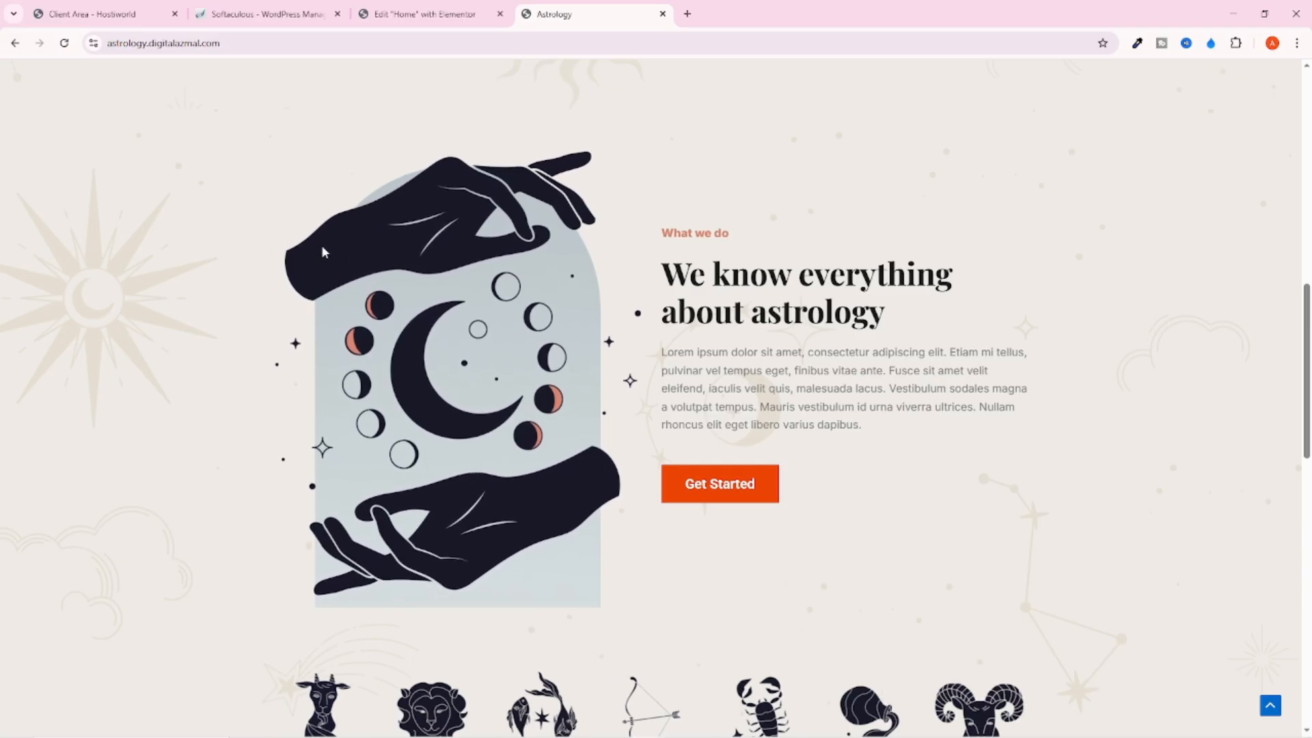
# Examine the "We know everything about astrology" section on the reference site, including its hands image, text block and the sections around it
pyautogui.moveTo(657, 228); pyautogui.dragTo(1092, 442)
pyautogui.click(1094, 448)
pyautogui.scroll(2, 785, 348)
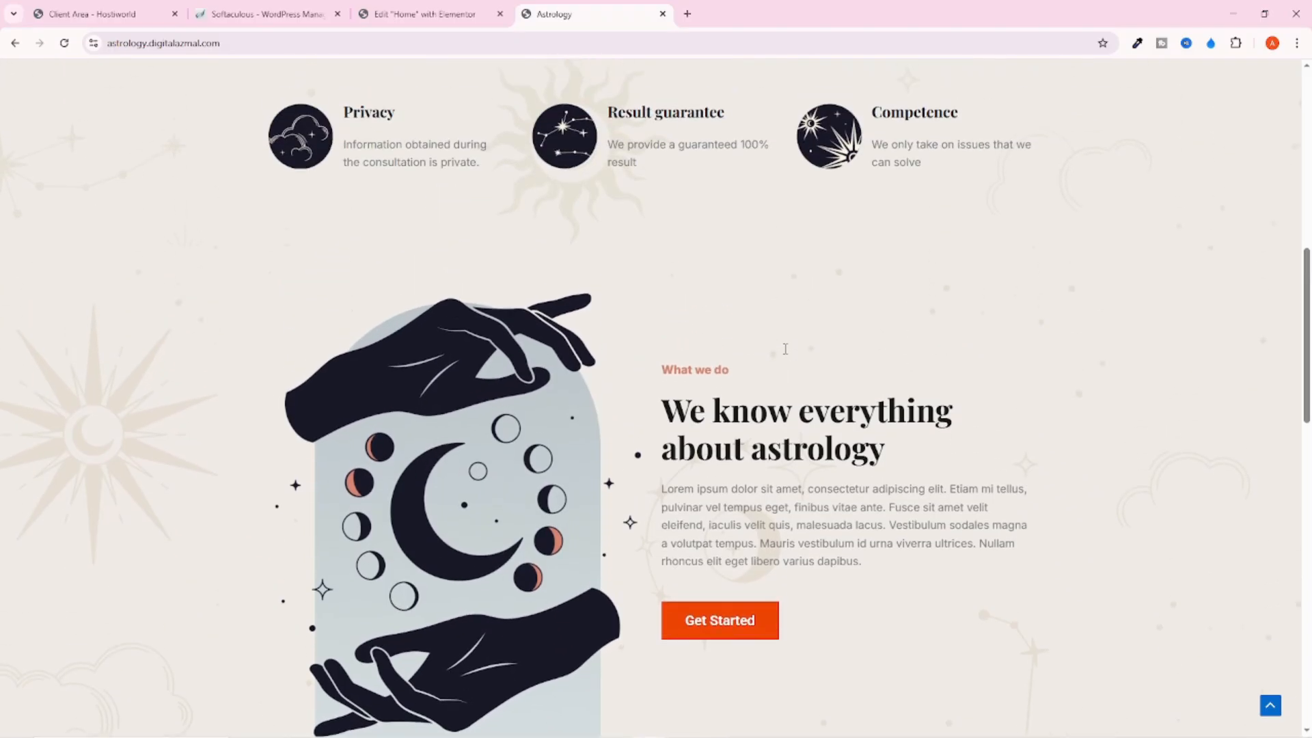
pyautogui.scroll(6, 680, 222)
pyautogui.scroll(-9, 720, 288)
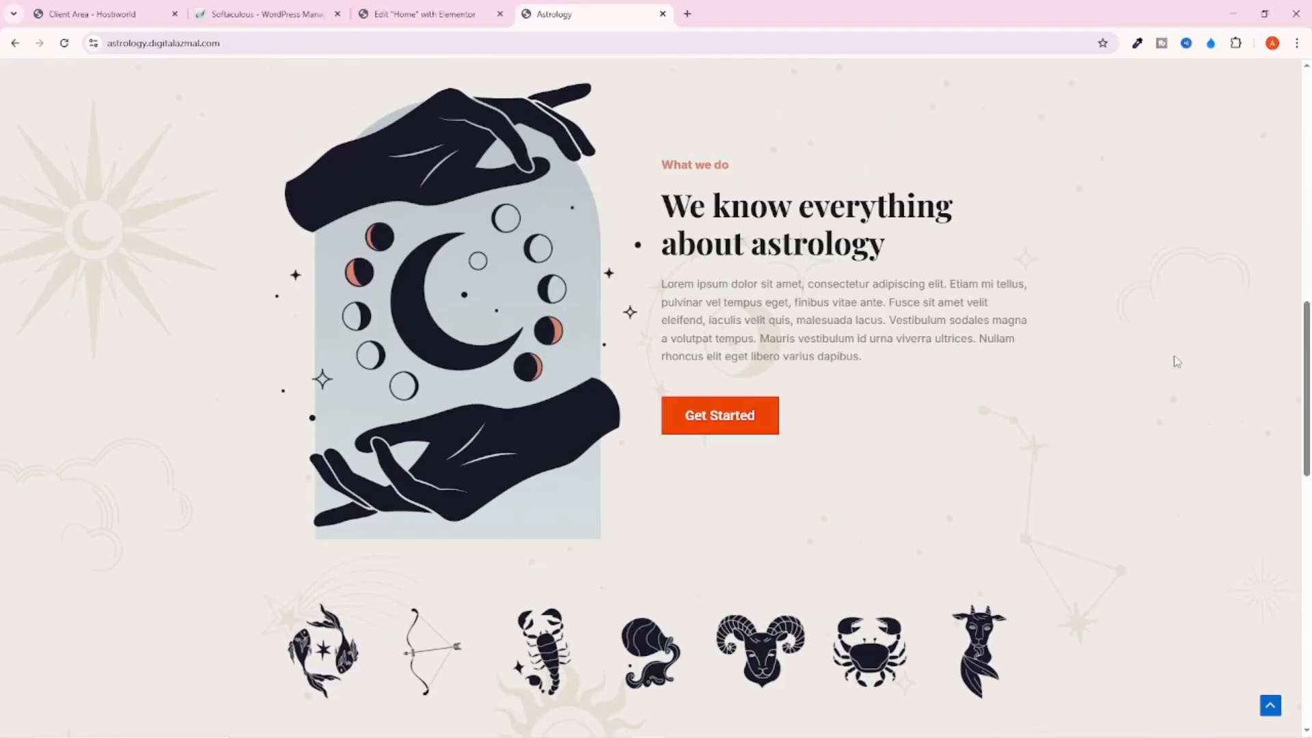
pyautogui.scroll(4, 720, 289)
pyautogui.scroll(-2, 324, 304)
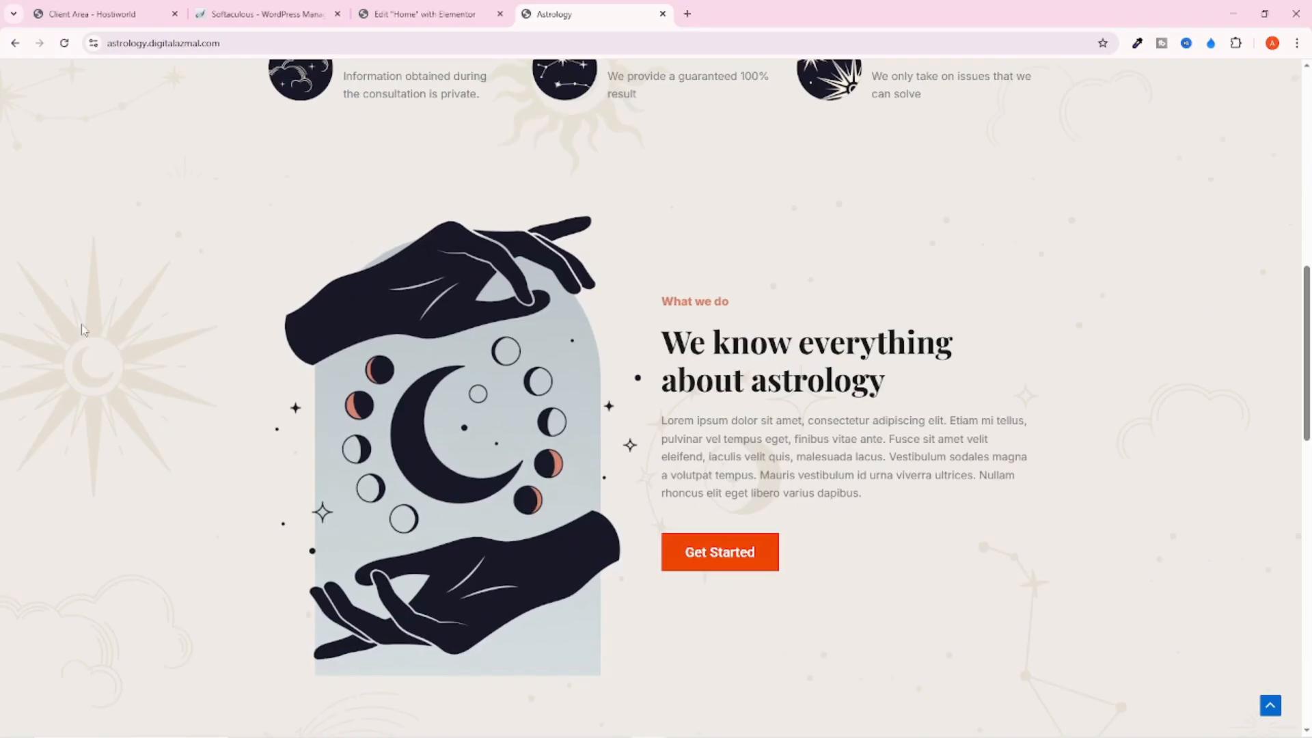
pyautogui.scroll(-4, 881, 261)
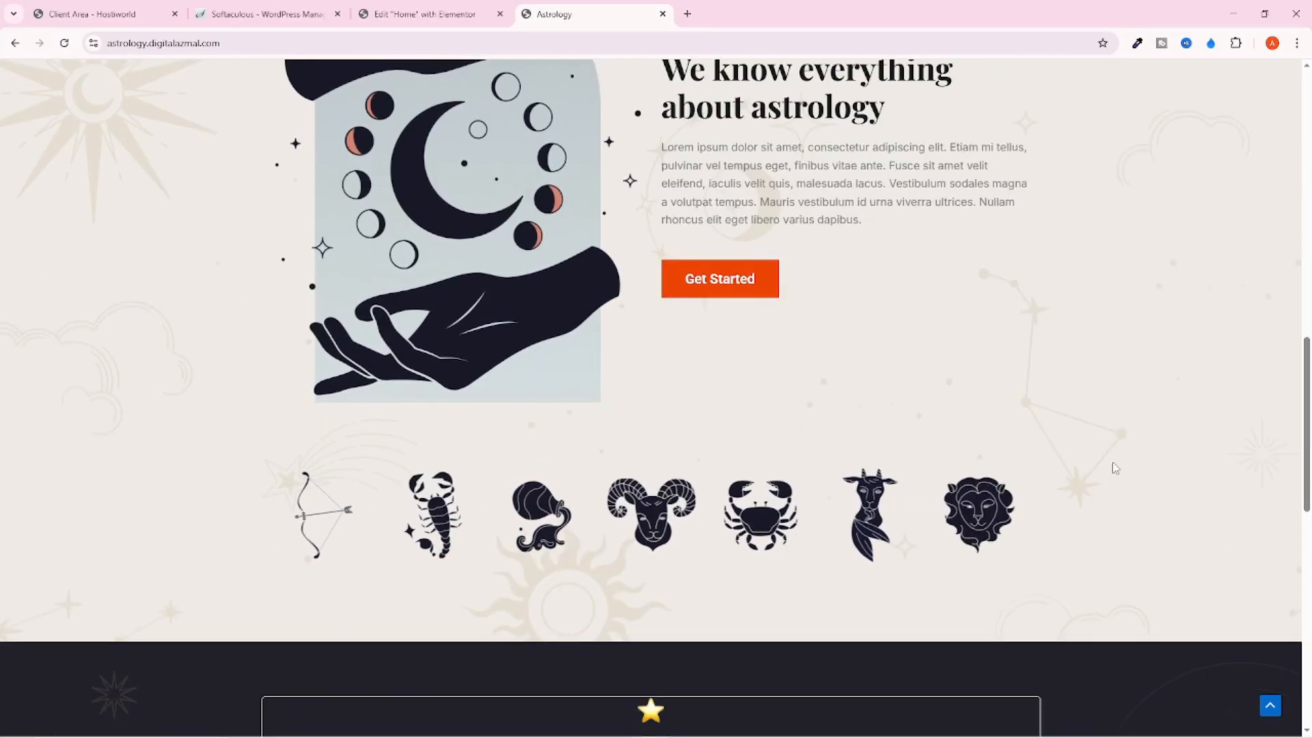
pyautogui.scroll(13, 1046, 374)
pyautogui.scroll(-10, 1146, 311)
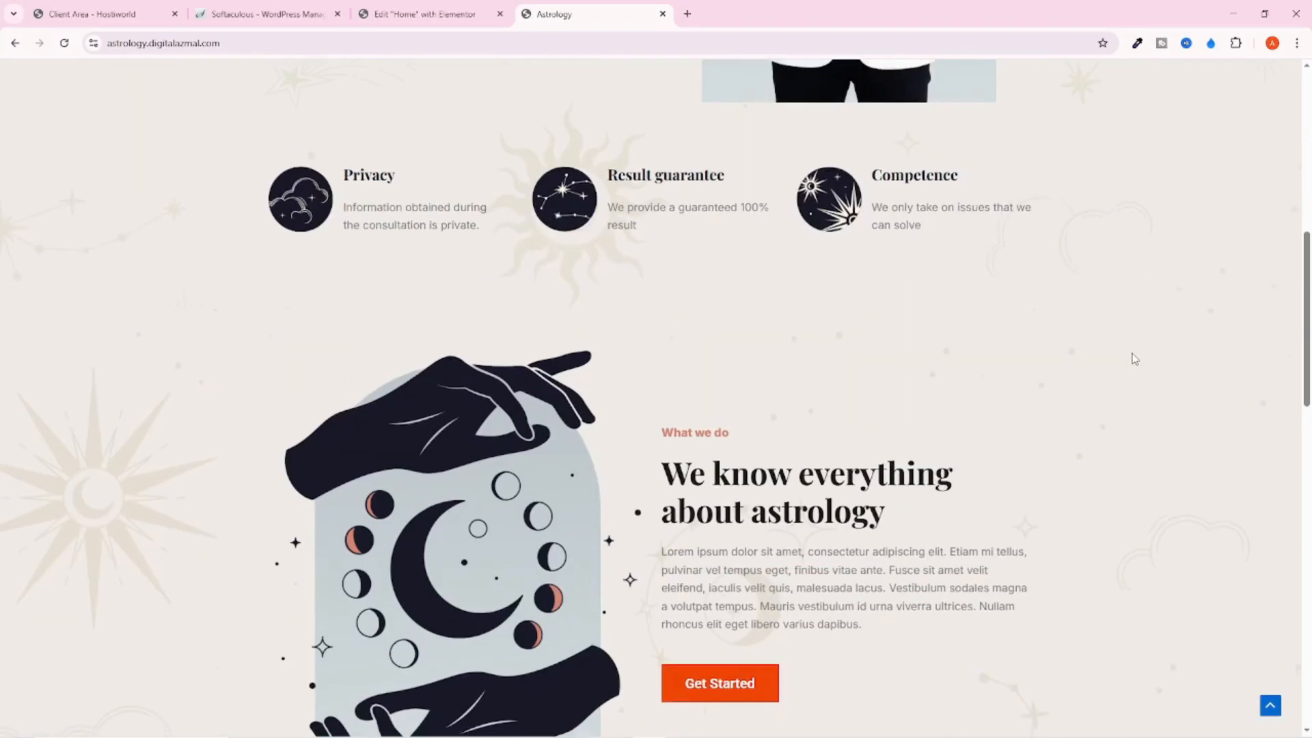
pyautogui.scroll(1, 1013, 314)
# Switch to the Elementor editor and start adding a flexbox container below the Privacy, Result guarantee and Competence row
pyautogui.click(417, 13)
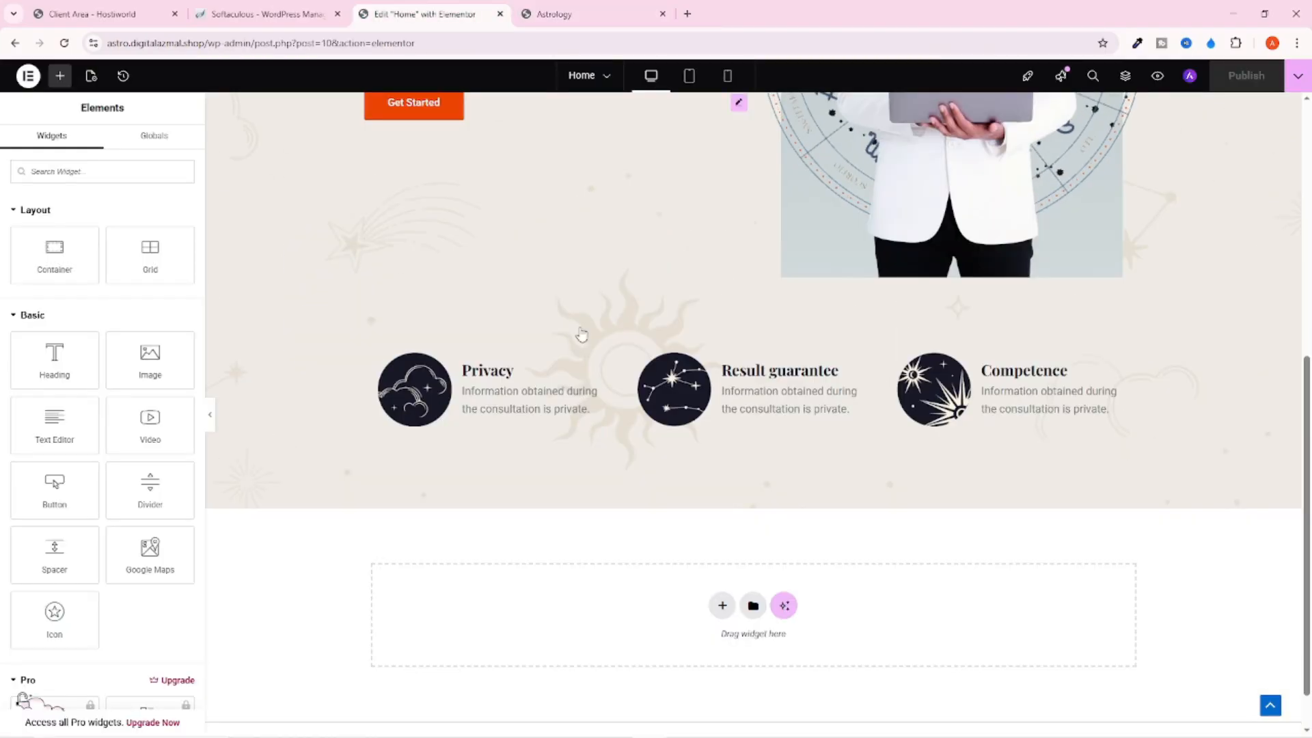
pyautogui.click(721, 606)
pyautogui.click(696, 632)
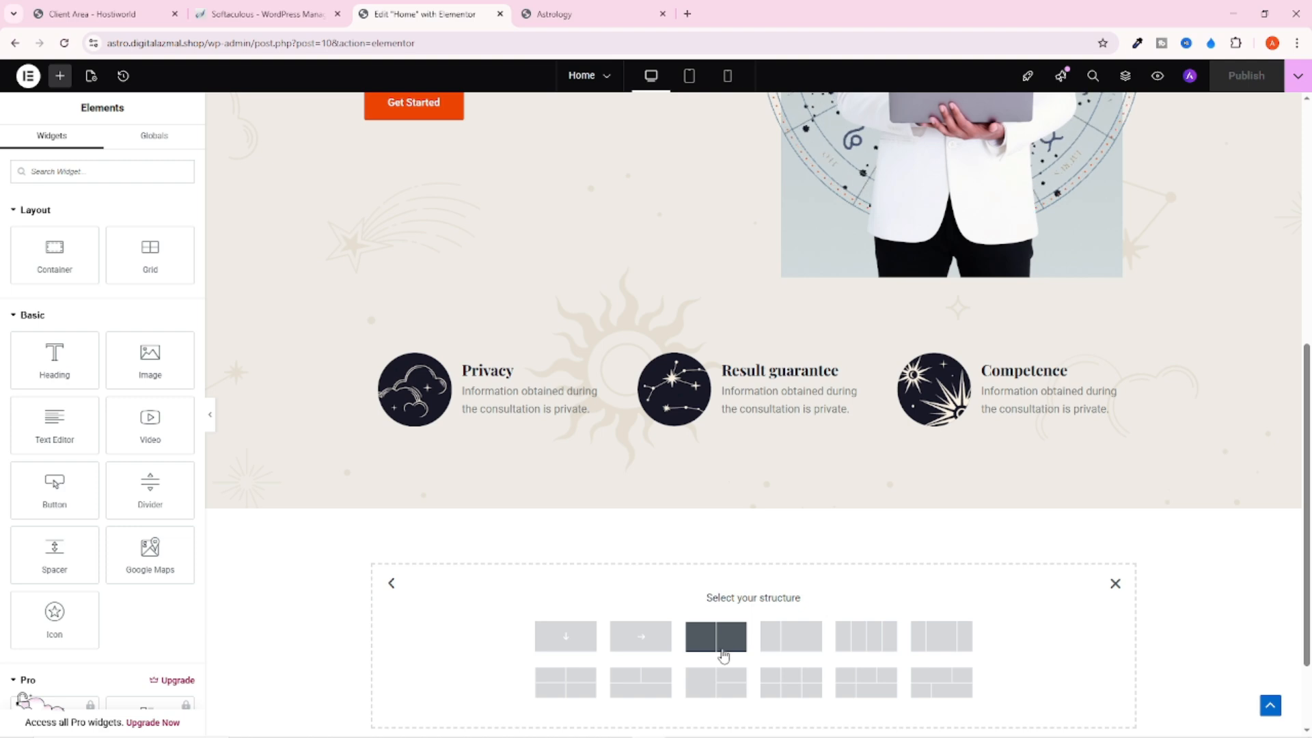
# Return to the reference site and study the layout of the astrology section's two columns and the zodiac icon row beneath them
pyautogui.click(592, 14)
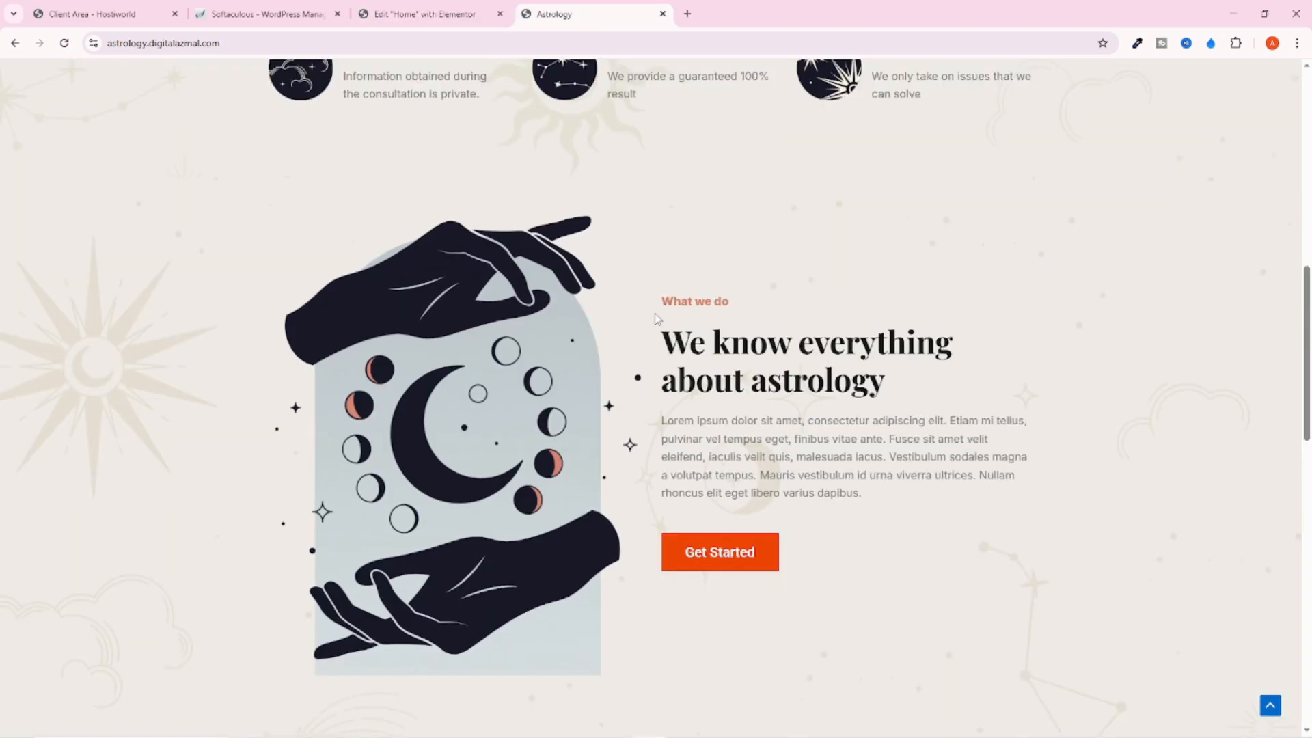
pyautogui.scroll(-2, 674, 335)
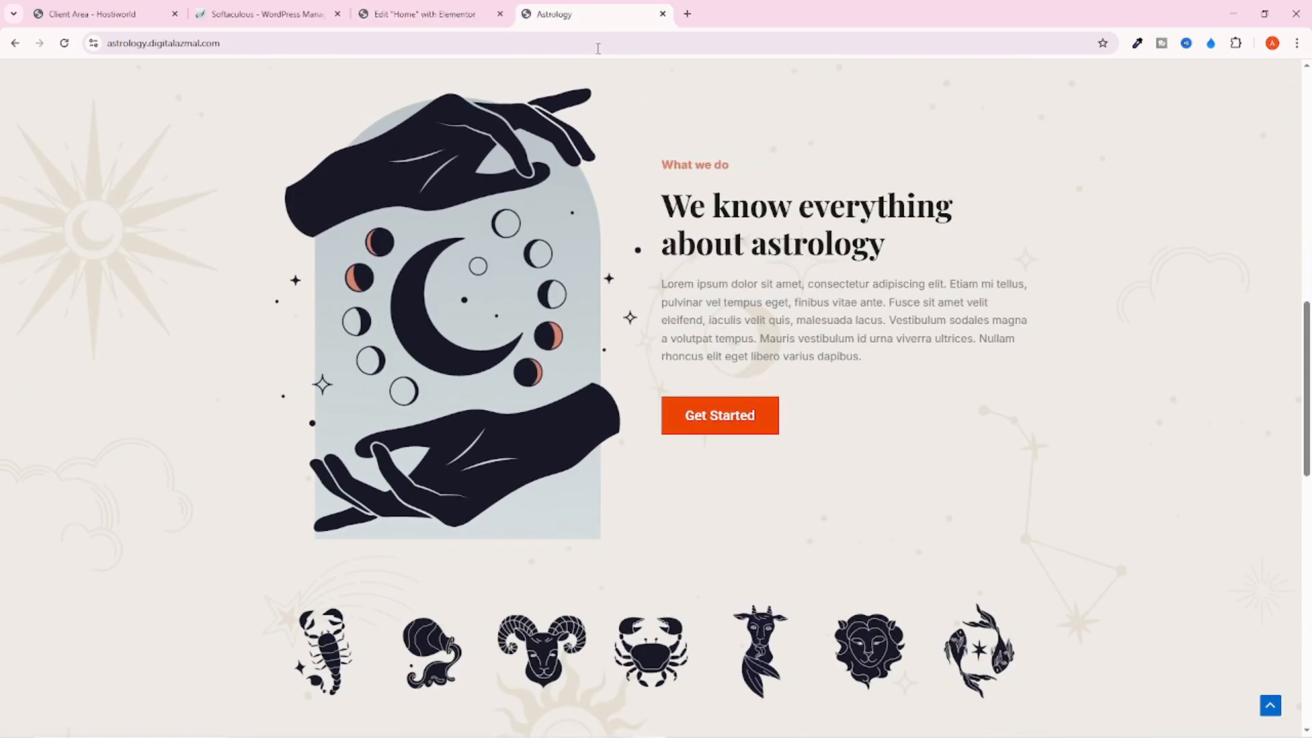
pyautogui.click(423, 14)
pyautogui.click(536, 12)
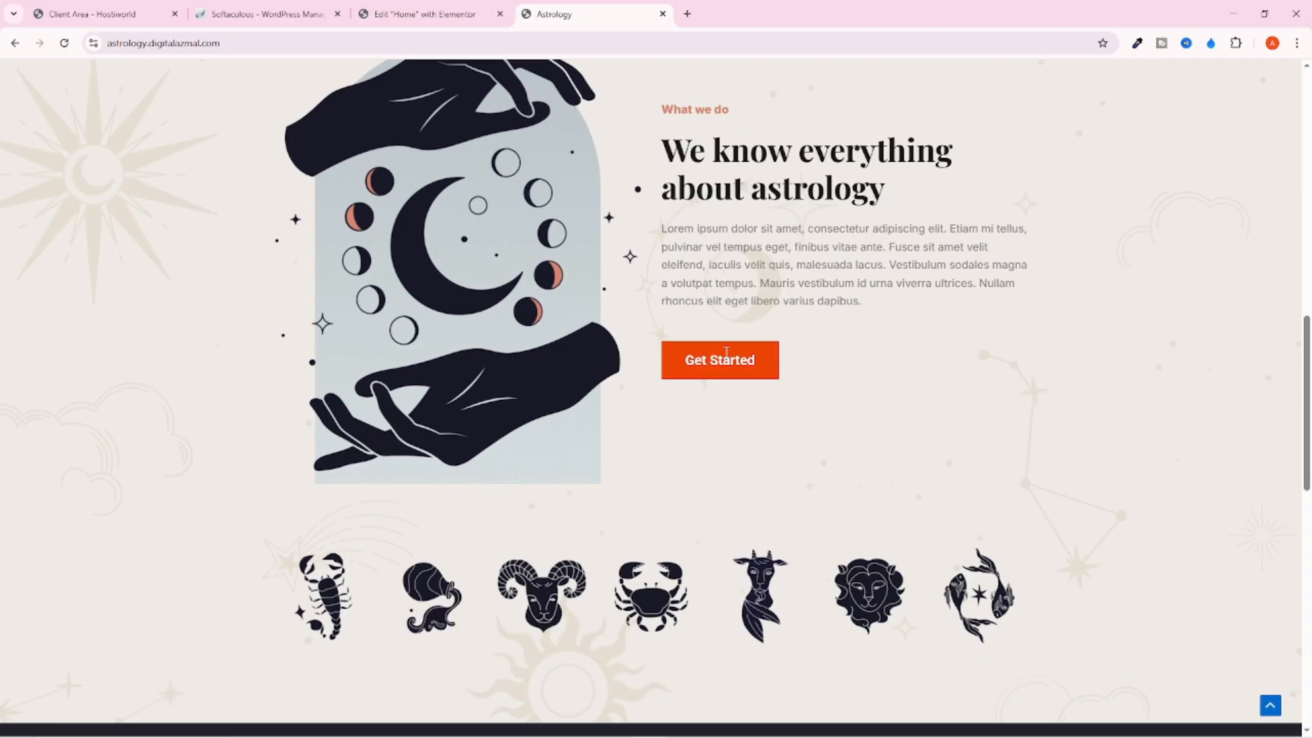
pyautogui.scroll(-3, 323, 379)
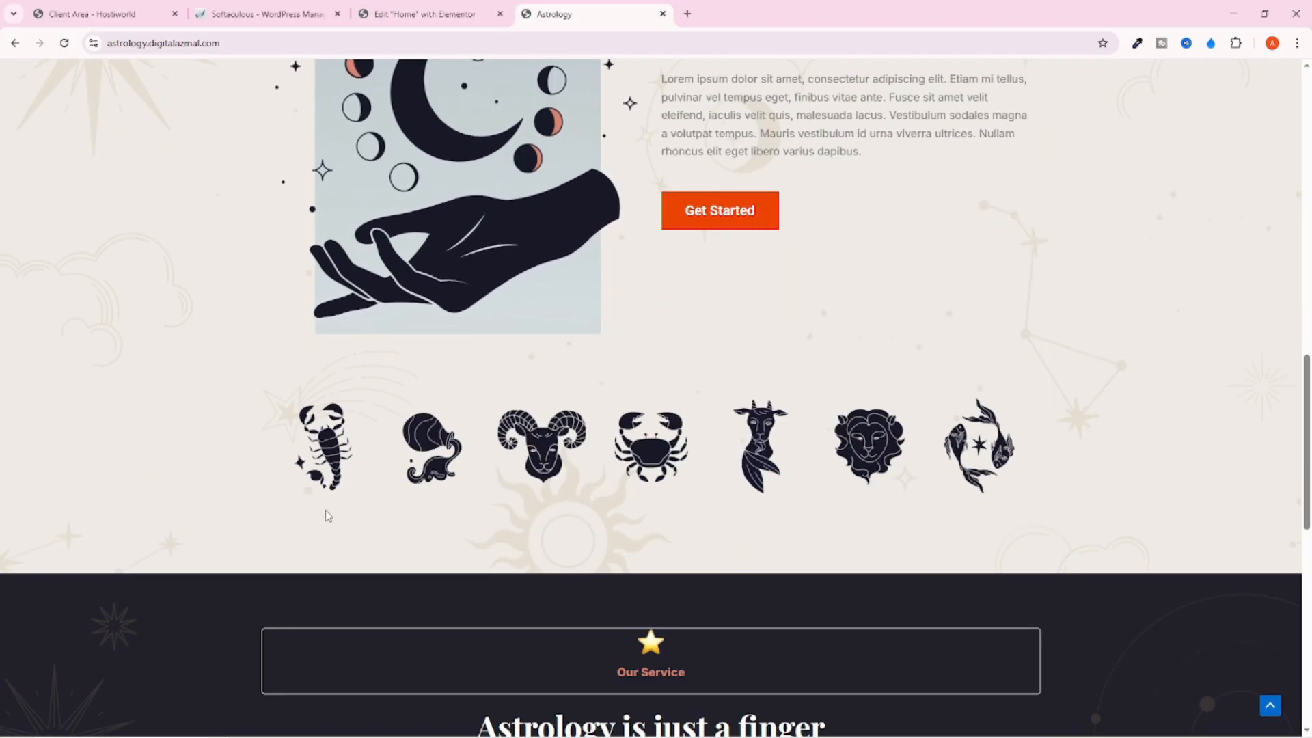
pyautogui.scroll(2, 327, 515)
pyautogui.scroll(2, 1147, 221)
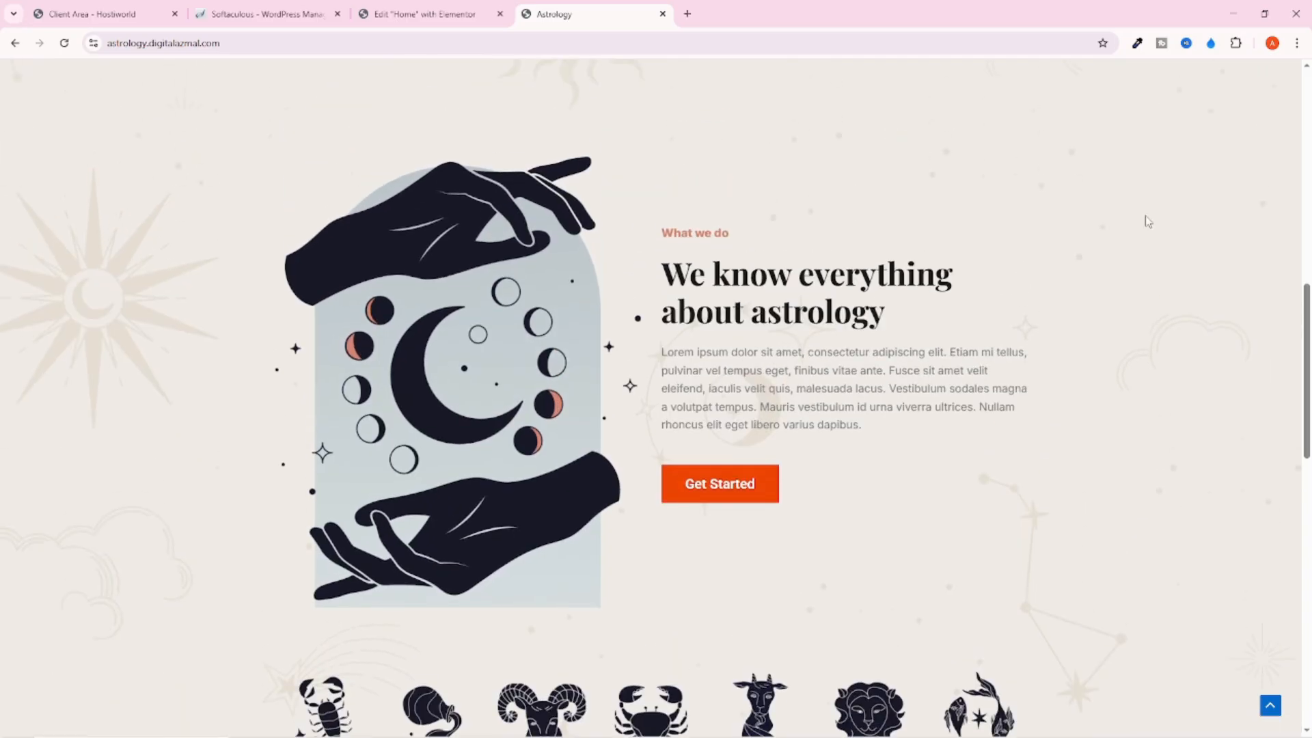
pyautogui.scroll(-4, 1148, 220)
pyautogui.scroll(3, 1011, 287)
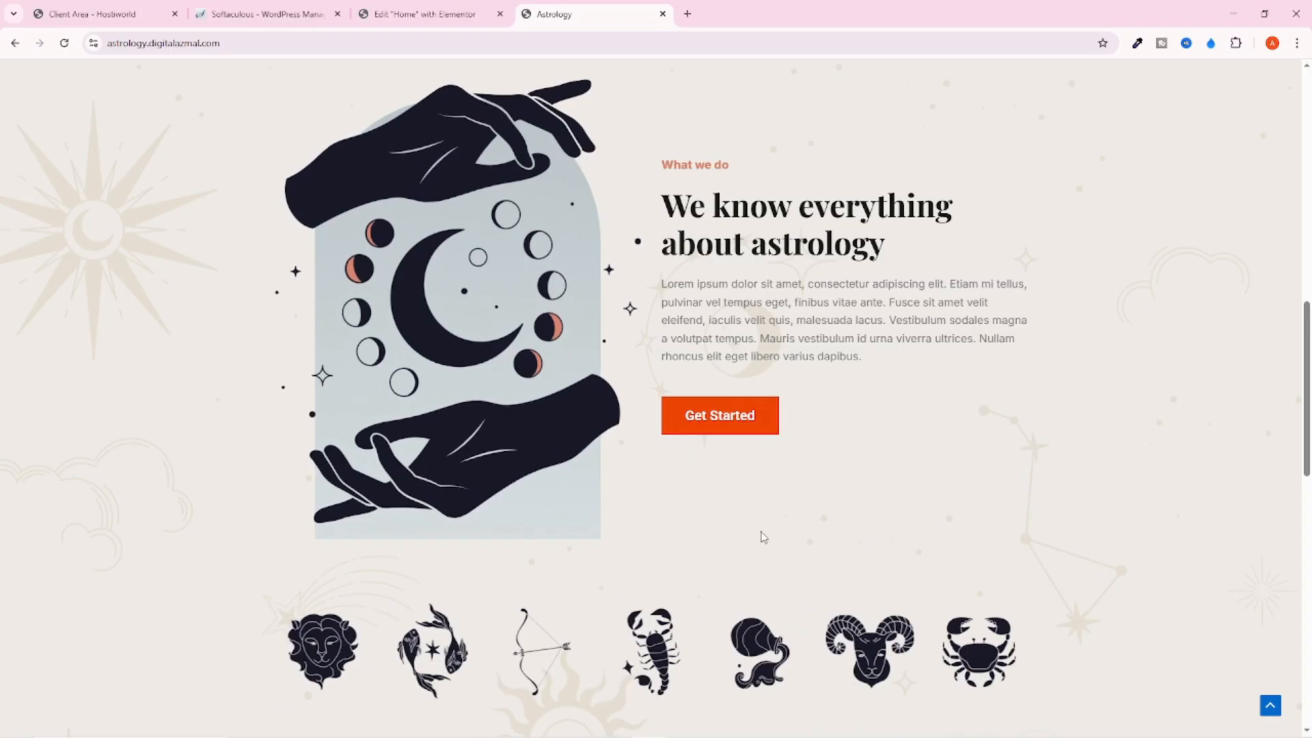
# Back in the Elementor editor, add a single-column container and give it a classic background in the beige global color
pyautogui.click(442, 14)
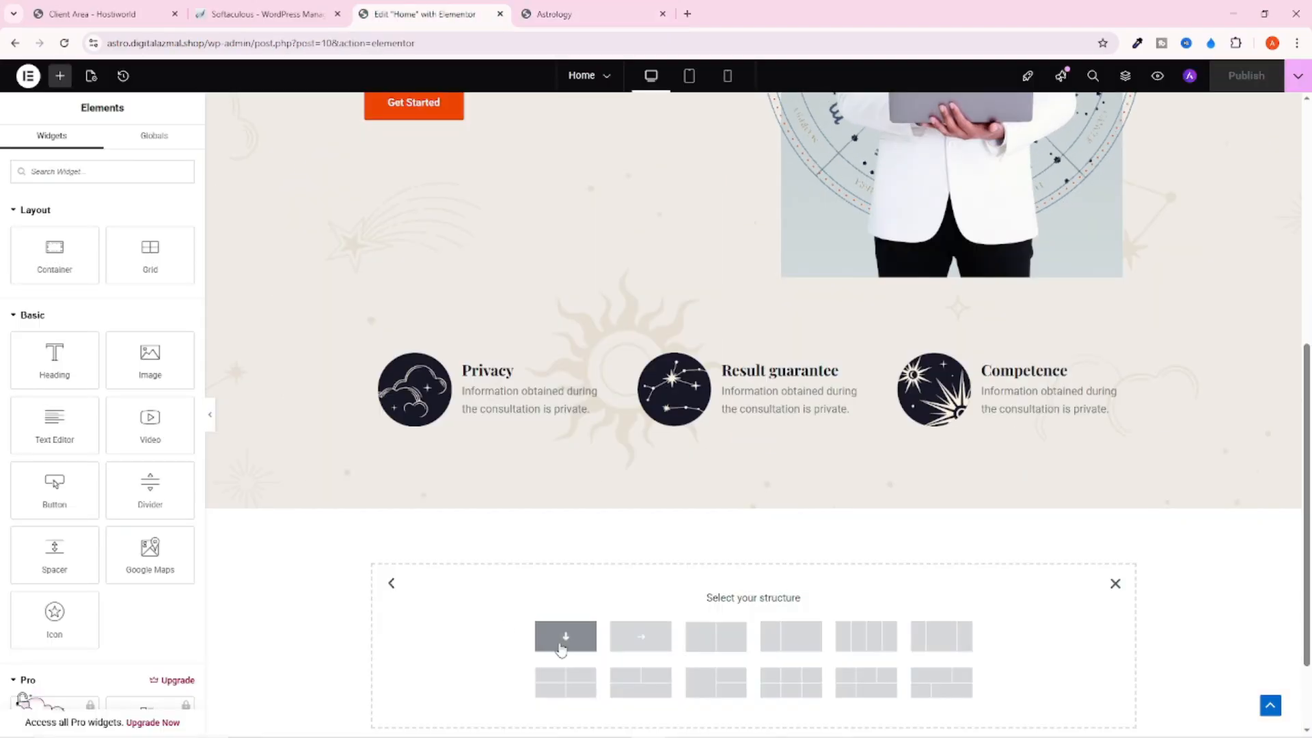
pyautogui.click(571, 638)
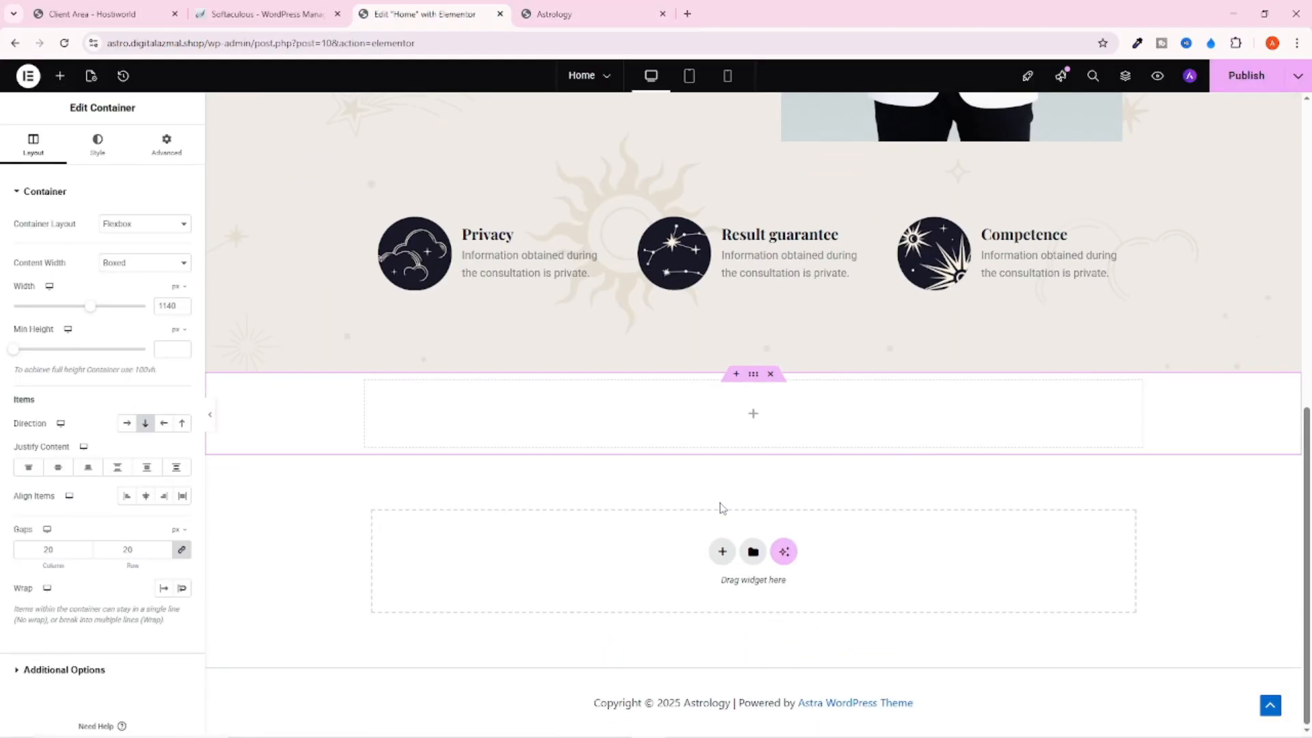
pyautogui.click(98, 143)
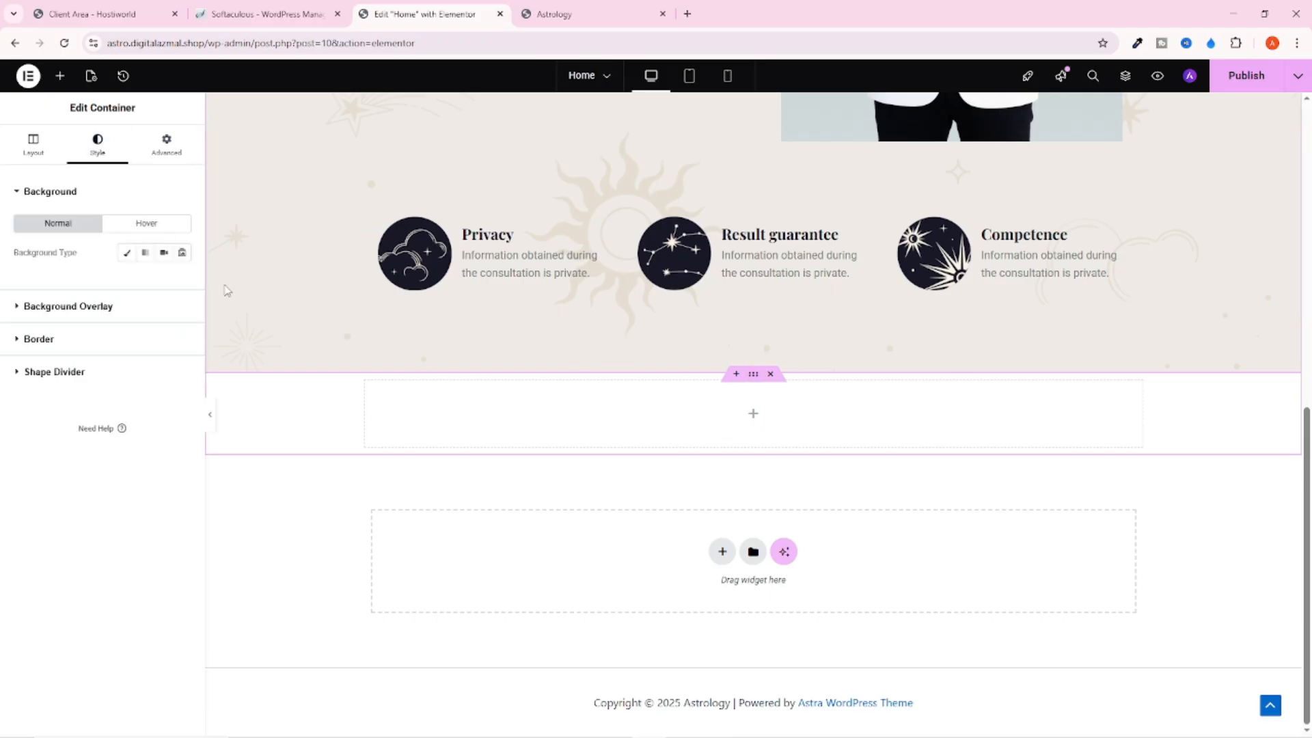
pyautogui.click(127, 252)
pyautogui.click(164, 281)
pyautogui.scroll(-5, 144, 410)
pyautogui.scroll(2, 153, 470)
pyautogui.scroll(3, 153, 470)
pyautogui.click(111, 453)
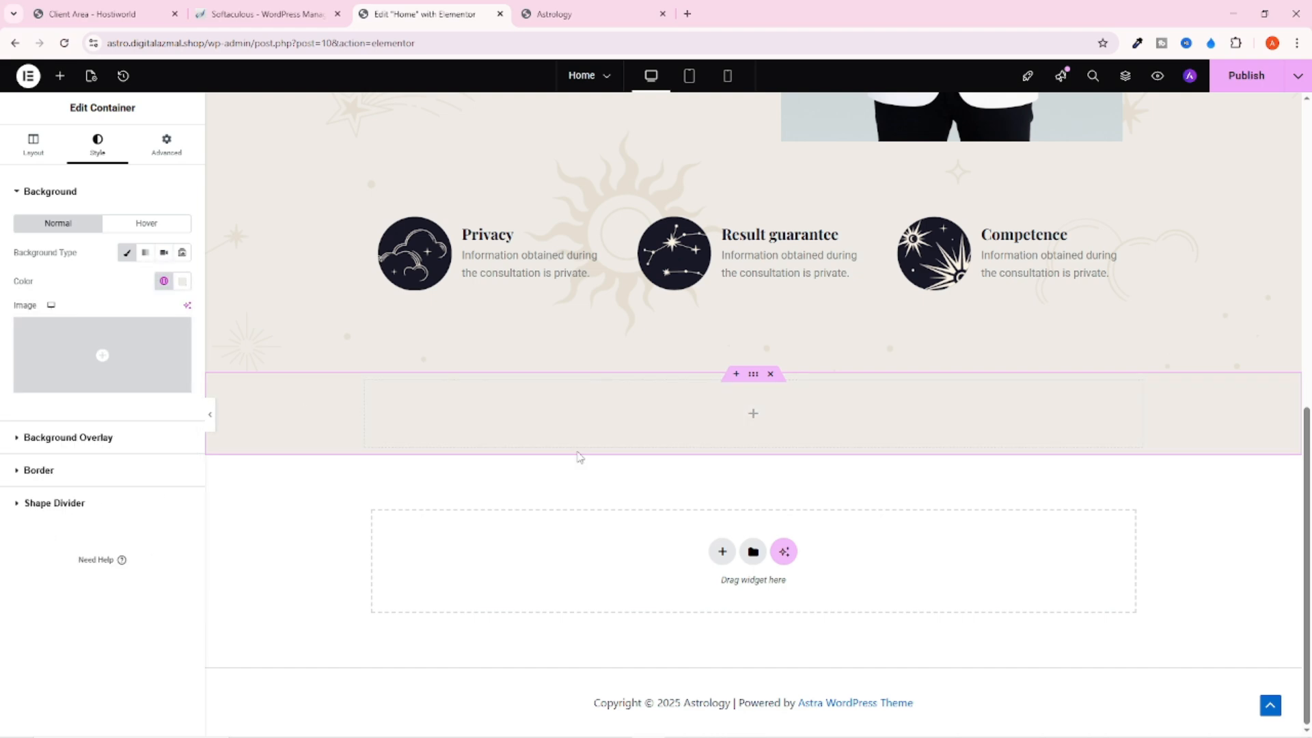
pyautogui.scroll(15, 854, 424)
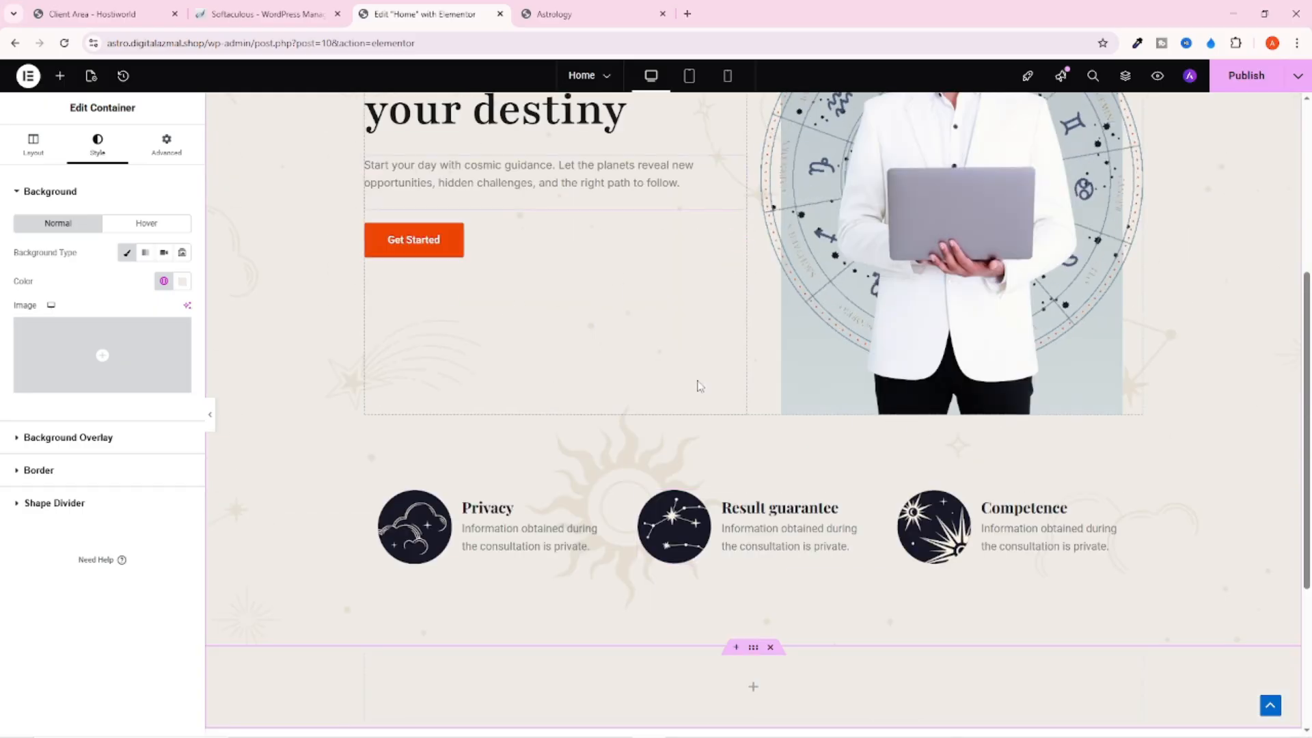
pyautogui.scroll(-10, 820, 376)
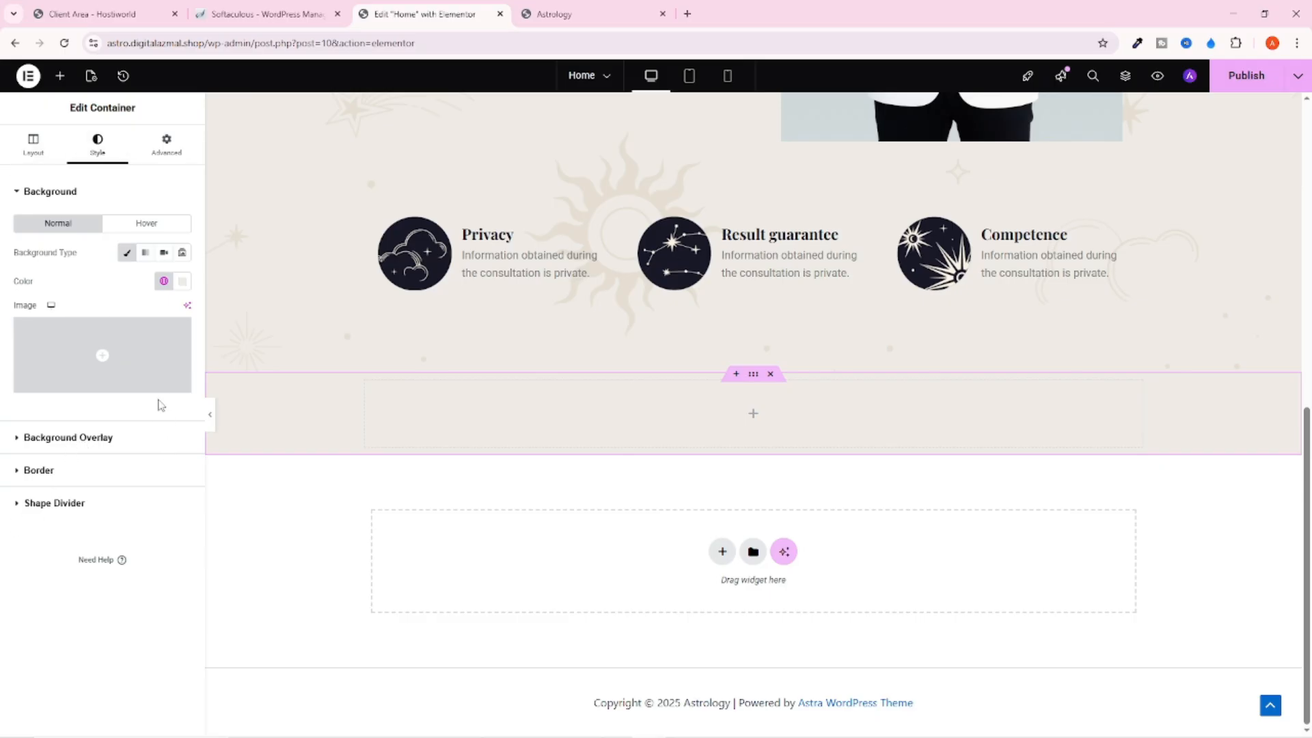
# Choose a classic background overlay for the container and upload bg-content-section-astro.png from the 2nd Practice folder in astrology website practice
pyautogui.click(156, 432)
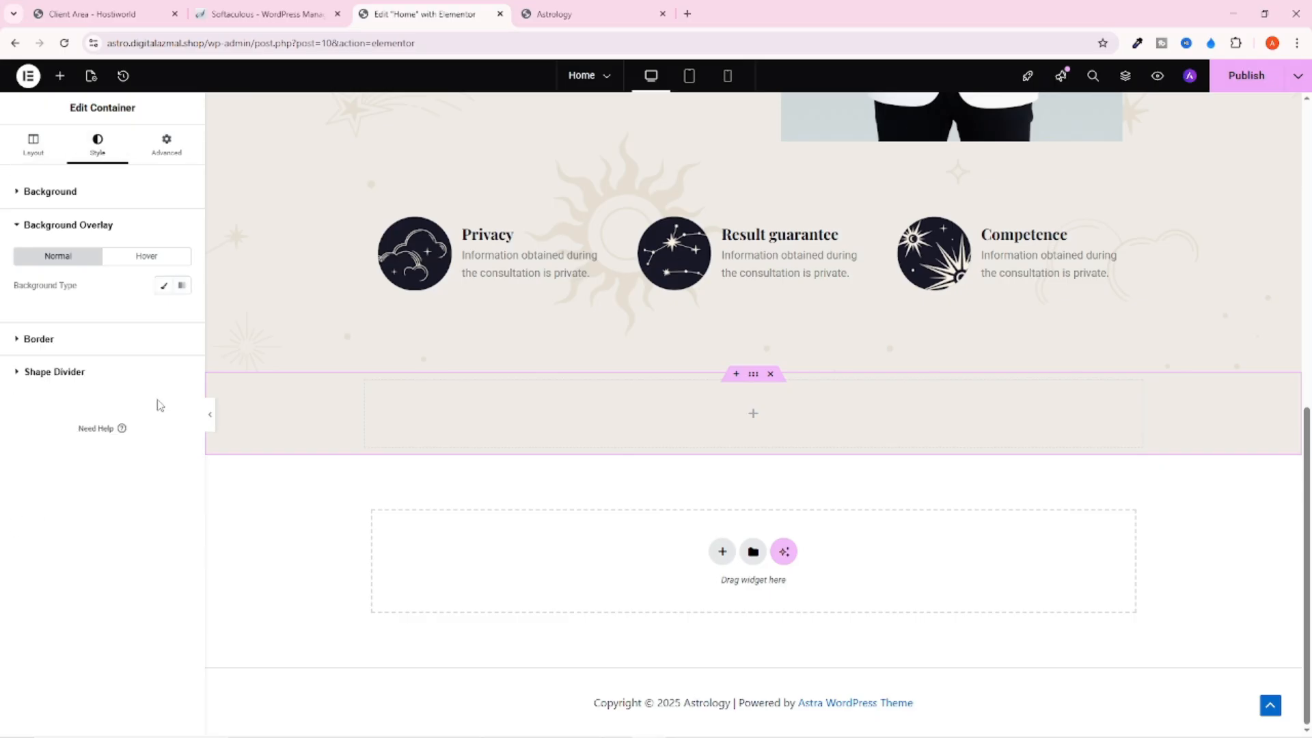
pyautogui.click(170, 292)
pyautogui.click(100, 407)
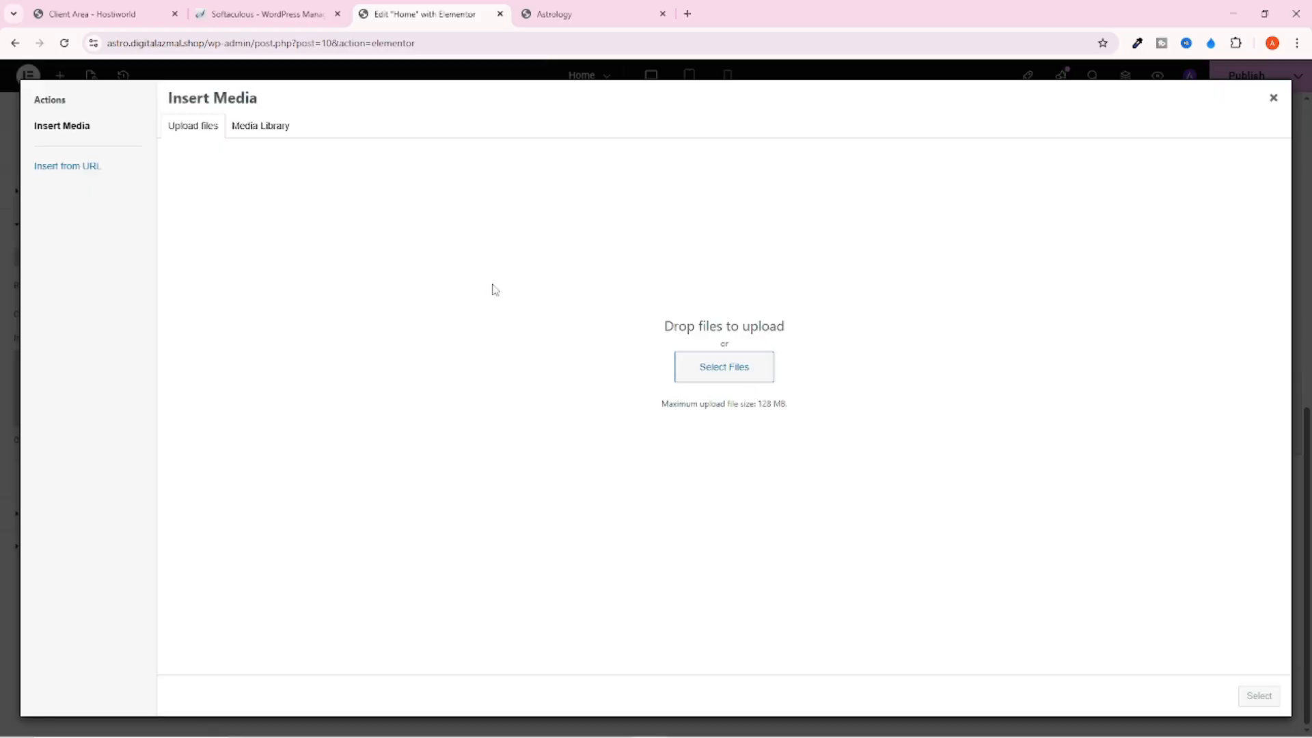
pyautogui.click(730, 371)
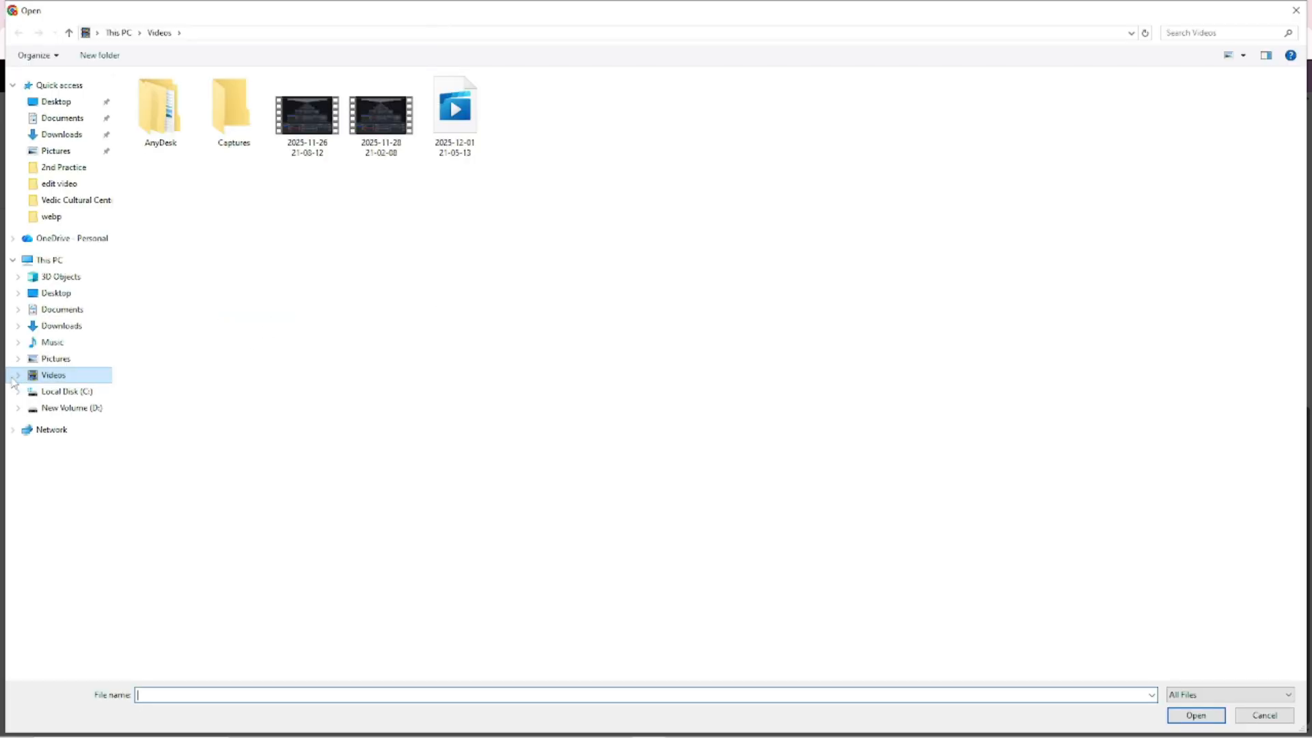
pyautogui.click(68, 407)
pyautogui.doubleClick(188, 109)
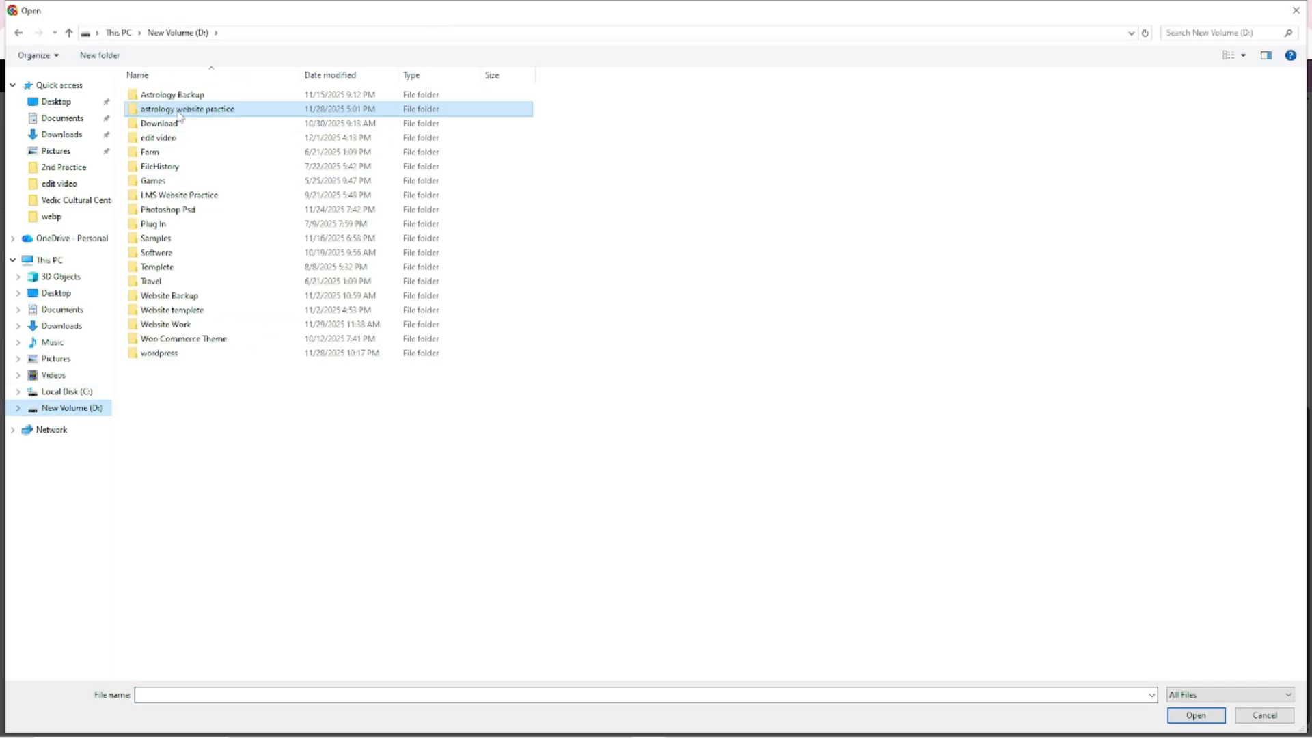
pyautogui.click(170, 112)
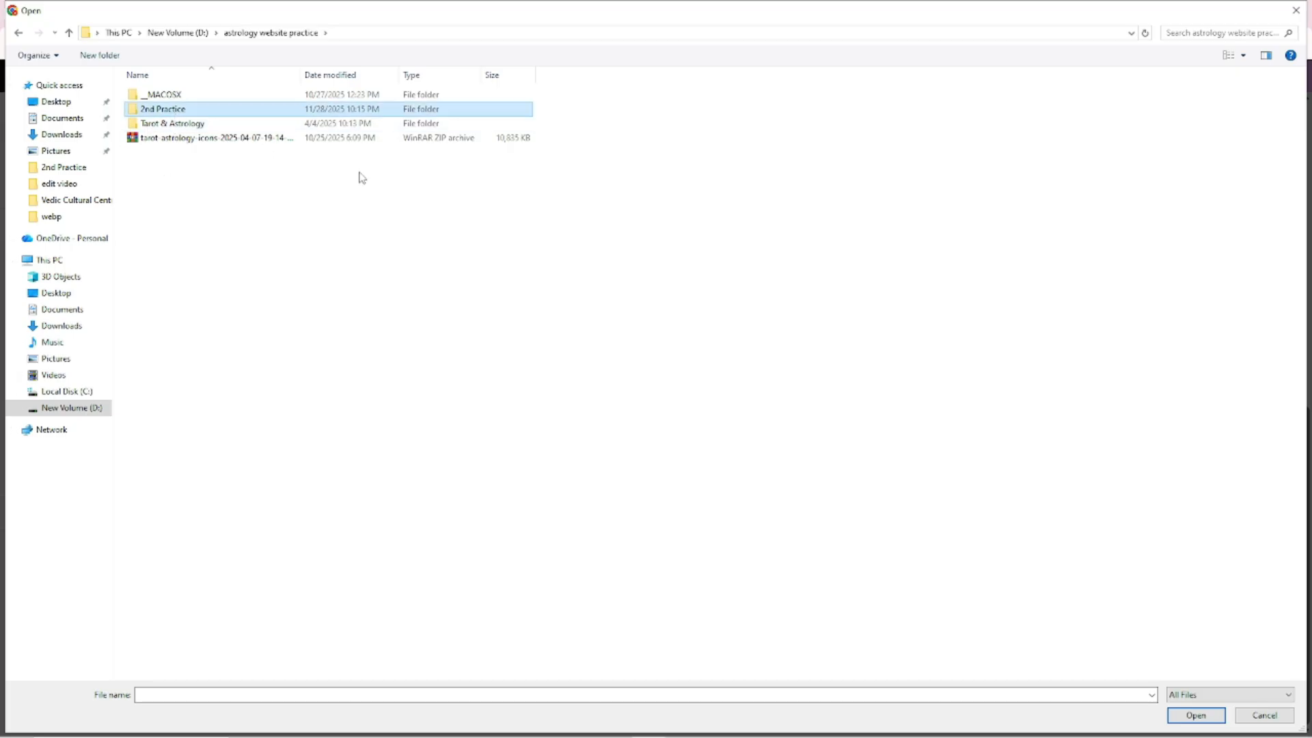
pyautogui.press('Return')
pyautogui.click(952, 116)
pyautogui.click(1194, 715)
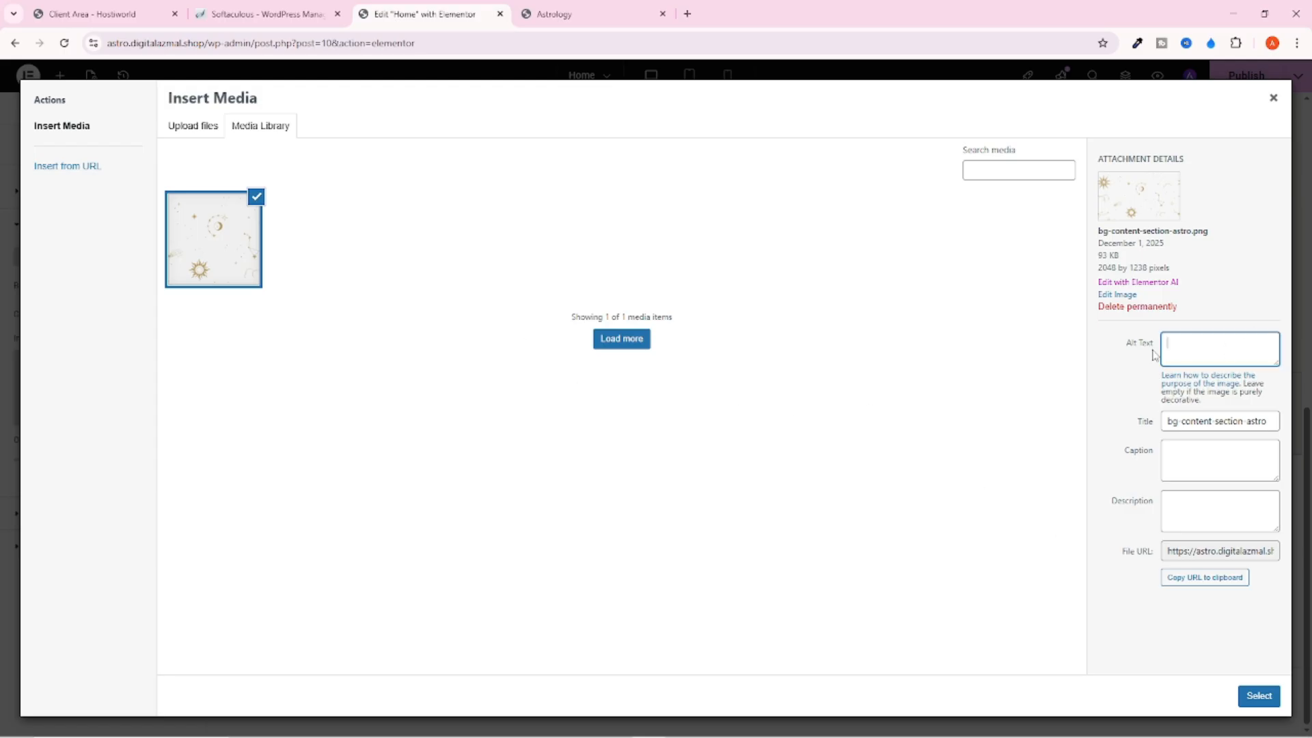
pyautogui.moveTo(1266, 421); pyautogui.dragTo(1158, 428)
pyautogui.click(1267, 421)
pyautogui.moveTo(1267, 421); pyautogui.dragTo(1157, 428)
pyautogui.click(1238, 422)
pyautogui.moveTo(1267, 421); pyautogui.dragTo(1144, 377)
pyautogui.click(1208, 345)
pyautogui.click(1240, 459)
pyautogui.click(1223, 516)
pyautogui.moveTo(1264, 421); pyautogui.dragTo(1169, 474)
pyautogui.click(1268, 425)
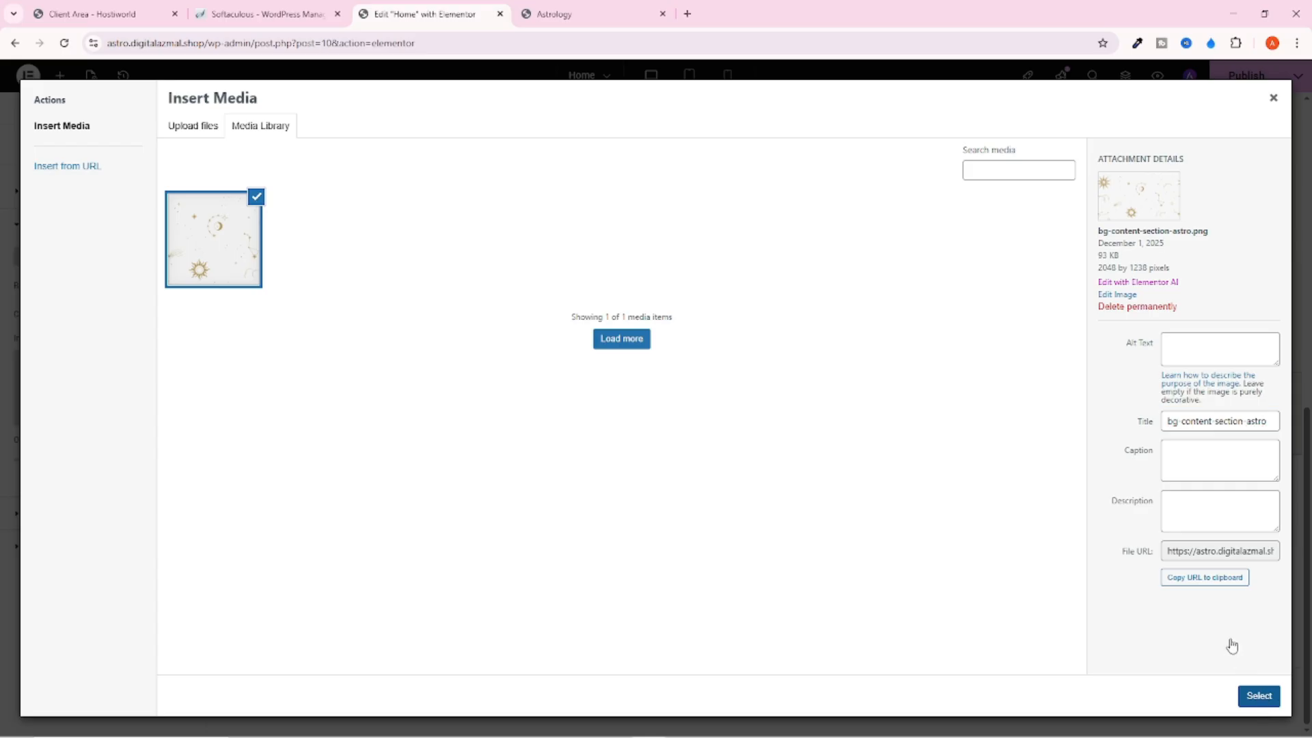
# Insert bg-content-section-astro.png as the container's background overlay image and set the overlay opacity to 0.15
pyautogui.click(1258, 695)
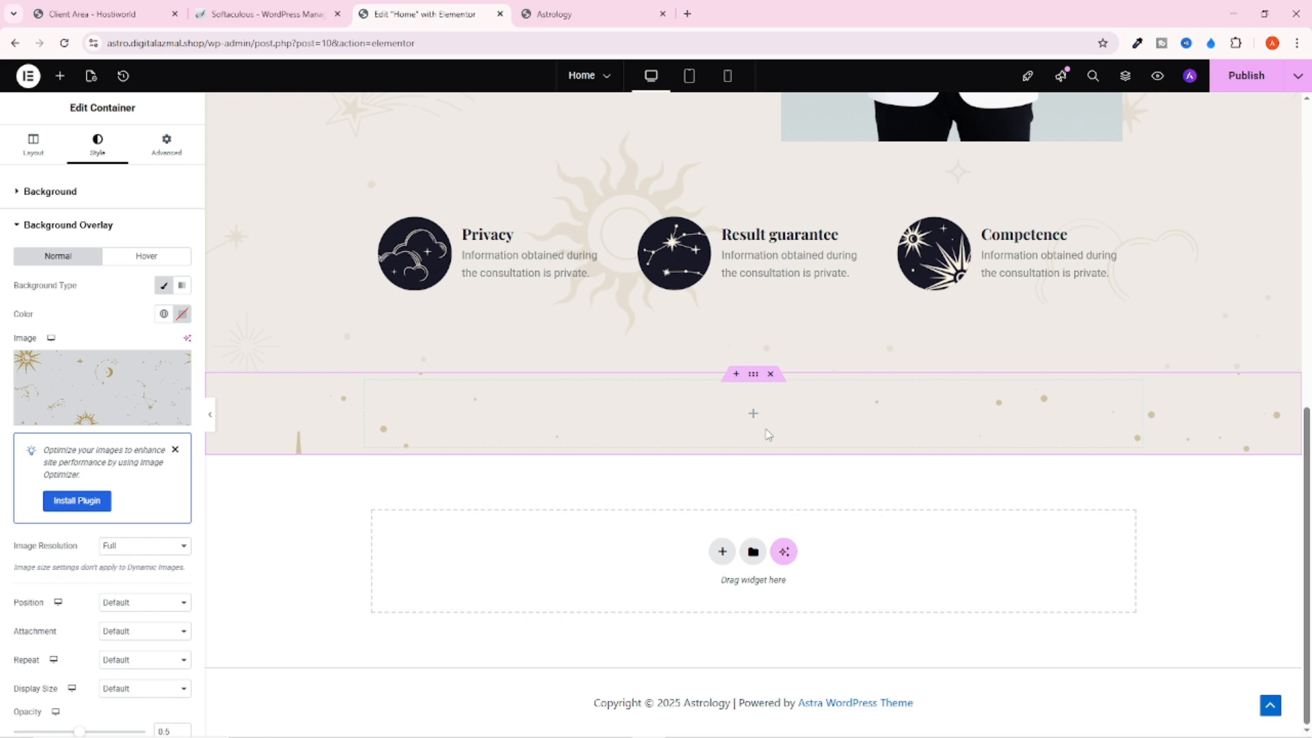
pyautogui.scroll(-4, 110, 465)
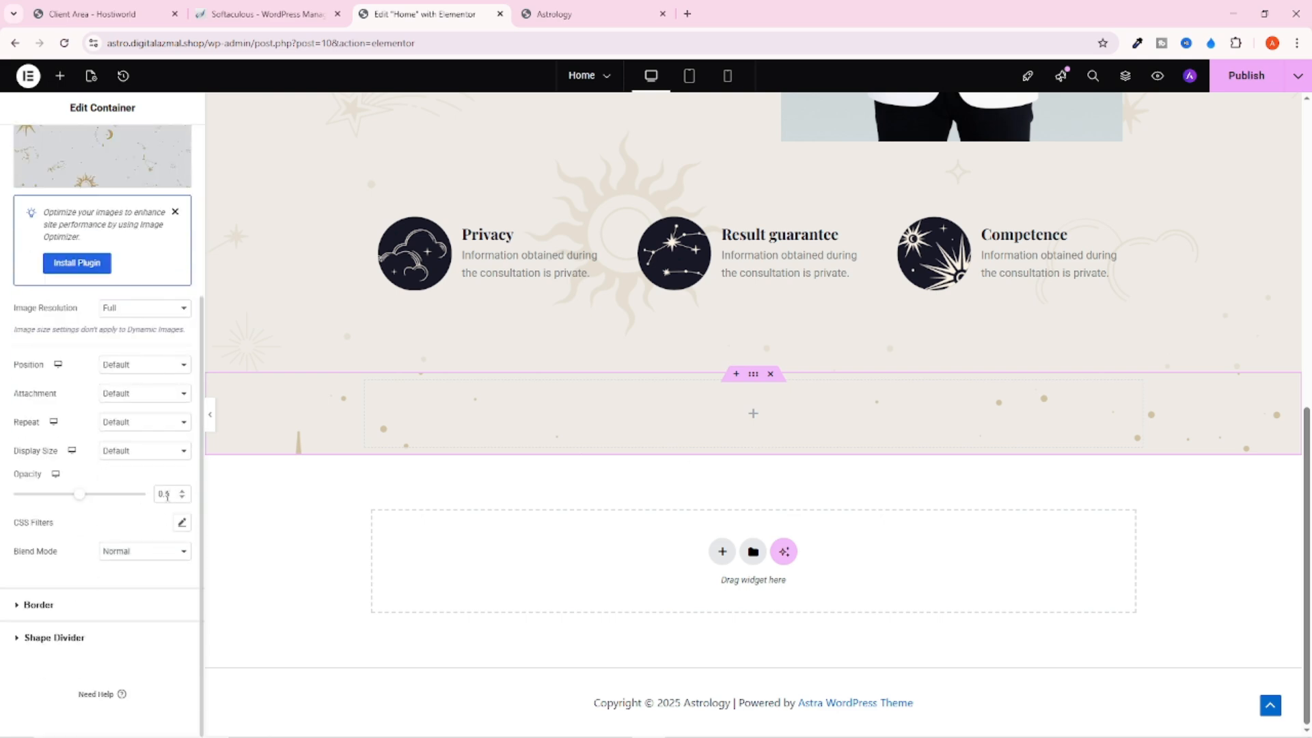
pyautogui.scroll(4, 266, 551)
pyautogui.scroll(-3, 266, 551)
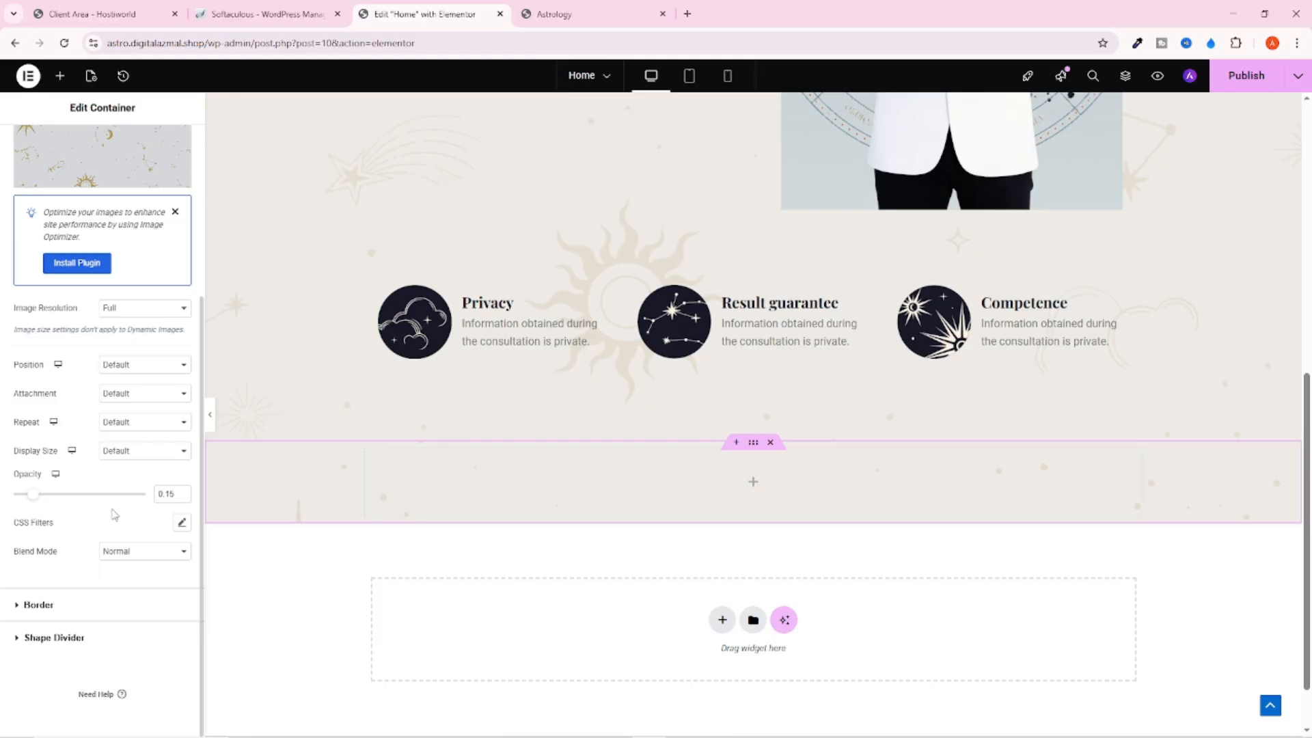
pyautogui.scroll(-1, 472, 393)
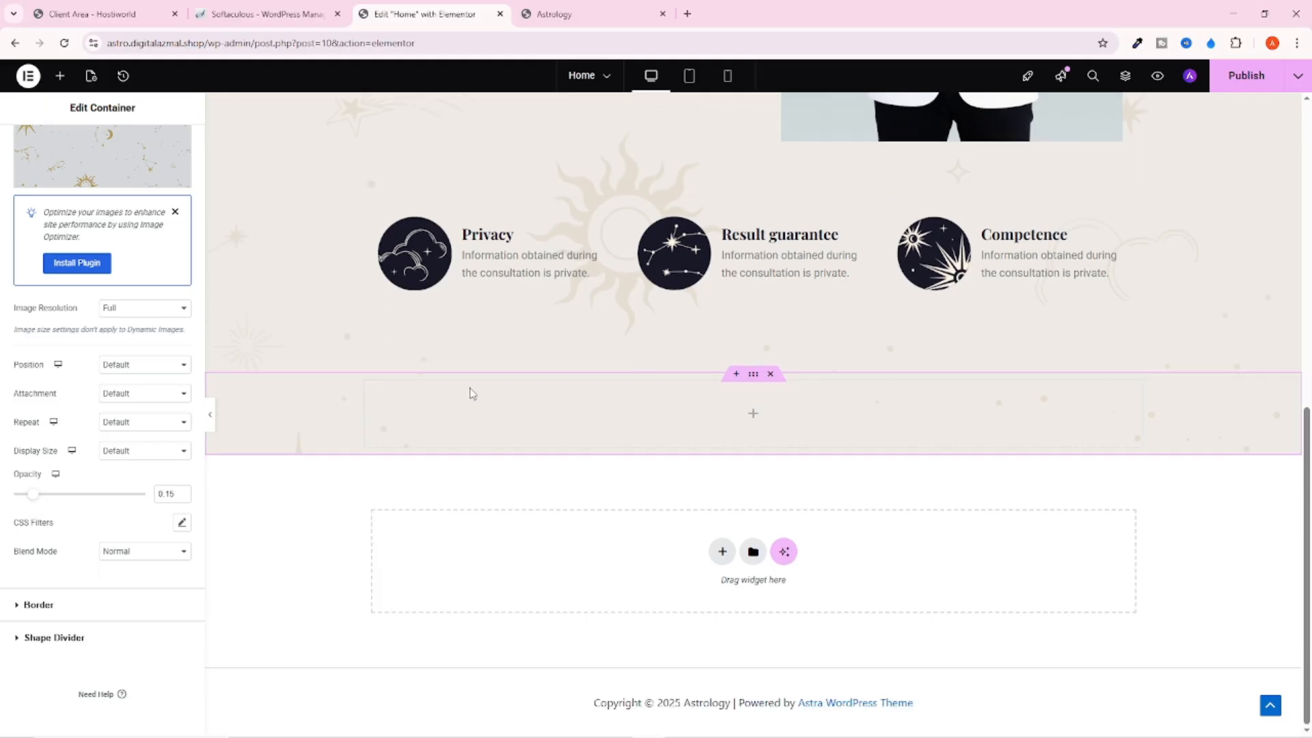
pyautogui.scroll(1, 943, 403)
pyautogui.scroll(-1, 932, 446)
pyautogui.scroll(1, 615, 470)
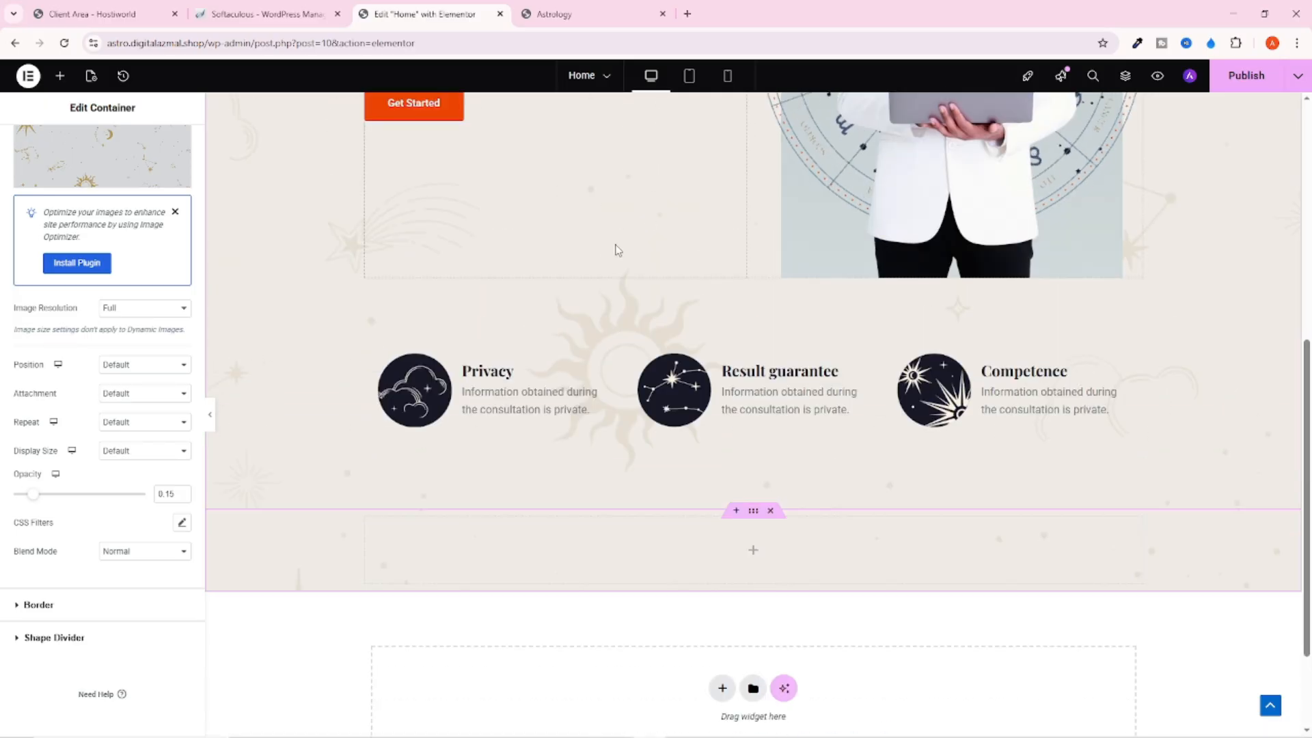
pyautogui.scroll(-1, 752, 409)
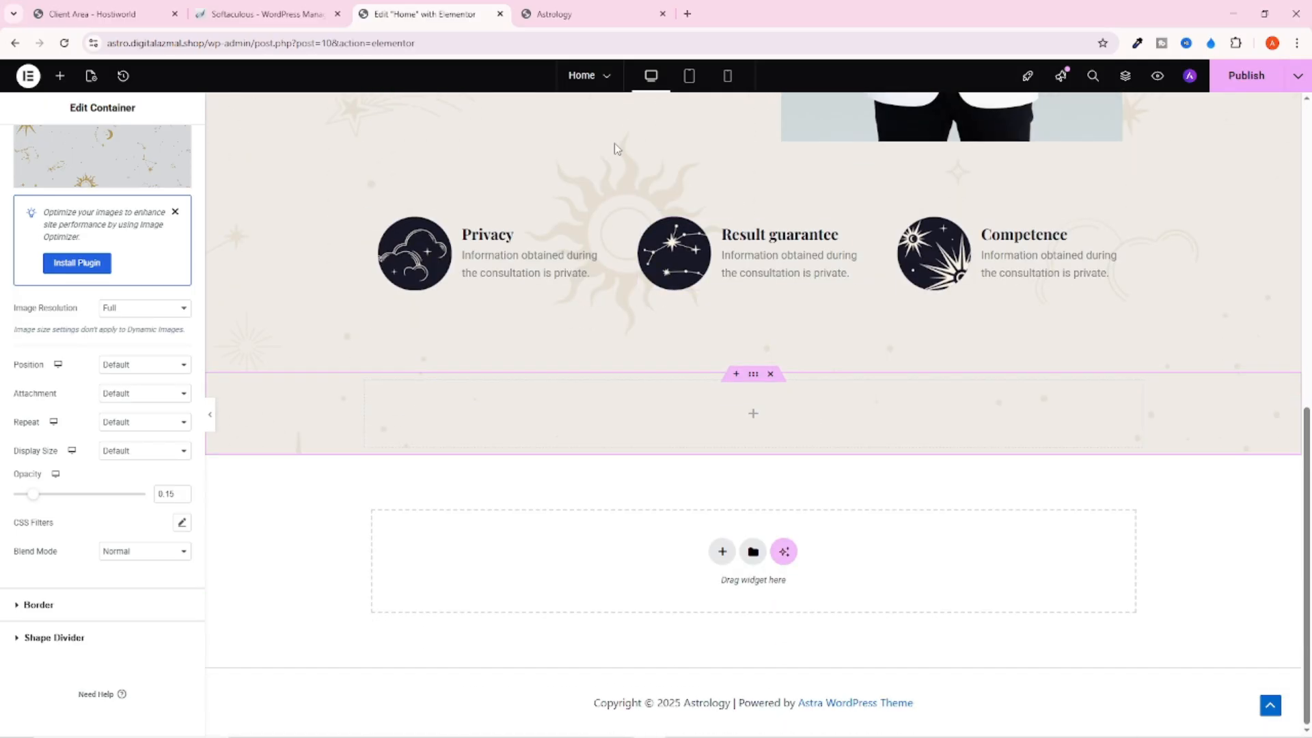
# Check the astrology section on the reference site and nest a new container inside the beige section container in the Elementor editor
pyautogui.click(587, 12)
pyautogui.scroll(-1, 495, 239)
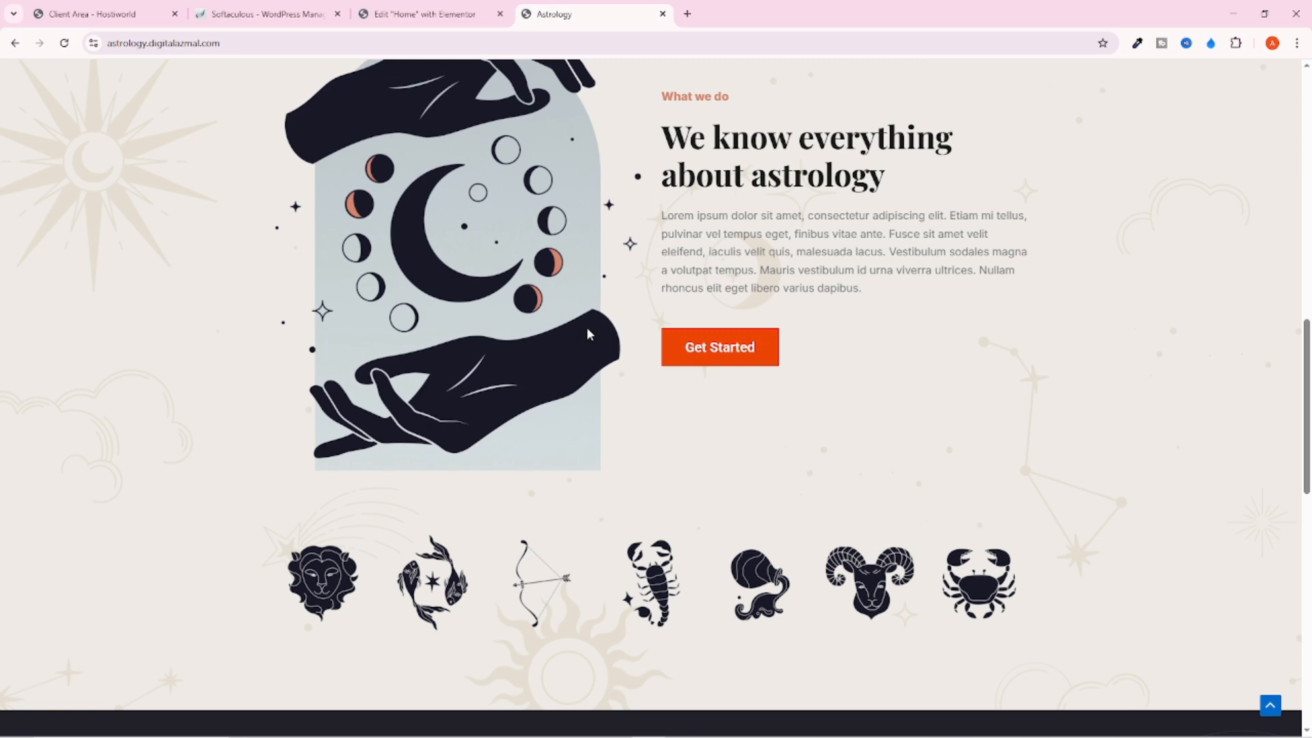
pyautogui.hotkey('ctrl', 'shift', 'Tab')
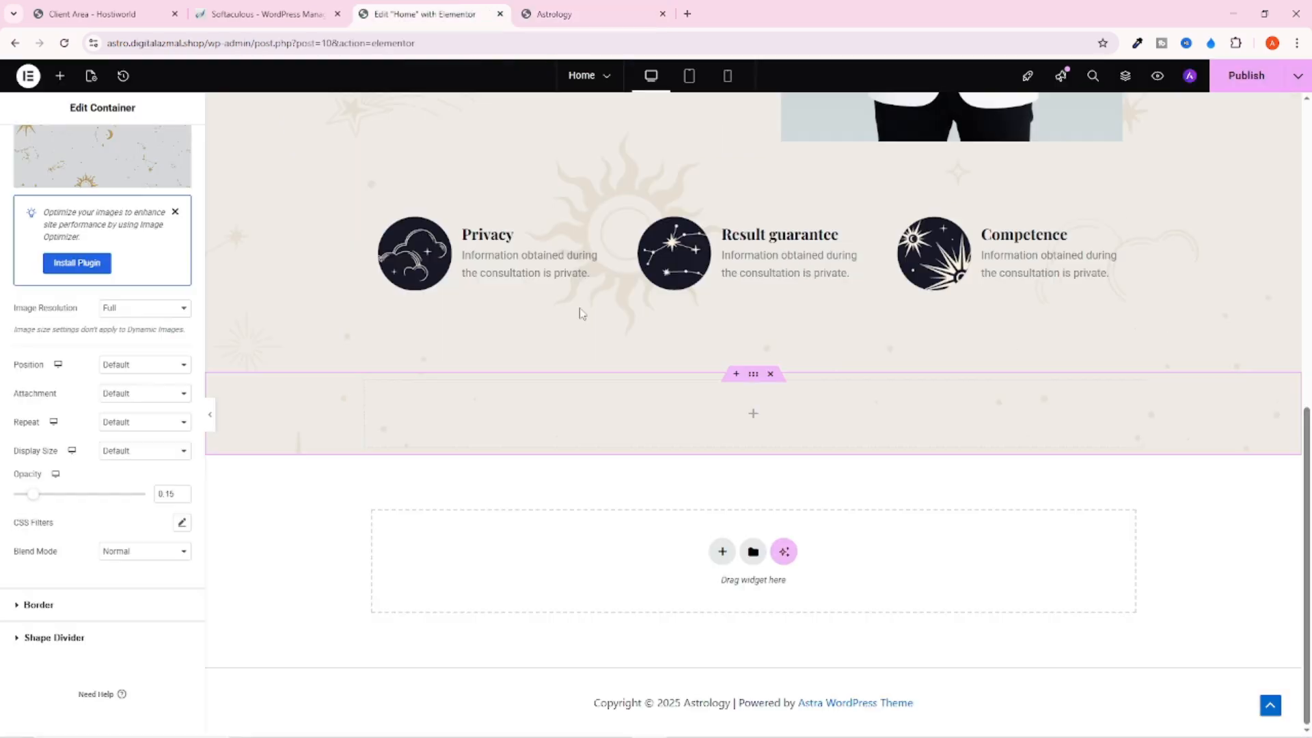
pyautogui.click(60, 75)
pyautogui.moveTo(52, 276); pyautogui.dragTo(582, 418)
pyautogui.moveTo(418, 414); pyautogui.dragTo(379, 410)
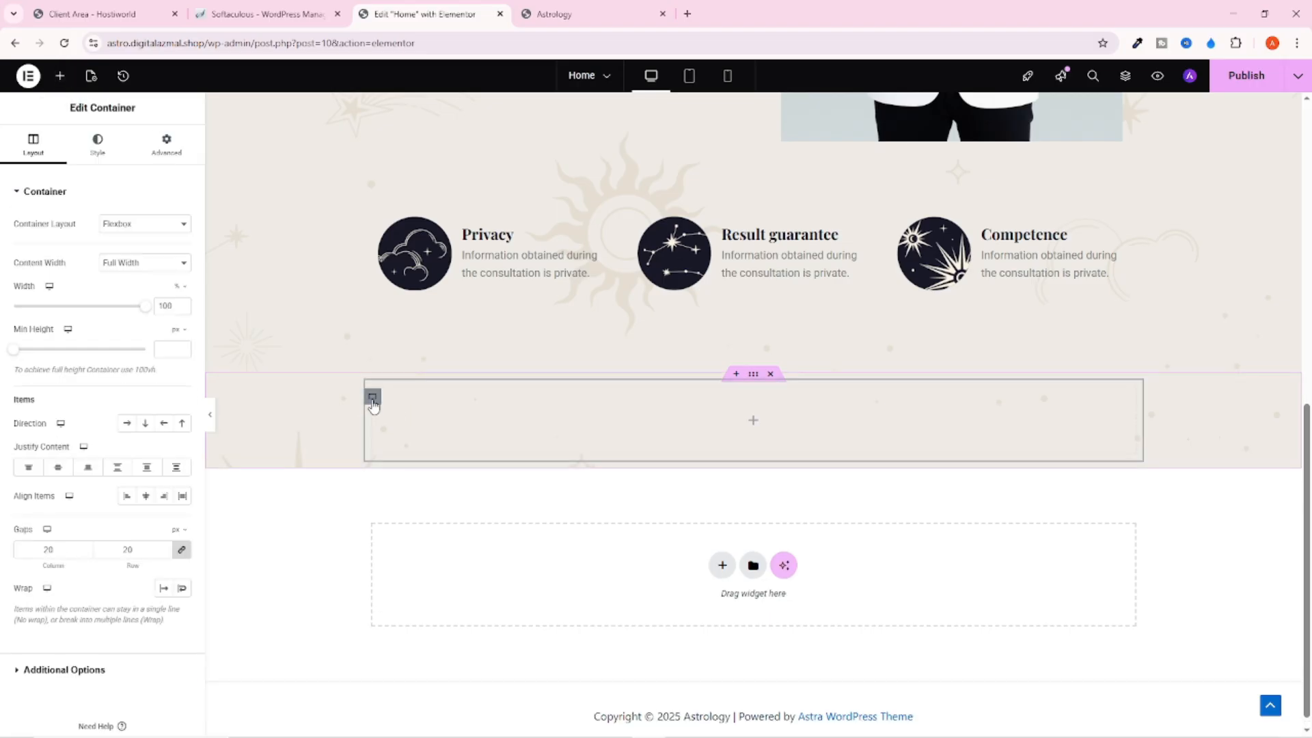
# Duplicate the empty container nested in the beige section and set the upper copy's direction to horizontal row
pyautogui.rightClick(373, 404)
pyautogui.hotkey('ctrl', 'd')
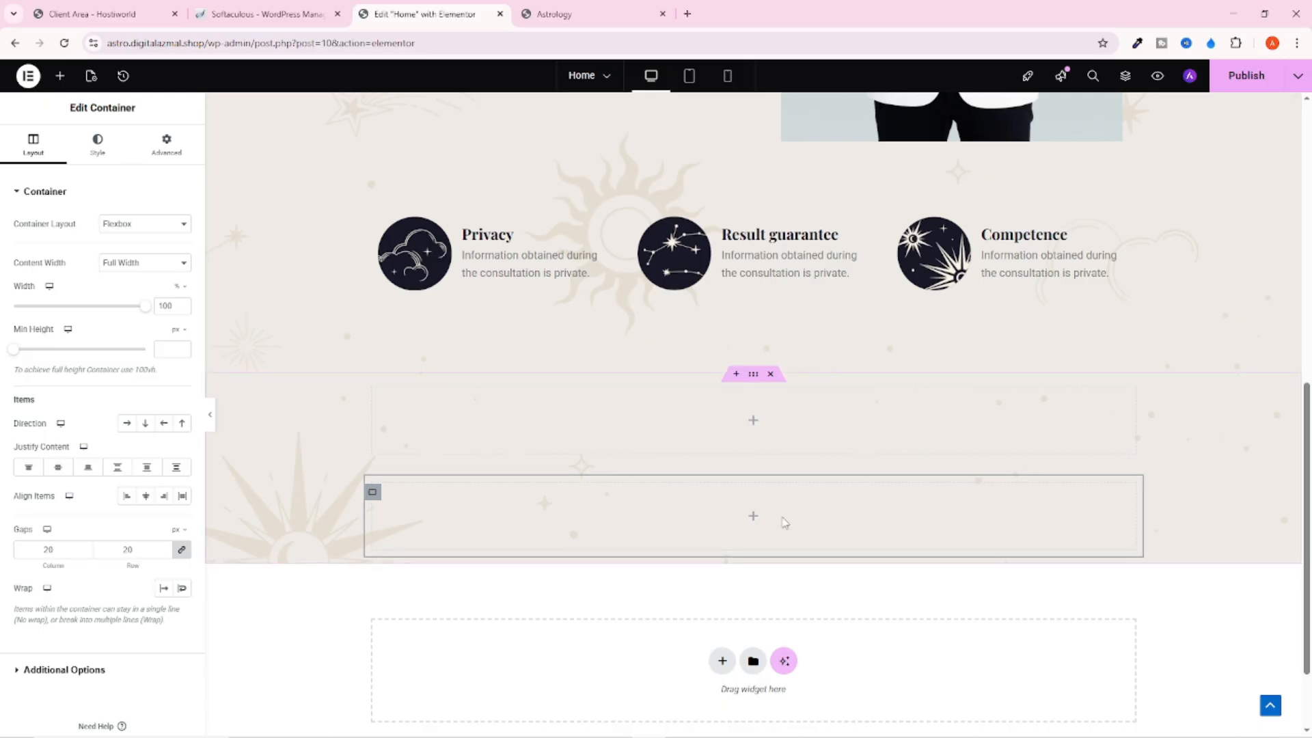
pyautogui.click(373, 398)
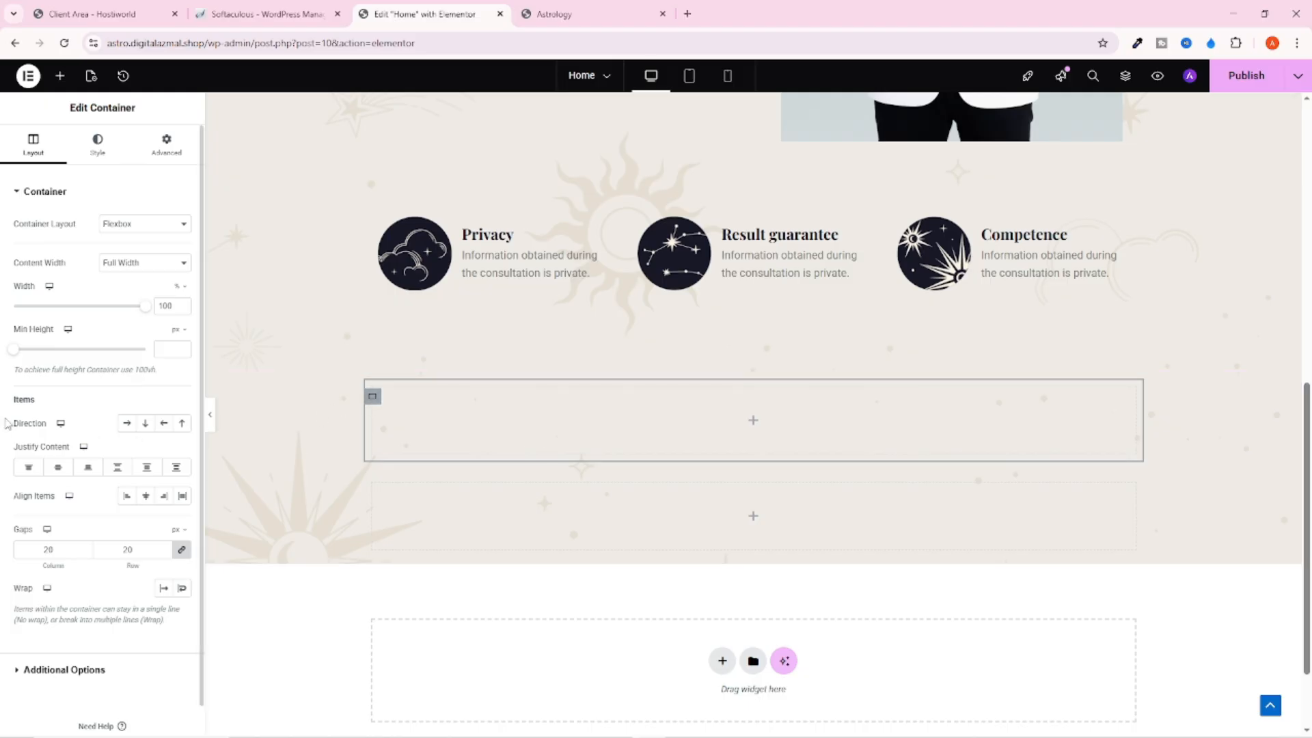
pyautogui.click(127, 425)
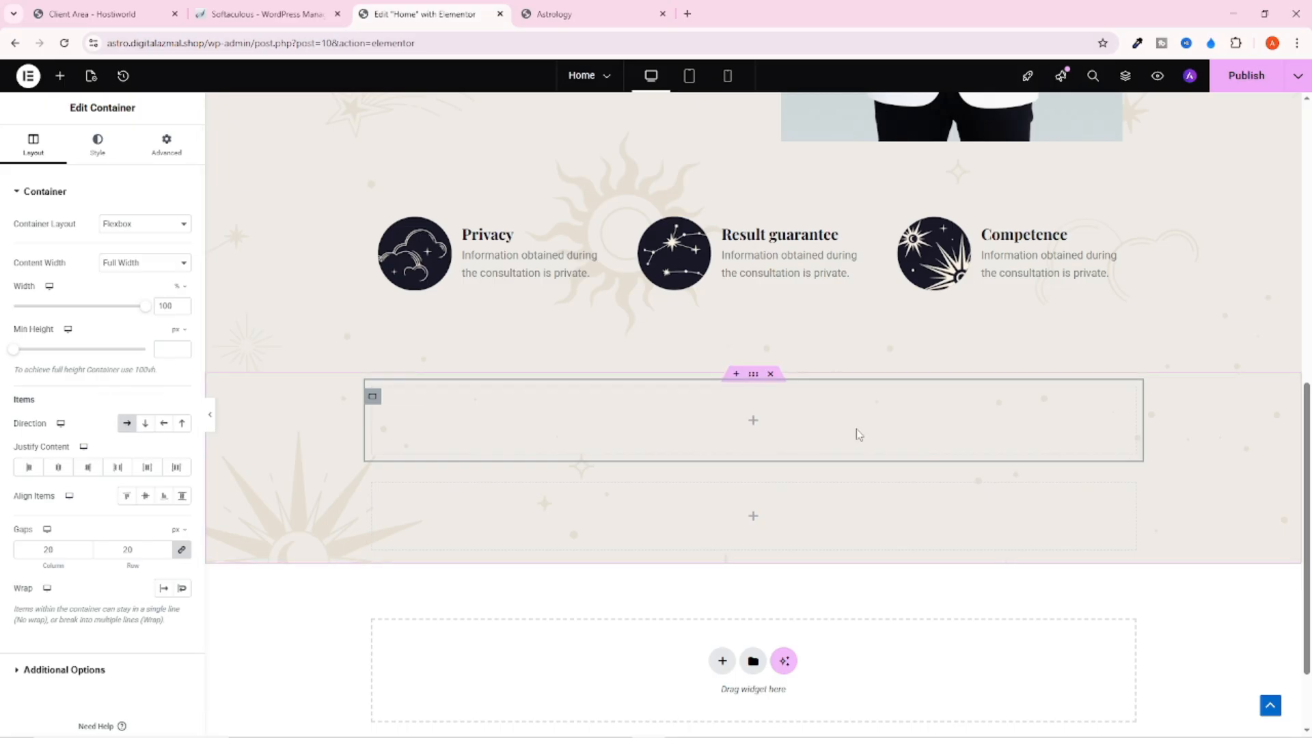
# Nest a container inside the upper row container and duplicate it to make two side-by-side columns
pyautogui.click(60, 78)
pyautogui.moveTo(42, 264); pyautogui.dragTo(379, 405)
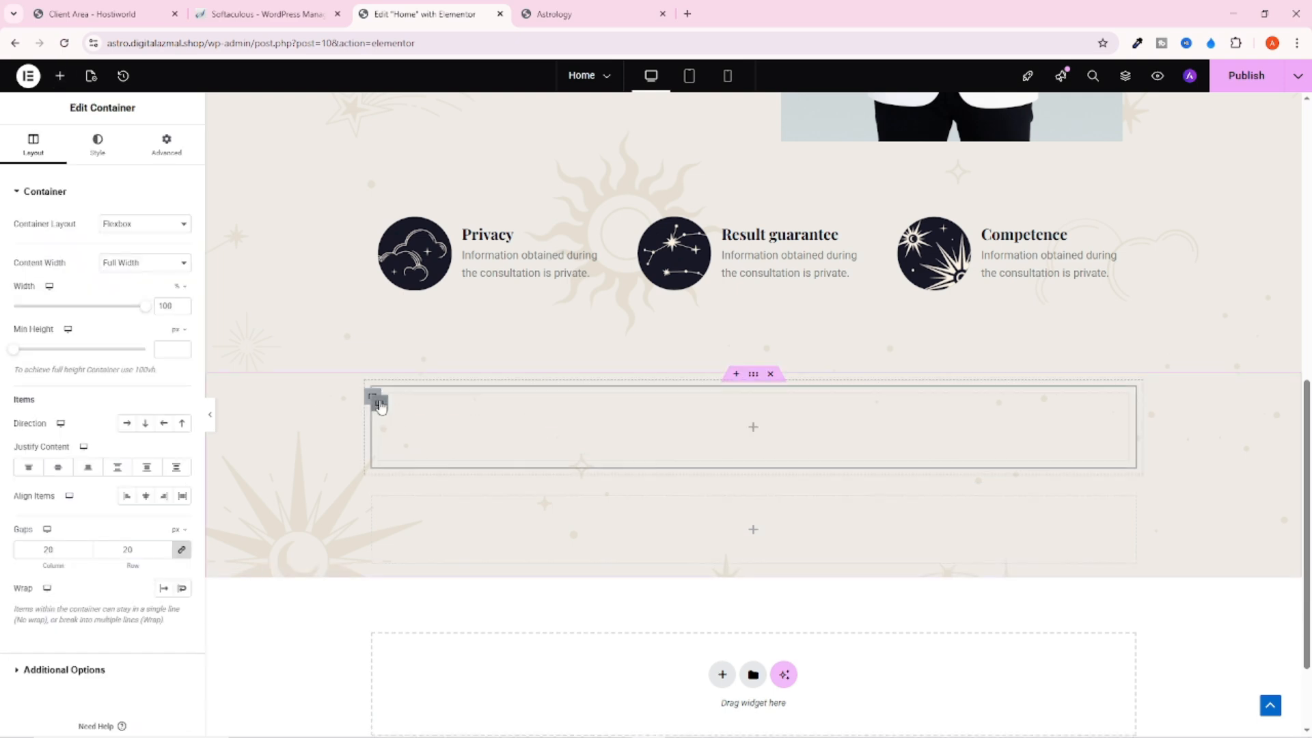
pyautogui.rightClick(380, 404)
pyautogui.click(456, 405)
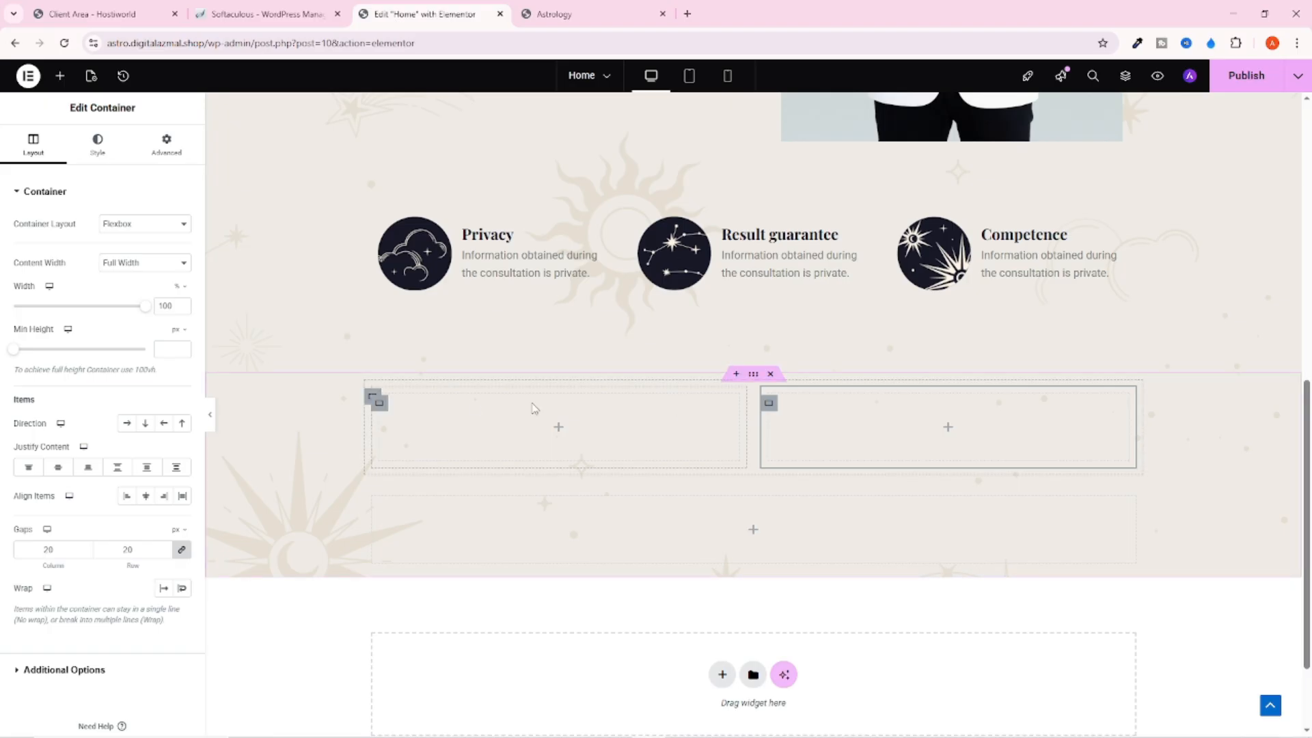
# Set all margins and padding to 0 for the left column and for the upper row container around it
pyautogui.click(378, 408)
pyautogui.click(162, 158)
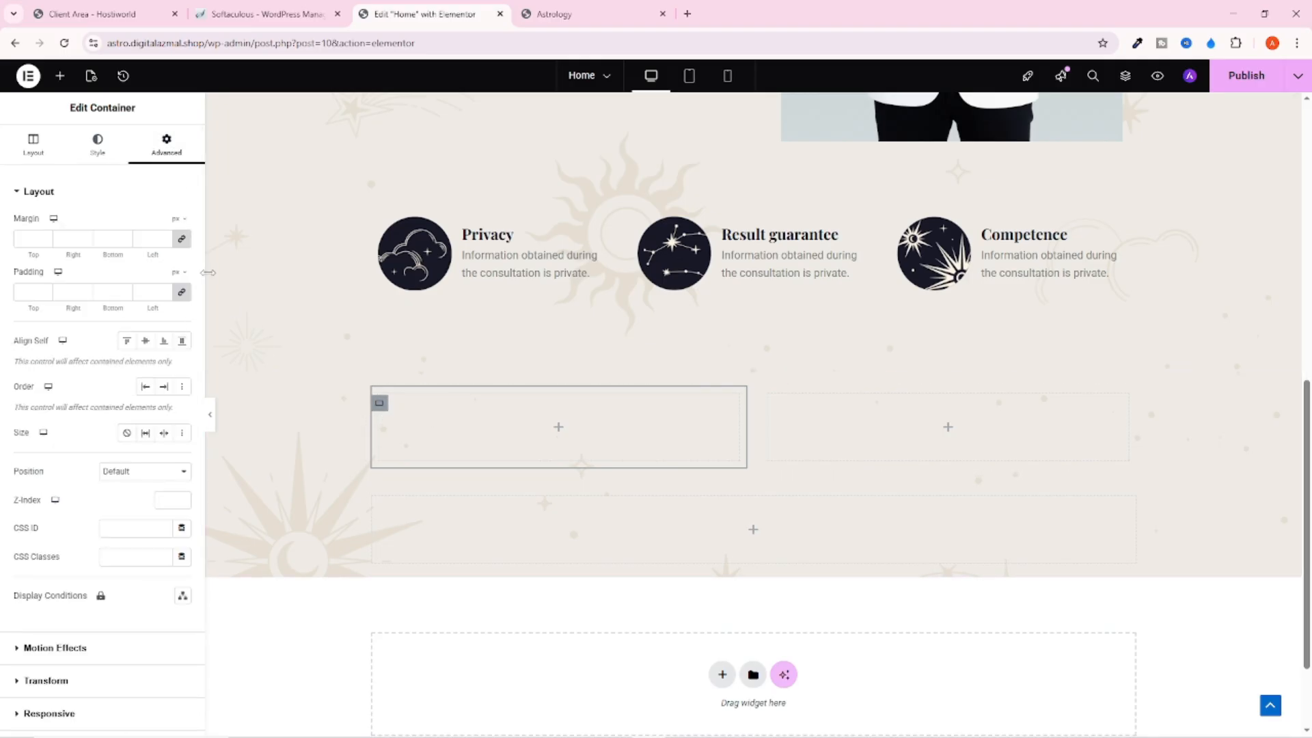
pyautogui.click(181, 244)
pyautogui.click(182, 293)
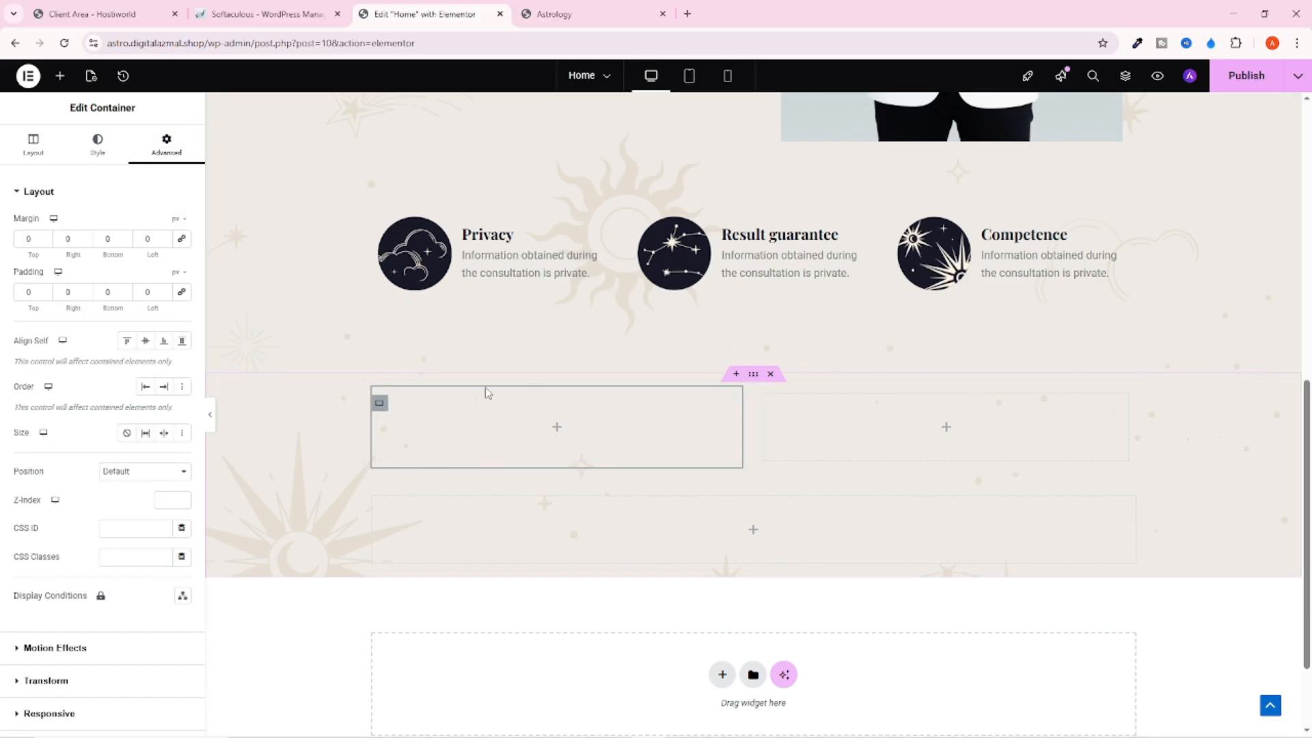
pyautogui.click(371, 401)
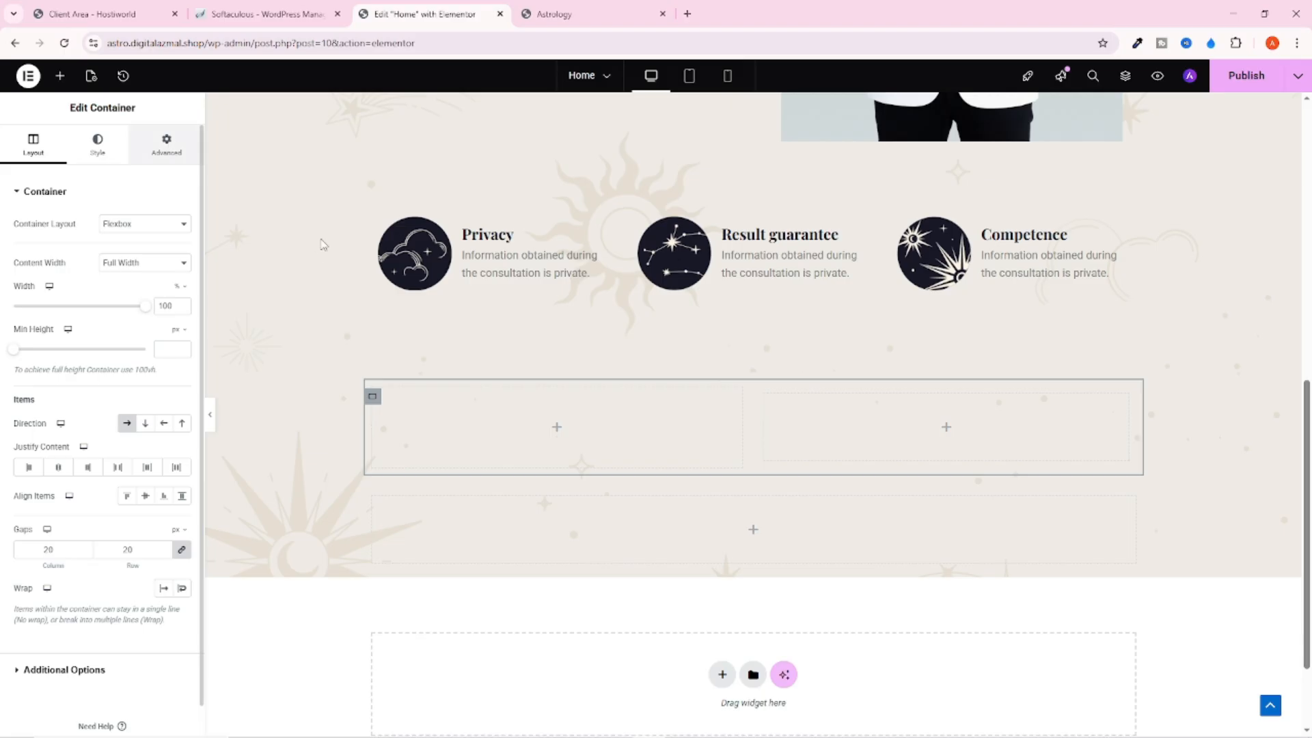
pyautogui.click(166, 145)
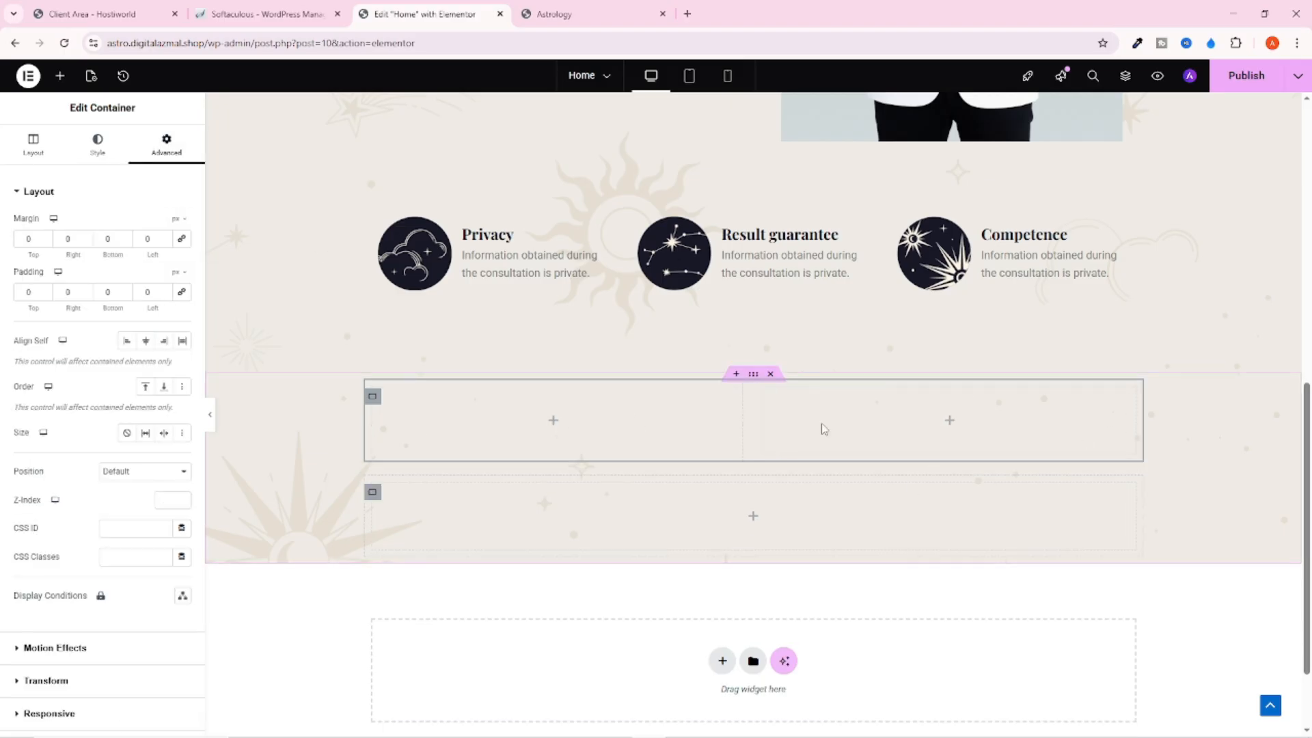
# Check the reference site's astrology section and give the left column a classic background using the pale blue arch image from the media library
pyautogui.click(601, 14)
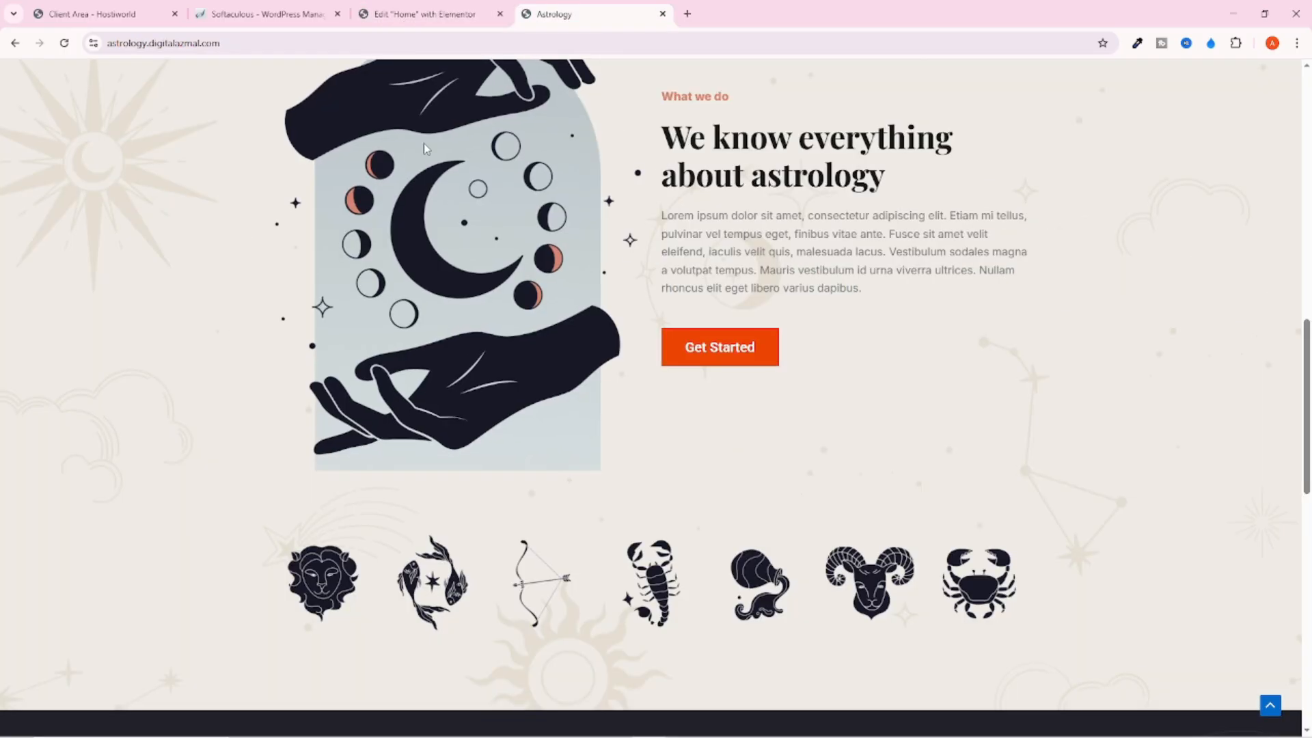
pyautogui.scroll(10, 522, 354)
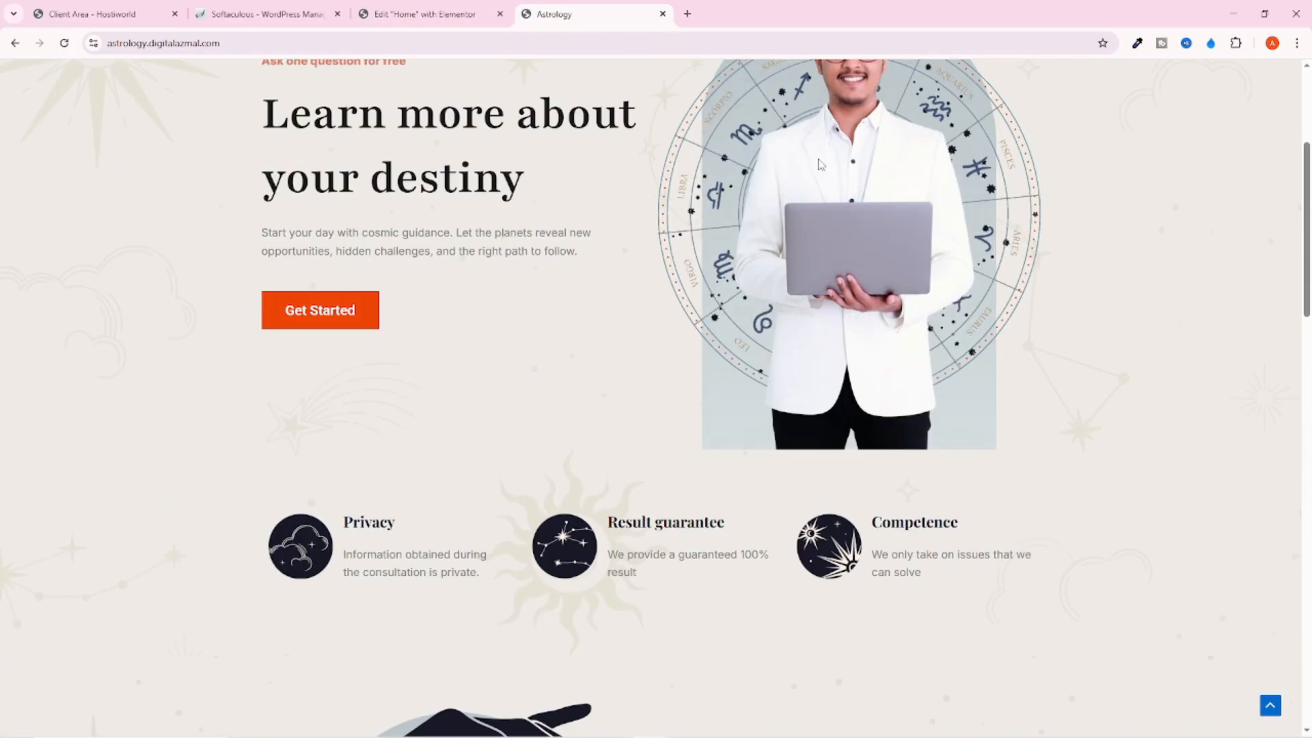
pyautogui.scroll(-4, 478, 204)
pyautogui.scroll(-1, 571, 421)
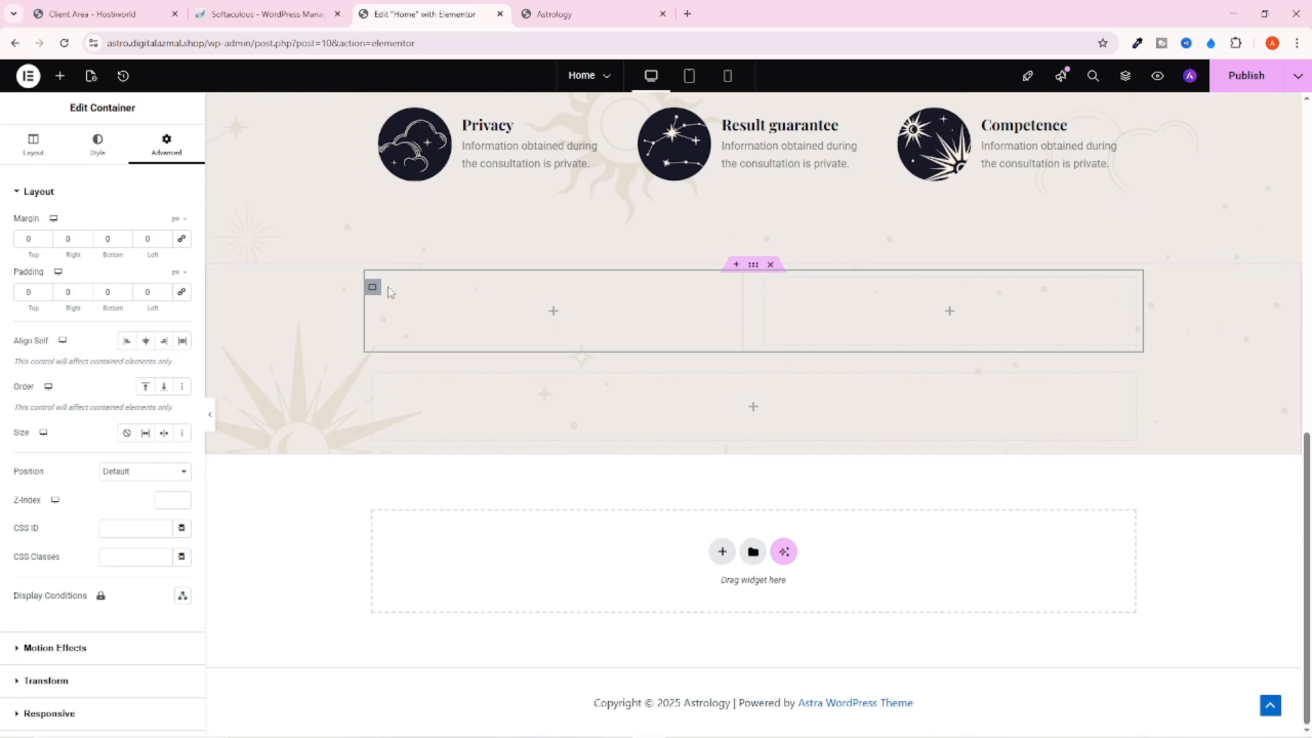
pyautogui.click(375, 289)
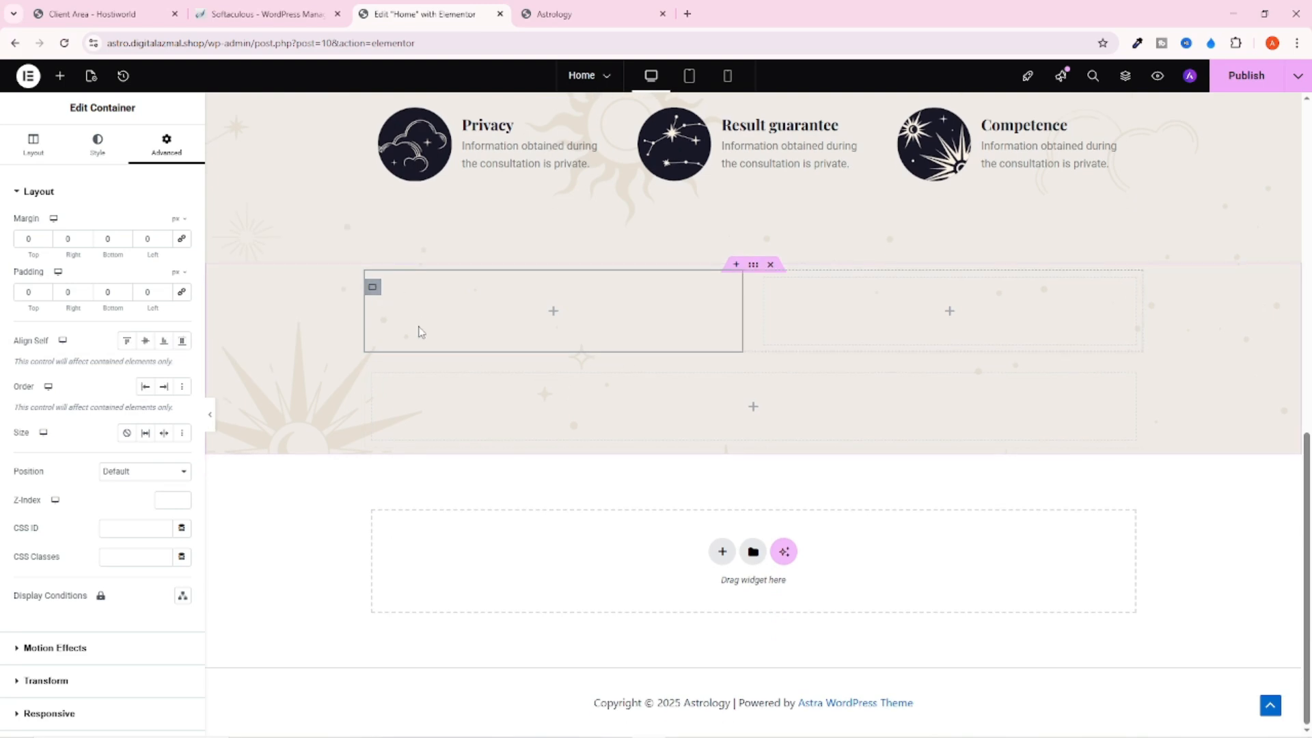
pyautogui.click(97, 142)
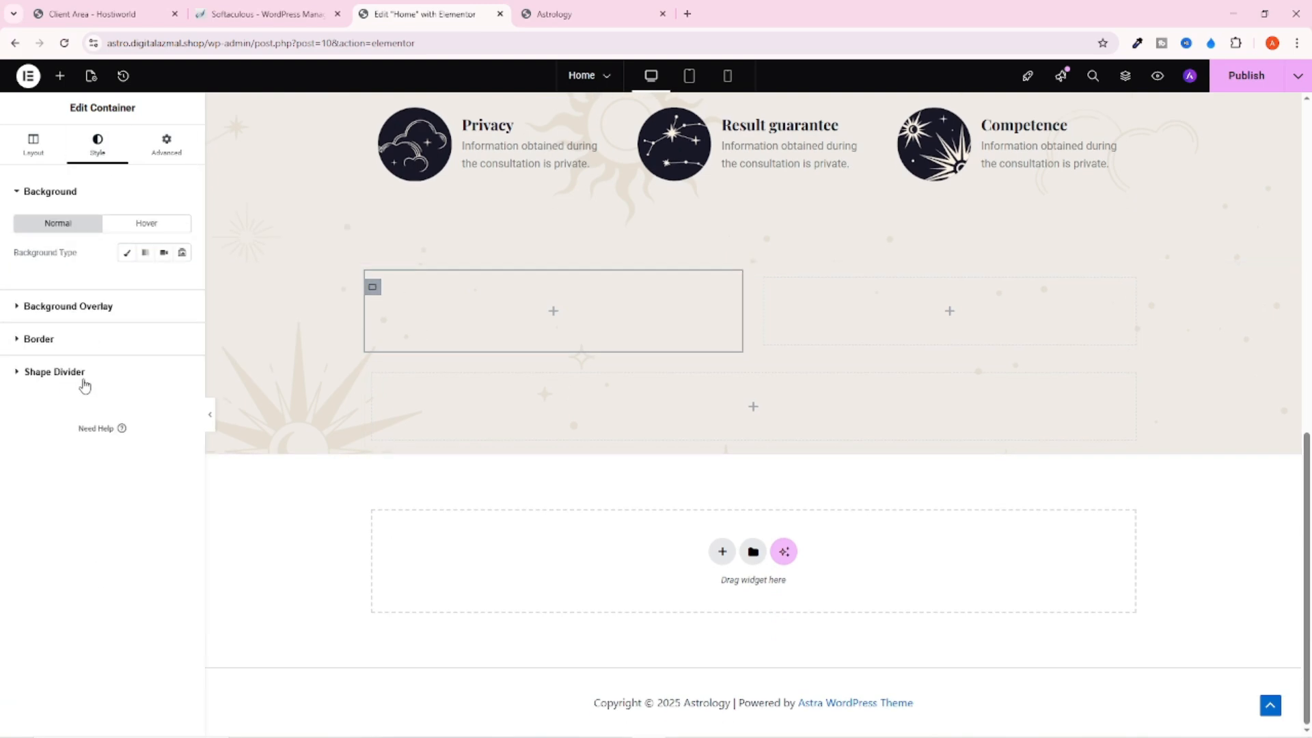
pyautogui.click(126, 252)
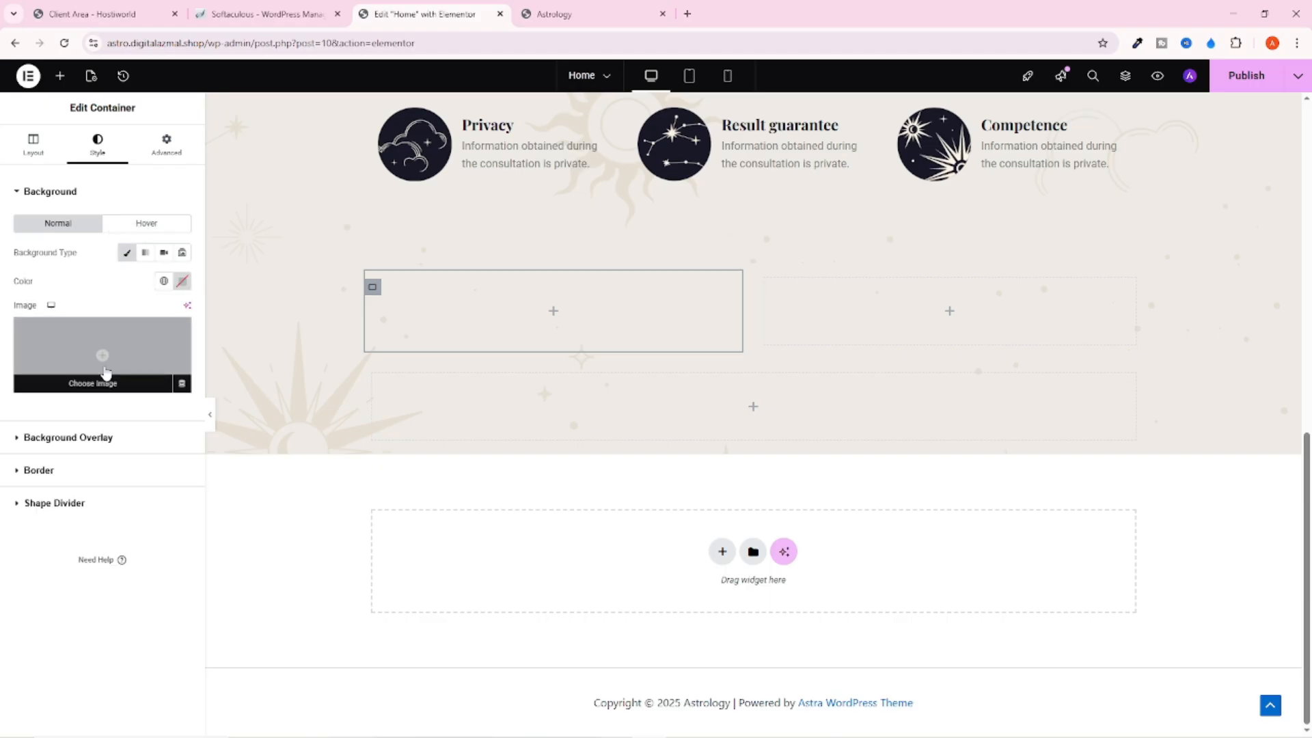
pyautogui.click(102, 362)
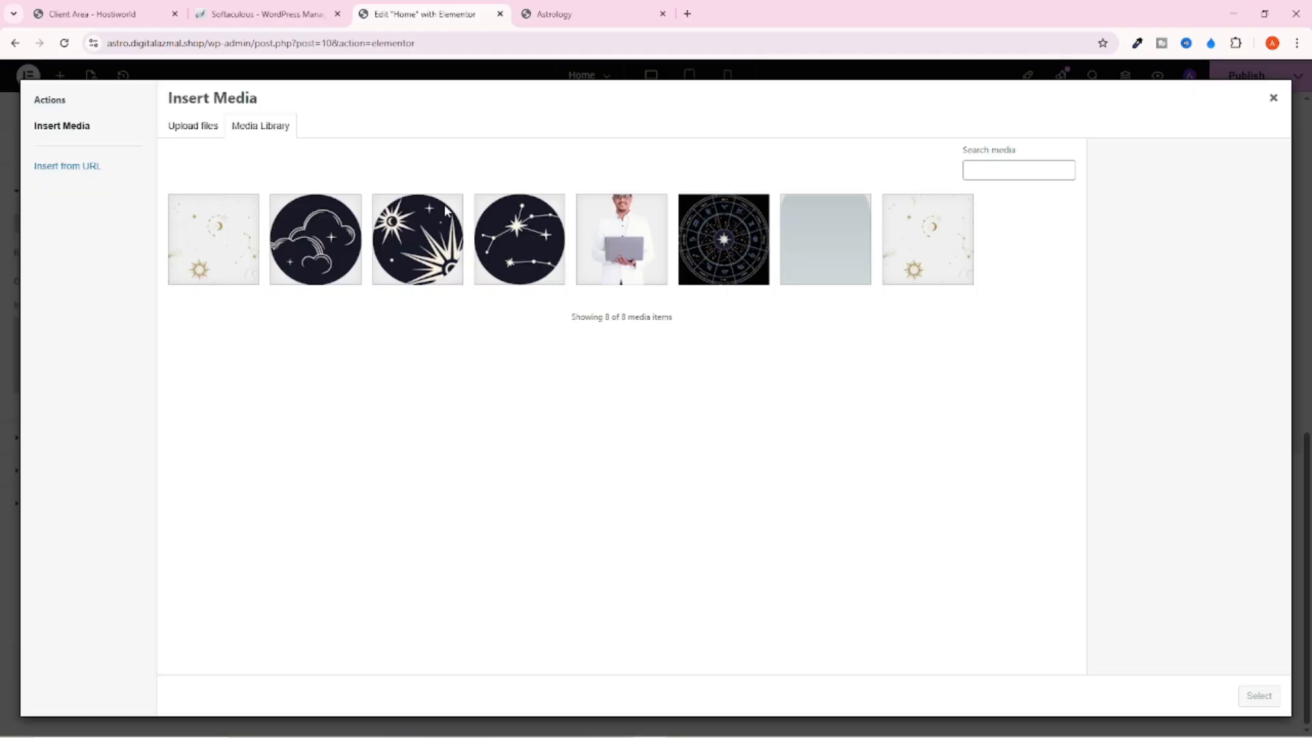
pyautogui.click(808, 258)
pyautogui.click(1256, 694)
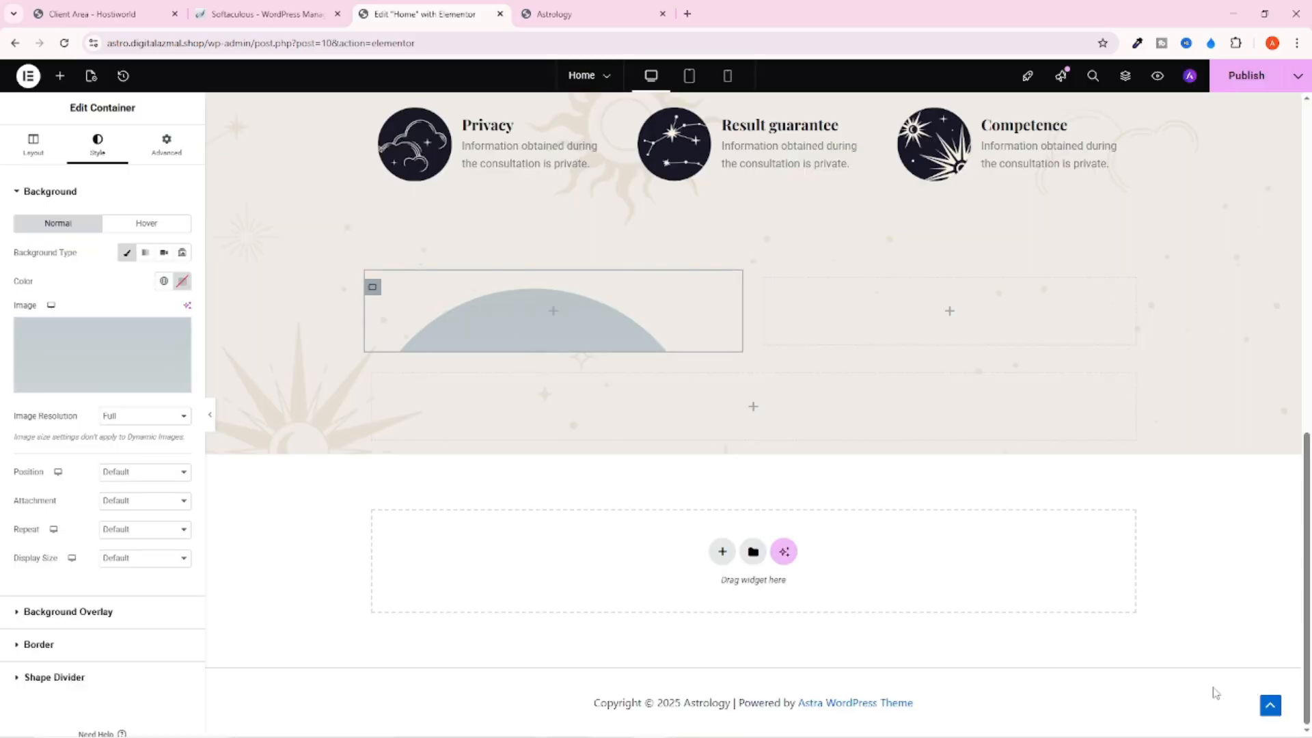
# Add an Image widget to the left column, then upload and insert hands.png from the 2nd Practice folder
pyautogui.click(571, 13)
pyautogui.click(424, 13)
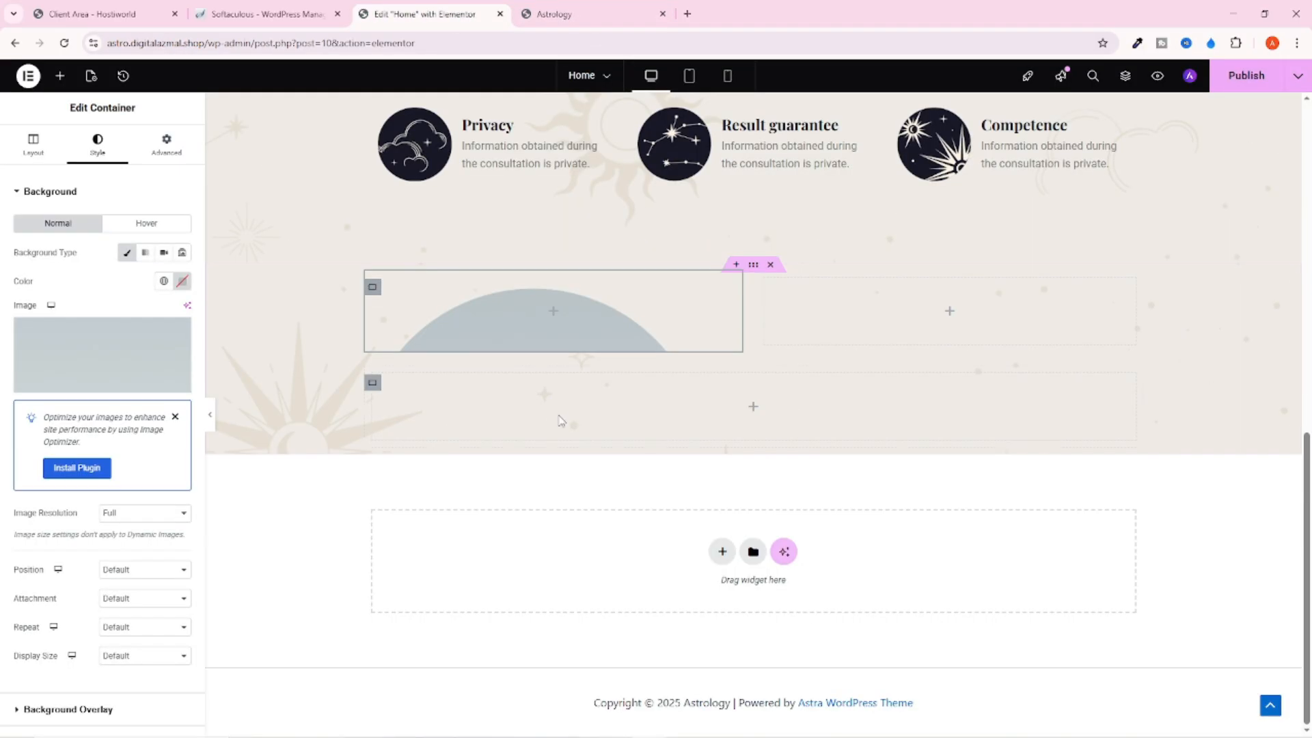
pyautogui.click(59, 82)
pyautogui.moveTo(145, 369); pyautogui.dragTo(589, 343)
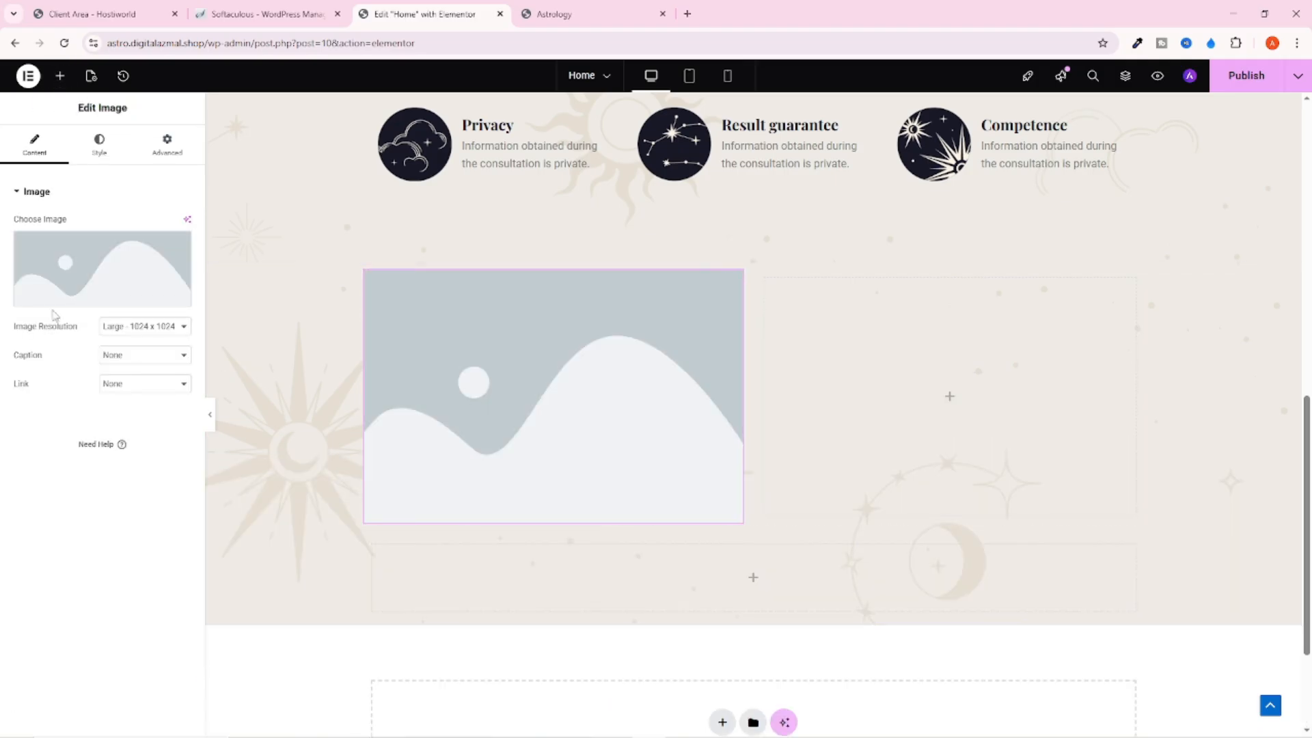
pyautogui.click(164, 287)
pyautogui.click(193, 125)
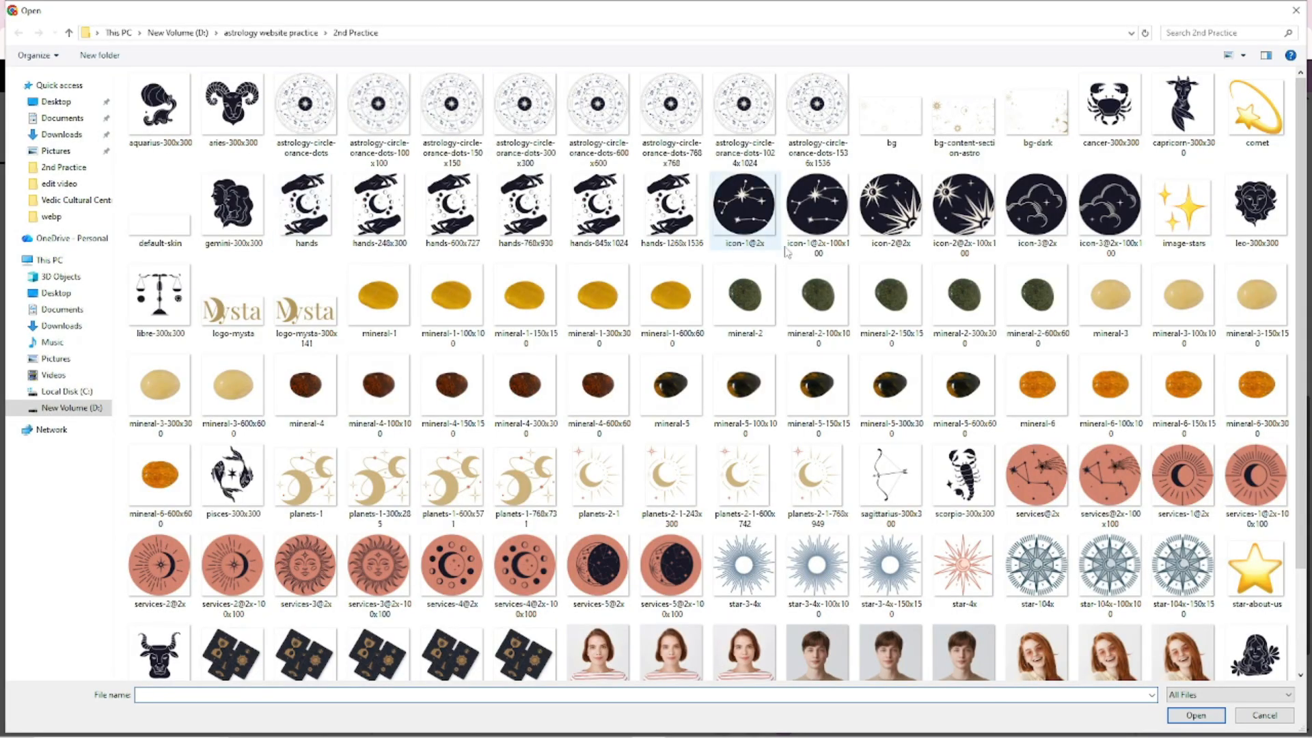
pyautogui.click(308, 192)
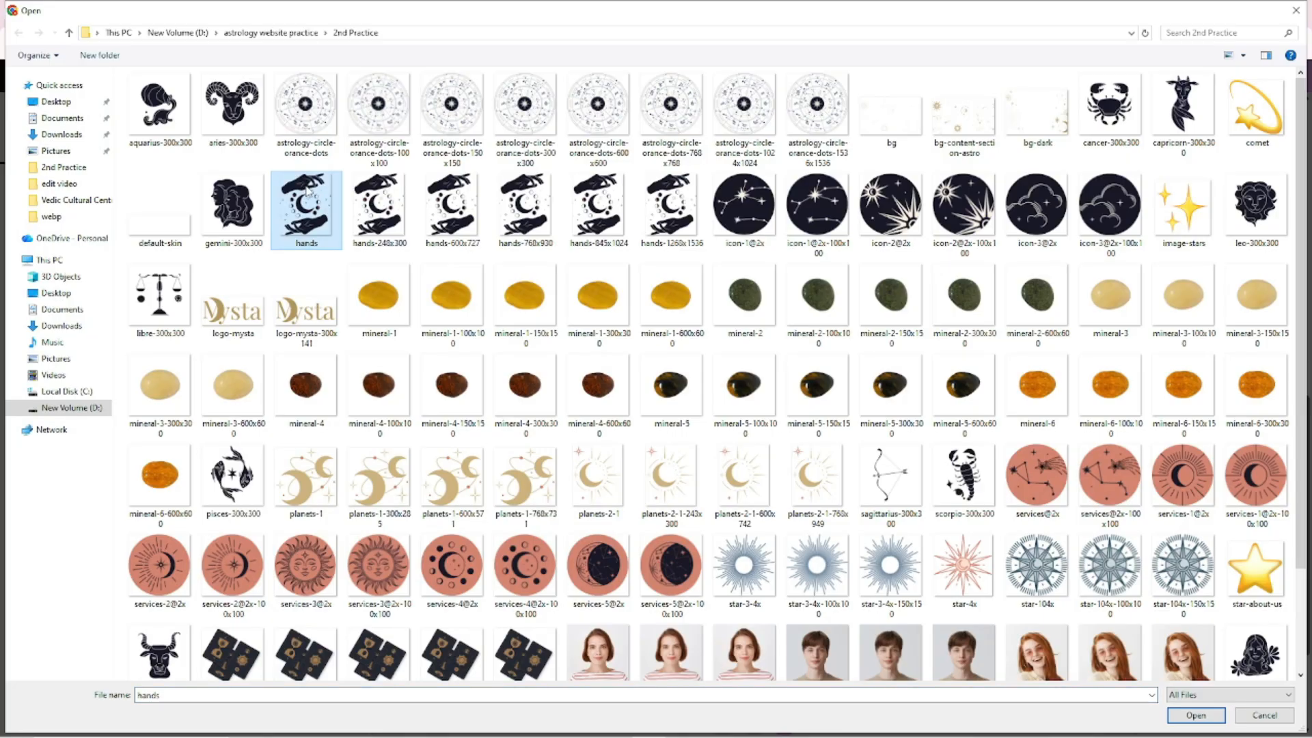
pyautogui.click(1197, 716)
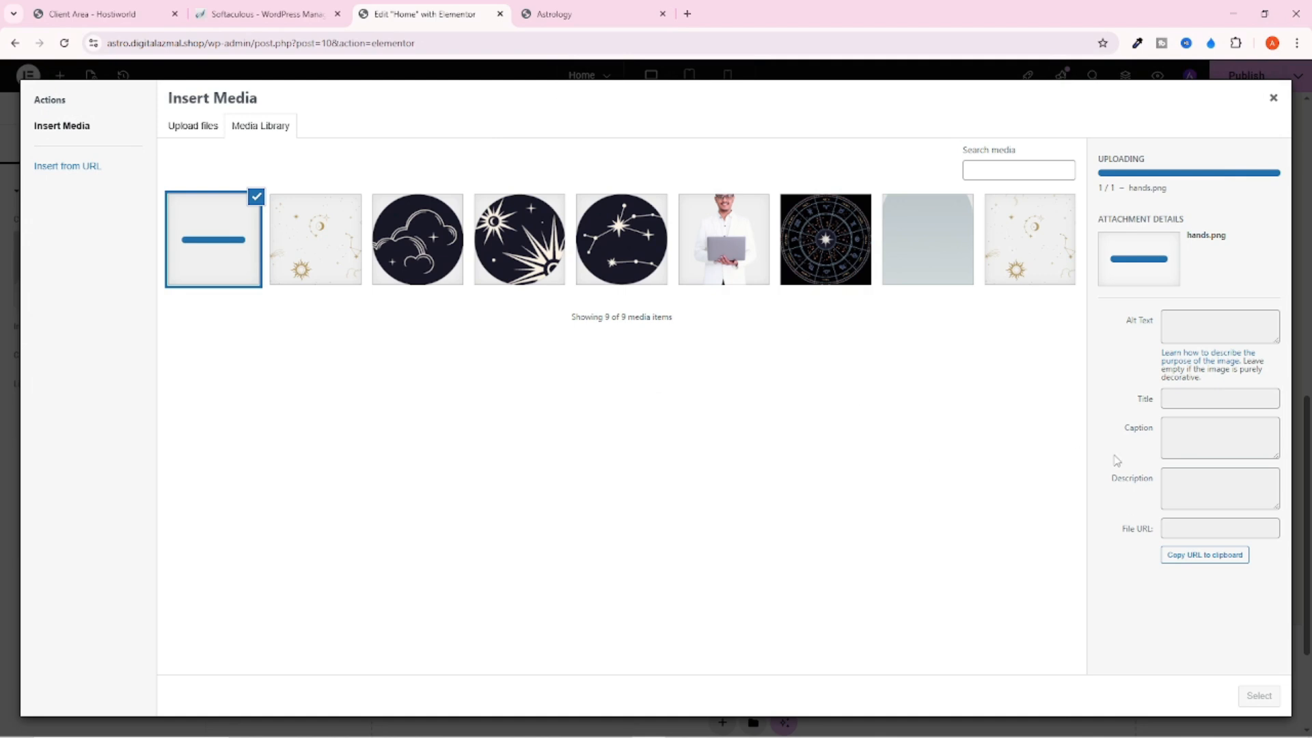
pyautogui.click(1259, 695)
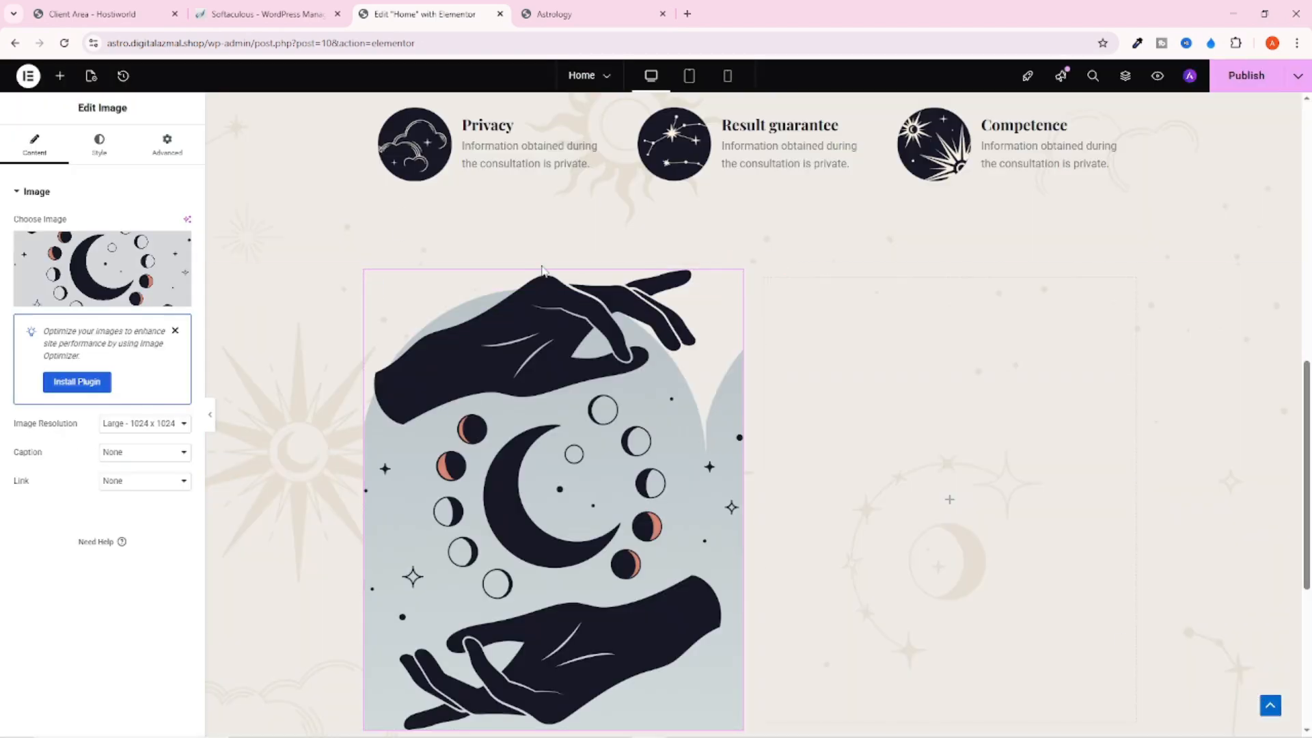
# Set the left column's background image position to Center Center and its repeat to No-repeat
pyautogui.scroll(-3, 682, 432)
pyautogui.scroll(2, 680, 425)
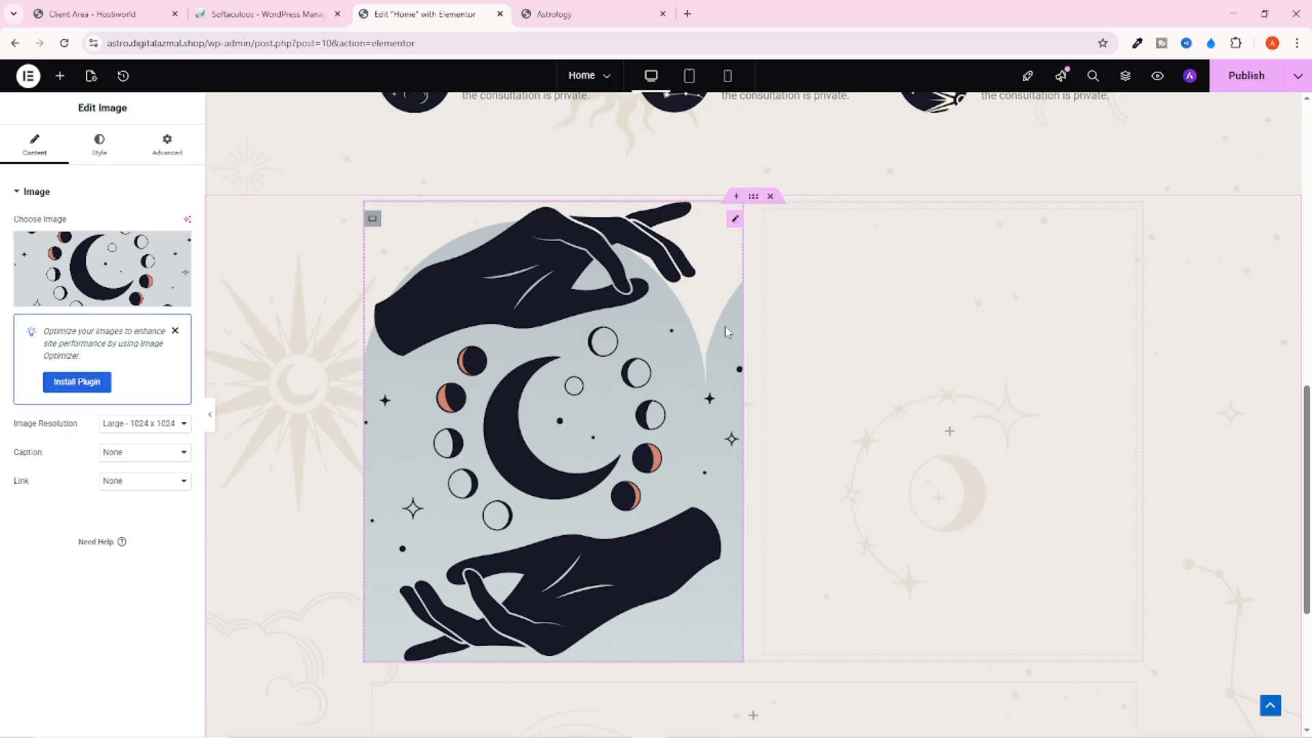
pyautogui.scroll(4, 752, 342)
pyautogui.scroll(-3, 767, 440)
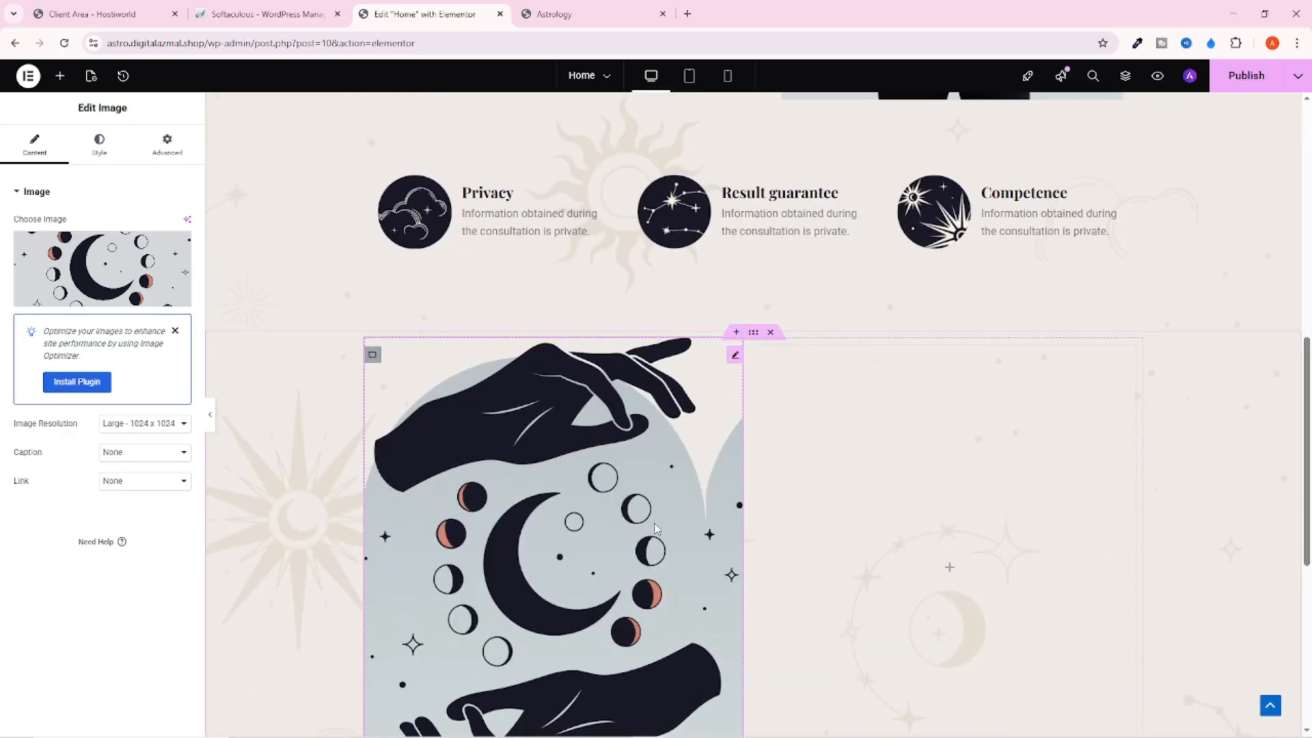
pyautogui.scroll(-3, 717, 410)
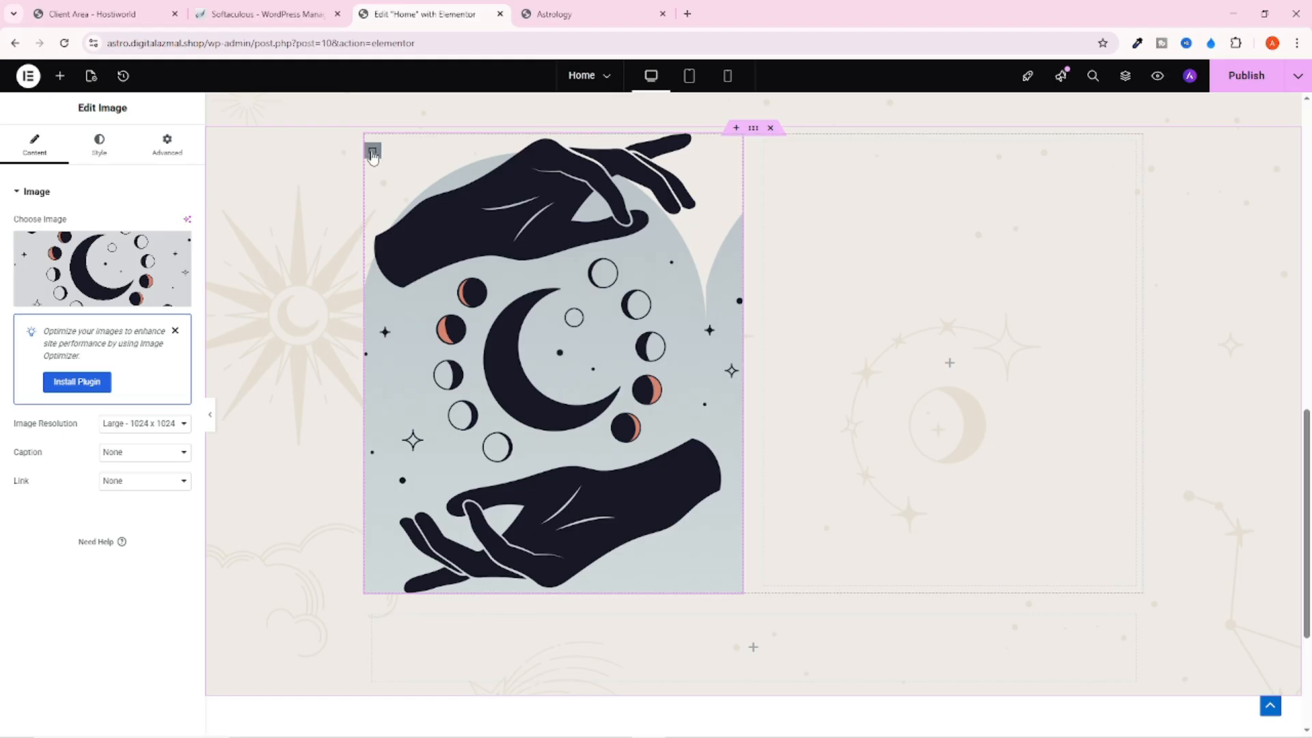
pyautogui.click(372, 153)
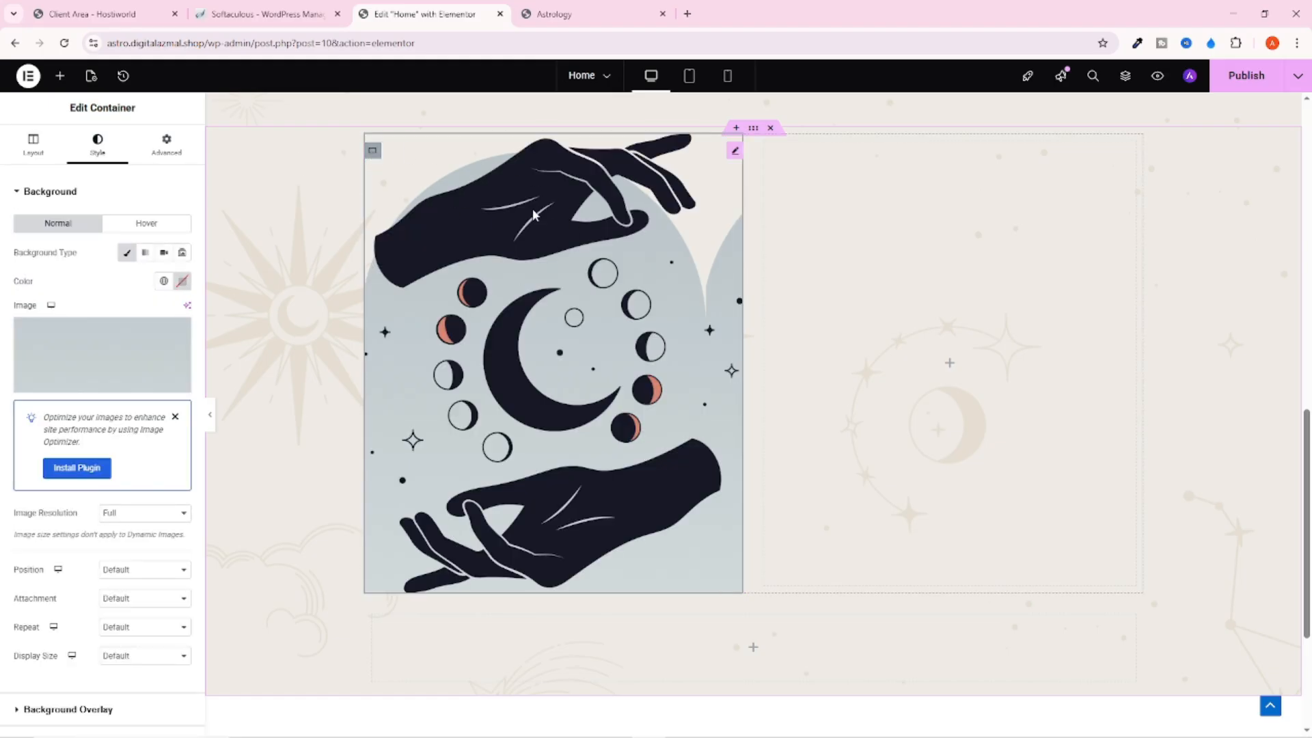
pyautogui.scroll(-2, 132, 342)
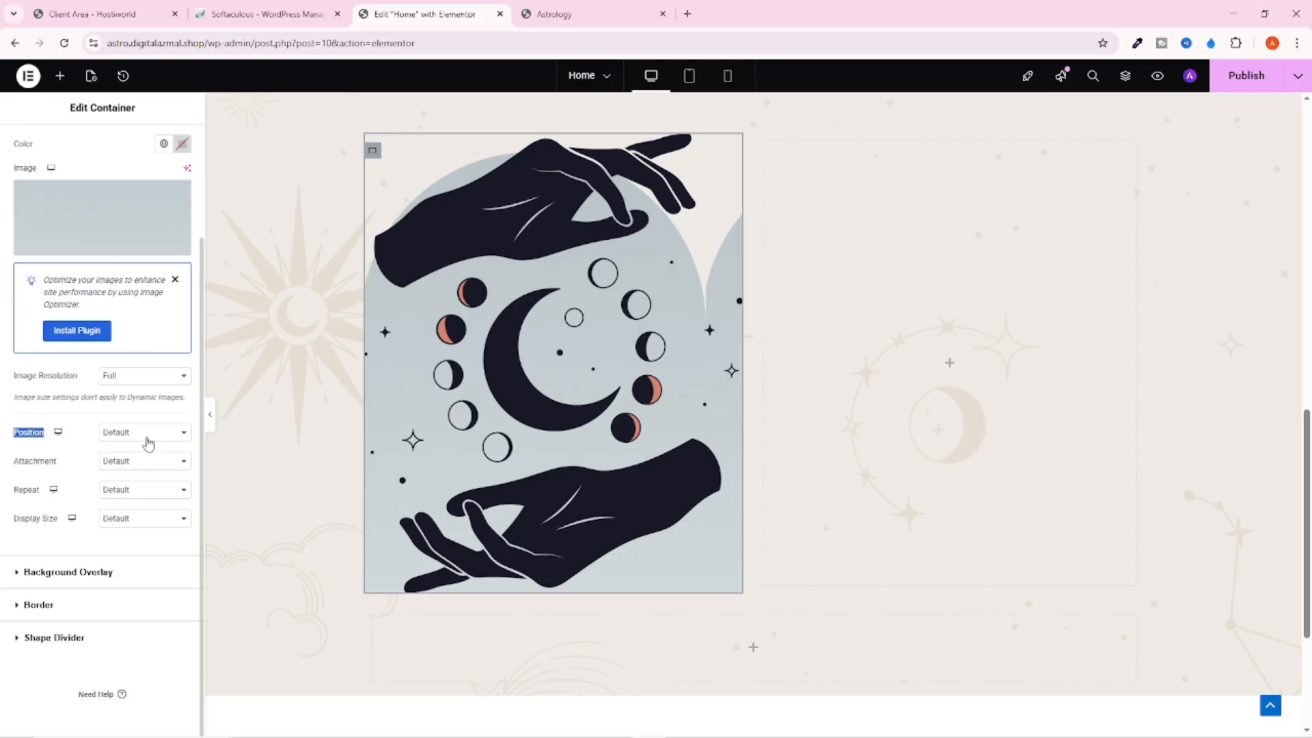
pyautogui.click(147, 438)
pyautogui.click(139, 470)
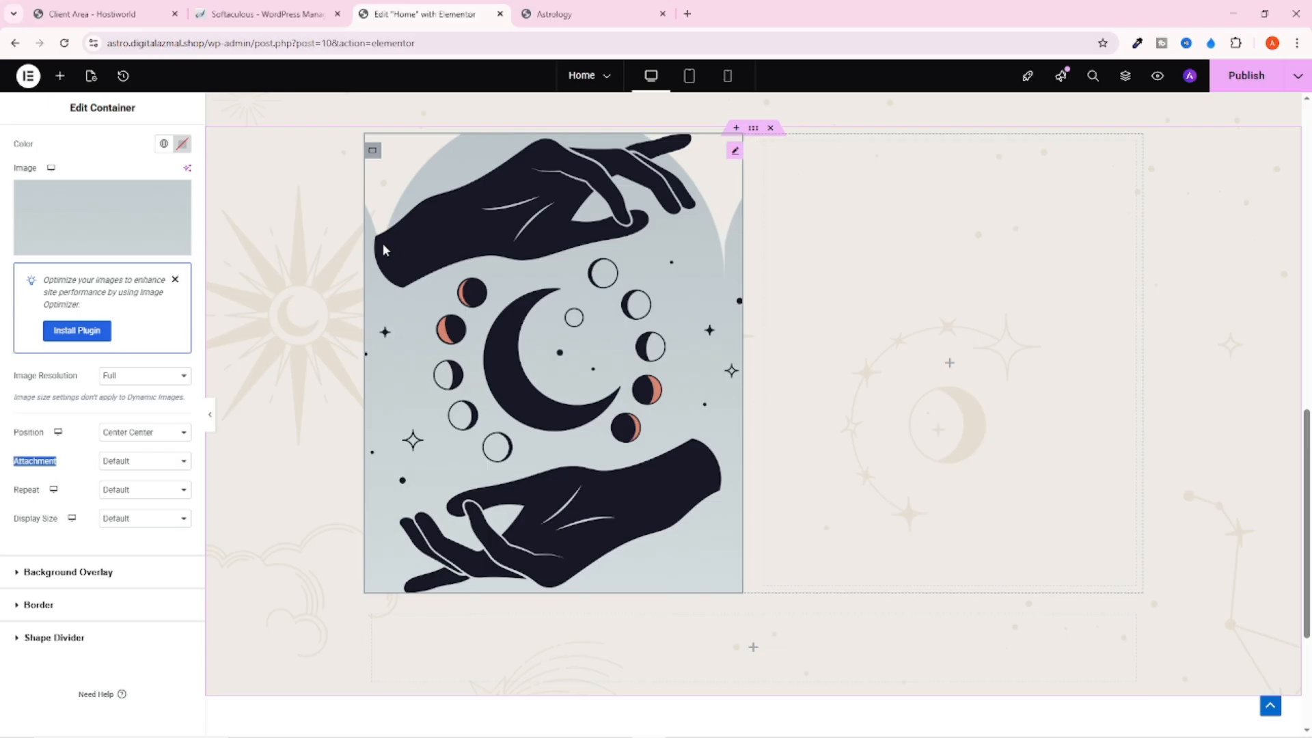
pyautogui.click(117, 491)
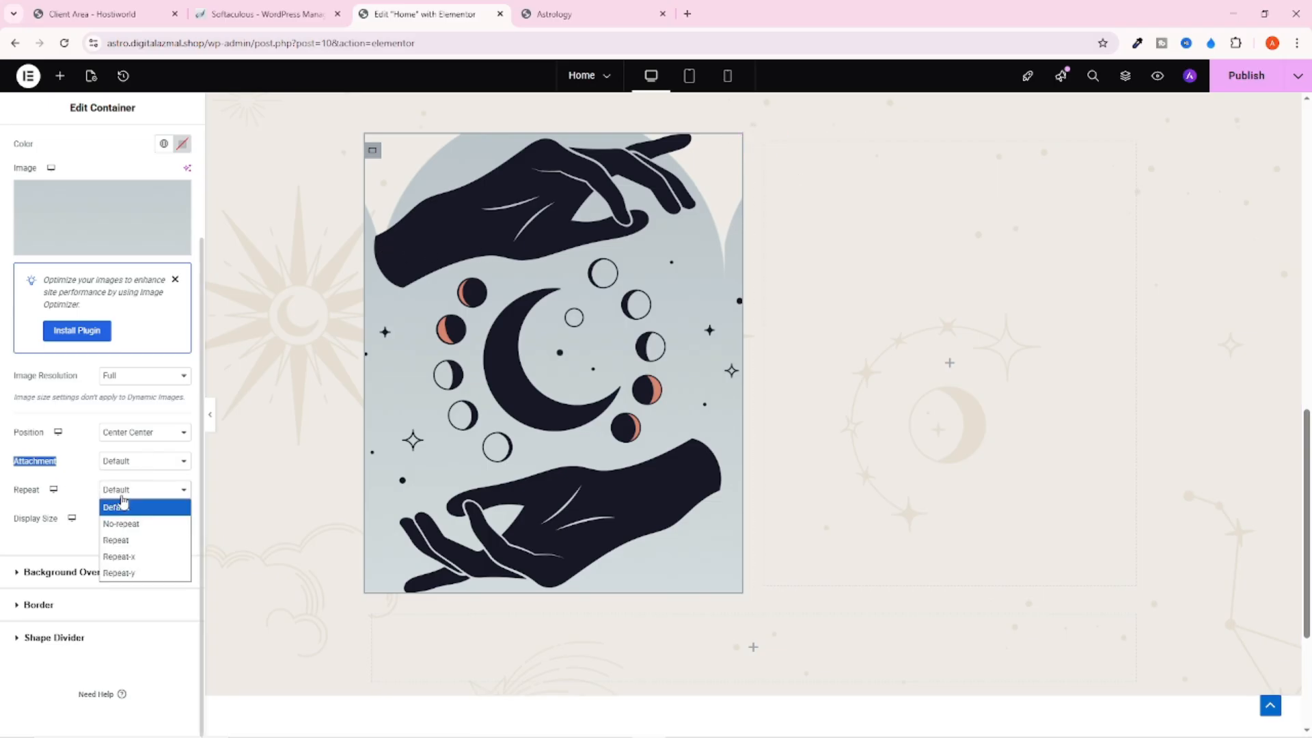
pyautogui.click(129, 530)
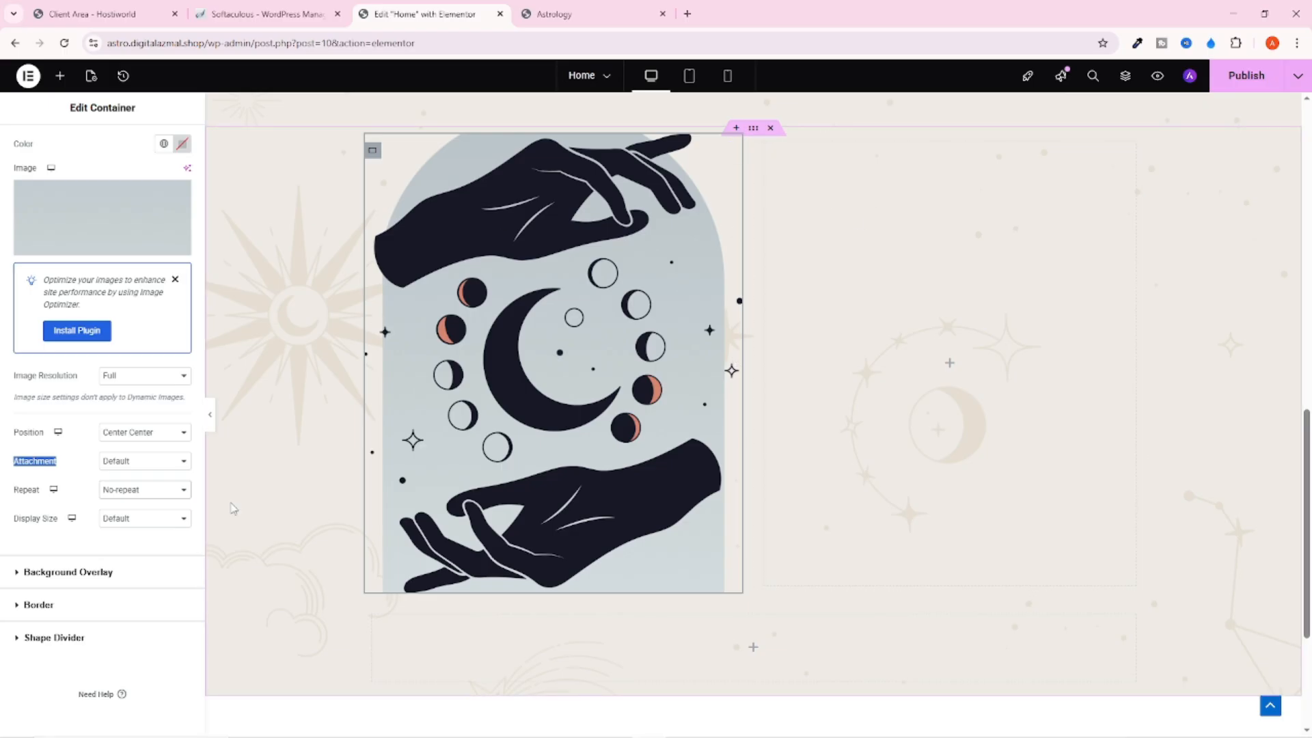
# Try the Contain display size for the left column's background image, and set it to Cover instead
pyautogui.click(111, 524)
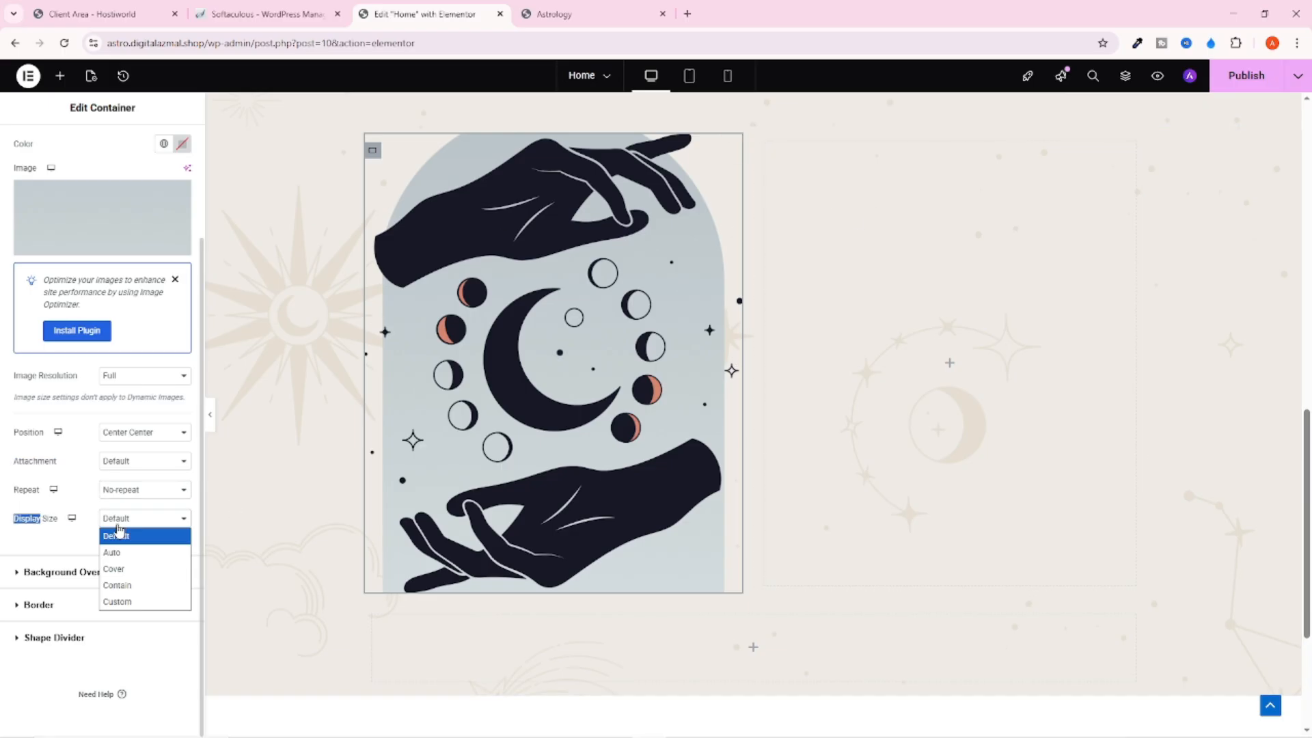
pyautogui.click(133, 582)
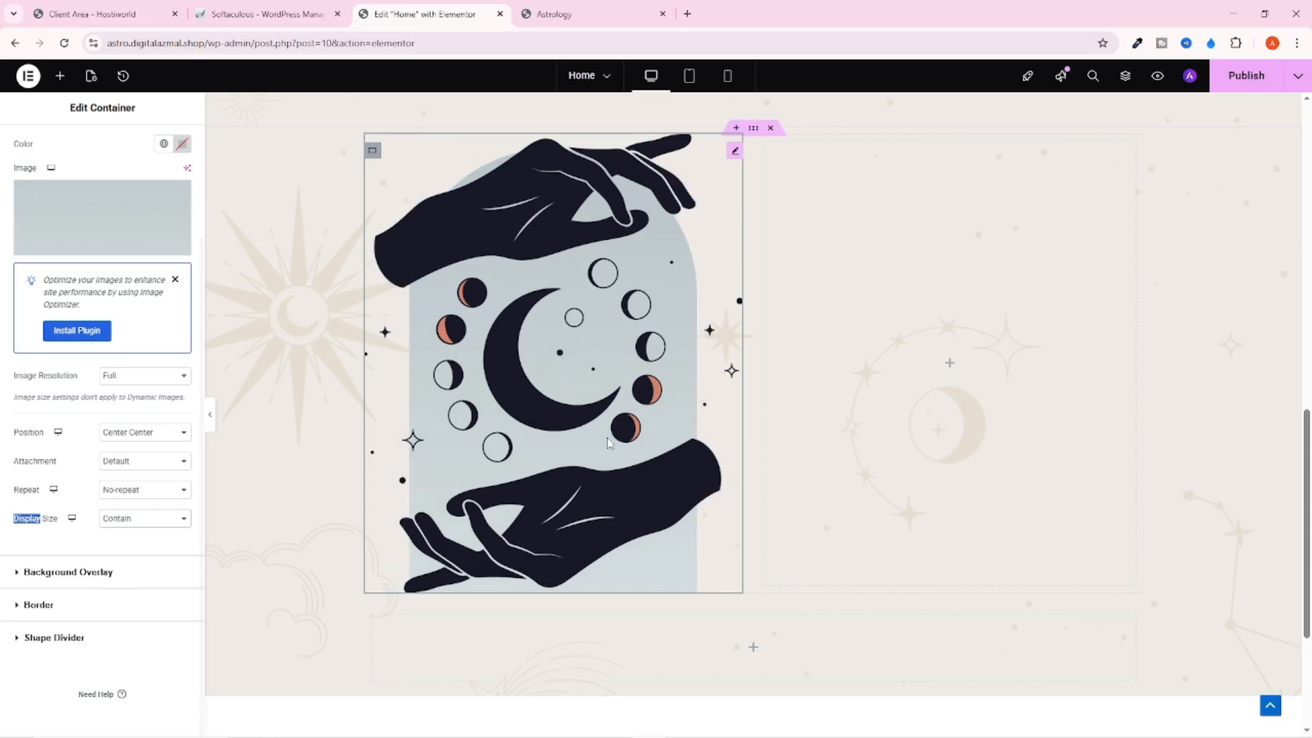
pyautogui.click(117, 520)
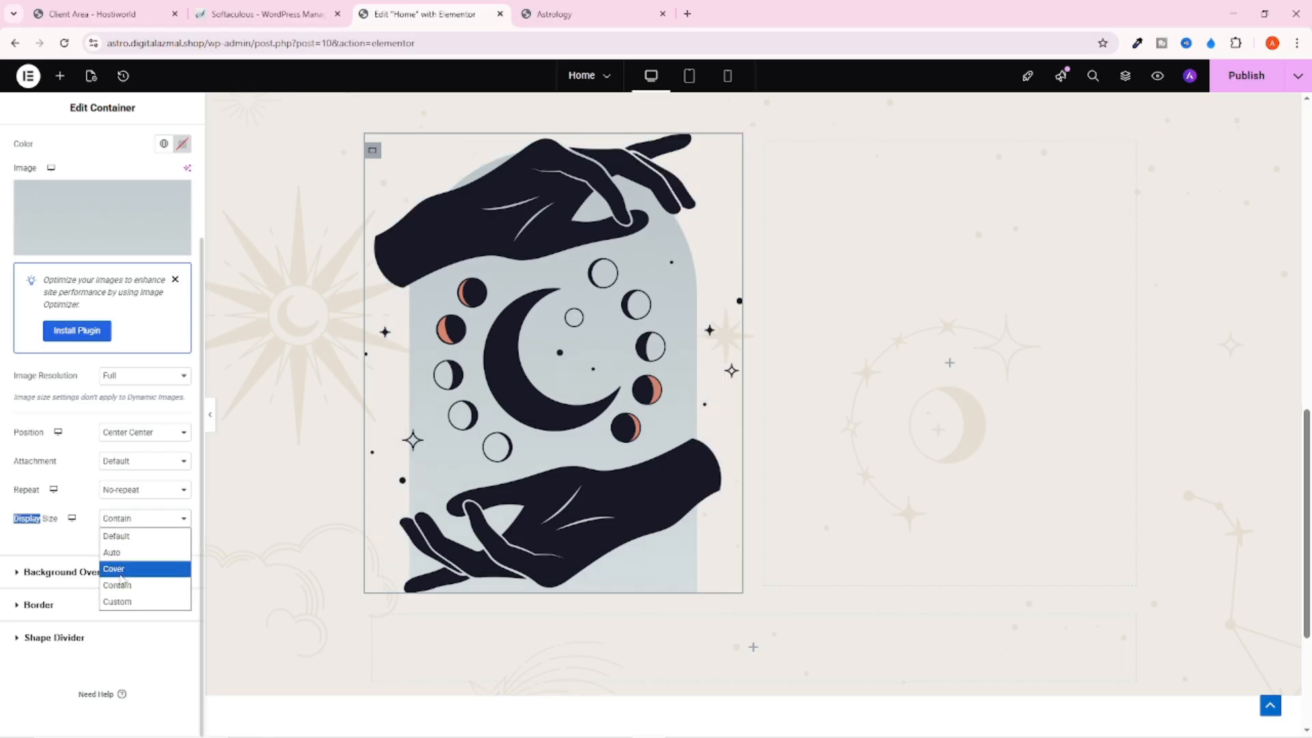
pyautogui.click(127, 571)
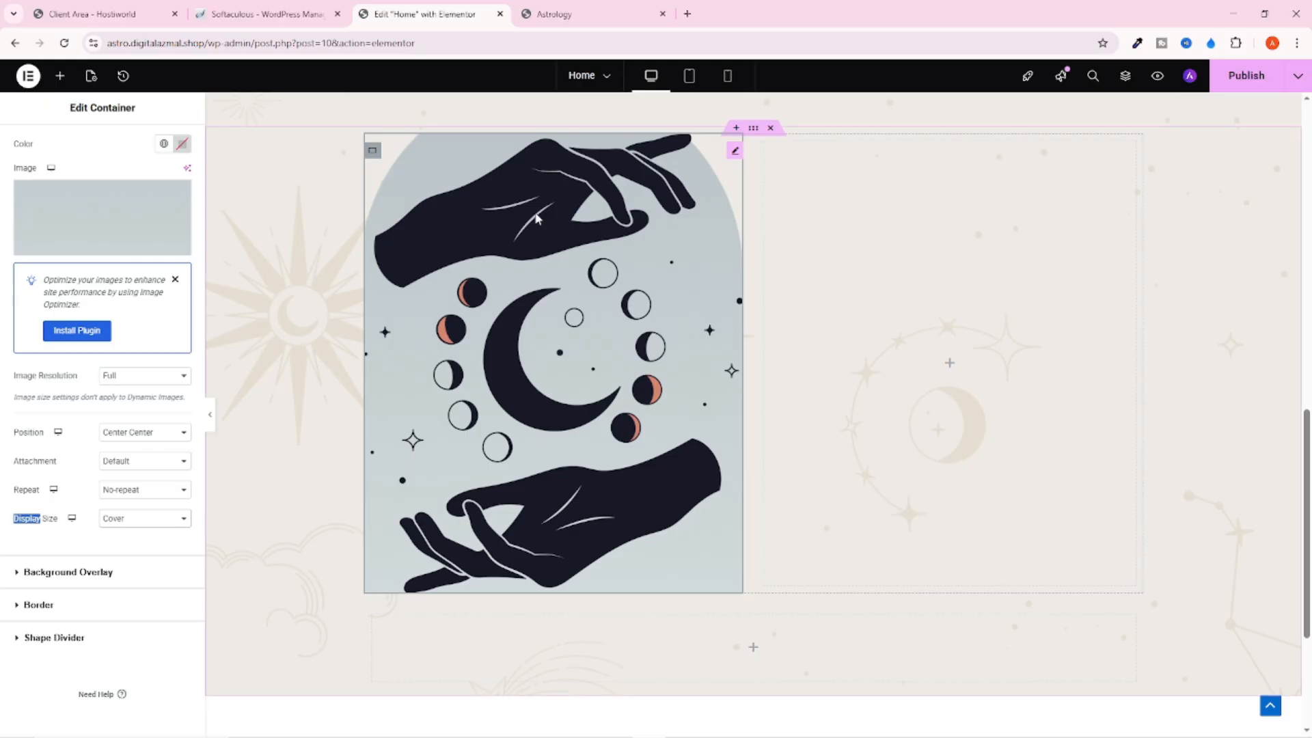
# Set the left column's background image display size to Contain and compare the result with the reference site's astrology section
pyautogui.click(121, 520)
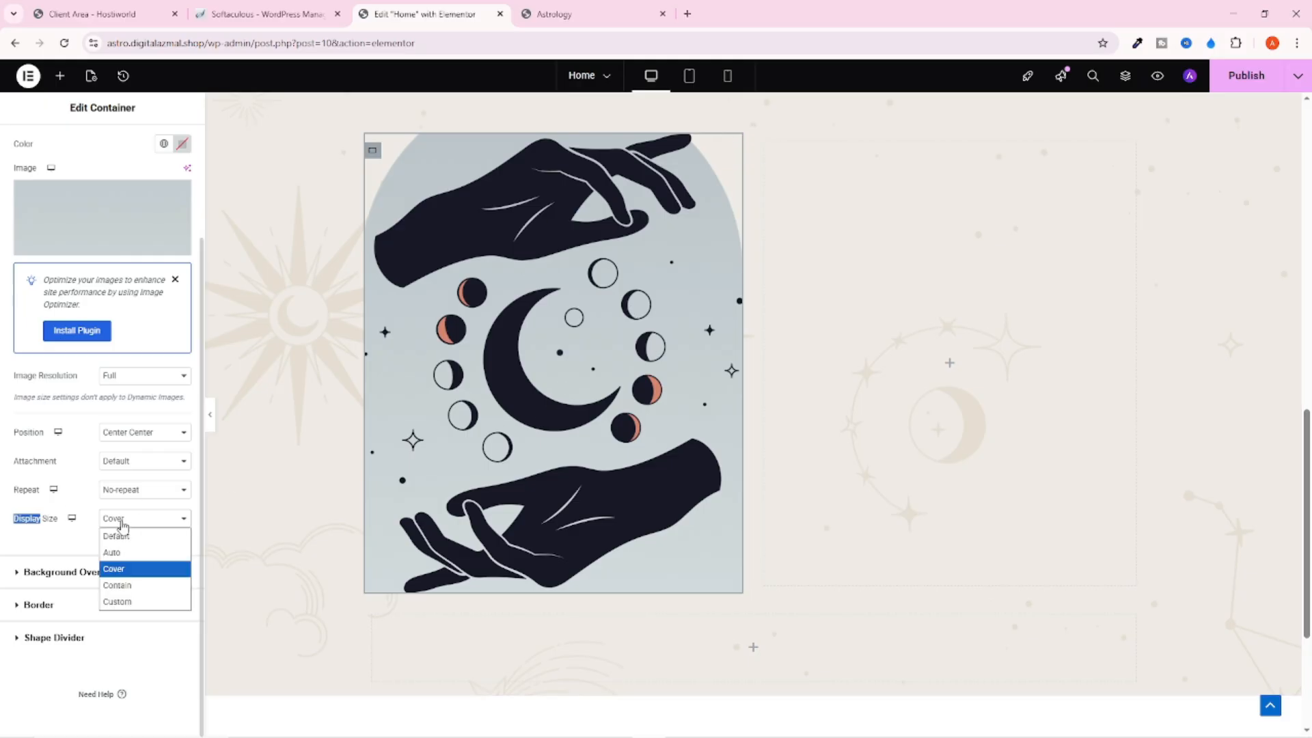
pyautogui.click(126, 586)
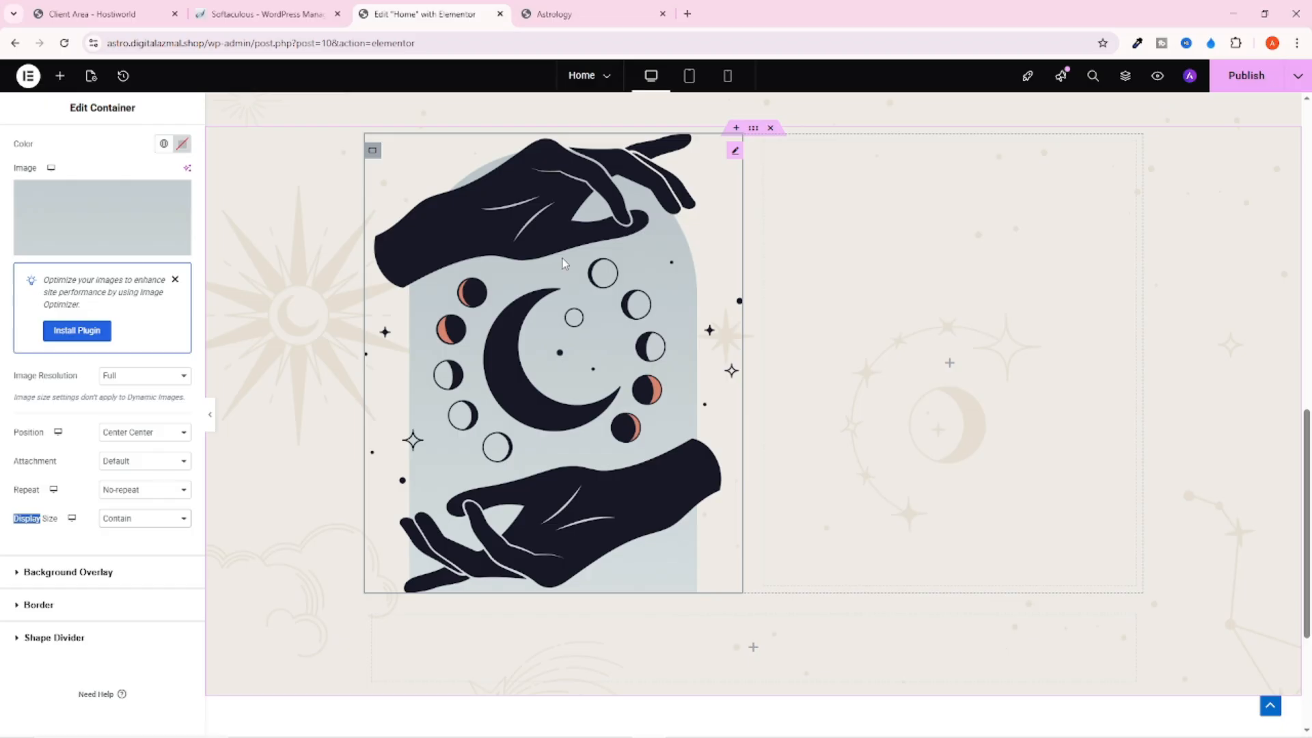
pyautogui.scroll(1, 541, 354)
pyautogui.scroll(1, 541, 354)
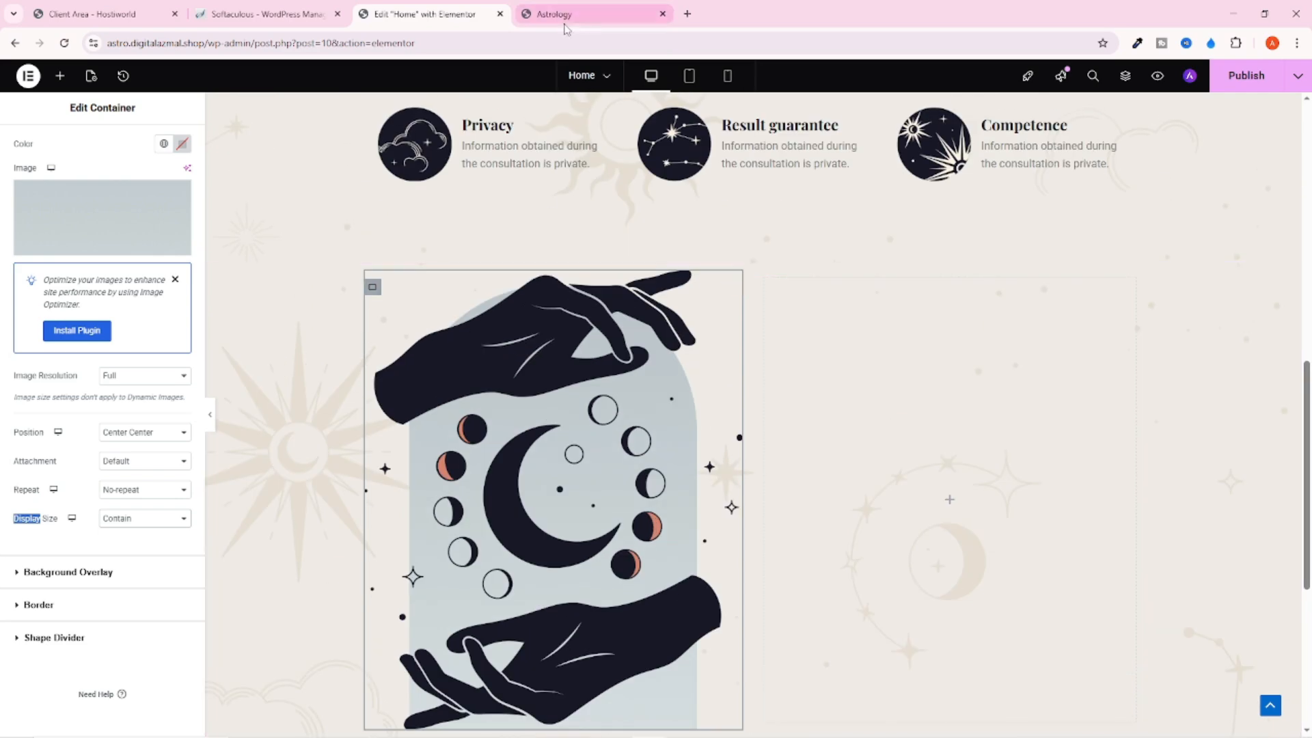
pyautogui.click(563, 21)
pyautogui.scroll(-2, 505, 461)
pyautogui.scroll(-2, 489, 444)
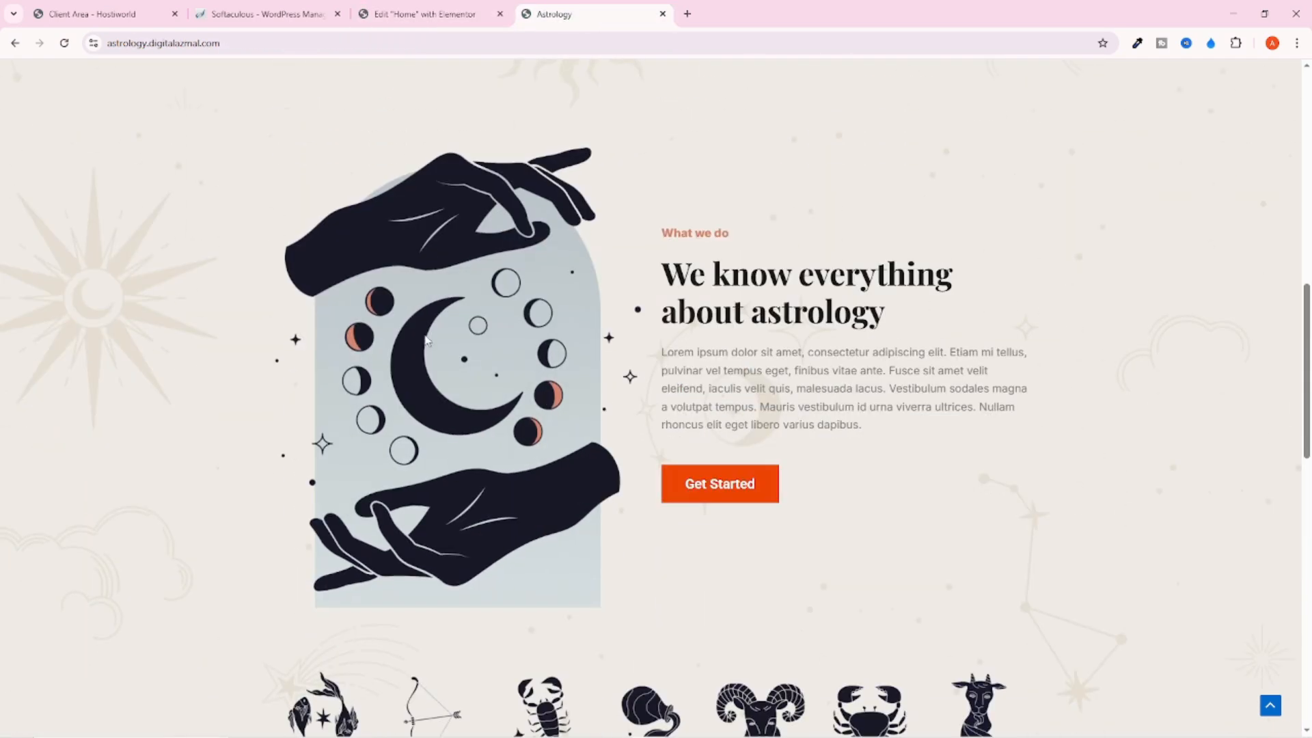
pyautogui.hotkey('ctrl', 'shift', 'Tab')
pyautogui.scroll(-1, 766, 269)
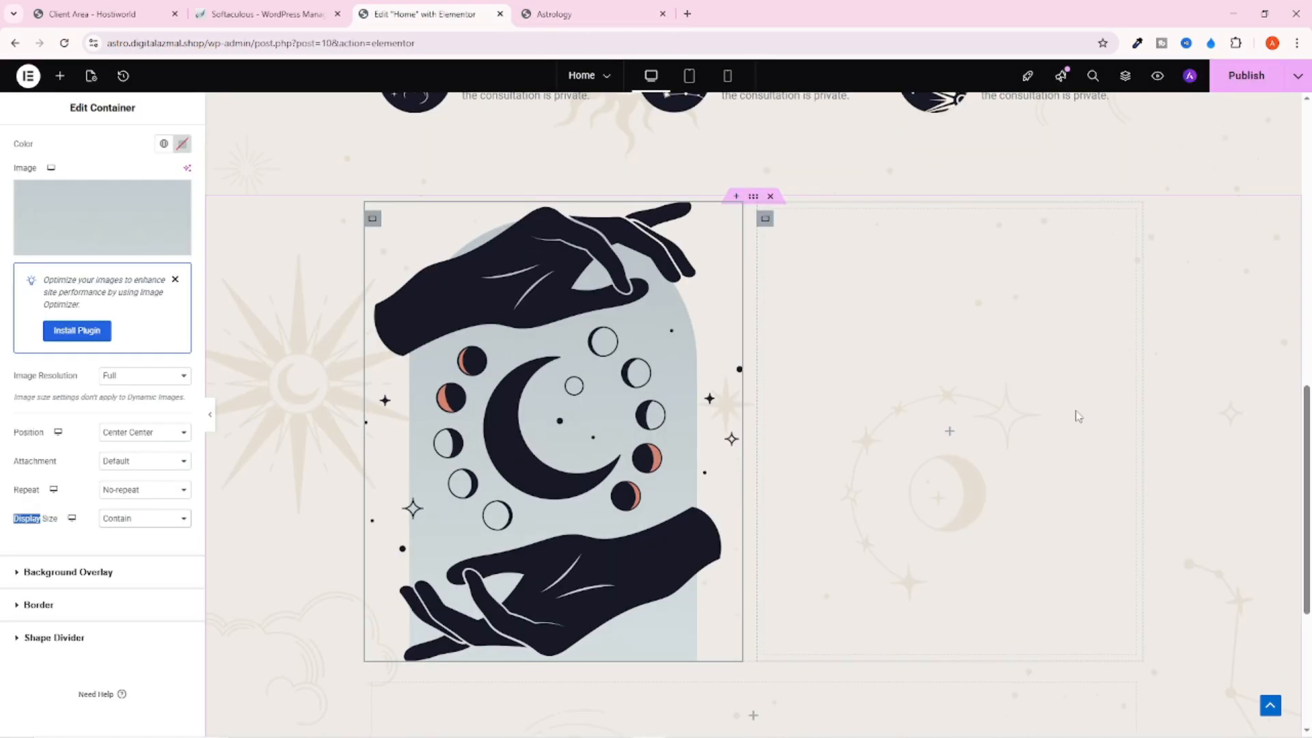
pyautogui.click(547, 14)
pyautogui.click(375, 15)
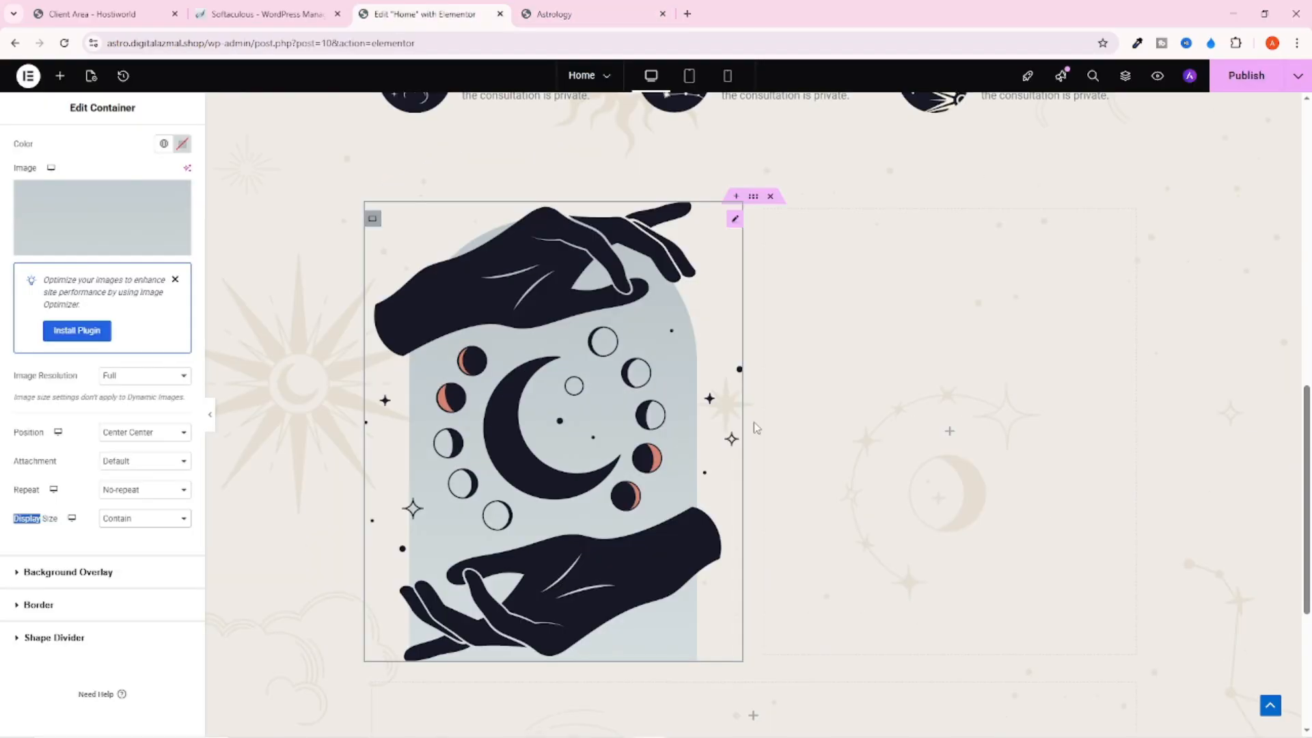
# Copy the hero section's "Ask one question for free" heading and paste it into the empty right column beside the hands image
pyautogui.scroll(10, 753, 421)
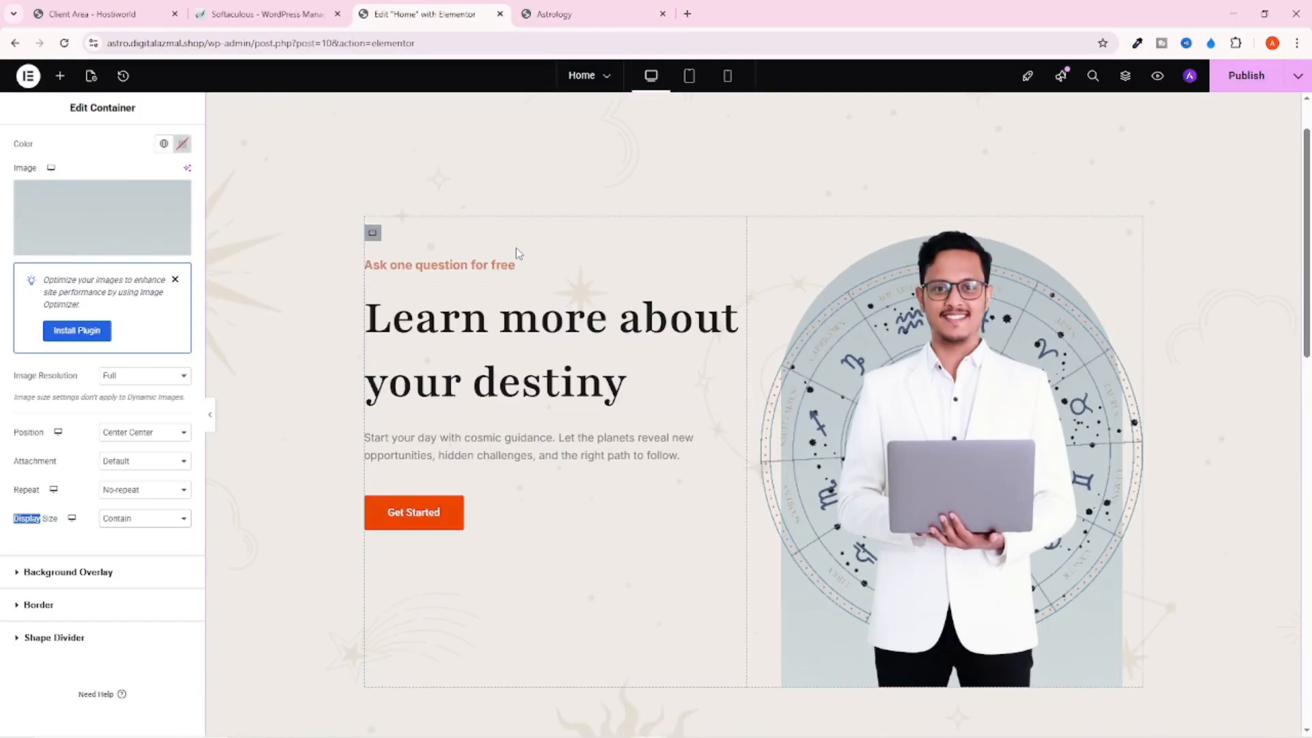
pyautogui.rightClick(511, 269)
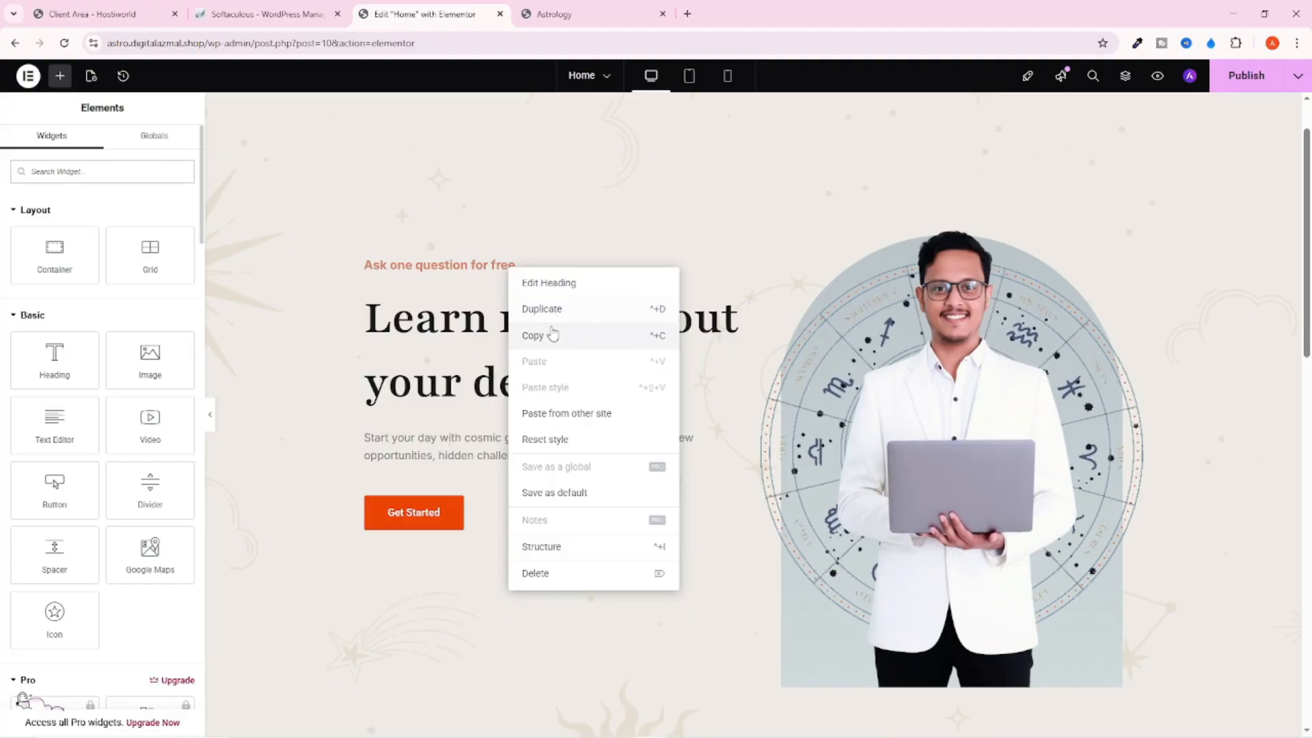
pyautogui.click(550, 333)
pyautogui.scroll(-10, 818, 418)
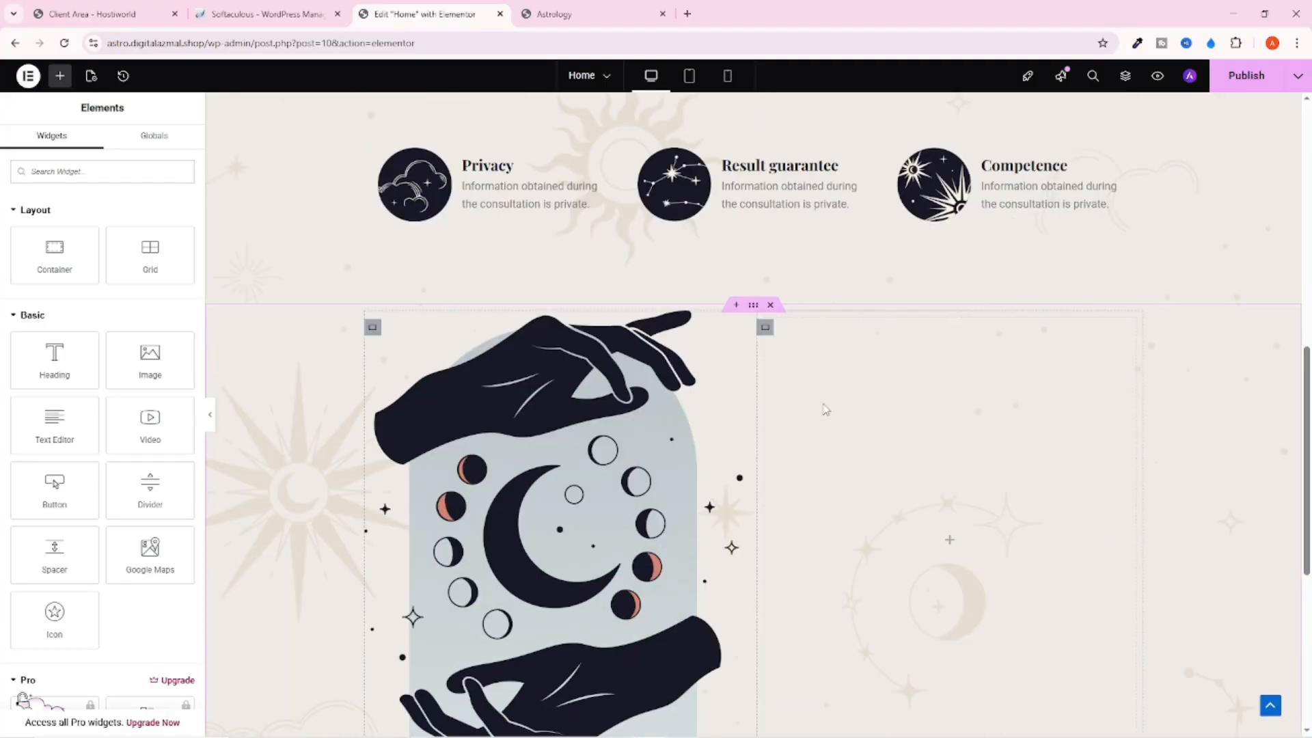
pyautogui.rightClick(825, 409)
pyautogui.click(848, 483)
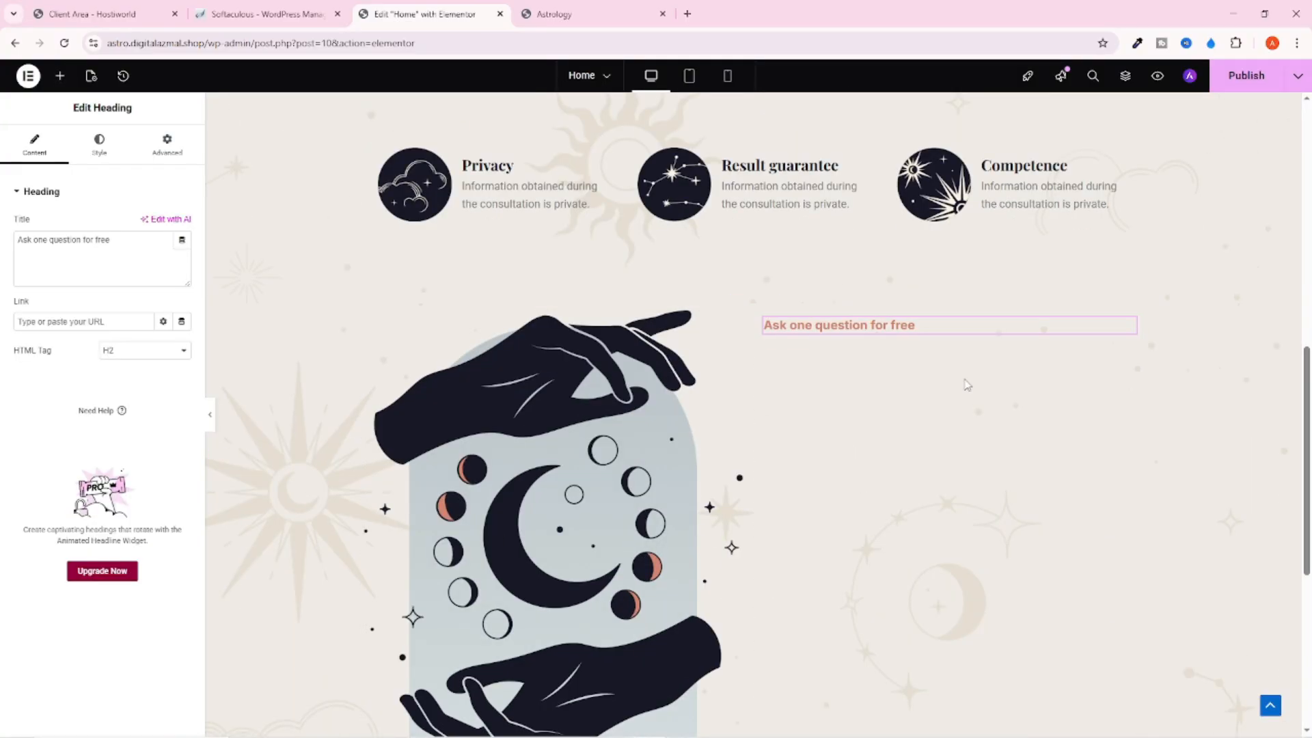
# Copy the hero's "Learn more about your destiny" heading and paste it below the small heading in the right column
pyautogui.scroll(6, 454, 255)
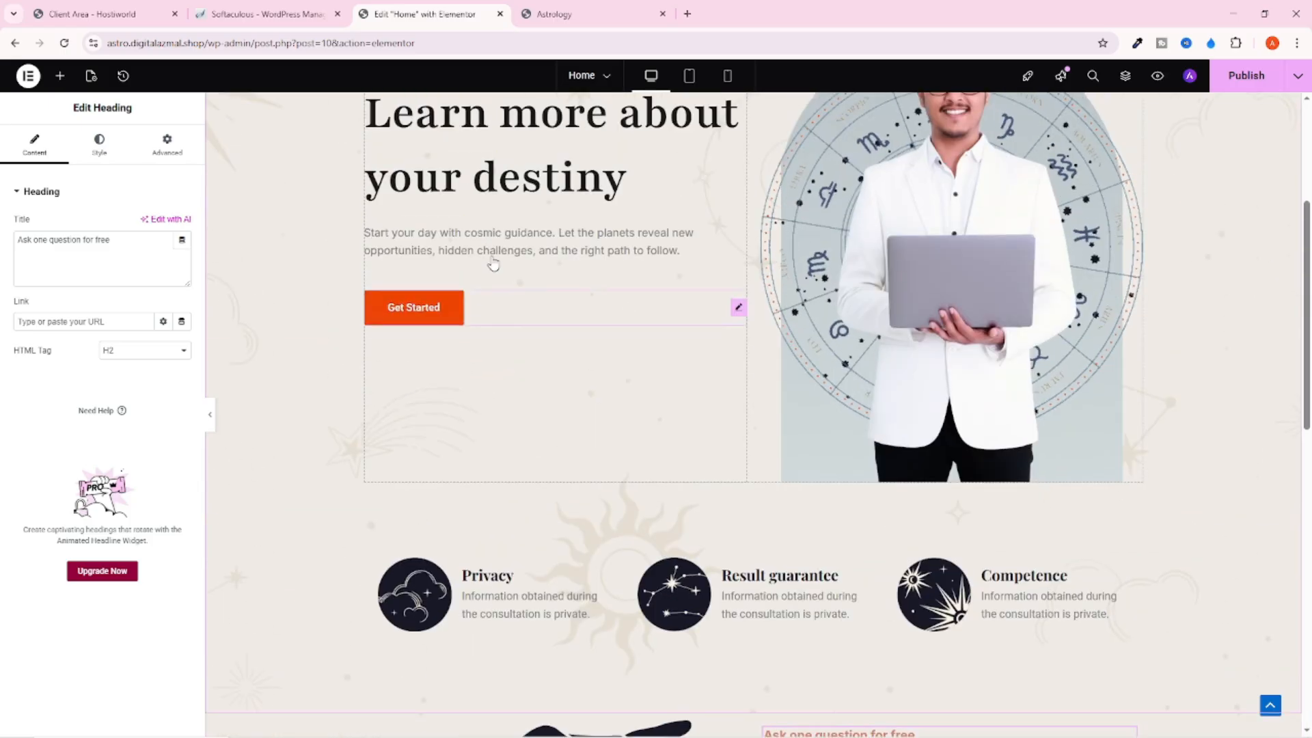
pyautogui.rightClick(534, 163)
pyautogui.click(565, 226)
pyautogui.scroll(-5, 837, 459)
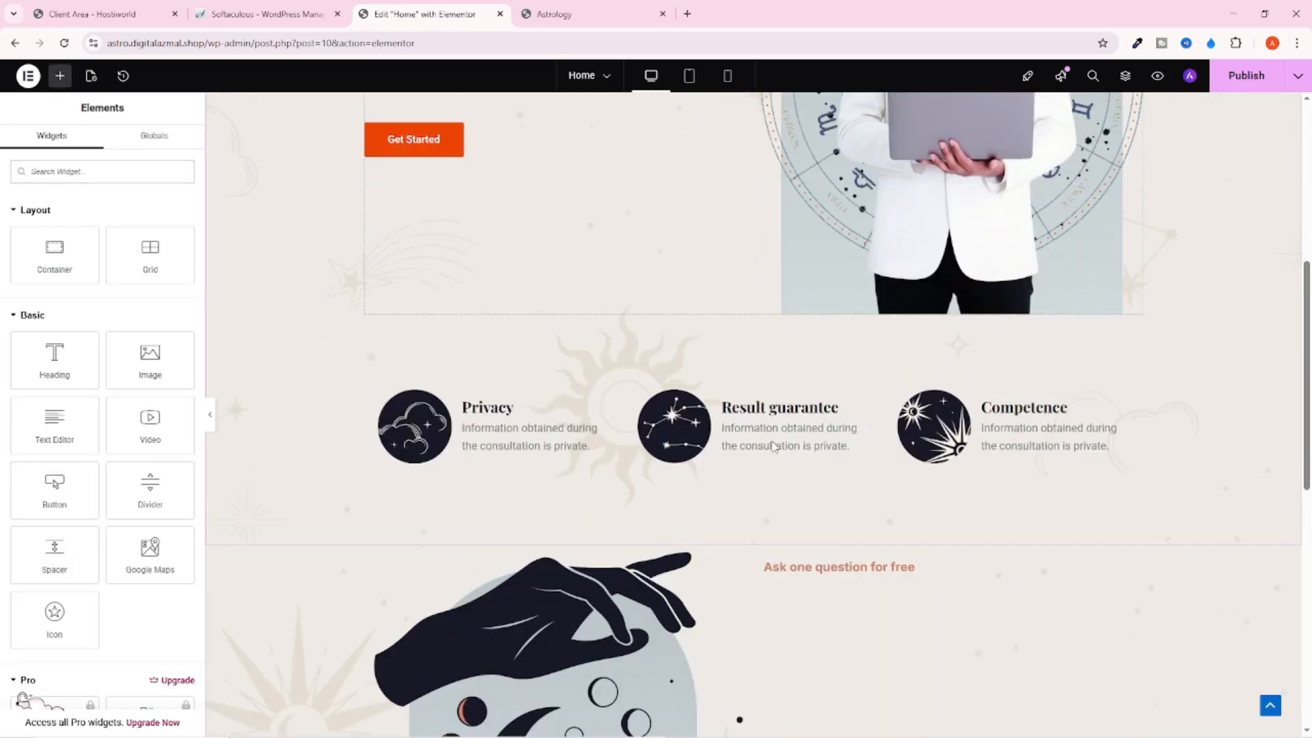
pyautogui.rightClick(837, 459)
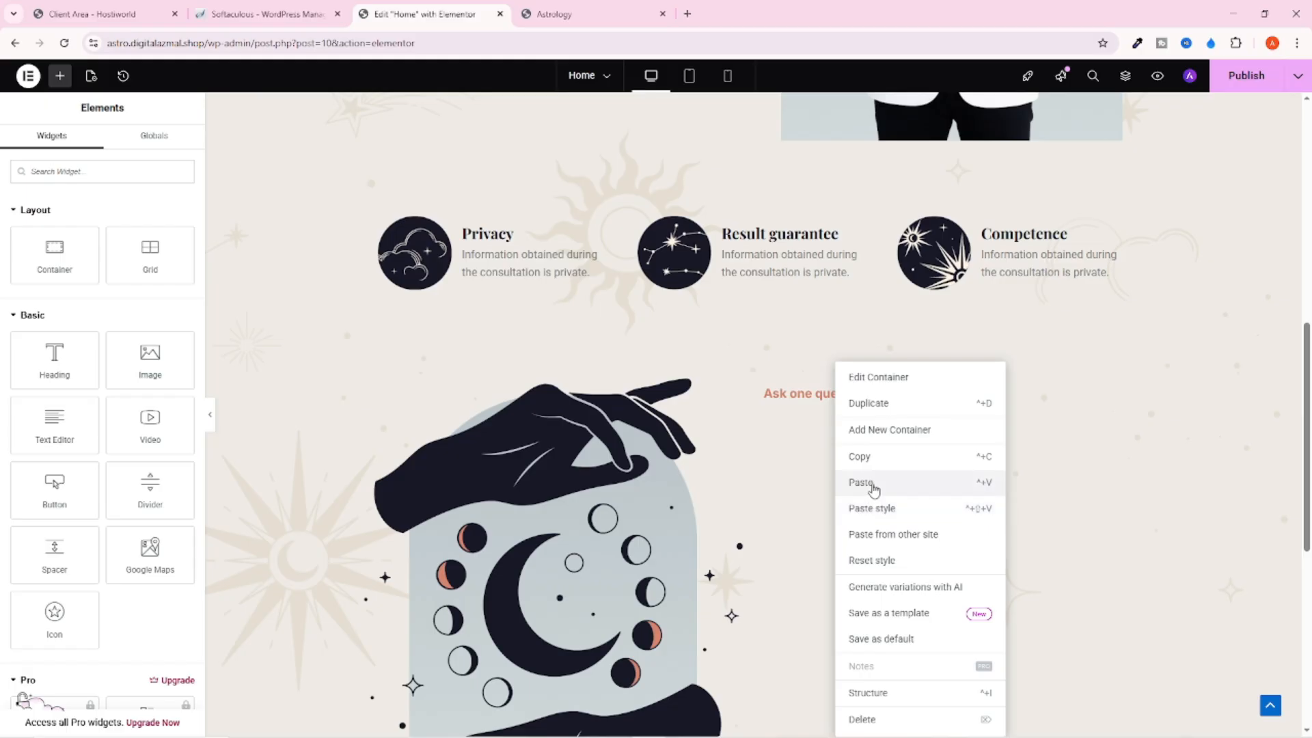
pyautogui.click(869, 483)
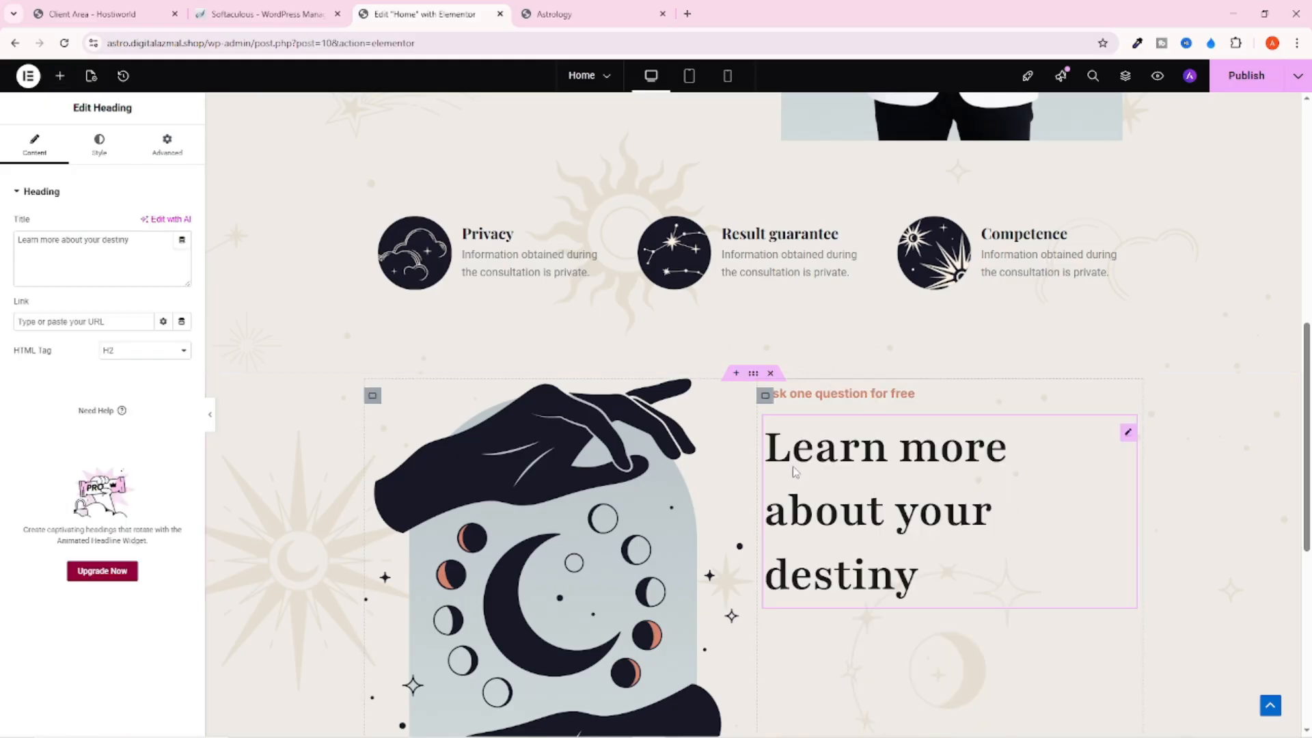
# Copy "What we do" from the reference site and use it as the right column's small heading text
pyautogui.scroll(1, 822, 489)
pyautogui.scroll(-3, 833, 444)
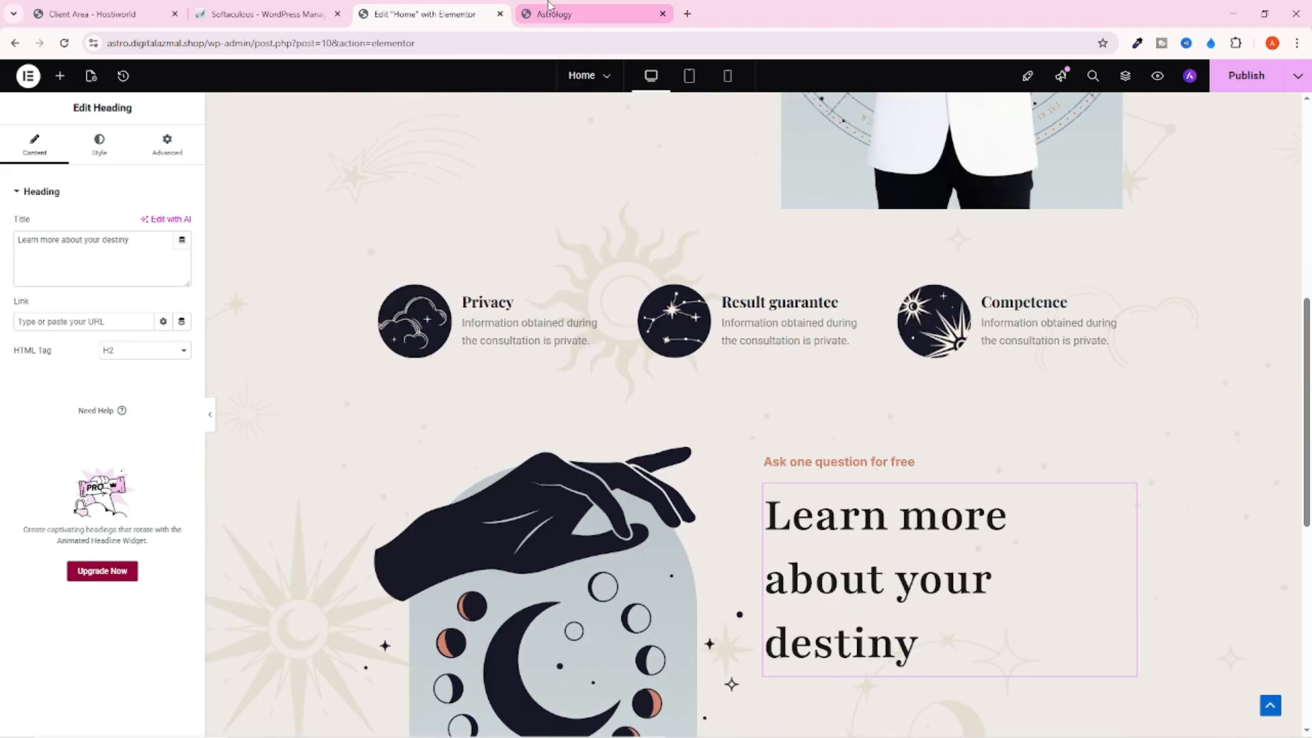
pyautogui.click(595, 15)
pyautogui.moveTo(661, 233); pyautogui.dragTo(789, 237)
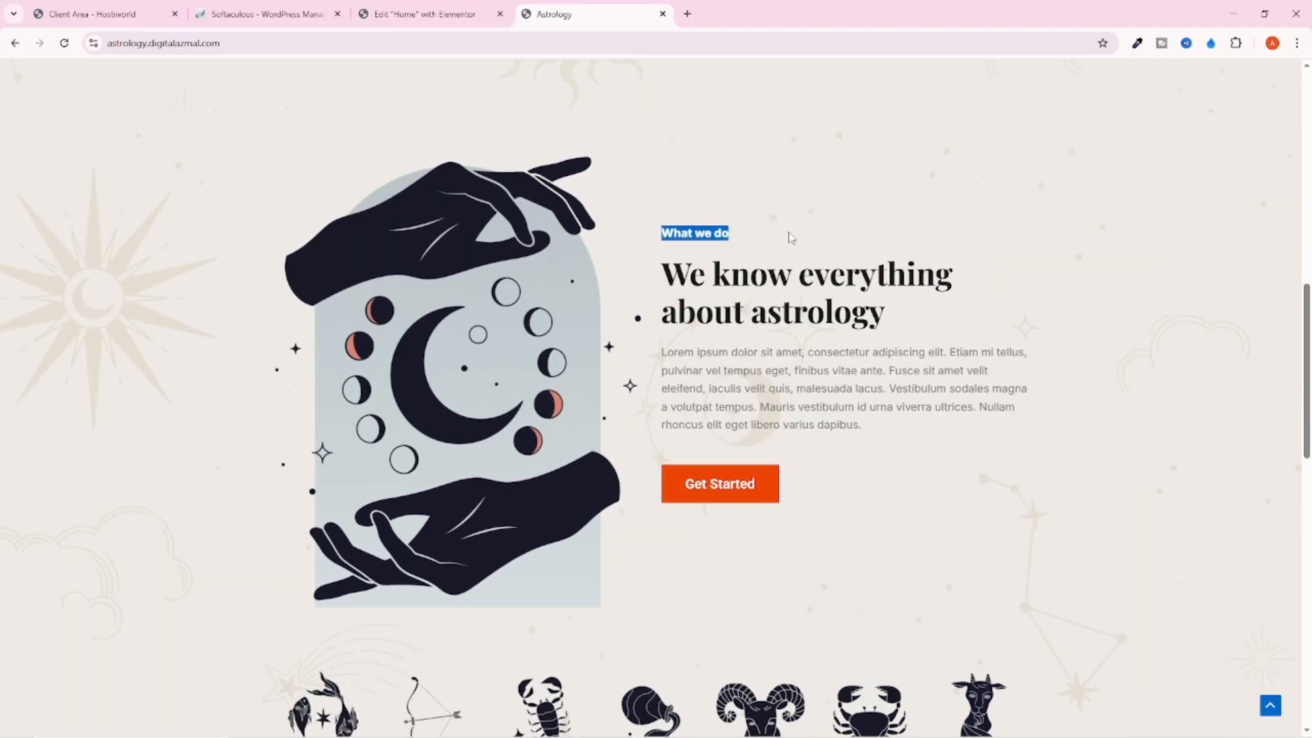
pyautogui.click(483, 8)
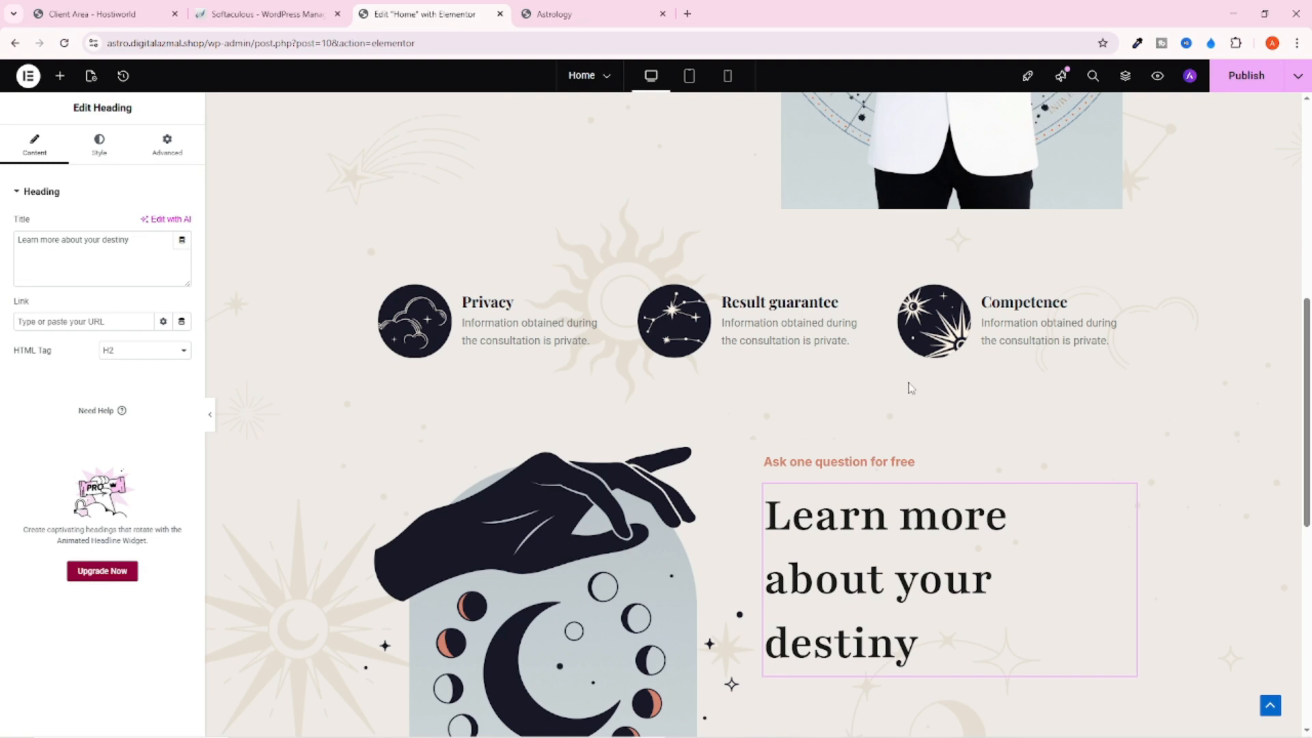
pyautogui.click(1072, 469)
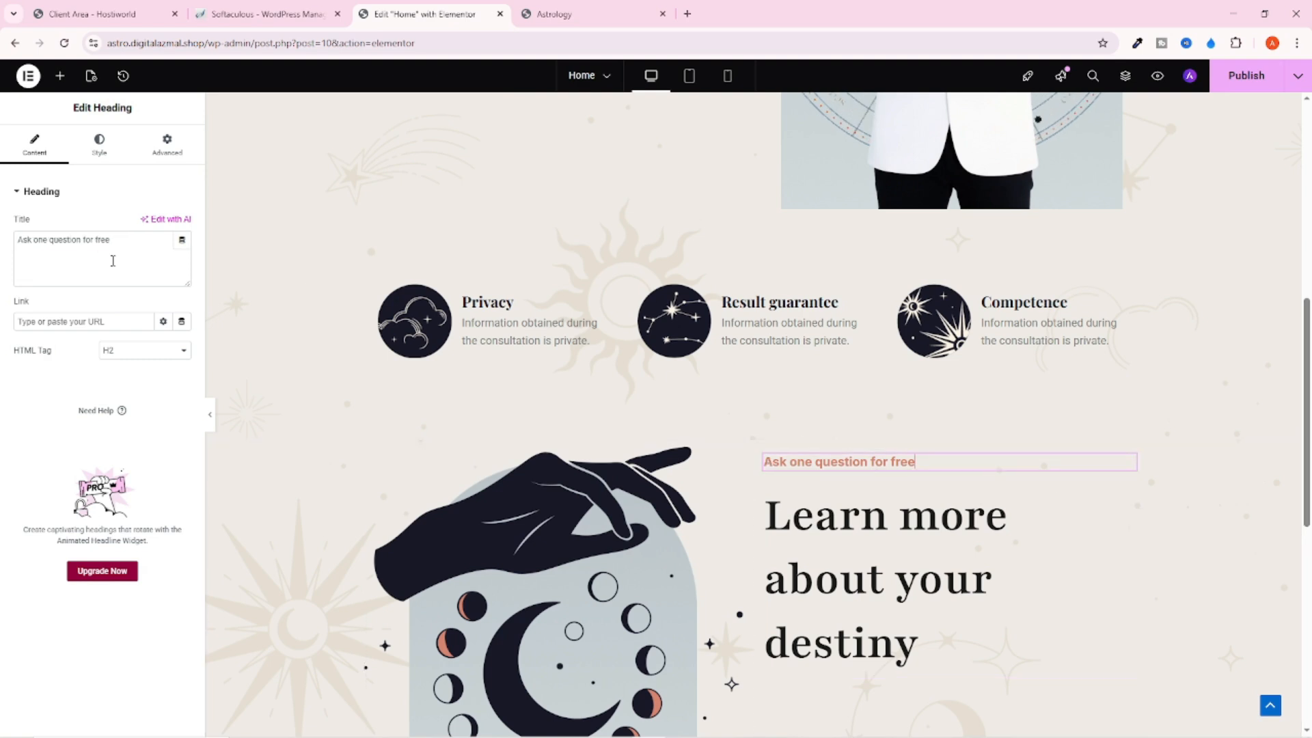
pyautogui.hotkey('ctrl', 'v')
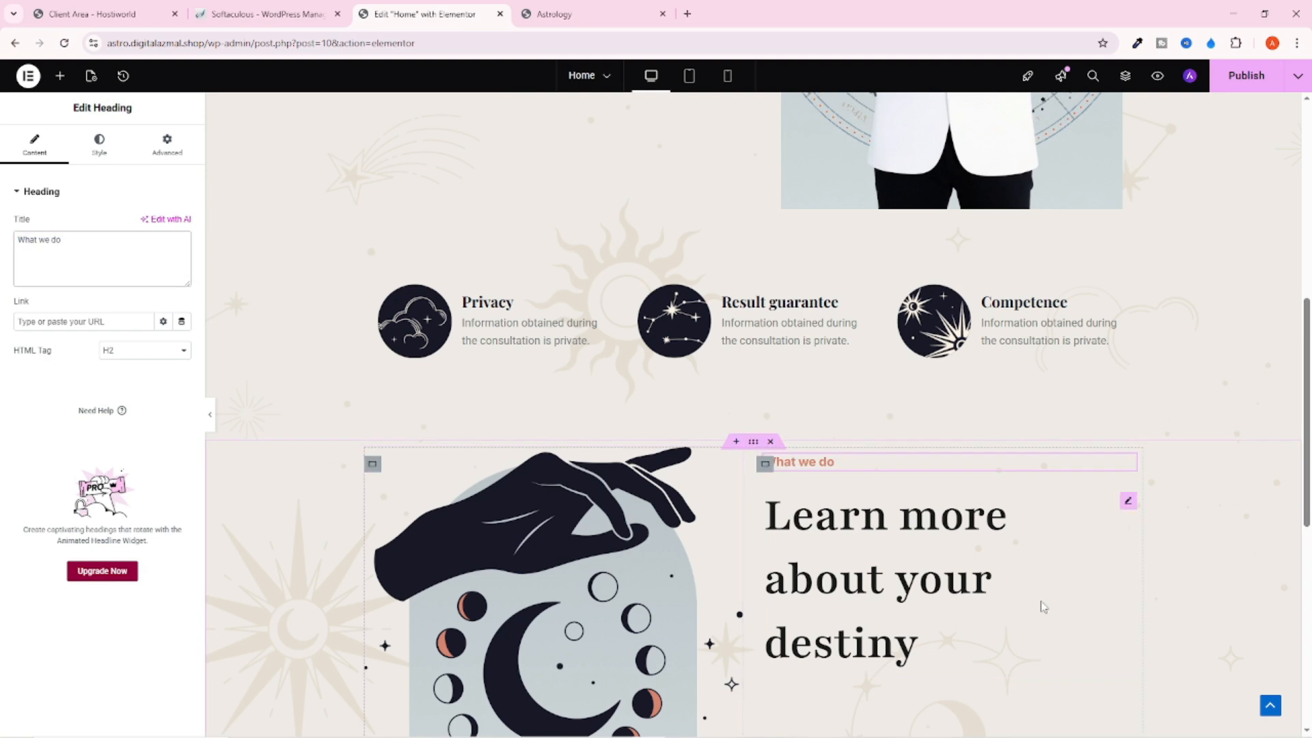
# Copy "We know everything about astrology" from the reference site and use it as the right column's large heading text
pyautogui.click(1127, 514)
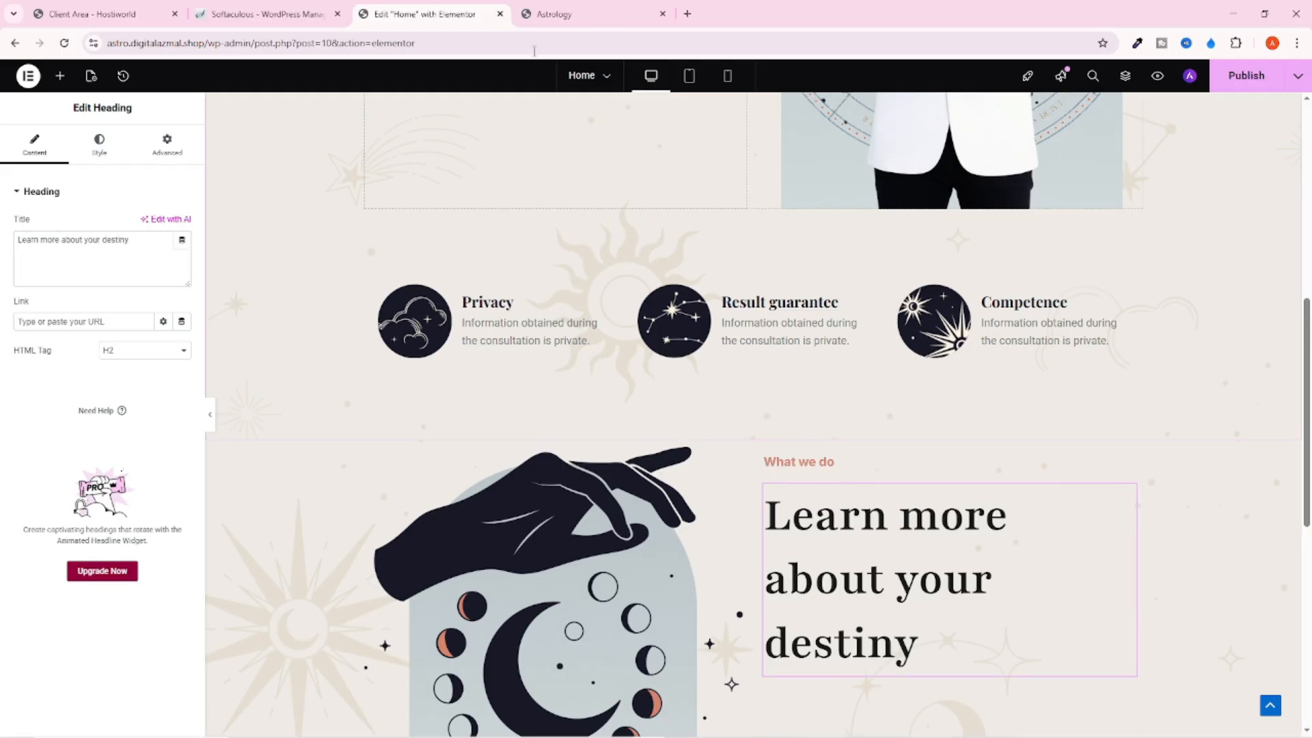
pyautogui.hotkey('ctrl', 'Tab')
pyautogui.moveTo(661, 263); pyautogui.dragTo(891, 321)
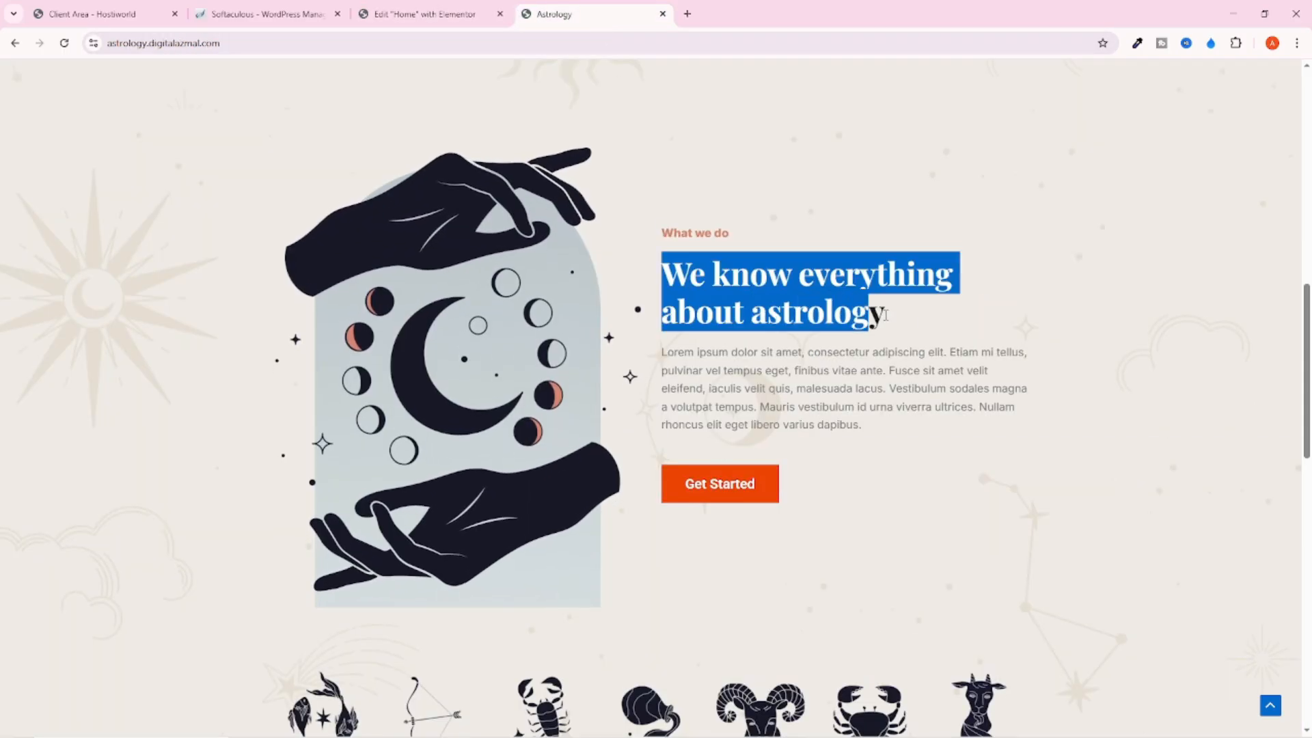
pyautogui.scroll(10, 907, 348)
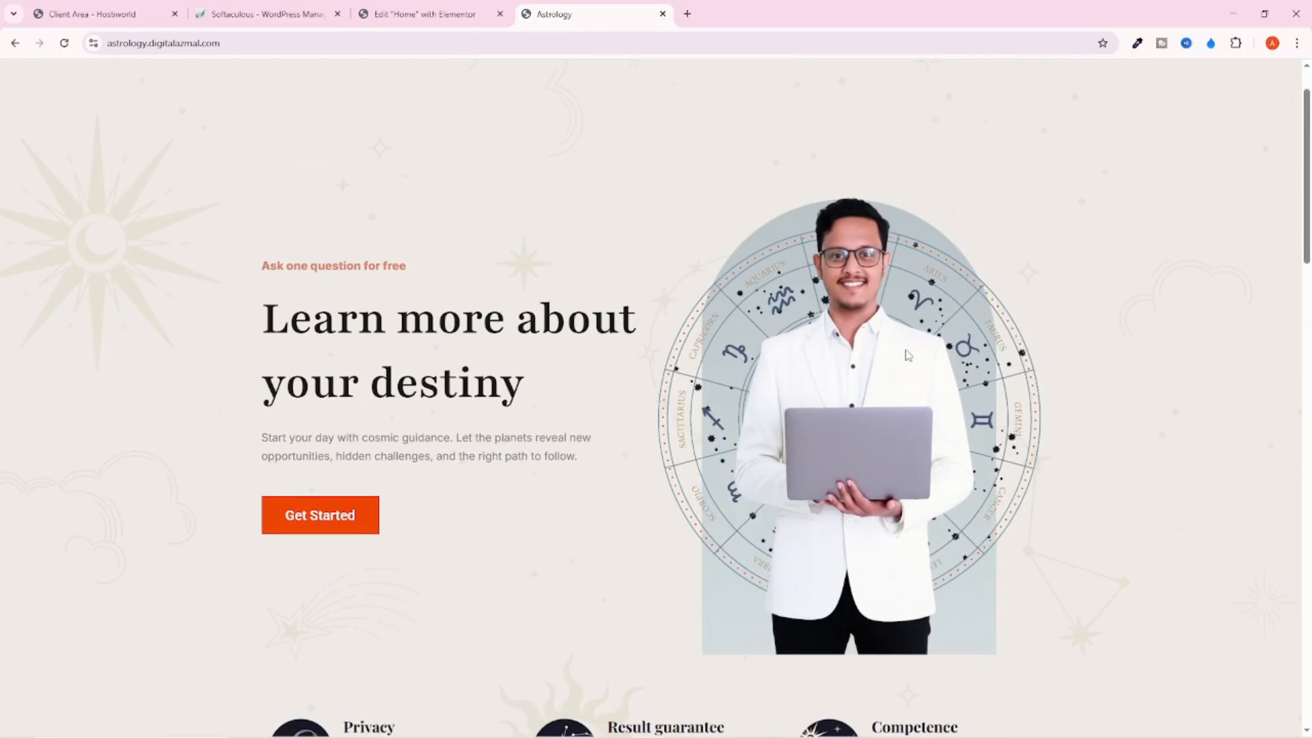
pyautogui.scroll(-5, 752, 342)
pyautogui.click(416, 14)
pyautogui.scroll(-2, 754, 465)
pyautogui.click(127, 265)
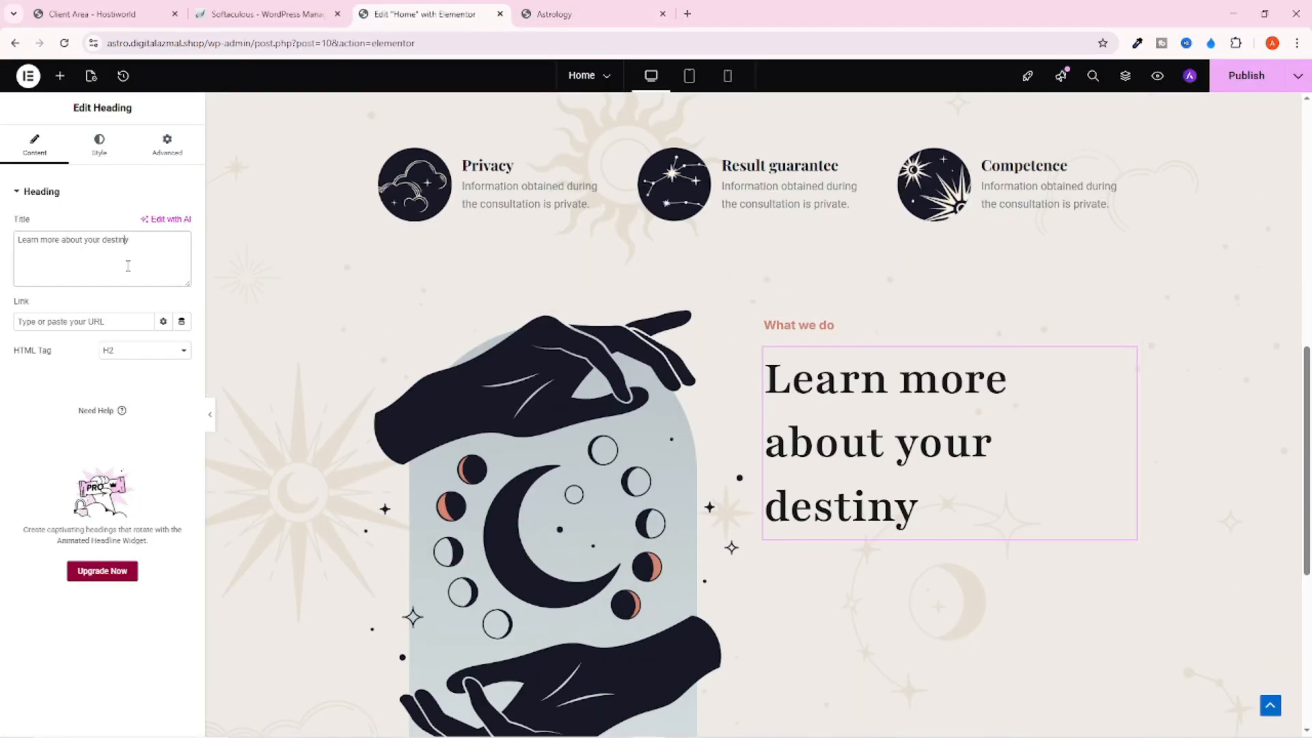
pyautogui.hotkey('ctrl', 'v')
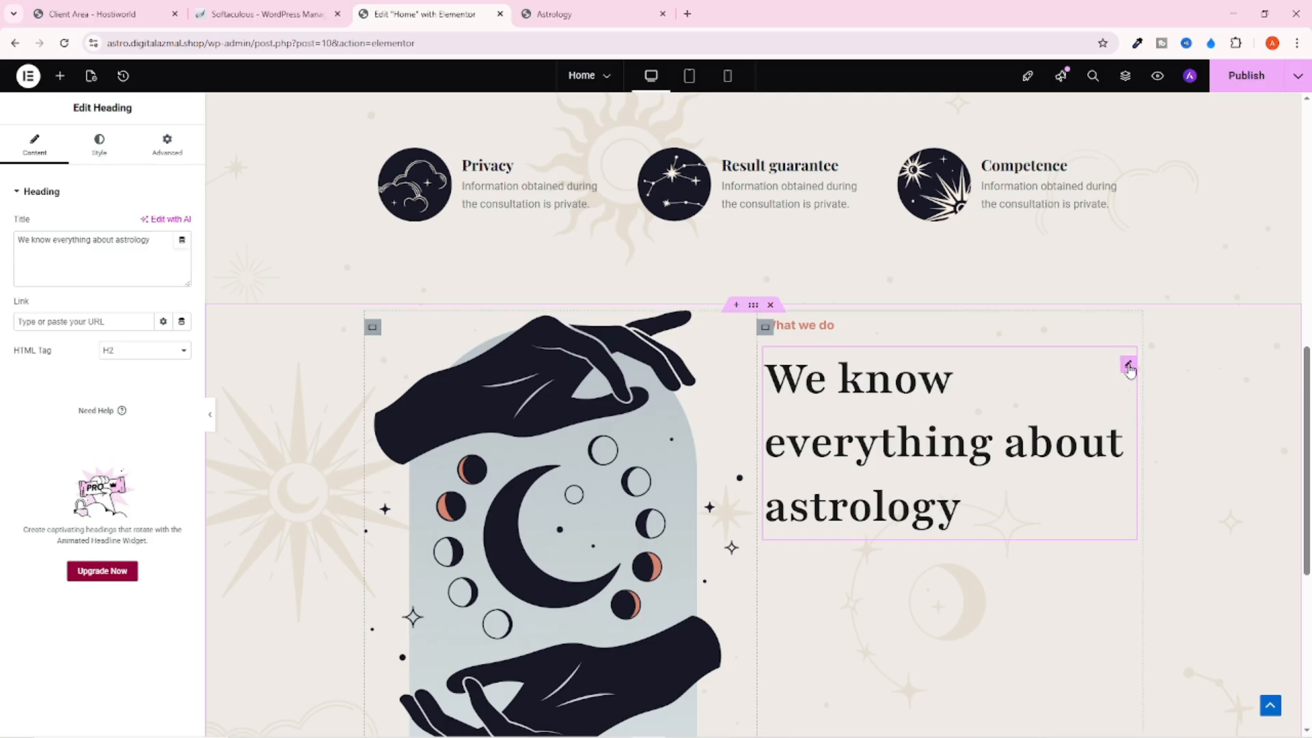
# Set the "We know everything about astrology" heading's font family to Playfair Display and its size to 46 px
pyautogui.scroll(8, 933, 419)
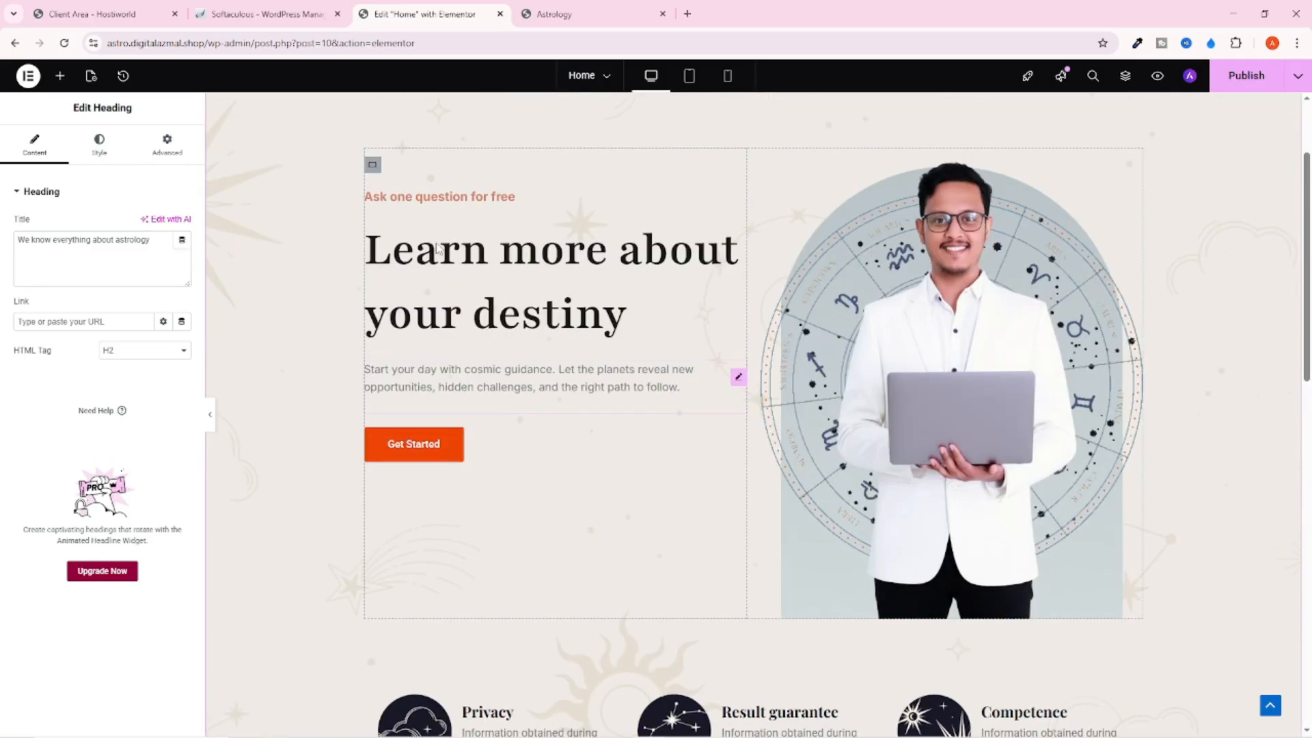
pyautogui.scroll(-5, 902, 478)
pyautogui.scroll(-5, 902, 492)
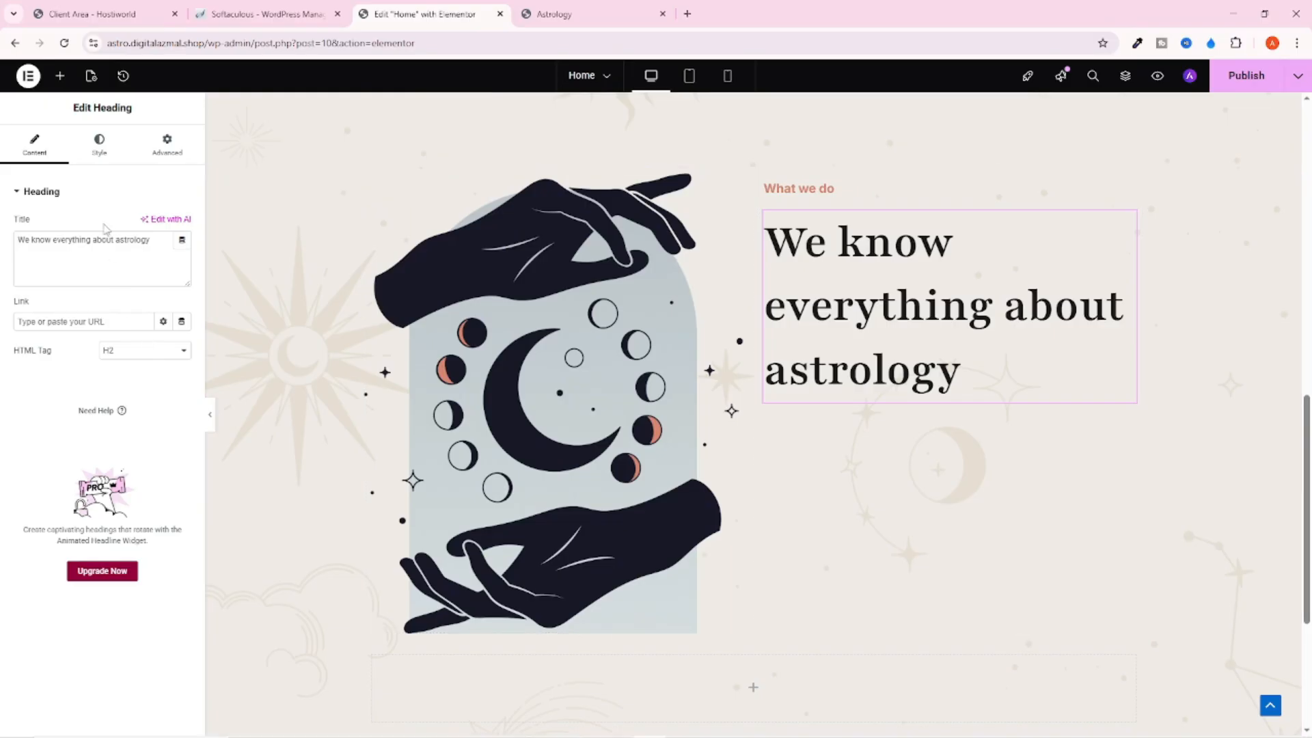
pyautogui.click(112, 152)
pyautogui.click(182, 264)
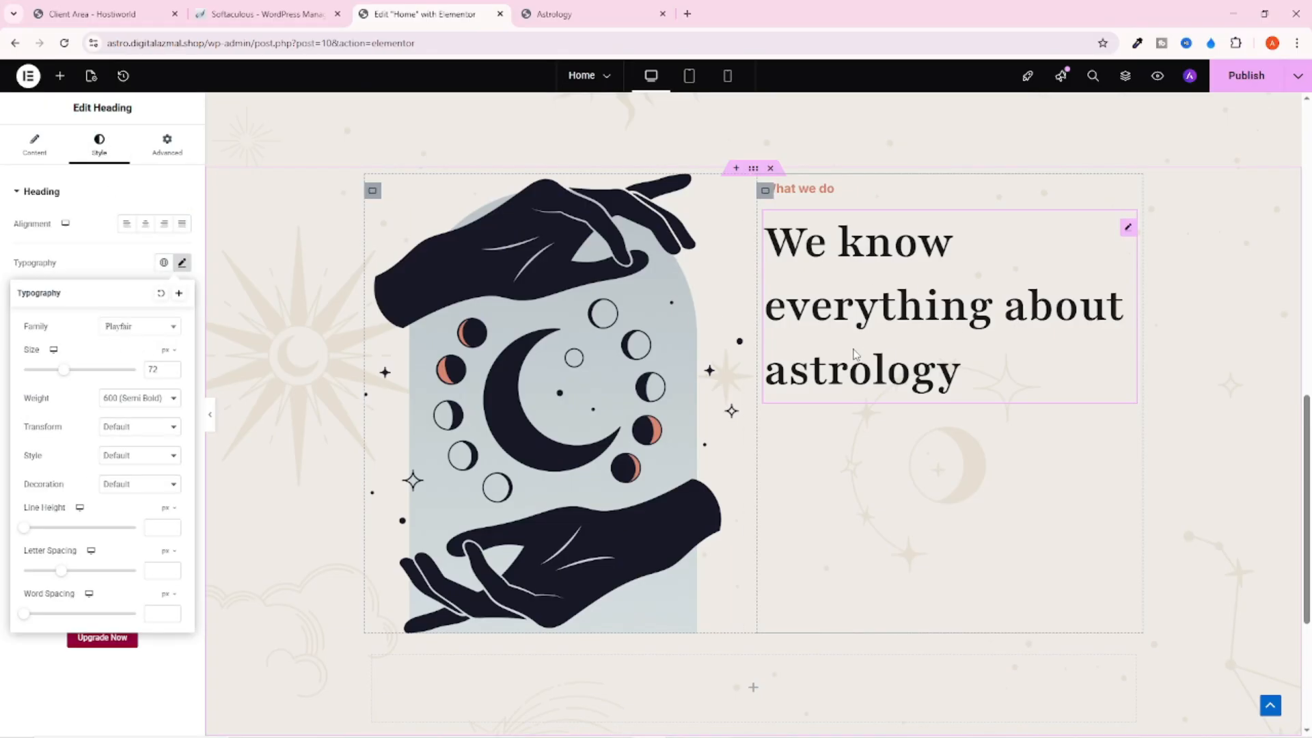
pyautogui.click(125, 333)
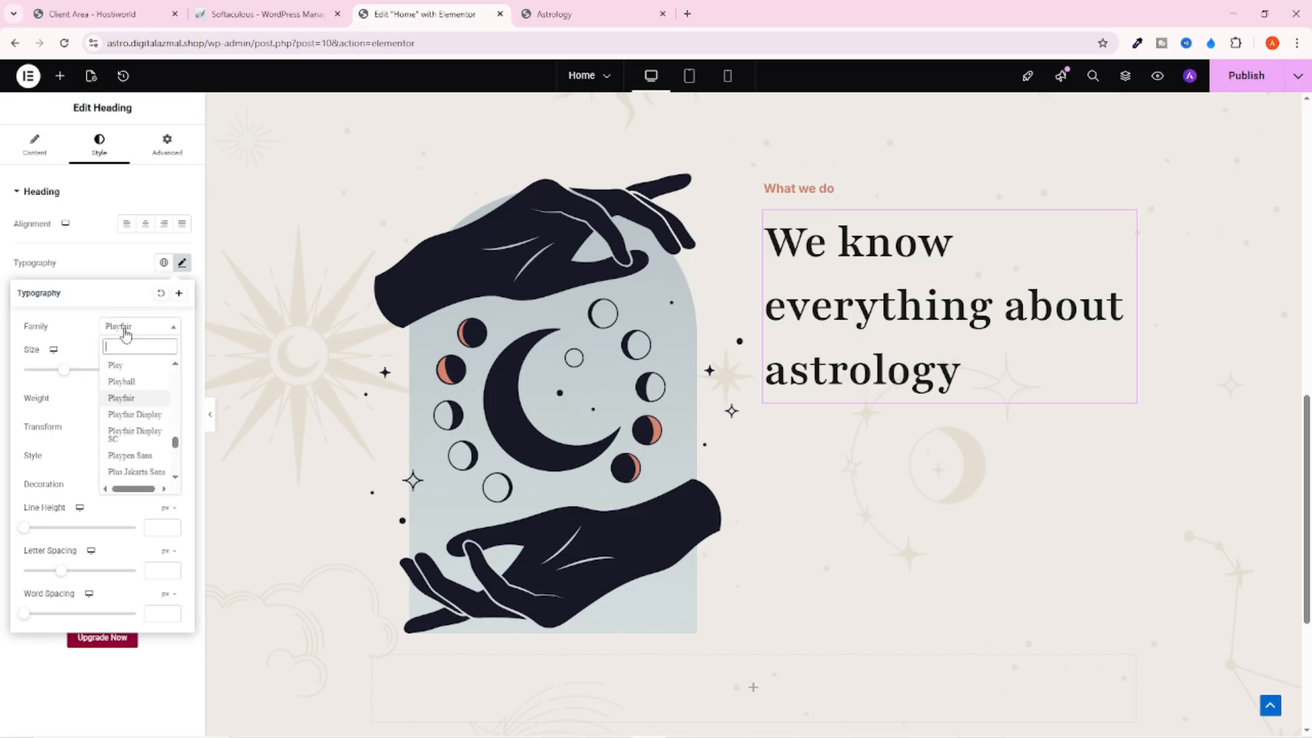
pyautogui.click(127, 417)
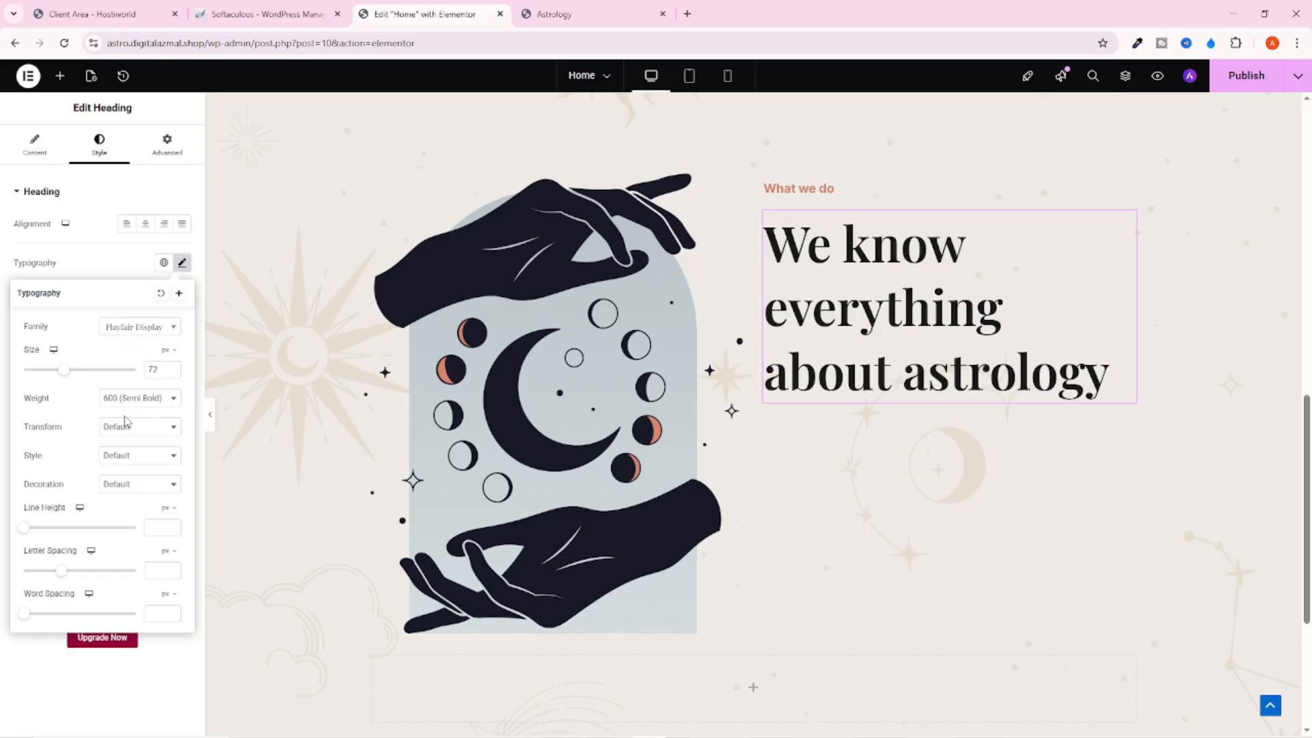
pyautogui.moveTo(67, 376); pyautogui.dragTo(55, 375)
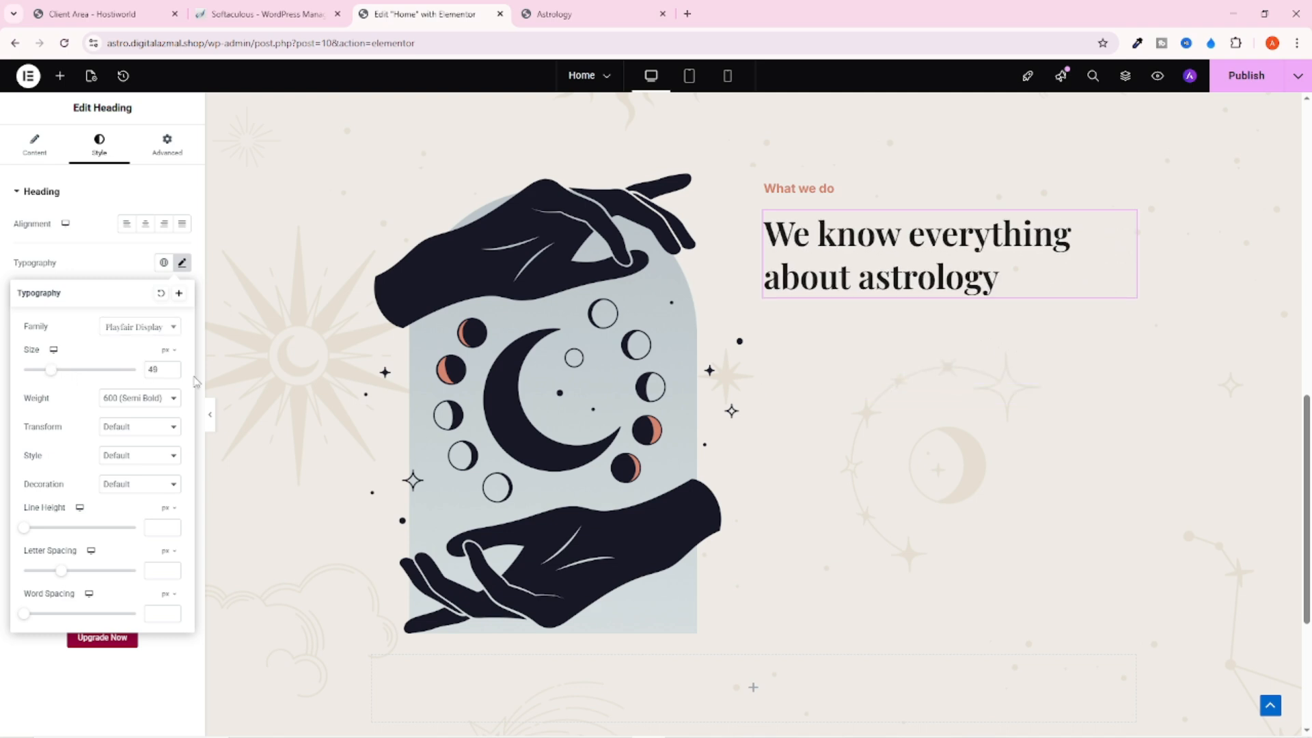
pyautogui.click(172, 373)
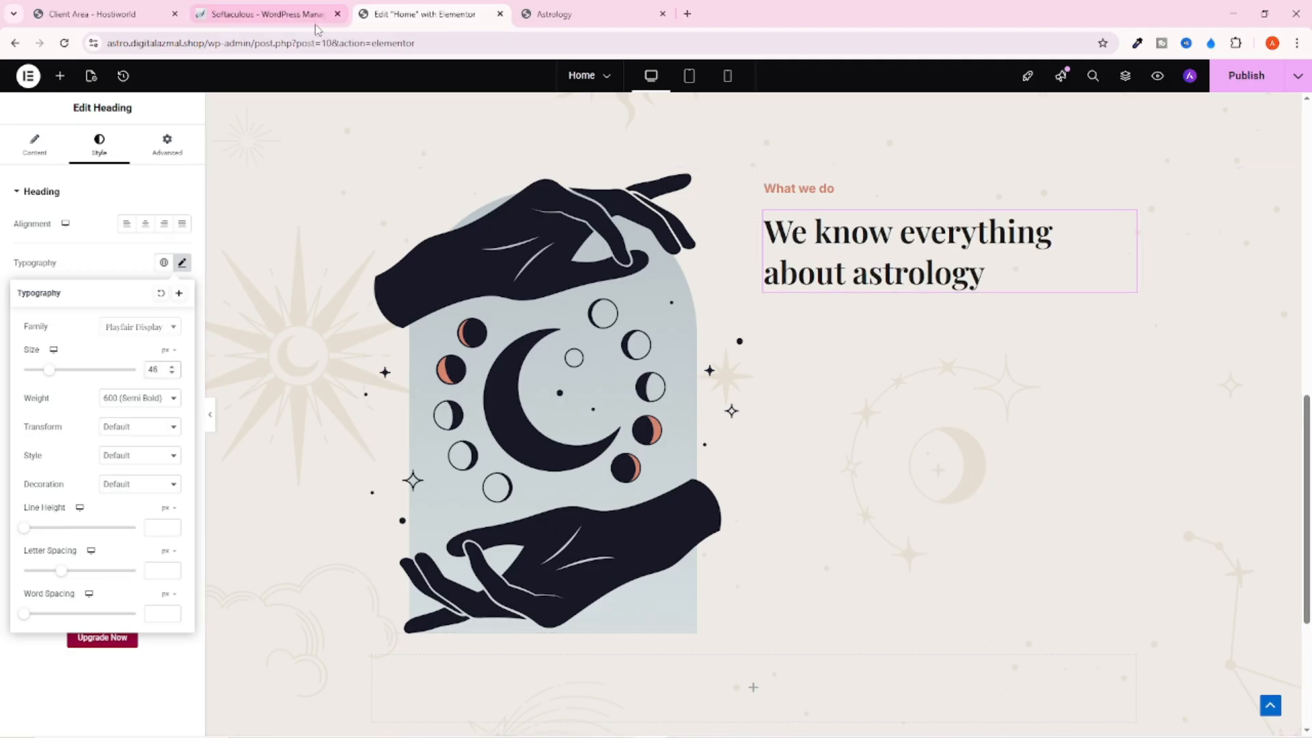
# Copy the hero's "Start your day with cosmic guidance" paragraph and paste it below the "We know everything about astrology" heading
pyautogui.scroll(10, 628, 191)
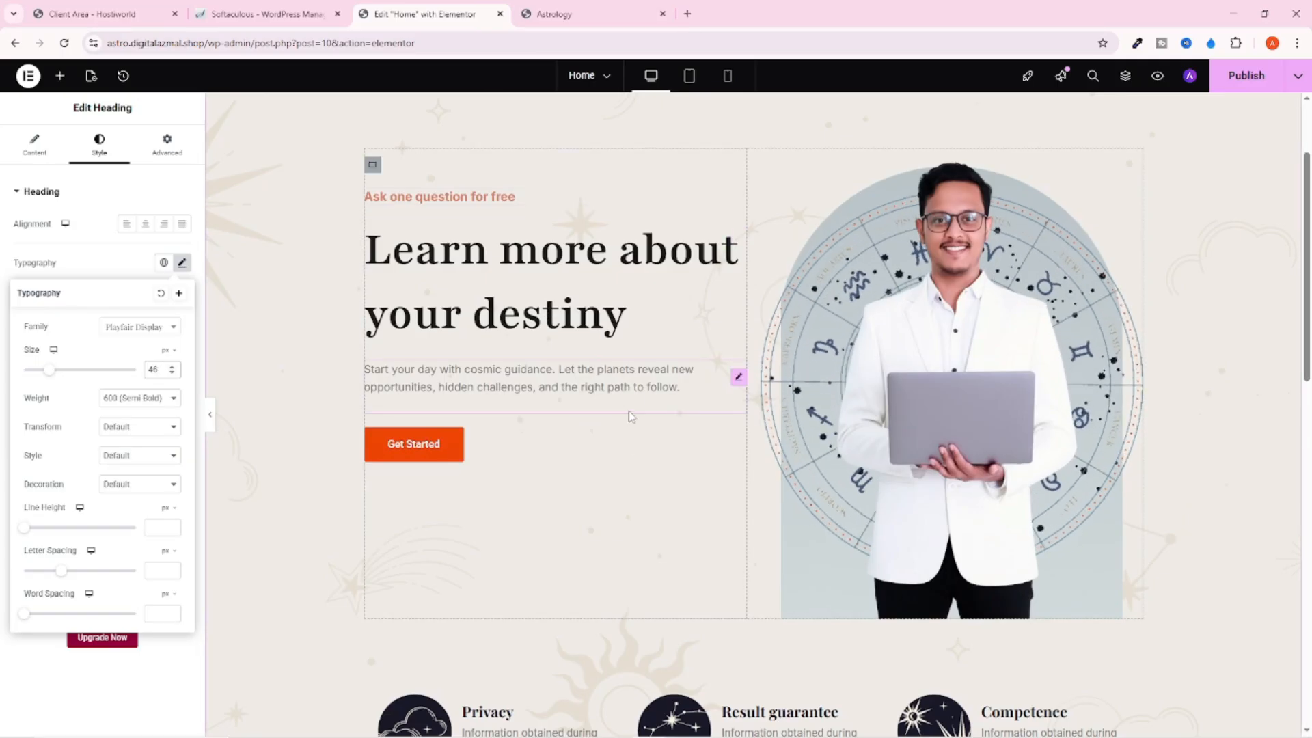
pyautogui.scroll(-1, 627, 415)
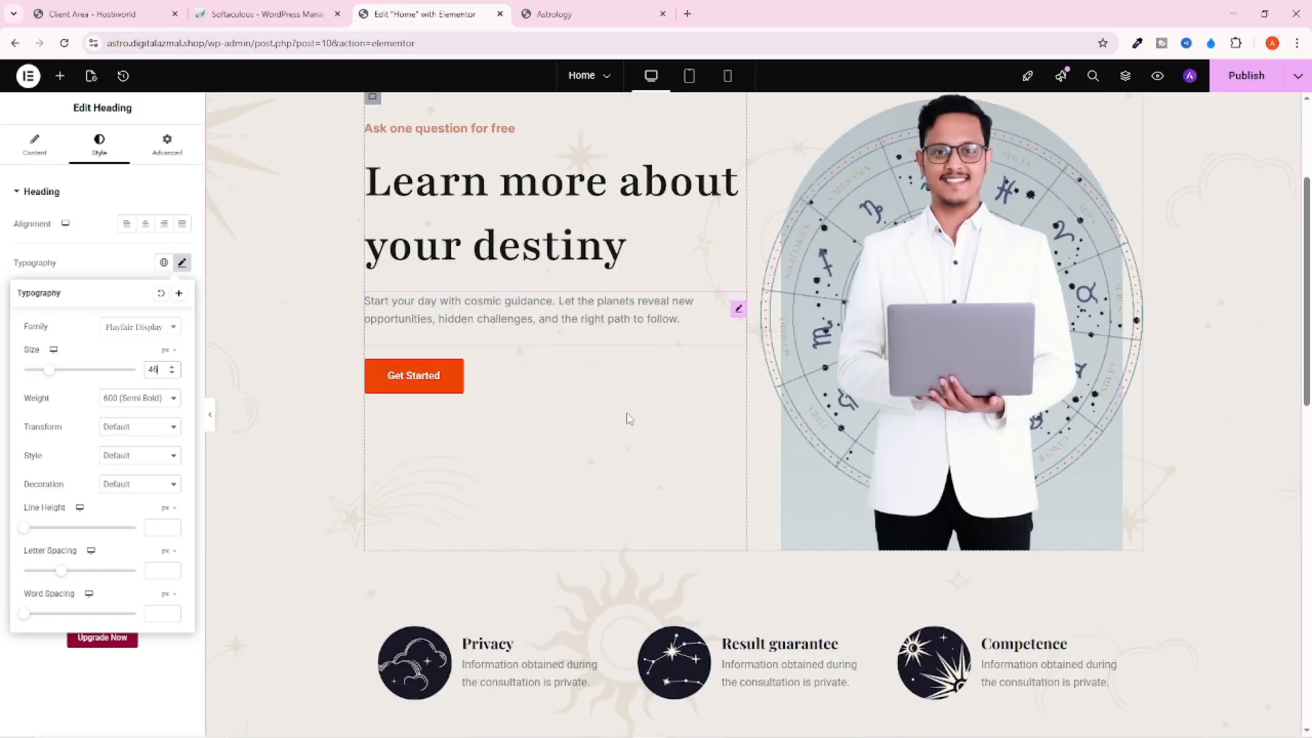
pyautogui.rightClick(663, 307)
pyautogui.click(683, 375)
pyautogui.scroll(-8, 684, 380)
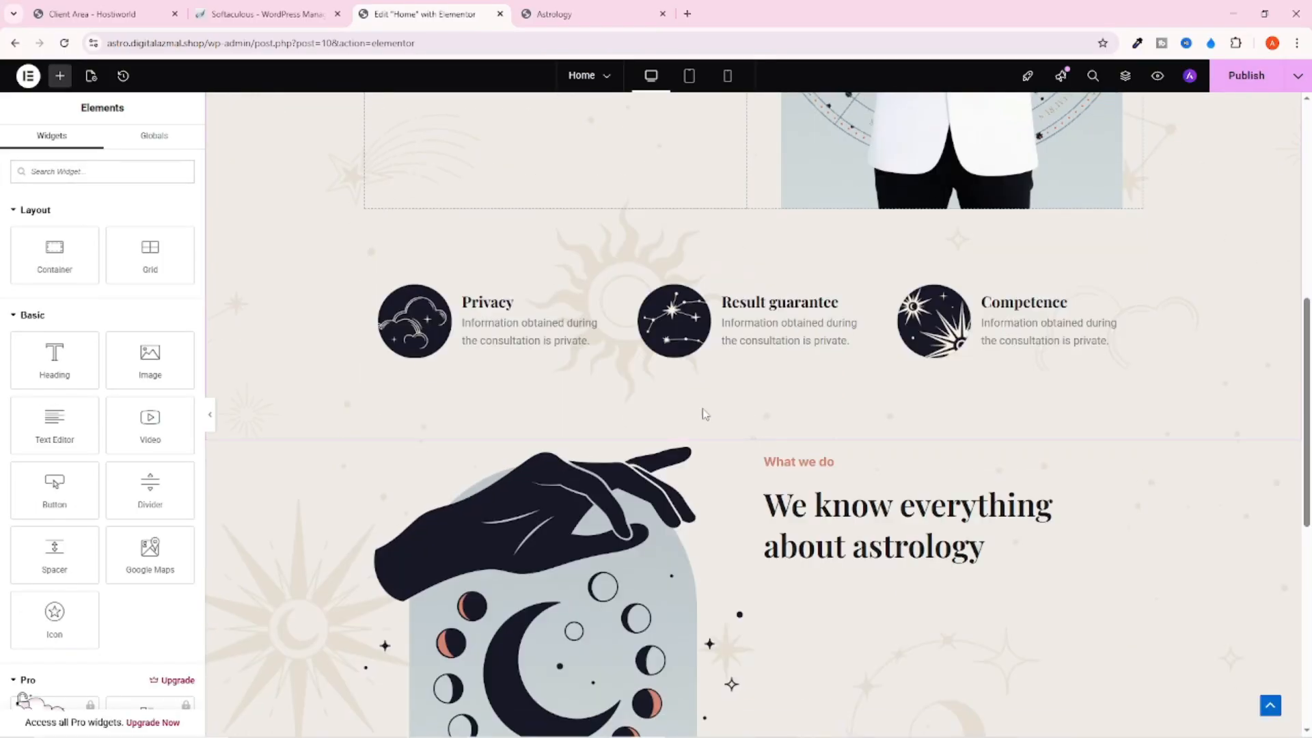
pyautogui.rightClick(842, 311)
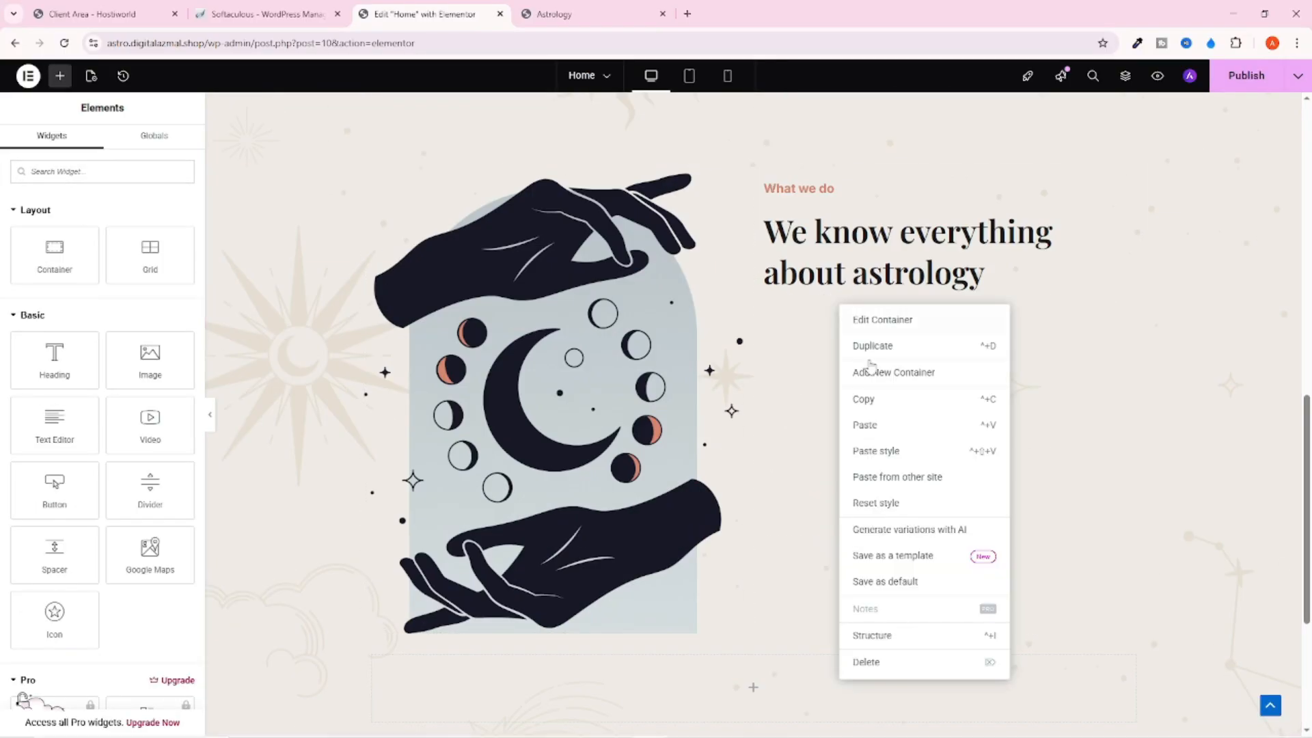
pyautogui.click(883, 427)
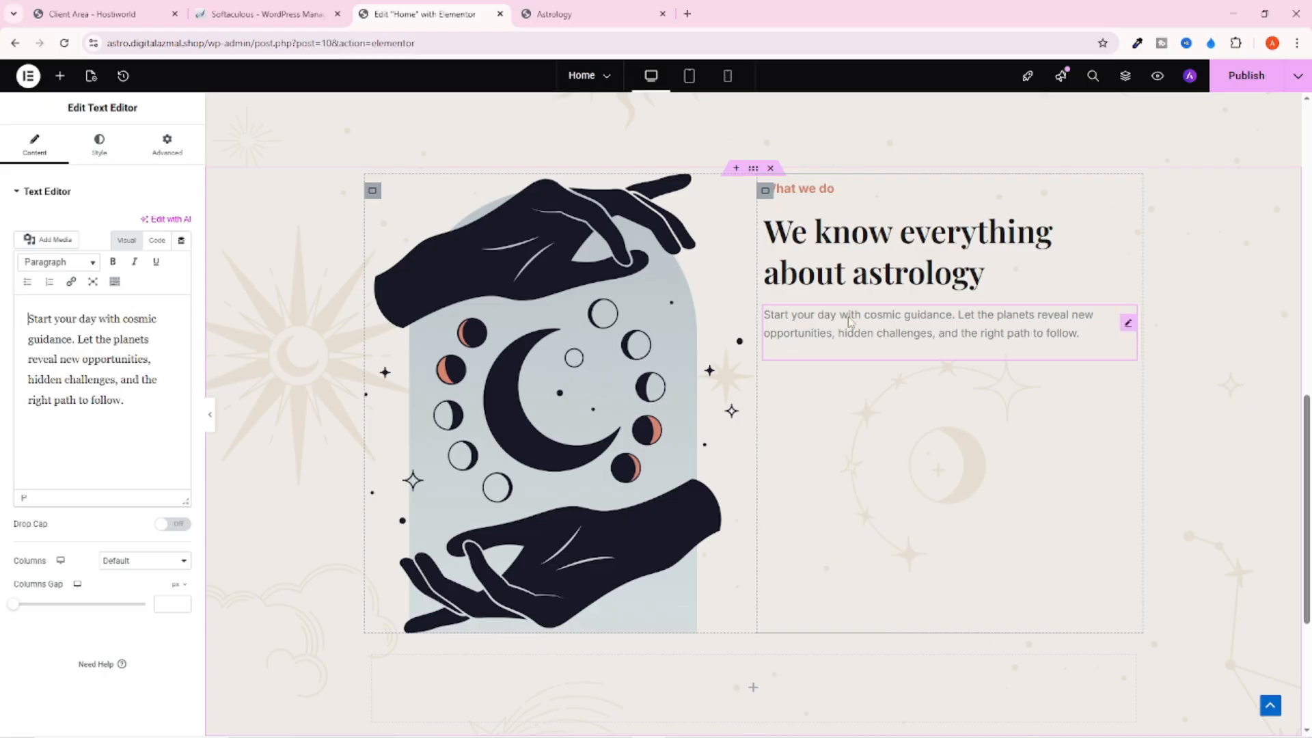
# Replace the pasted paragraph's text with the "Lorem ipsum dolor sit amet" paragraph copied from the reference site's astrology section
pyautogui.click(558, 11)
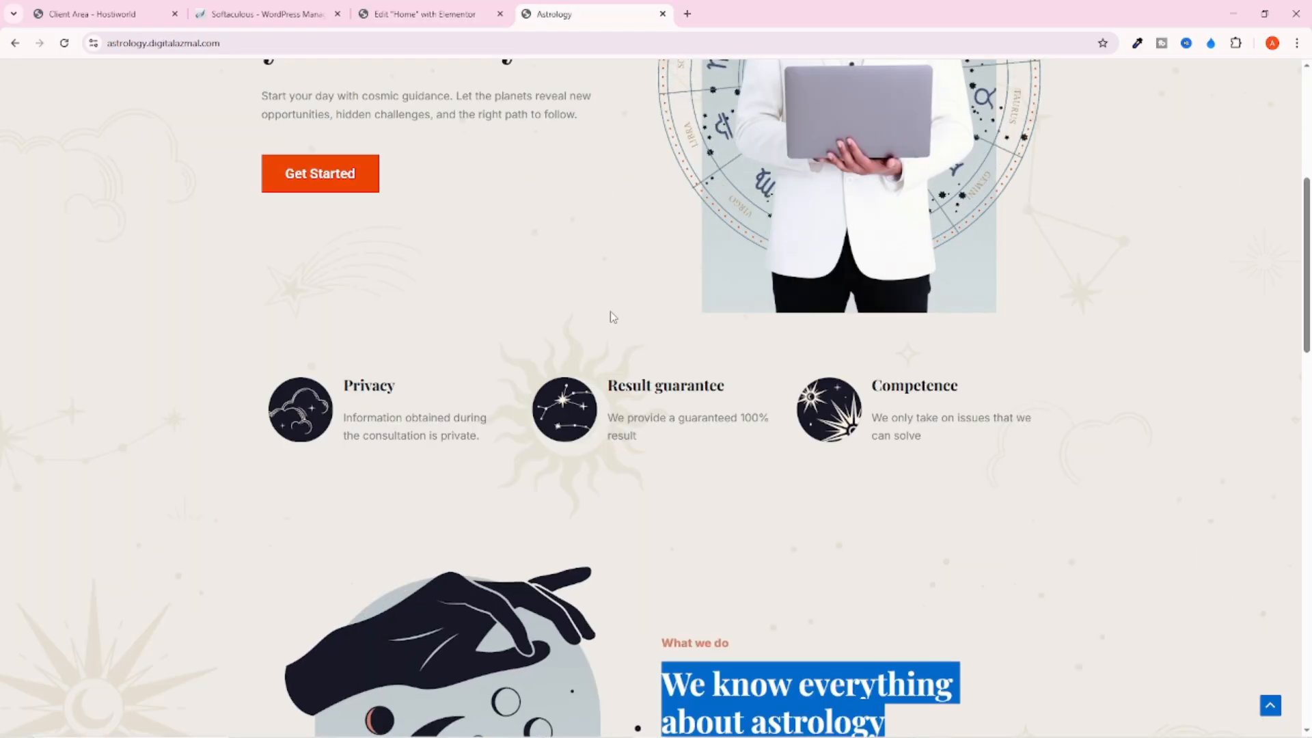
pyautogui.scroll(3, 612, 313)
pyautogui.scroll(-6, 612, 313)
pyautogui.scroll(-3, 764, 389)
pyautogui.click(949, 450)
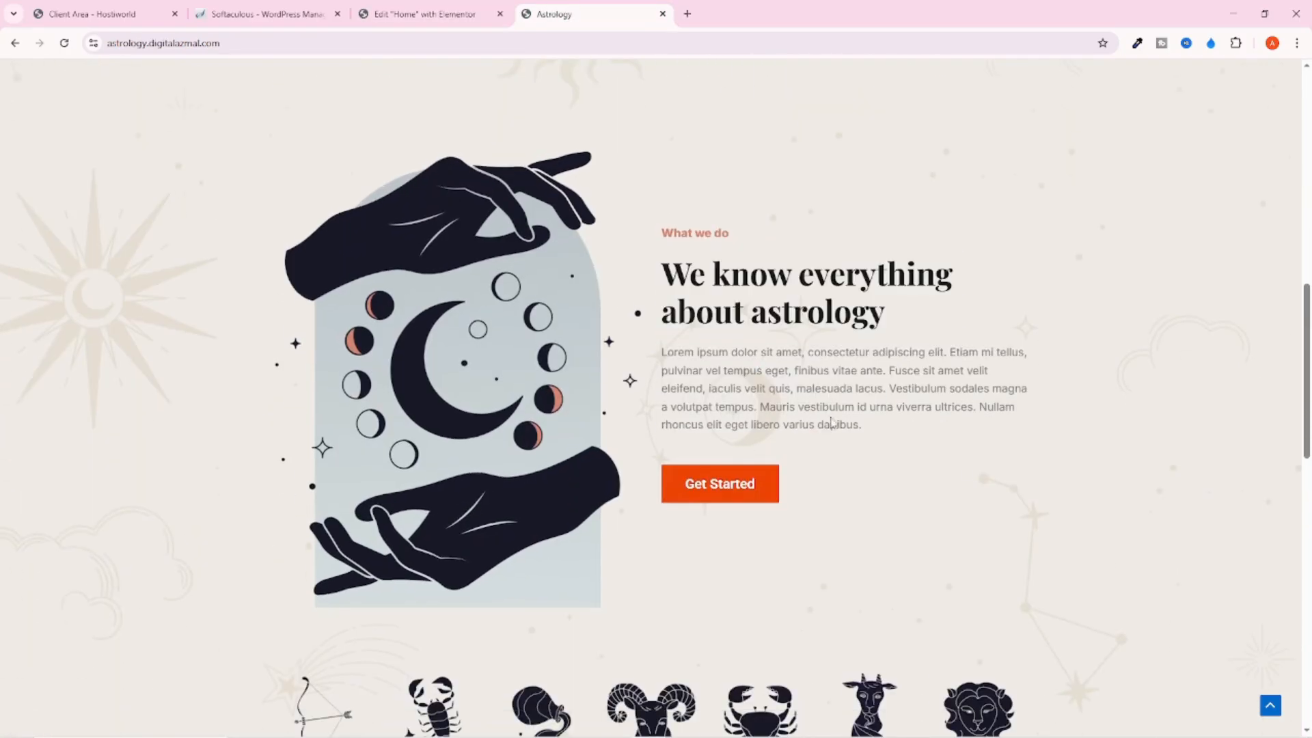
pyautogui.moveTo(658, 354); pyautogui.dragTo(762, 388)
pyautogui.moveTo(873, 444); pyautogui.dragTo(659, 351)
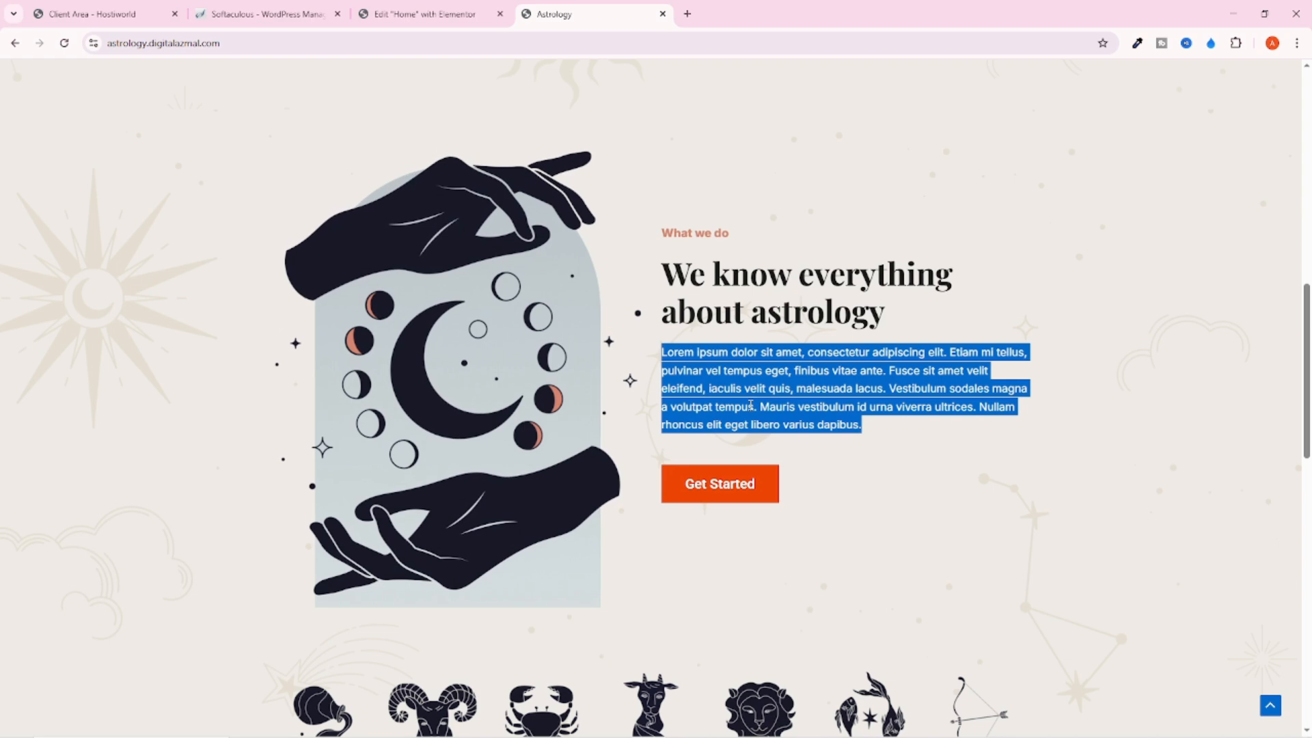
pyautogui.click(435, 17)
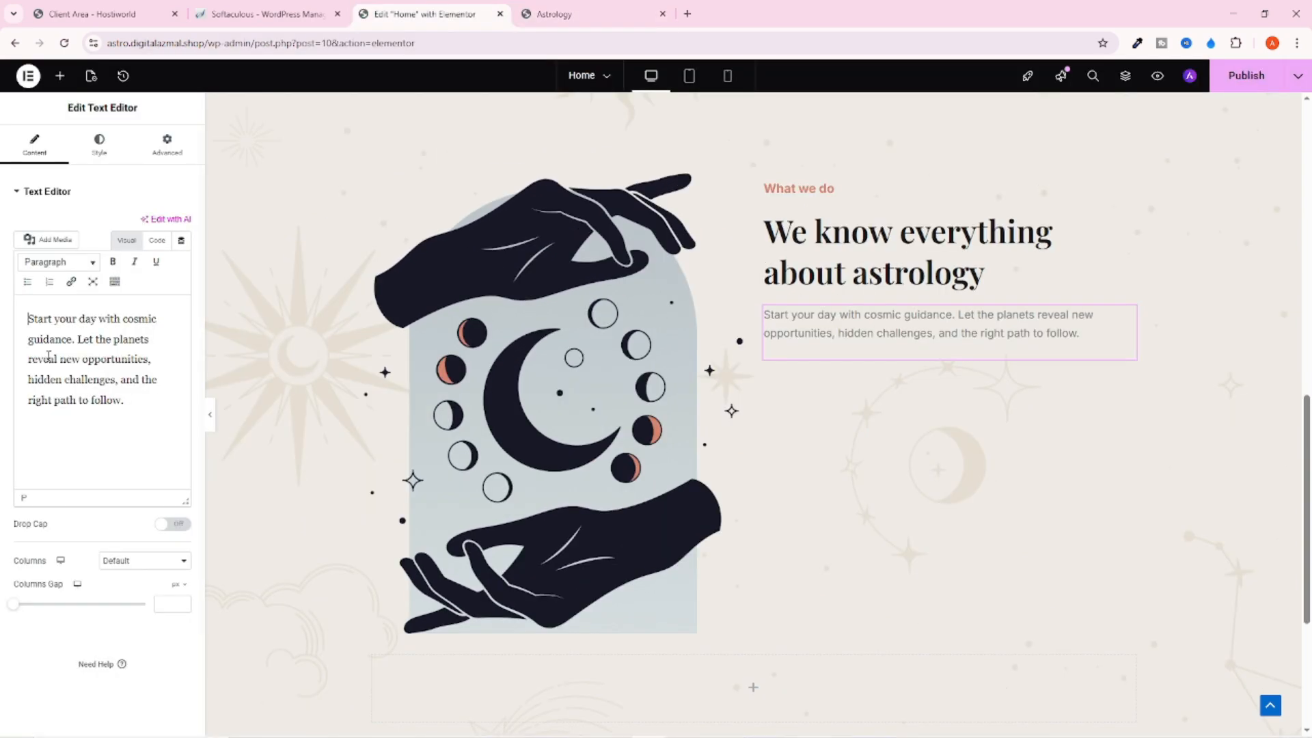
pyautogui.click(99, 447)
pyautogui.hotkey('ctrl', 'a')
pyautogui.hotkey('ctrl', 'v')
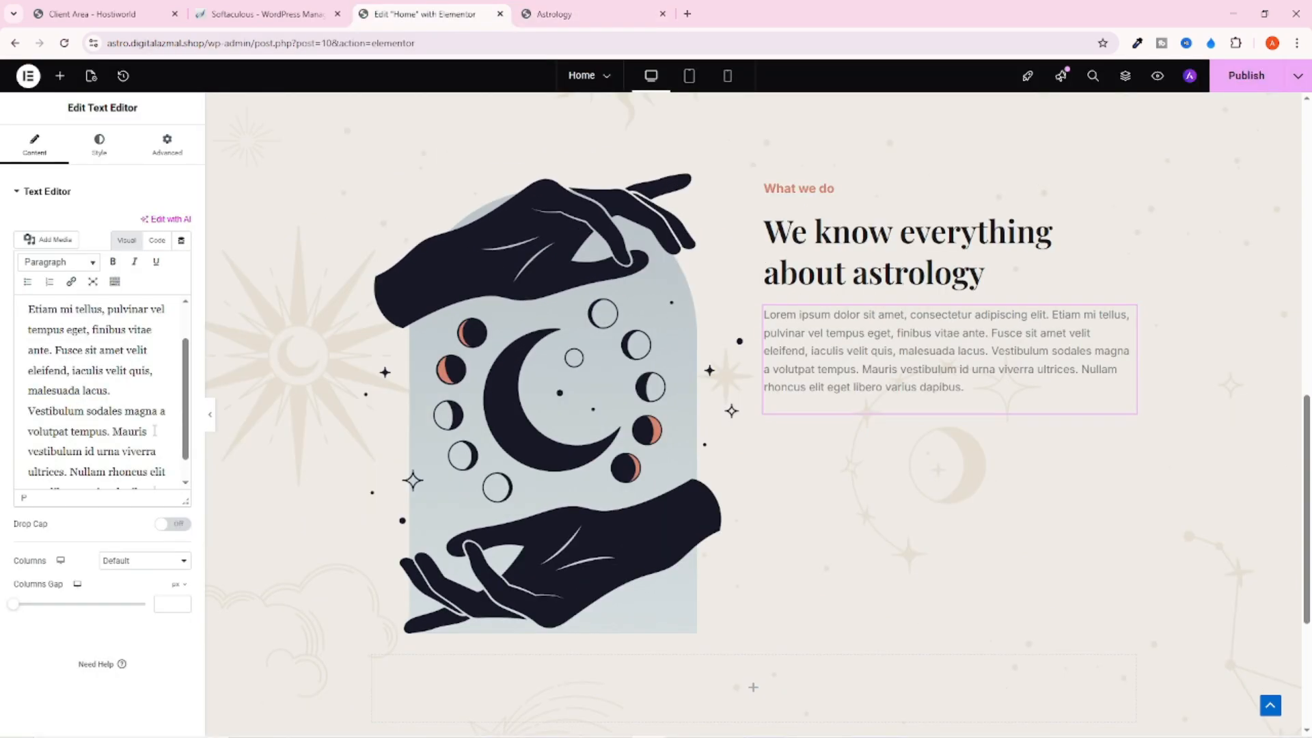
# Copy the hero's "Get Started" button and paste it below the Lorem ipsum paragraph in the right column
pyautogui.scroll(7, 839, 436)
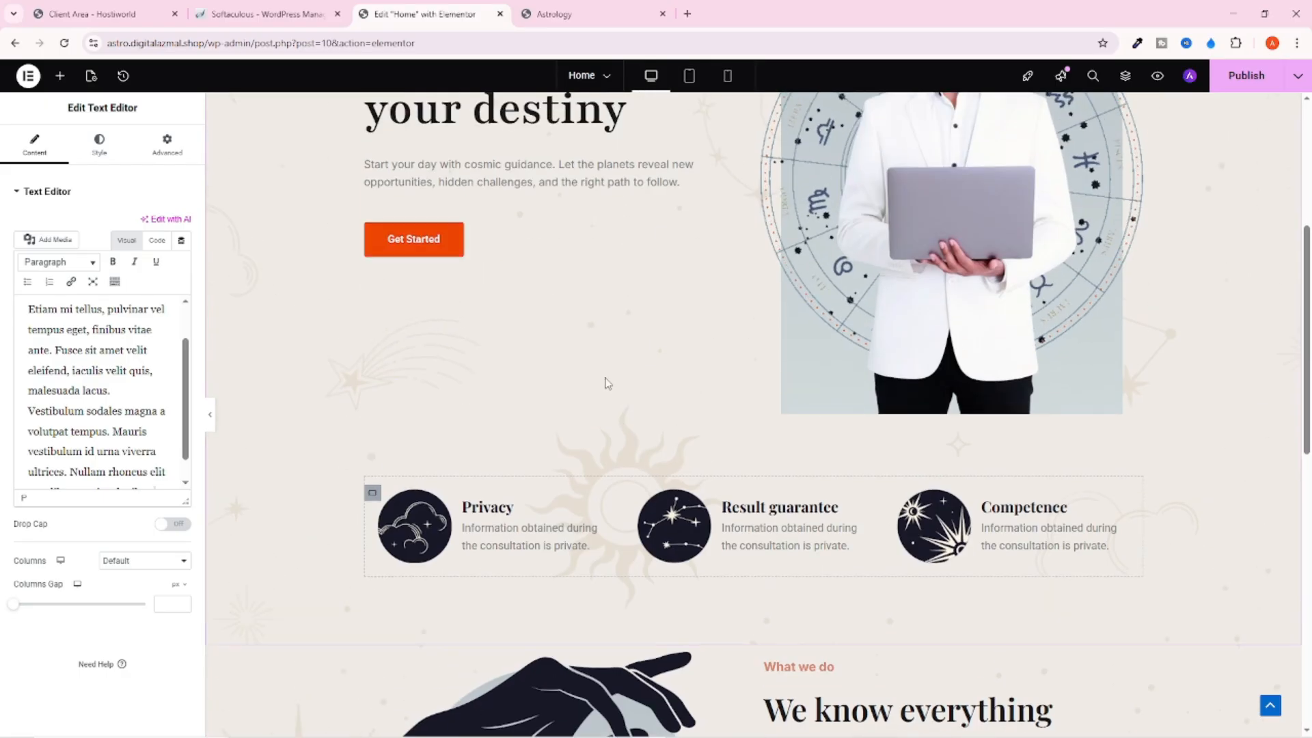
pyautogui.rightClick(495, 242)
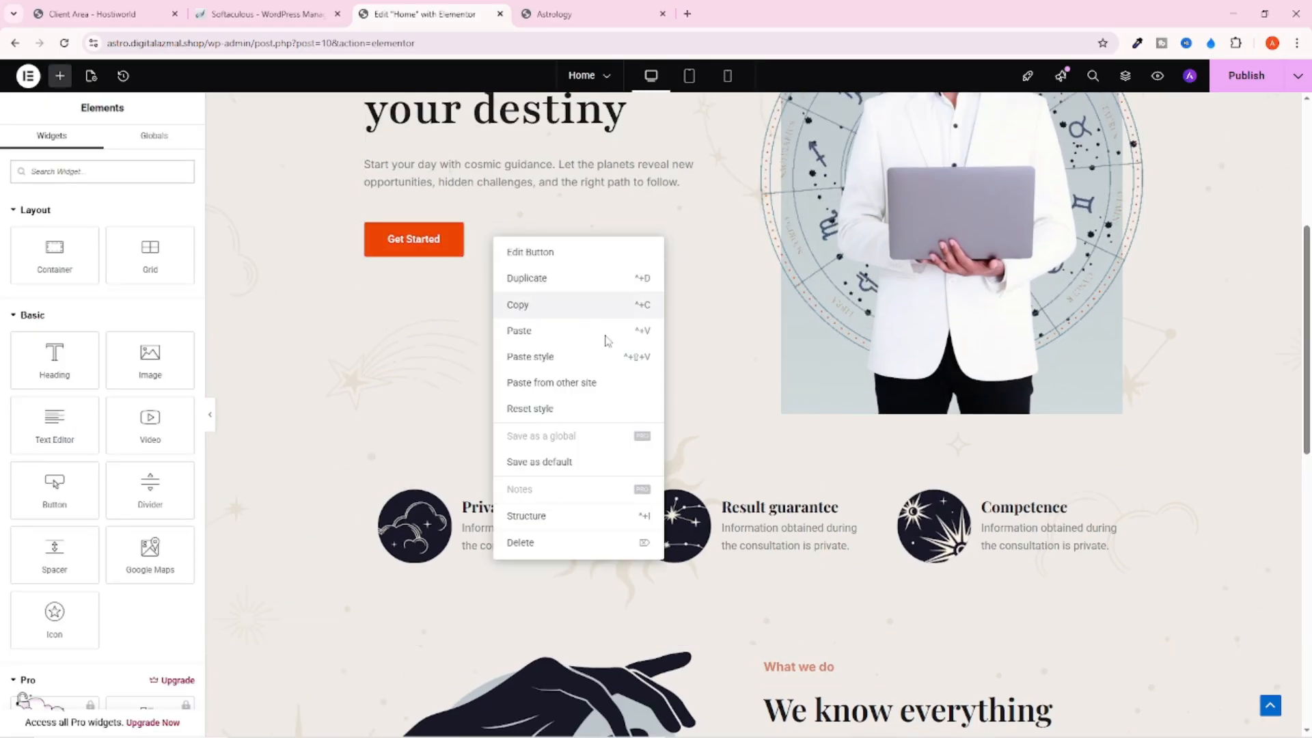
pyautogui.scroll(-6, 833, 508)
pyautogui.rightClick(833, 508)
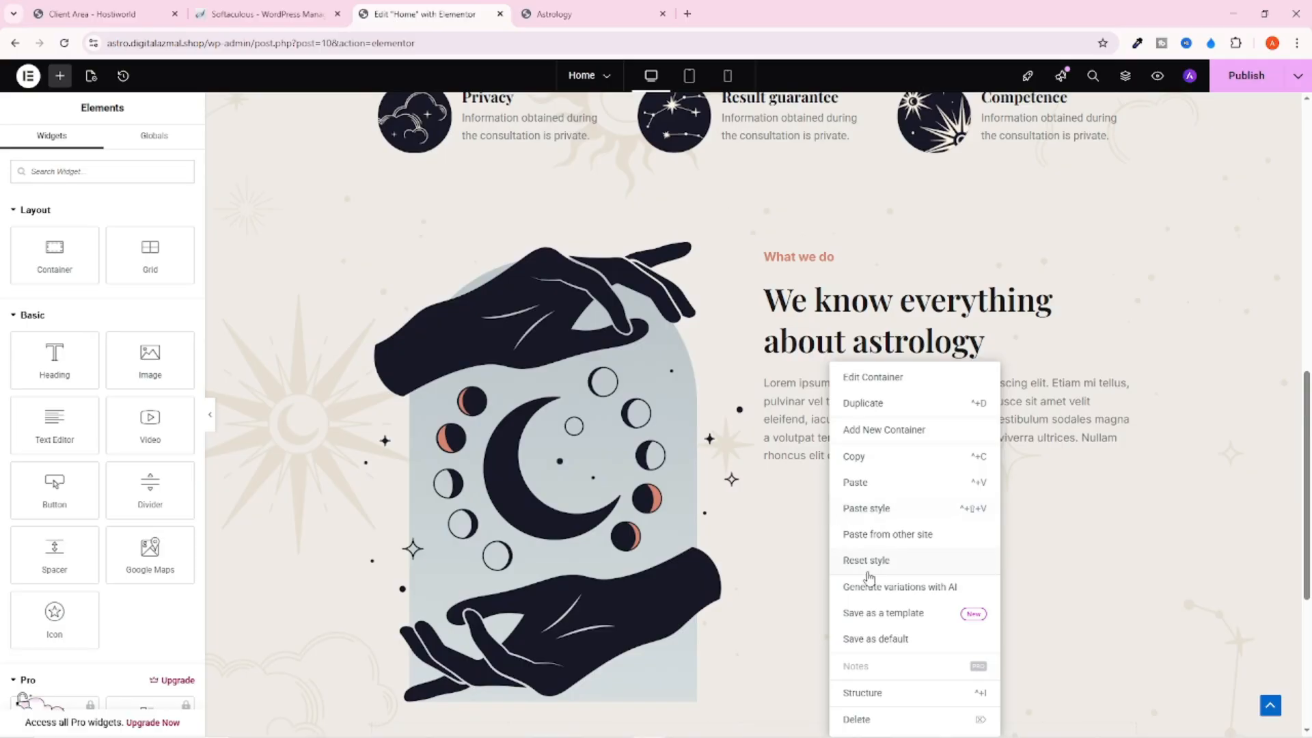
pyautogui.click(862, 483)
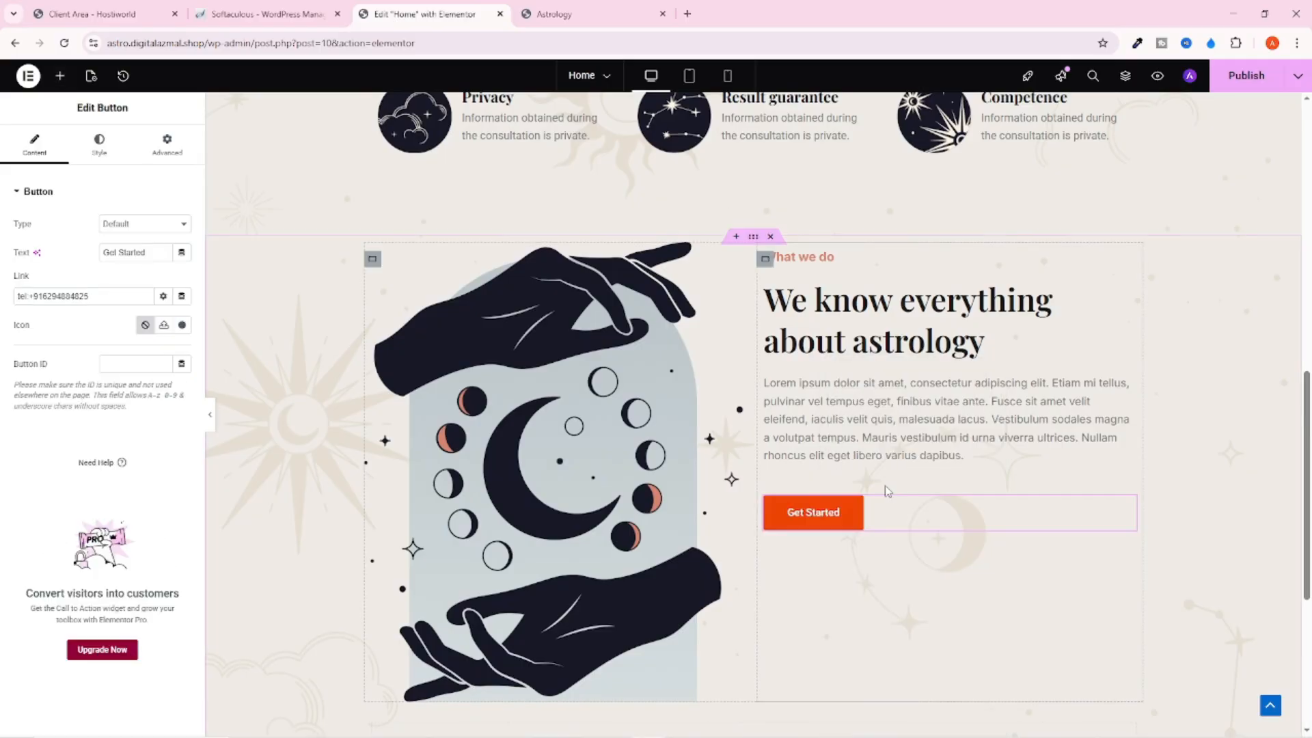
# Change the text of the pasted button in the right column to "See More"
pyautogui.scroll(2, 829, 505)
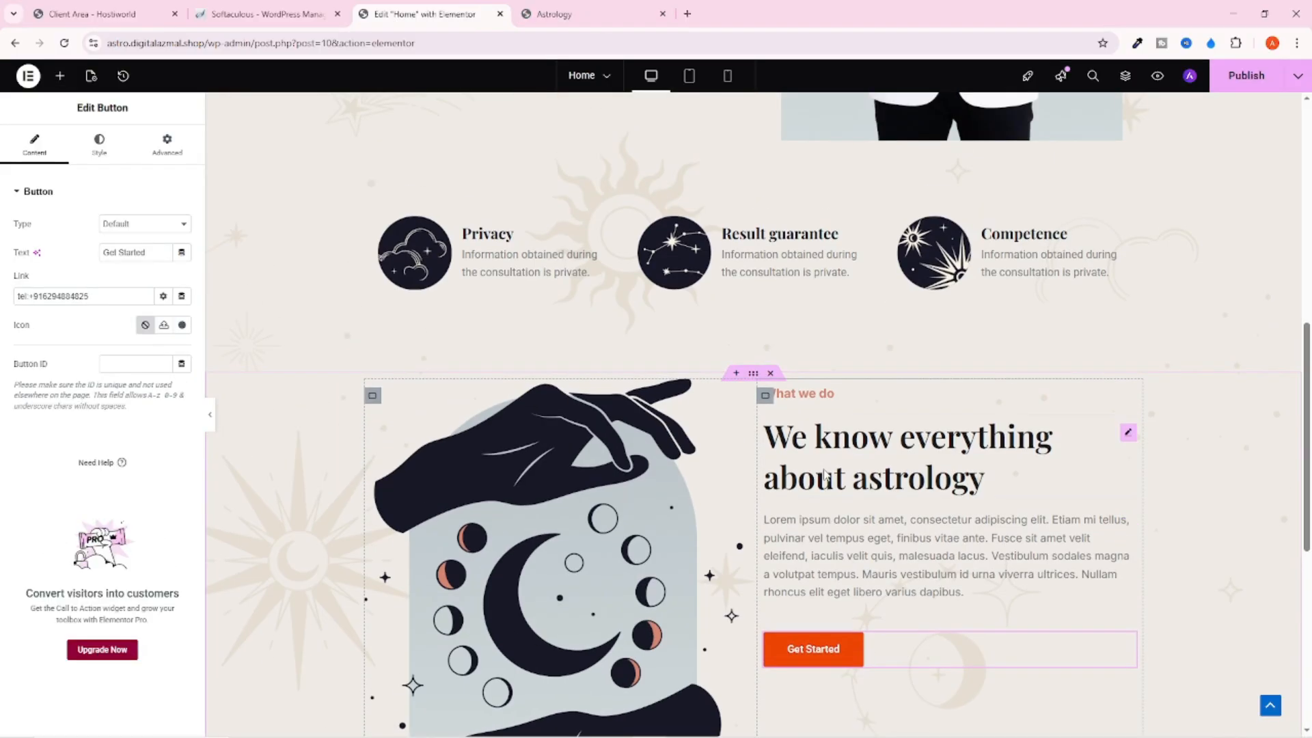
pyautogui.scroll(-1, 837, 455)
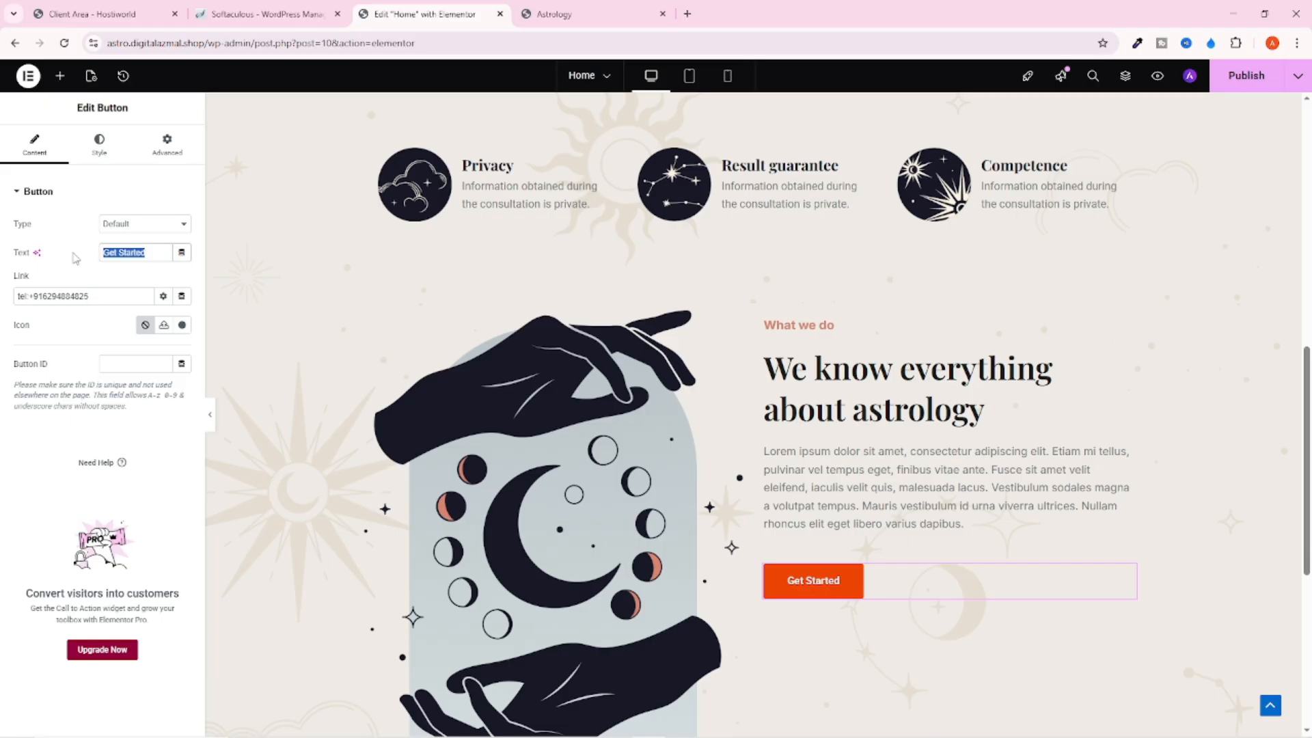
pyautogui.write('See More')
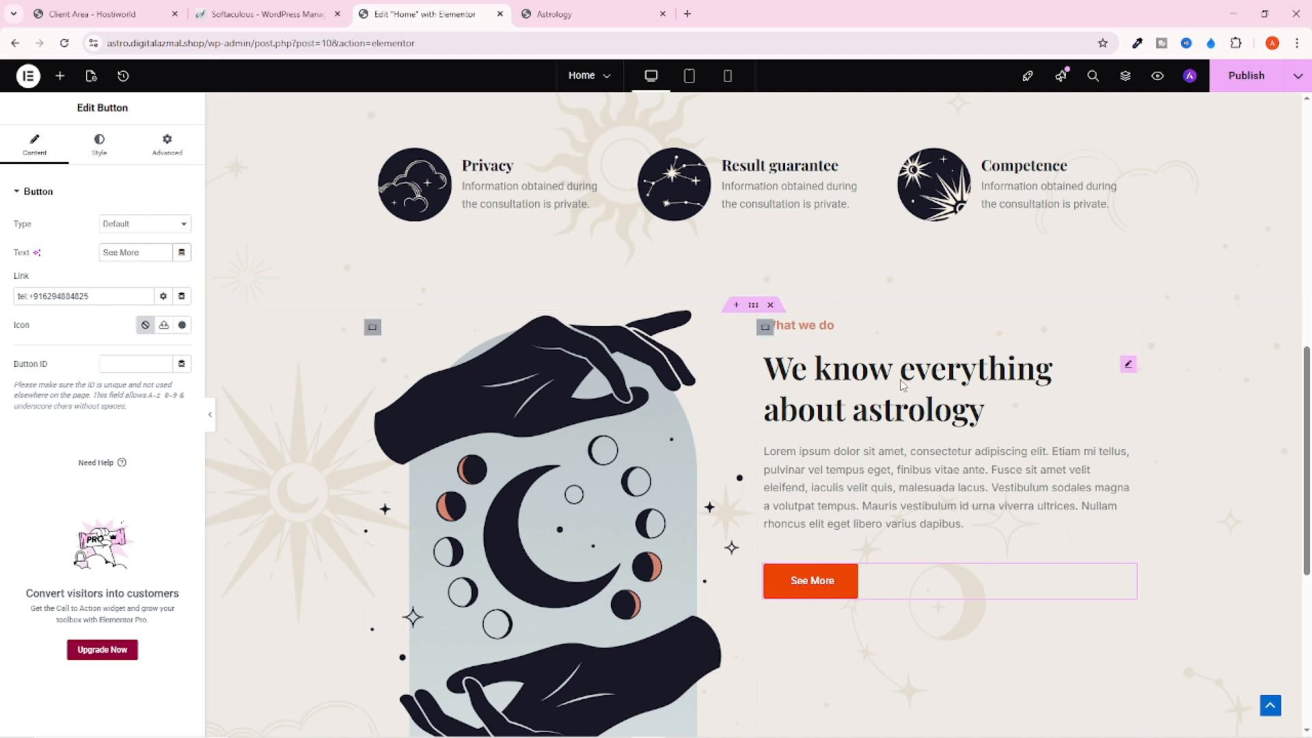
pyautogui.moveTo(205, 43); pyautogui.dragTo(94, 47)
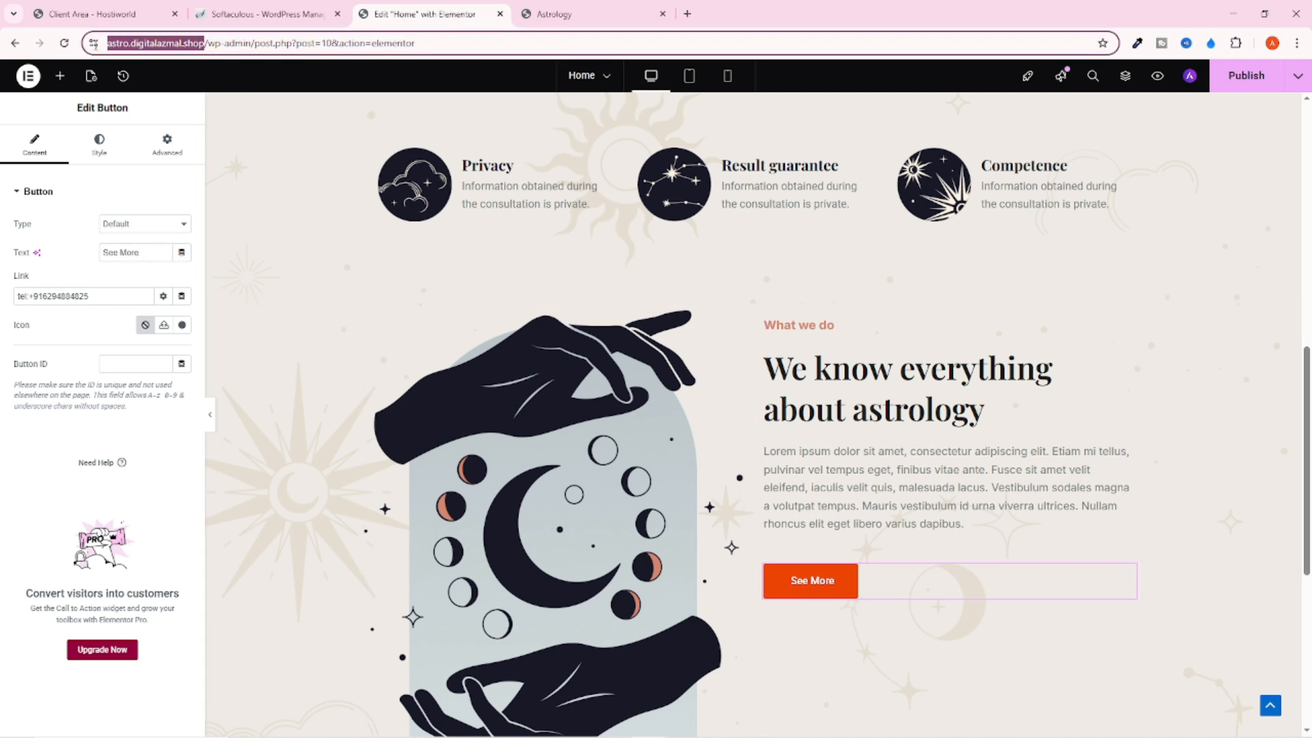
pyautogui.click(101, 298)
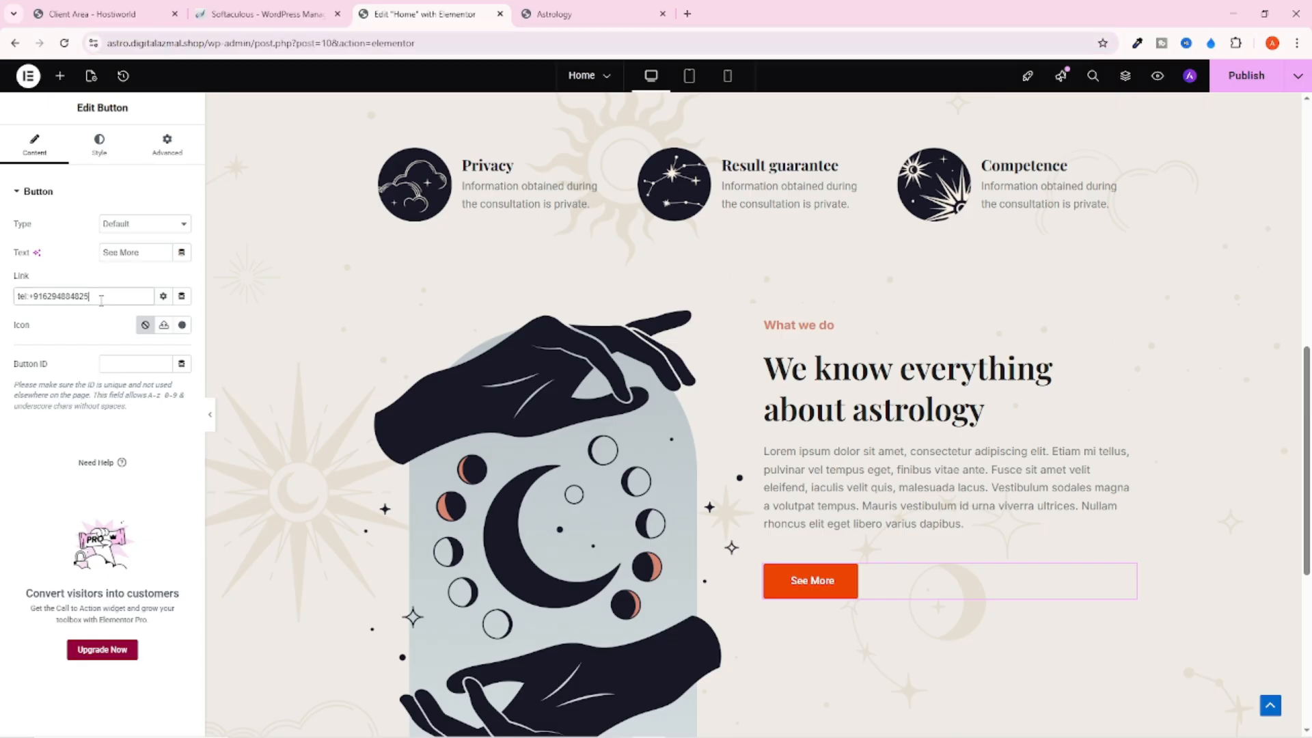
pyautogui.hotkey('ctrl', 'v')
# Examine the reference site's Home navigation link and page address alongside the "See More" button's link
pyautogui.click(601, 14)
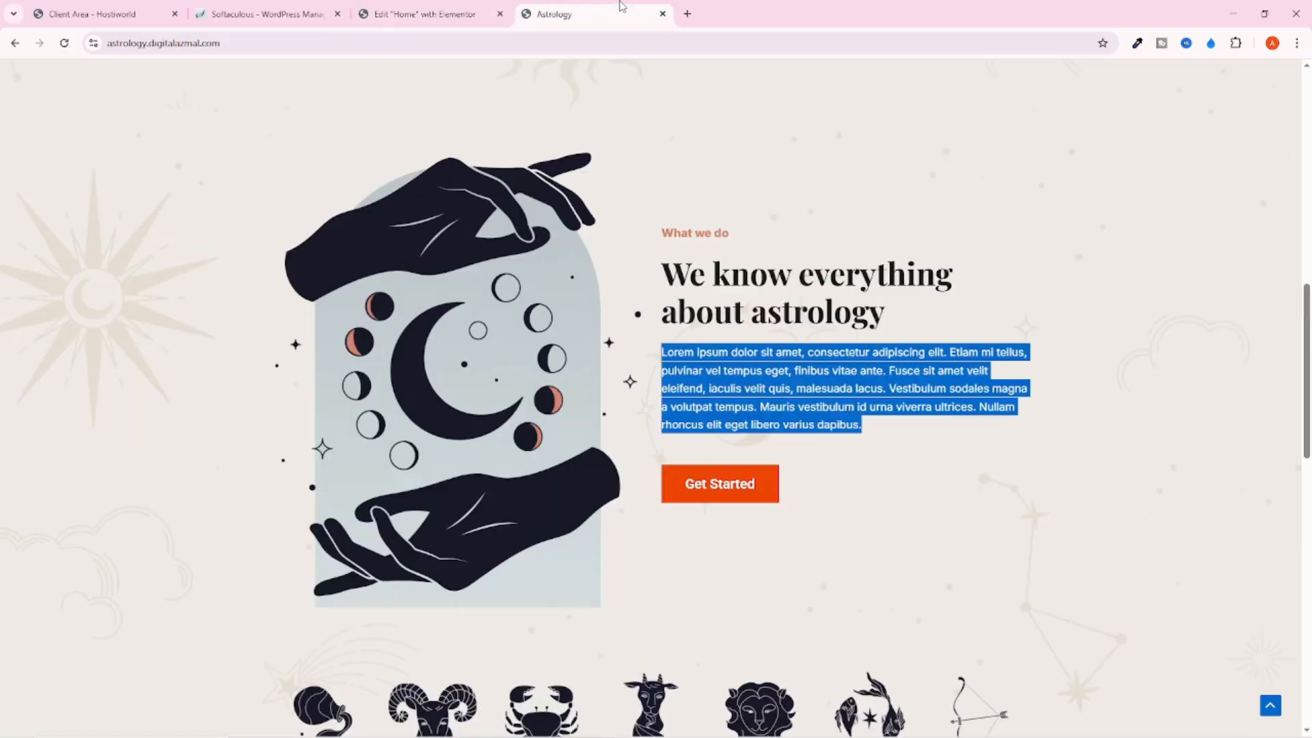
pyautogui.scroll(10, 655, 218)
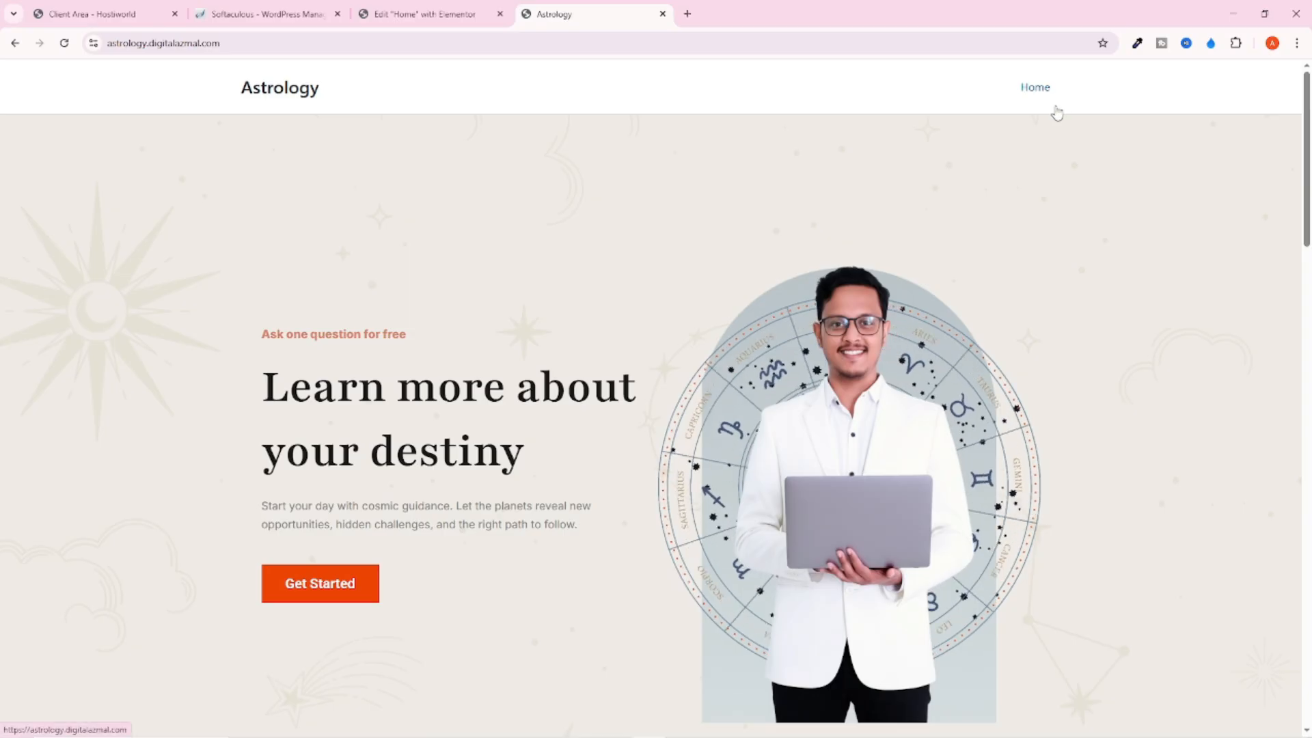
pyautogui.click(410, 13)
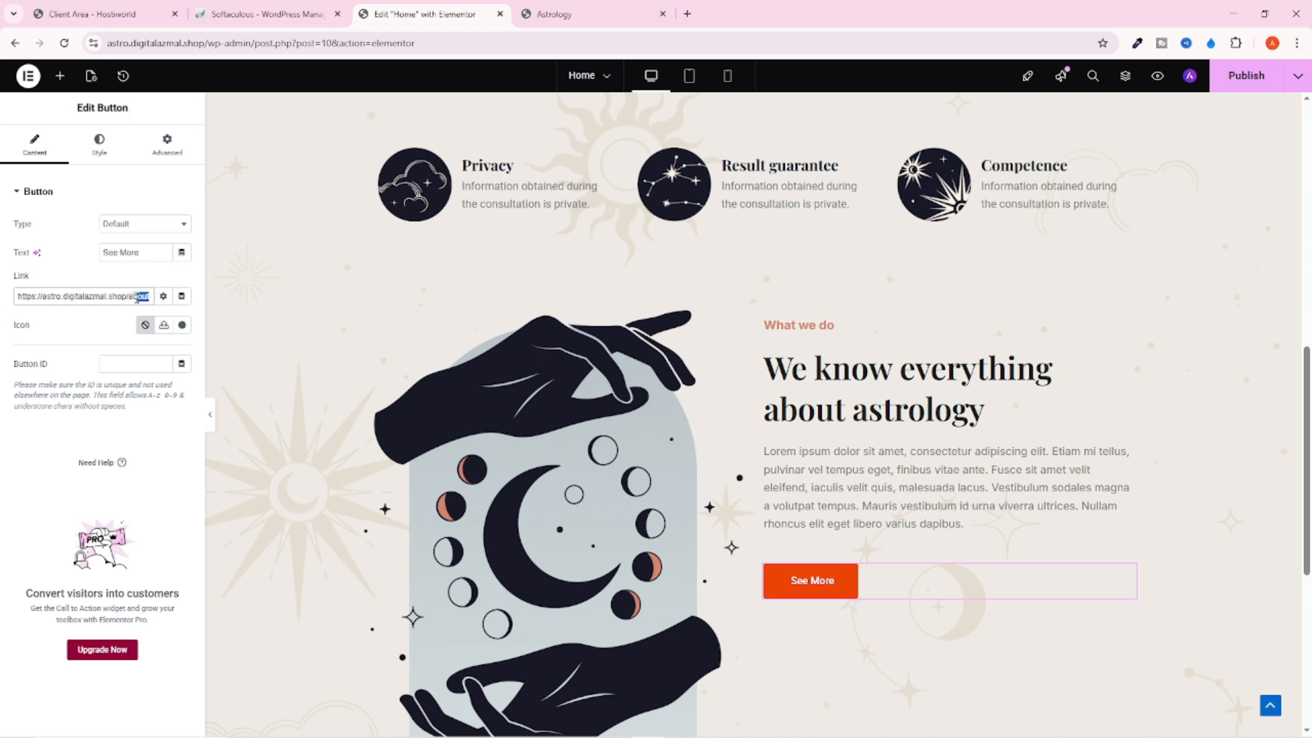
pyautogui.click(539, 17)
pyautogui.click(1049, 100)
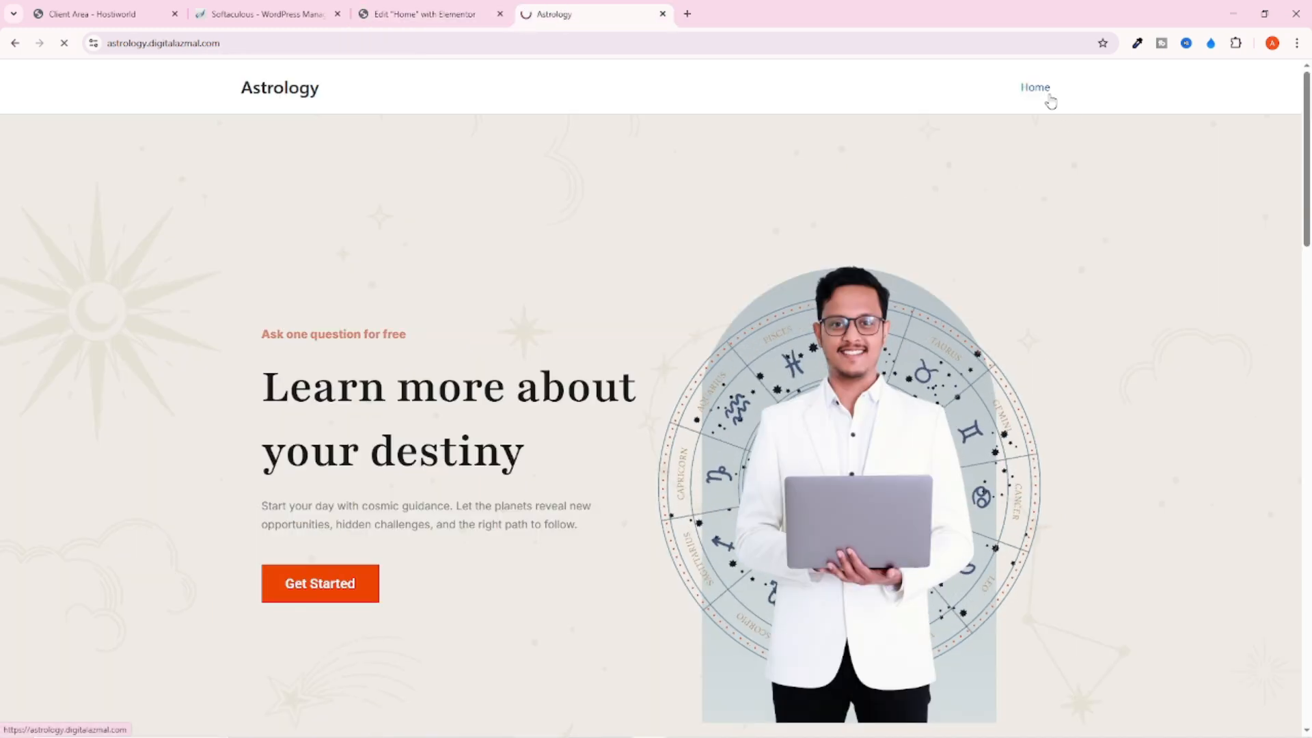
pyautogui.moveTo(220, 44); pyautogui.dragTo(158, 45)
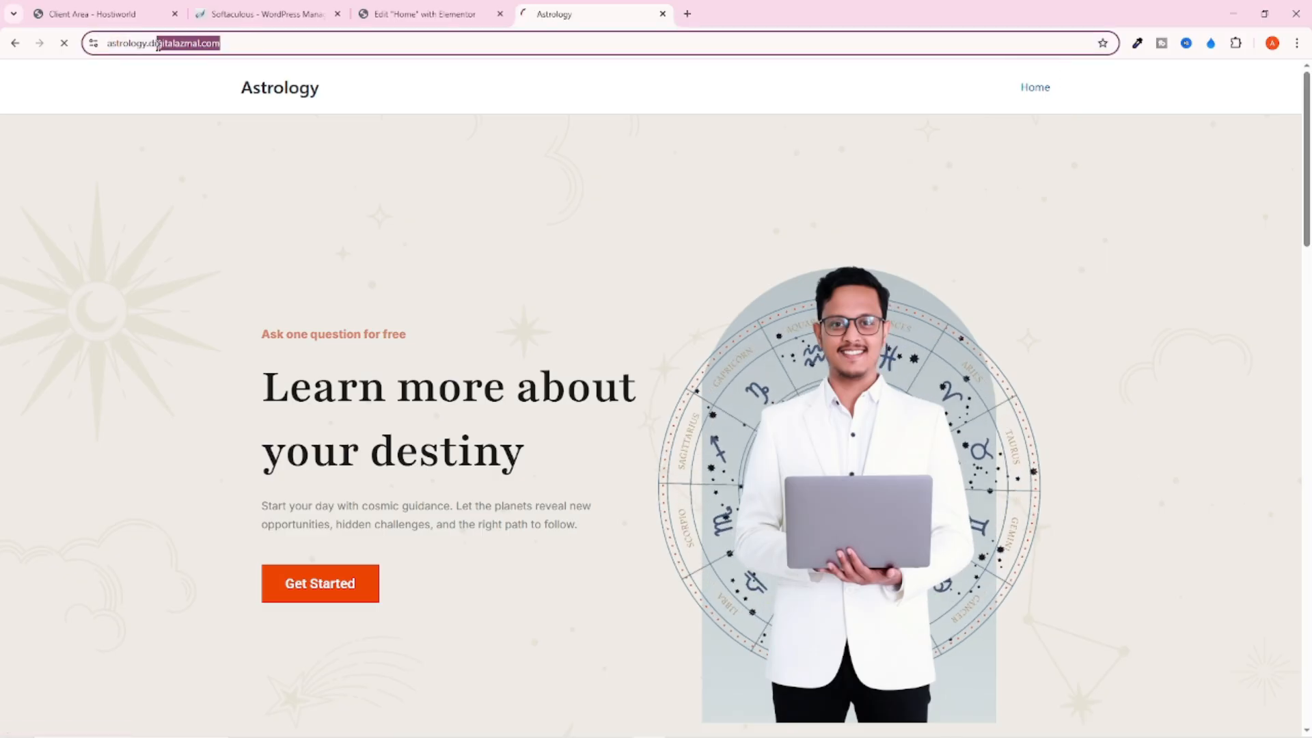
pyautogui.click(379, 8)
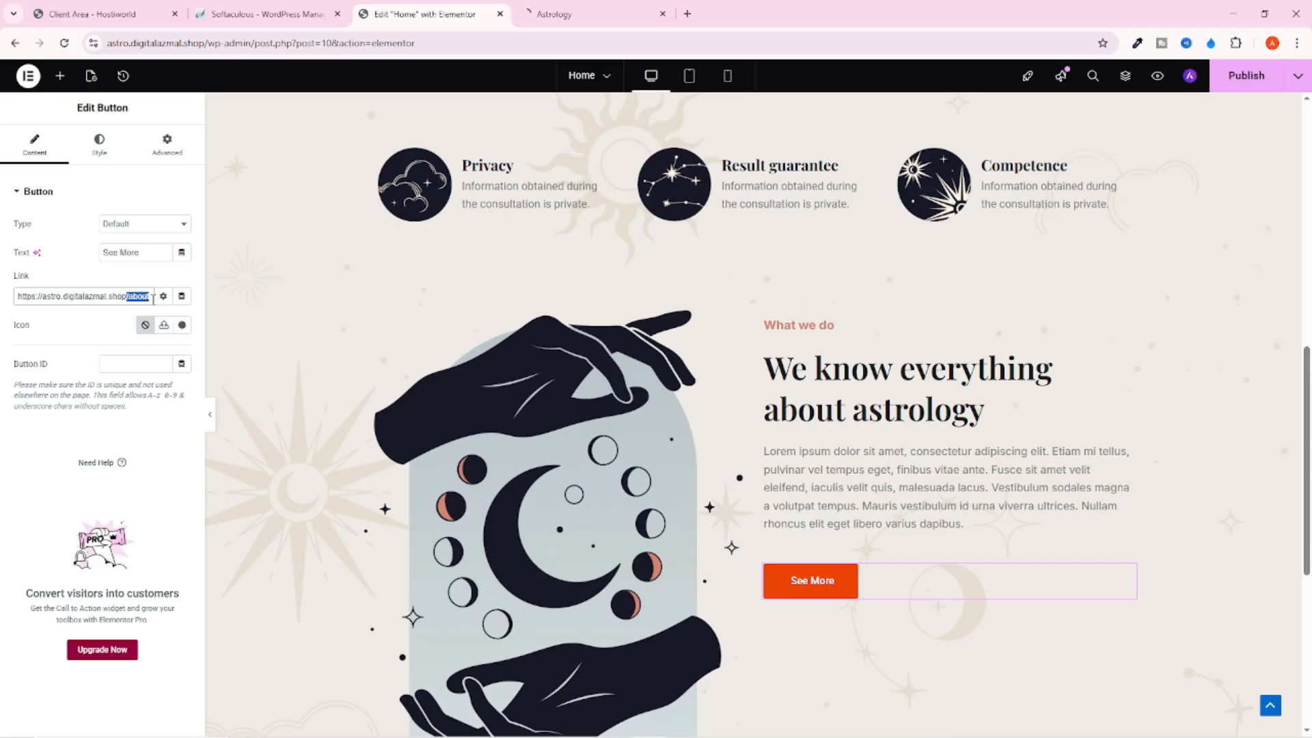
pyautogui.scroll(-3, 607, 323)
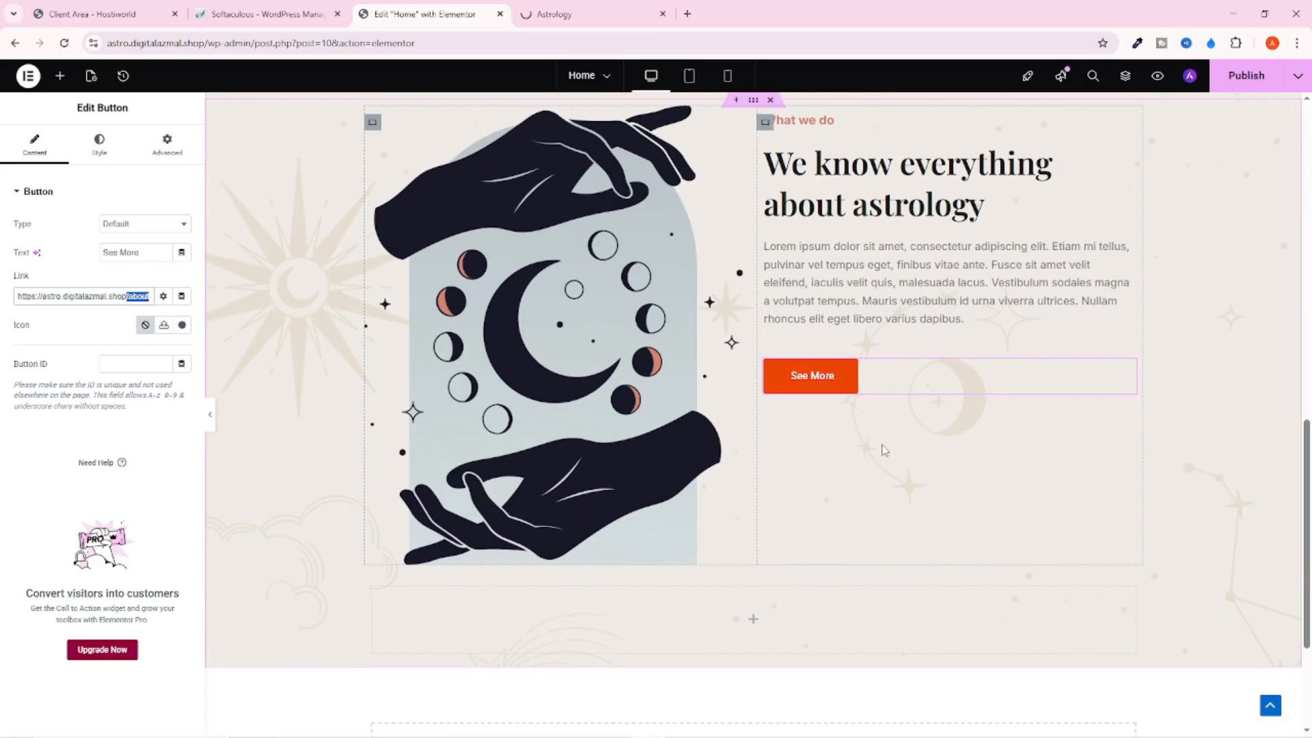
pyautogui.scroll(2, 884, 450)
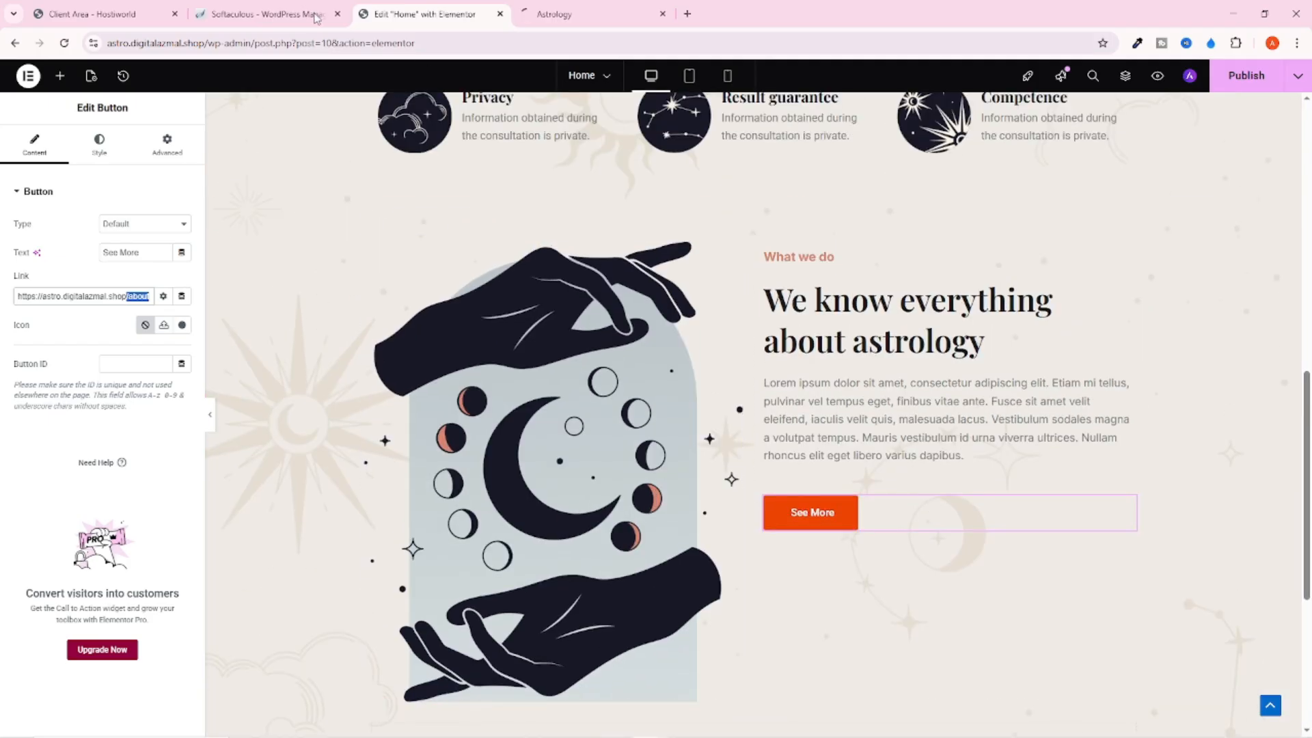
pyautogui.click(565, 15)
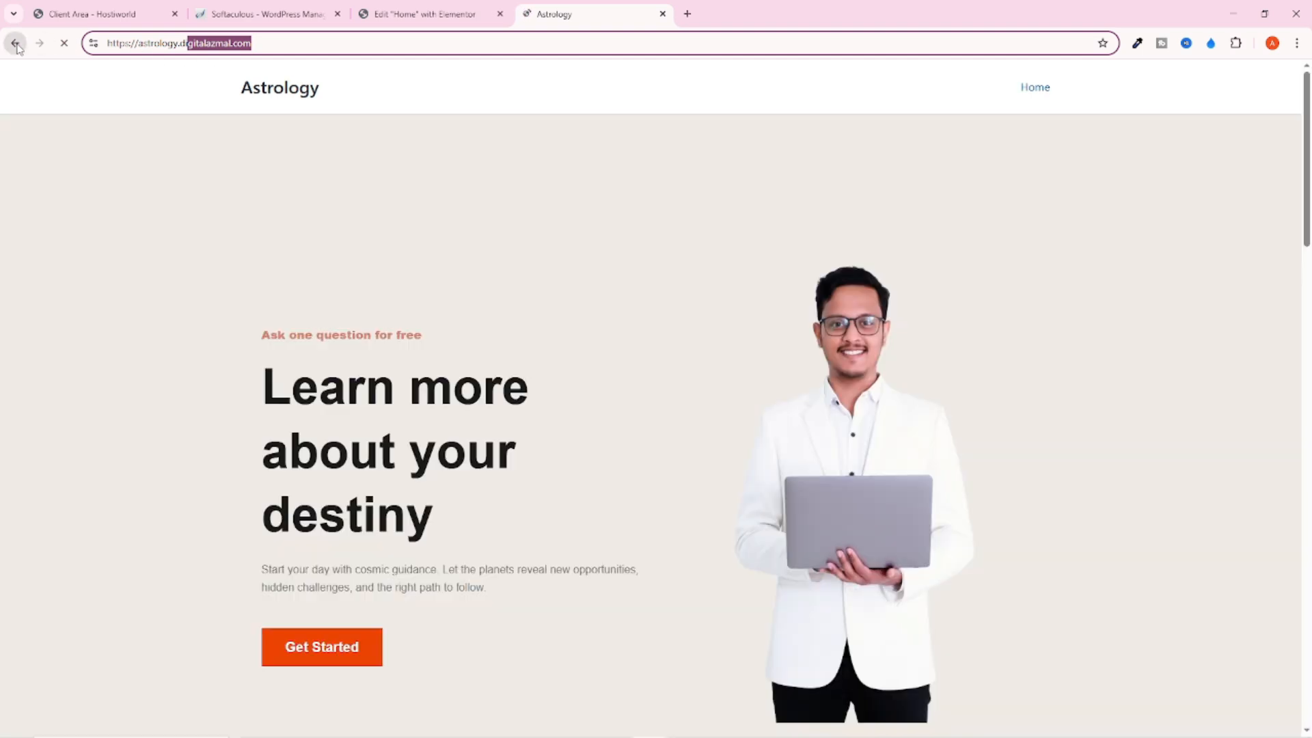
pyautogui.click(16, 44)
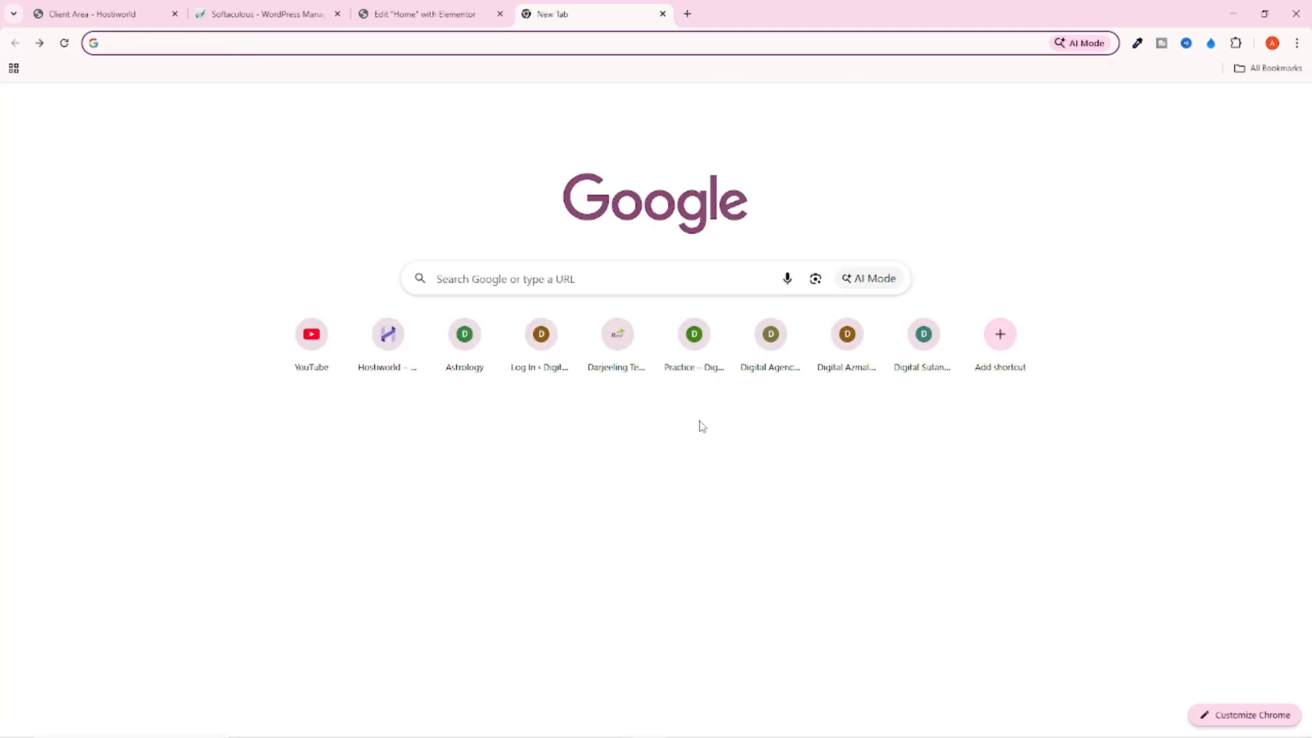
pyautogui.click(37, 45)
pyautogui.click(414, 9)
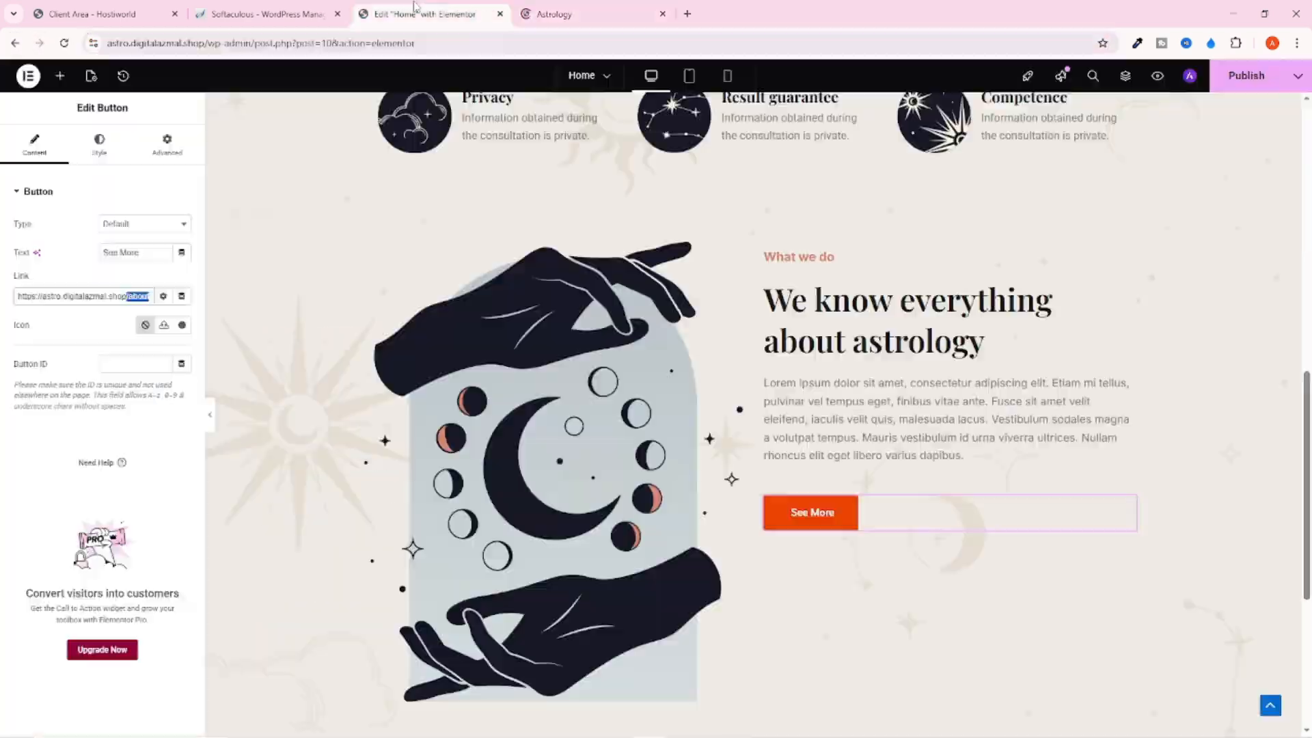
# Set the right column container's padding to 109 px at the top and 0 on the other sides, and publish the page
pyautogui.scroll(-3, 704, 431)
pyautogui.scroll(3, 768, 419)
pyautogui.click(765, 260)
pyautogui.click(166, 145)
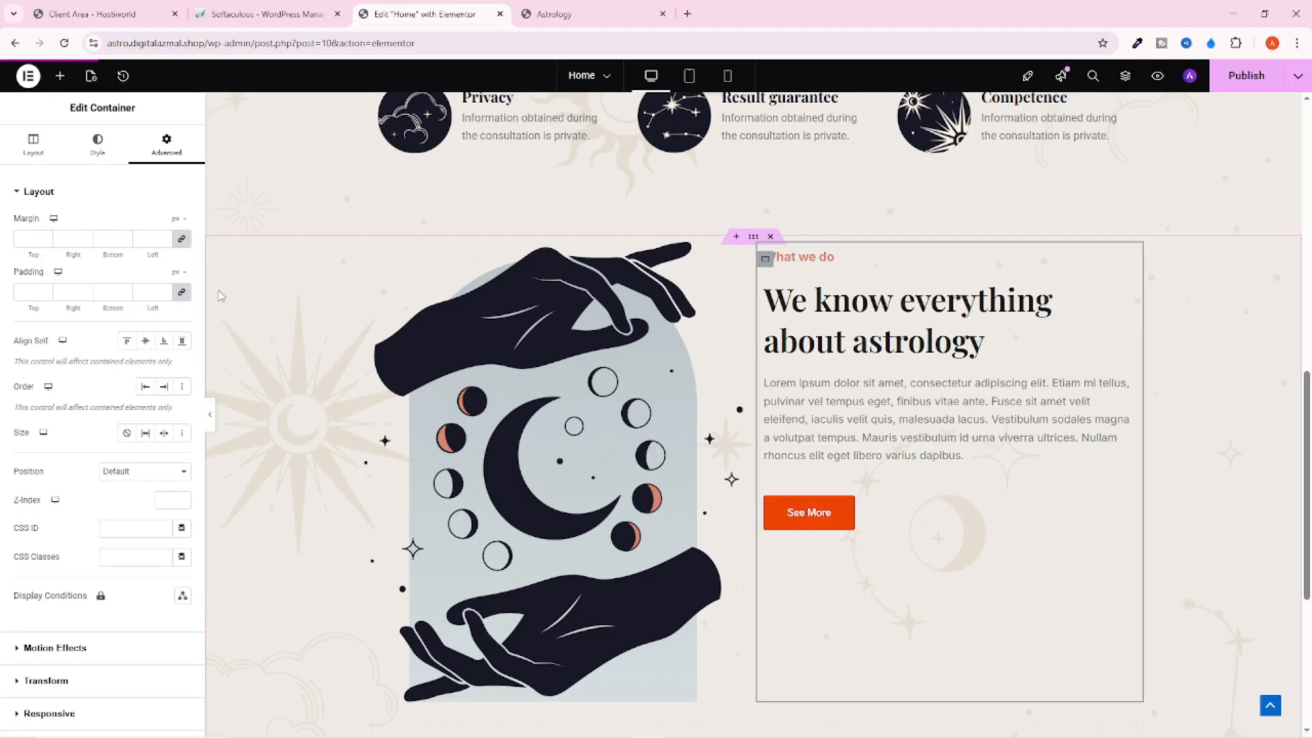
pyautogui.click(181, 291)
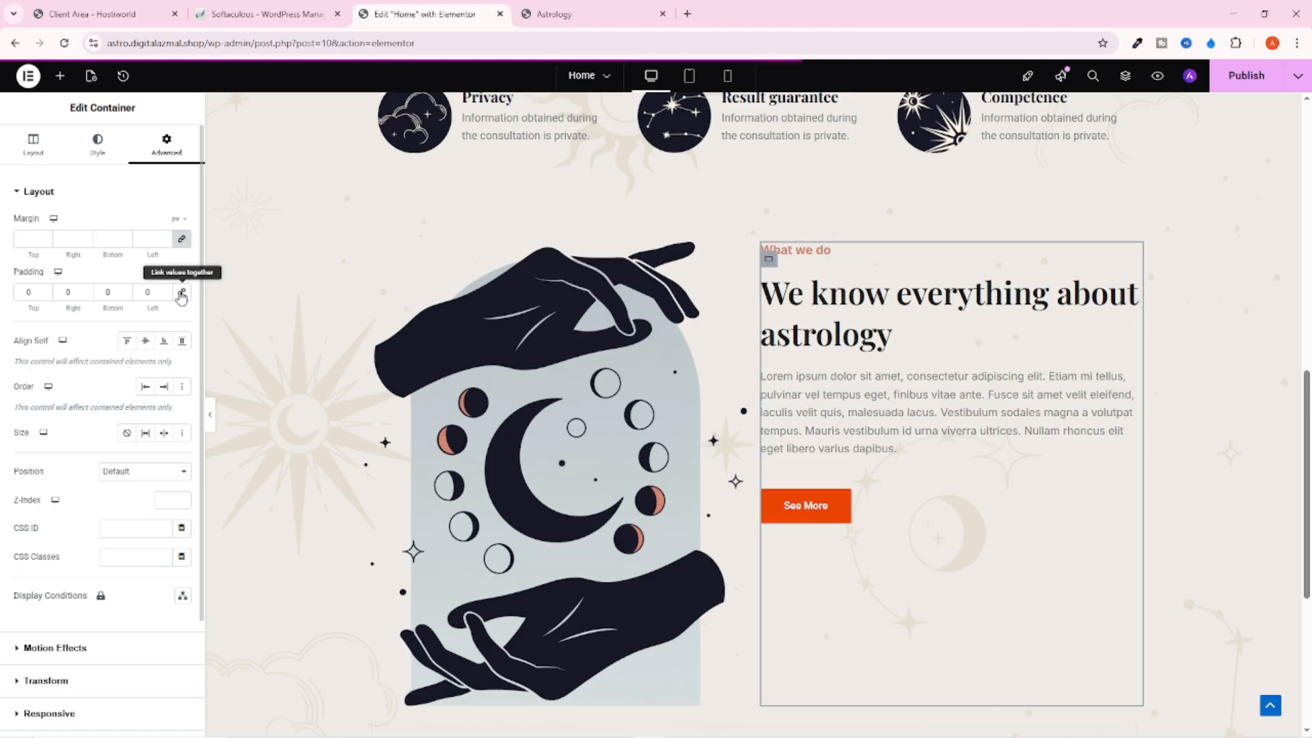
pyautogui.click(45, 291)
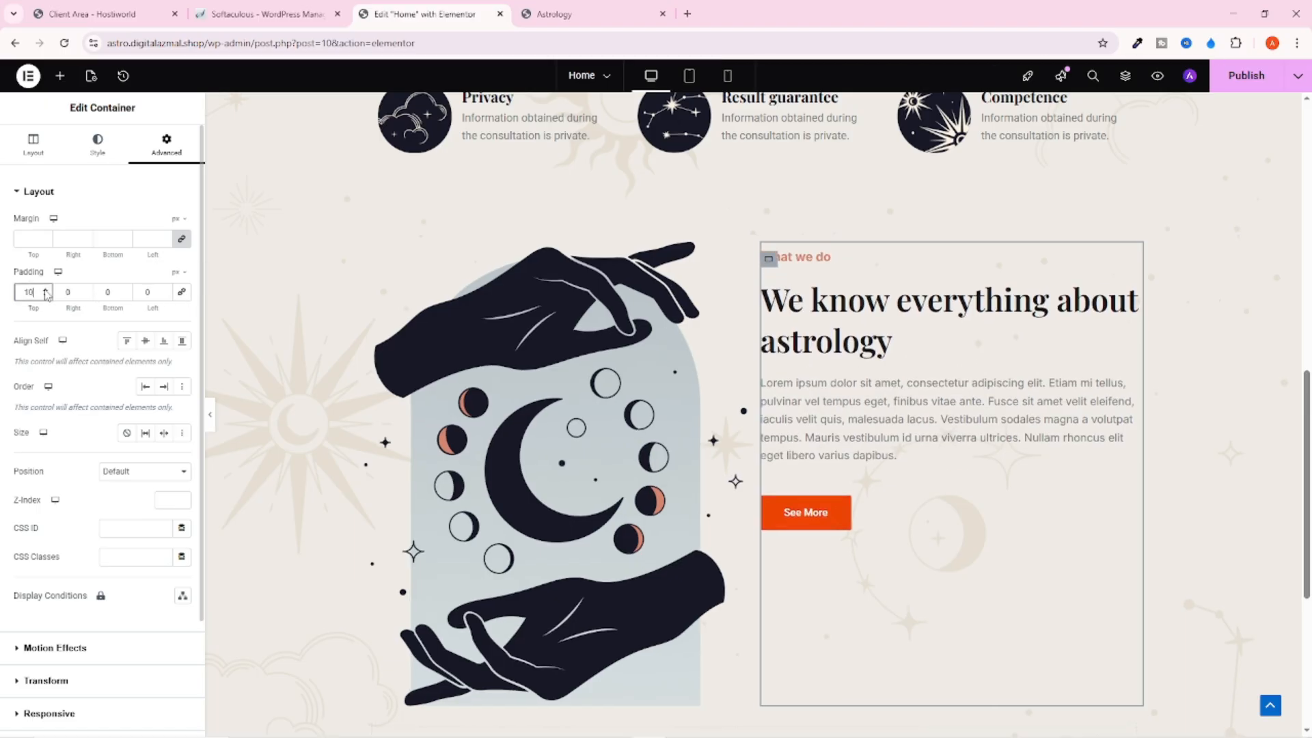
pyautogui.moveTo(46, 294); pyautogui.dragTo(46, 293)
pyautogui.scroll(-1, 792, 597)
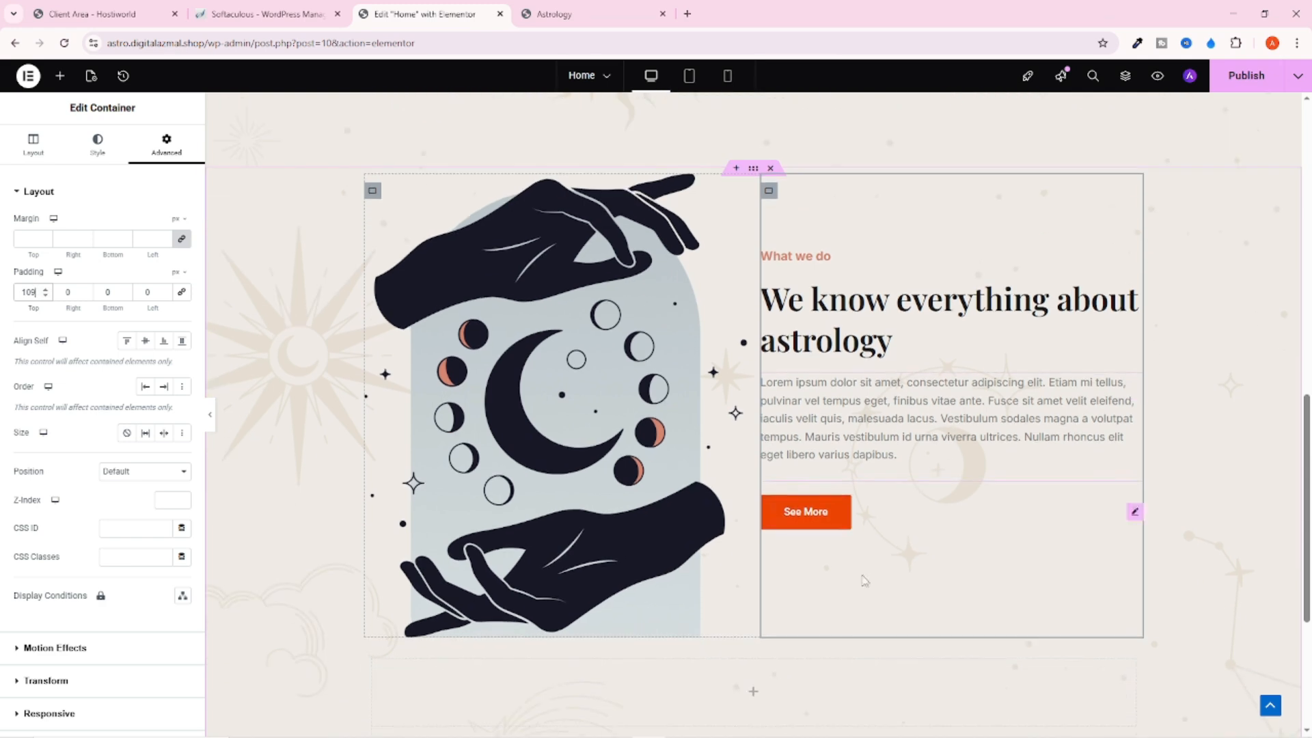
pyautogui.click(1246, 75)
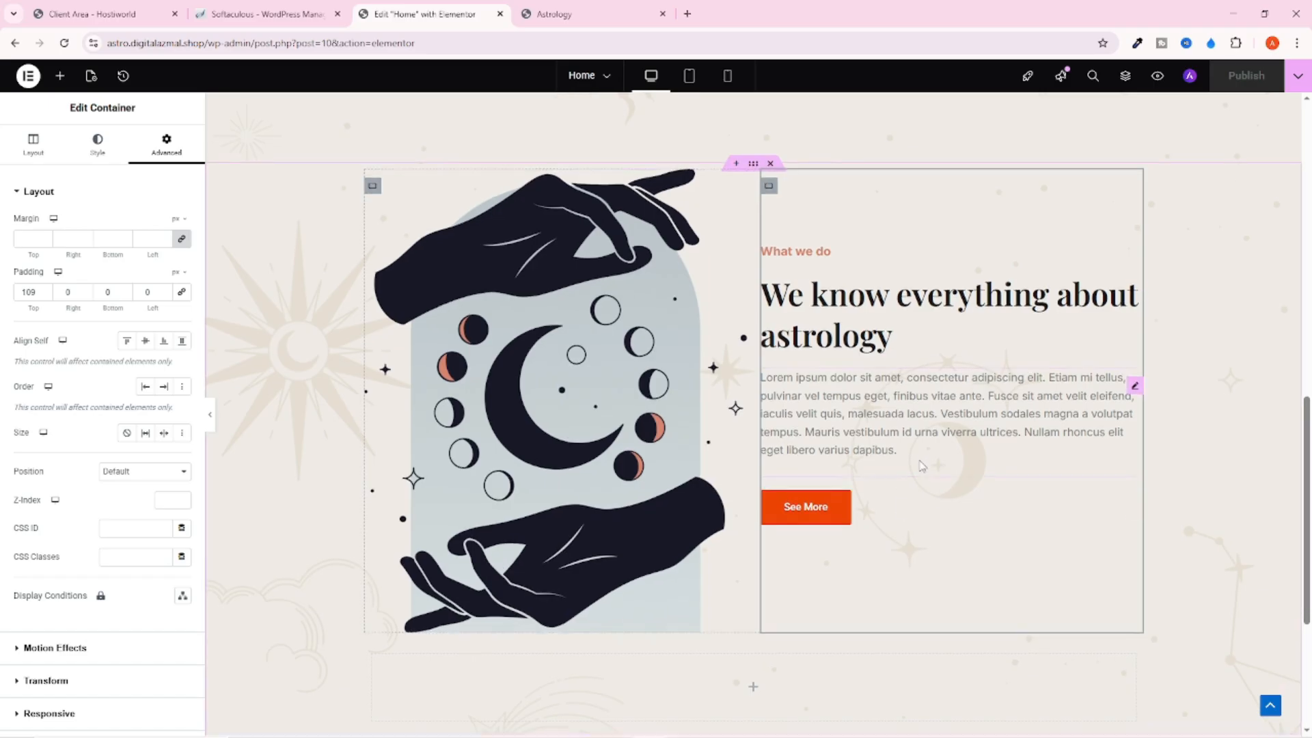
# Set the outer section container's padding to 80 px at the top and bottom and 0 on the sides, and publish the page
pyautogui.scroll(-3, 921, 467)
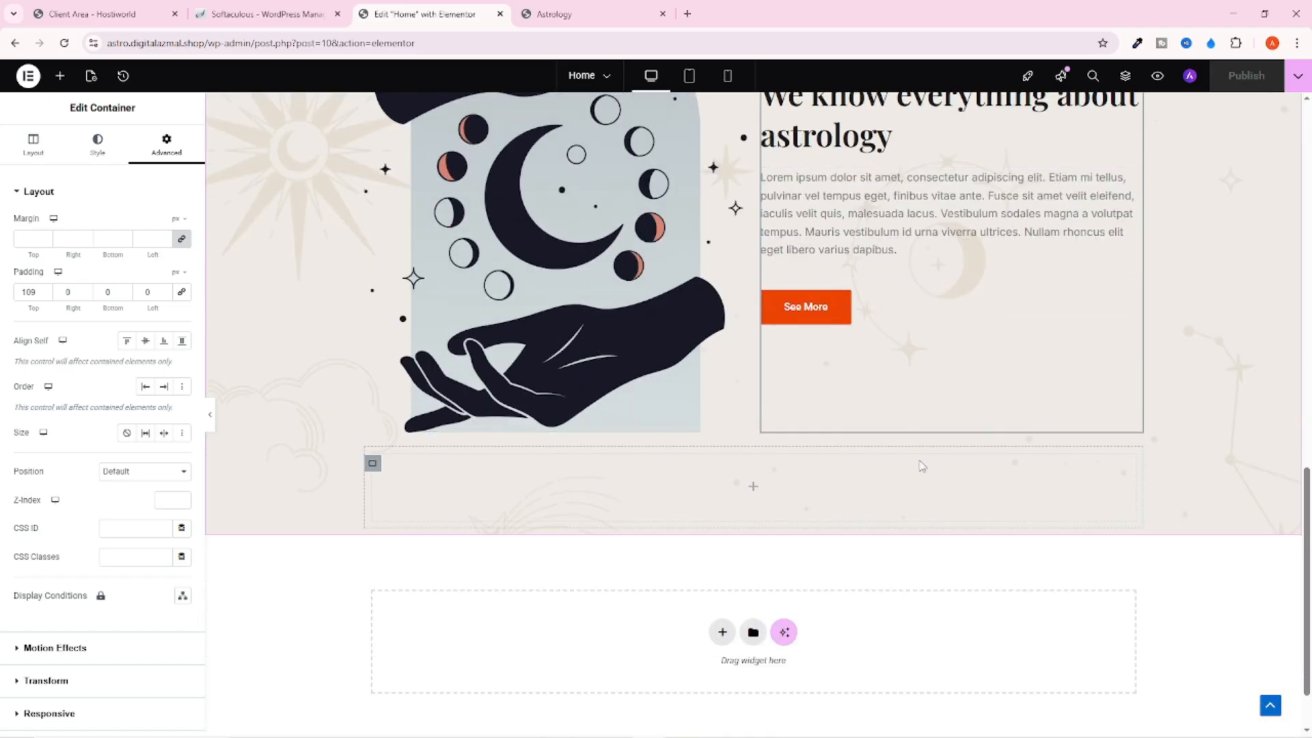
pyautogui.scroll(4, 877, 372)
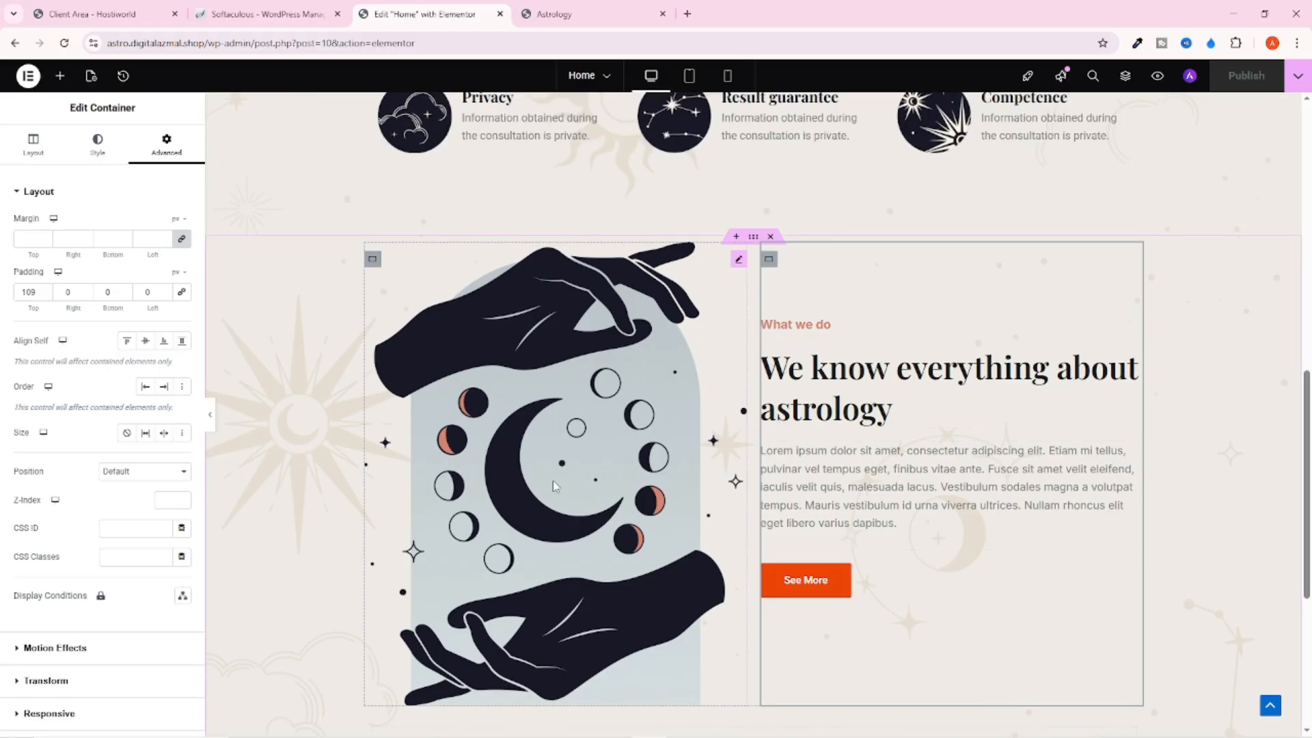
pyautogui.click(754, 238)
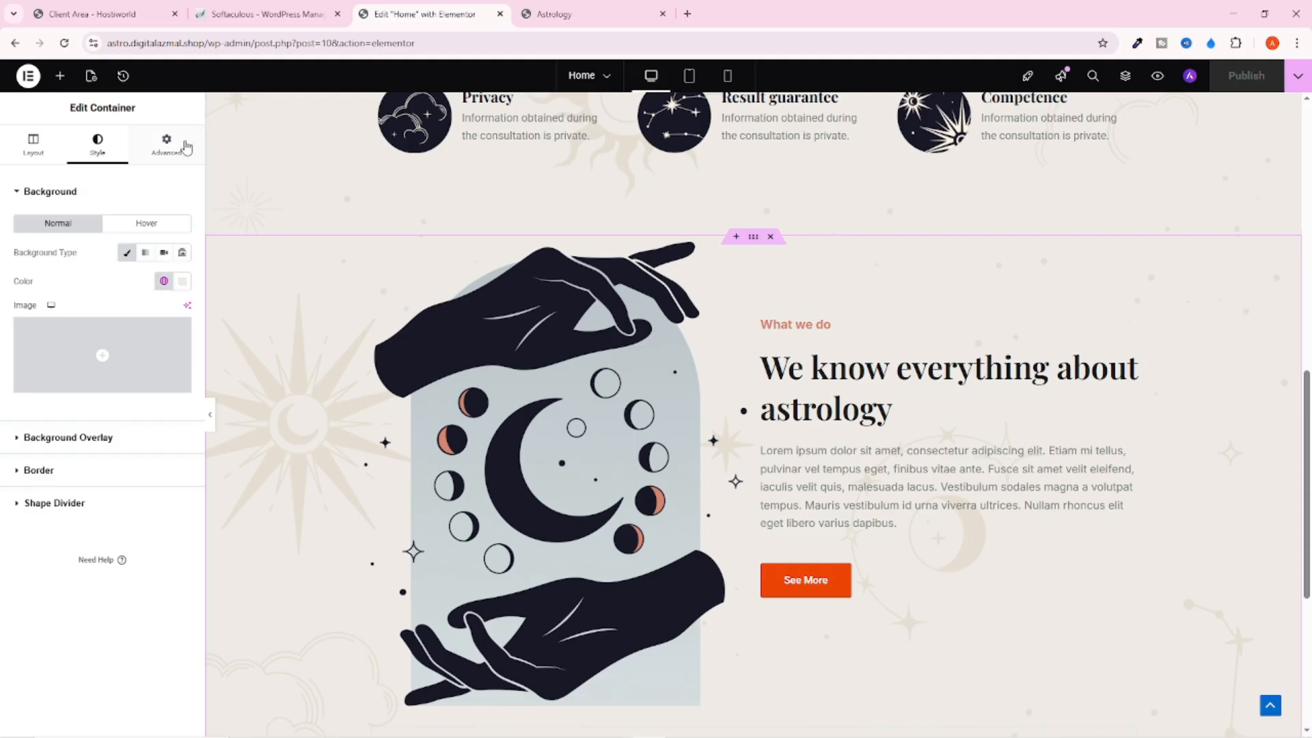
pyautogui.click(166, 144)
pyautogui.click(181, 292)
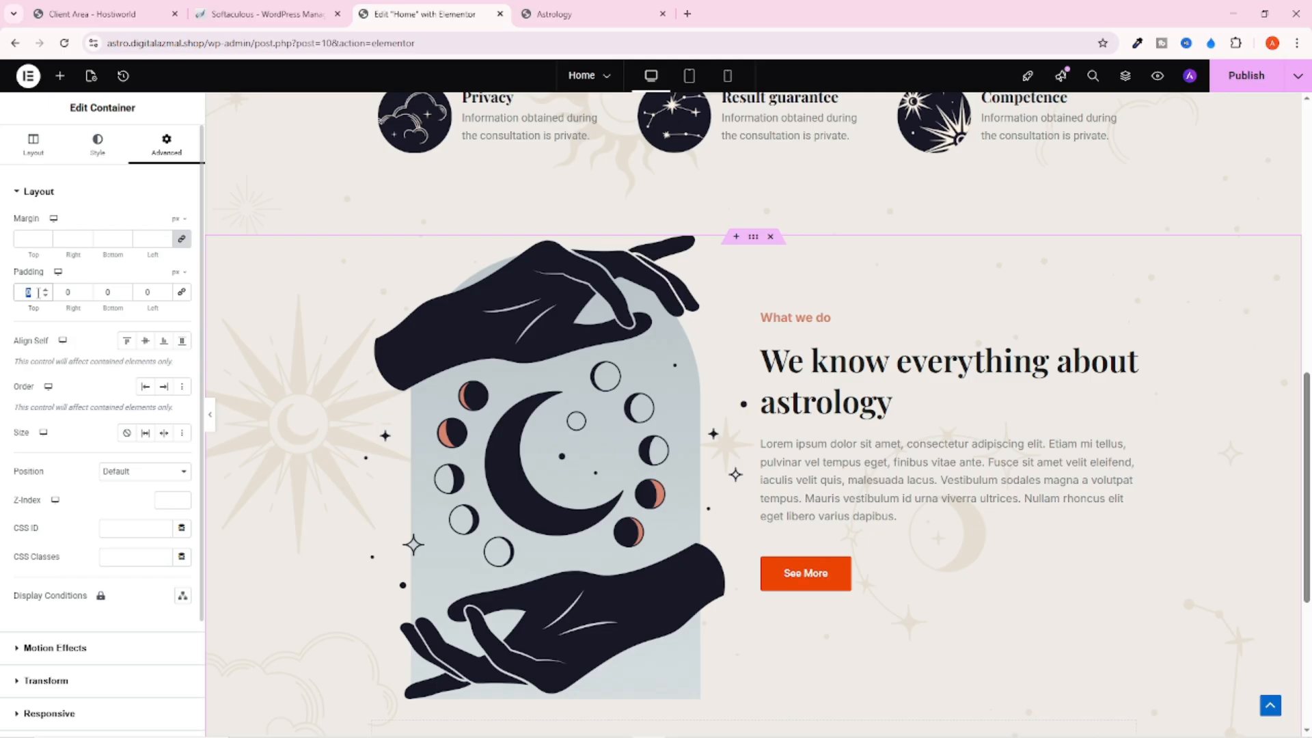
pyautogui.write('80')
pyautogui.click(116, 293)
pyautogui.write('80')
pyautogui.scroll(-4, 582, 328)
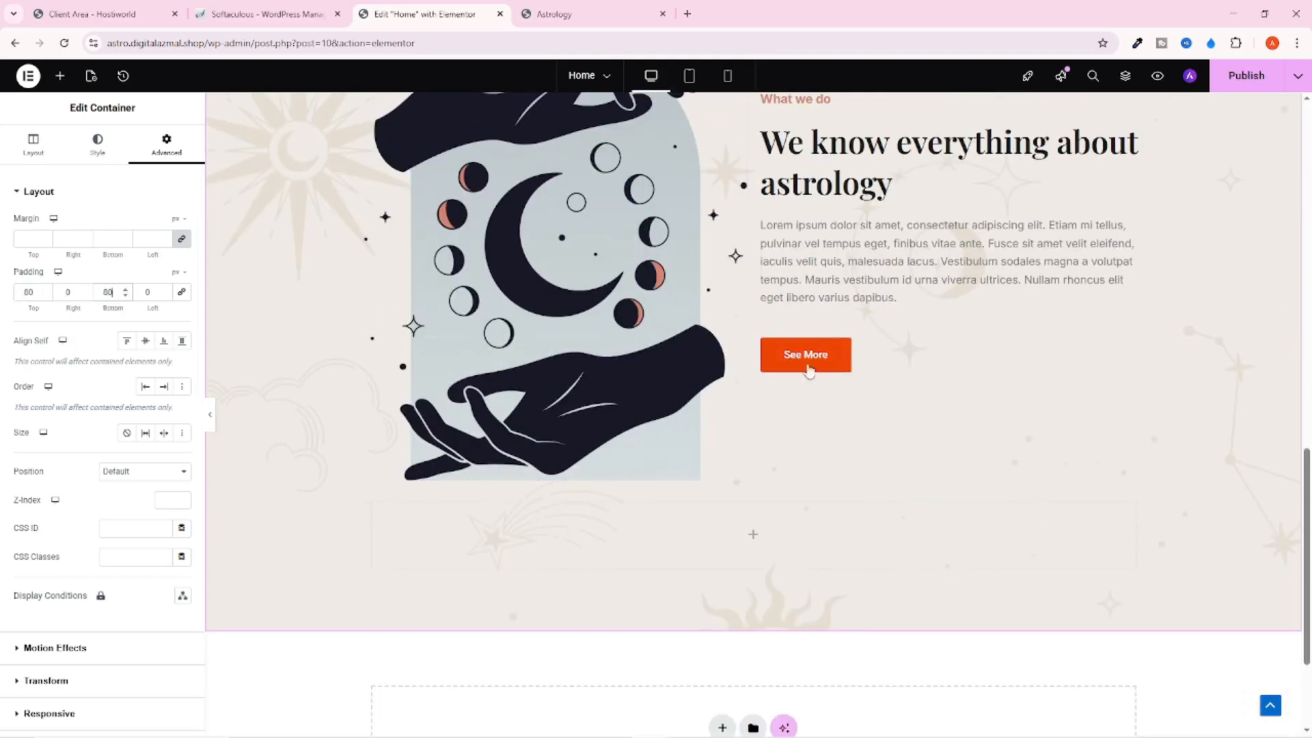
pyautogui.scroll(4, 879, 398)
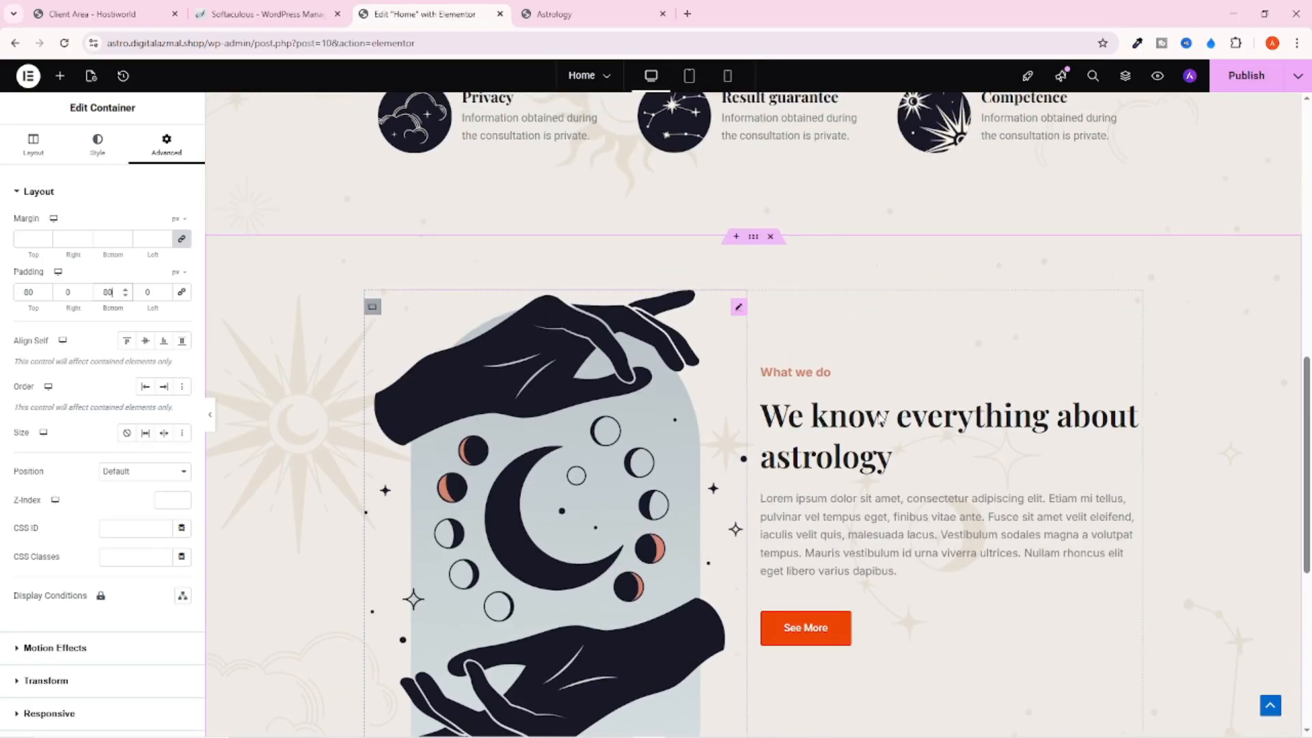
pyautogui.scroll(-3, 881, 417)
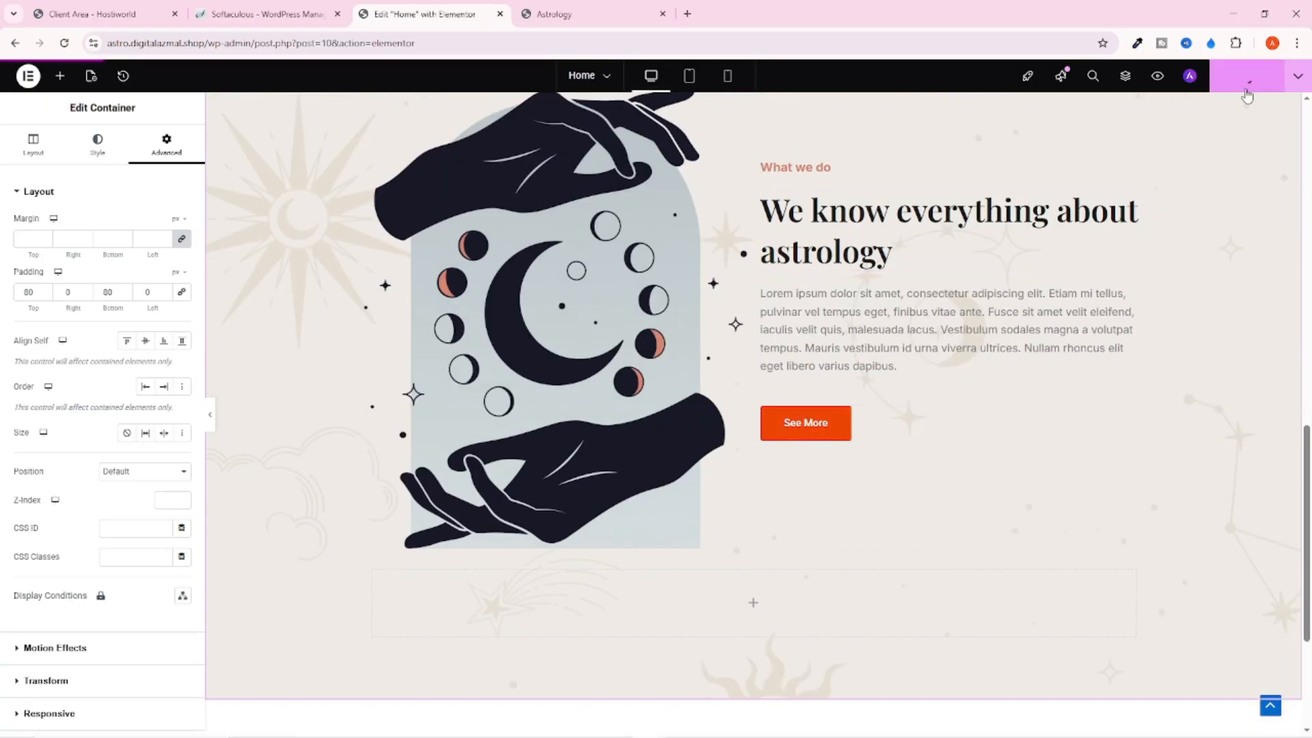
pyautogui.scroll(2, 1134, 301)
pyautogui.scroll(-4, 583, 468)
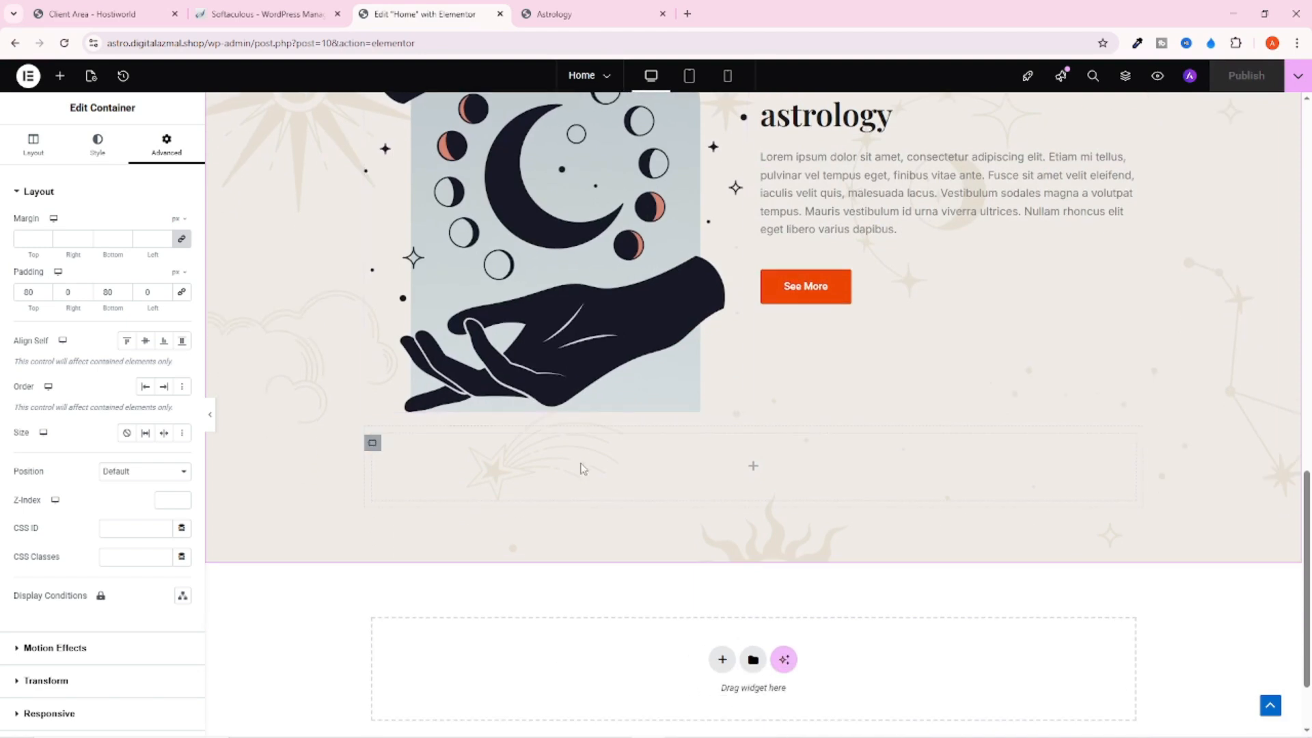
# Examine the sliding row of zodiac images below the hands section on the reference site
pyautogui.click(554, 13)
pyautogui.scroll(-5, 736, 336)
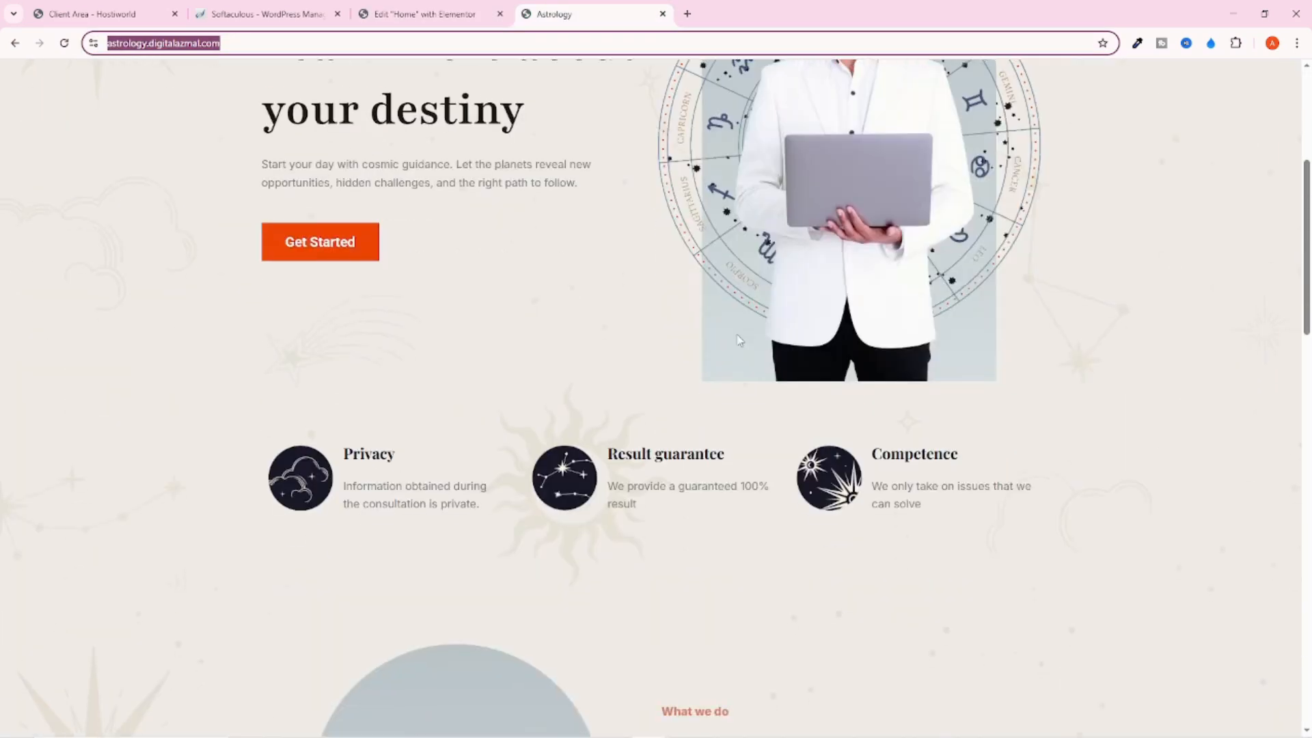
pyautogui.scroll(-11, 737, 339)
pyautogui.click(694, 316)
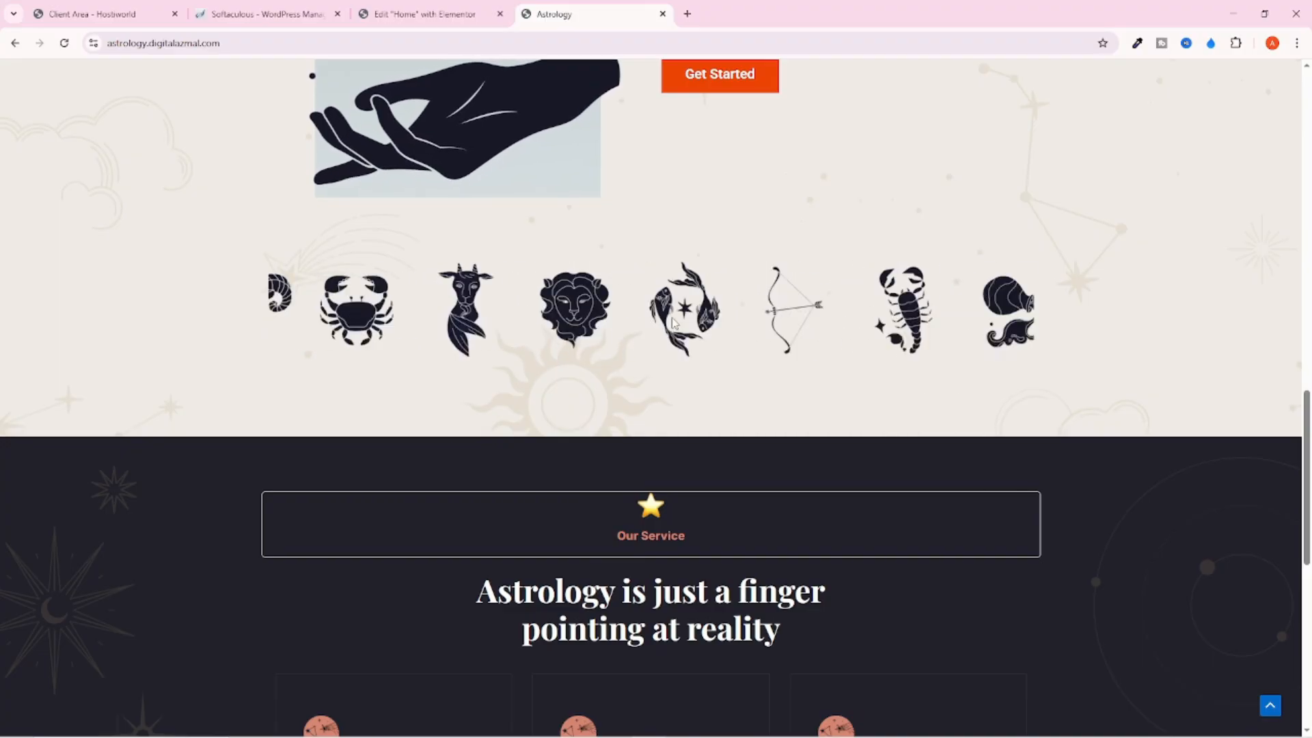
pyautogui.moveTo(854, 242); pyautogui.dragTo(608, 307)
pyautogui.click(941, 248)
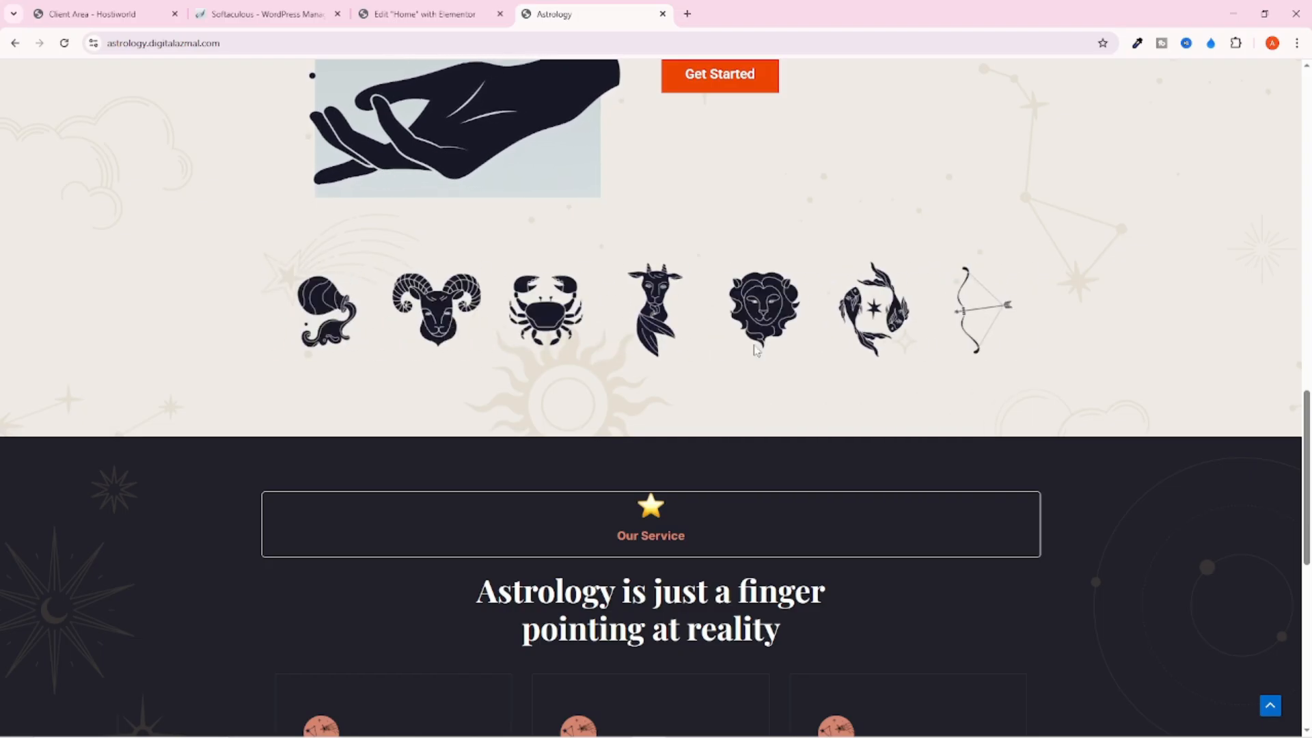
# Add an Image Carousel widget to the empty container below the hands image and text columns in the Elementor editor
pyautogui.click(437, 14)
pyautogui.scroll(-2, 767, 393)
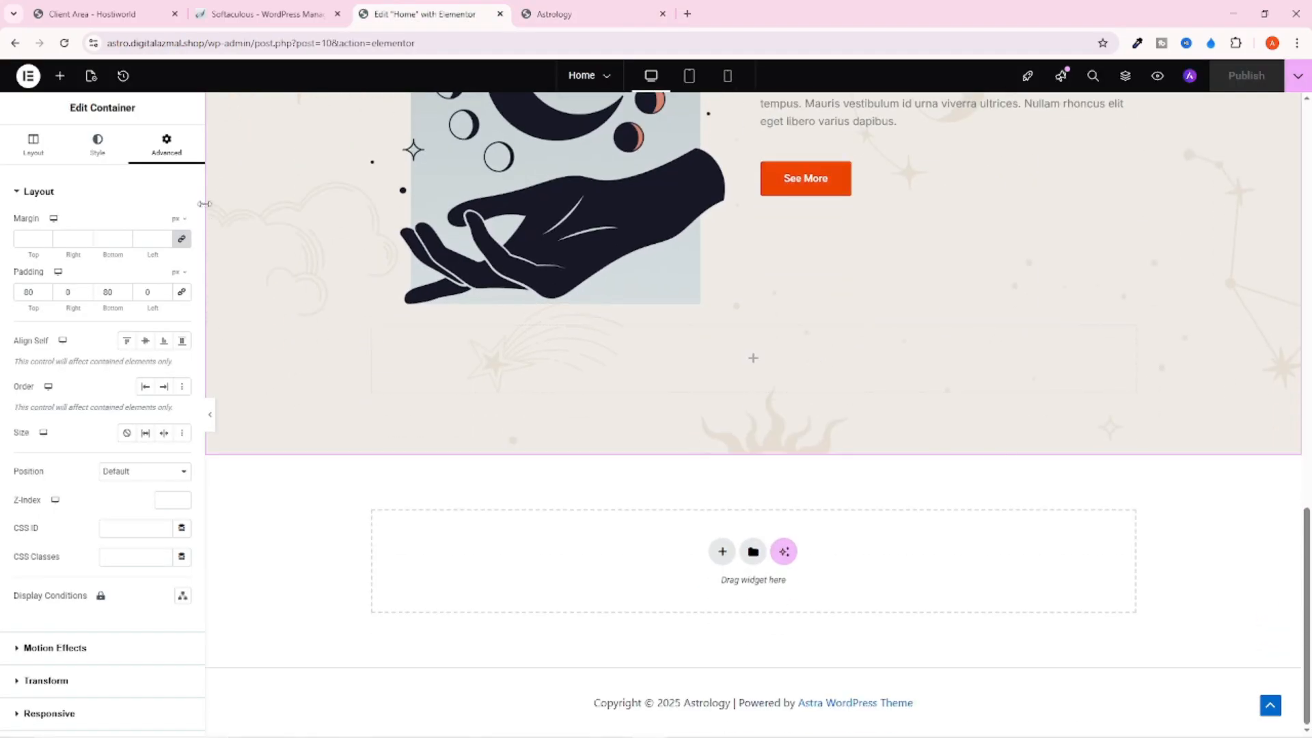
pyautogui.click(59, 75)
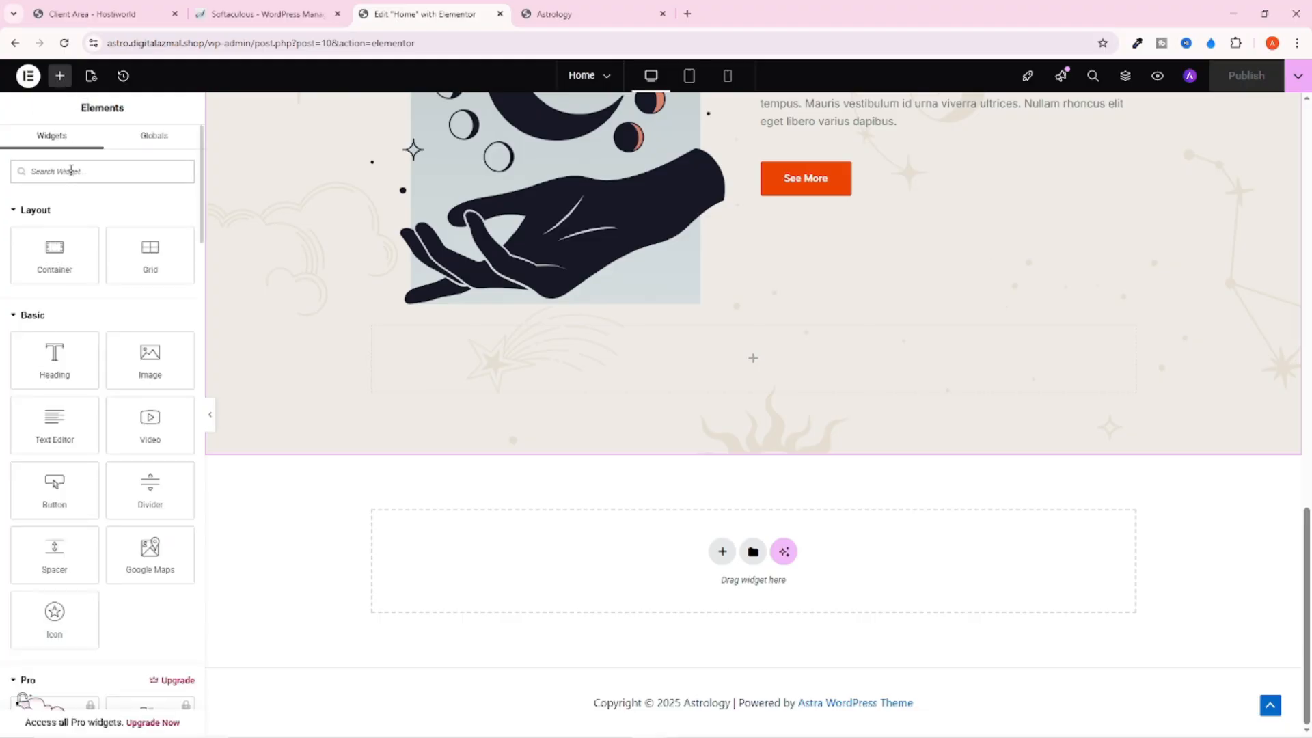
pyautogui.click(71, 170)
pyautogui.write('sli')
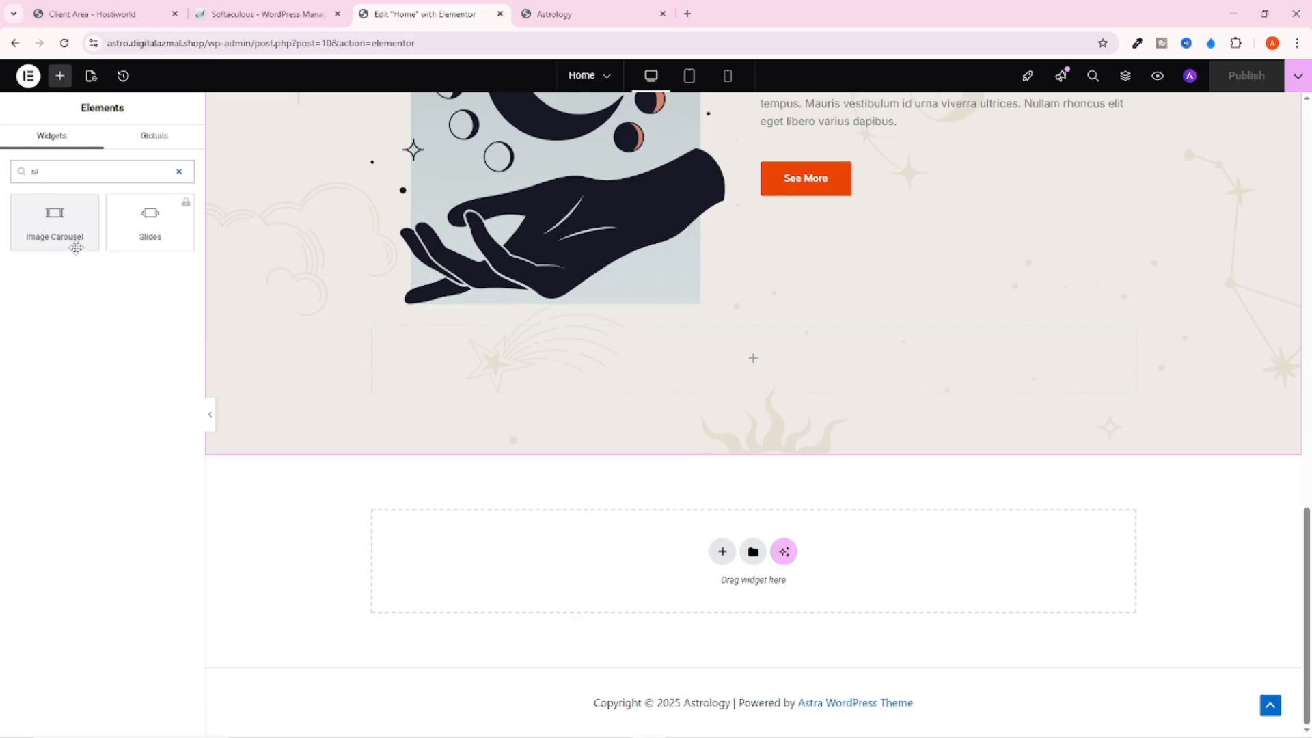
pyautogui.moveTo(53, 223); pyautogui.dragTo(683, 362)
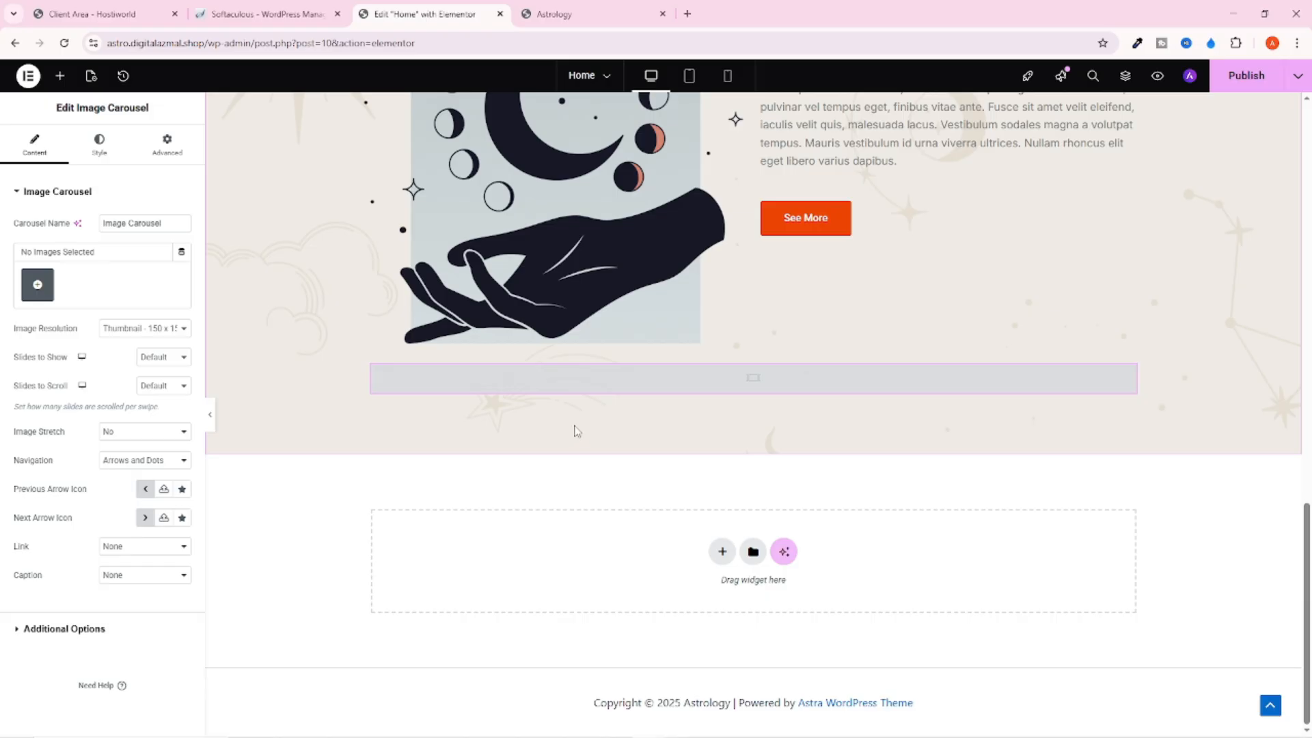
# Upload the twelve 300x300 zodiac sign images from the 2nd Practice folder and insert them as the image carousel's gallery
pyautogui.click(587, 14)
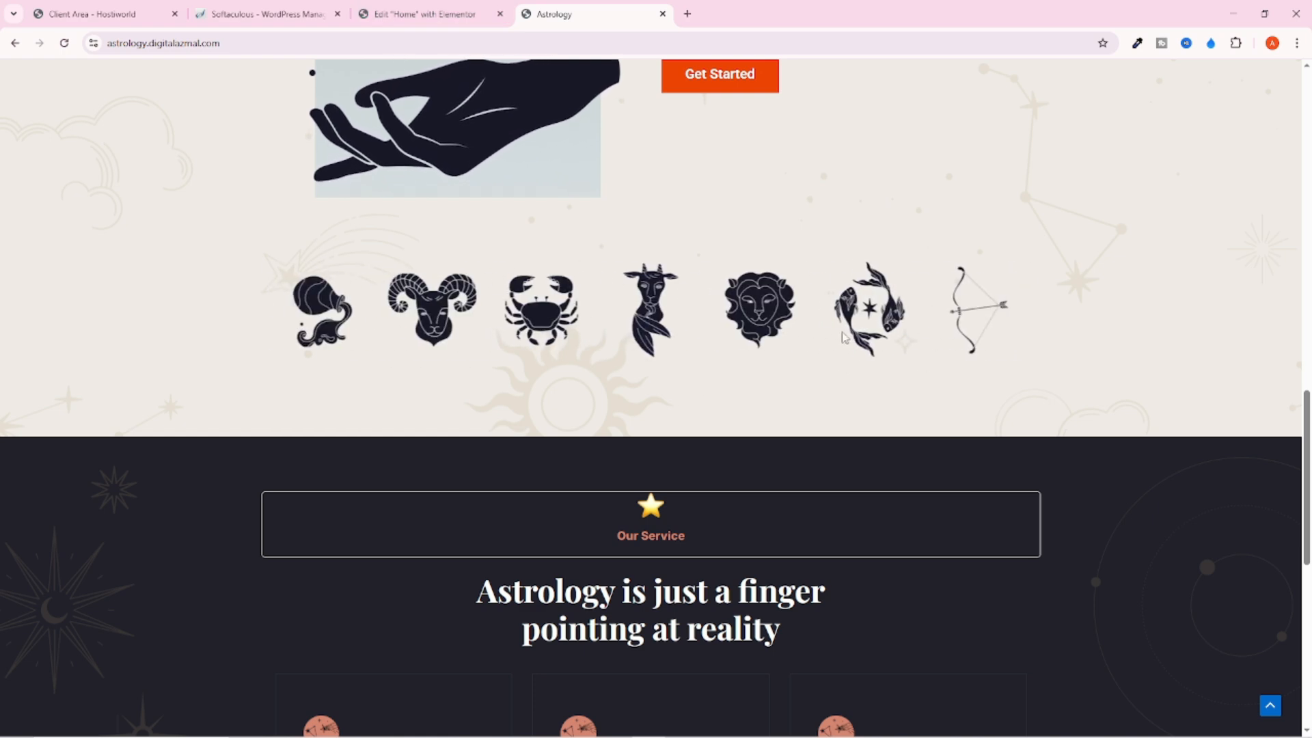
pyautogui.click(416, 15)
pyautogui.click(37, 283)
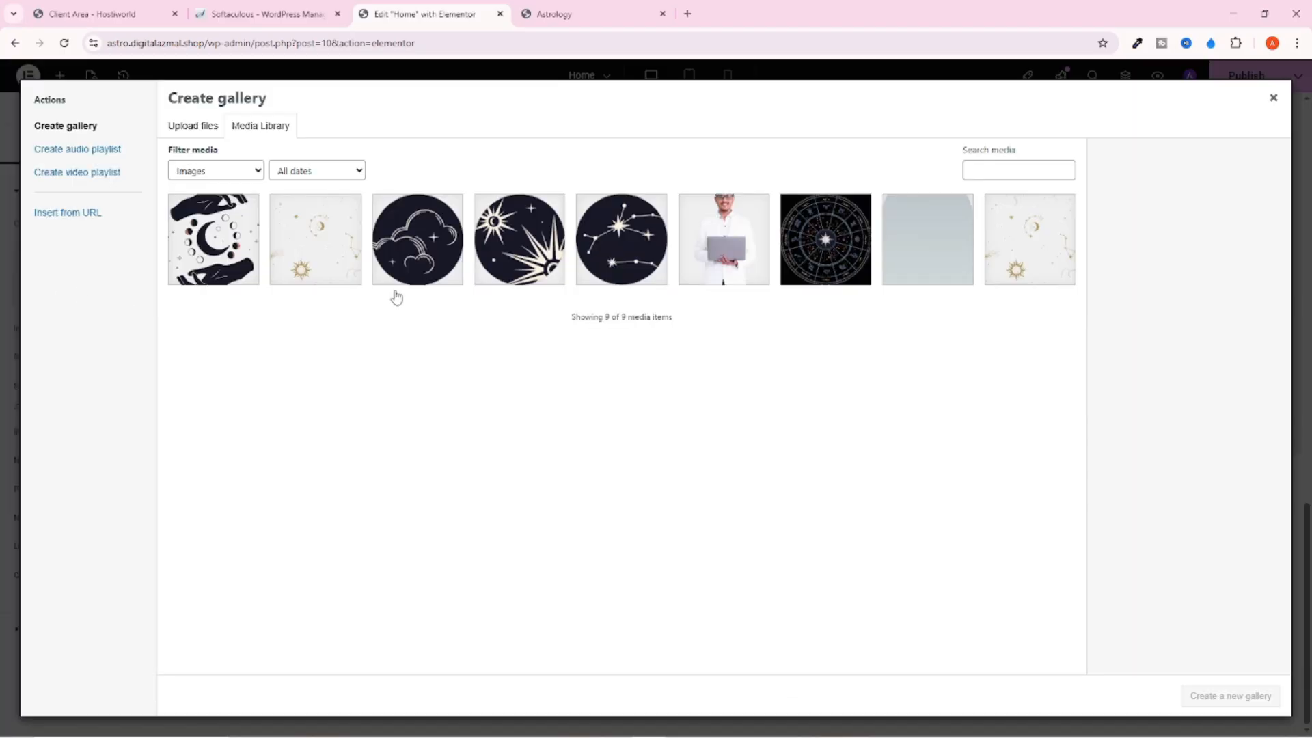
pyautogui.click(196, 126)
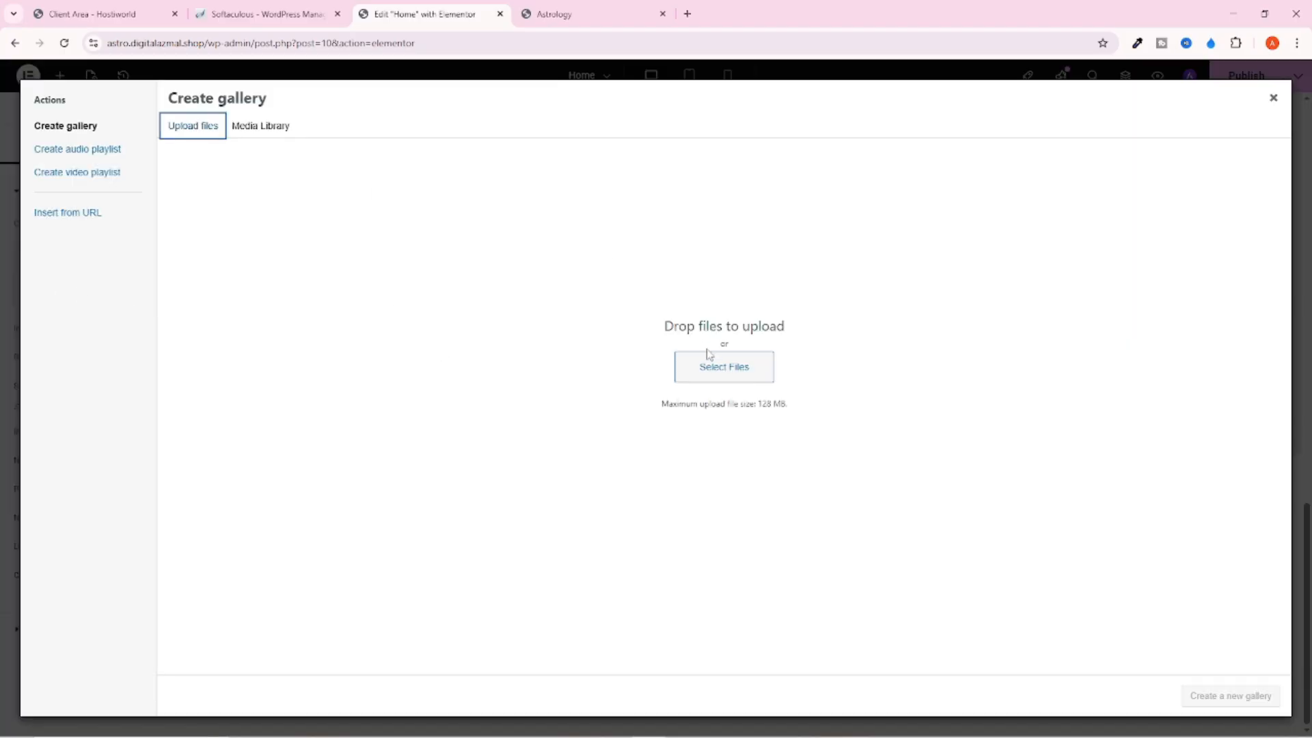
pyautogui.click(707, 366)
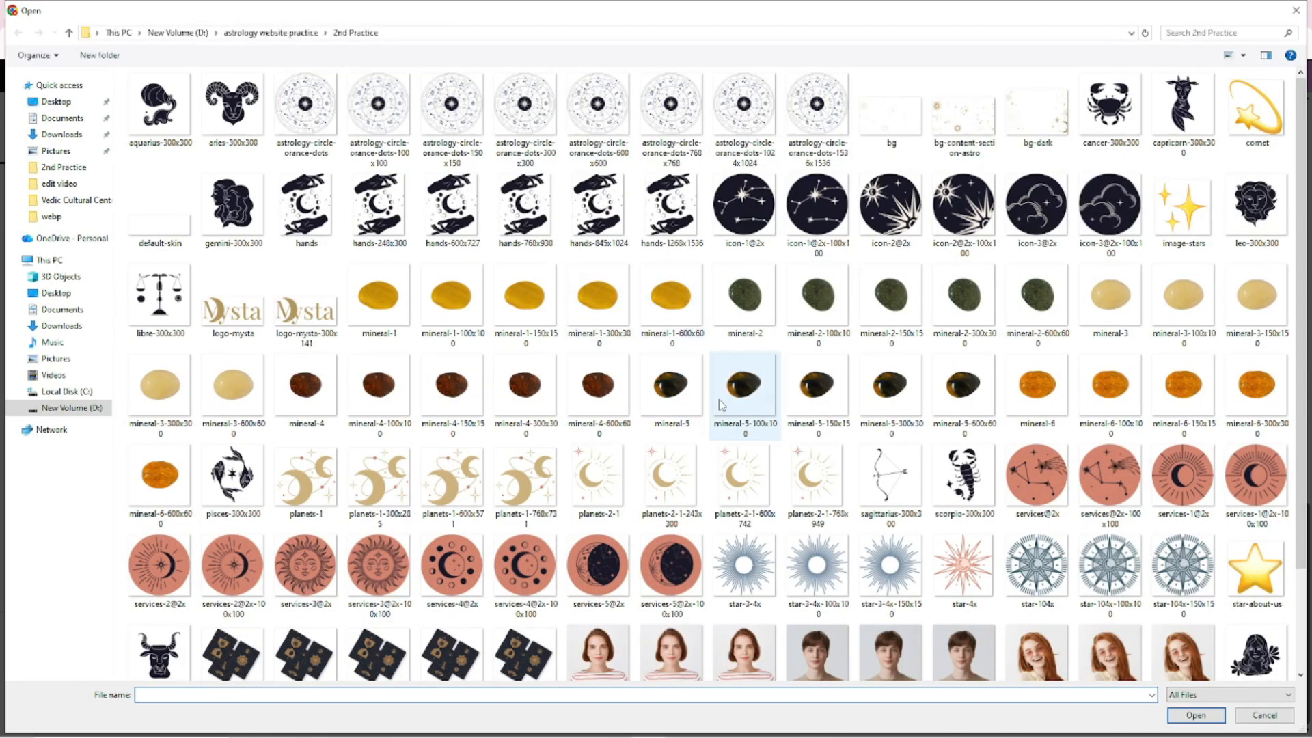
pyautogui.click(158, 113)
pyautogui.keyDown('ctrl'); pyautogui.click(253, 134); pyautogui.keyUp('ctrl')
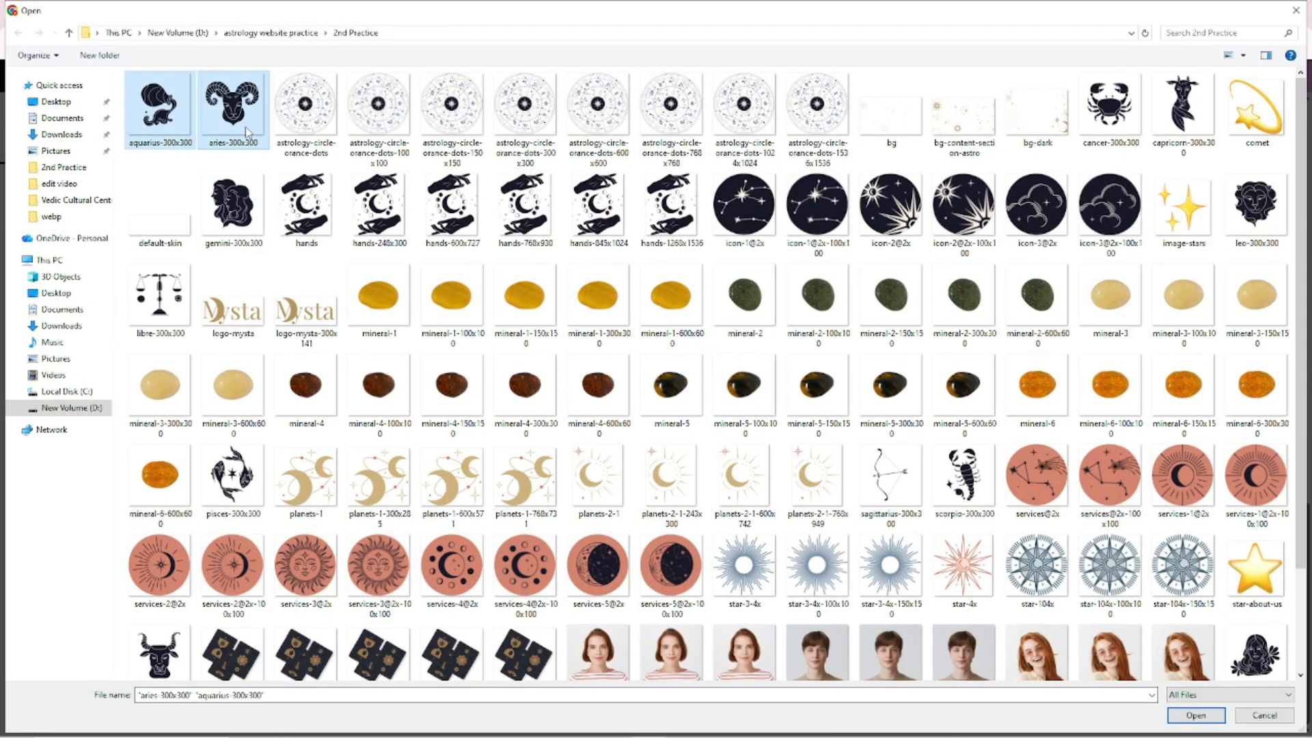
pyautogui.keyDown('ctrl'); pyautogui.click(1105, 127); pyautogui.keyUp('ctrl')
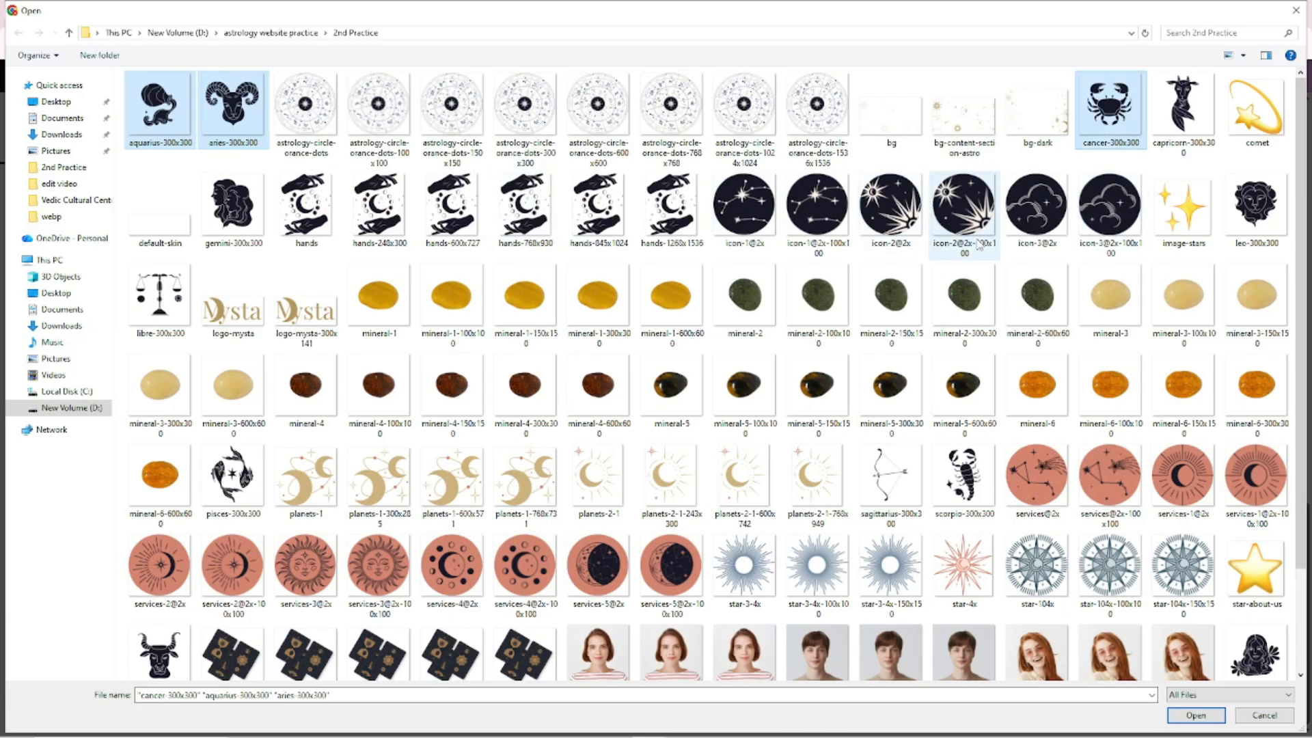
pyautogui.keyDown('ctrl'); pyautogui.click(1182, 106); pyautogui.keyUp('ctrl')
pyautogui.keyDown('ctrl'); pyautogui.click(1270, 212); pyautogui.keyUp('ctrl')
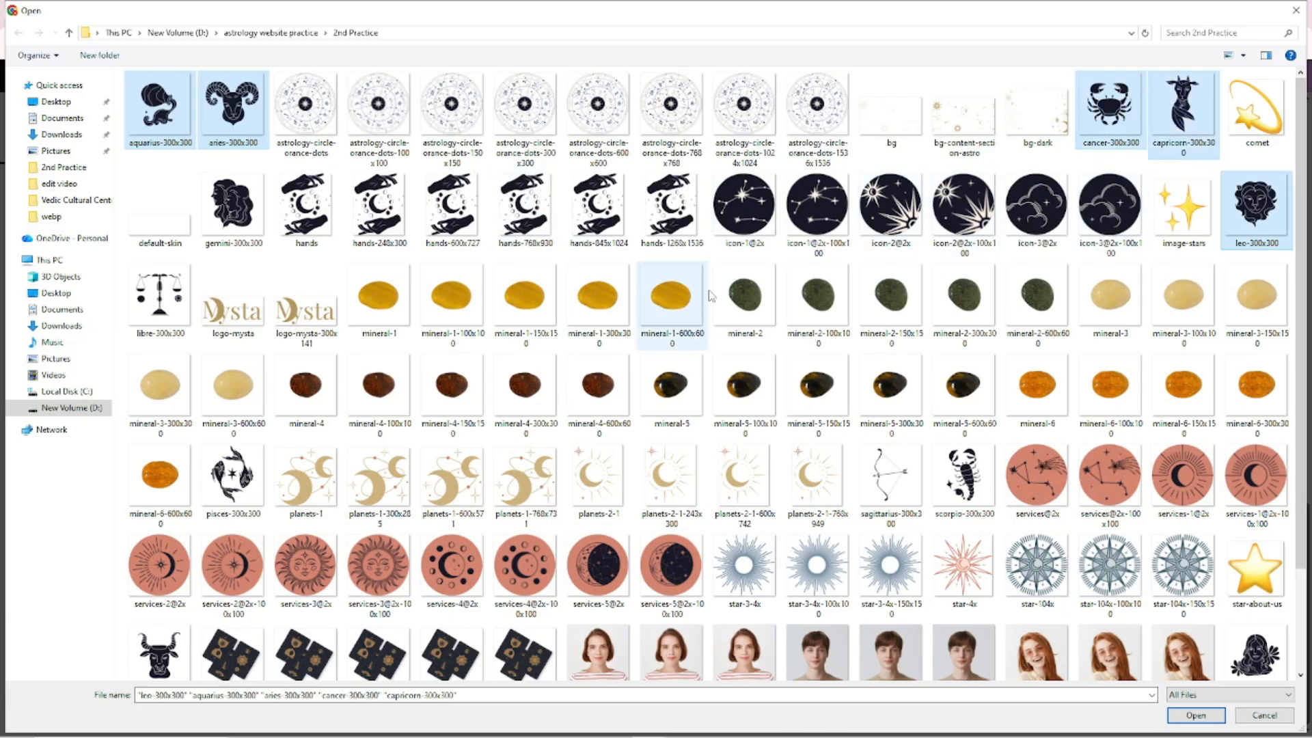
pyautogui.keyDown('ctrl'); pyautogui.click(146, 299); pyautogui.keyUp('ctrl')
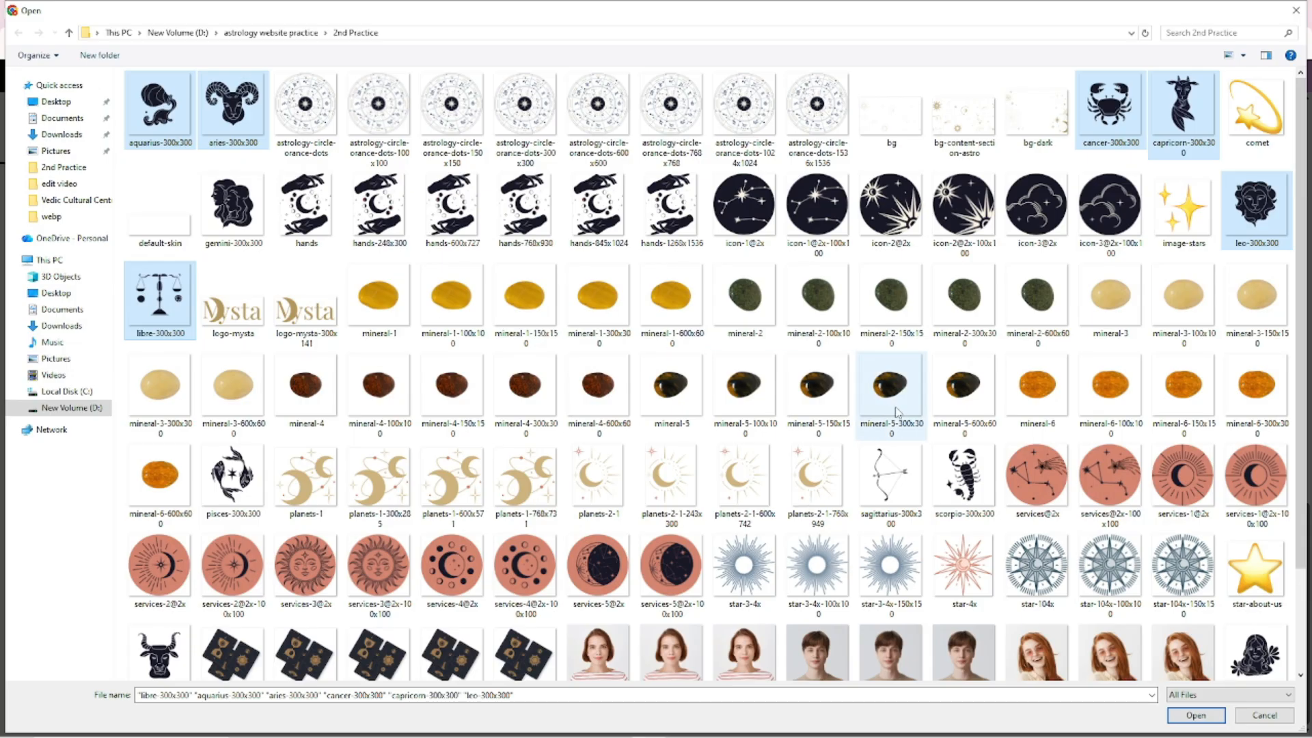
pyautogui.keyDown('ctrl'); pyautogui.click(888, 478); pyautogui.keyUp('ctrl')
pyautogui.keyDown('ctrl'); pyautogui.click(943, 467); pyautogui.keyUp('ctrl')
pyautogui.keyDown('ctrl'); pyautogui.click(233, 478); pyautogui.keyUp('ctrl')
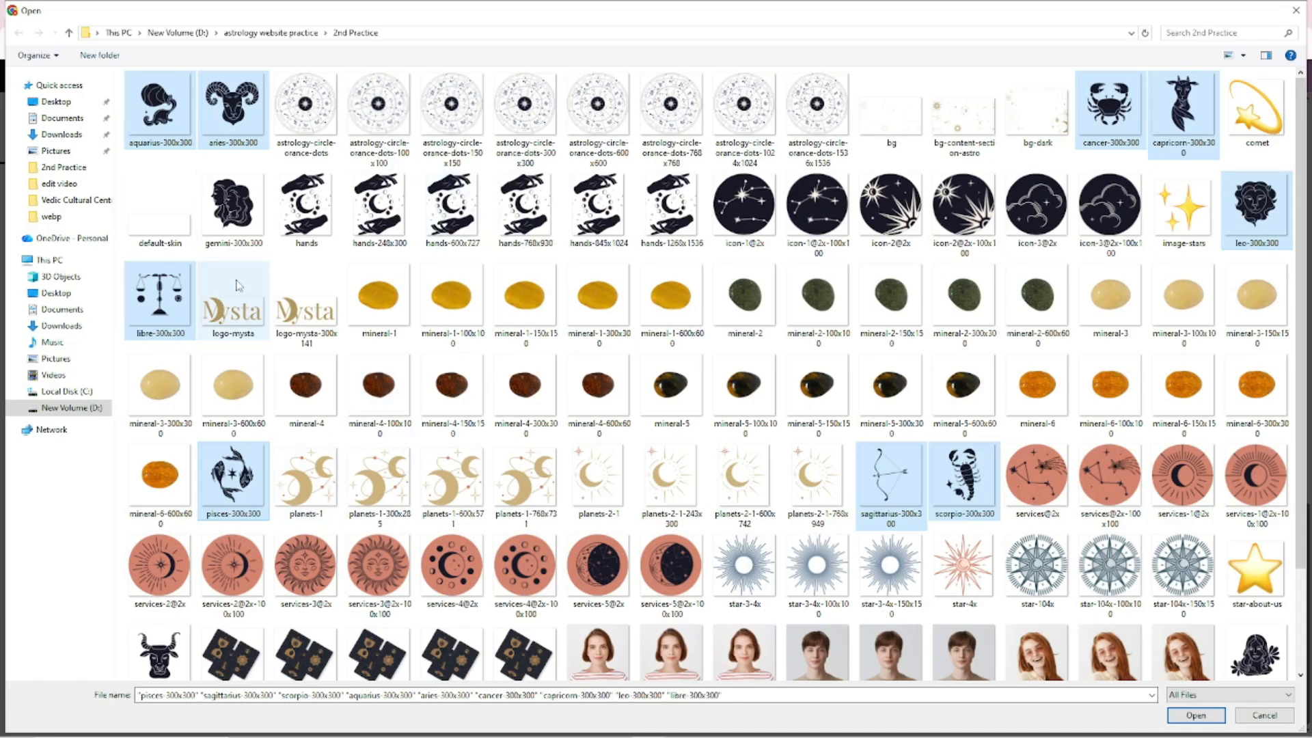
pyautogui.keyDown('ctrl'); pyautogui.click(229, 213); pyautogui.keyUp('ctrl')
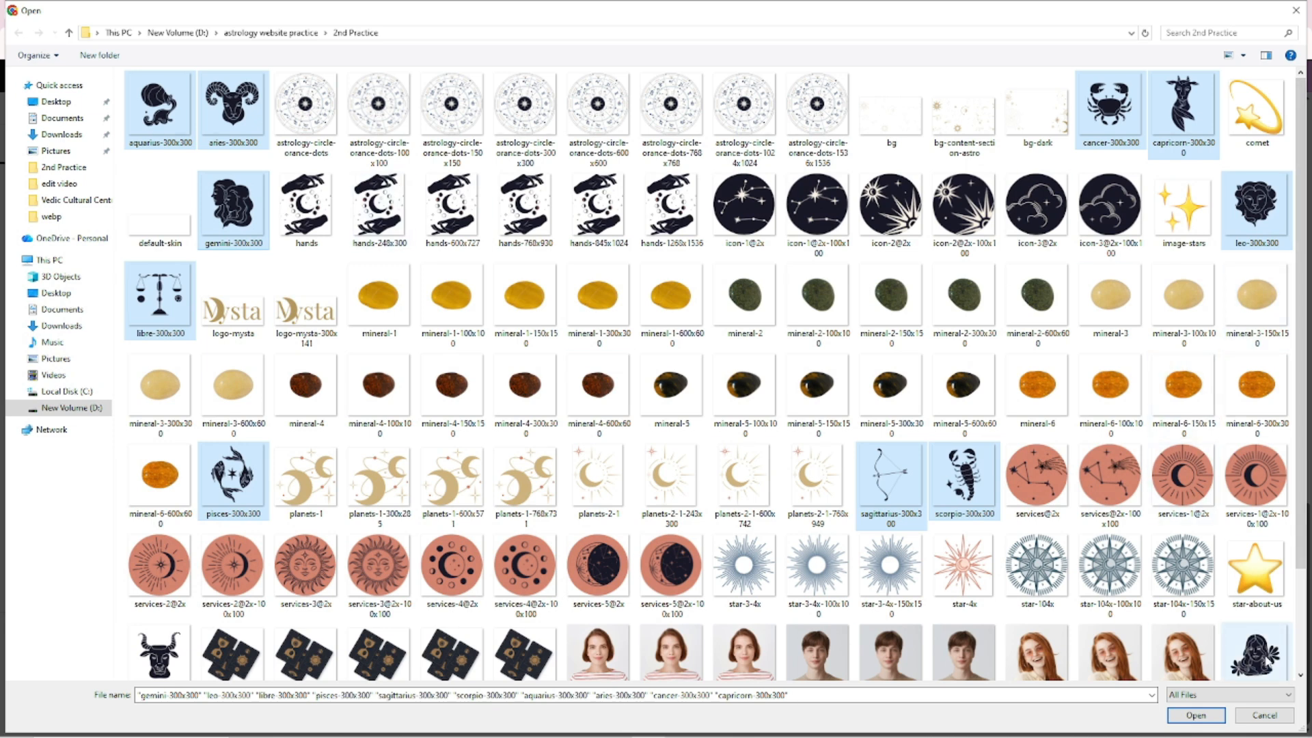
pyautogui.keyDown('ctrl'); pyautogui.click(1257, 660); pyautogui.keyUp('ctrl')
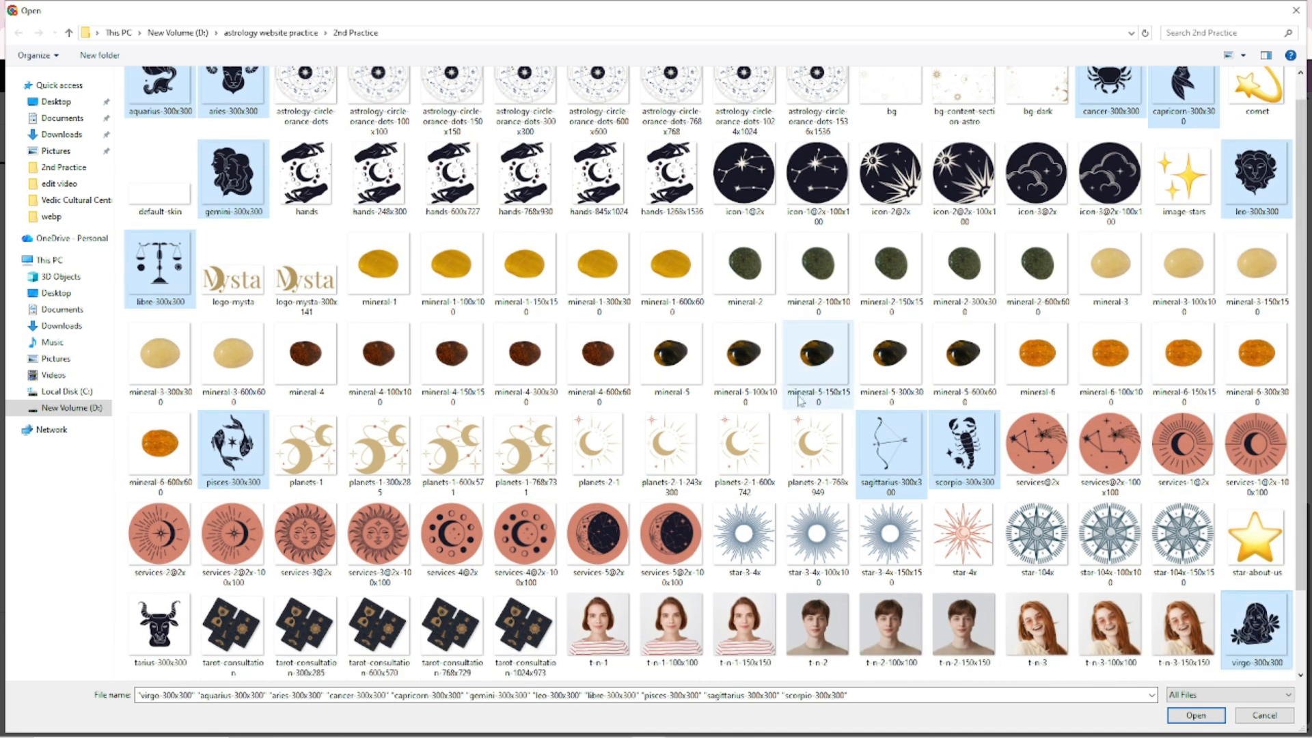
pyautogui.scroll(1, 1127, 287)
pyautogui.scroll(-3, 847, 250)
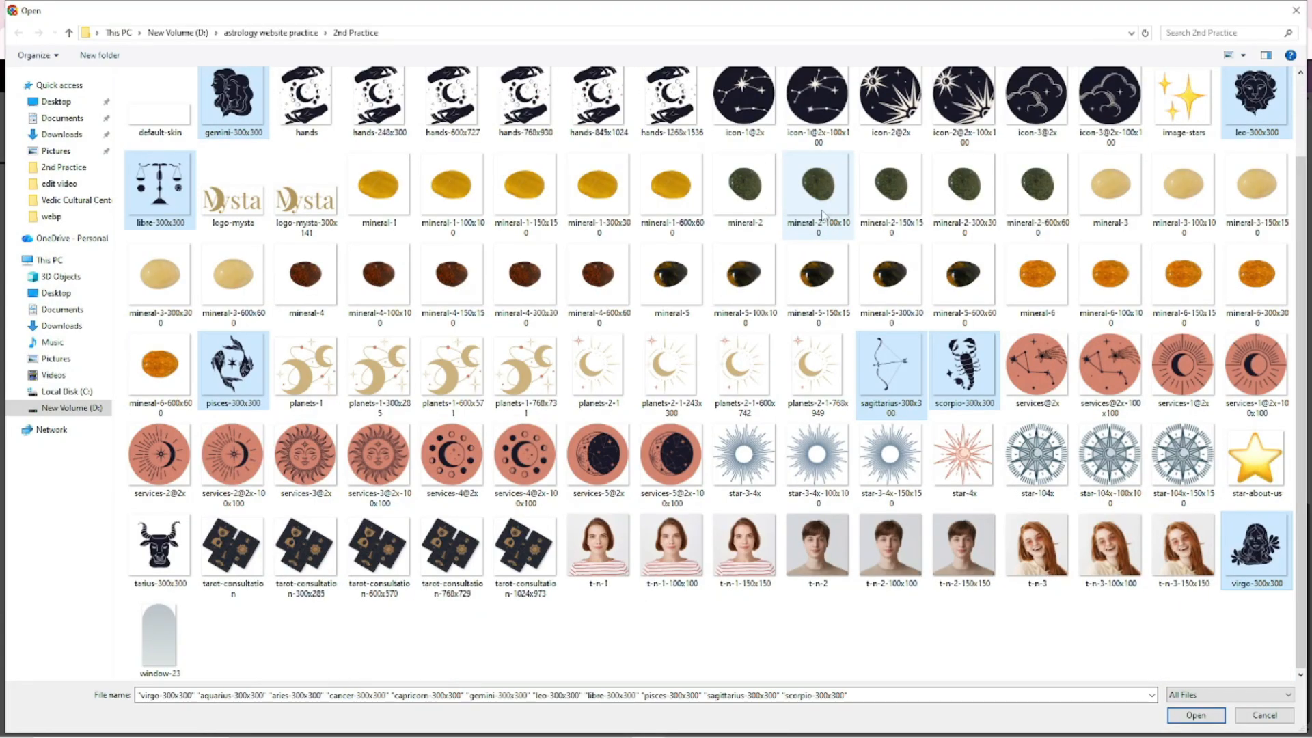
pyautogui.scroll(3, 849, 247)
pyautogui.scroll(-3, 849, 248)
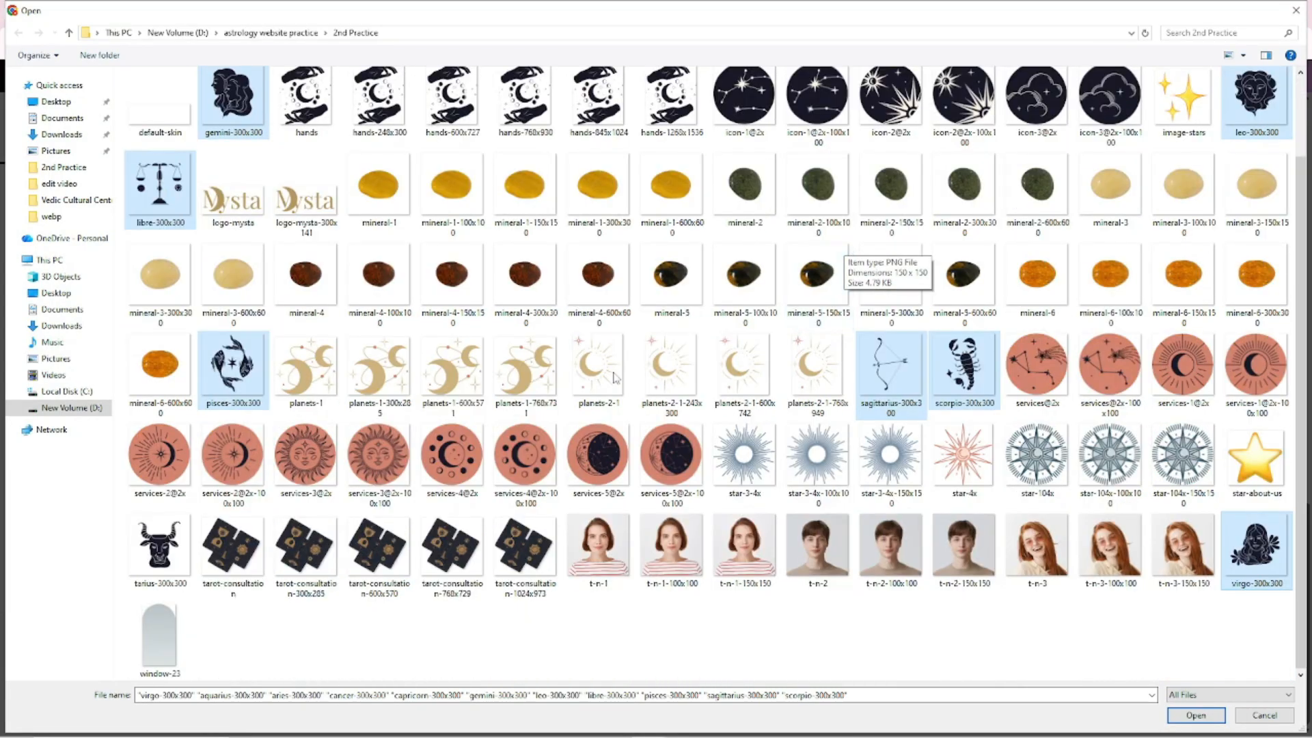
pyautogui.keyDown('ctrl'); pyautogui.click(160, 550); pyautogui.keyUp('ctrl')
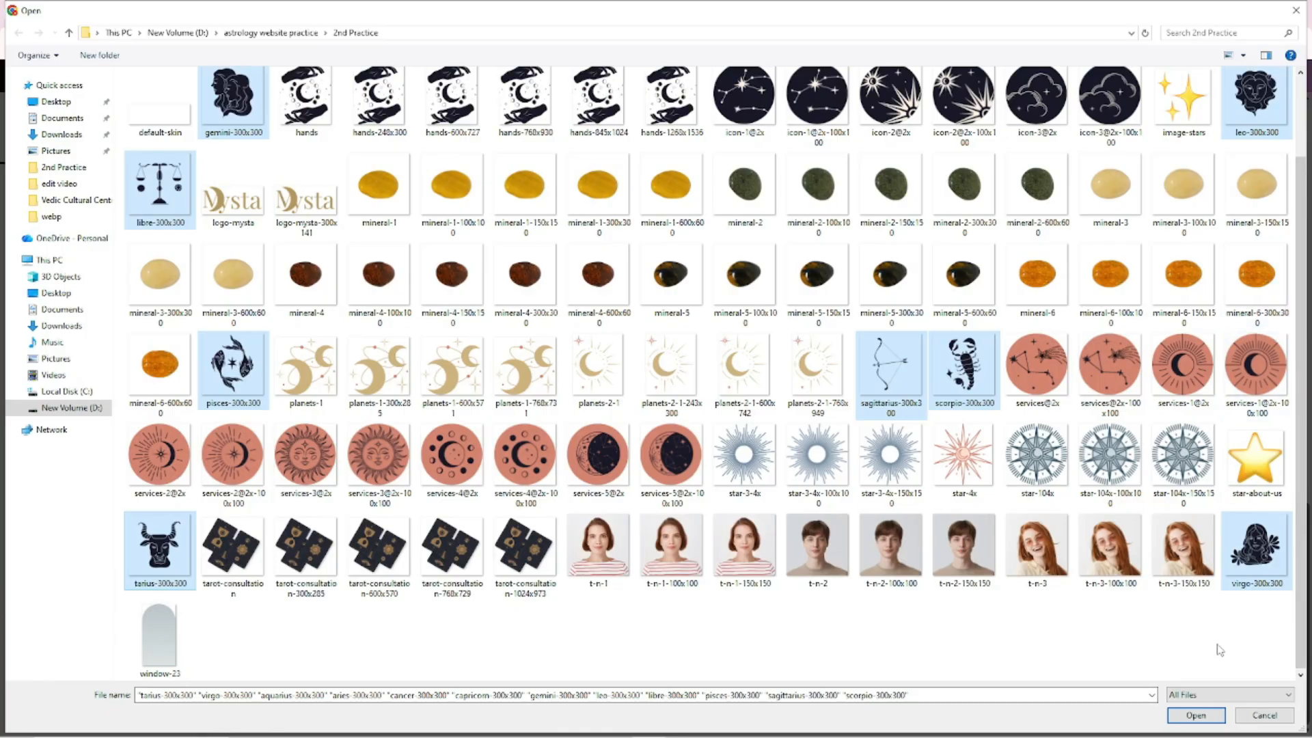
pyautogui.click(1195, 714)
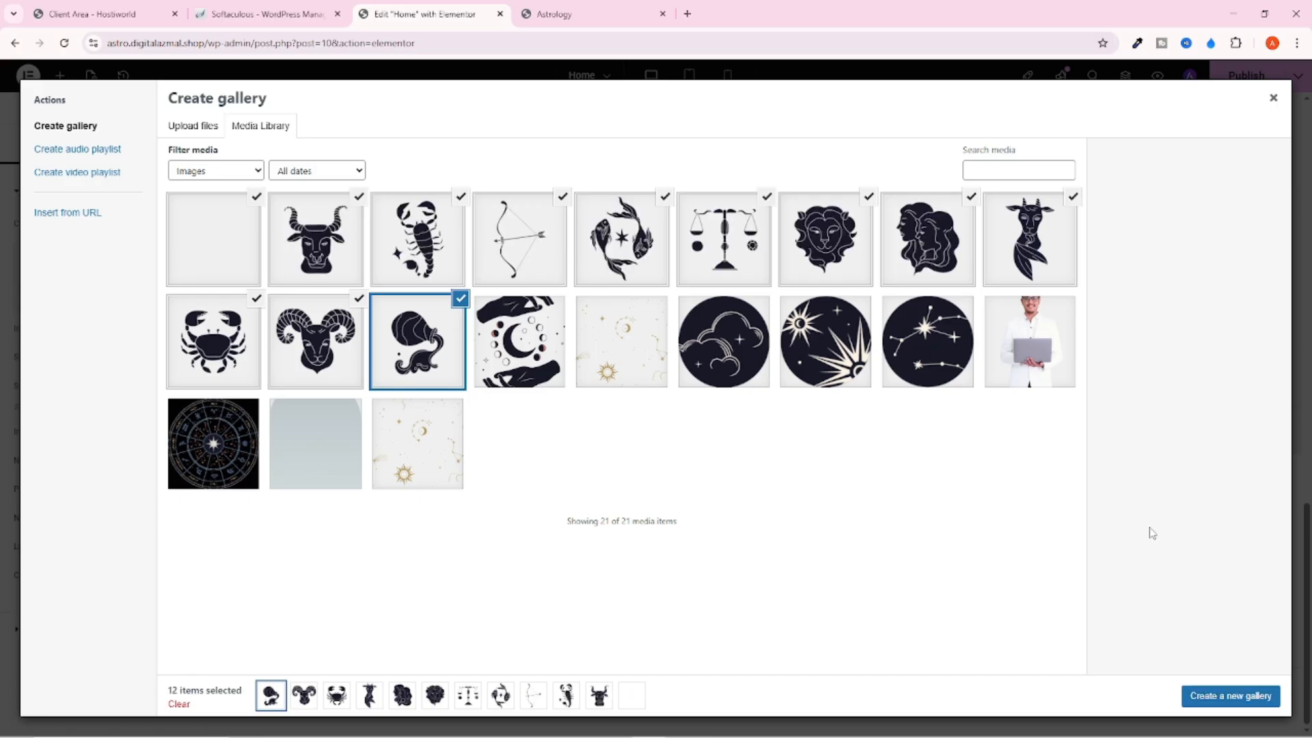
pyautogui.click(1215, 699)
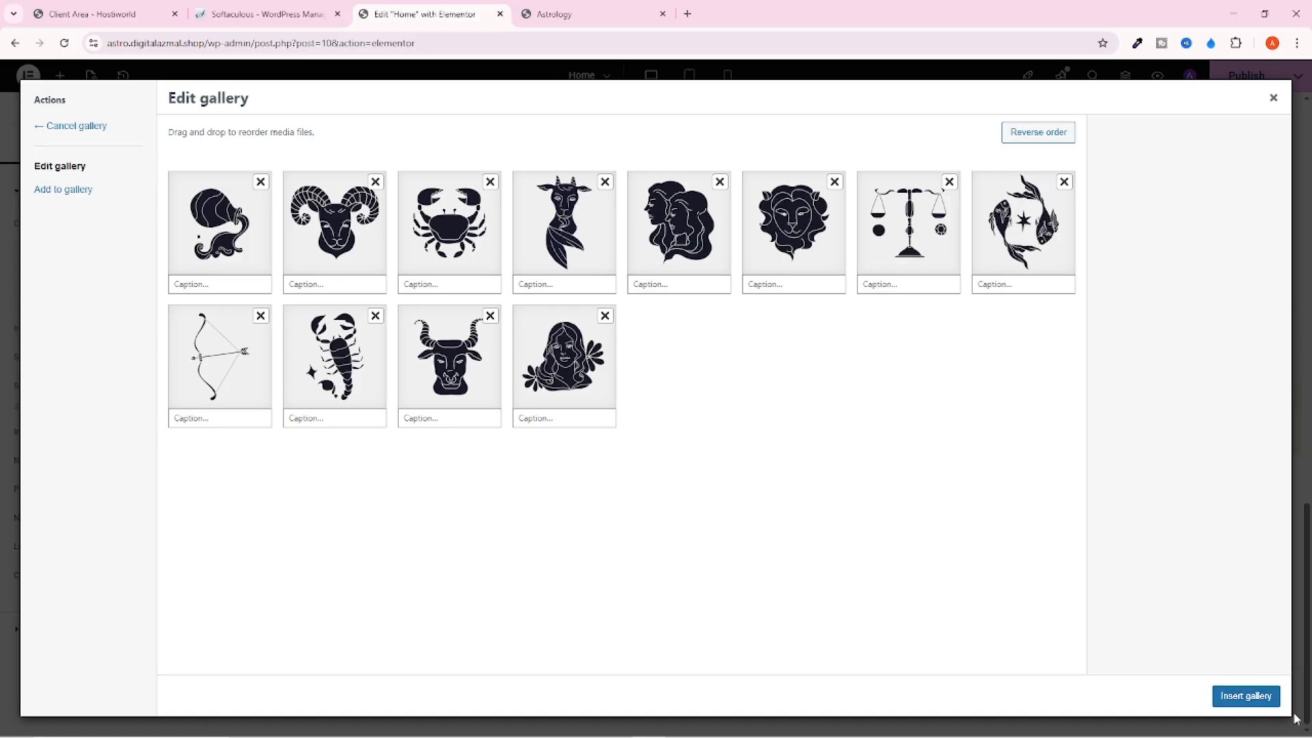
pyautogui.click(1245, 697)
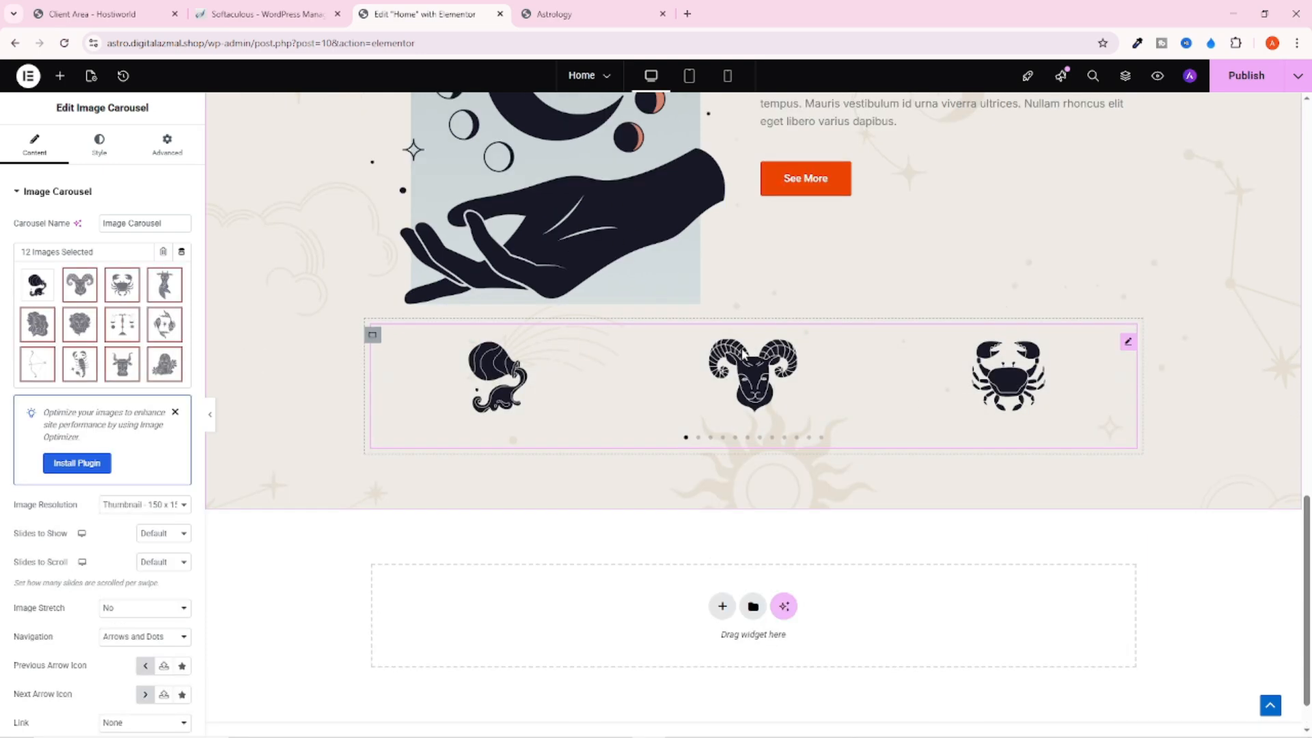
# Set the zodiac image carousel to show 7 slides at once and compare the row with the reference site
pyautogui.scroll(-2, 54, 465)
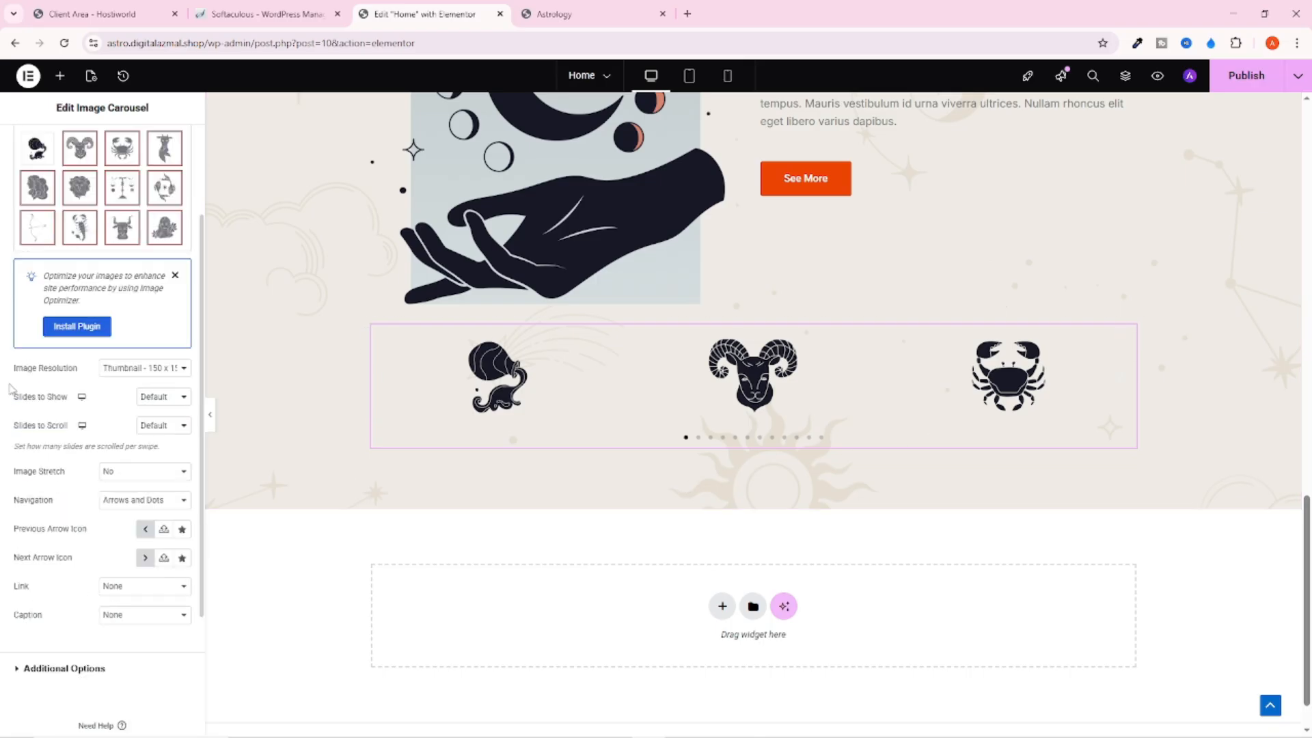
pyautogui.moveTo(11, 374); pyautogui.dragTo(72, 374)
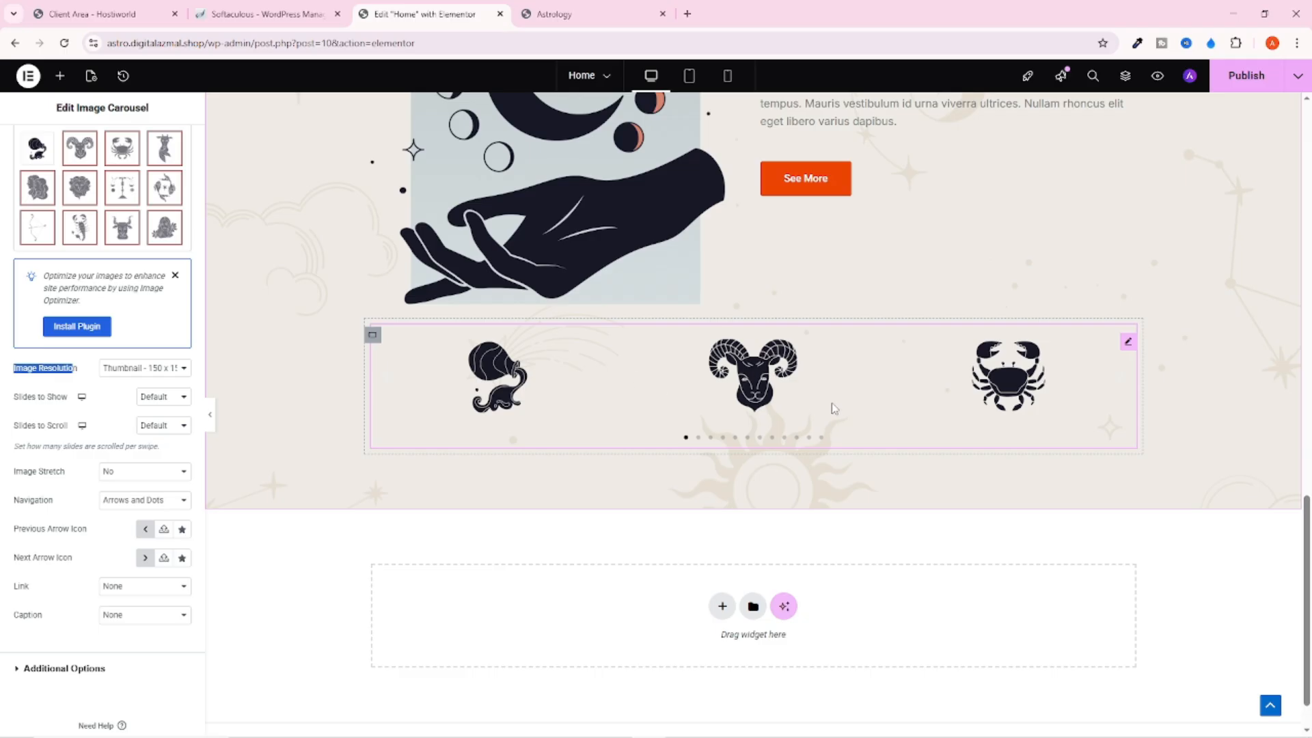
pyautogui.click(137, 369)
pyautogui.click(137, 369)
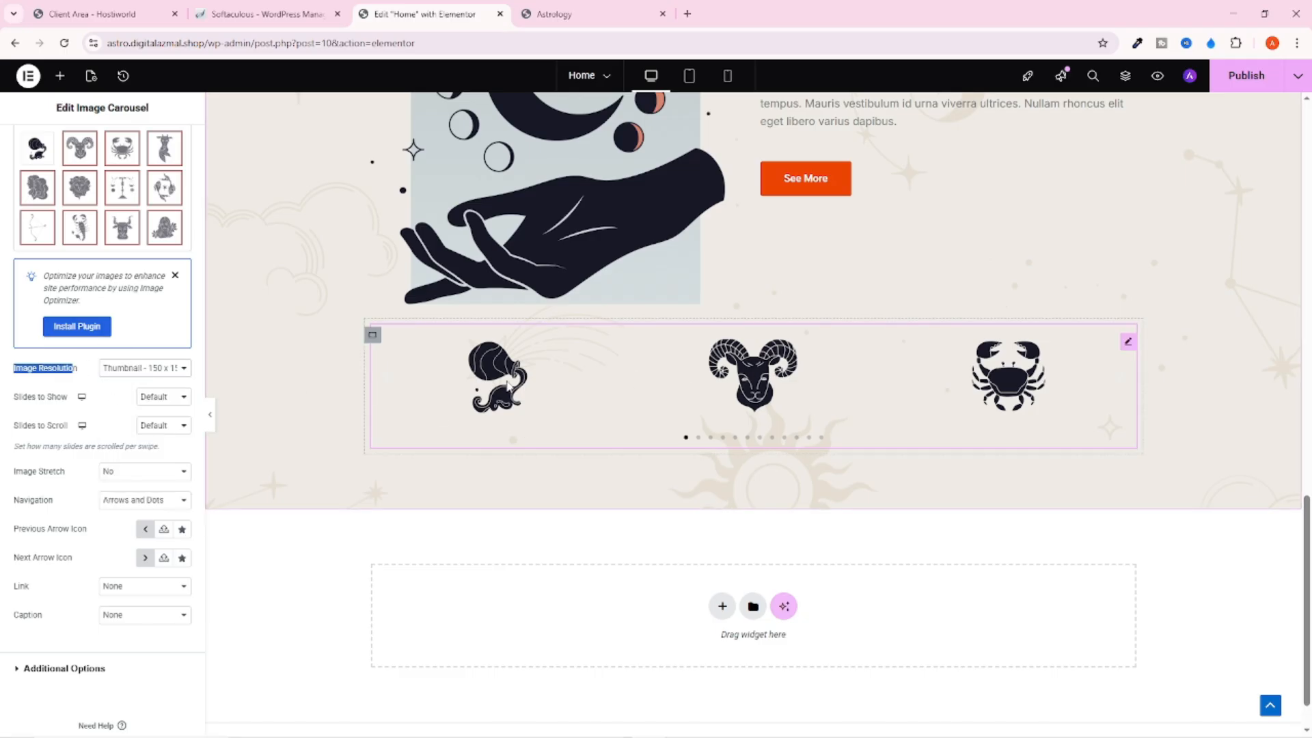
pyautogui.moveTo(11, 403); pyautogui.dragTo(67, 413)
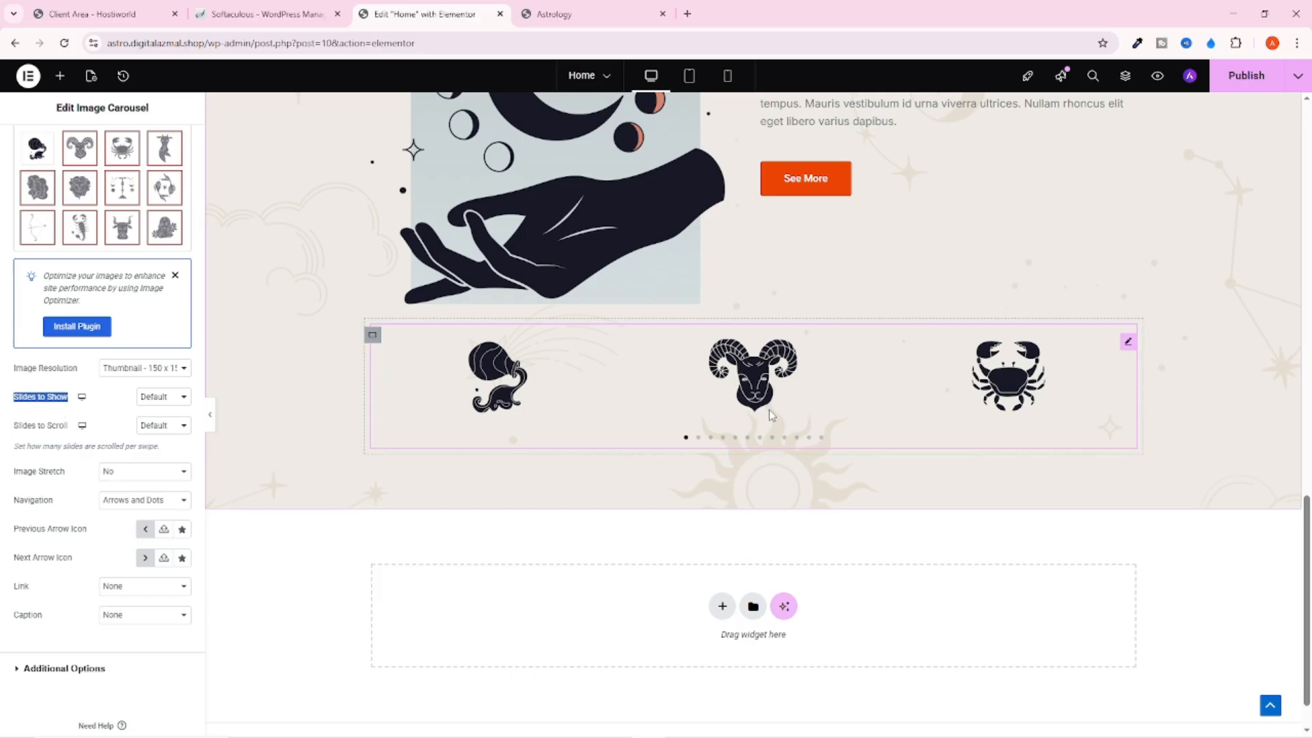
pyautogui.click(153, 398)
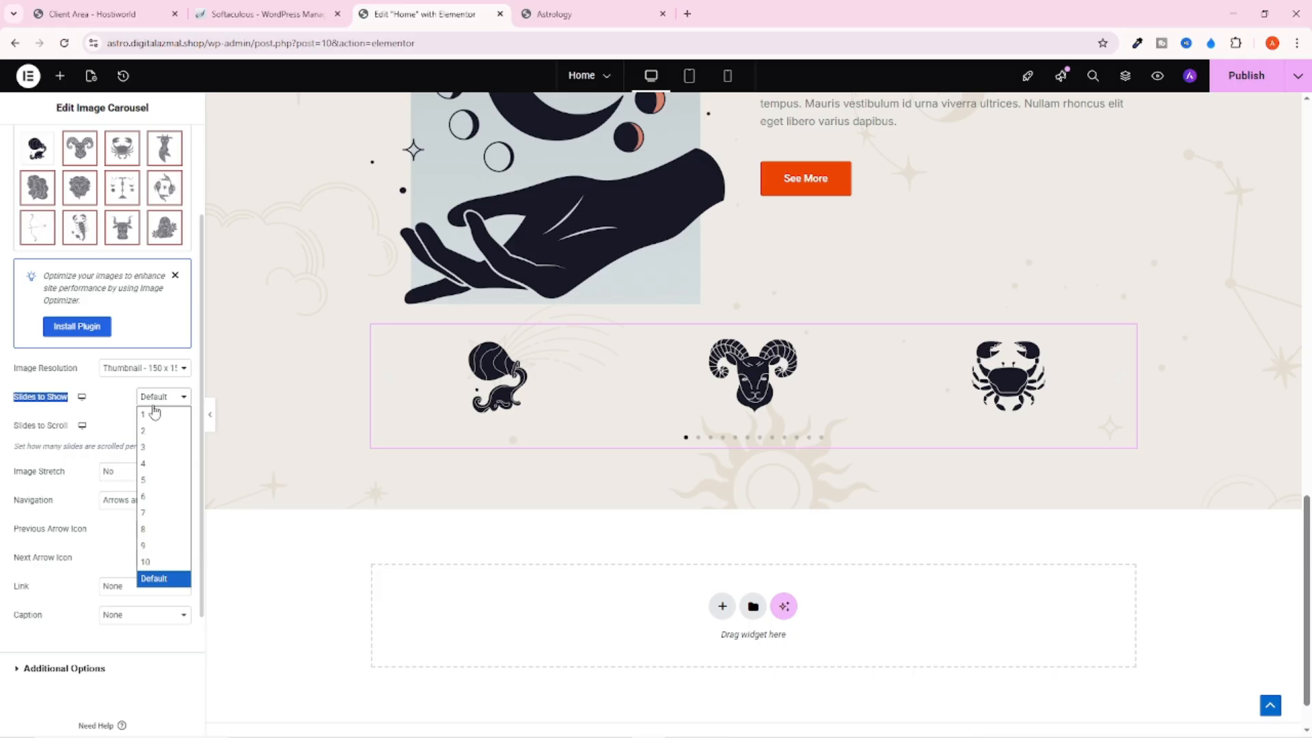
pyautogui.click(155, 512)
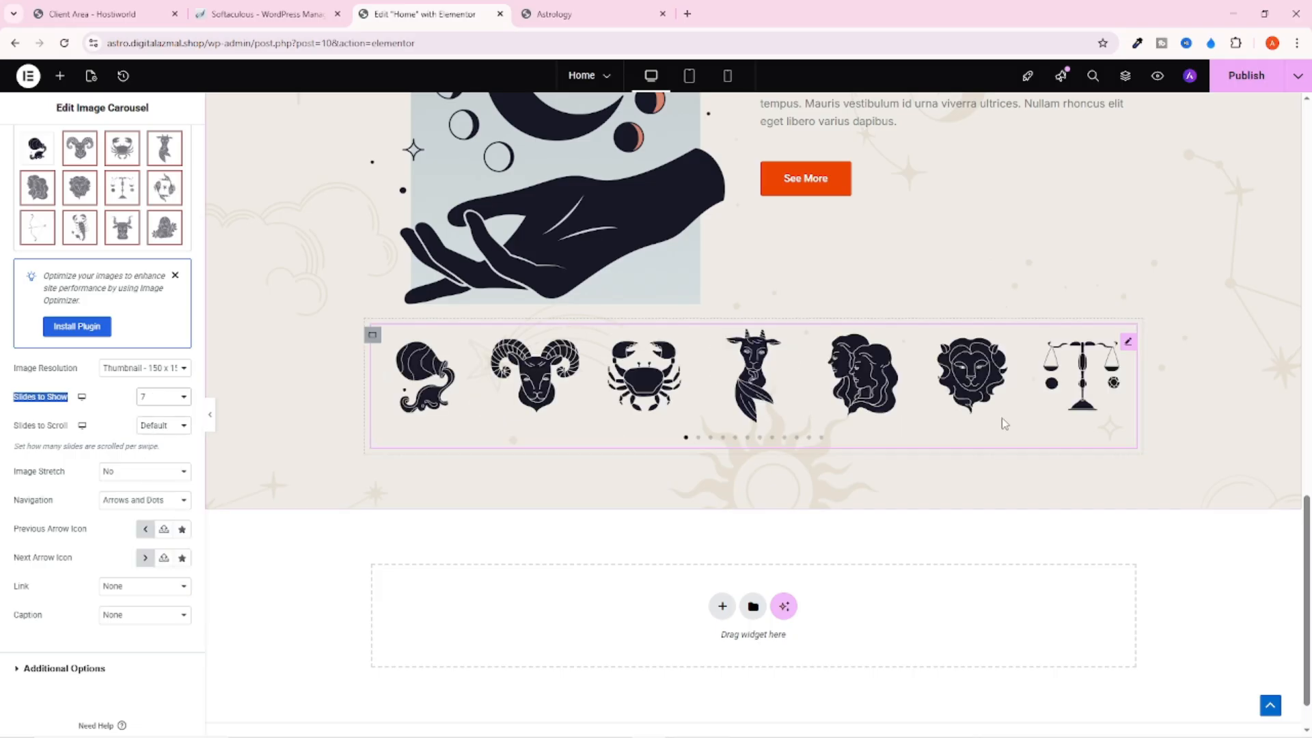
pyautogui.click(617, 19)
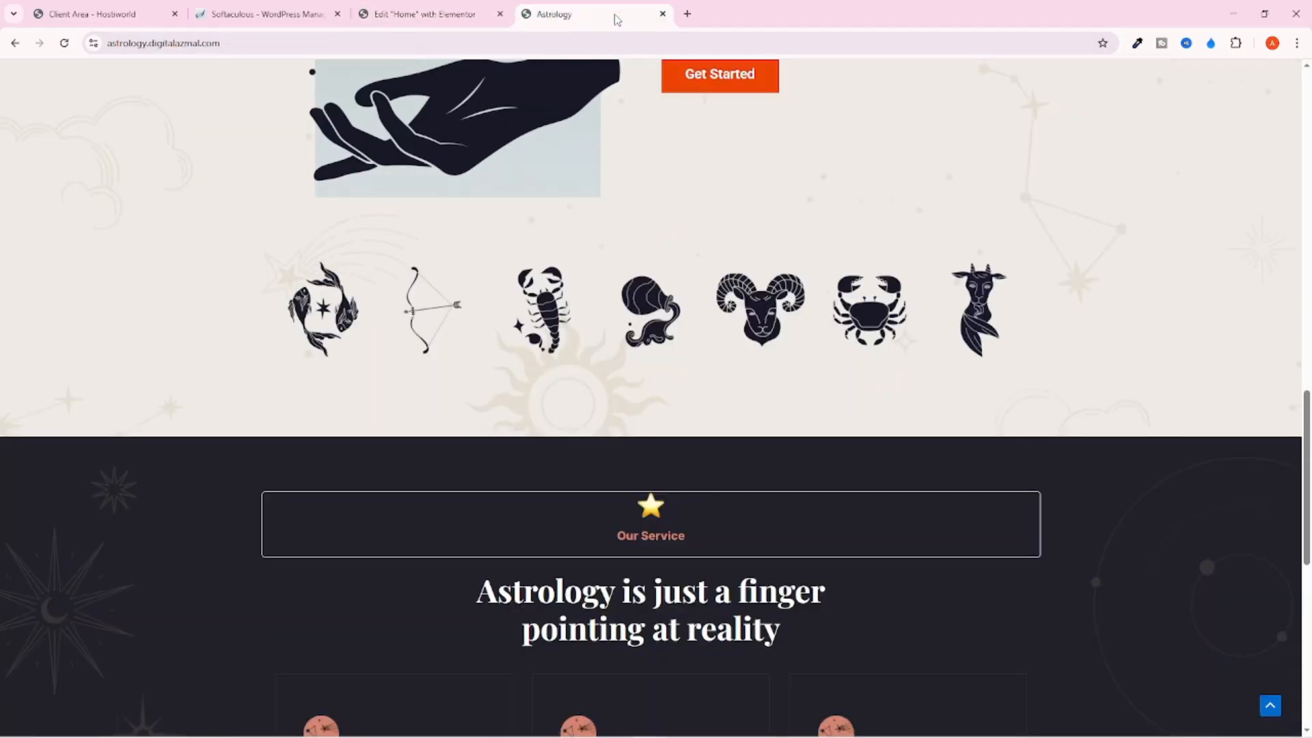
pyautogui.click(423, 13)
# Set the carousel's slides to scroll to 1 and its navigation to None
pyautogui.moveTo(13, 427); pyautogui.dragTo(69, 426)
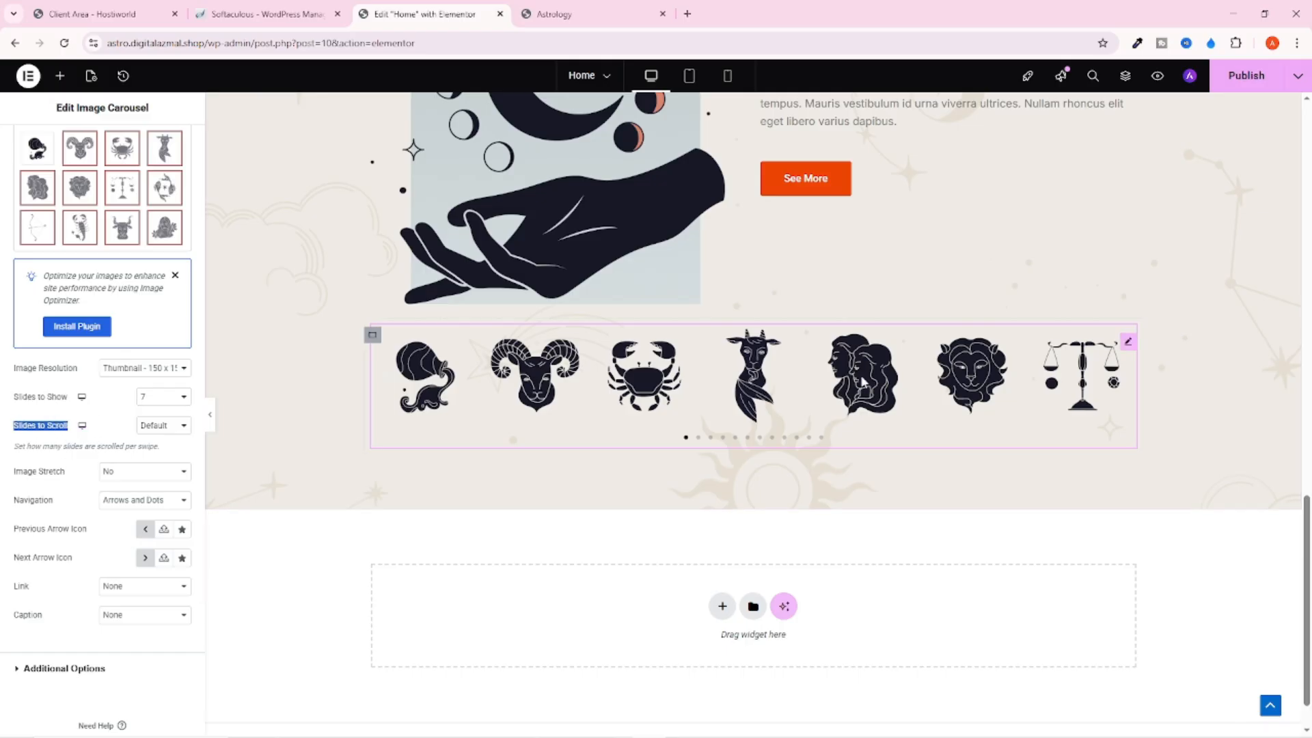
pyautogui.click(144, 428)
pyautogui.click(148, 443)
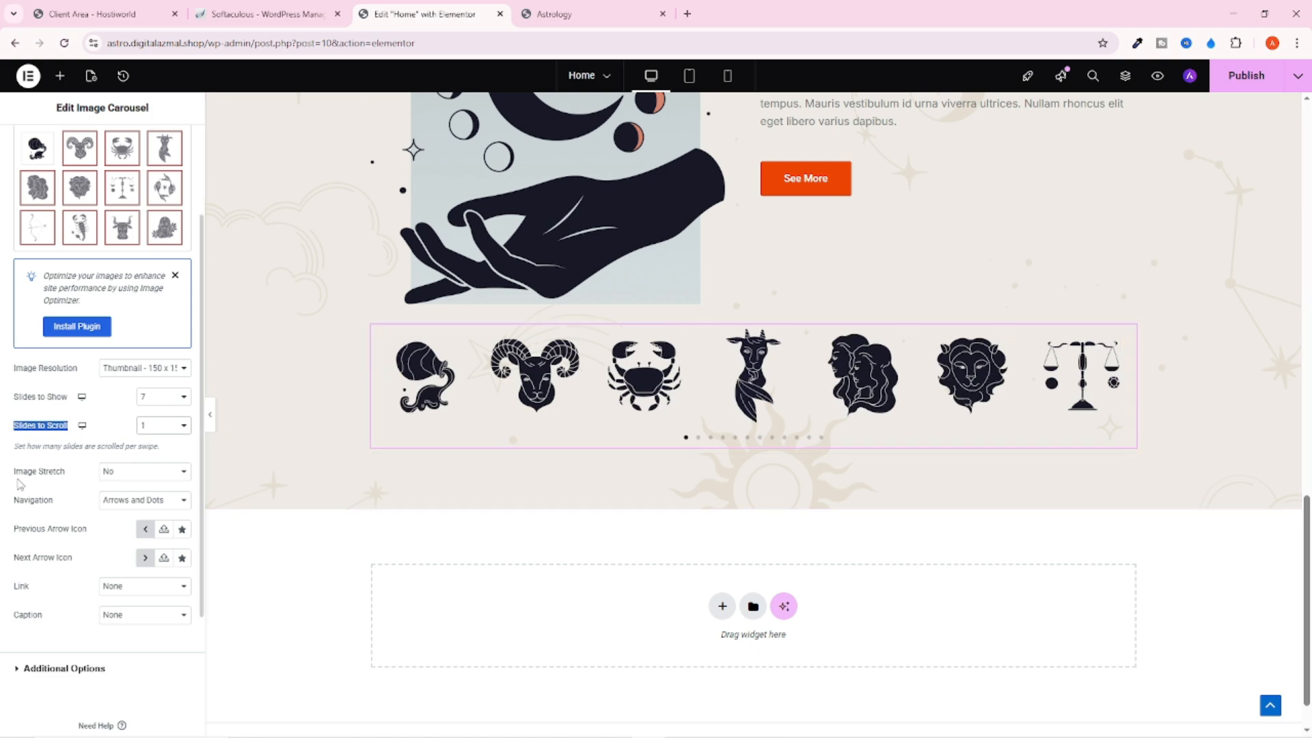
pyautogui.moveTo(7, 504); pyautogui.dragTo(62, 509)
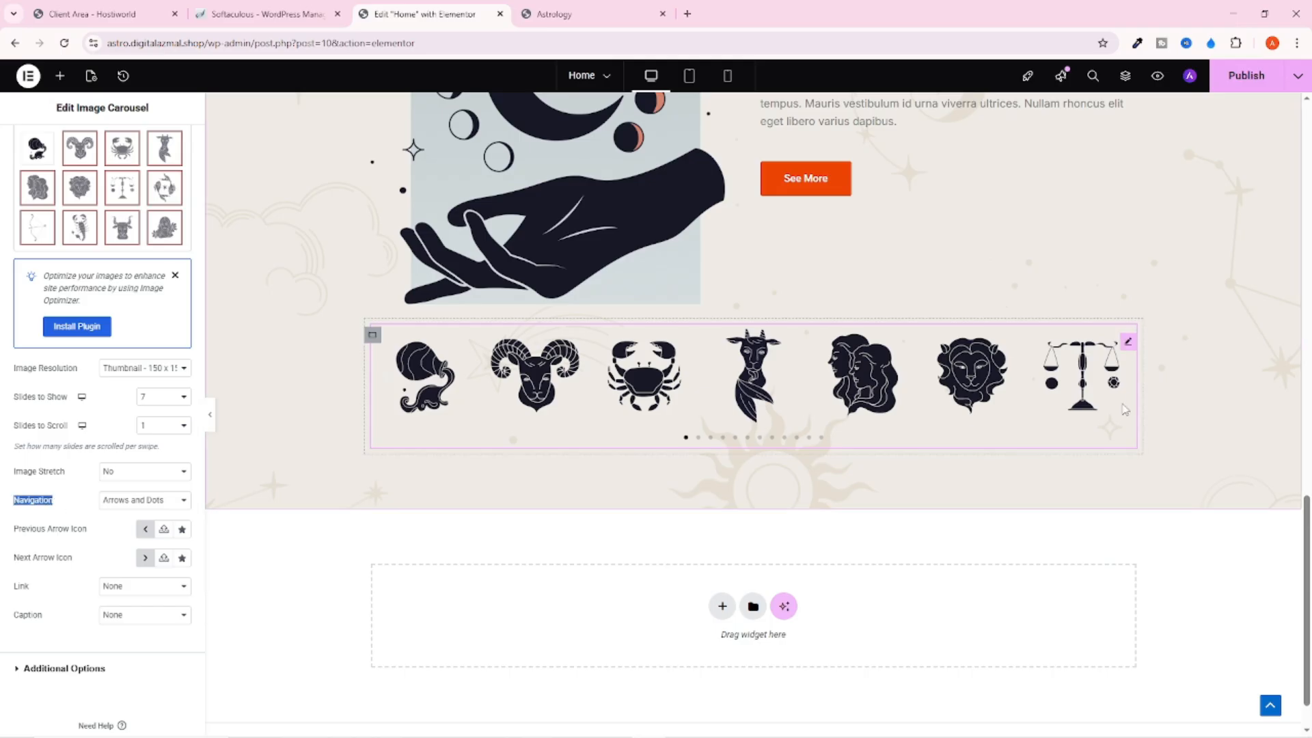
pyautogui.click(133, 502)
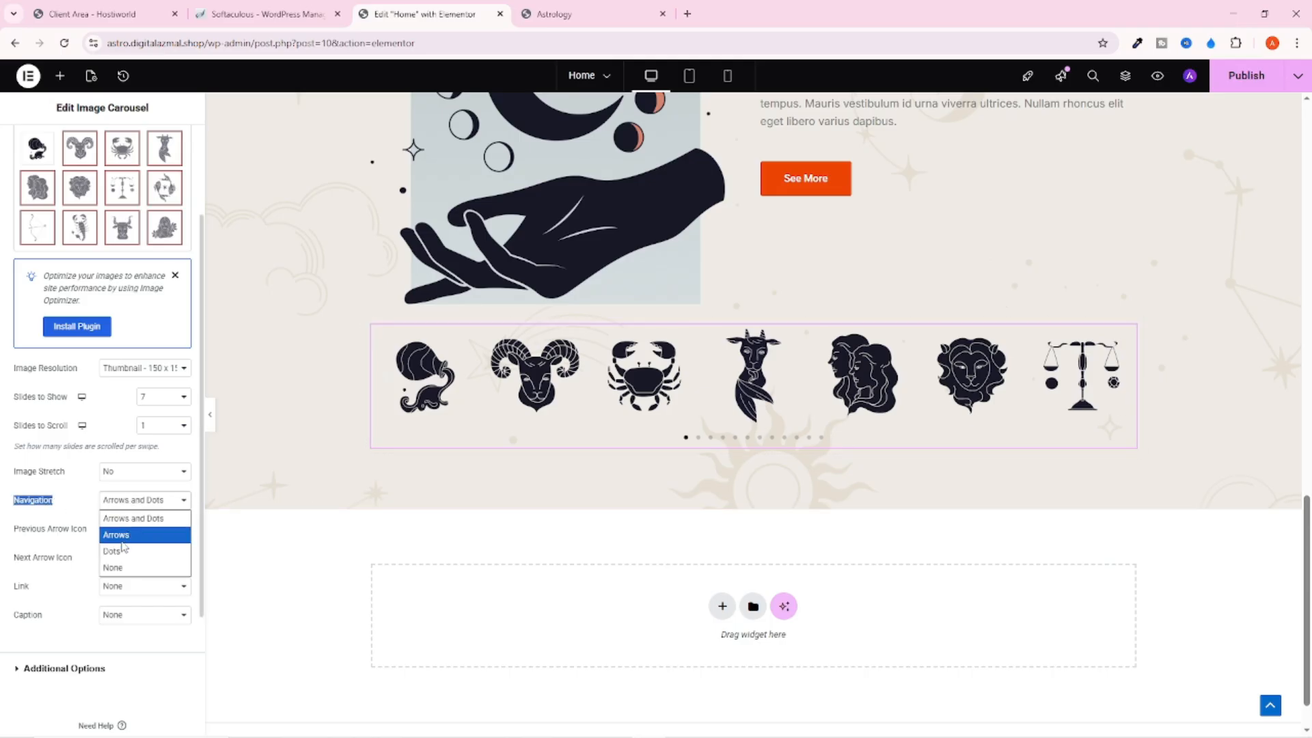
pyautogui.click(115, 567)
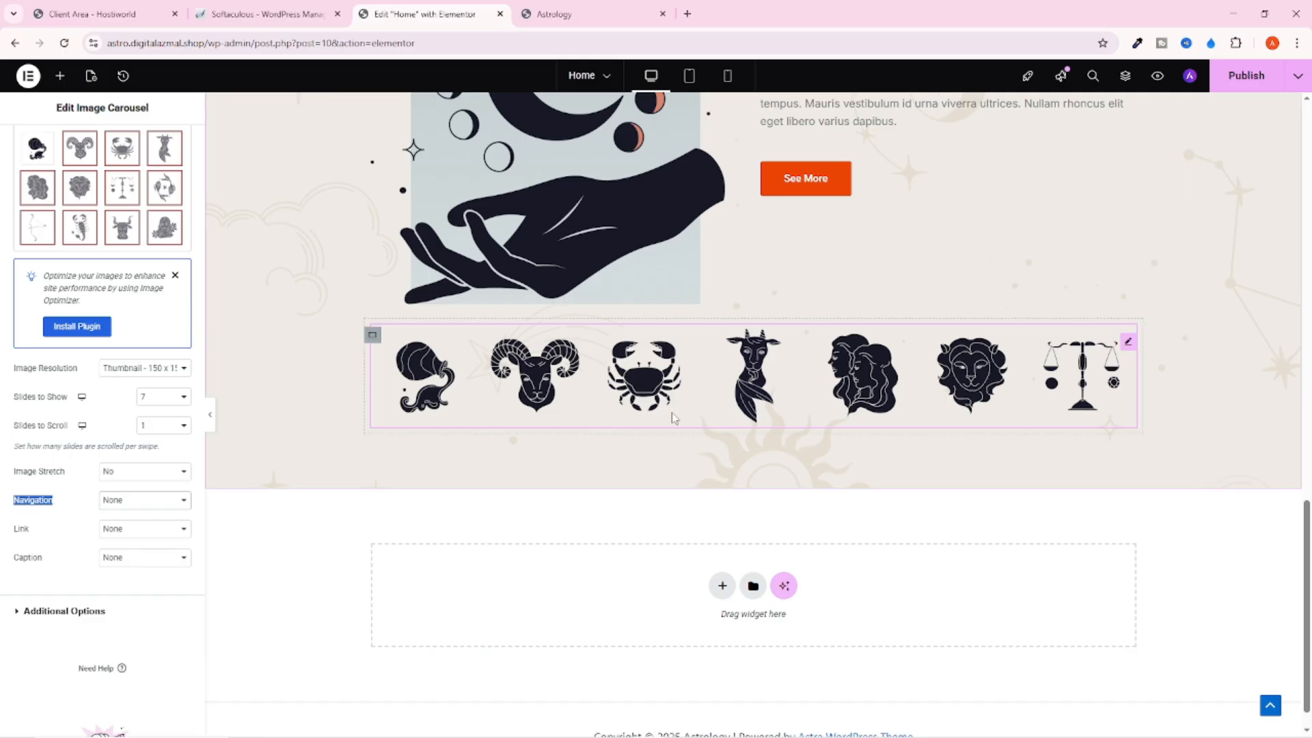
# Set the carousel's autoplay speed to 3500 in its additional options
pyautogui.scroll(-2, 58, 536)
pyautogui.click(70, 490)
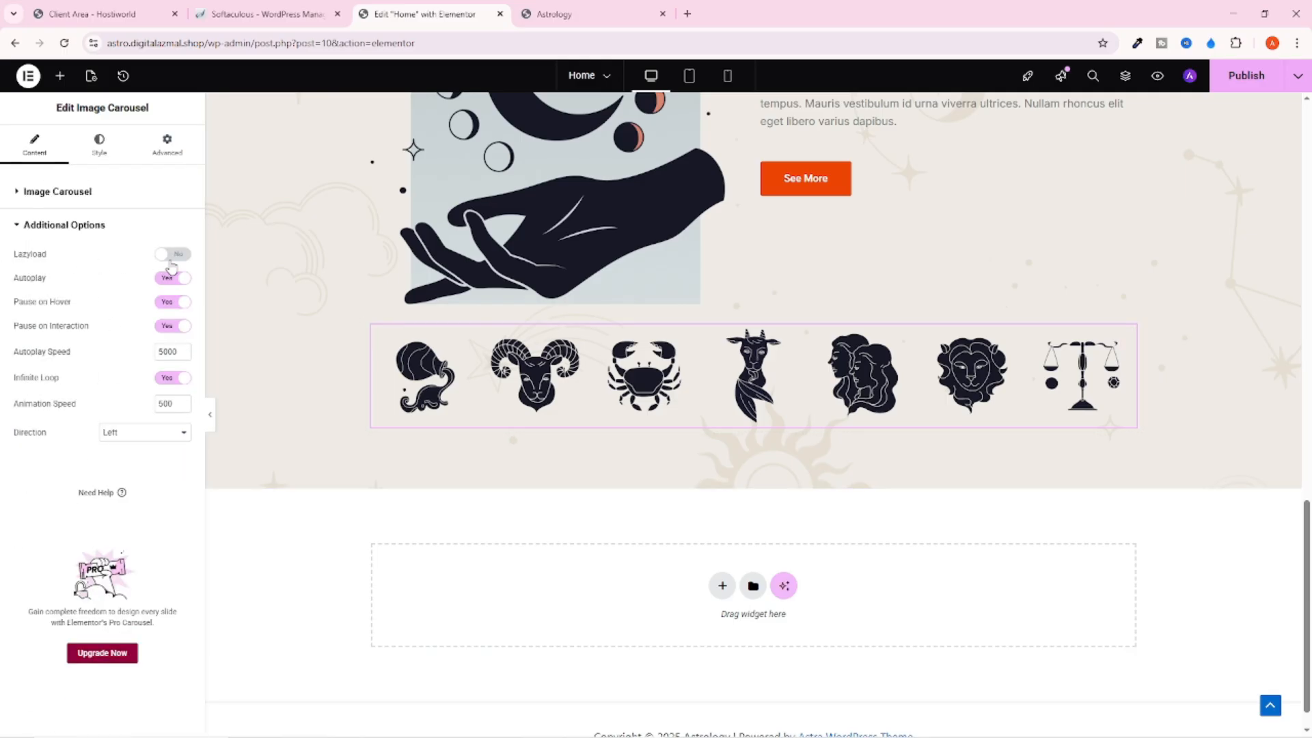
pyautogui.moveTo(2, 350); pyautogui.dragTo(102, 351)
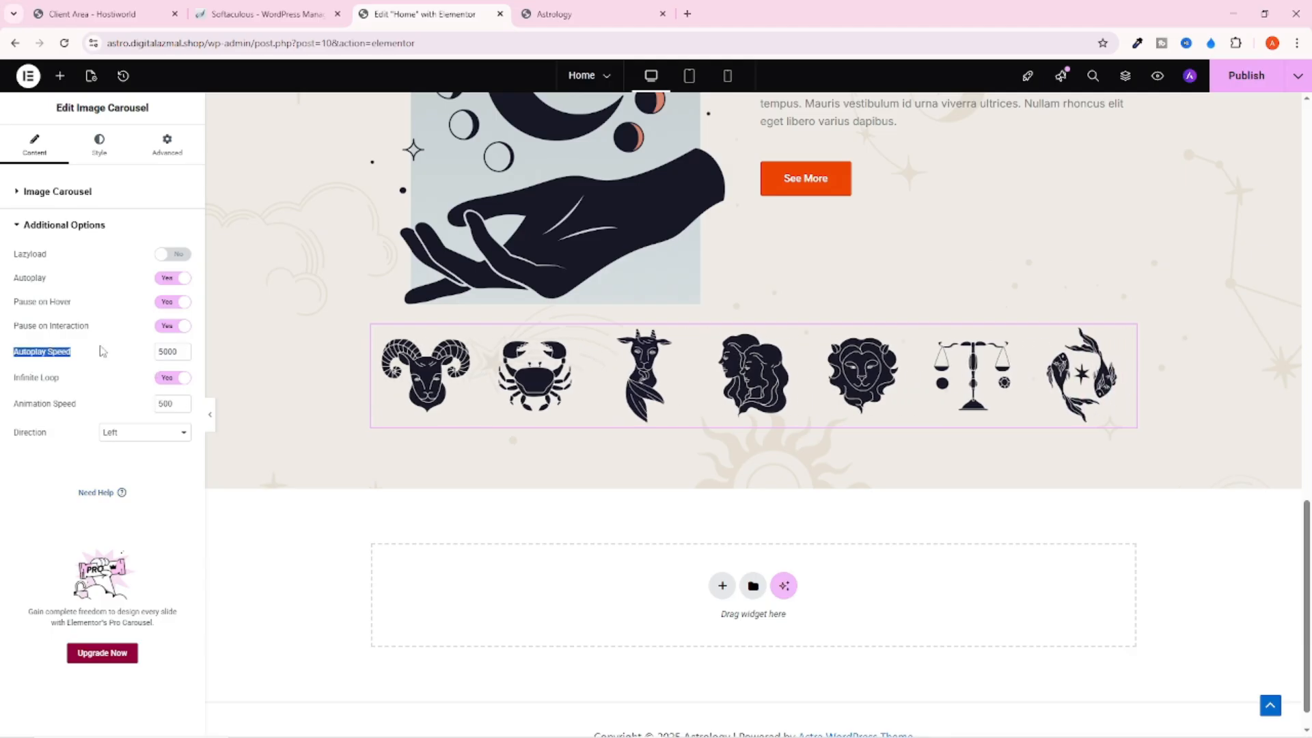
pyautogui.click(159, 352)
pyautogui.click(180, 349)
pyautogui.write('3500')
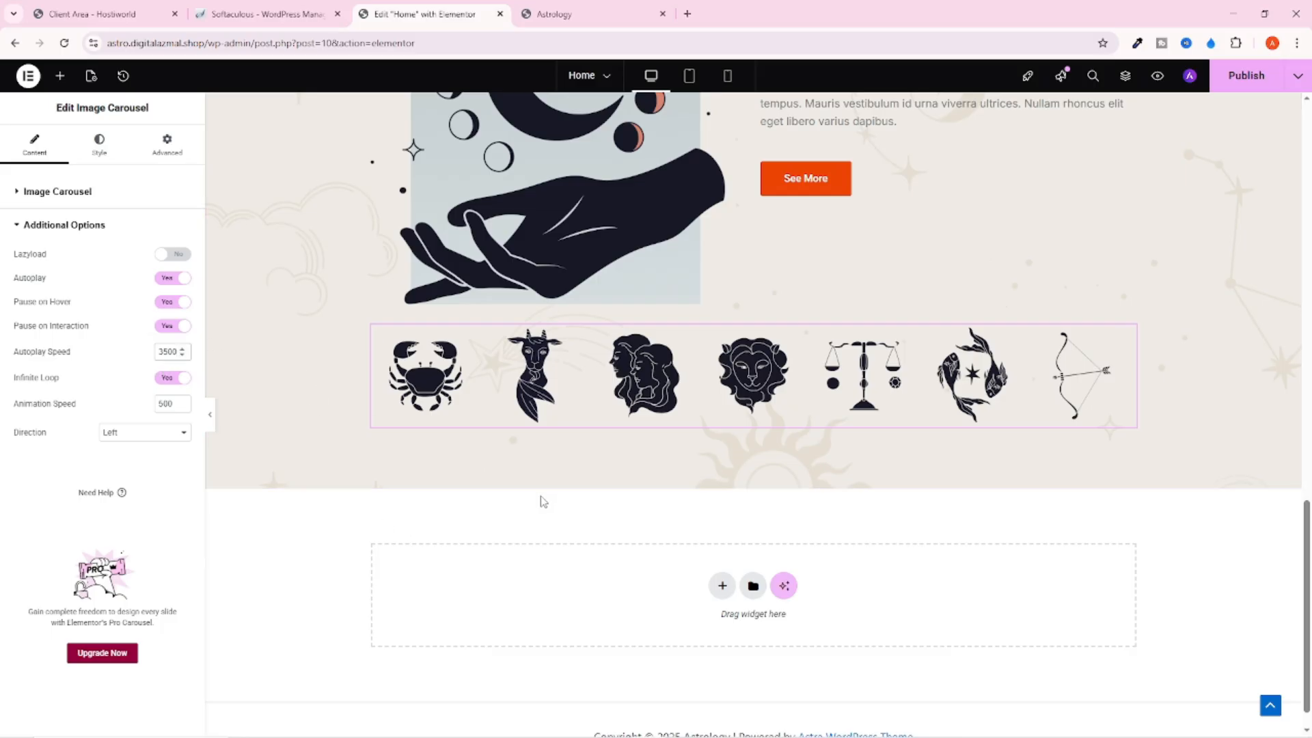
# Set the carousel container's top margin to 60 px with the other sides at 0, and publish the page
pyautogui.click(99, 145)
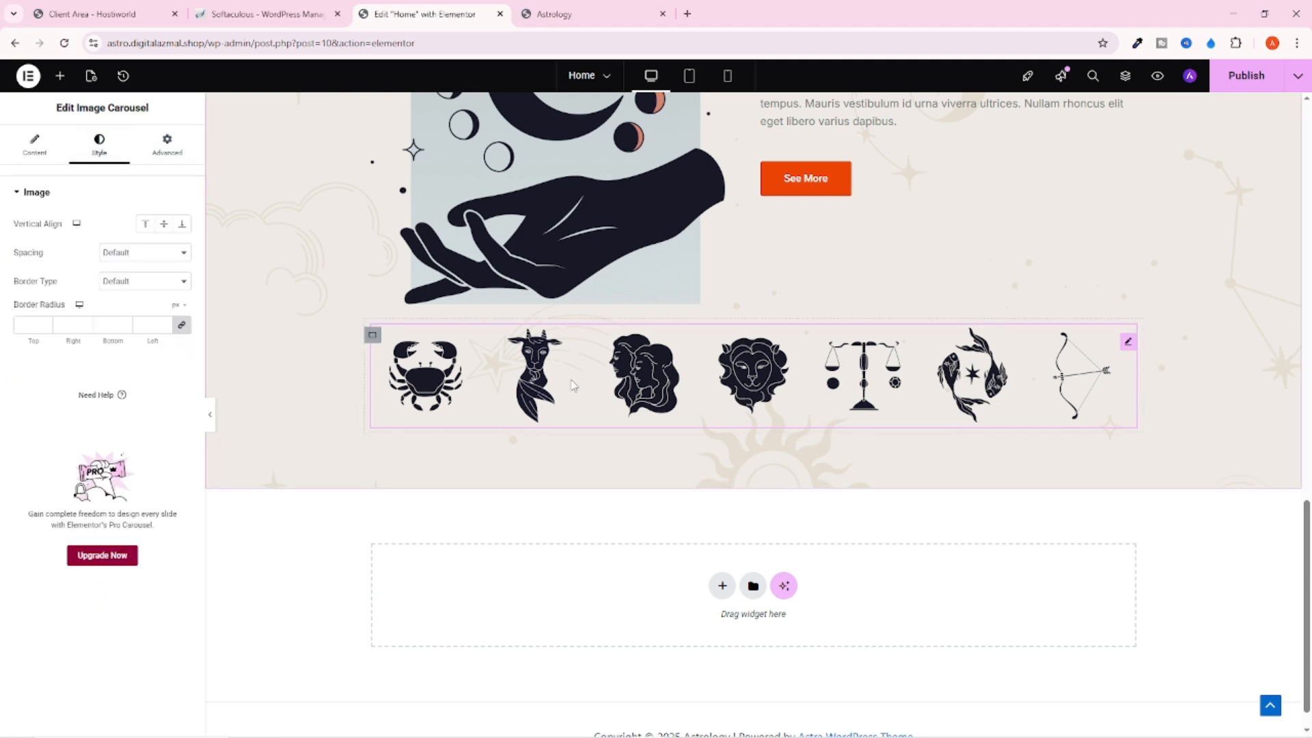
pyautogui.click(373, 341)
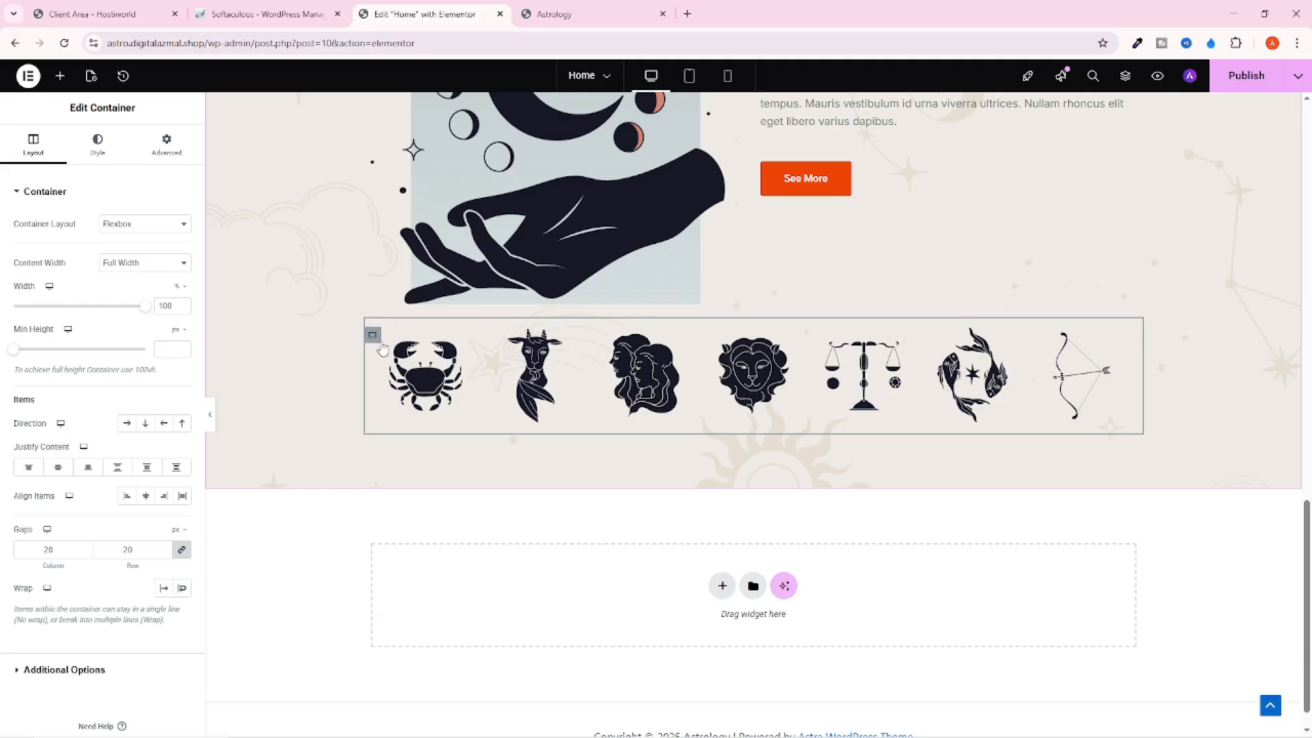
pyautogui.click(167, 147)
pyautogui.click(183, 244)
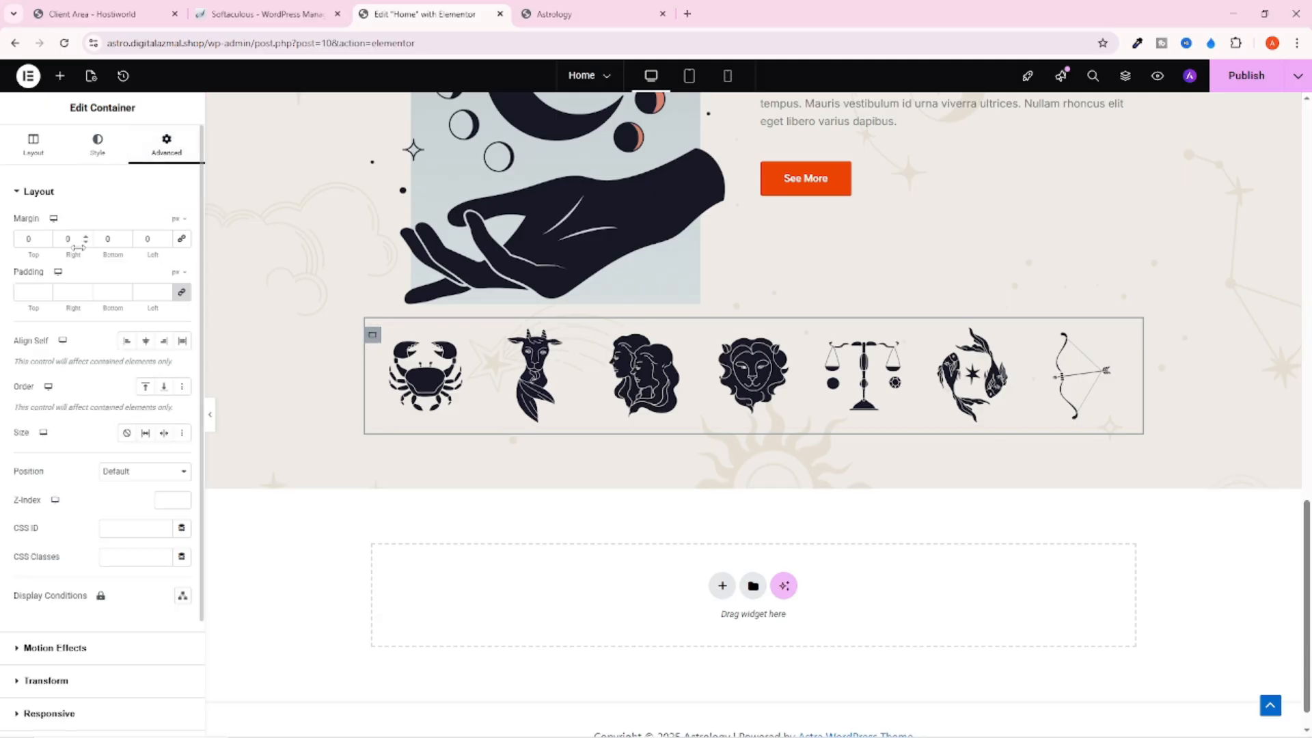
pyautogui.click(45, 239)
pyautogui.moveTo(45, 239); pyautogui.dragTo(45, 240)
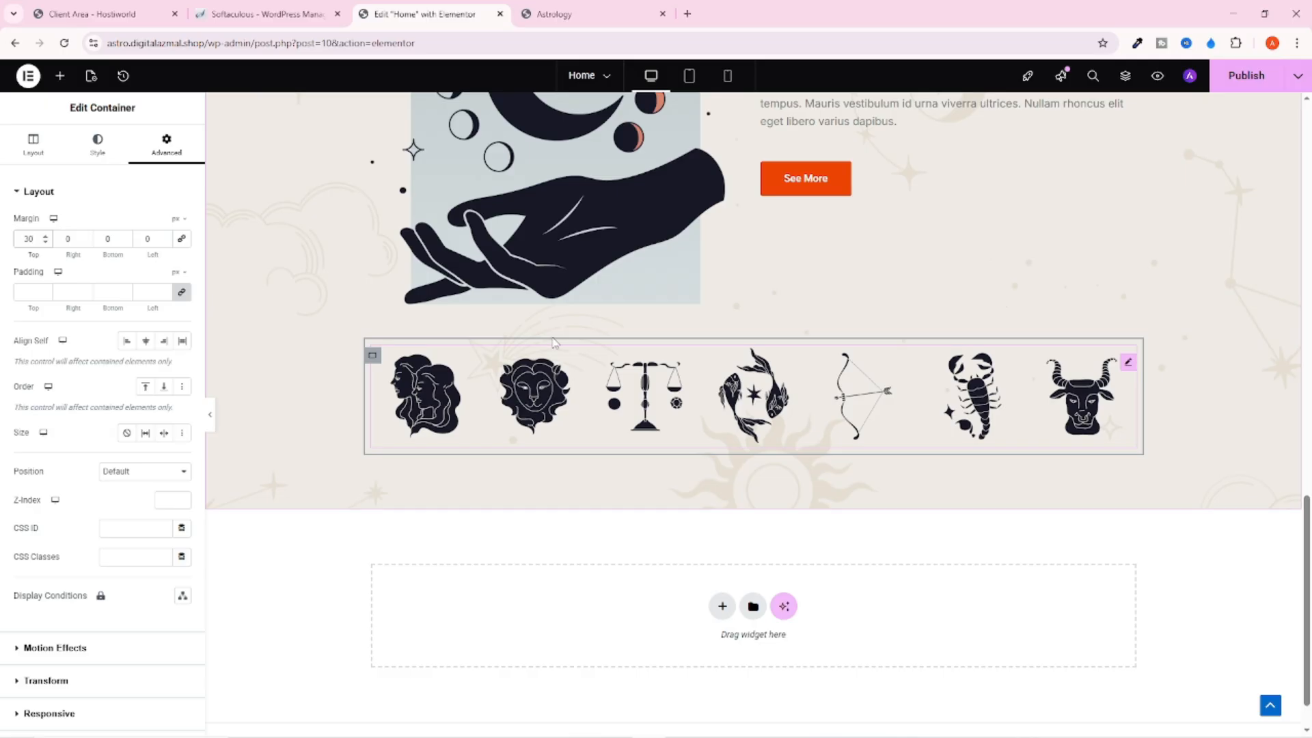
pyautogui.moveTo(45, 238); pyautogui.dragTo(47, 242)
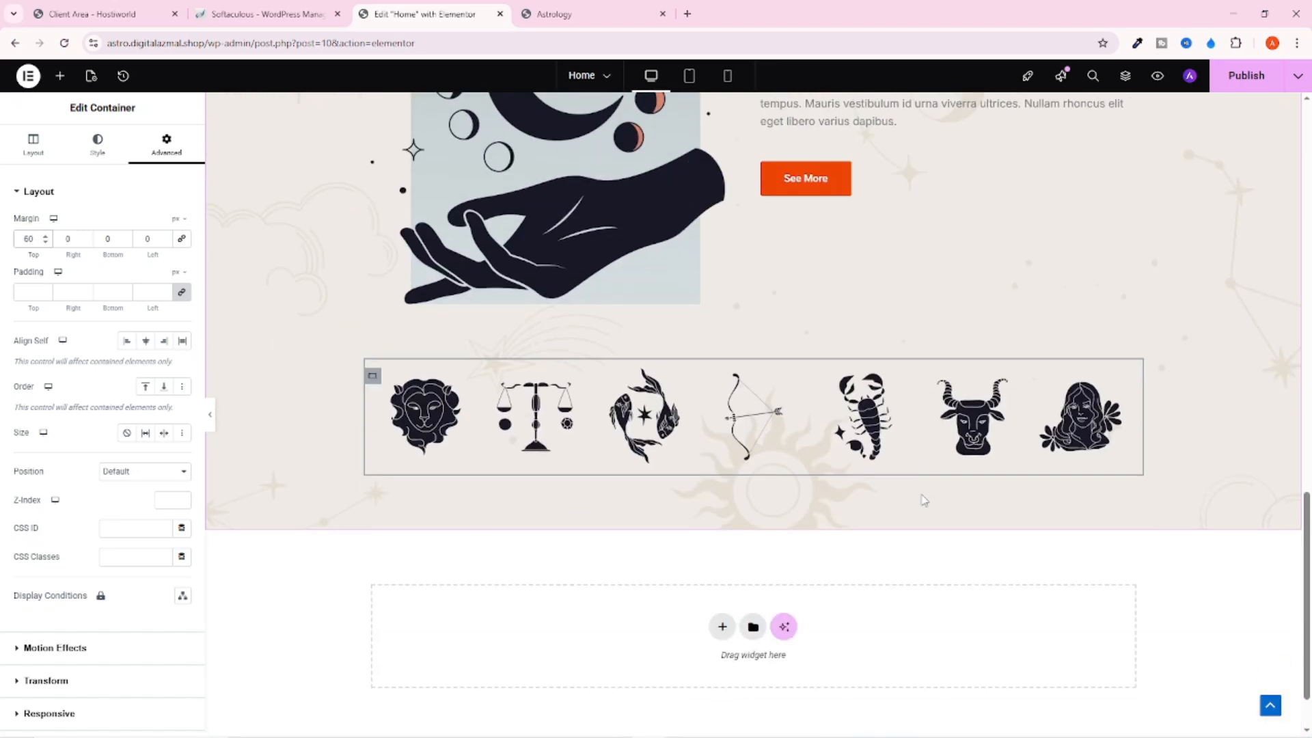
pyautogui.hotkey('ctrl', 's')
# Compare the finished hands and zodiac carousel section with the same section on the reference site
pyautogui.scroll(4, 908, 272)
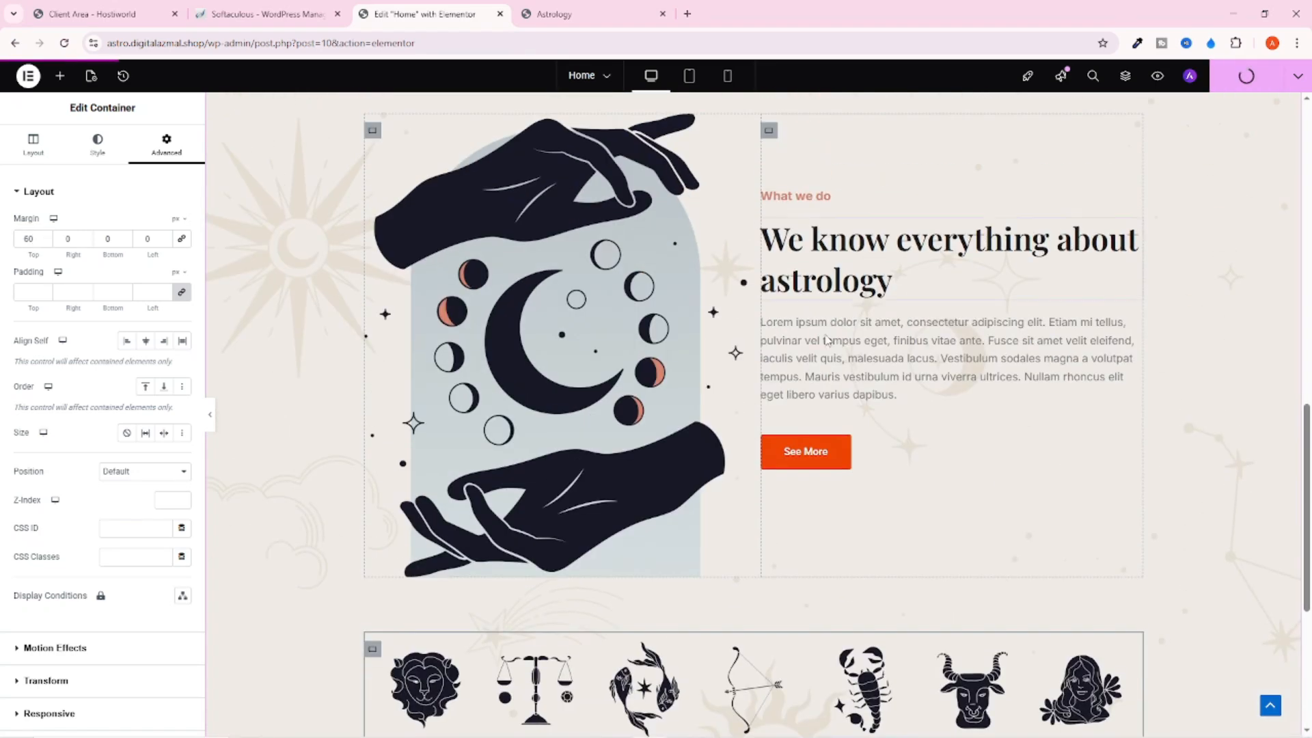
pyautogui.scroll(2, 828, 340)
pyautogui.scroll(4, 881, 441)
pyautogui.scroll(-5, 502, 441)
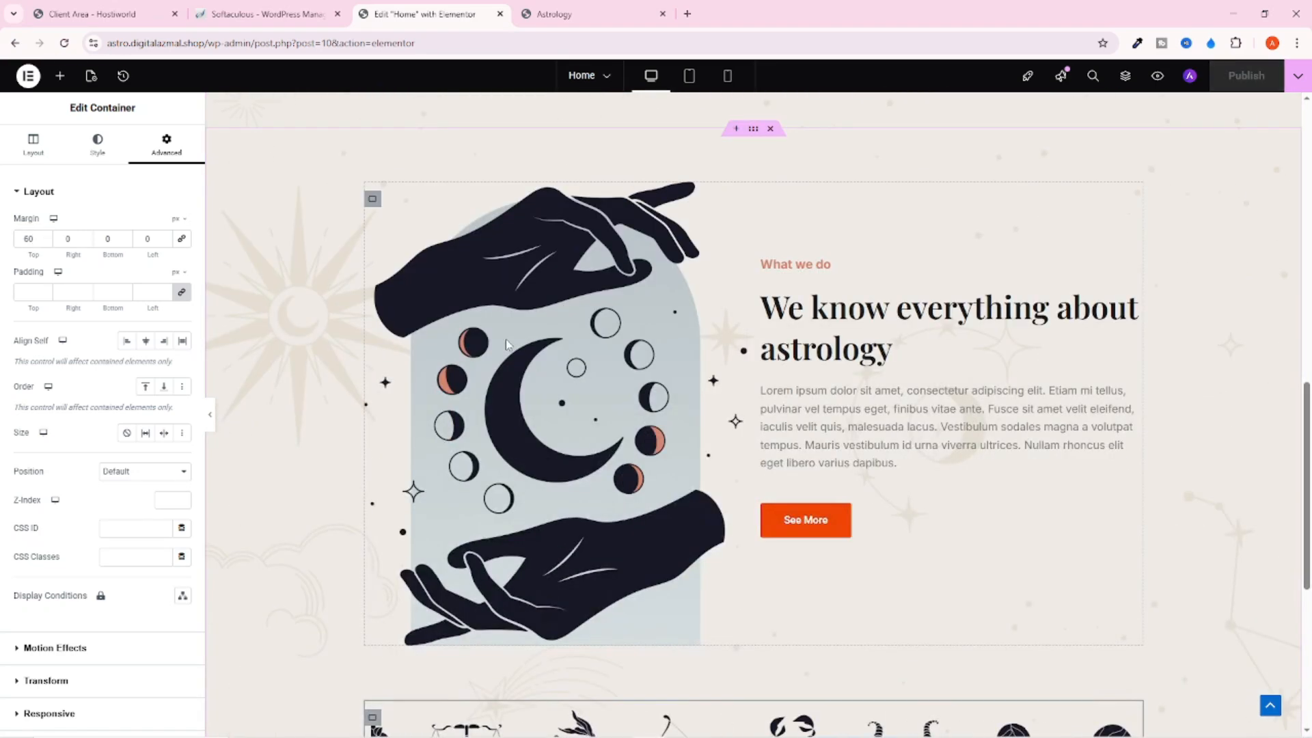
pyautogui.click(560, 13)
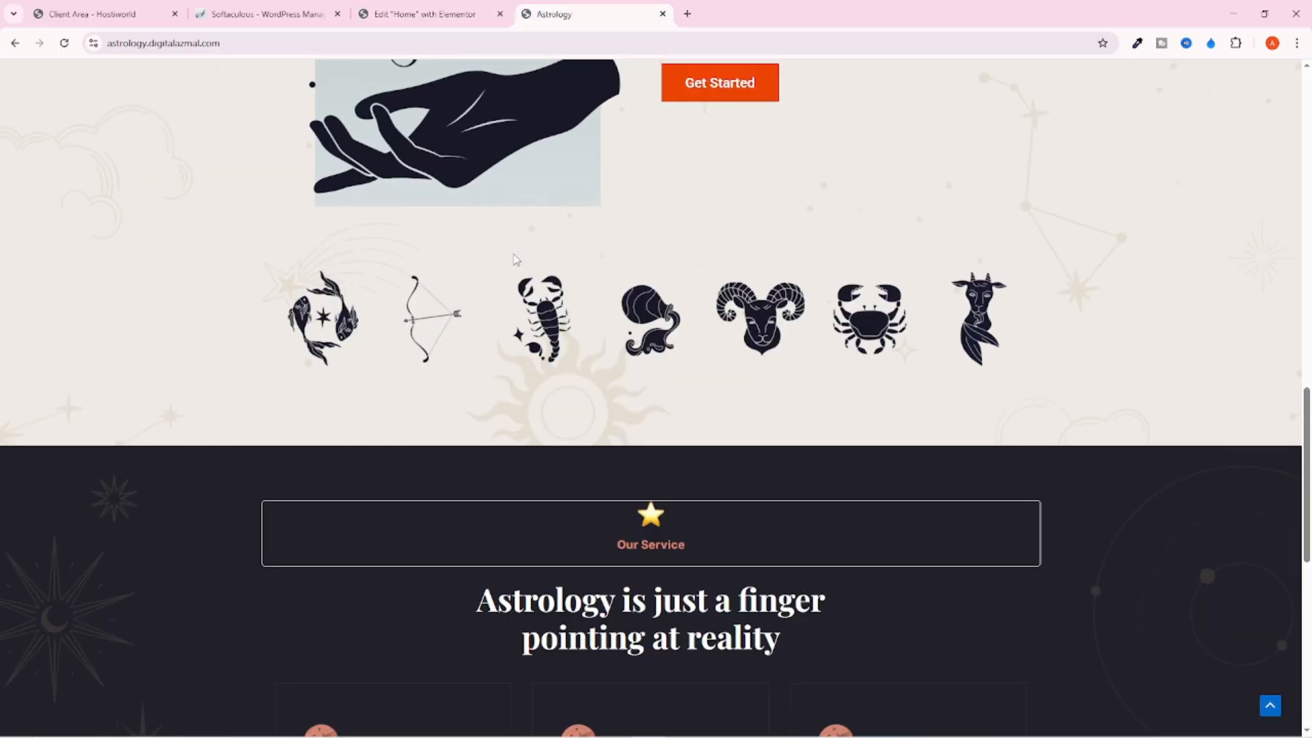
pyautogui.scroll(3, 516, 260)
pyautogui.scroll(-6, 709, 483)
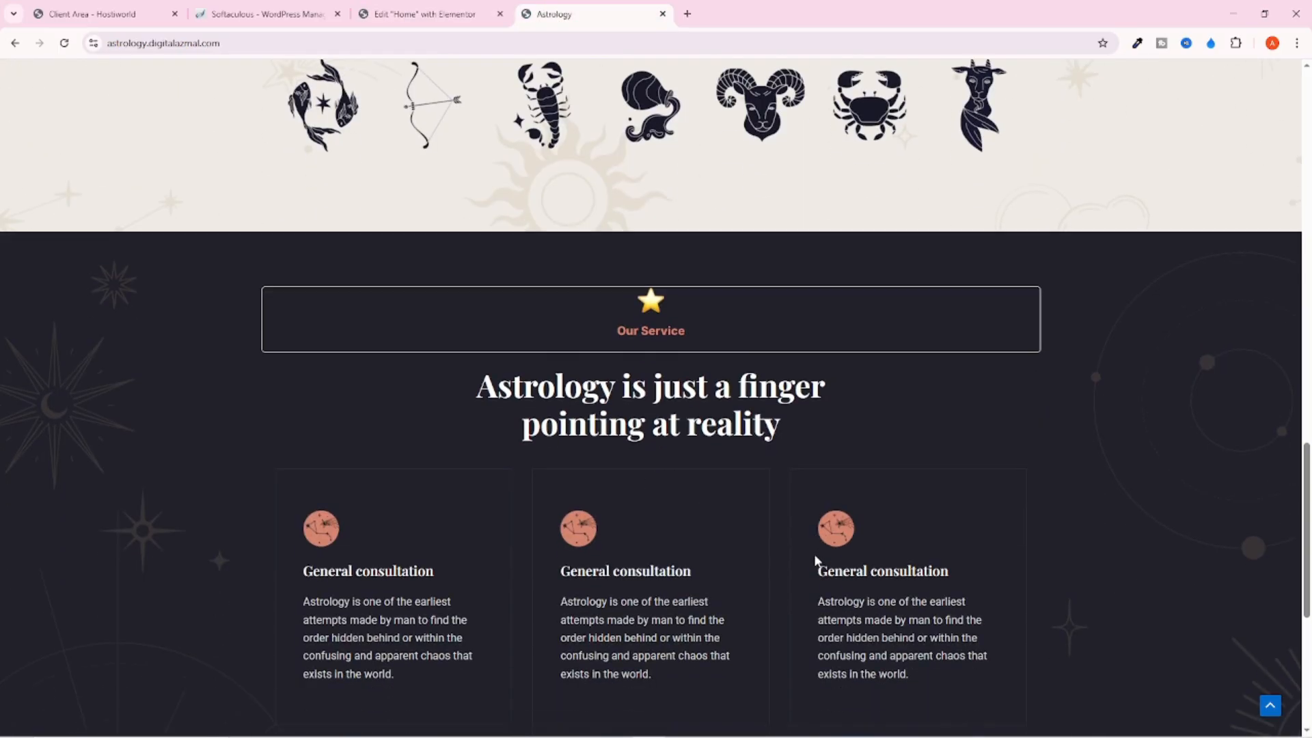
pyautogui.scroll(8, 502, 215)
pyautogui.click(404, 8)
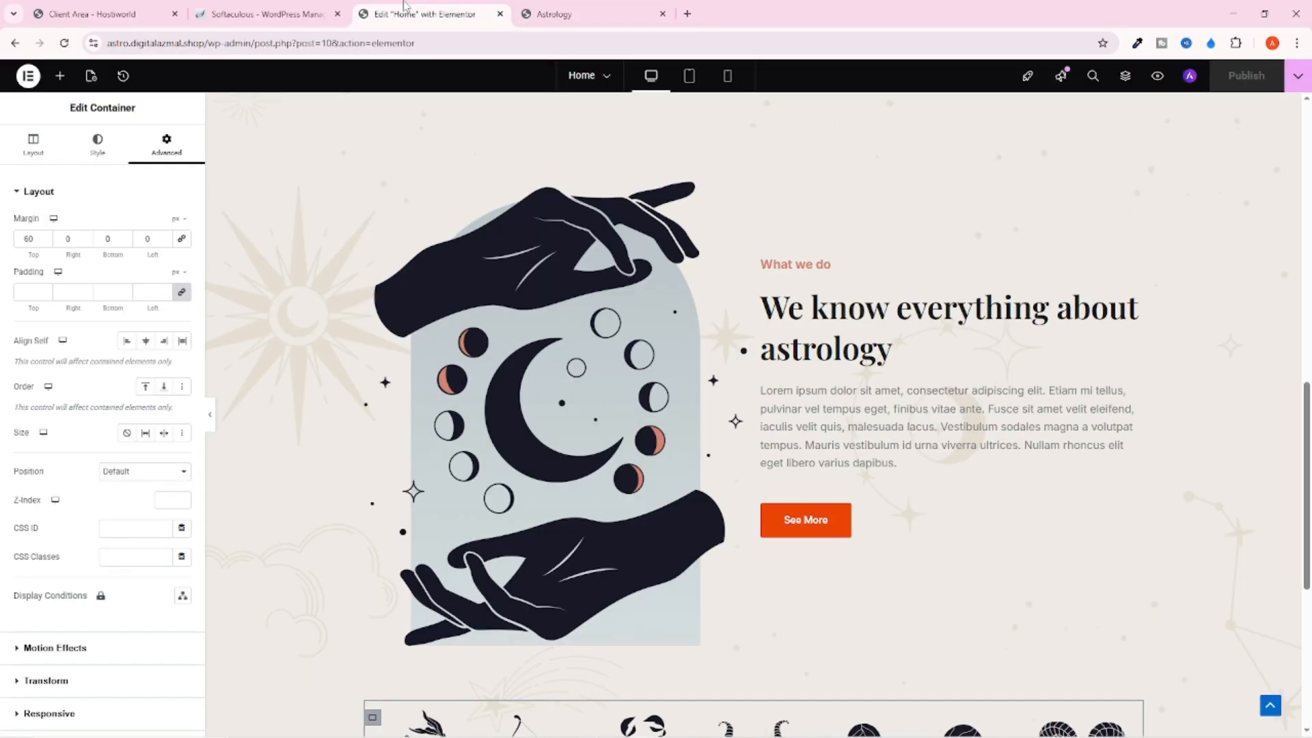
pyautogui.scroll(-6, 697, 400)
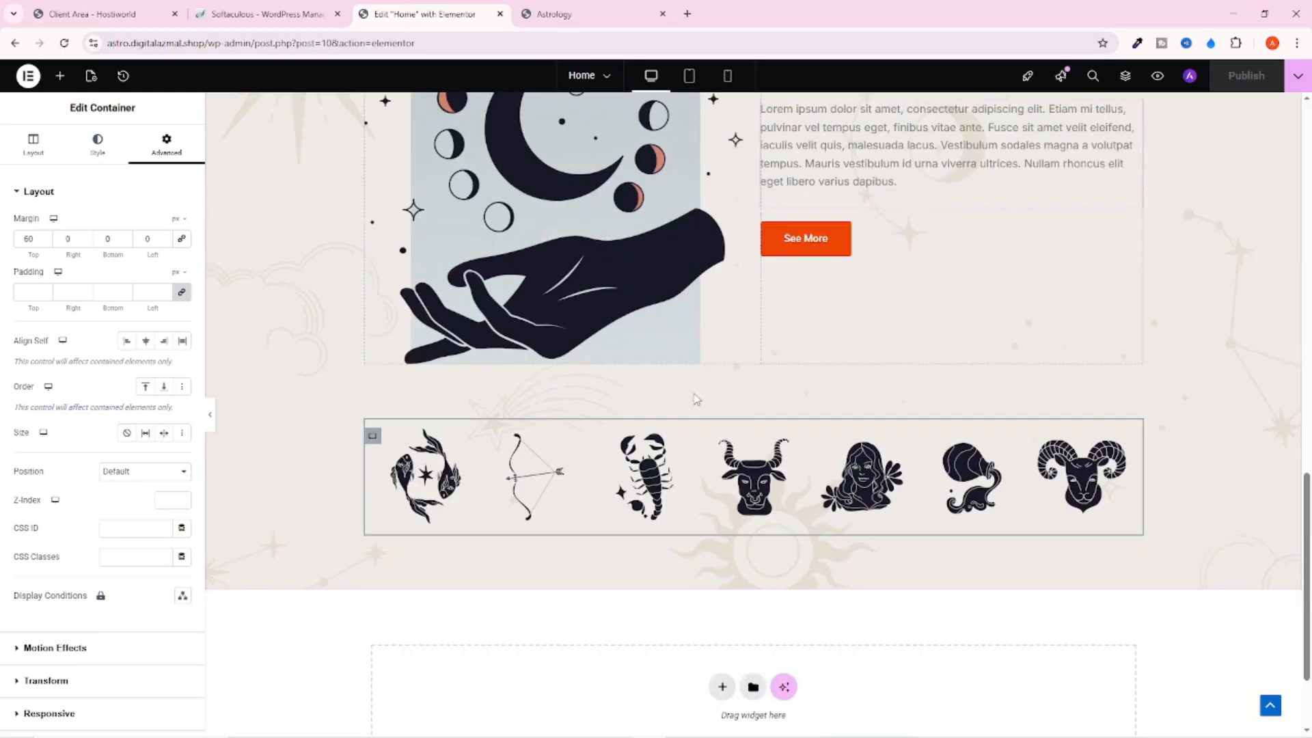
pyautogui.click(587, 13)
pyautogui.scroll(-8, 728, 498)
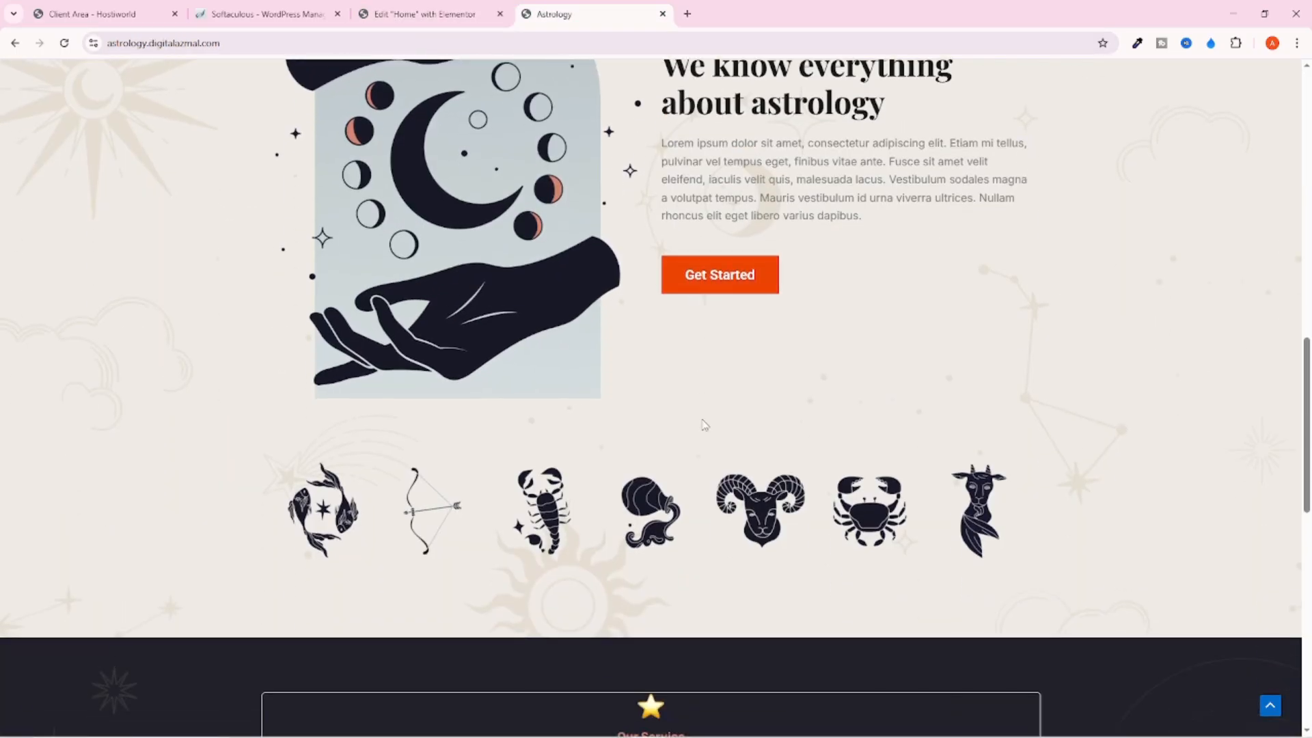
# Examine the dark Our Service section on the reference site, including its star icon, heading and grid of consultation cards
pyautogui.scroll(-1, 650, 369)
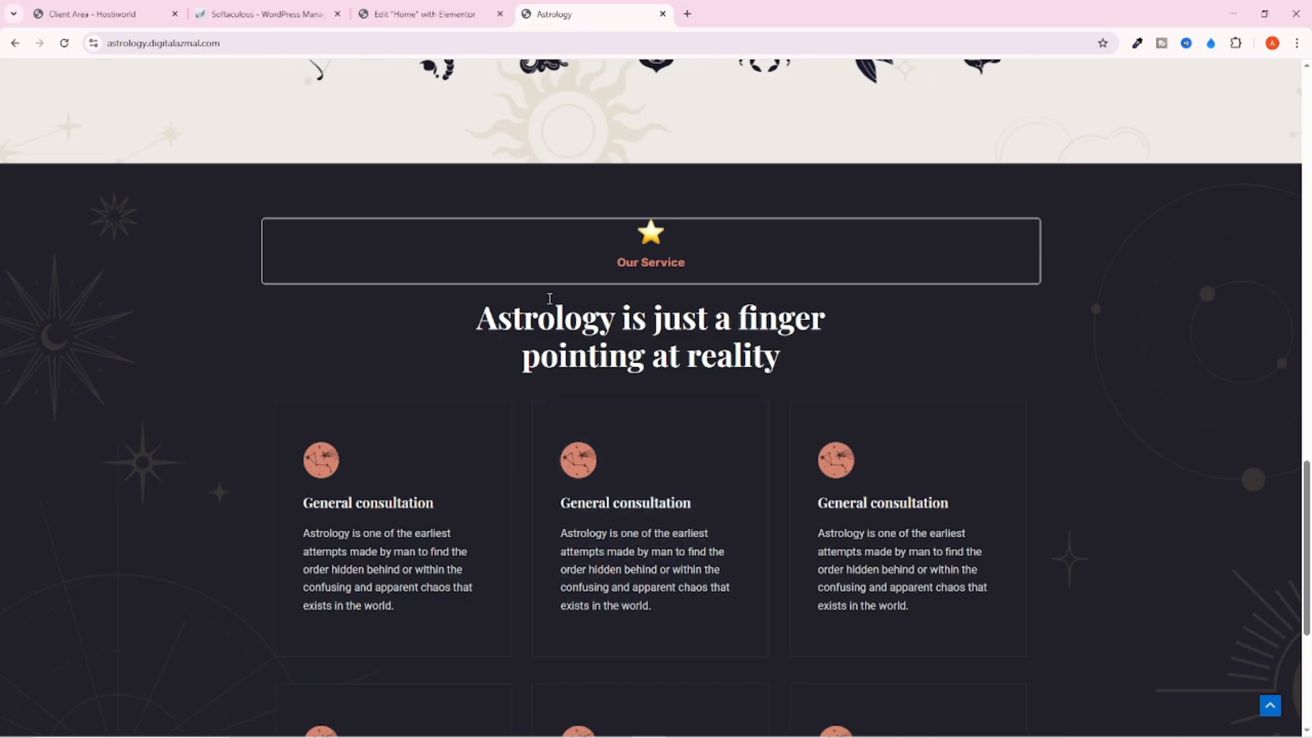
pyautogui.moveTo(660, 234); pyautogui.dragTo(778, 182)
pyautogui.click(664, 234)
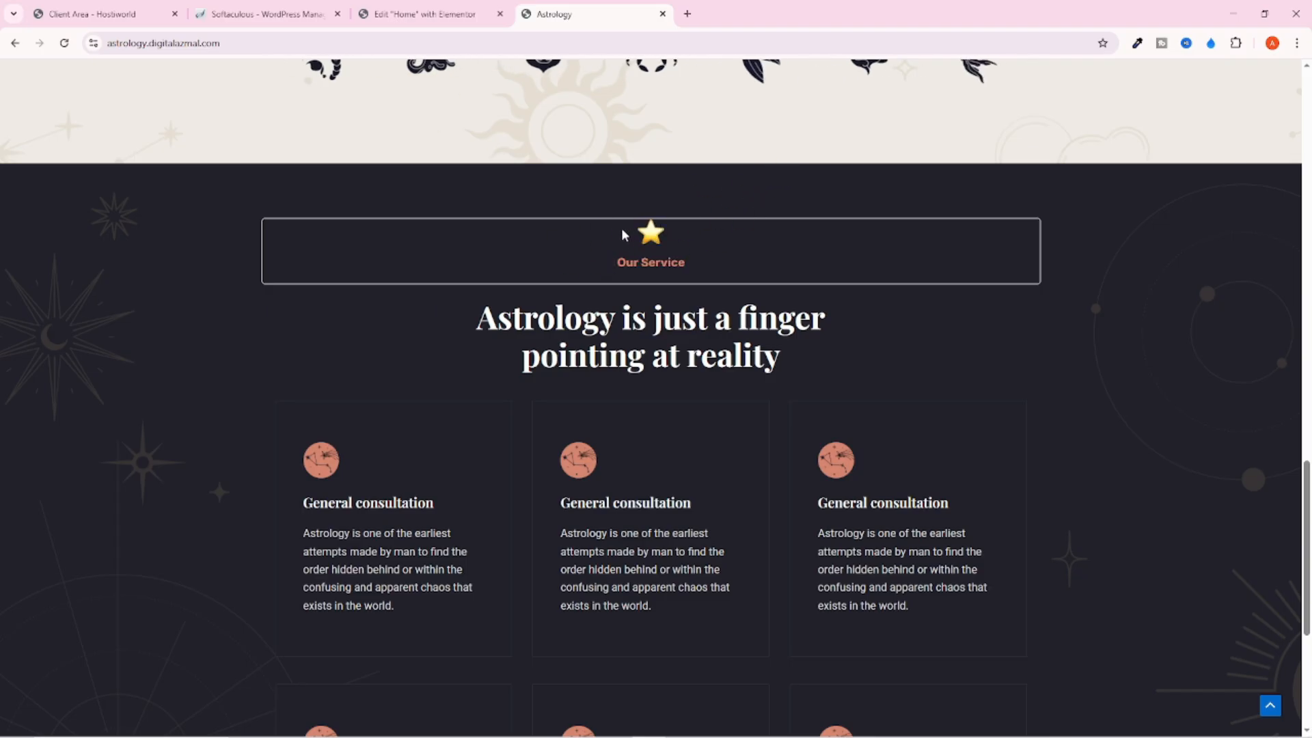
pyautogui.moveTo(450, 338); pyautogui.dragTo(843, 366)
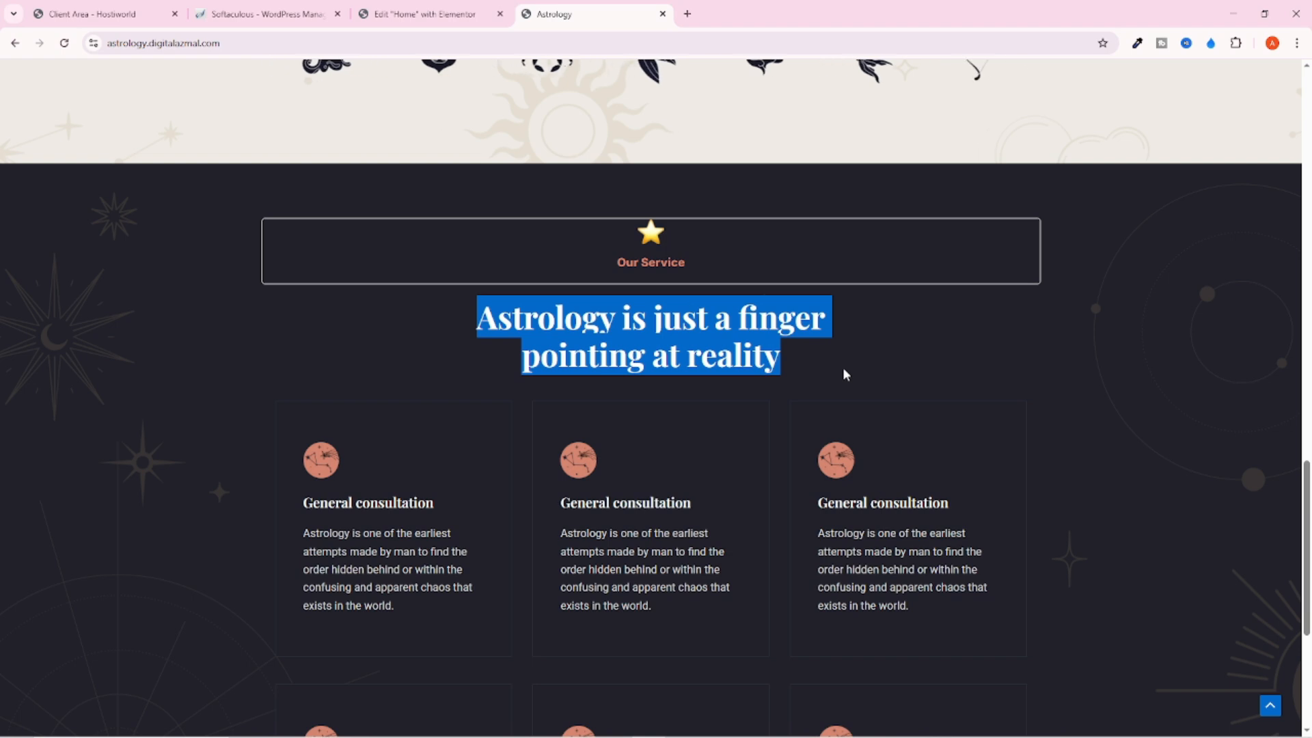
pyautogui.click(842, 367)
pyautogui.scroll(-1, 842, 367)
pyautogui.scroll(-4, 843, 371)
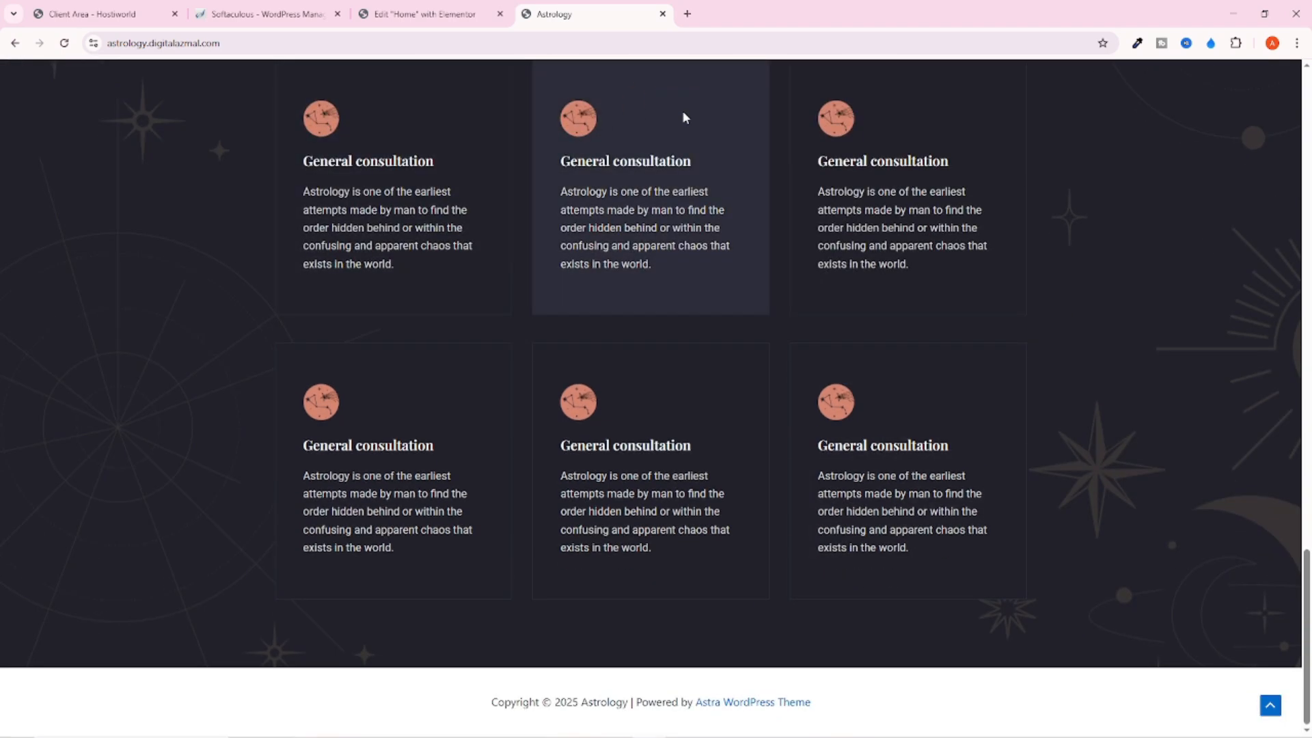
pyautogui.scroll(2, 752, 240)
# Add a single-column Flexbox container below the zodiac carousel section of the Home page in the Elementor editor
pyautogui.click(427, 15)
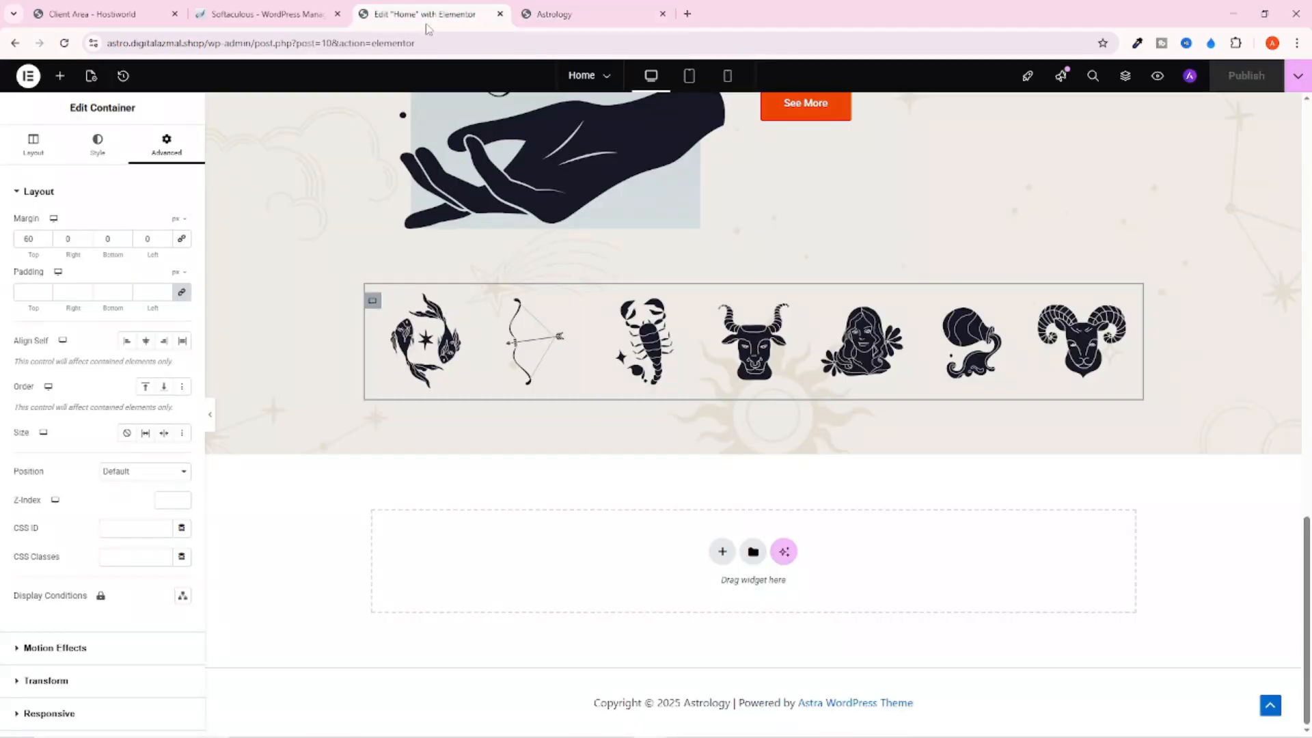
pyautogui.click(721, 552)
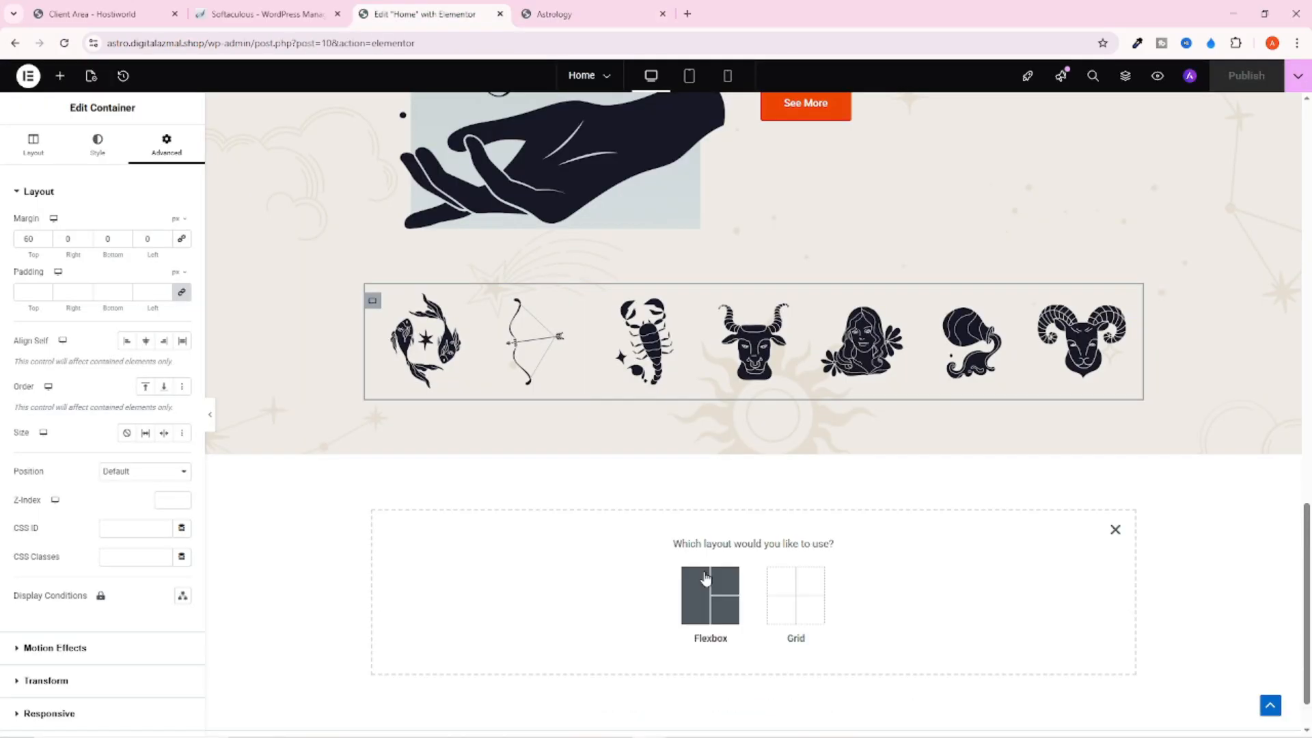
pyautogui.click(711, 595)
pyautogui.click(569, 582)
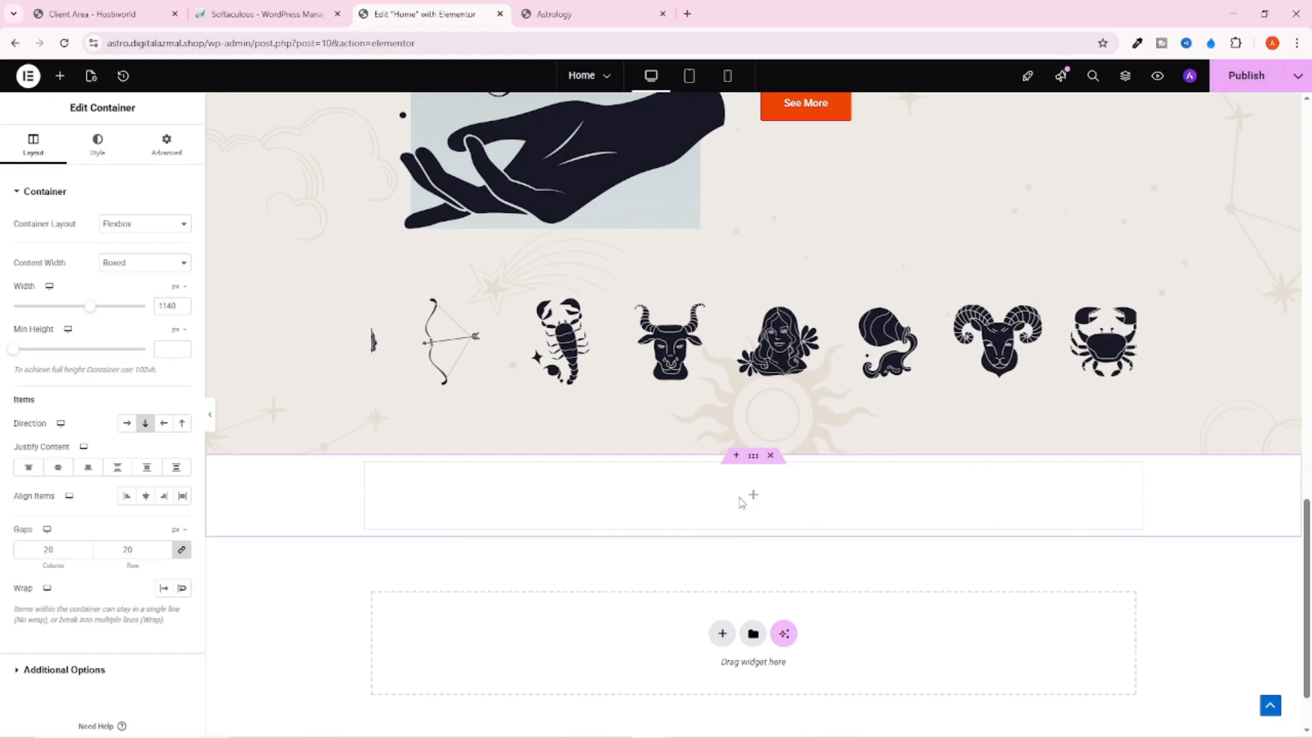
# Set the new container's top and bottom padding to 80 px, keeping the right and left padding at 0
pyautogui.click(166, 150)
pyautogui.click(181, 293)
pyautogui.click(32, 292)
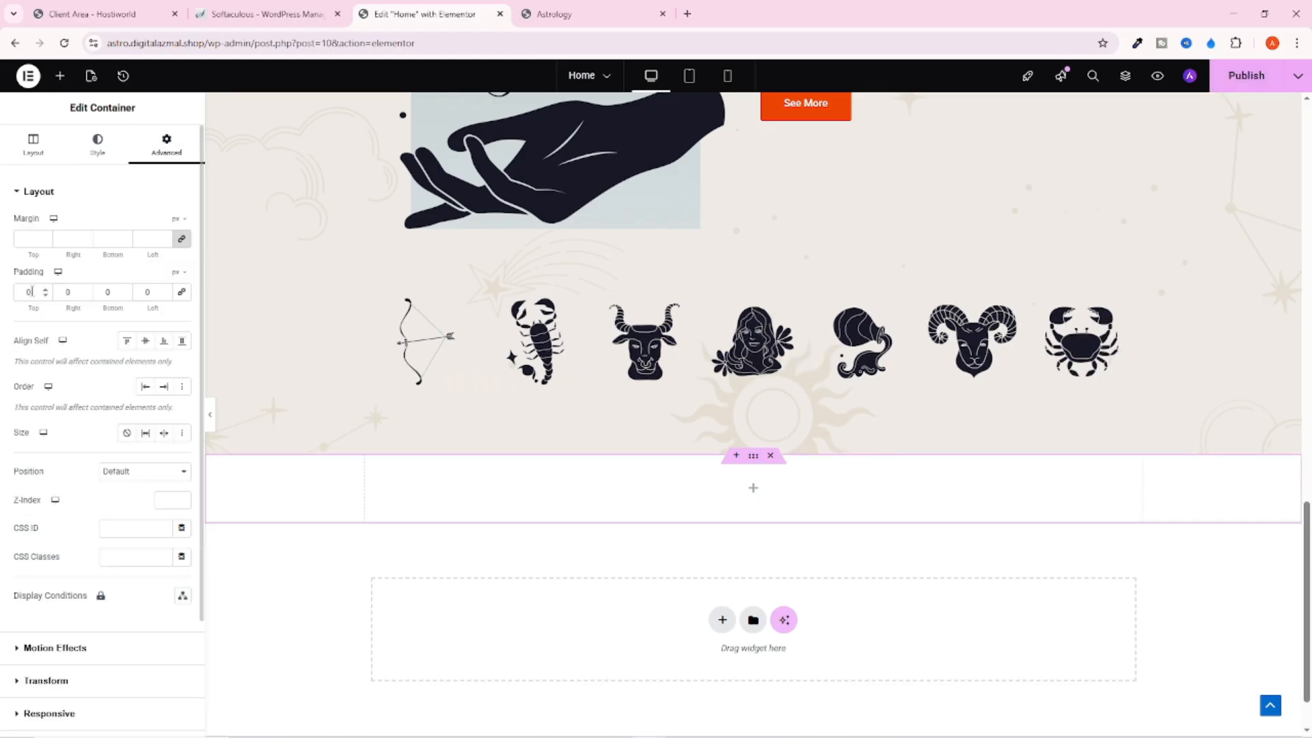
pyautogui.write('80')
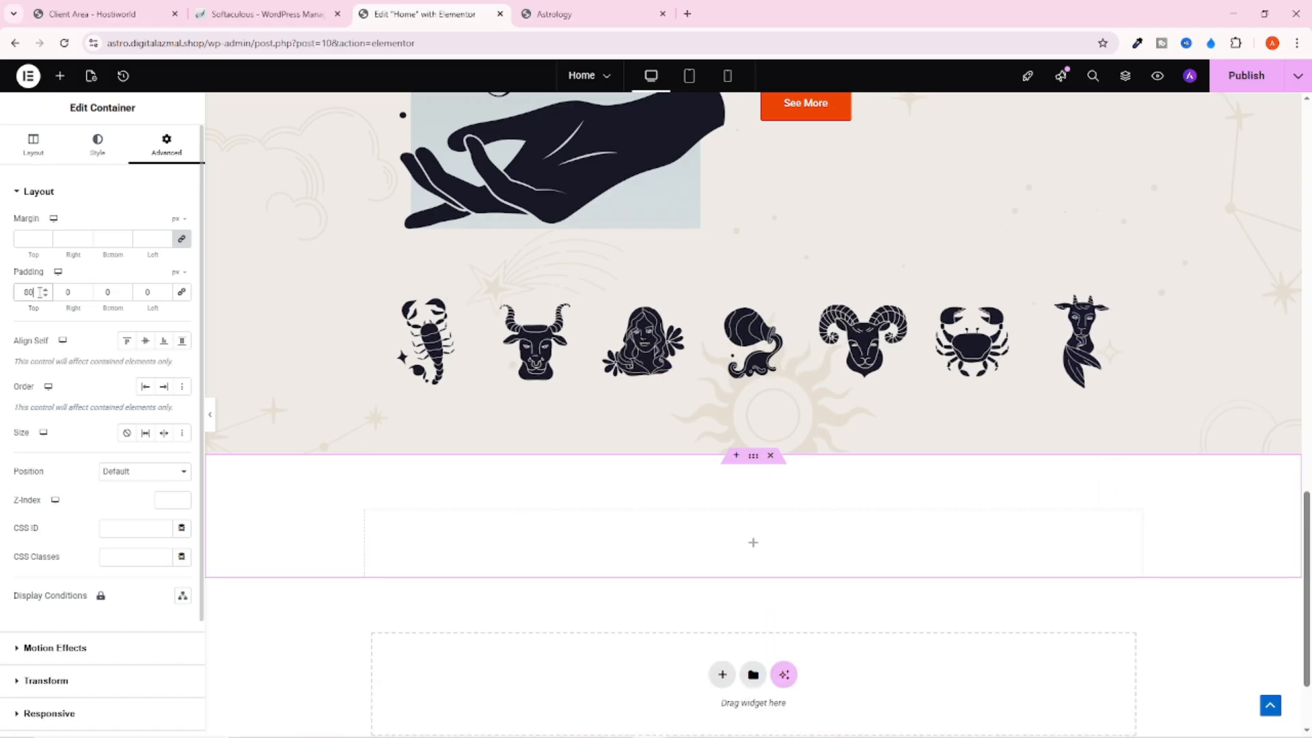
pyautogui.moveTo(105, 298); pyautogui.dragTo(120, 299)
pyautogui.write('80')
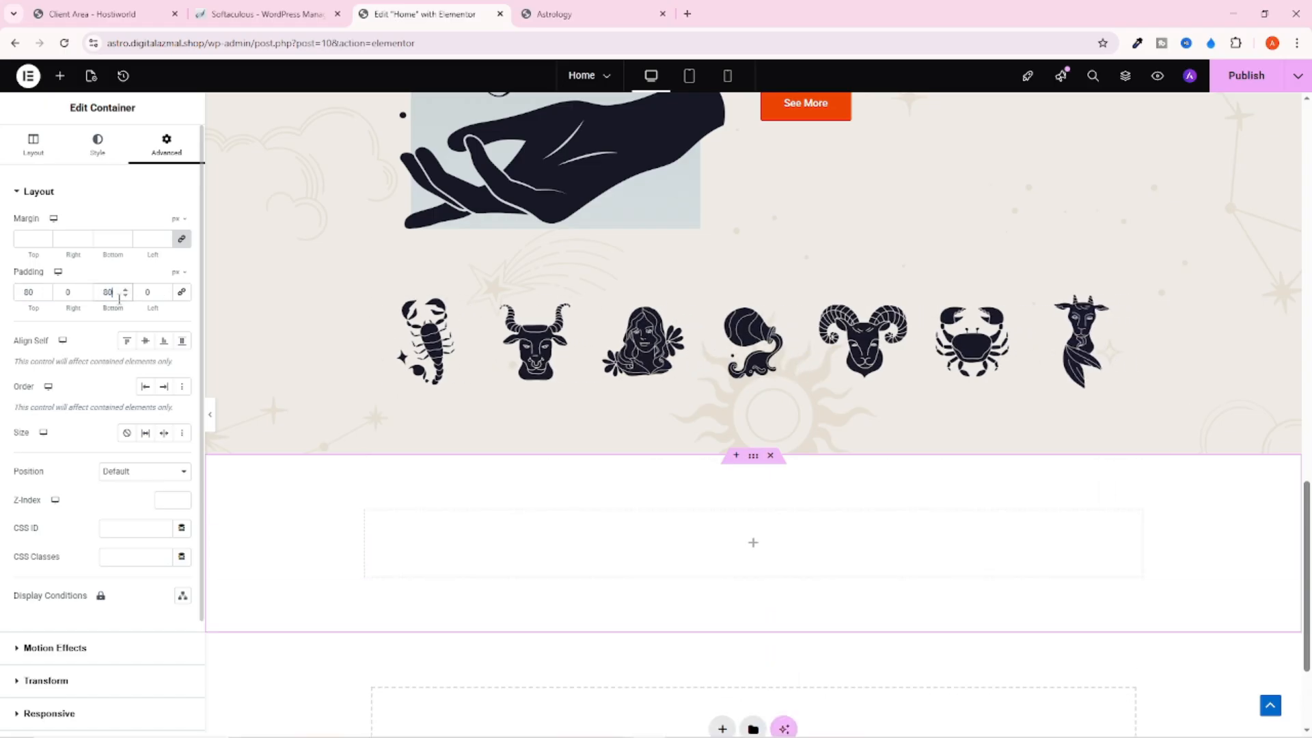
# Sample the dark background color #21212C from the reference site's Our Service section and apply it as the container's classic background color
pyautogui.click(115, 155)
pyautogui.click(126, 253)
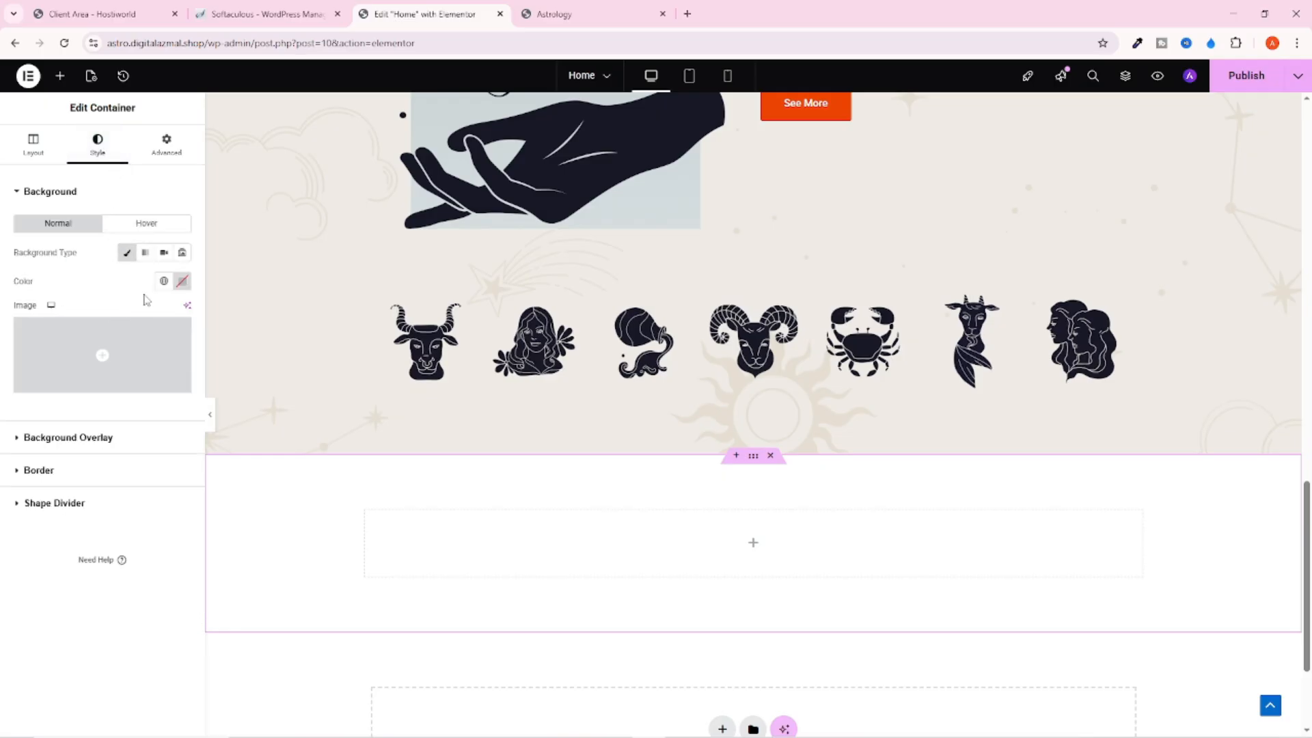
pyautogui.click(577, 15)
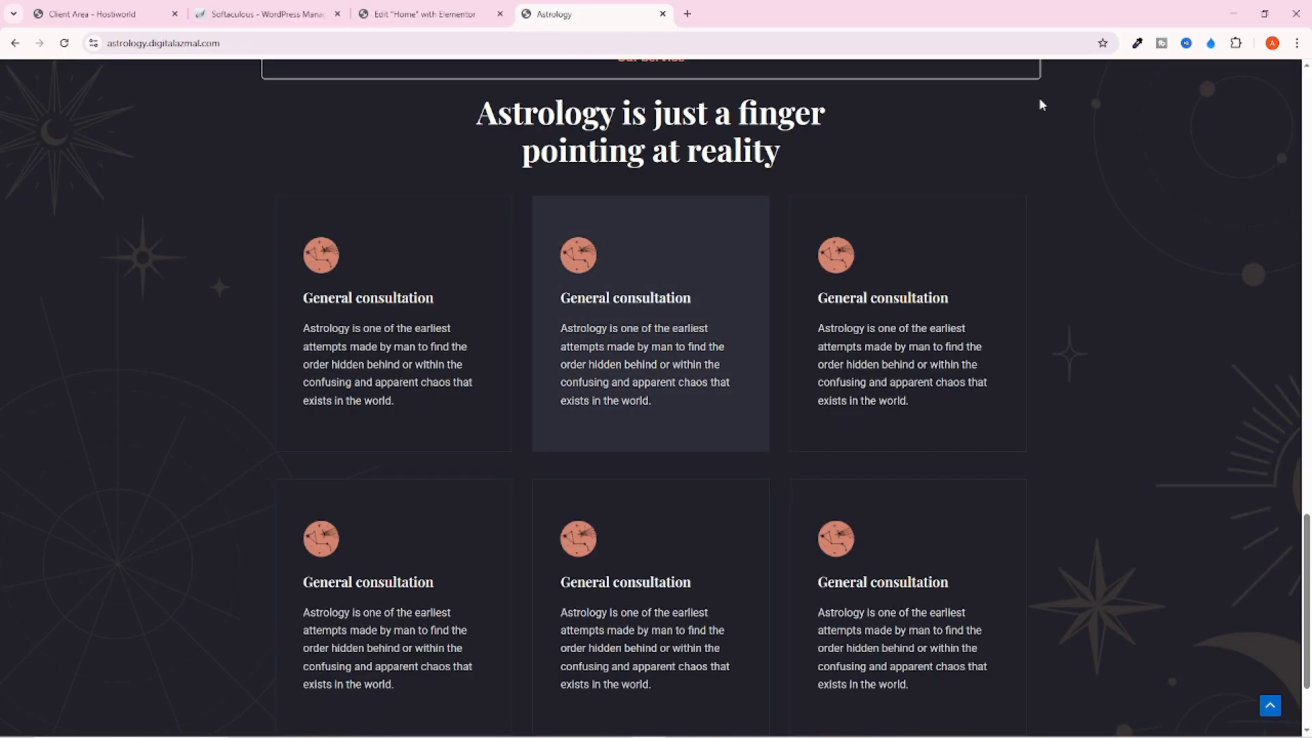
pyautogui.click(1136, 43)
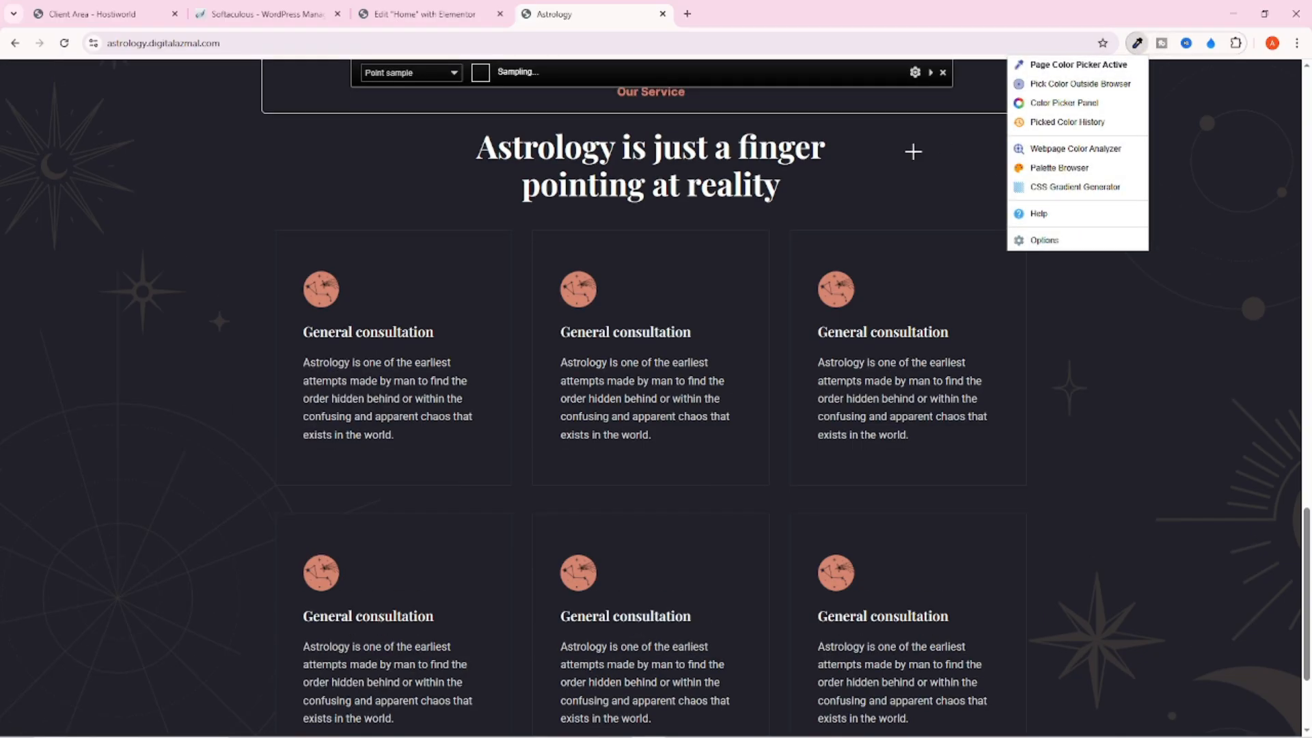
pyautogui.click(916, 161)
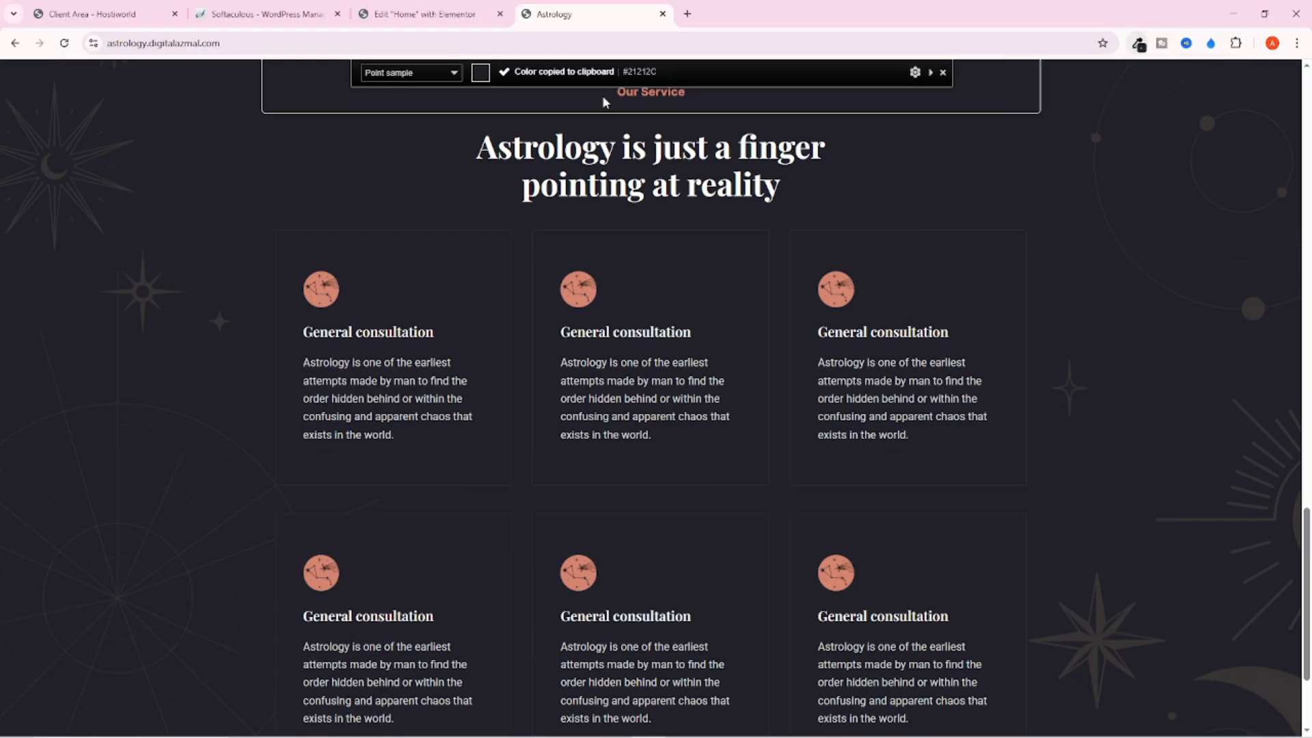
pyautogui.click(402, 16)
pyautogui.click(181, 281)
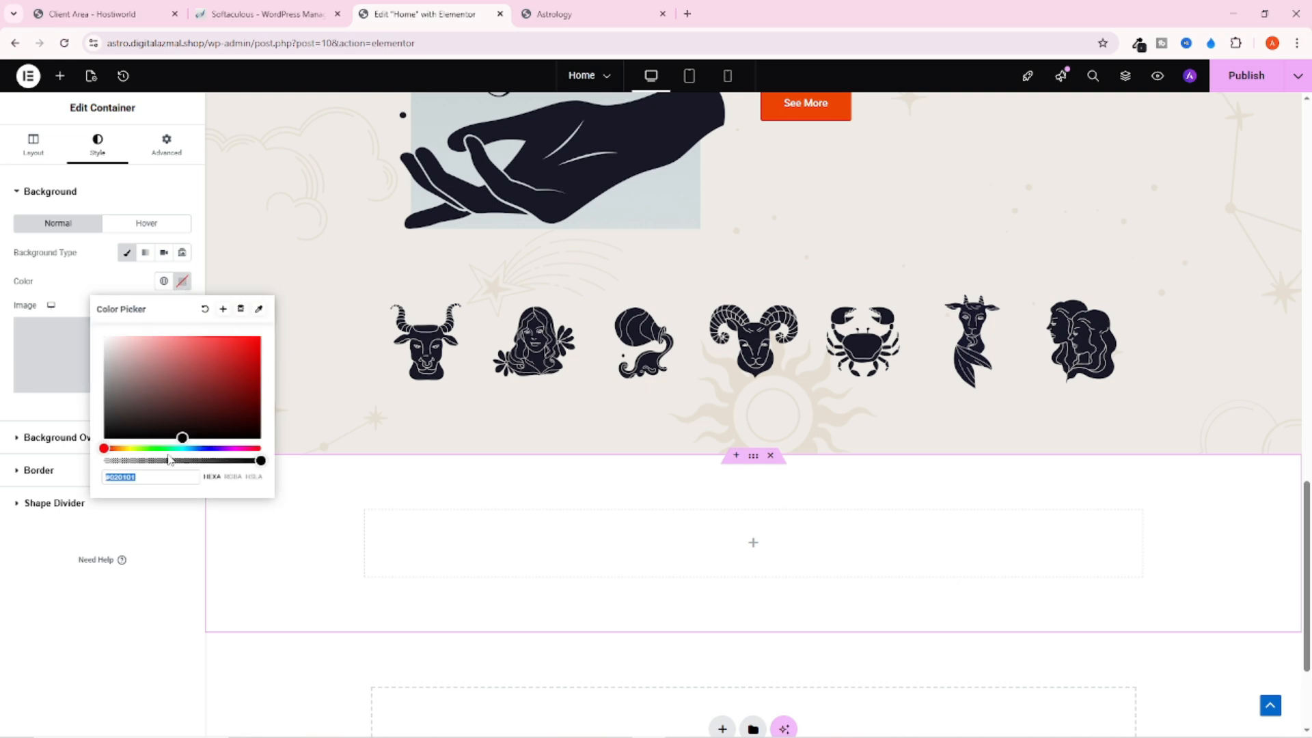
pyautogui.hotkey('ctrl', 'v')
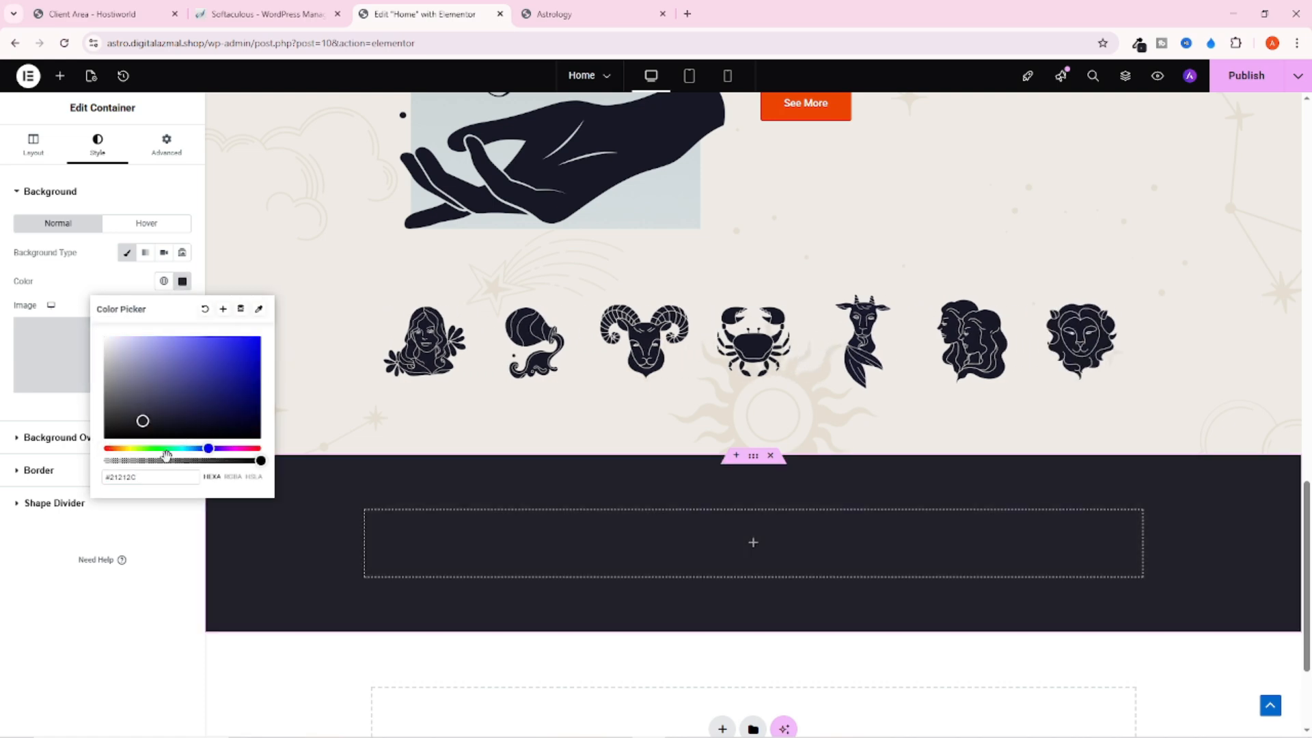
pyautogui.click(120, 270)
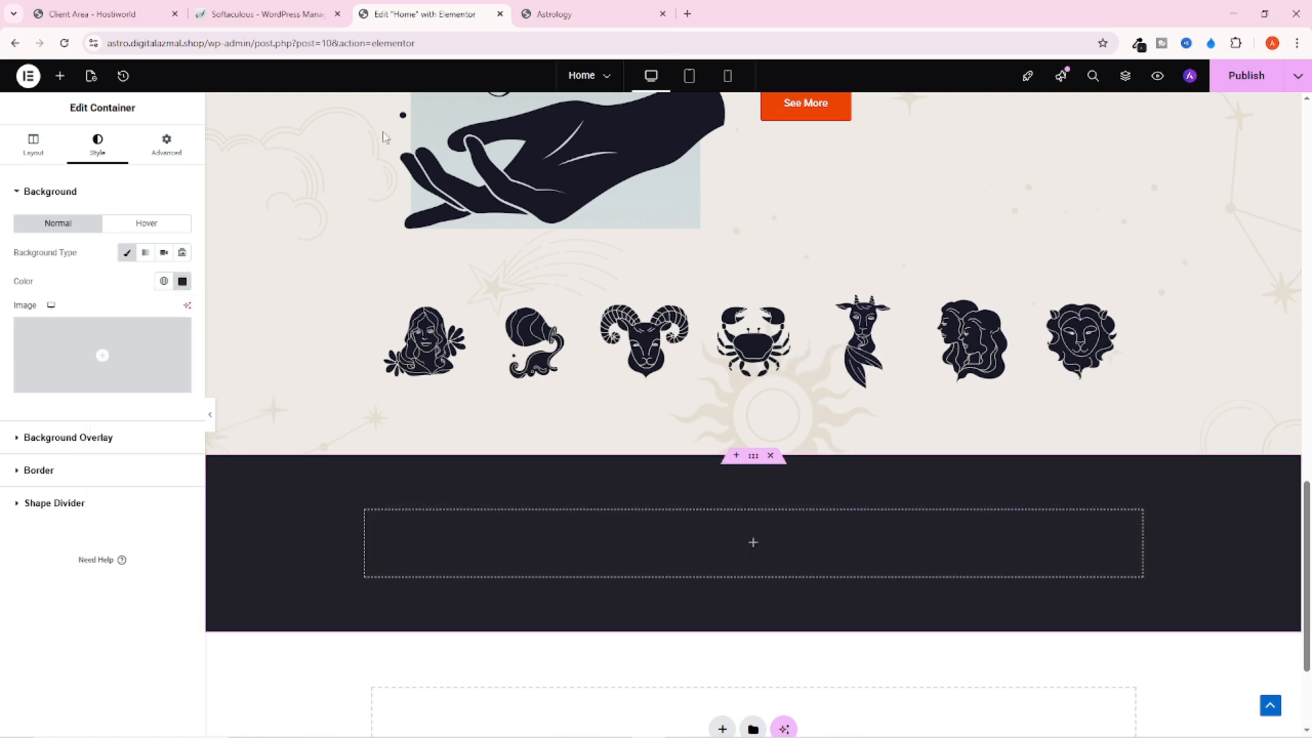
# Give the dark container a classic background overlay using the uploaded image bg-dark.png
pyautogui.click(554, 14)
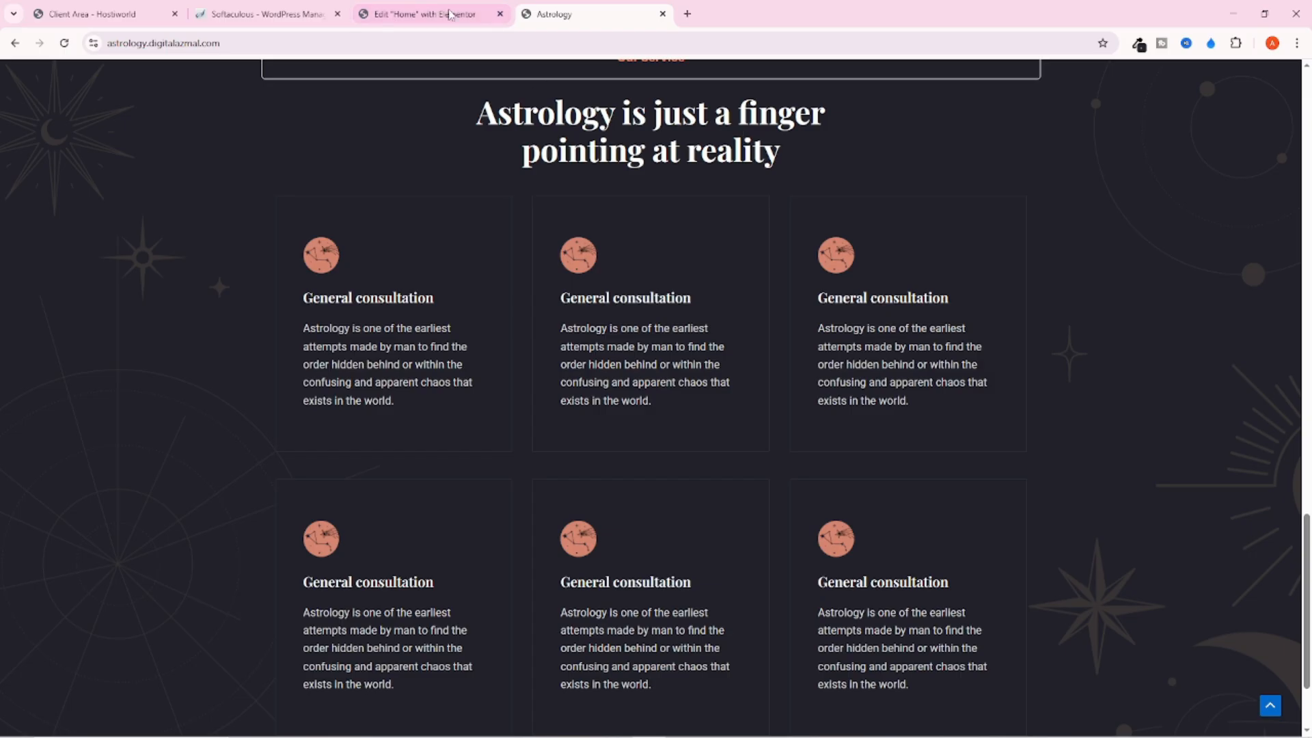
pyautogui.click(417, 14)
pyautogui.click(68, 435)
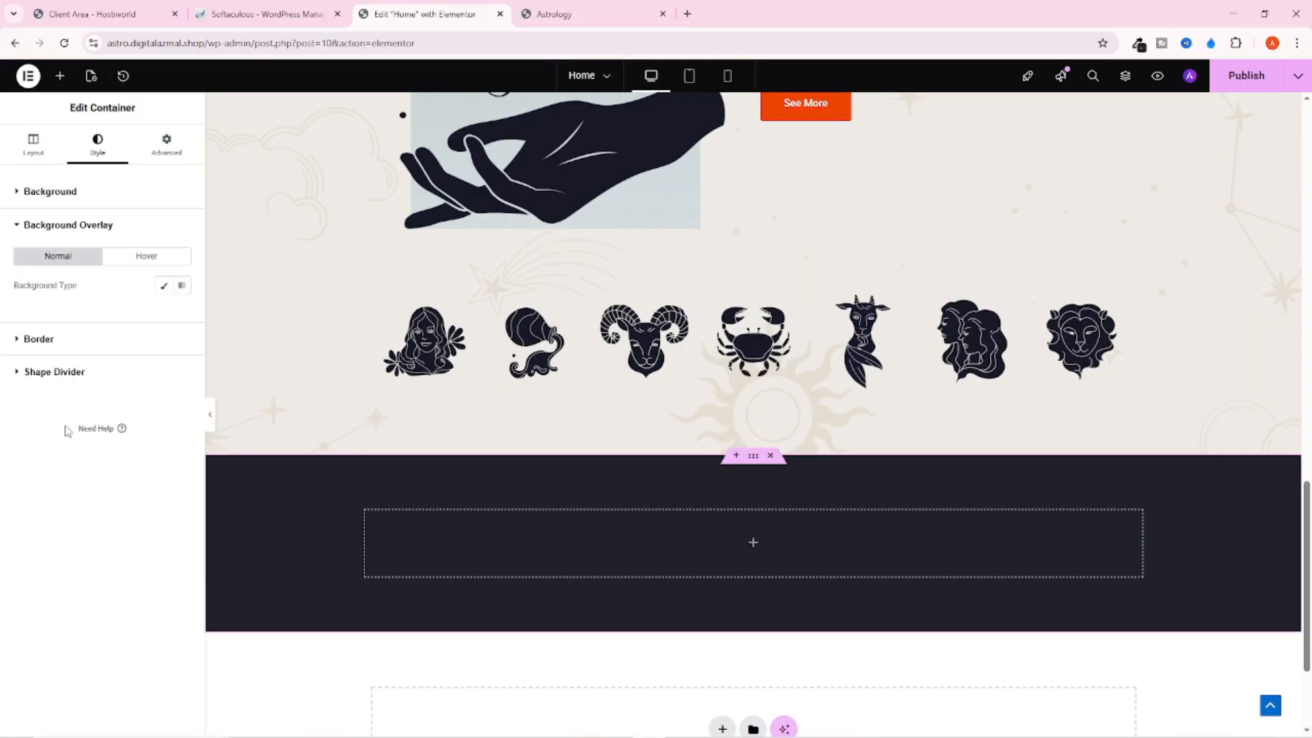
pyautogui.click(163, 285)
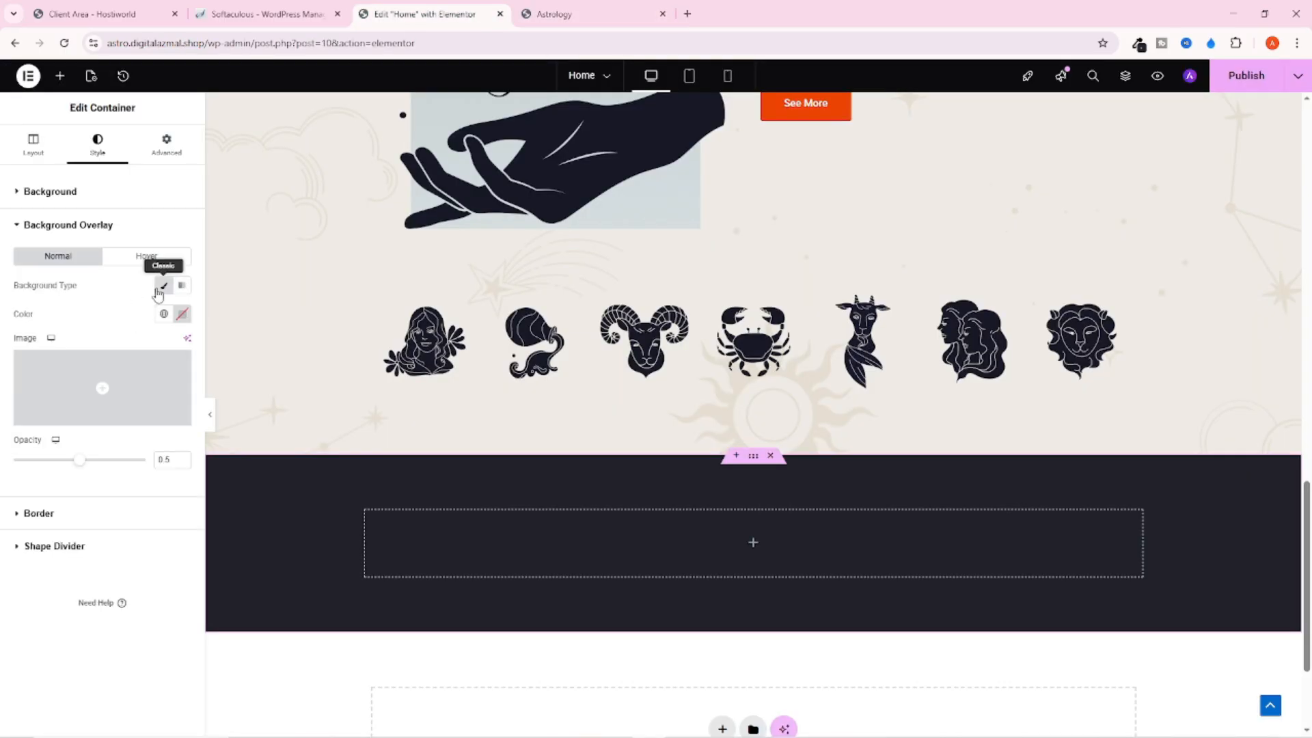
pyautogui.click(128, 388)
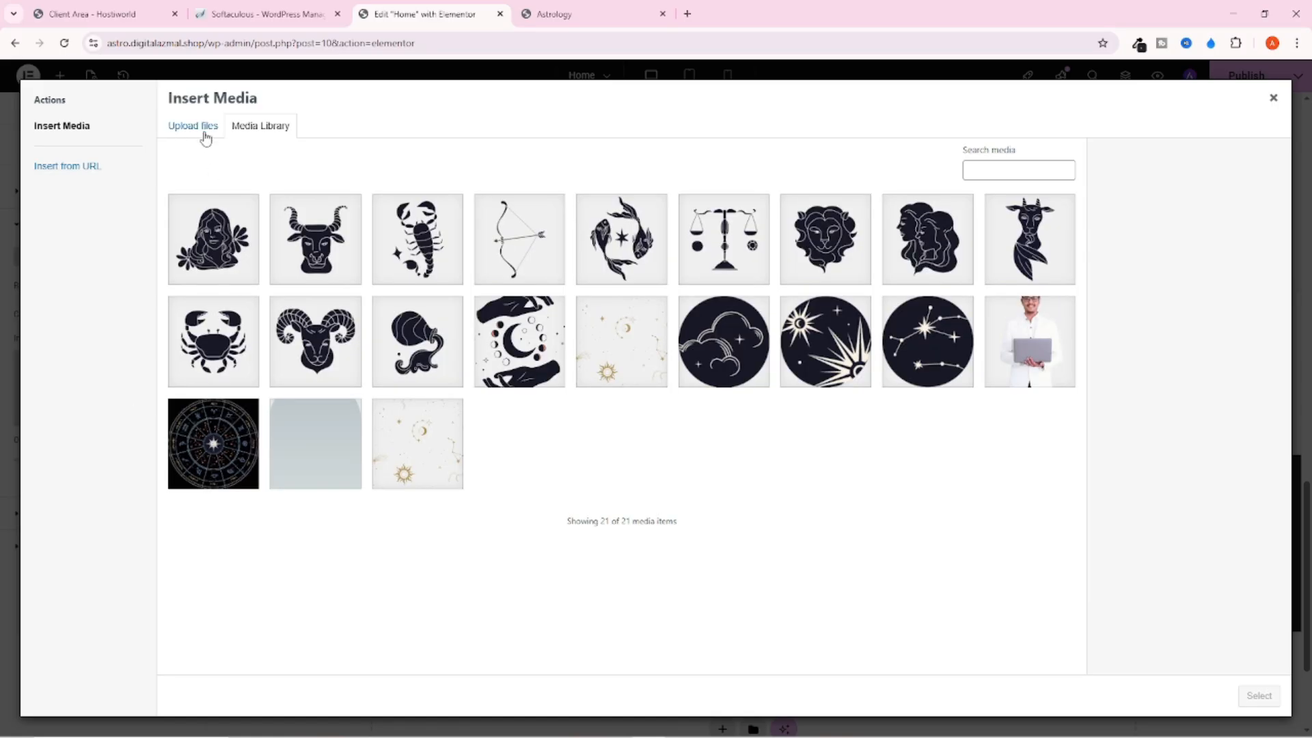
pyautogui.click(204, 132)
pyautogui.click(704, 371)
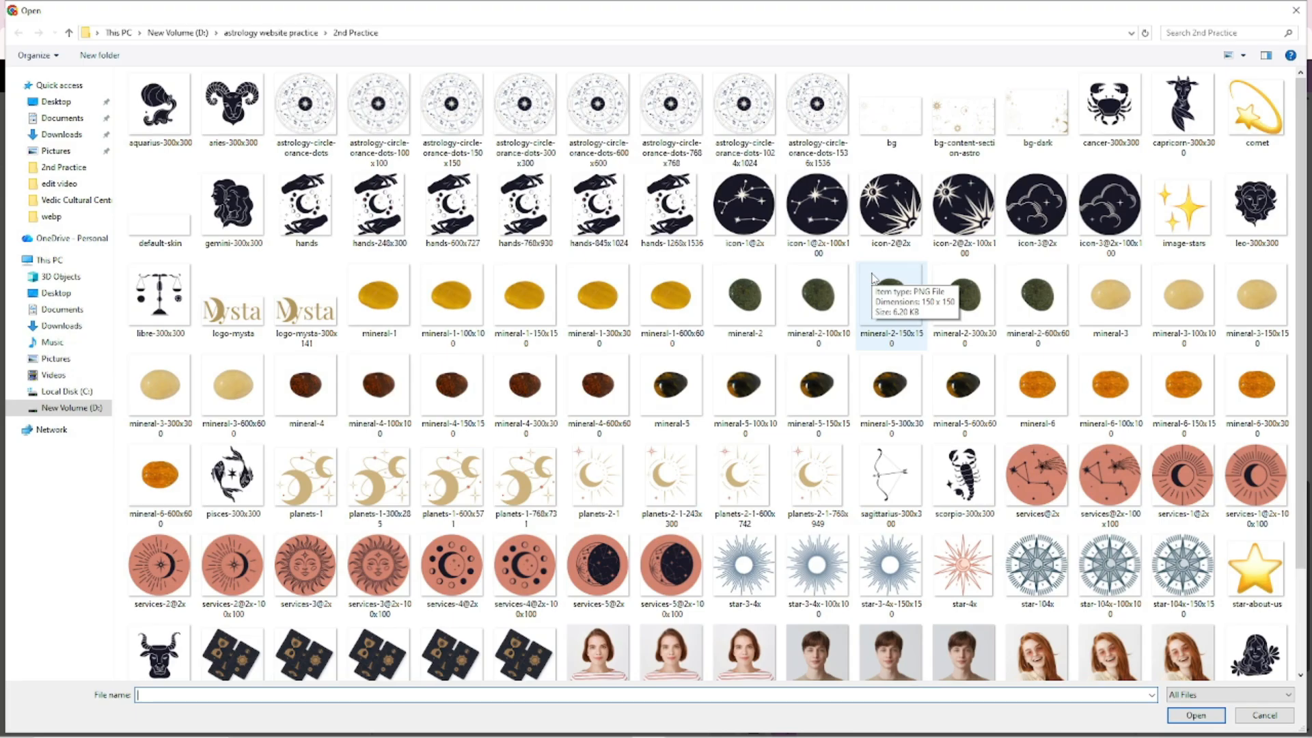
pyautogui.click(1022, 123)
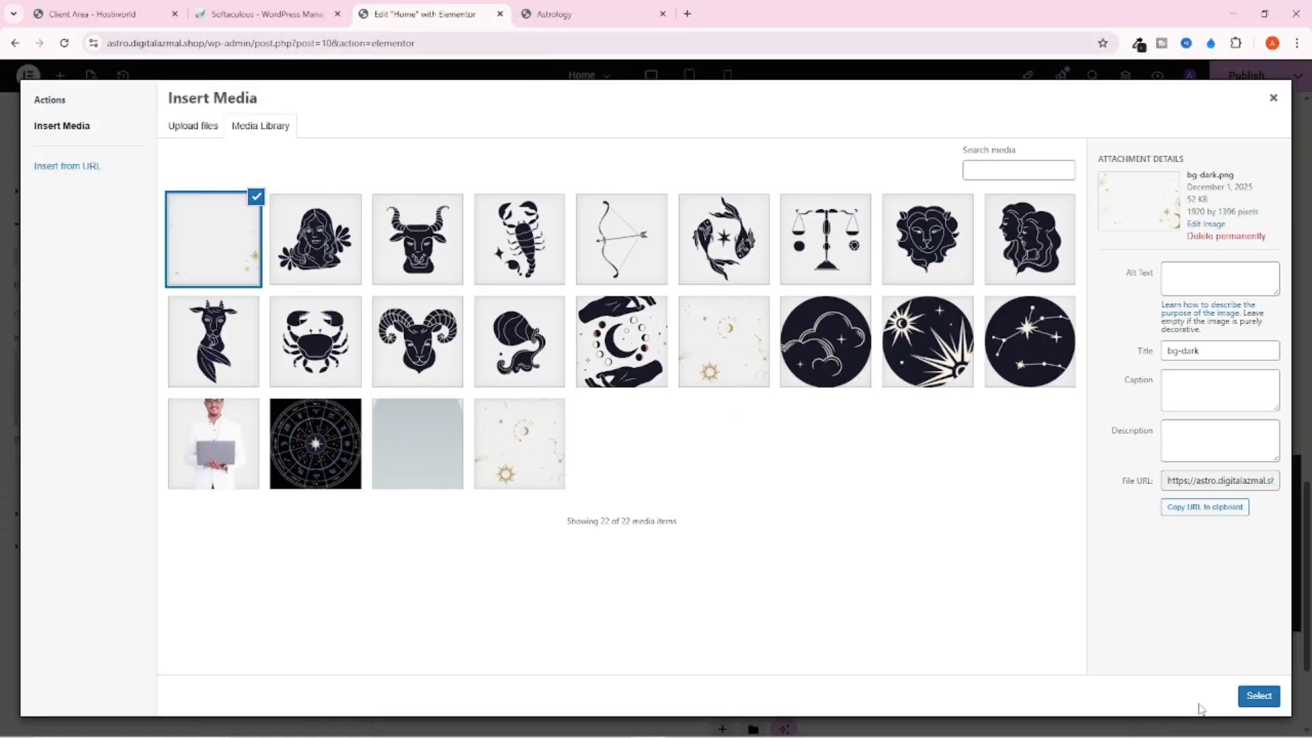
pyautogui.click(1259, 696)
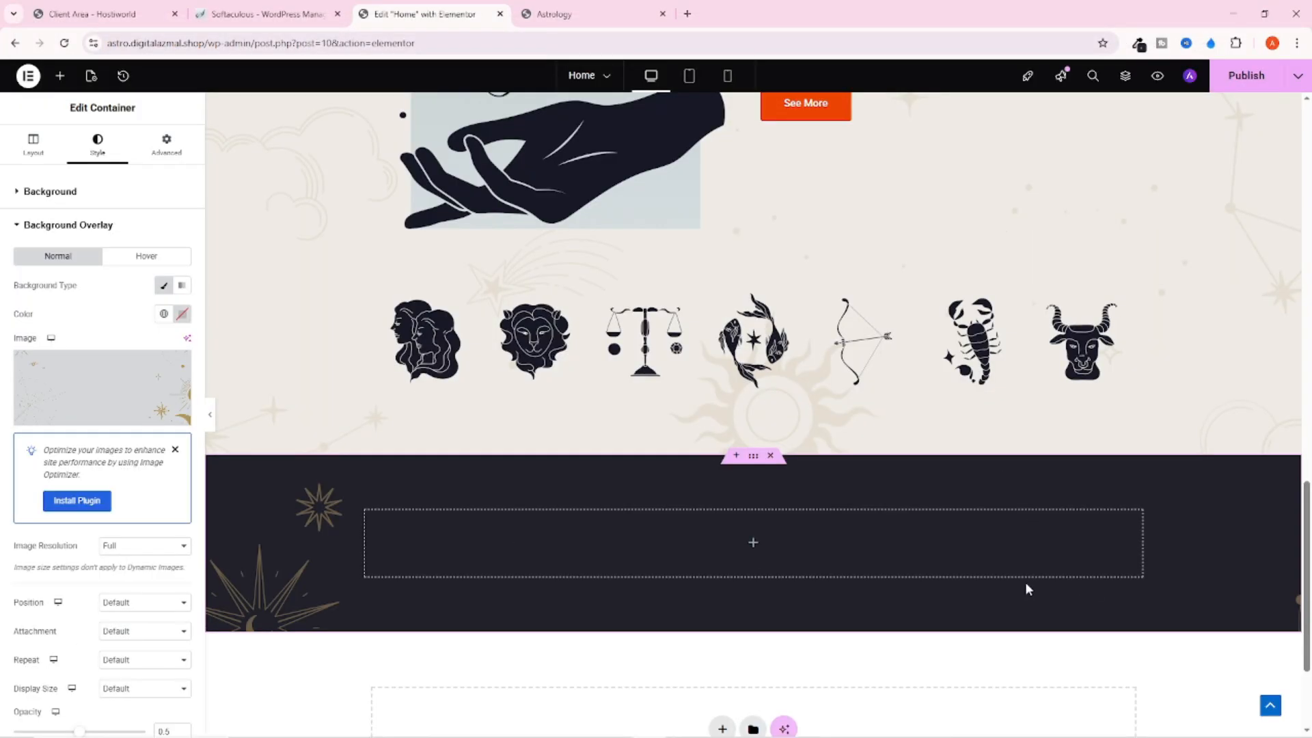
# Set the background overlay's opacity to 0.15
pyautogui.scroll(-1, 1025, 587)
pyautogui.scroll(-2, 101, 476)
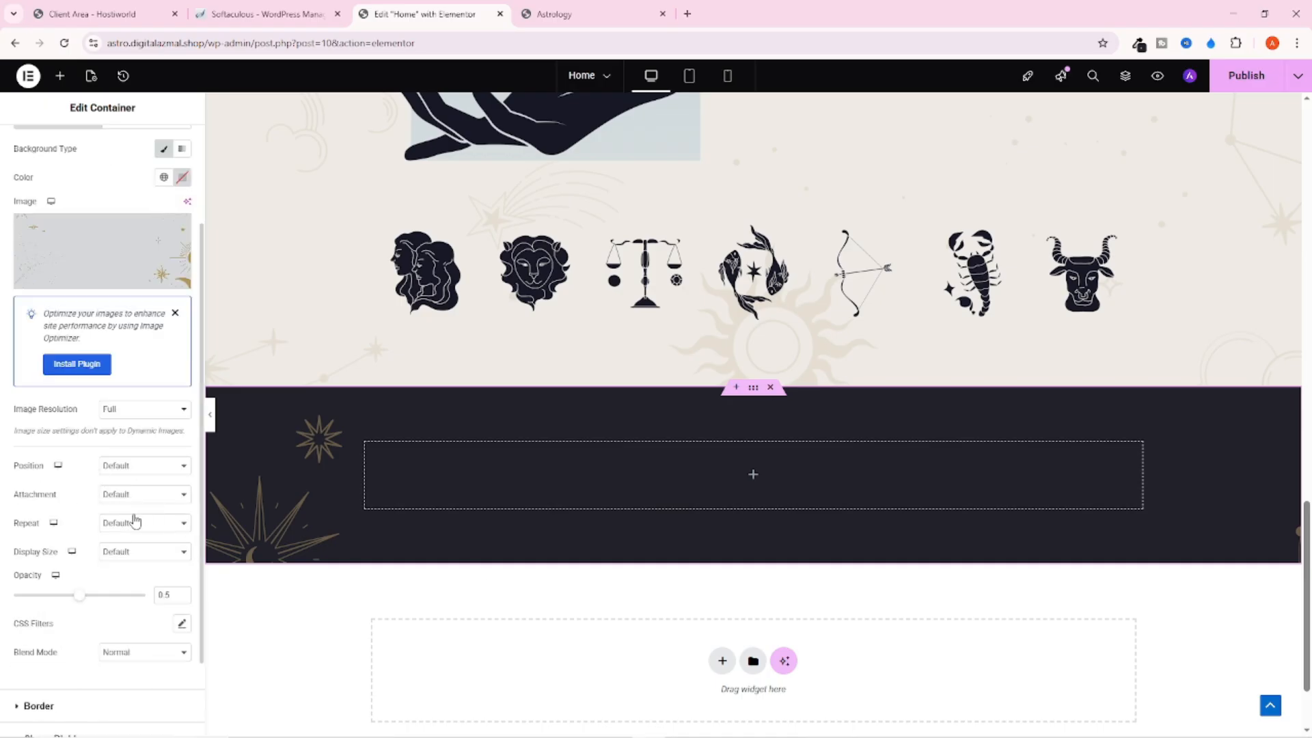
pyautogui.moveTo(77, 604); pyautogui.dragTo(56, 601)
pyautogui.doubleClick(172, 595)
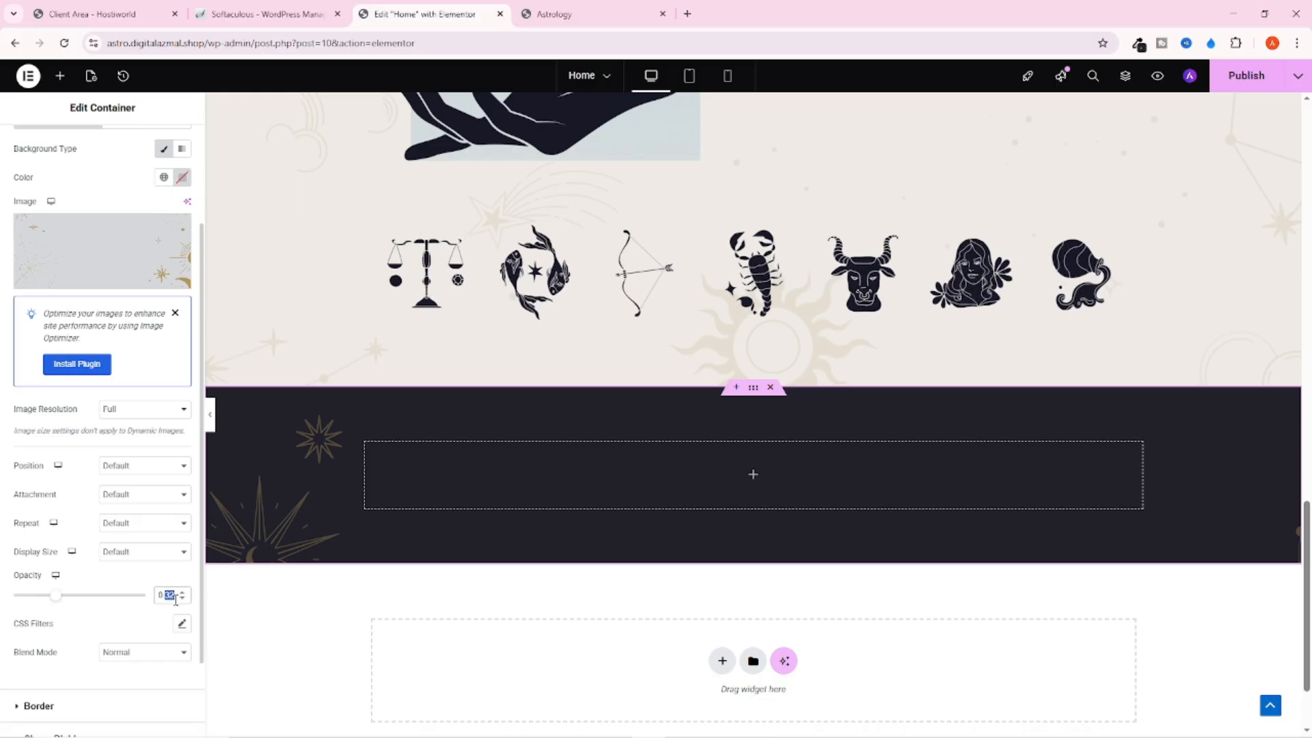
pyautogui.write('15')
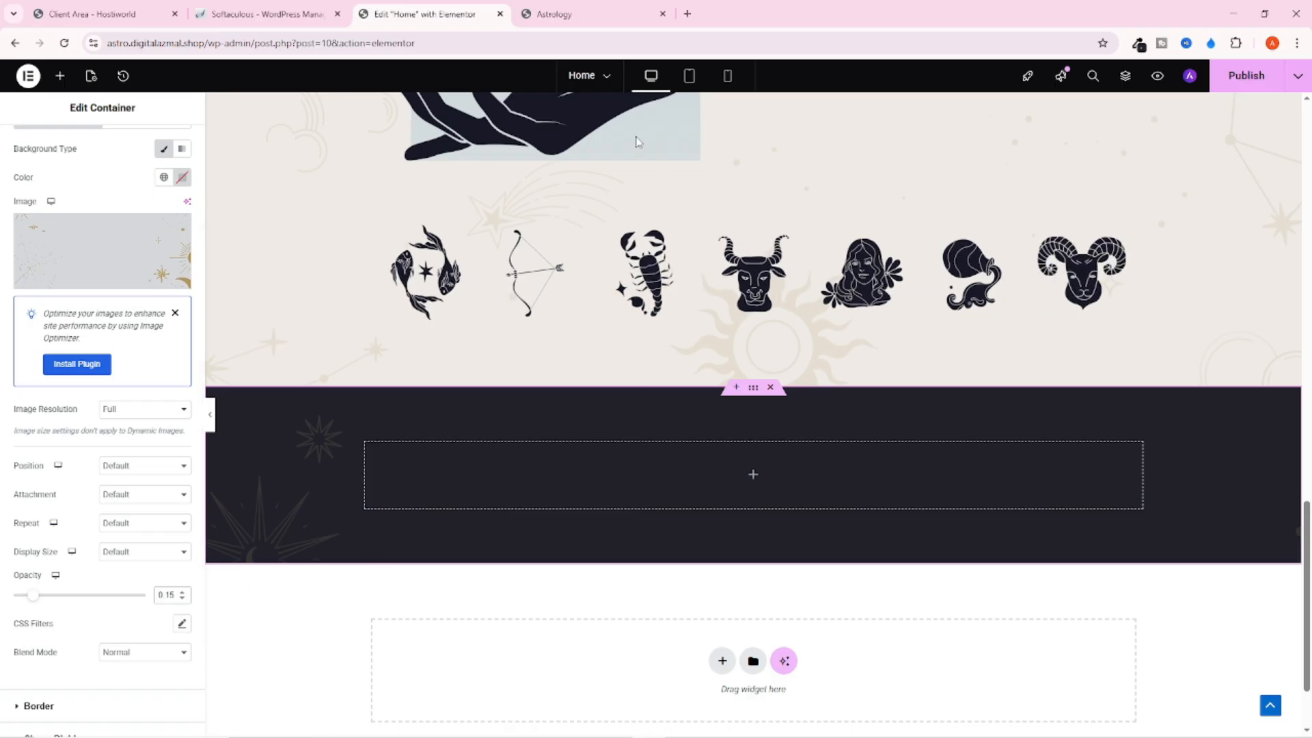
# Examine the star icon, label, heading and consultation cards of the reference site's Our Service section, and return to the Elementor editor
pyautogui.click(581, 14)
pyautogui.scroll(1, 627, 325)
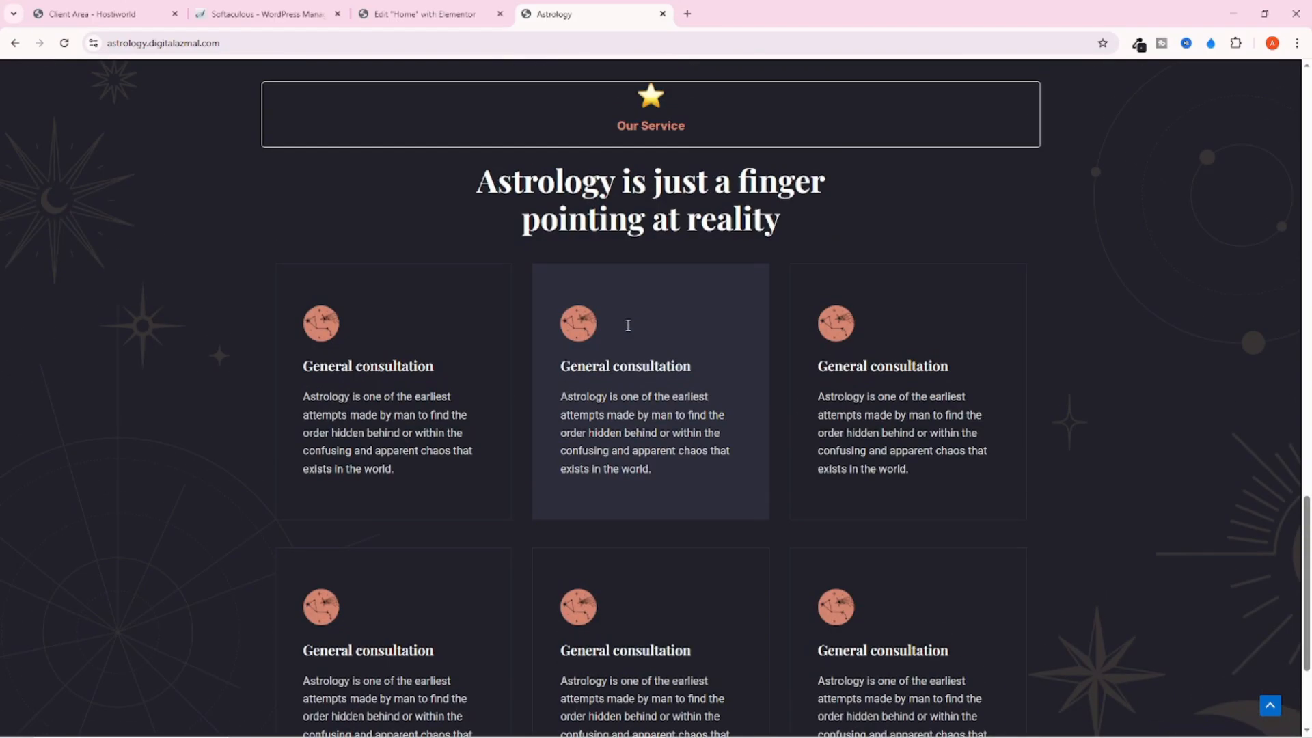
pyautogui.scroll(1, 628, 325)
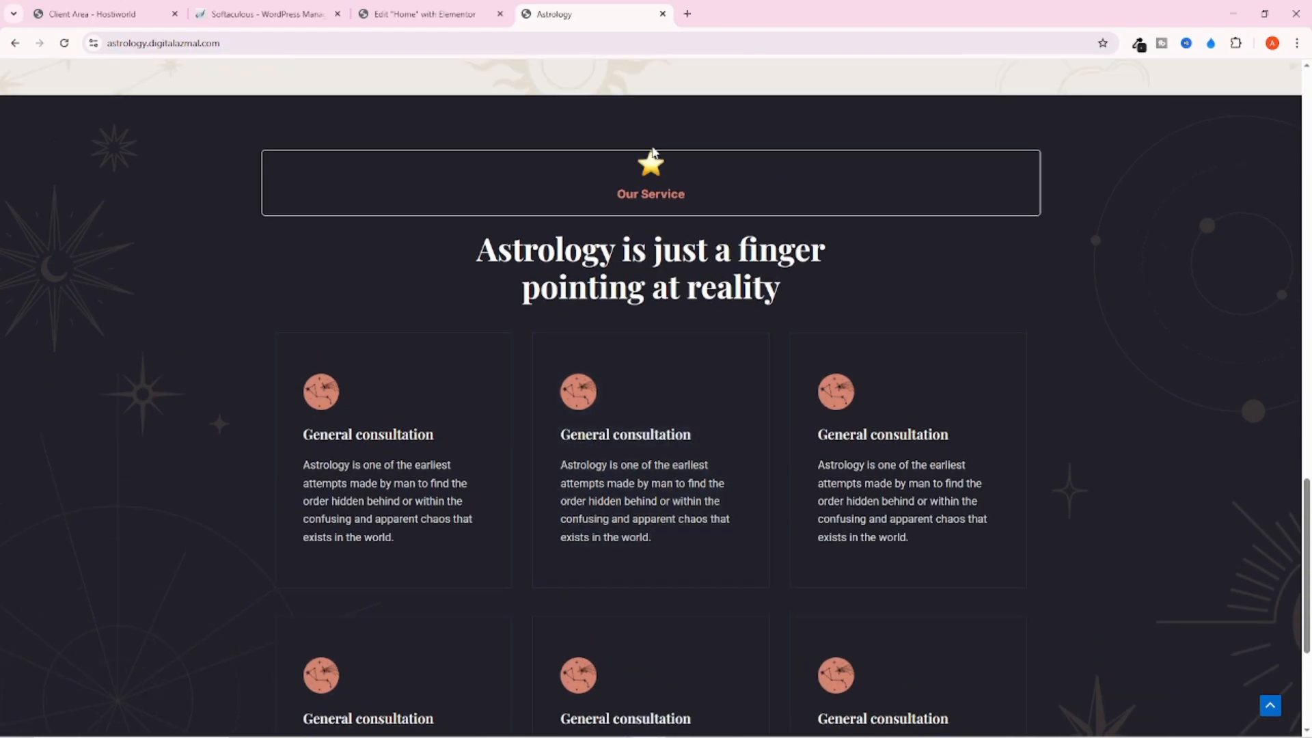
pyautogui.moveTo(449, 267); pyautogui.dragTo(858, 314)
pyautogui.moveTo(311, 398); pyautogui.dragTo(1031, 452)
pyautogui.scroll(-1, 993, 433)
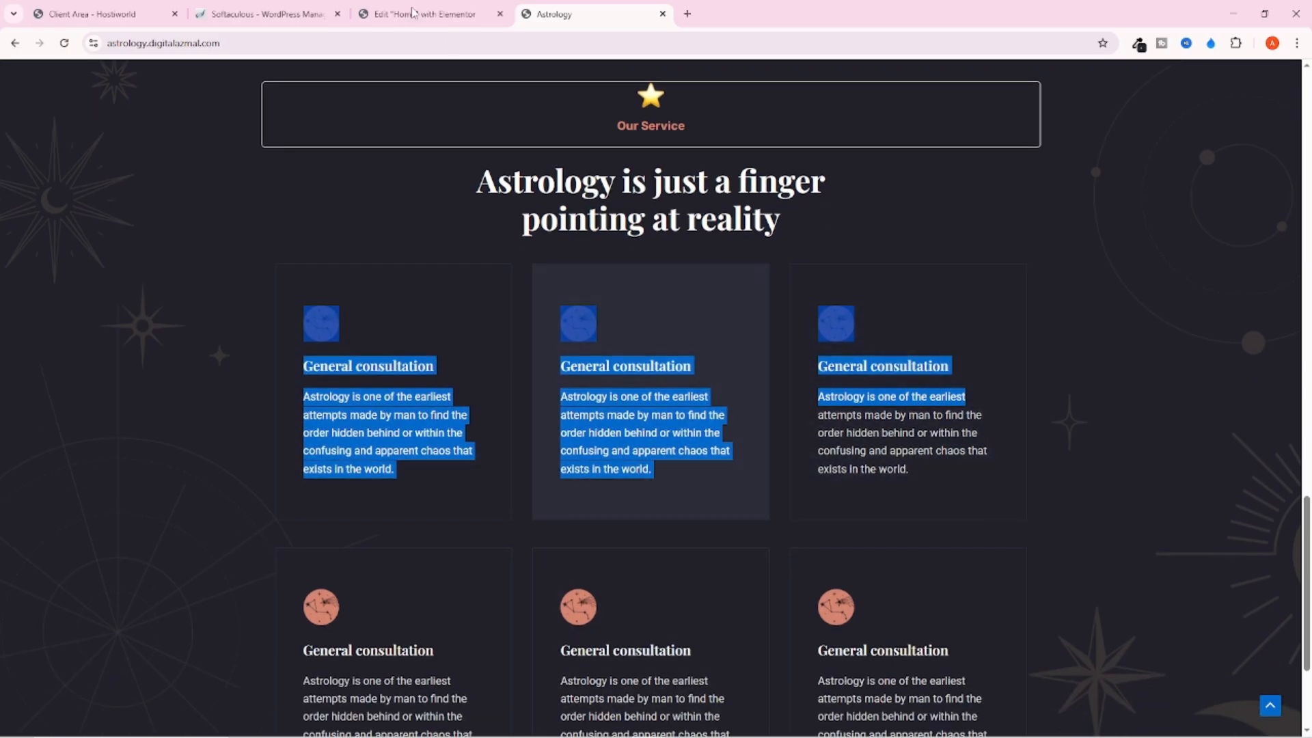
pyautogui.click(410, 14)
pyautogui.scroll(-3, 540, 288)
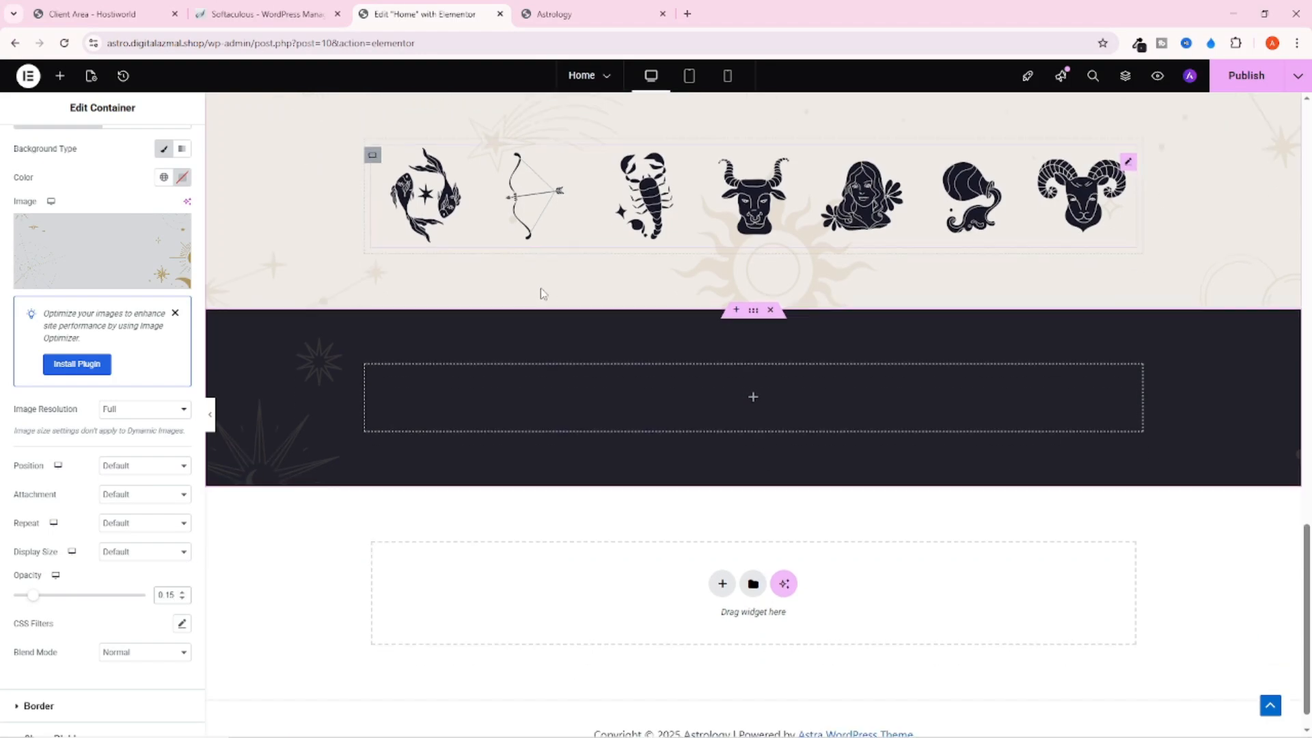
pyautogui.scroll(2, 84, 177)
# Add an Image Box widget to the dark container and open the media library for its image
pyautogui.click(60, 76)
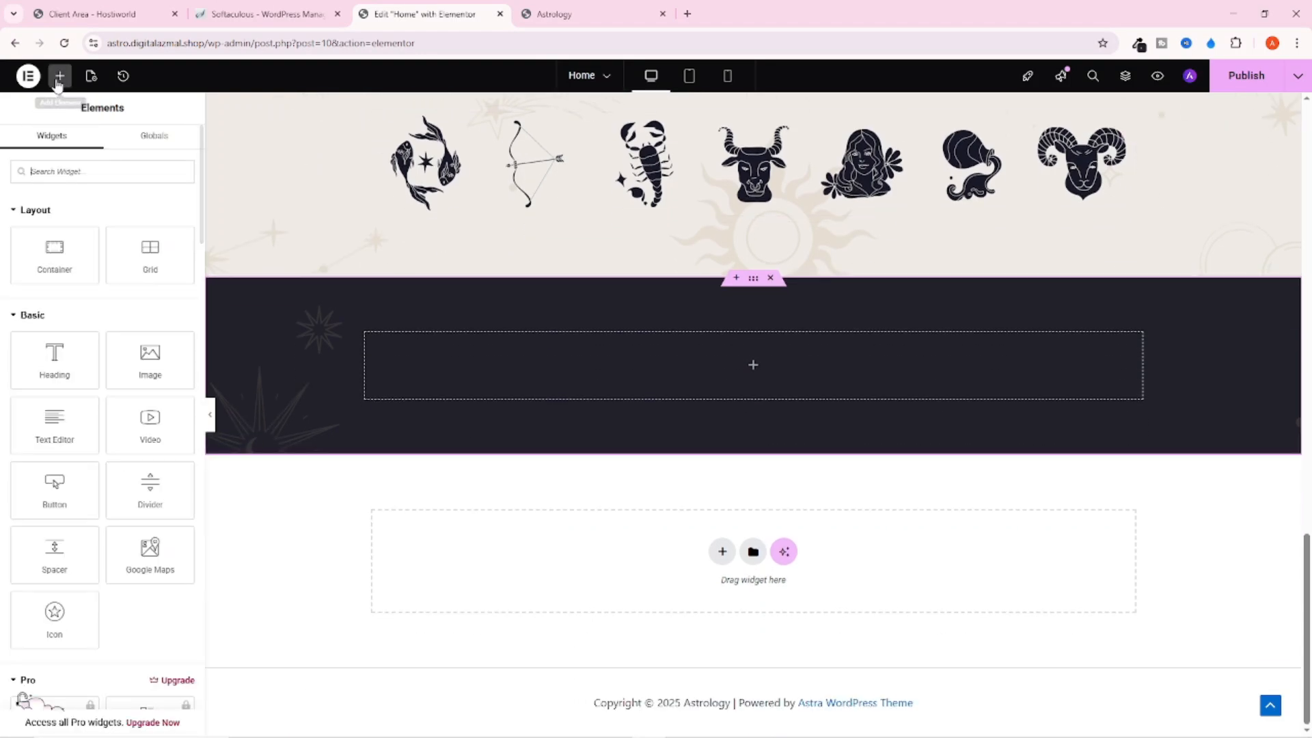
pyautogui.click(63, 164)
pyautogui.write('ima')
pyautogui.moveTo(146, 219); pyautogui.dragTo(722, 313)
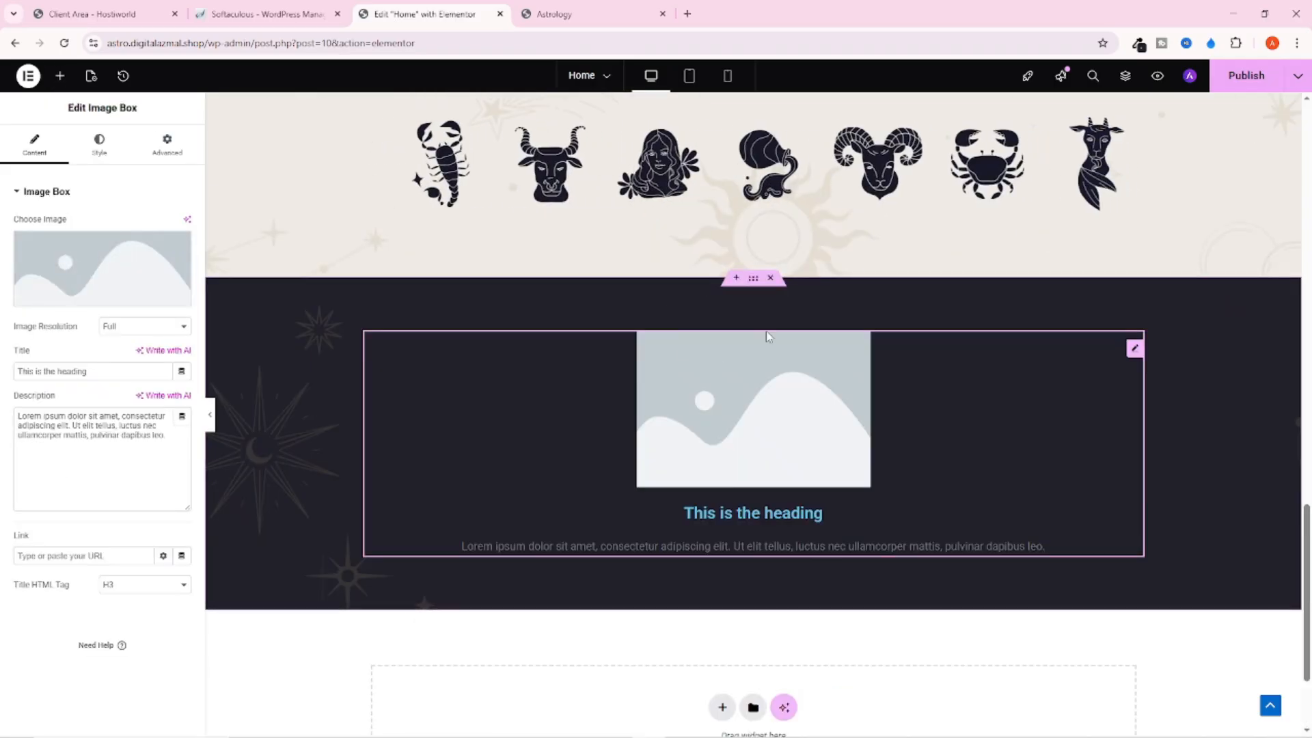
pyautogui.click(109, 294)
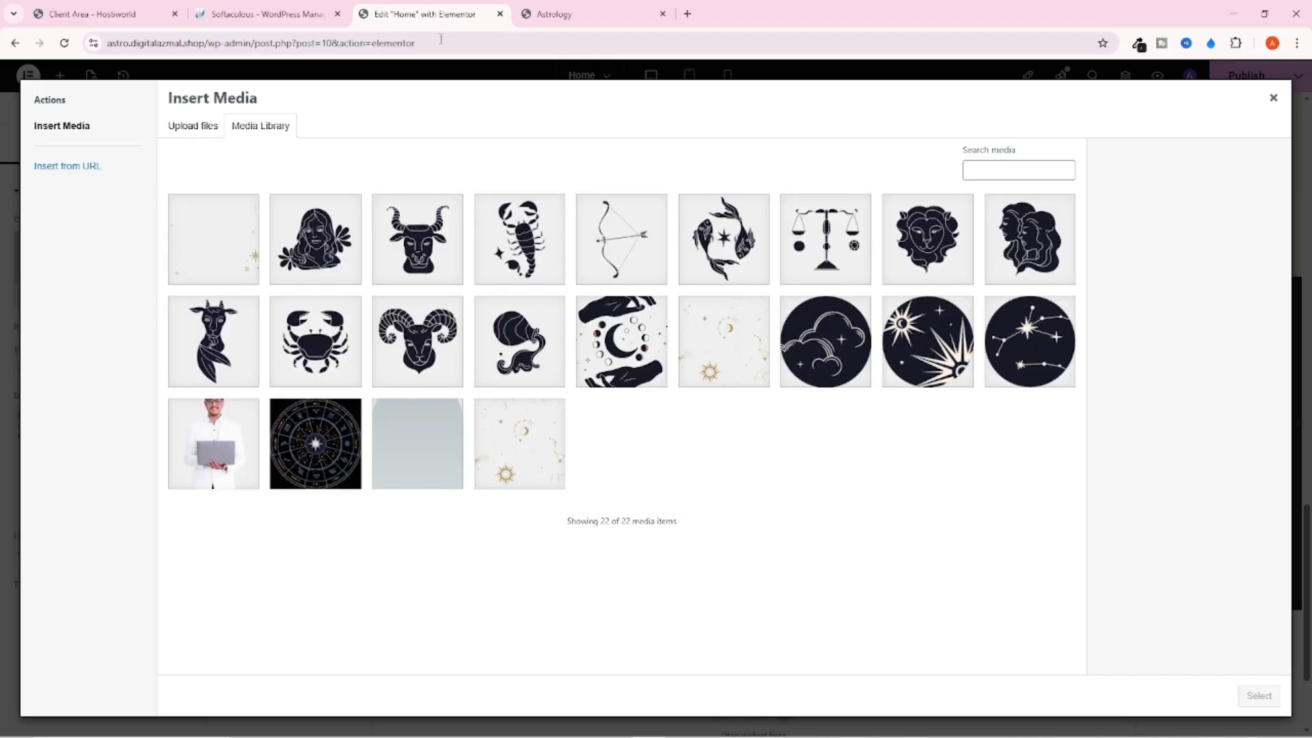
# Examine the star icon and Our Service label on the reference site to see how they are arranged
pyautogui.click(587, 14)
pyautogui.moveTo(644, 106); pyautogui.dragTo(763, 97)
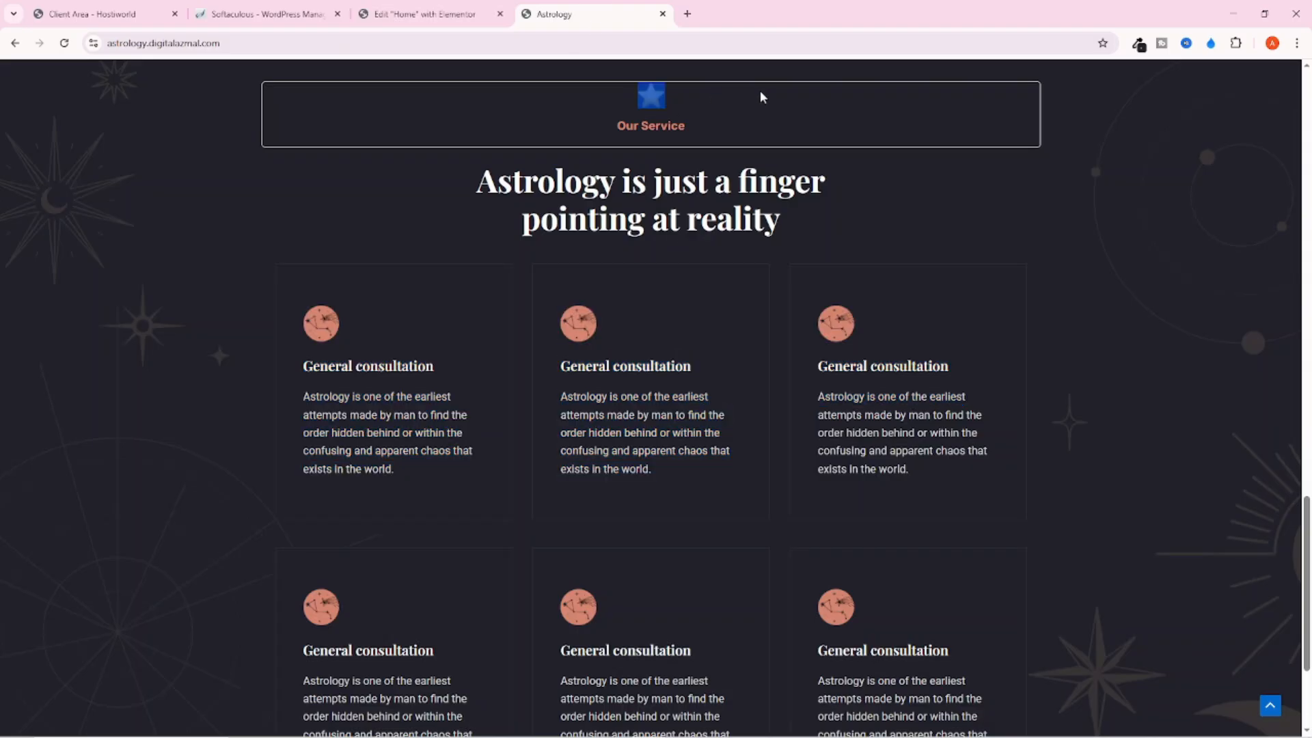
pyautogui.click(737, 127)
pyautogui.moveTo(661, 101); pyautogui.dragTo(751, 102)
pyautogui.moveTo(656, 109); pyautogui.dragTo(850, 115)
pyautogui.scroll(2, 706, 218)
pyautogui.moveTo(661, 235); pyautogui.dragTo(710, 277)
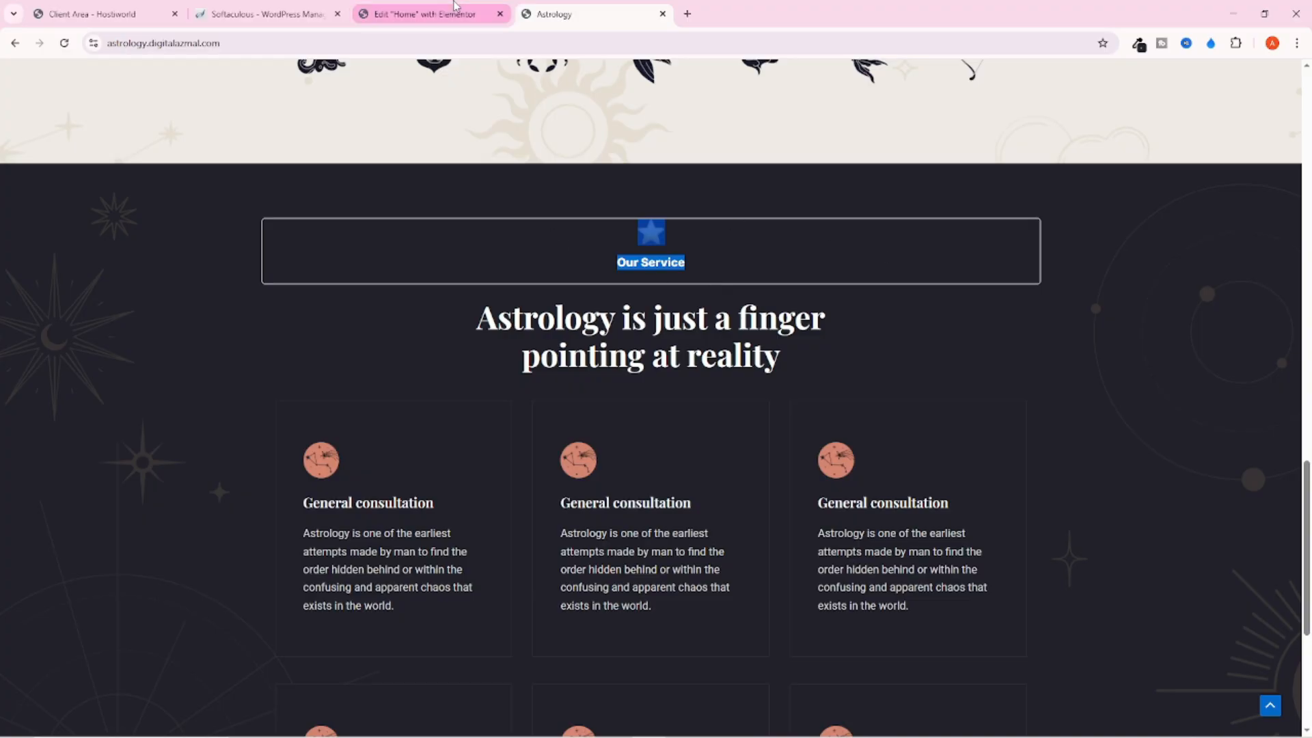
# Back in the Elementor editor, upload star-about-us.png and use it as the Image Box's image
pyautogui.click(424, 14)
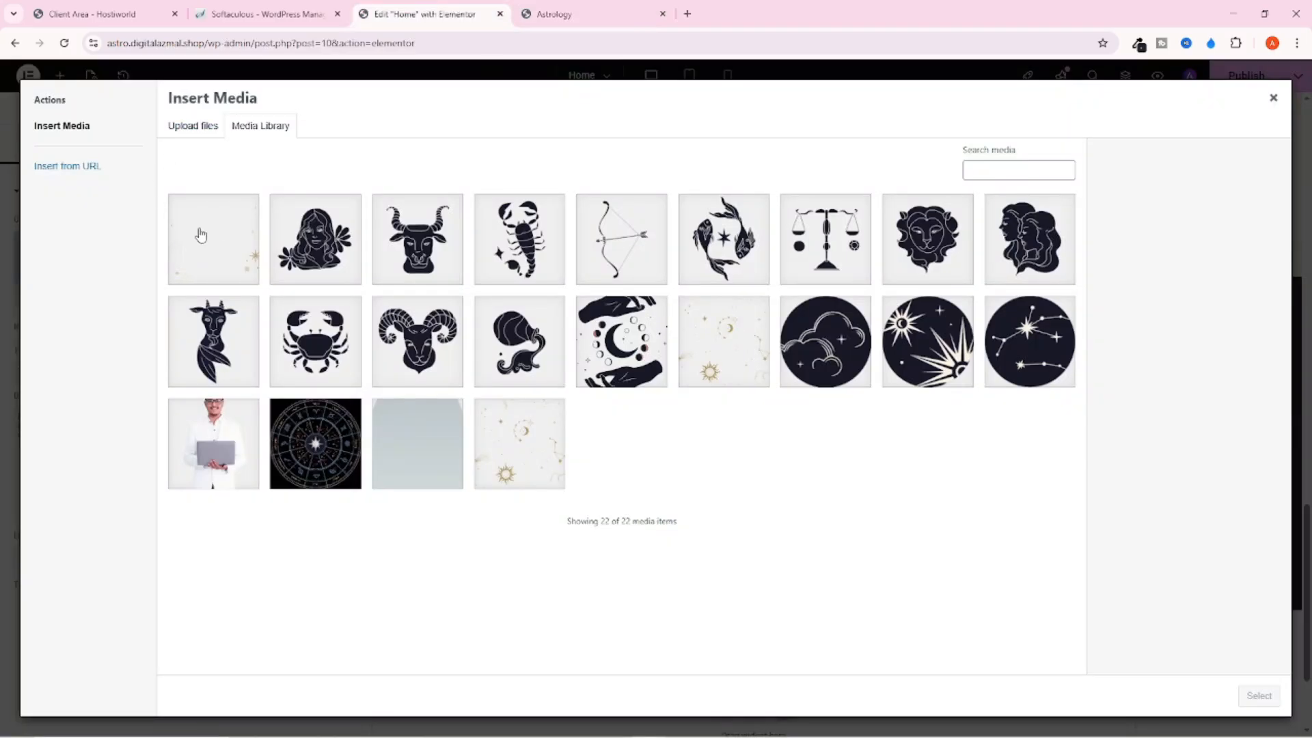
pyautogui.click(179, 129)
pyautogui.click(697, 374)
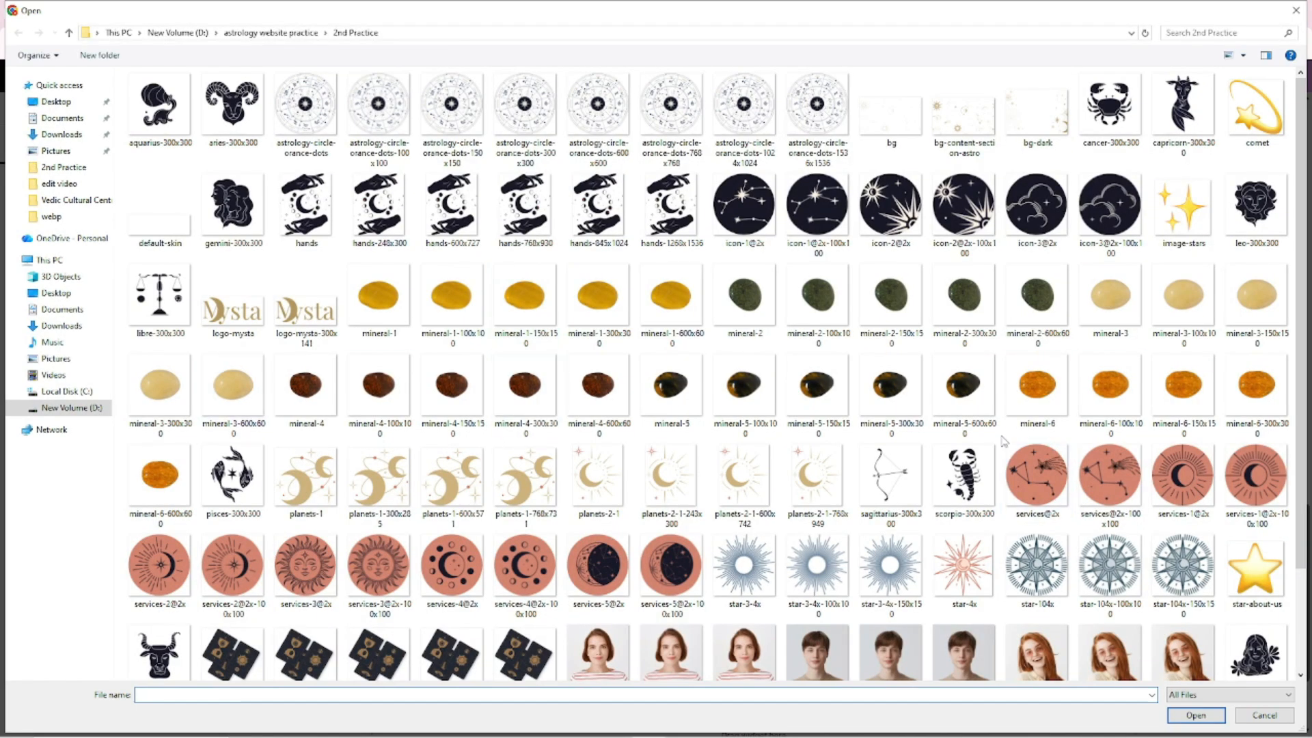
pyautogui.scroll(-2, 1150, 413)
pyautogui.click(1260, 465)
pyautogui.click(1195, 714)
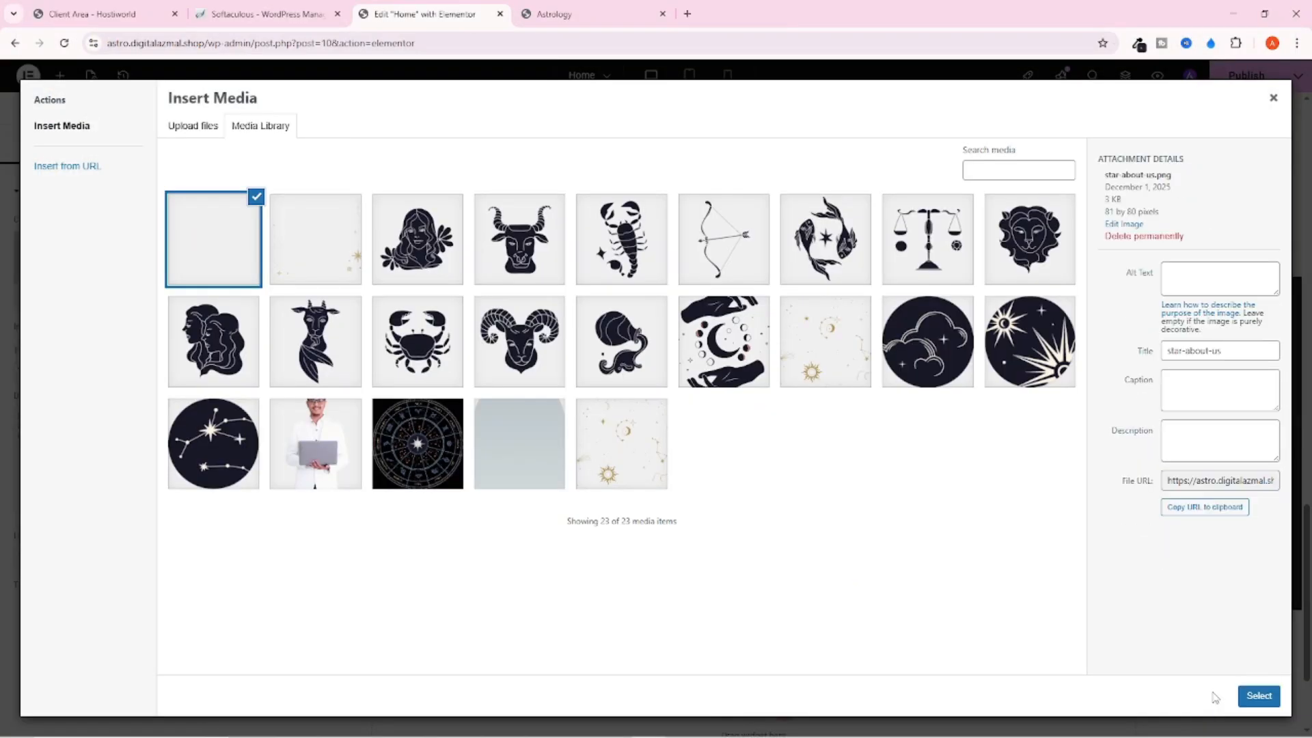
pyautogui.click(1258, 695)
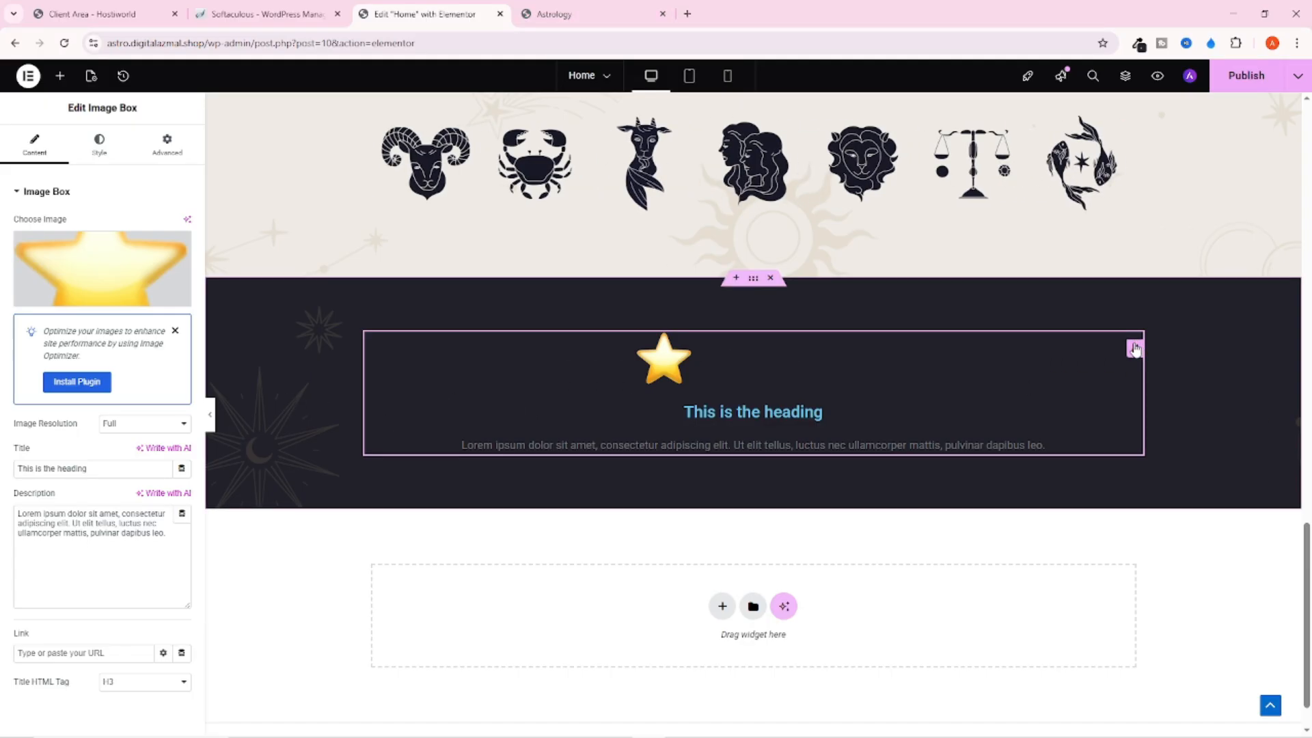
# Delete the Image Box widget from the dark container and look through the available widgets
pyautogui.press('Delete')
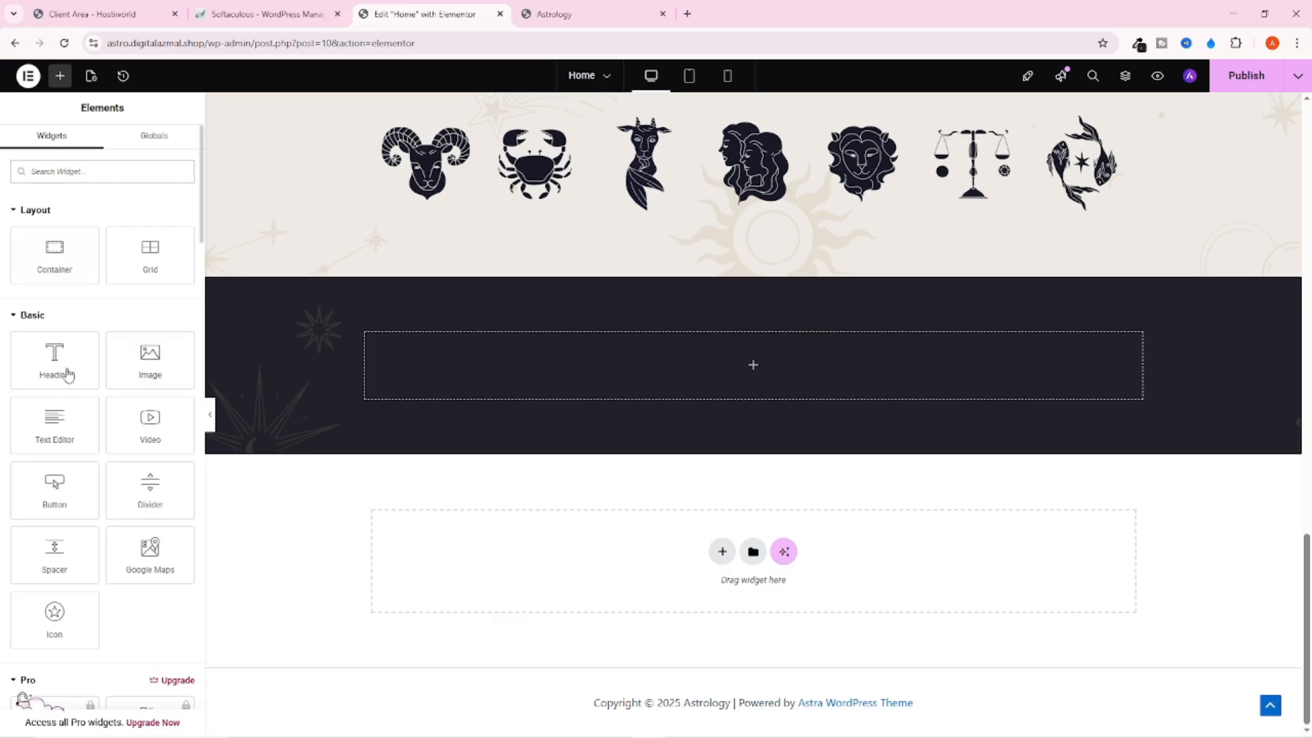
pyautogui.scroll(-5, 105, 554)
pyautogui.scroll(3, 108, 541)
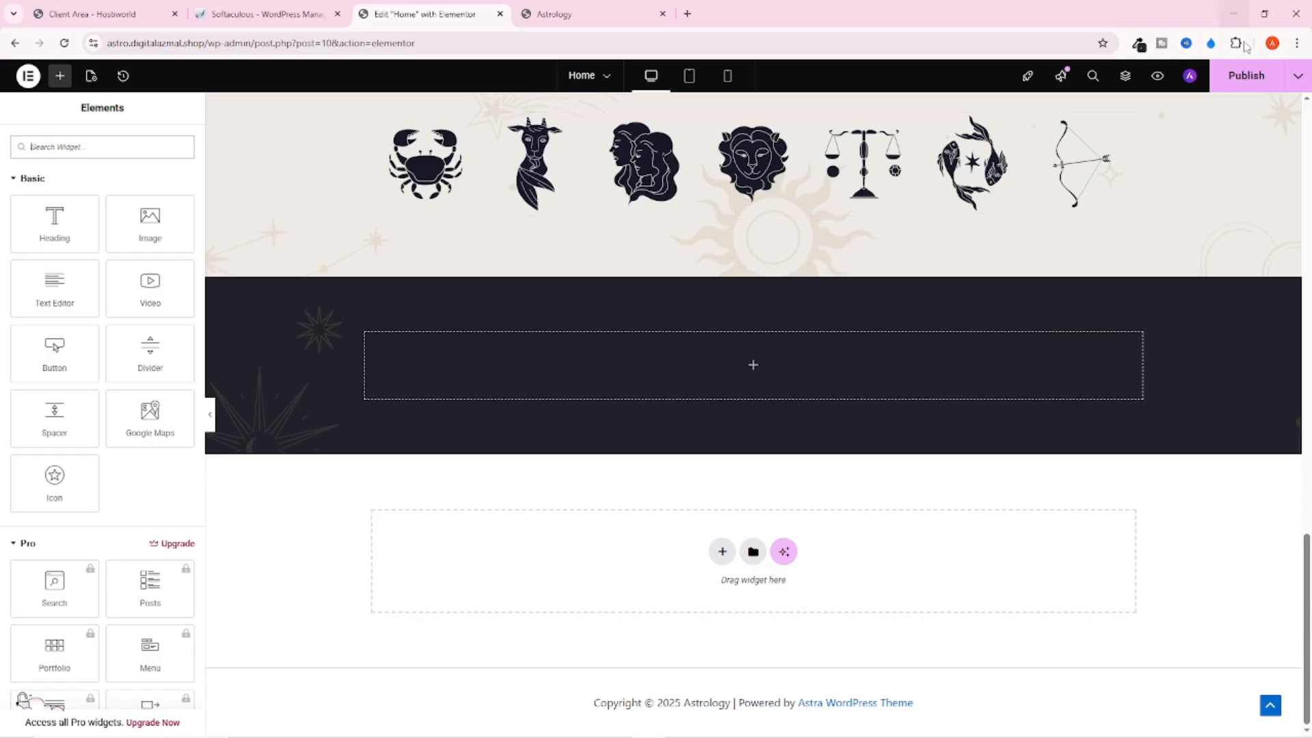
# Publish the Home page changes and look through the available Elementor widgets
pyautogui.click(1246, 76)
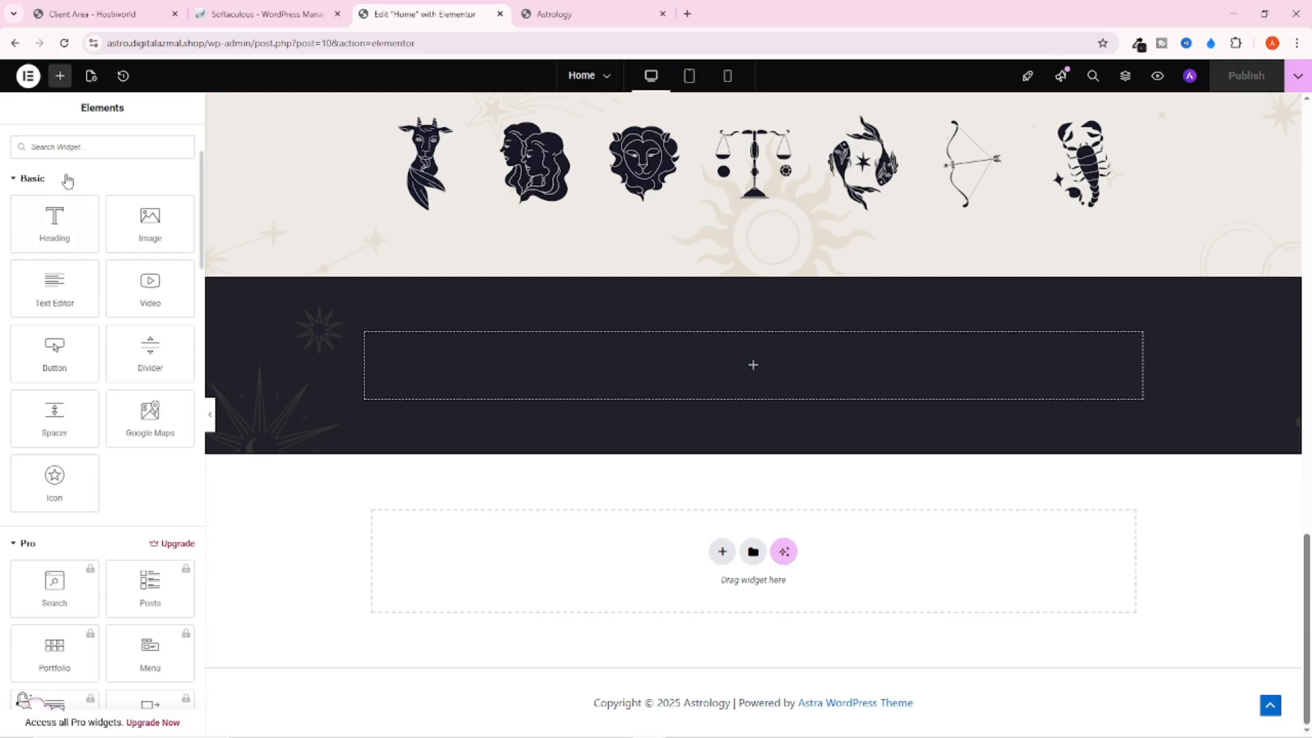
pyautogui.scroll(-3, 103, 417)
pyautogui.scroll(5, 91, 344)
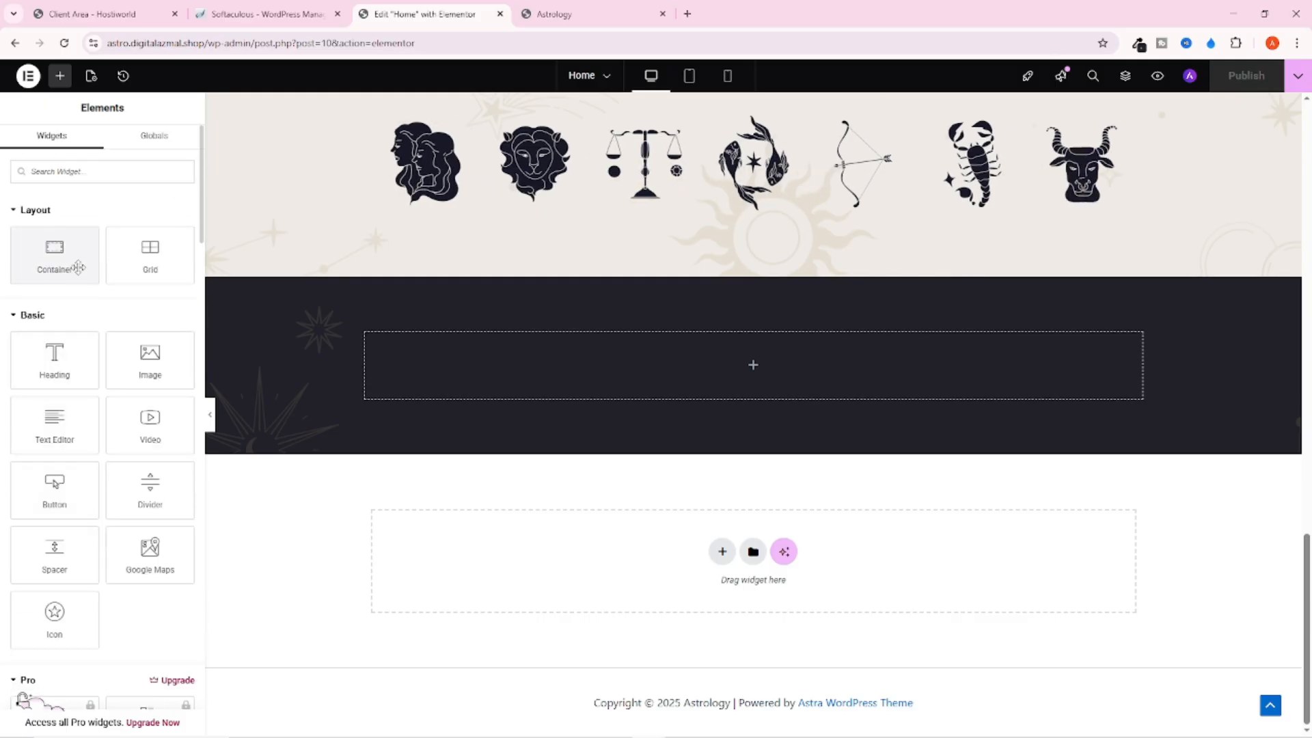
pyautogui.scroll(-3, 128, 418)
pyautogui.scroll(-5, 128, 437)
pyautogui.scroll(6, 129, 437)
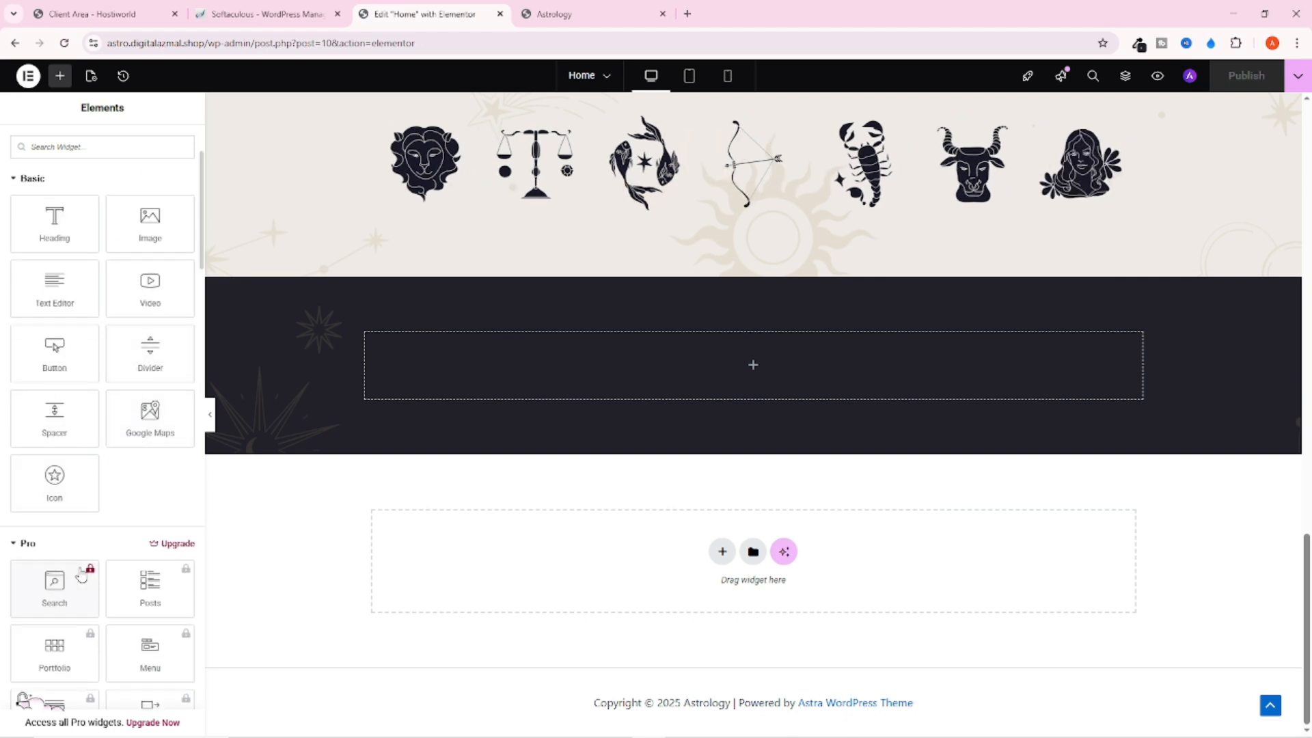
pyautogui.scroll(-3, 89, 577)
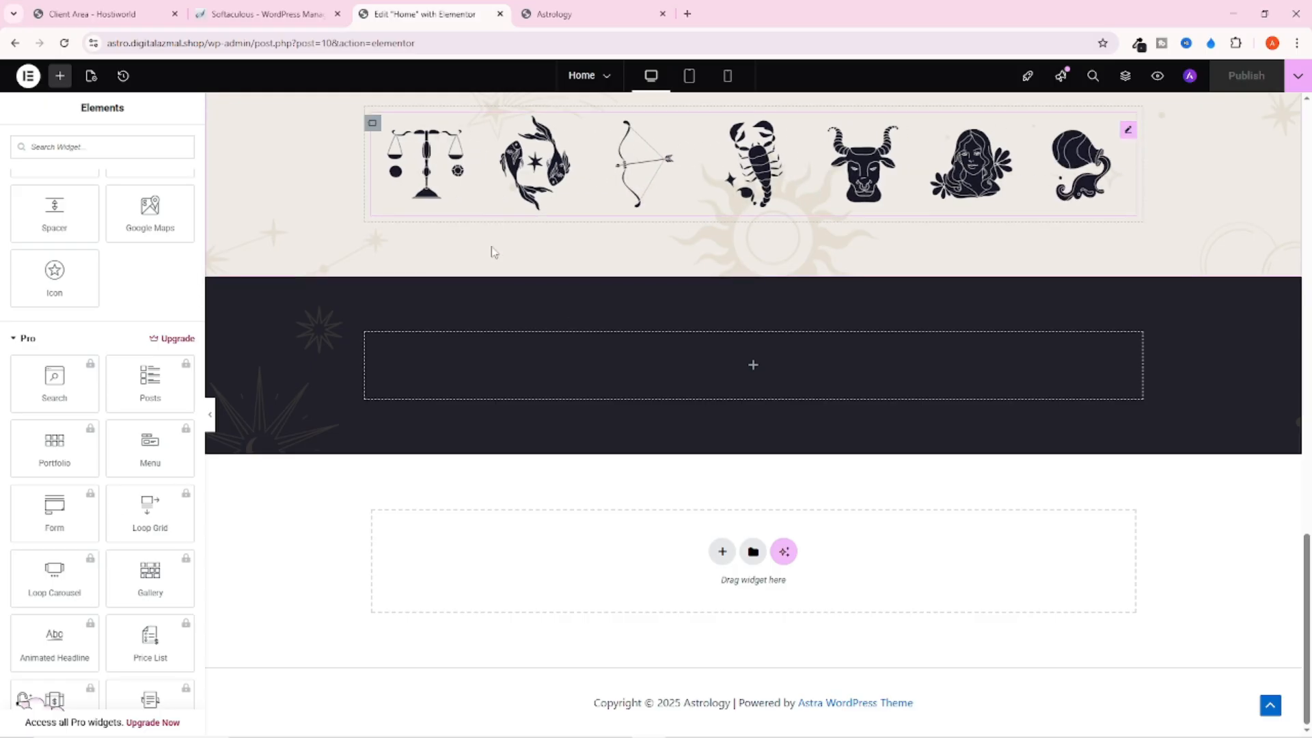
# Exit the Elementor editor to WordPress and open the upload form for adding a plugin from a zip file
pyautogui.click(26, 76)
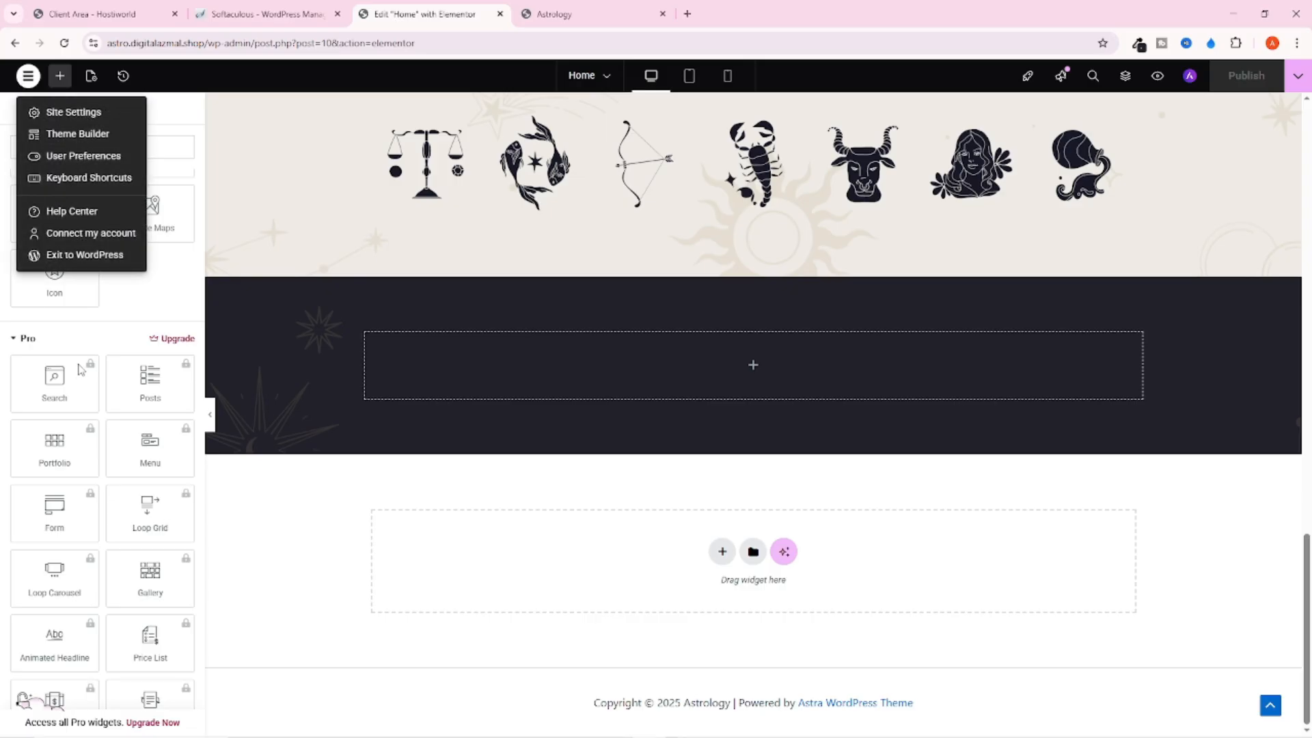
pyautogui.click(93, 264)
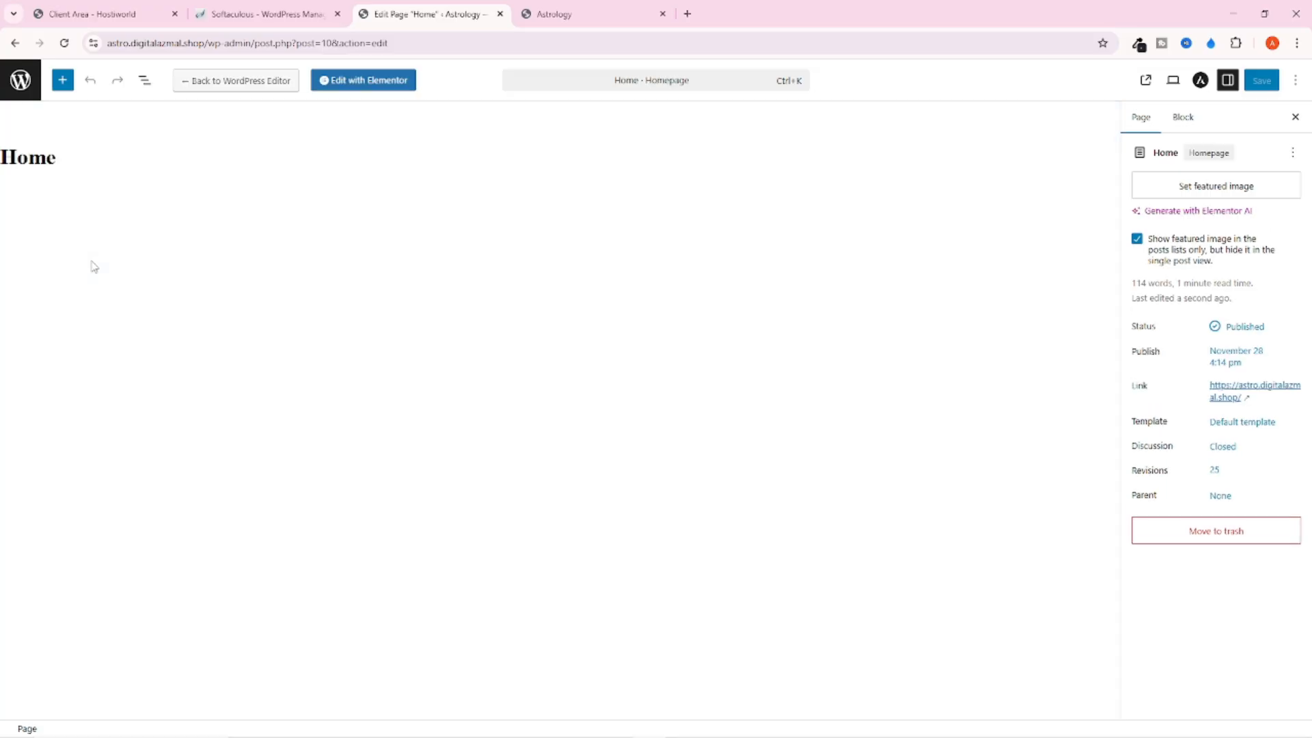
pyautogui.click(20, 80)
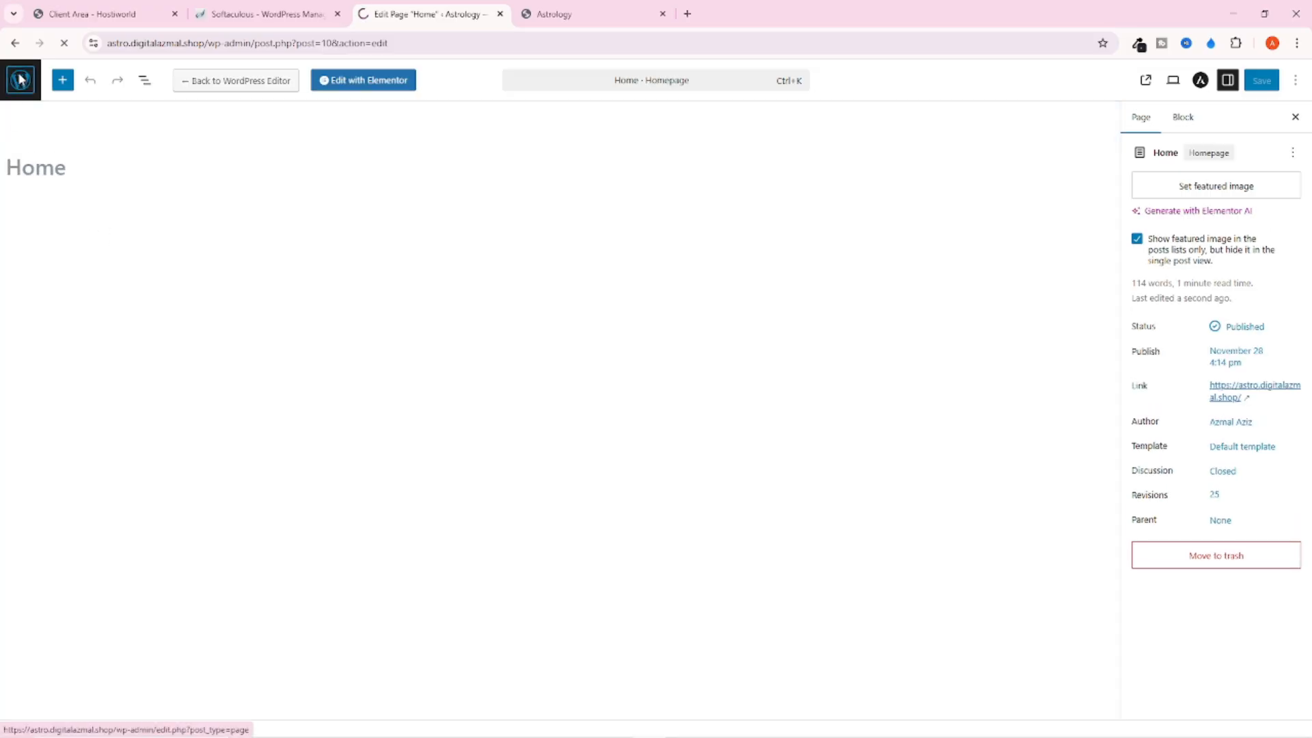
pyautogui.click(36, 388)
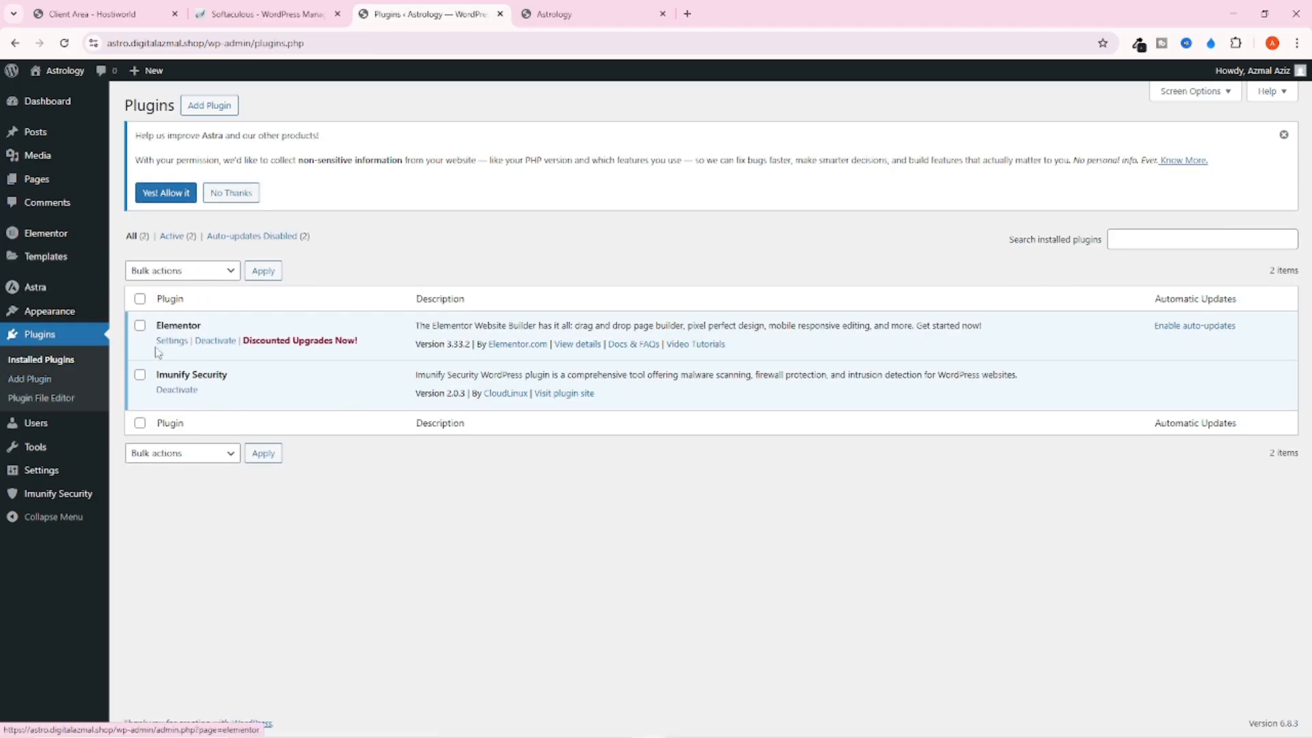
pyautogui.click(190, 107)
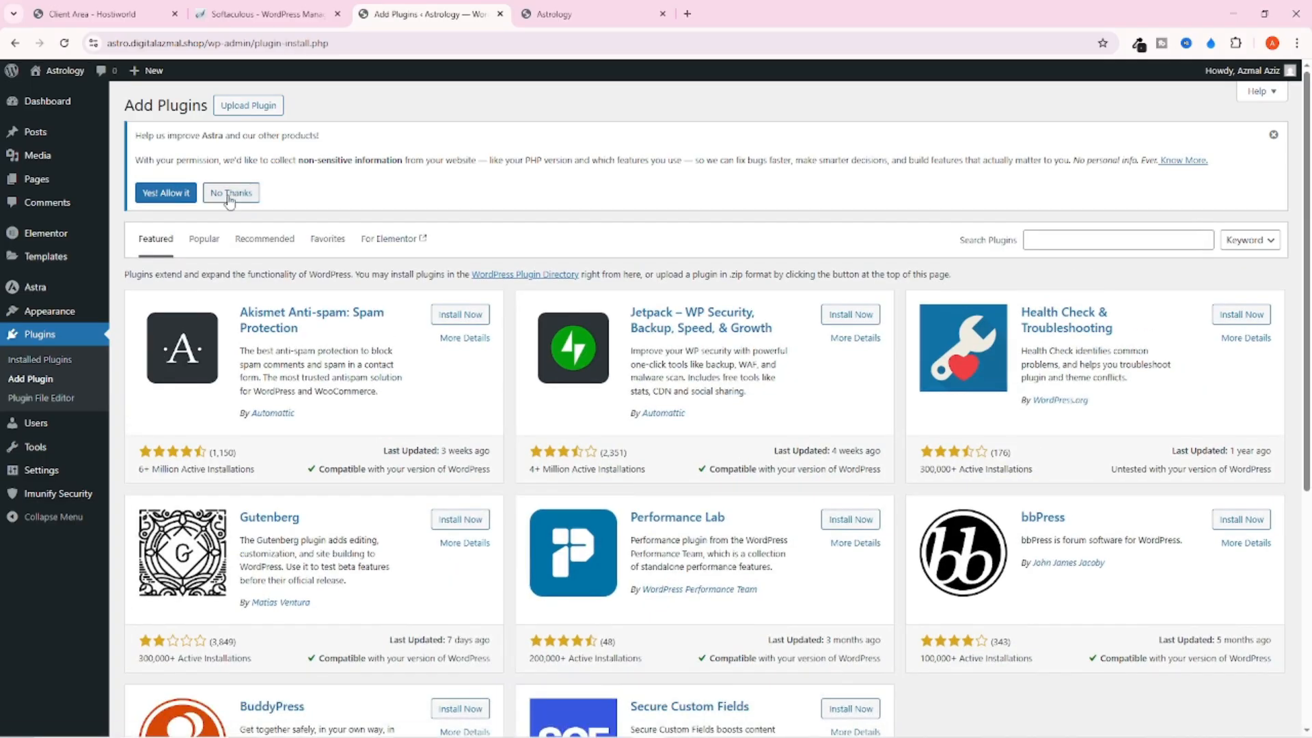
pyautogui.click(243, 106)
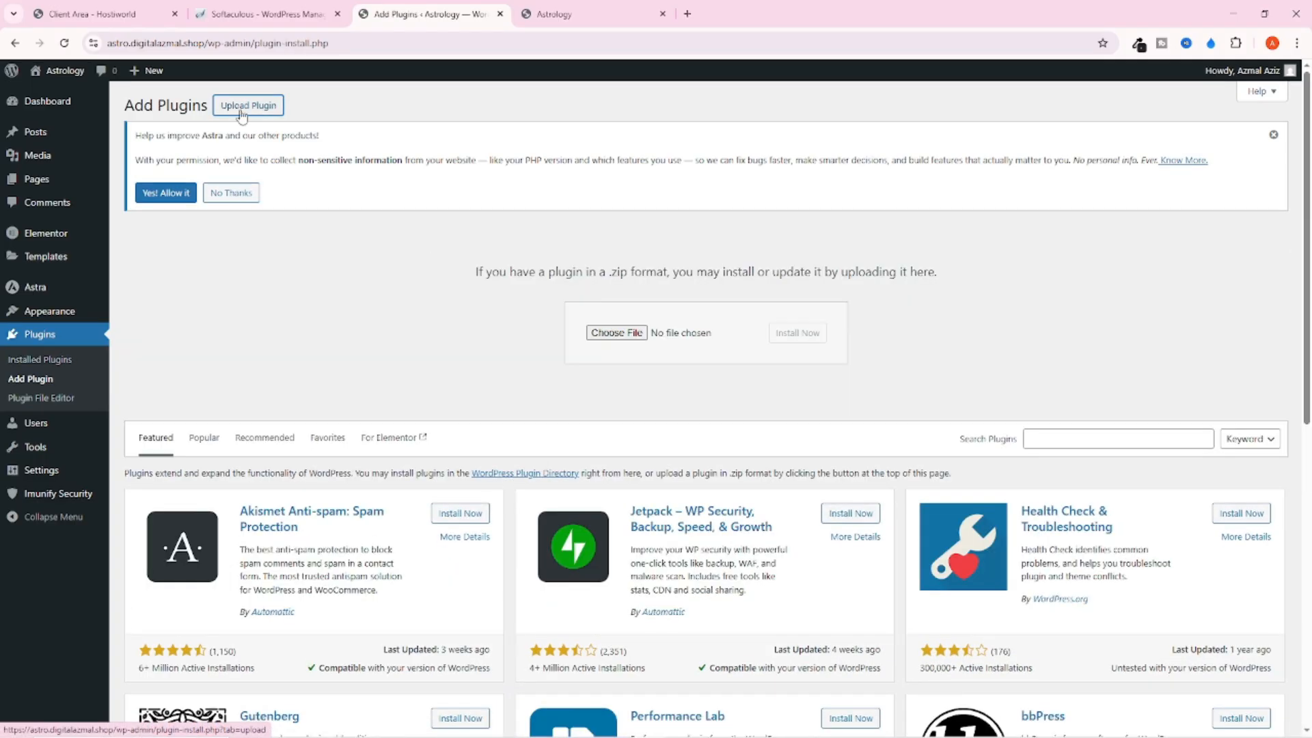
# Install the plugin from elementor-pro.3.33.1.zip in the Downloads folder and activate it
pyautogui.click(615, 332)
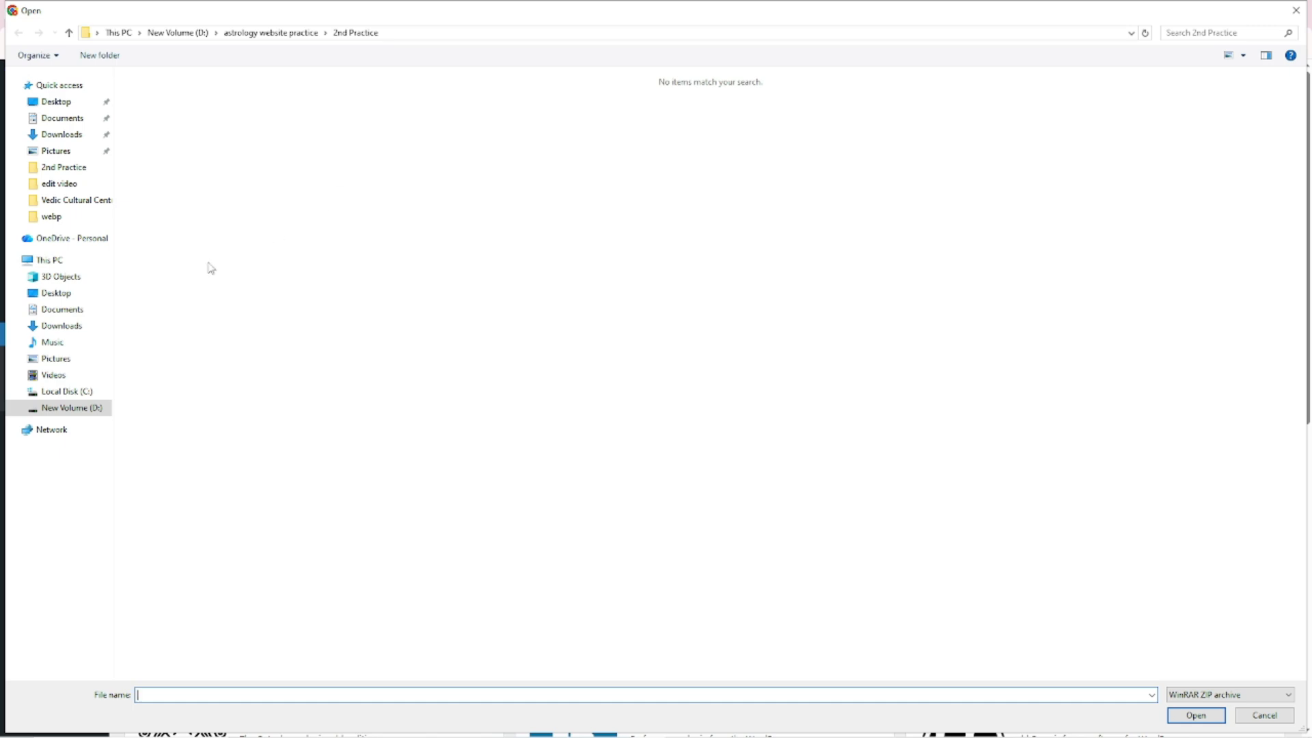
pyautogui.click(68, 139)
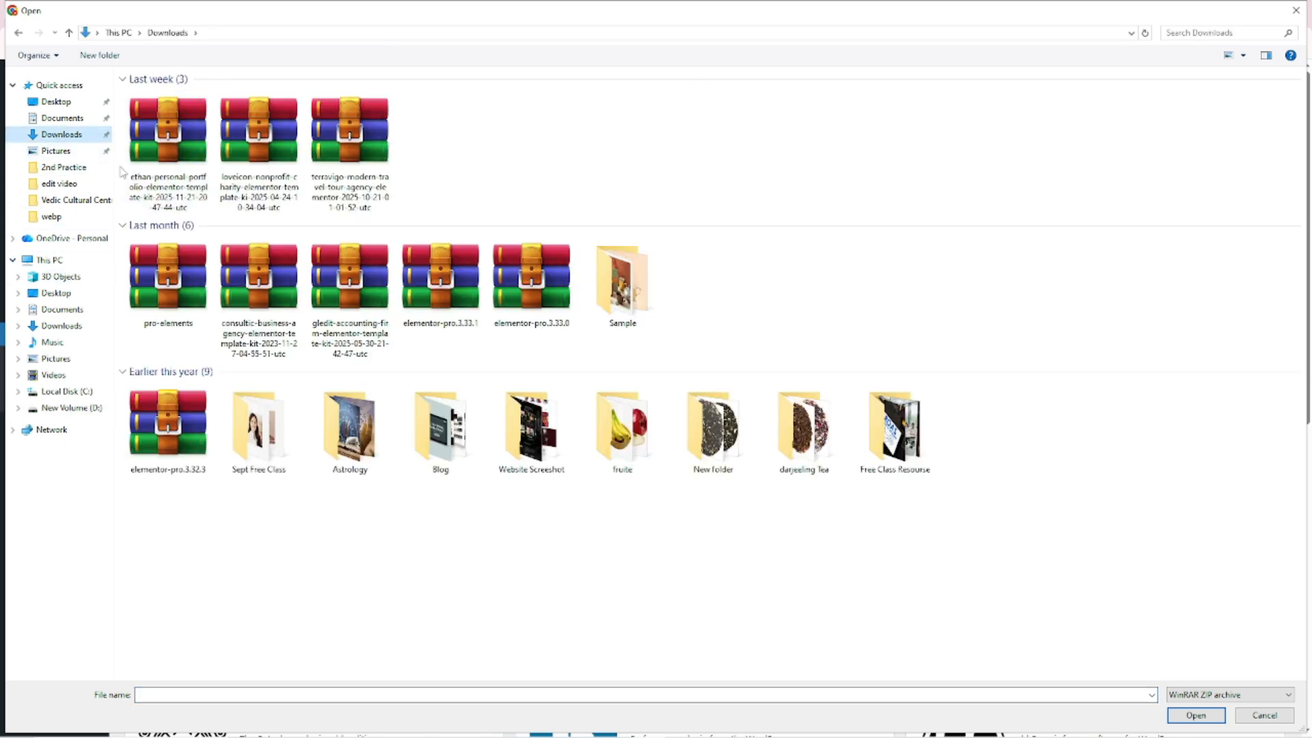
pyautogui.click(437, 301)
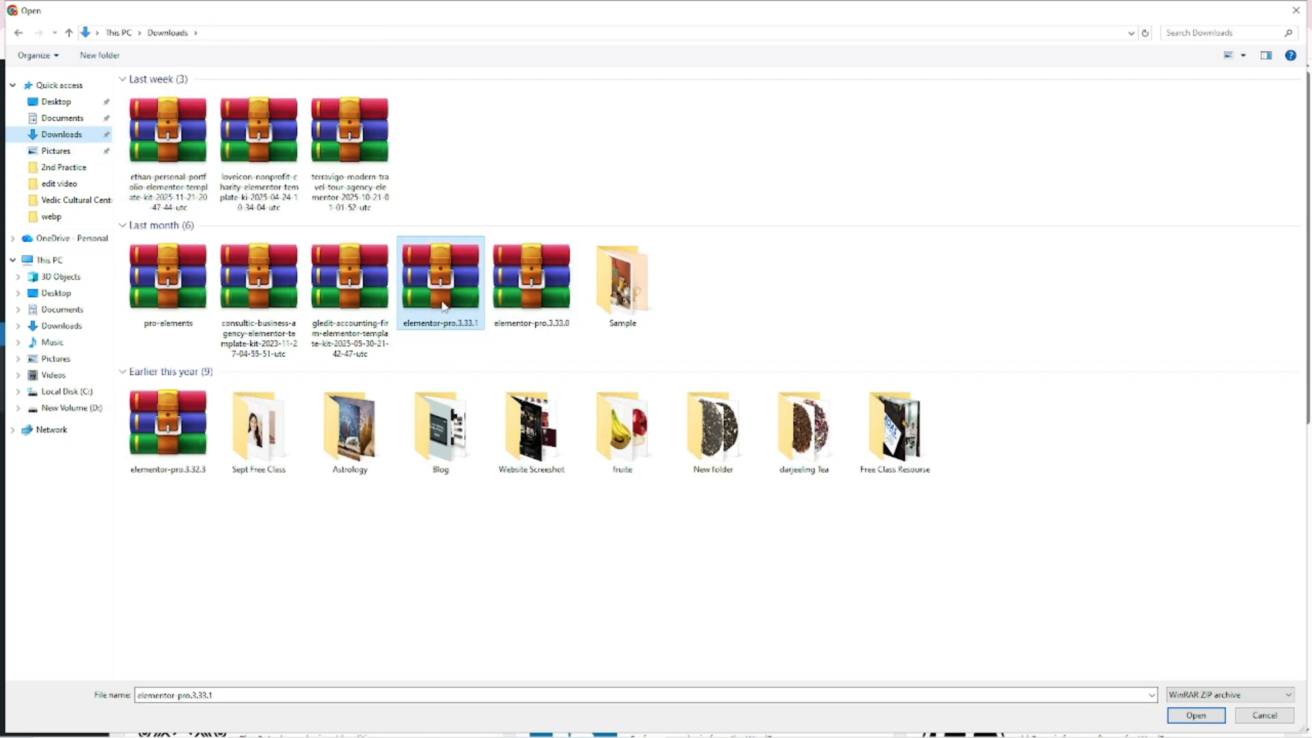
pyautogui.click(1208, 715)
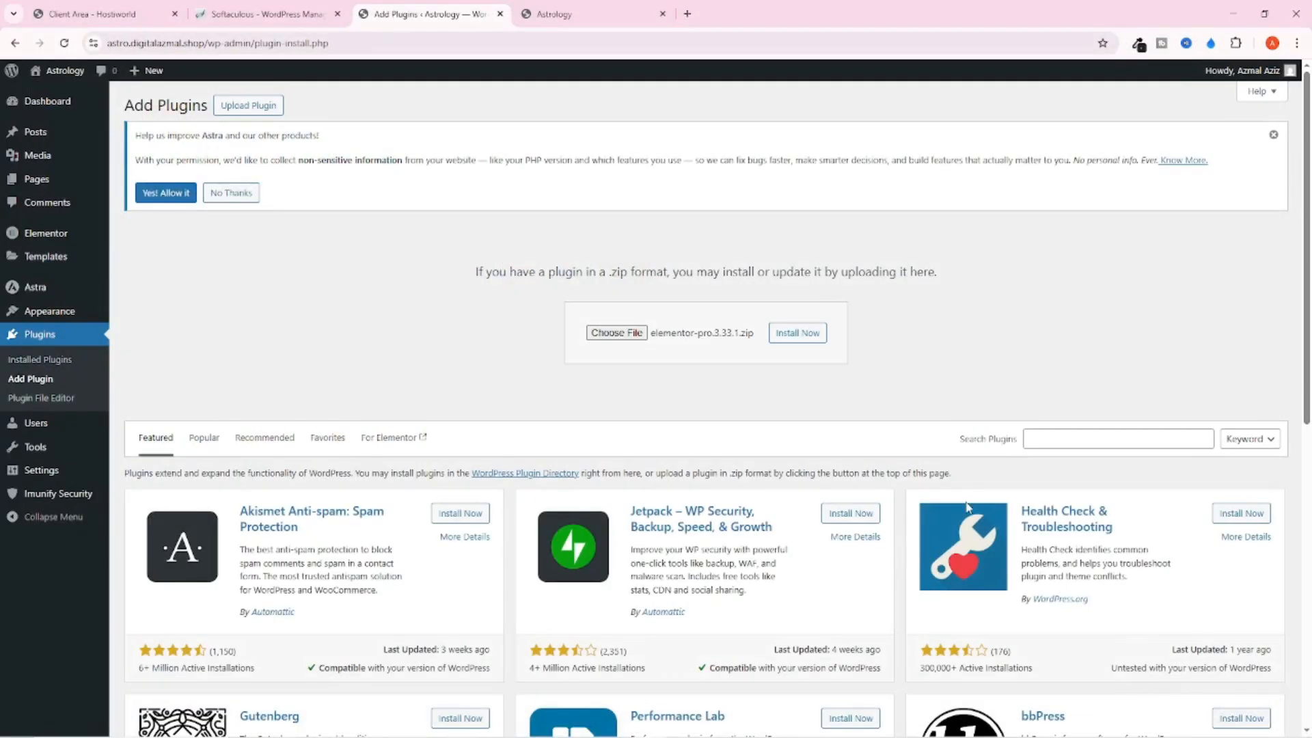
pyautogui.click(789, 334)
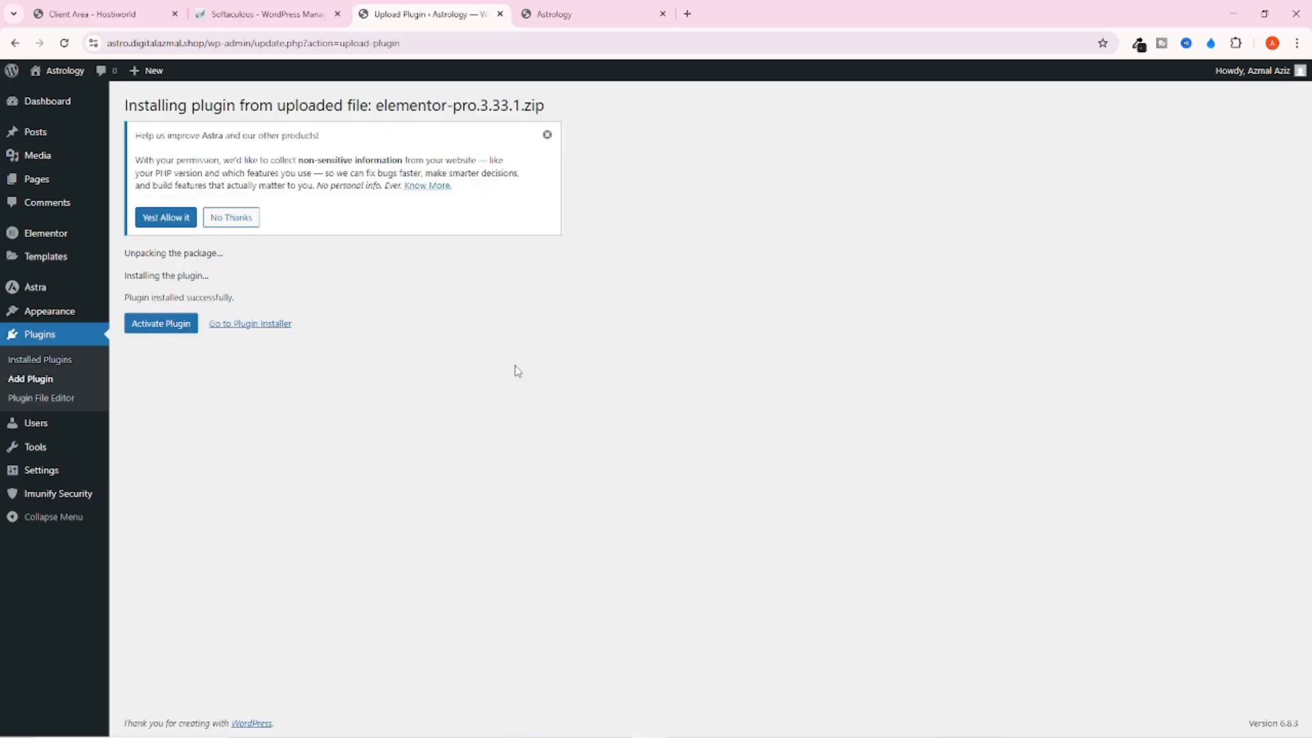
pyautogui.click(157, 327)
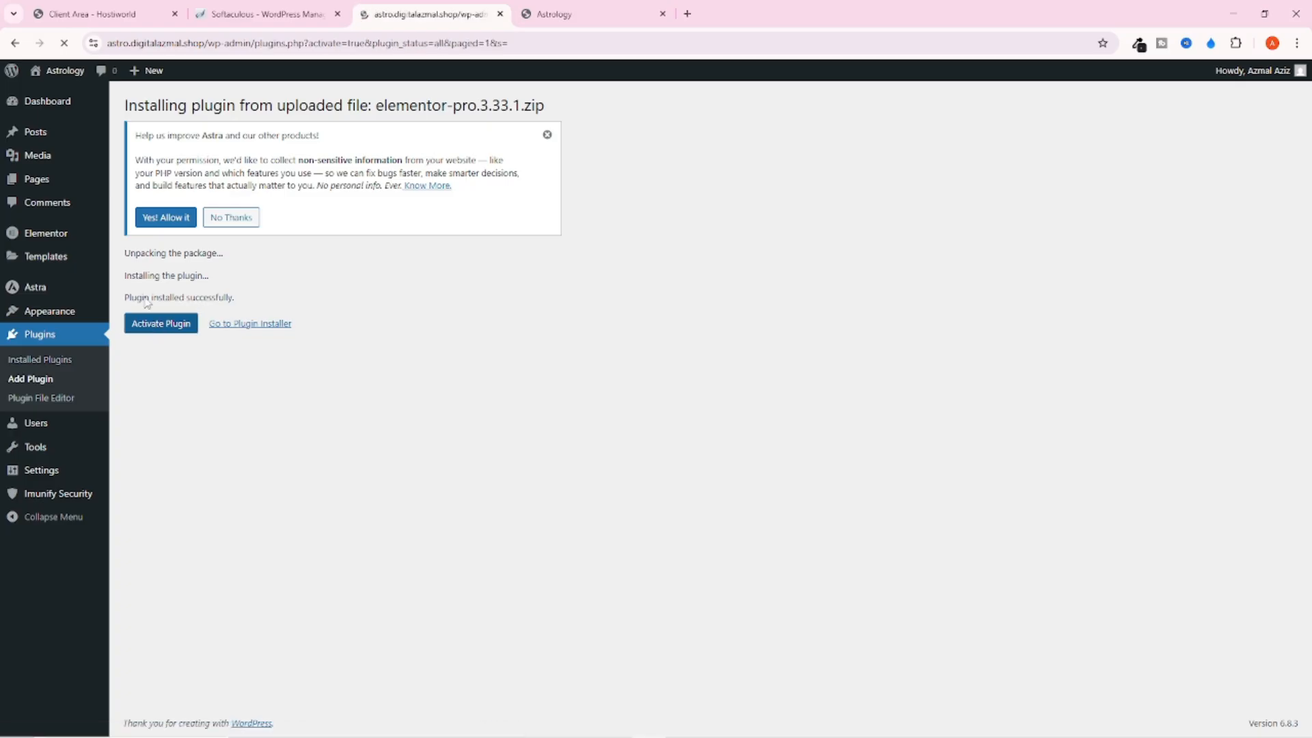
# Search the plugin directory for "jeg", then install and activate Jeg Kit for Elementor
pyautogui.click(209, 105)
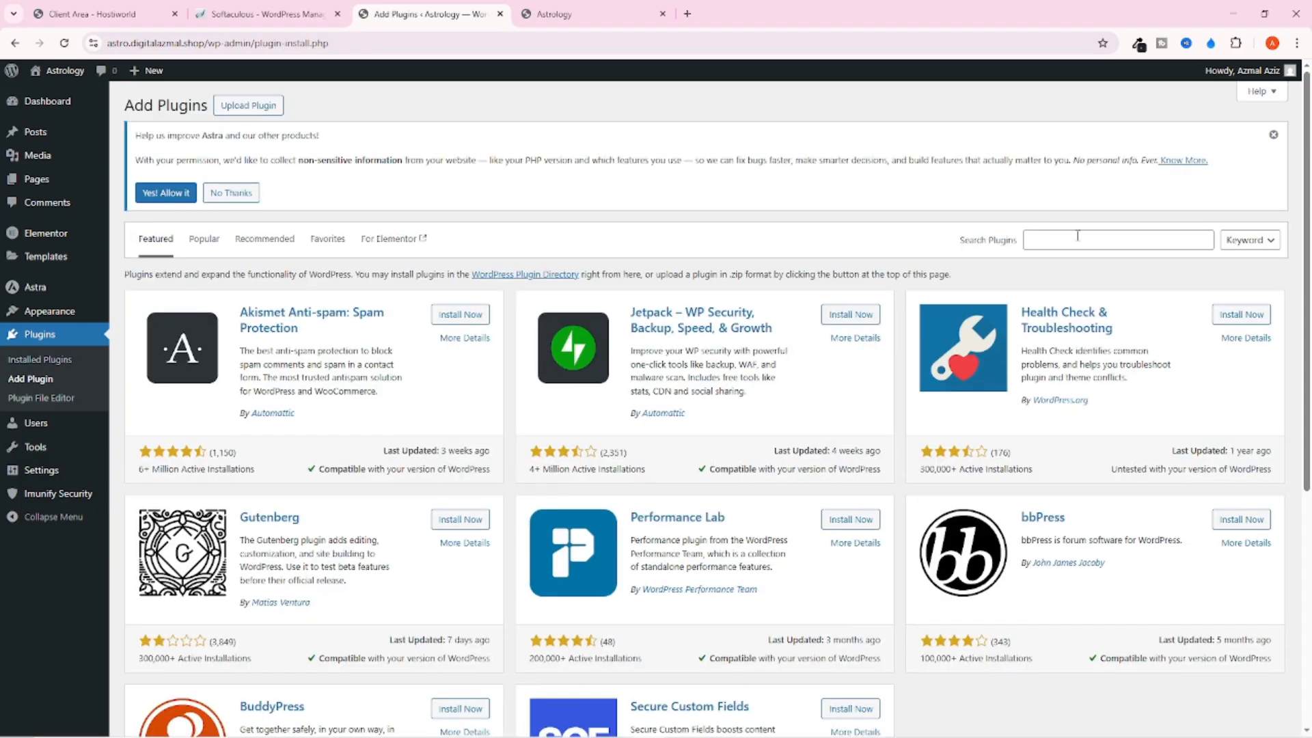
pyautogui.click(1078, 236)
pyautogui.write('je')
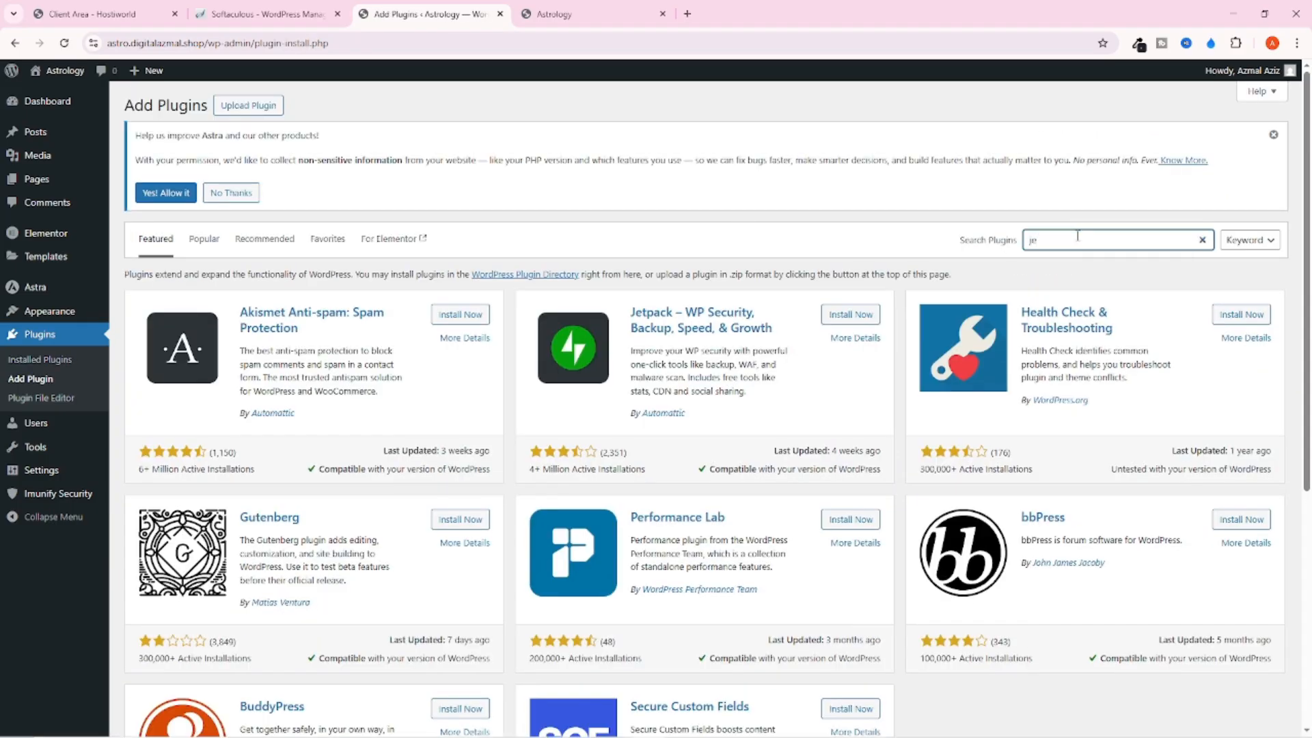
pyautogui.write('t')
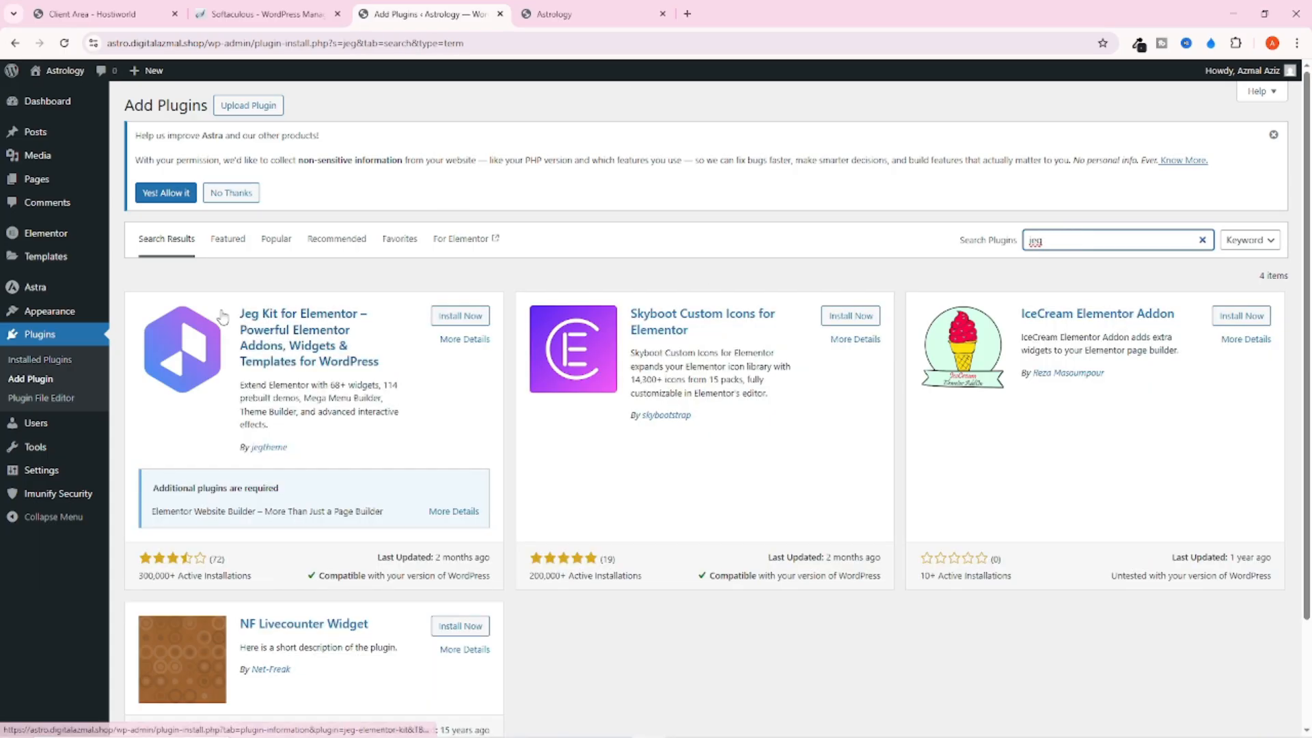
pyautogui.click(468, 321)
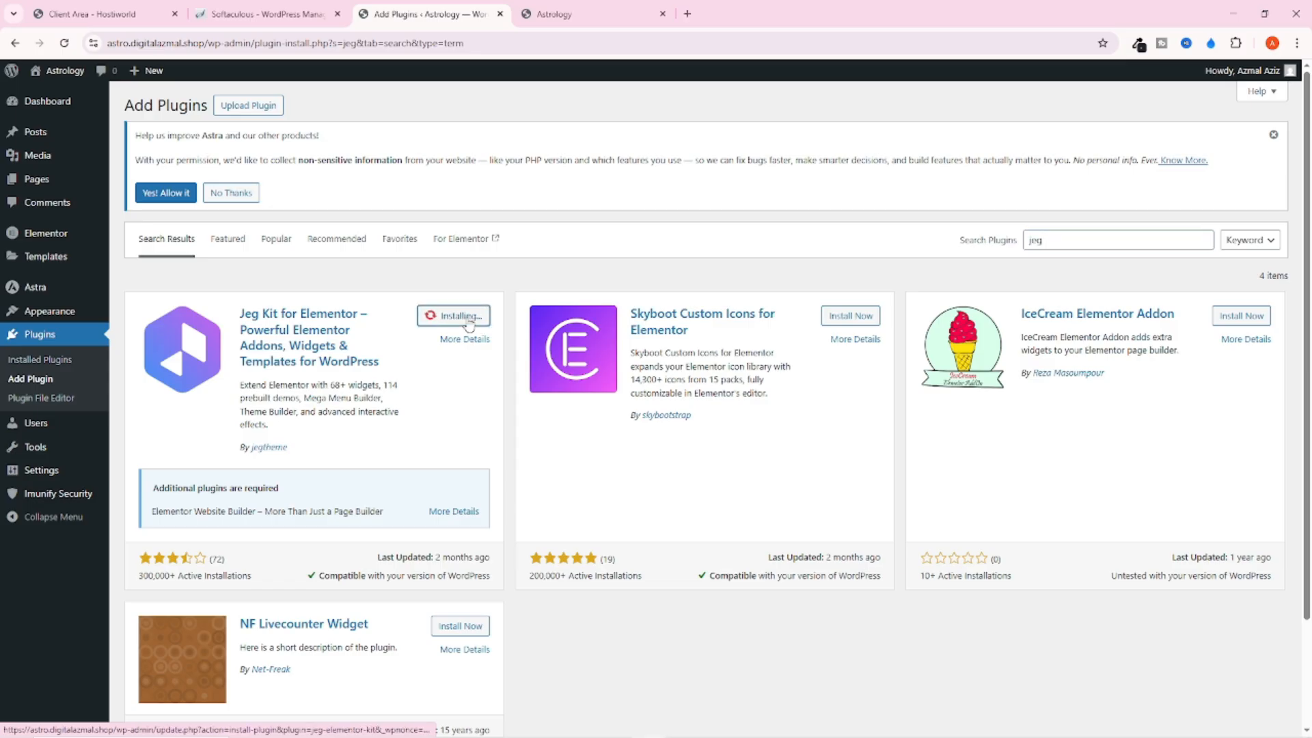
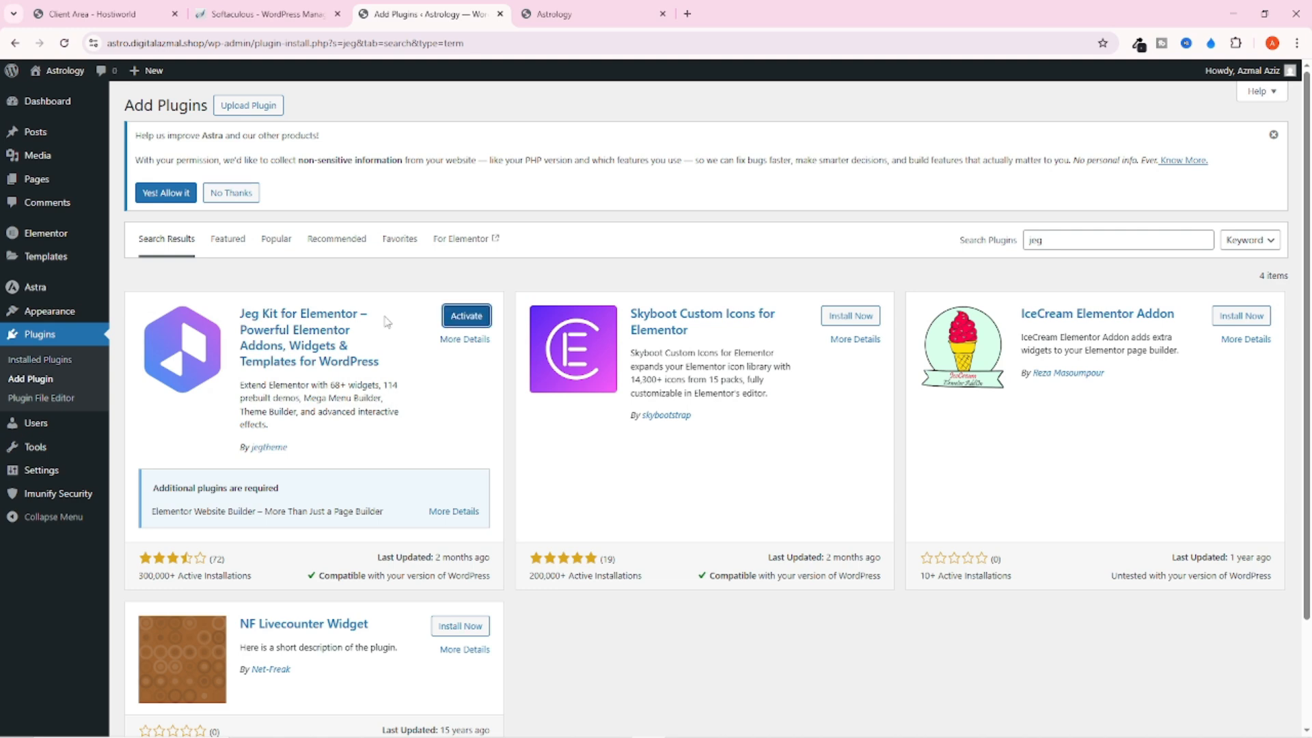
pyautogui.click(469, 322)
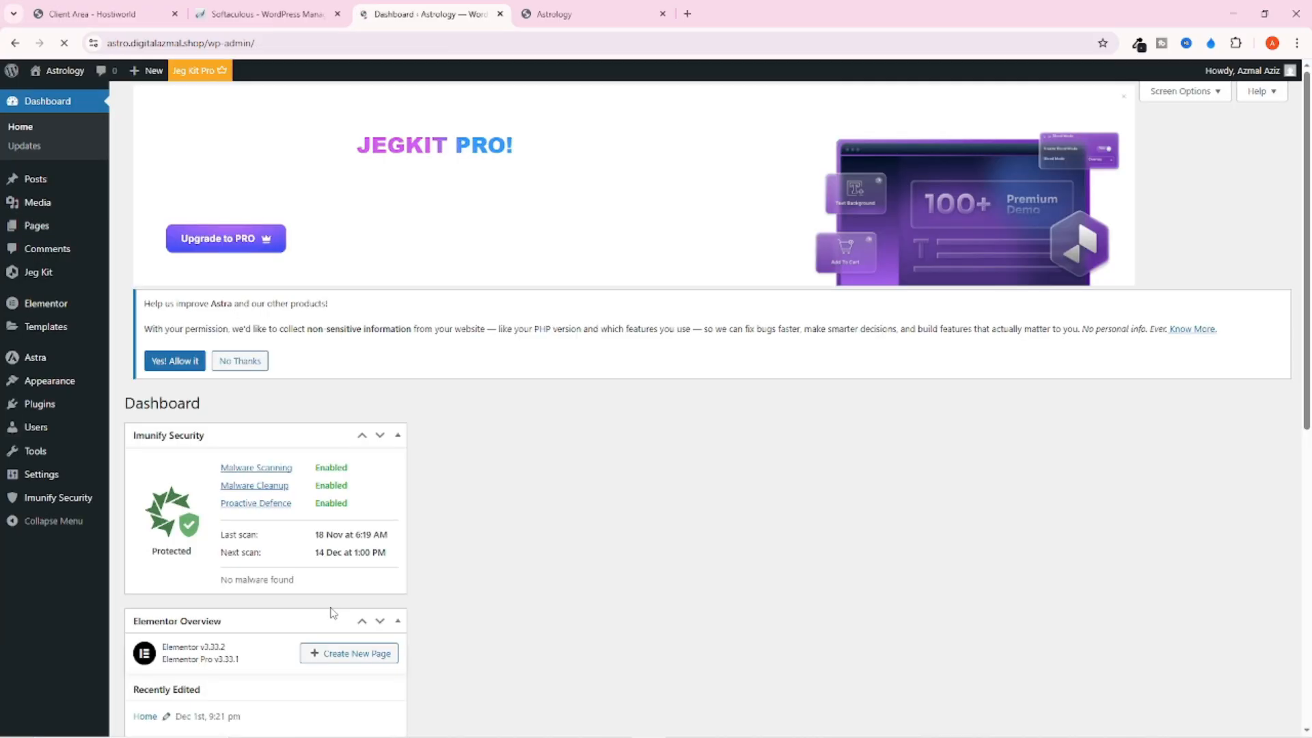
# Find Home in the WordPress pages list and reopen it in the Elementor editor
pyautogui.scroll(-4, 548, 520)
pyautogui.scroll(5, 619, 445)
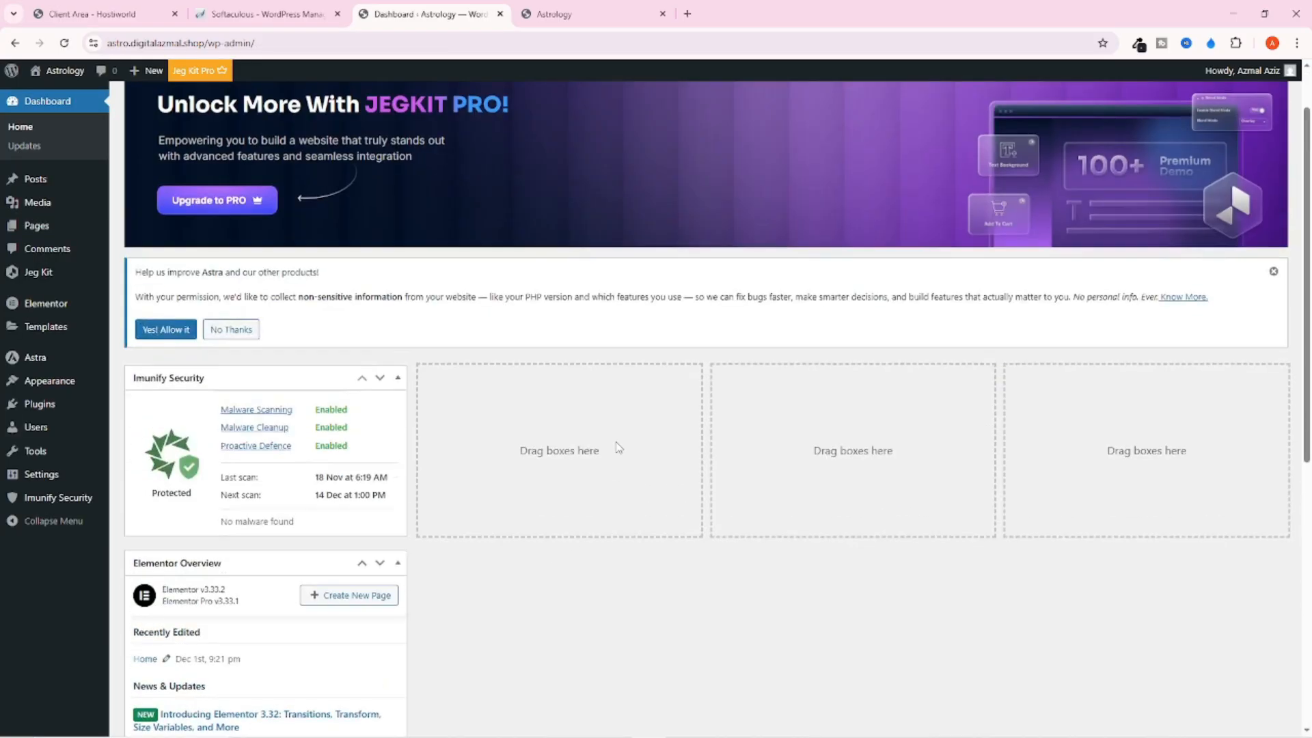
pyautogui.scroll(-3, 614, 445)
pyautogui.moveTo(33, 228)
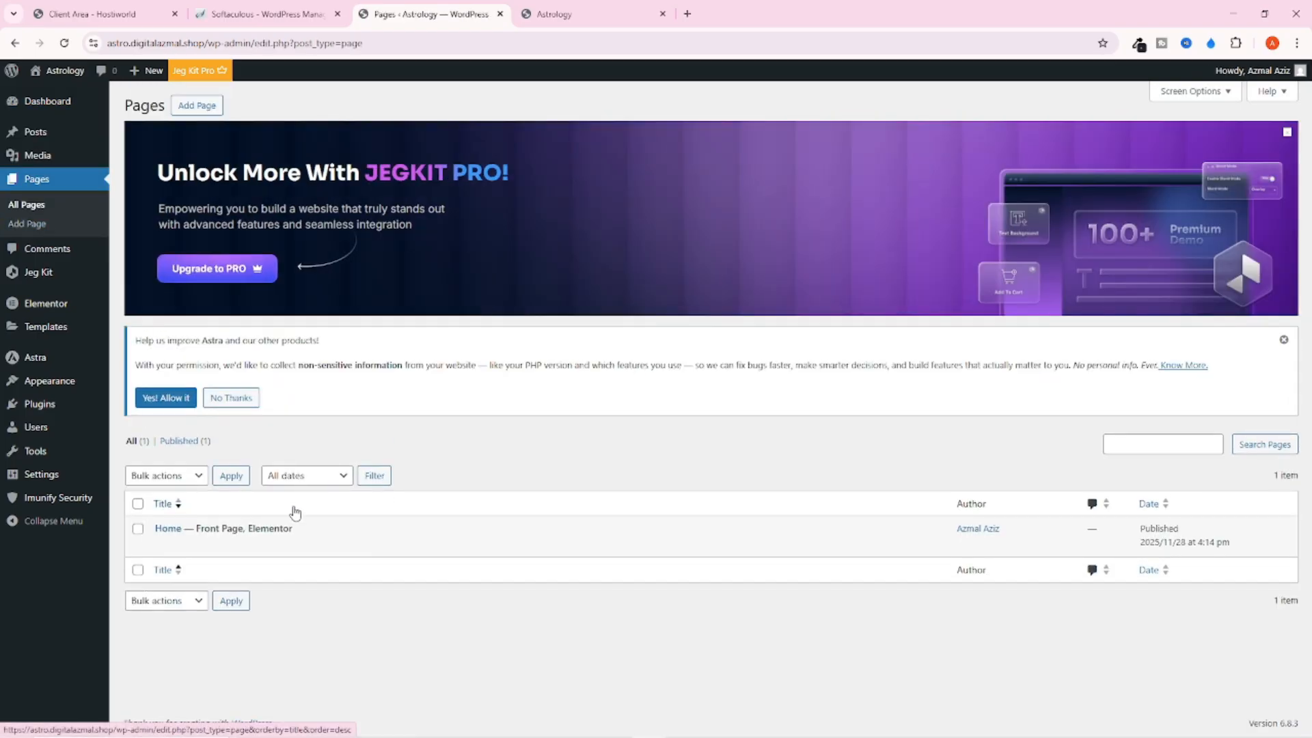
pyautogui.click(331, 551)
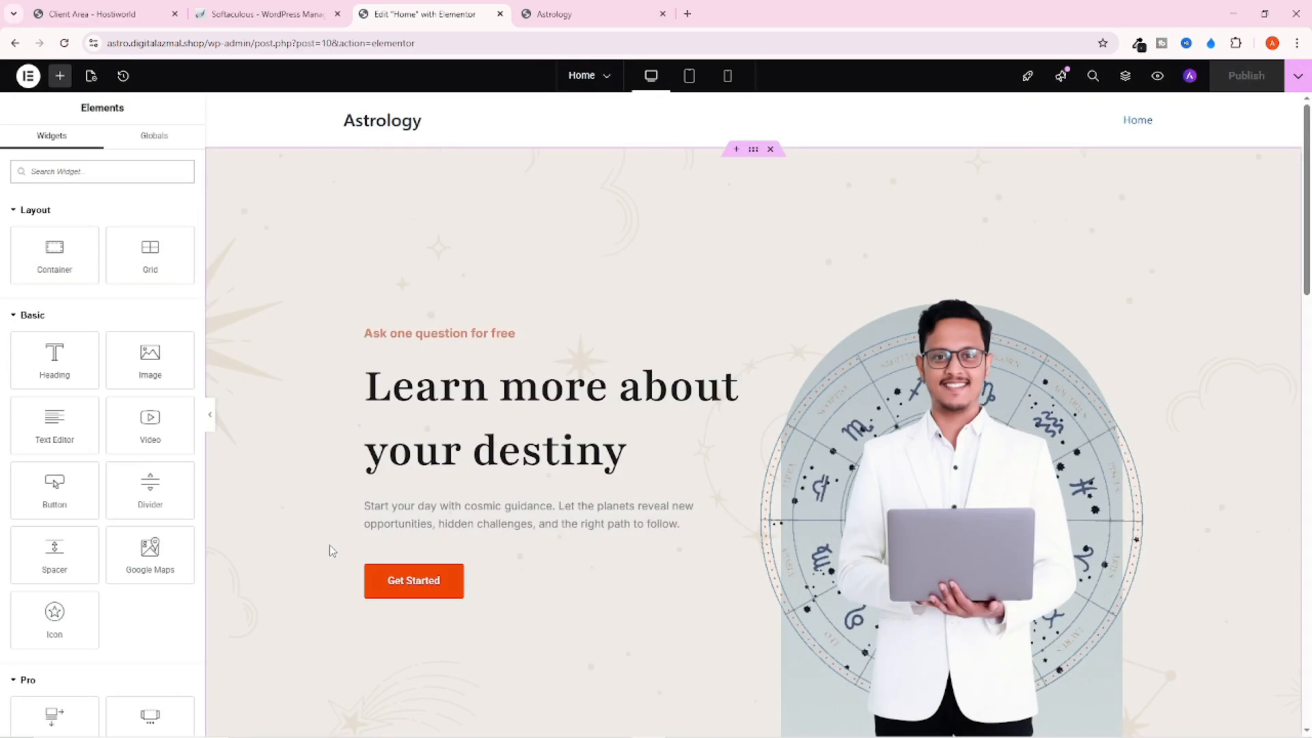
# Search the widgets for "icon" and add a Jeg Kit Icon Box to the empty dark container
pyautogui.scroll(-15, 615, 581)
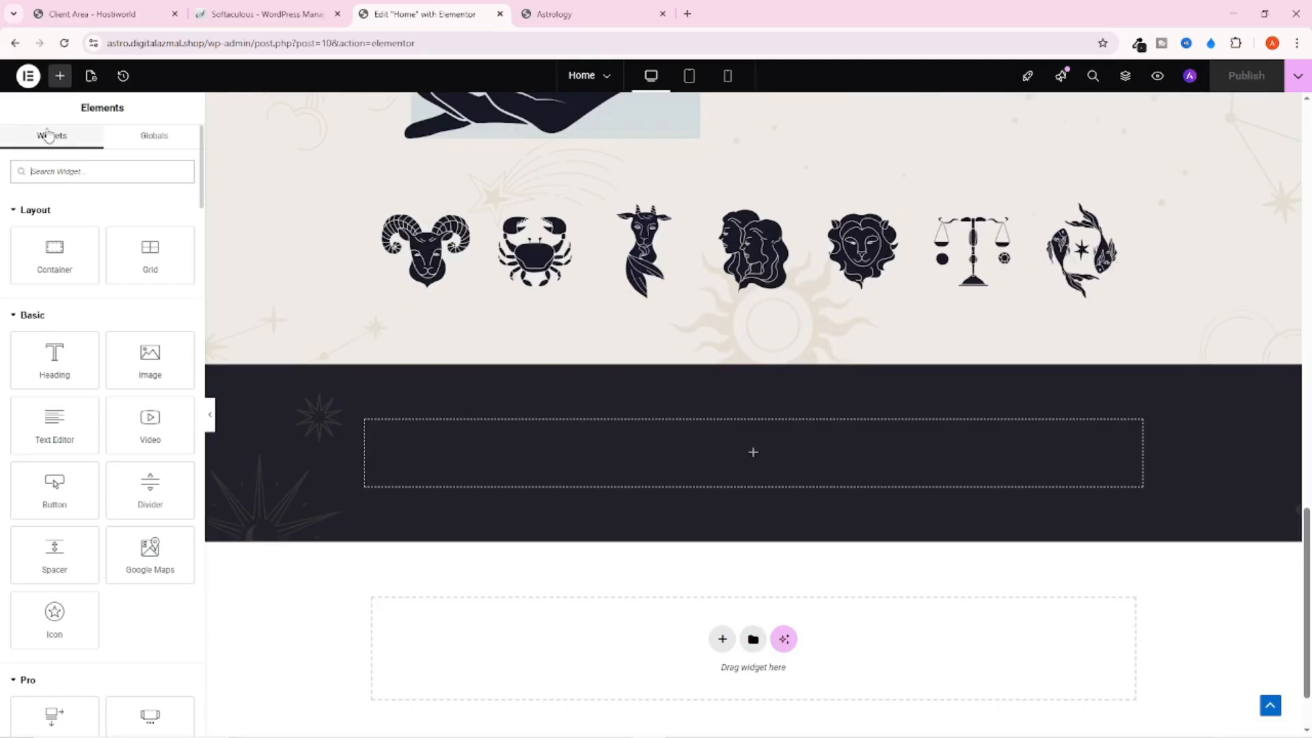
pyautogui.click(48, 166)
pyautogui.write('i')
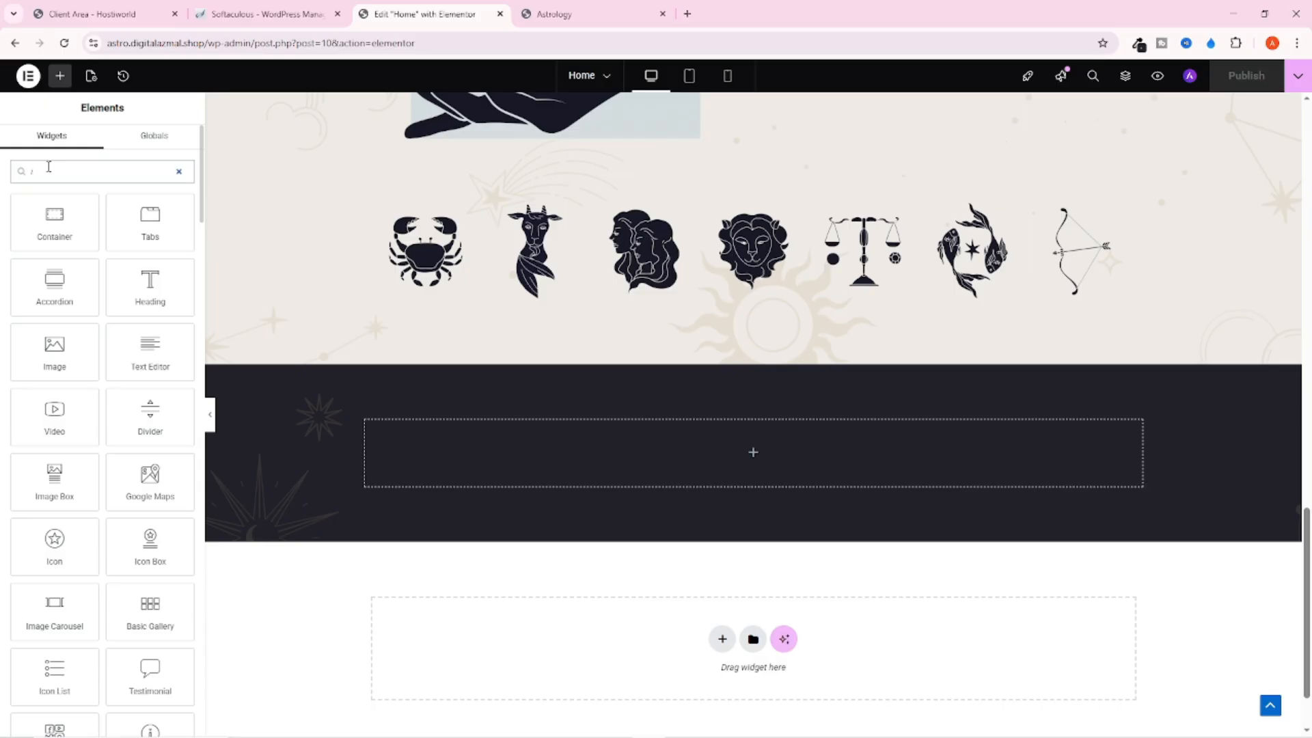
pyautogui.write('con')
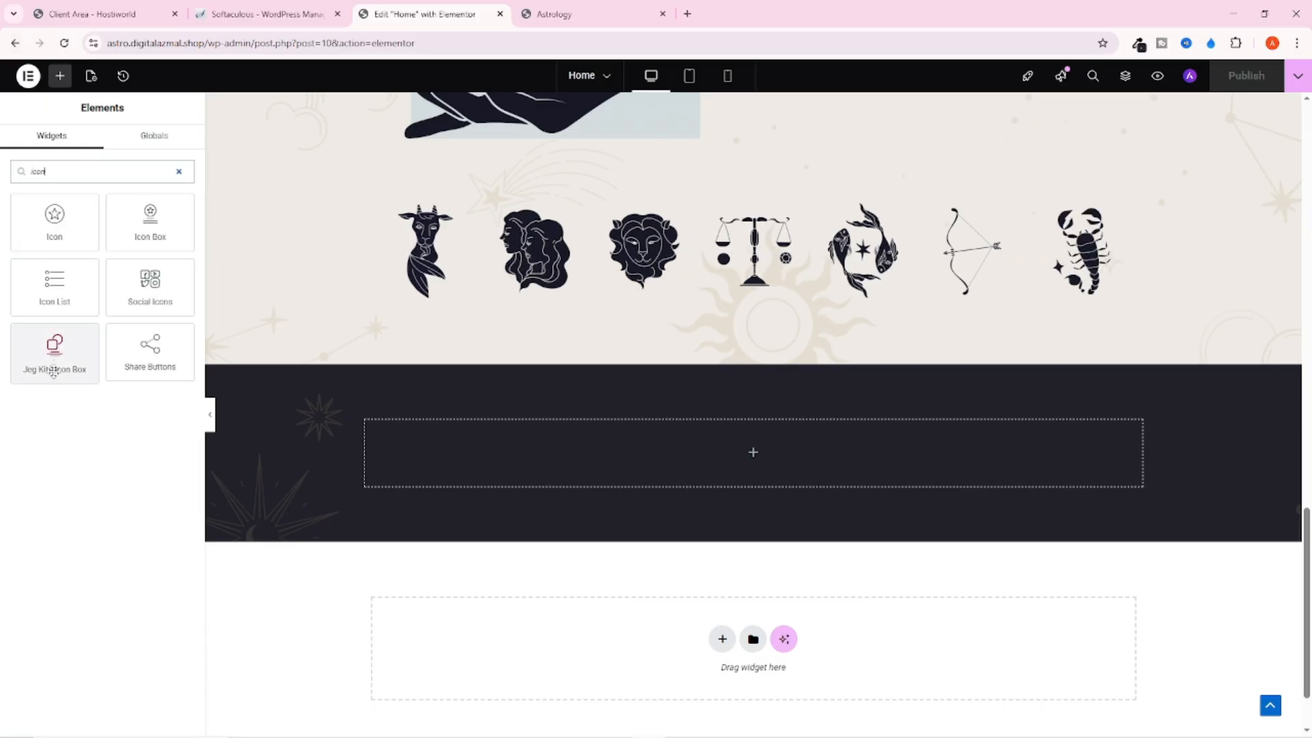
pyautogui.moveTo(47, 367); pyautogui.dragTo(749, 454)
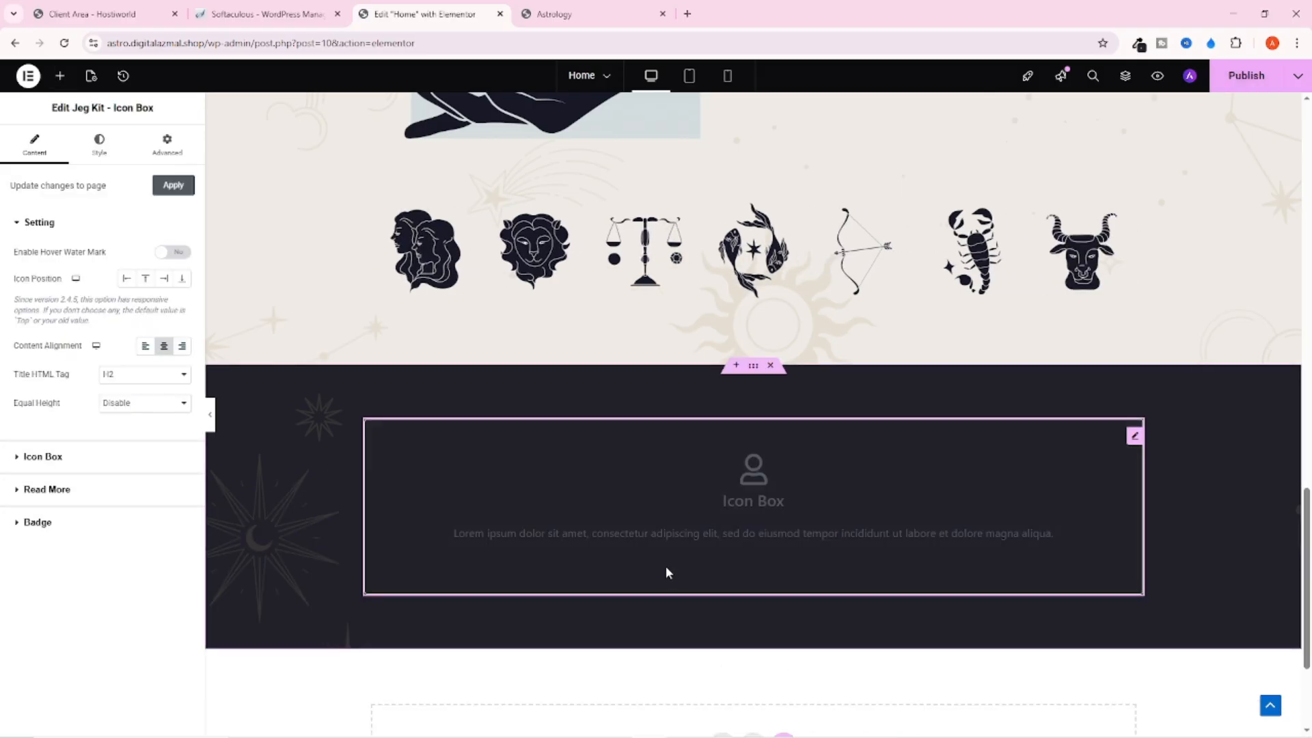
# Set the Icon Box's icon type to image and use the yellow star from the media library
pyautogui.scroll(-3, 872, 333)
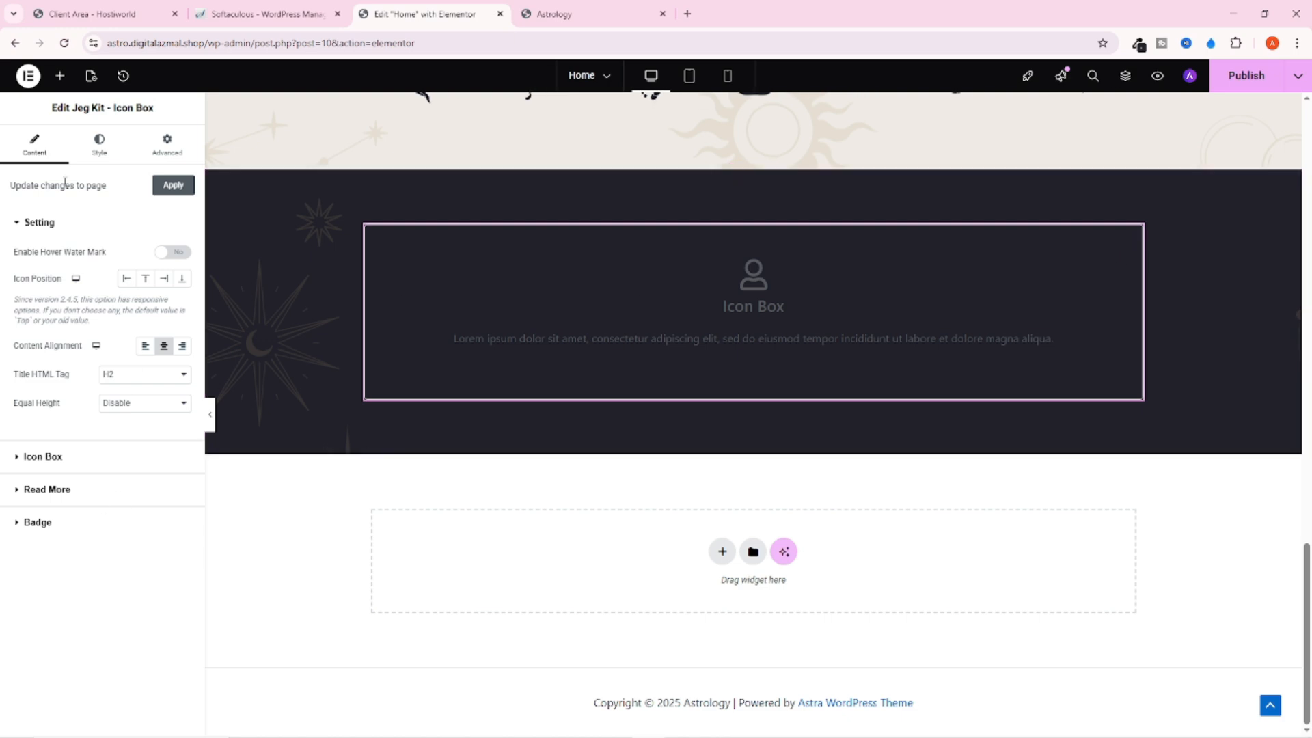
pyautogui.click(44, 458)
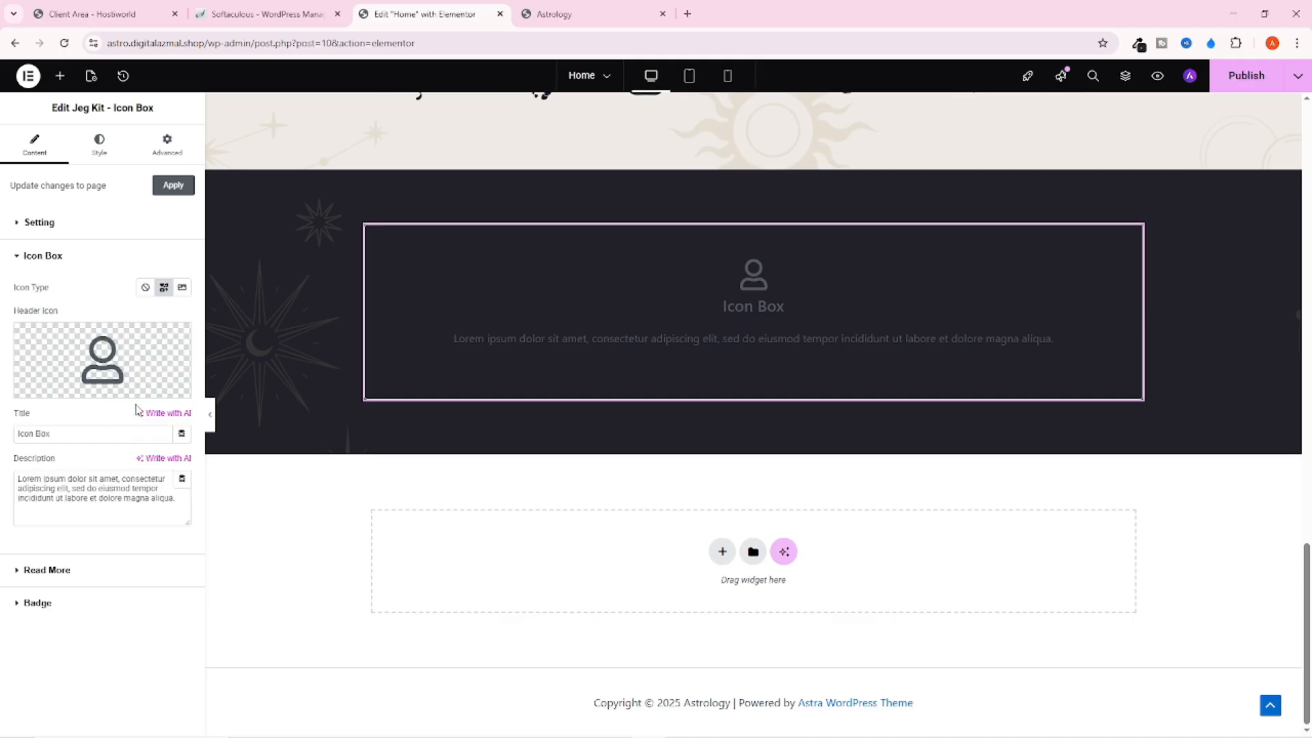
pyautogui.click(181, 290)
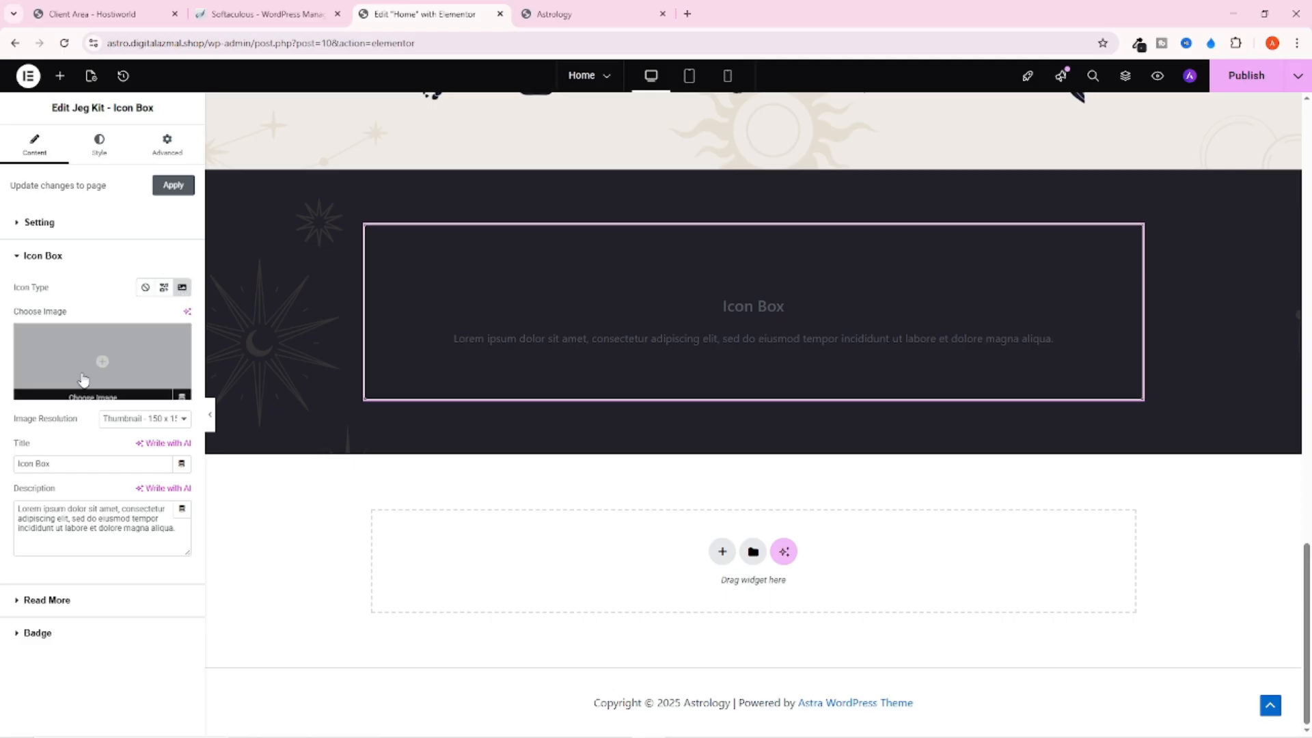
pyautogui.click(66, 356)
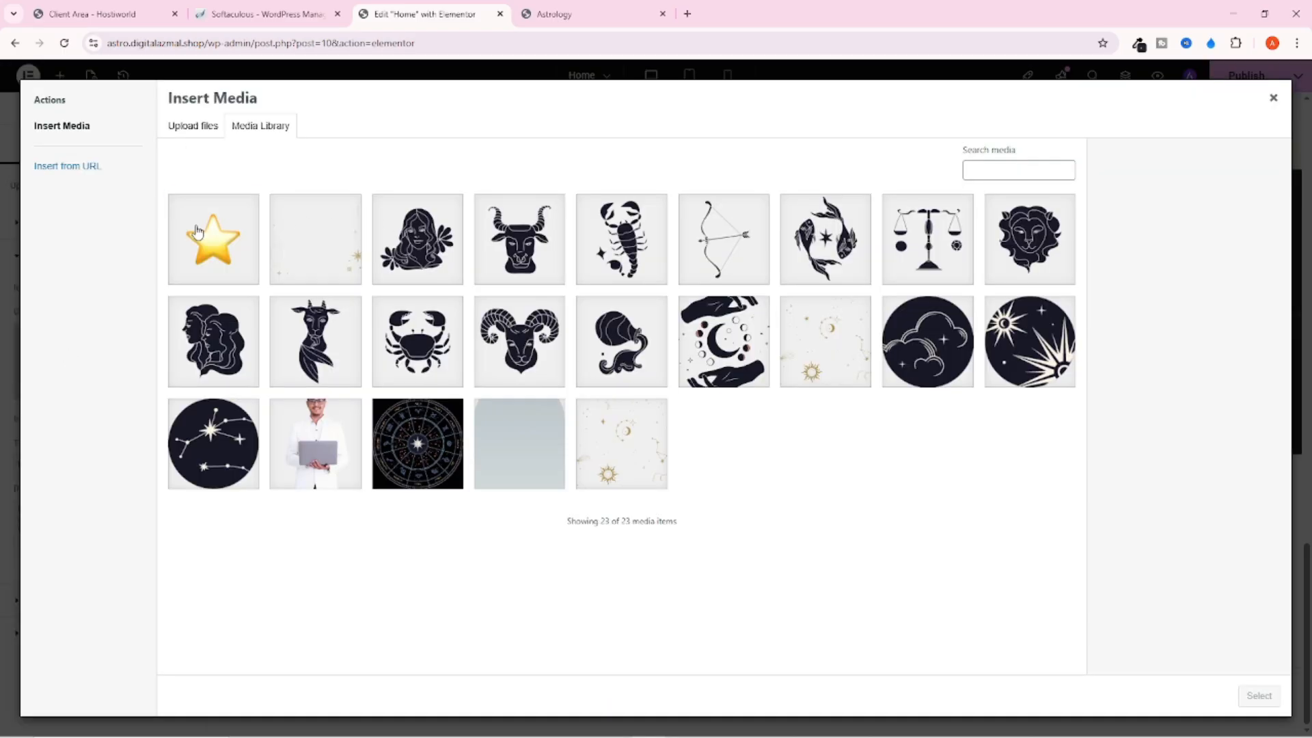
pyautogui.click(1258, 696)
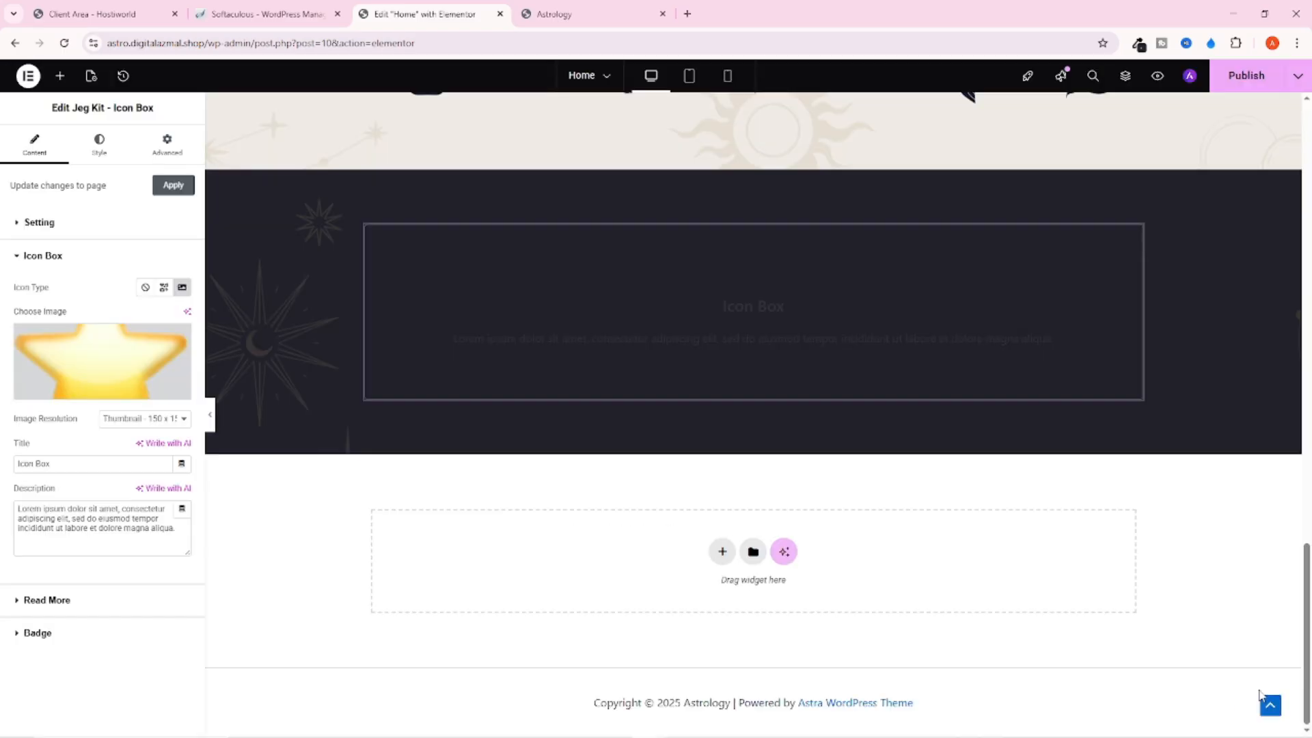
# Clear the Icon Box's placeholder description text
pyautogui.click(136, 624)
pyautogui.hotkey('ctrl', 'a')
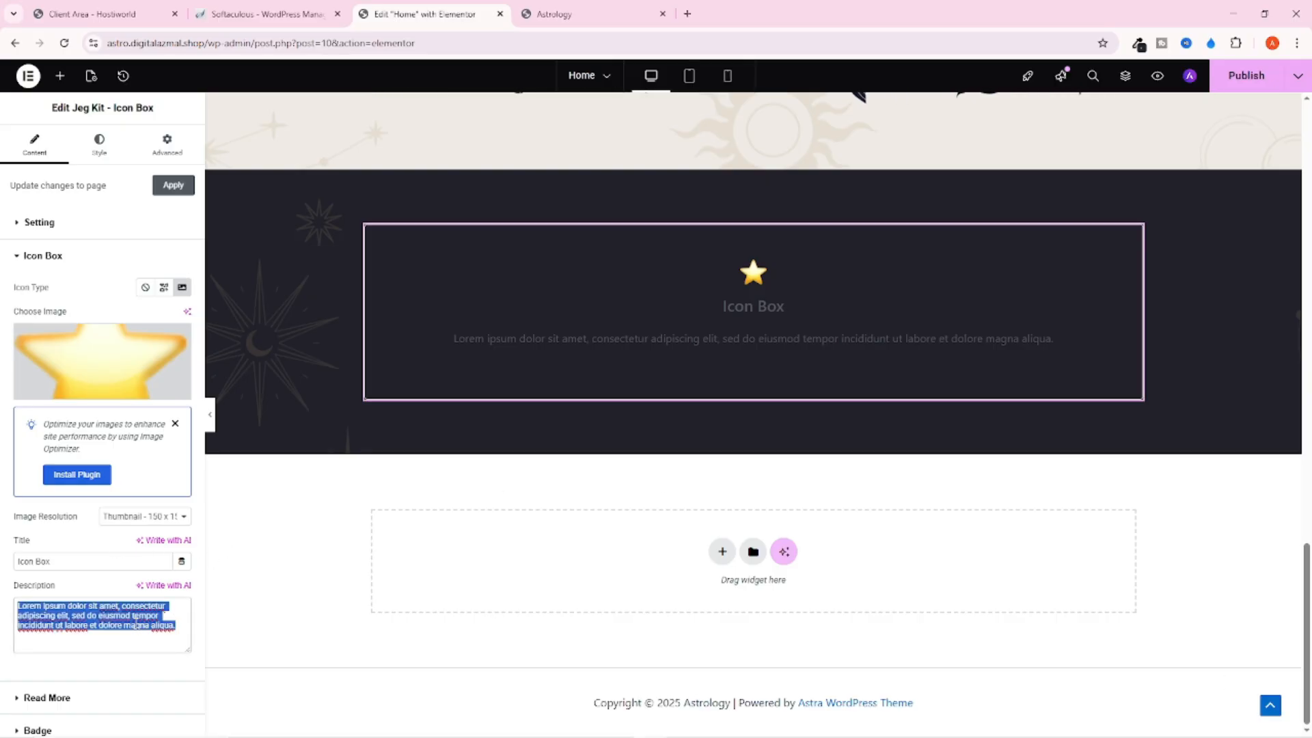
pyautogui.press('BackSpace')
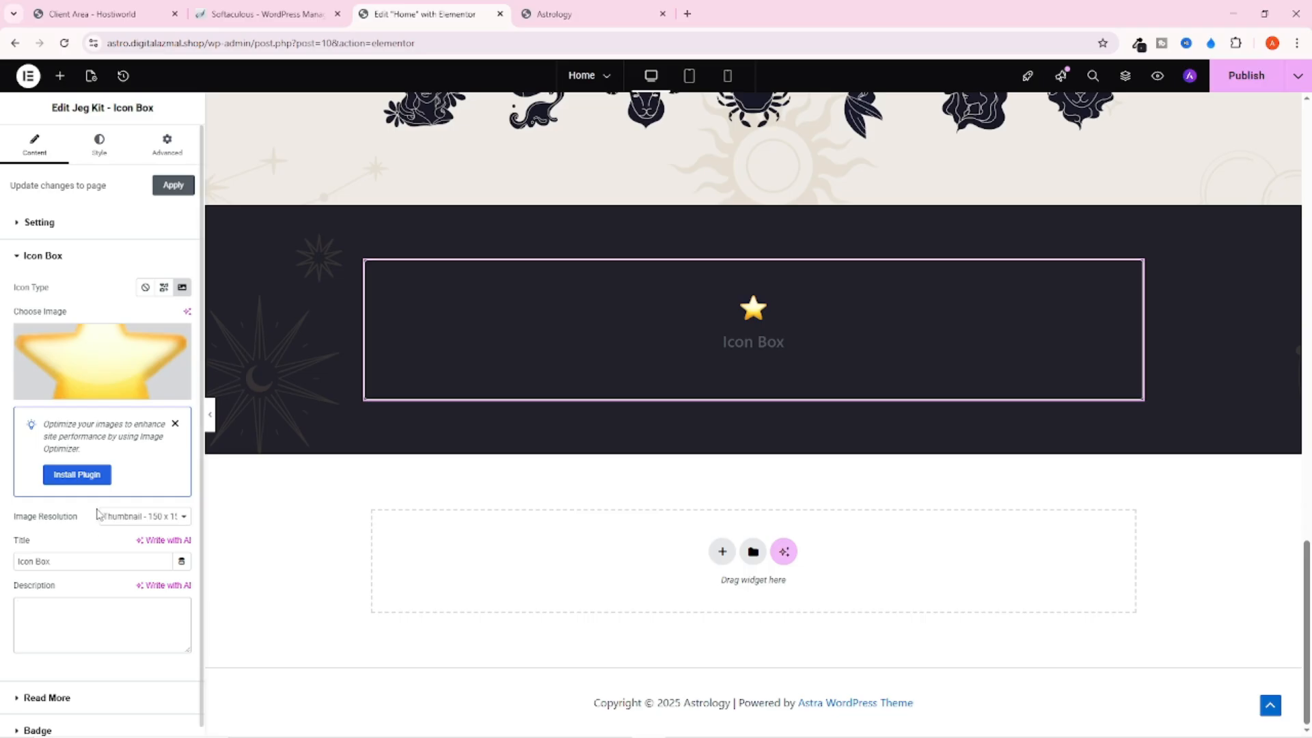
# Copy "Our Service" from the reference Astrology page and use it as the Icon Box's title
pyautogui.click(523, 12)
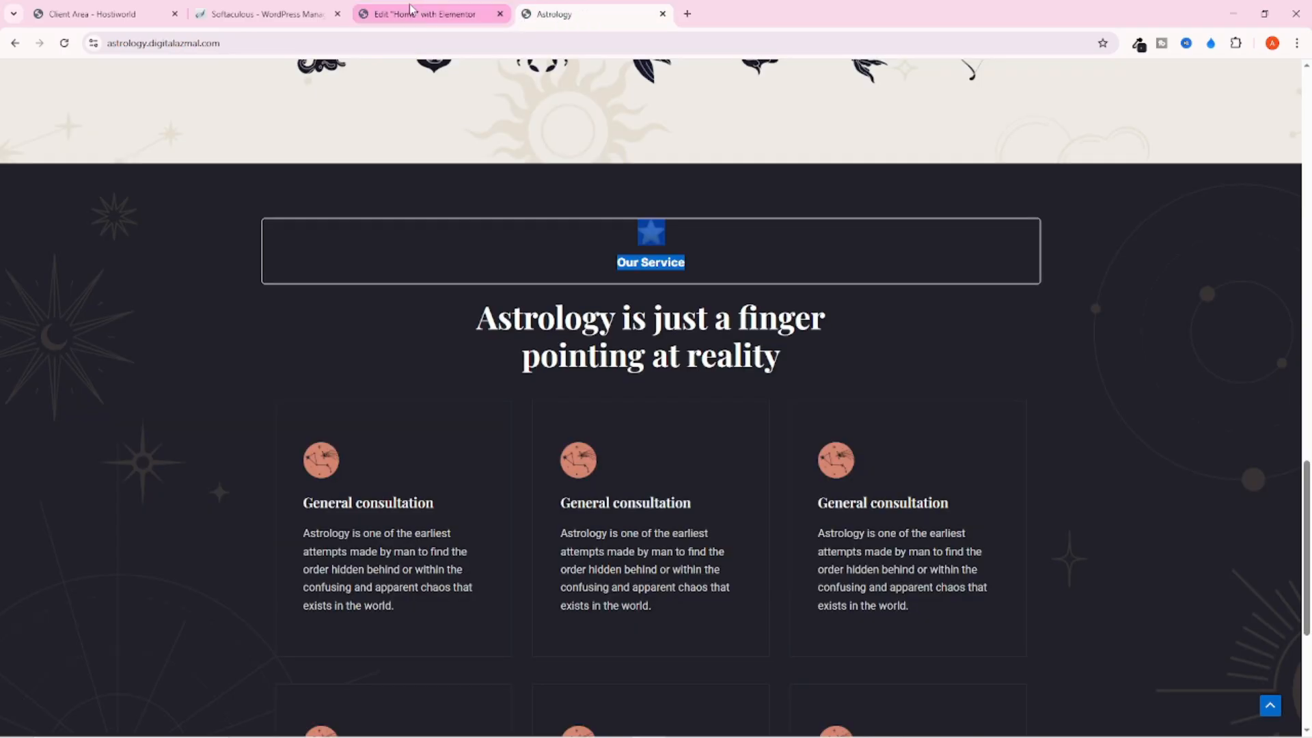
pyautogui.moveTo(580, 264); pyautogui.dragTo(724, 270)
pyautogui.hotkey('ctrl', 'c')
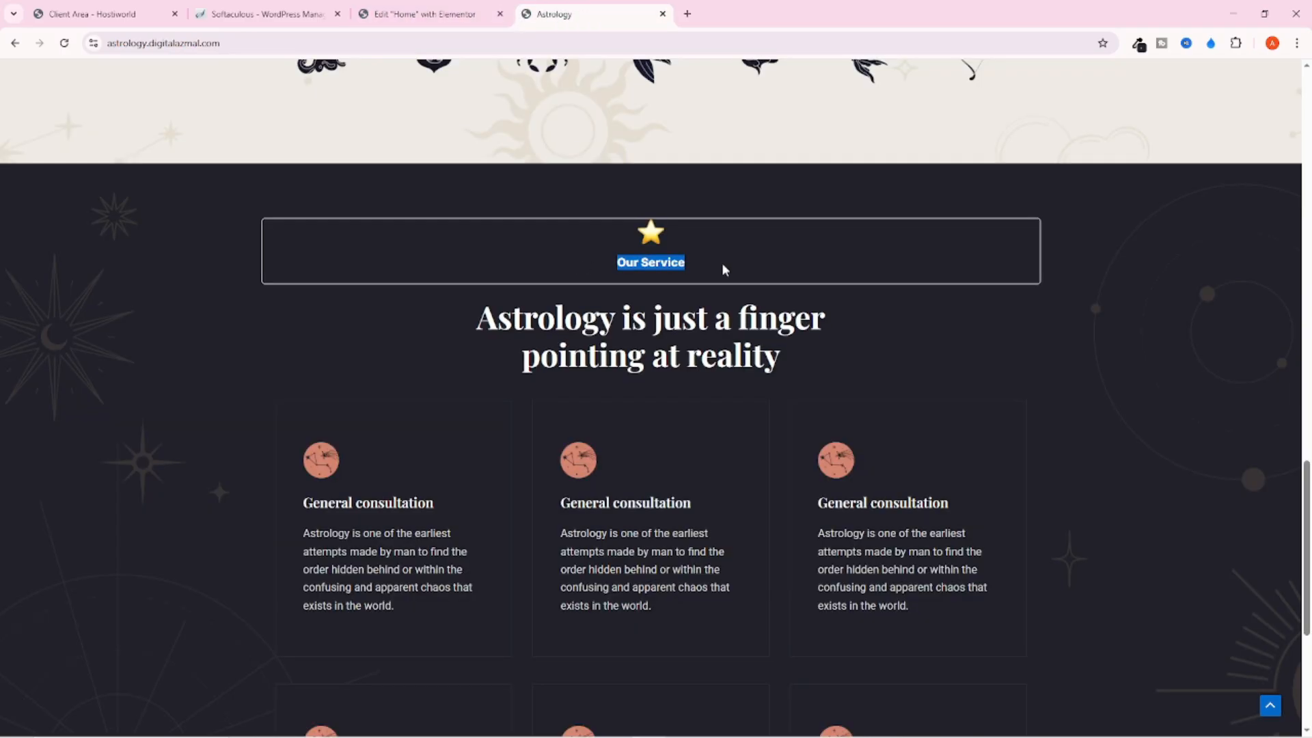
pyautogui.click(425, 13)
pyautogui.moveTo(78, 570); pyautogui.dragTo(3, 564)
pyautogui.hotkey('ctrl', 'v')
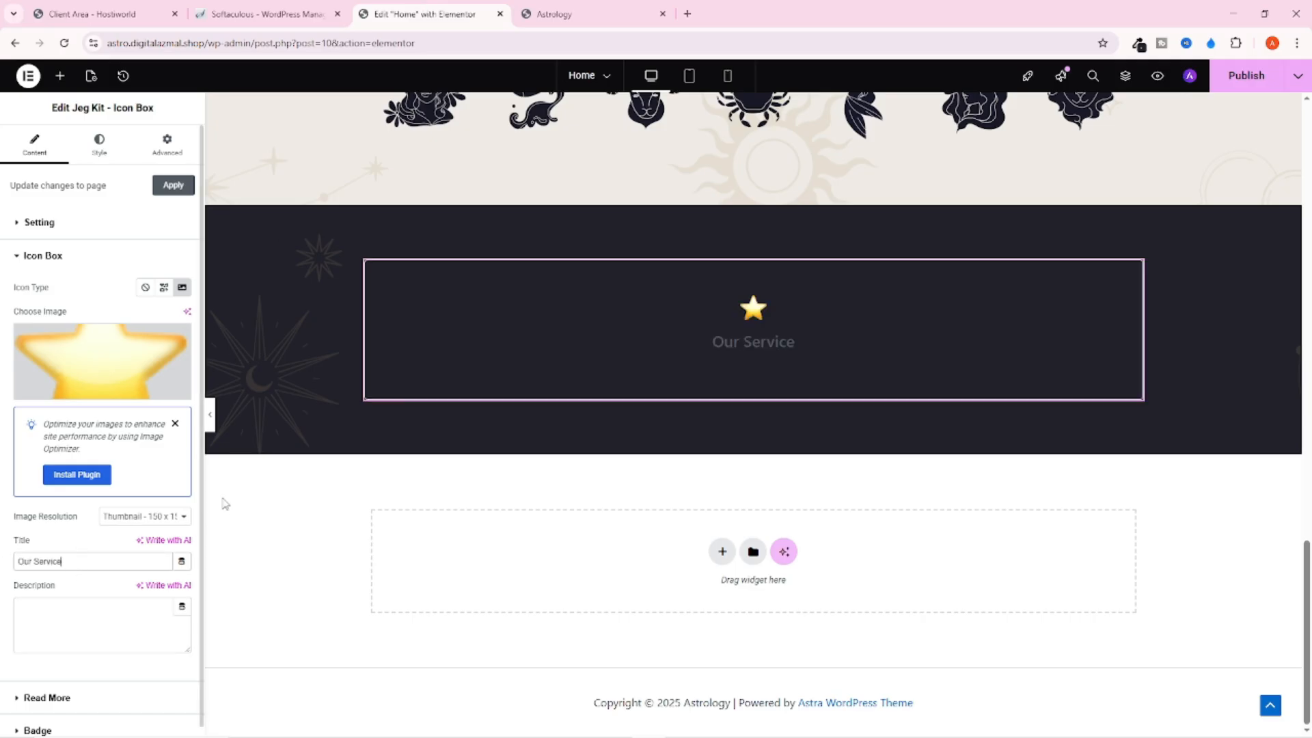
# Apply the global "sub tittle" color to the Icon Box's title
pyautogui.click(99, 145)
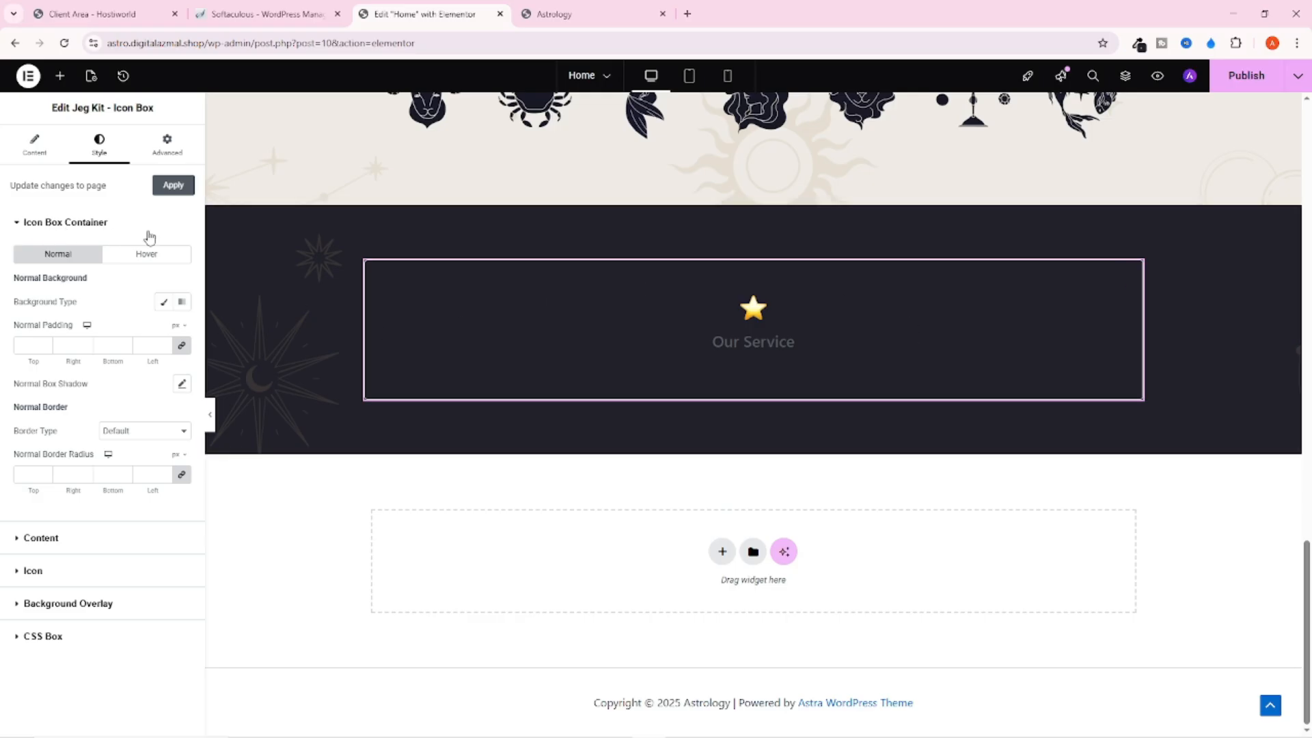
pyautogui.click(60, 228)
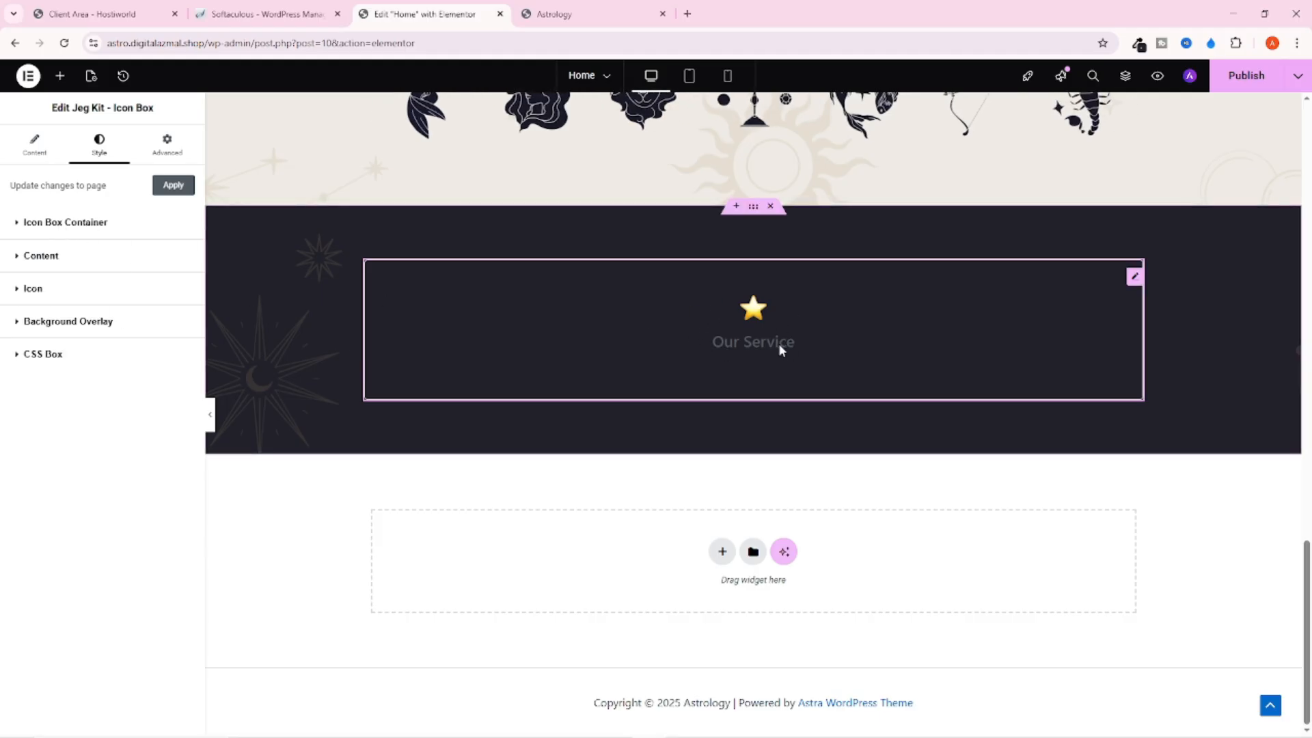
pyautogui.click(556, 13)
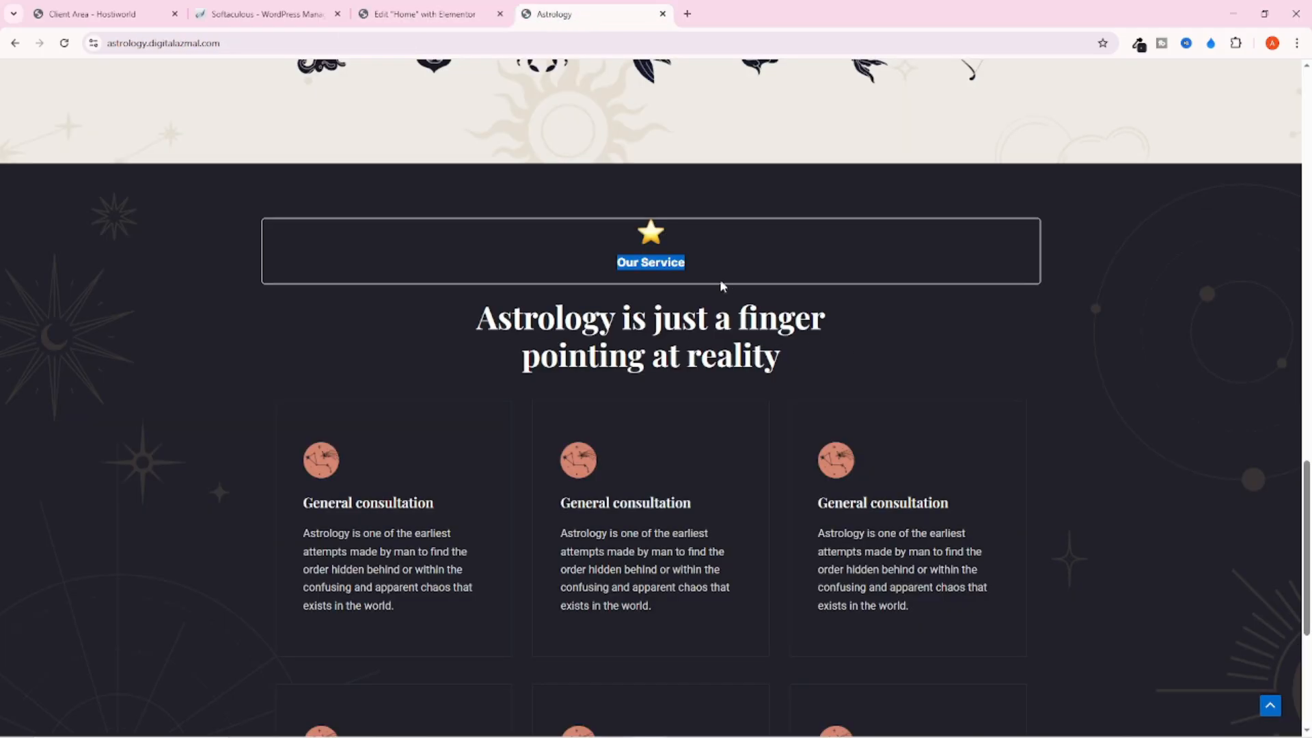
pyautogui.click(424, 14)
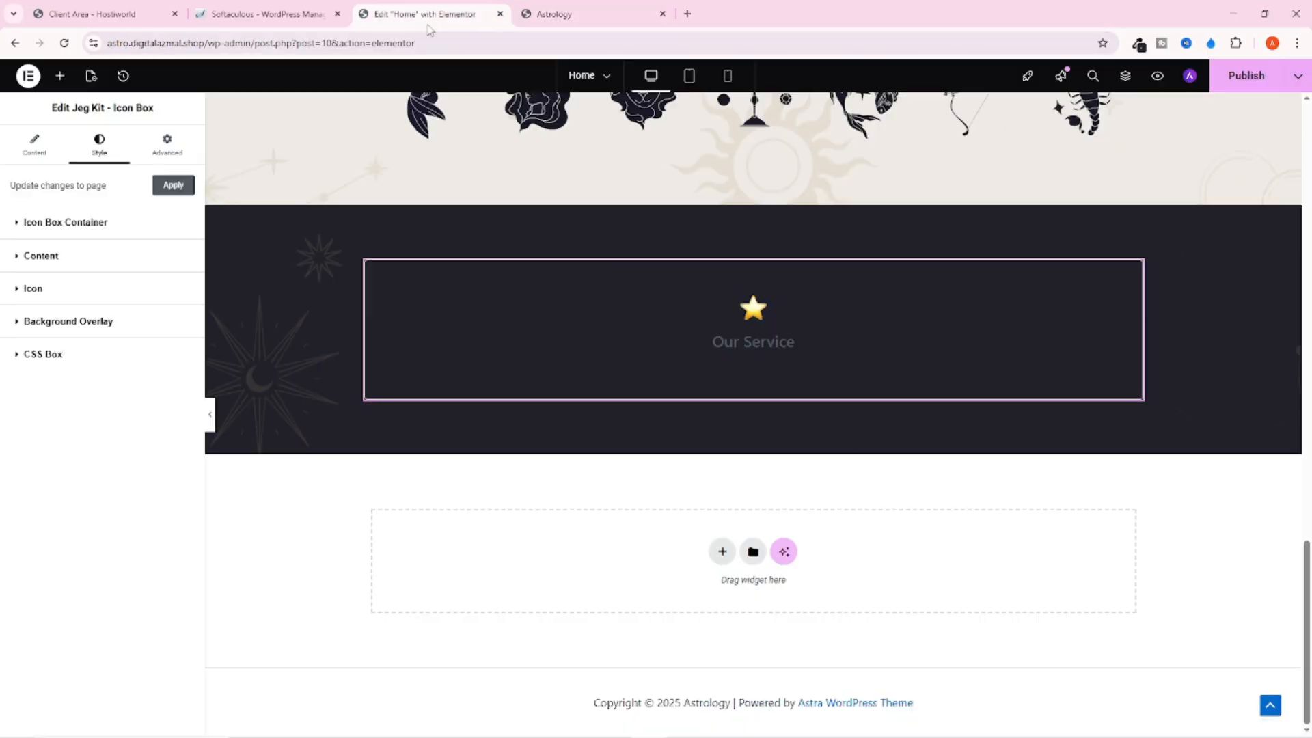
pyautogui.click(46, 266)
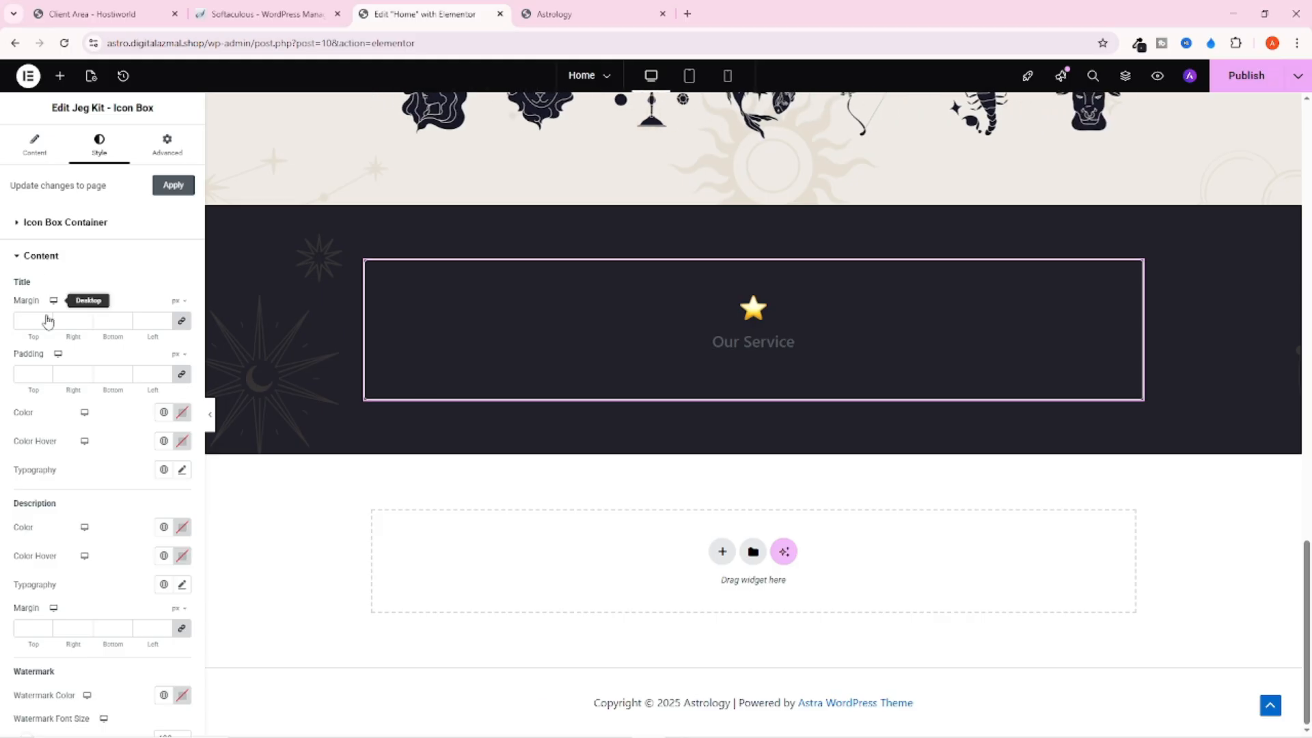
pyautogui.click(164, 412)
pyautogui.scroll(-3, 51, 500)
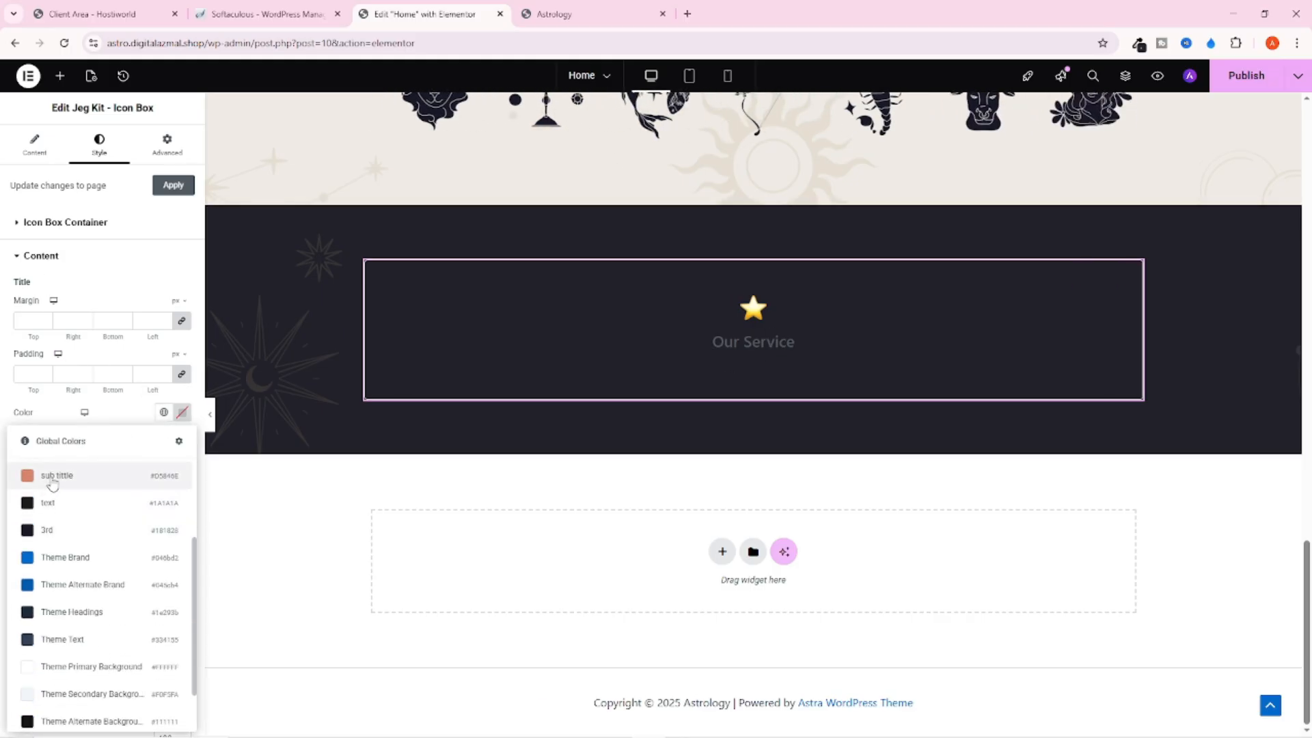
pyautogui.click(53, 479)
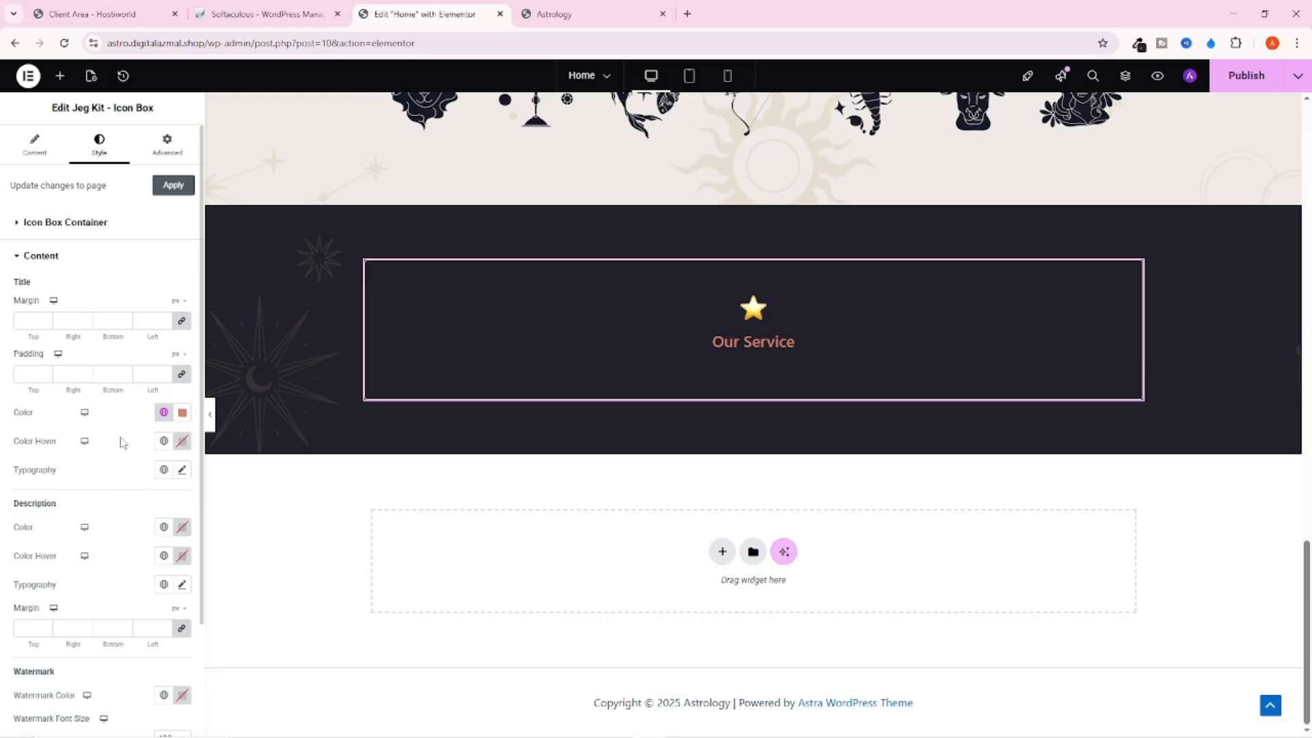
# Set the Icon Box title's typography to the Inter family at 18 px, comparing it with the reference page
pyautogui.click(553, 13)
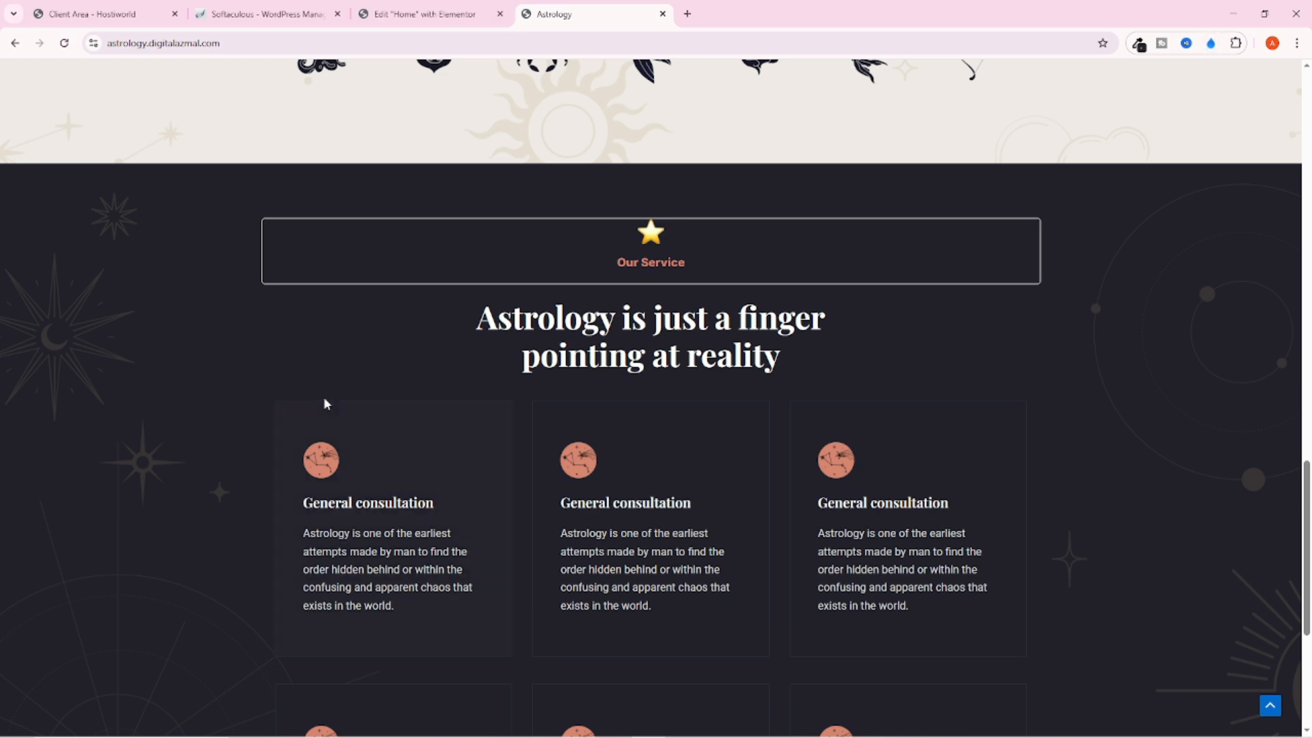
pyautogui.click(431, 17)
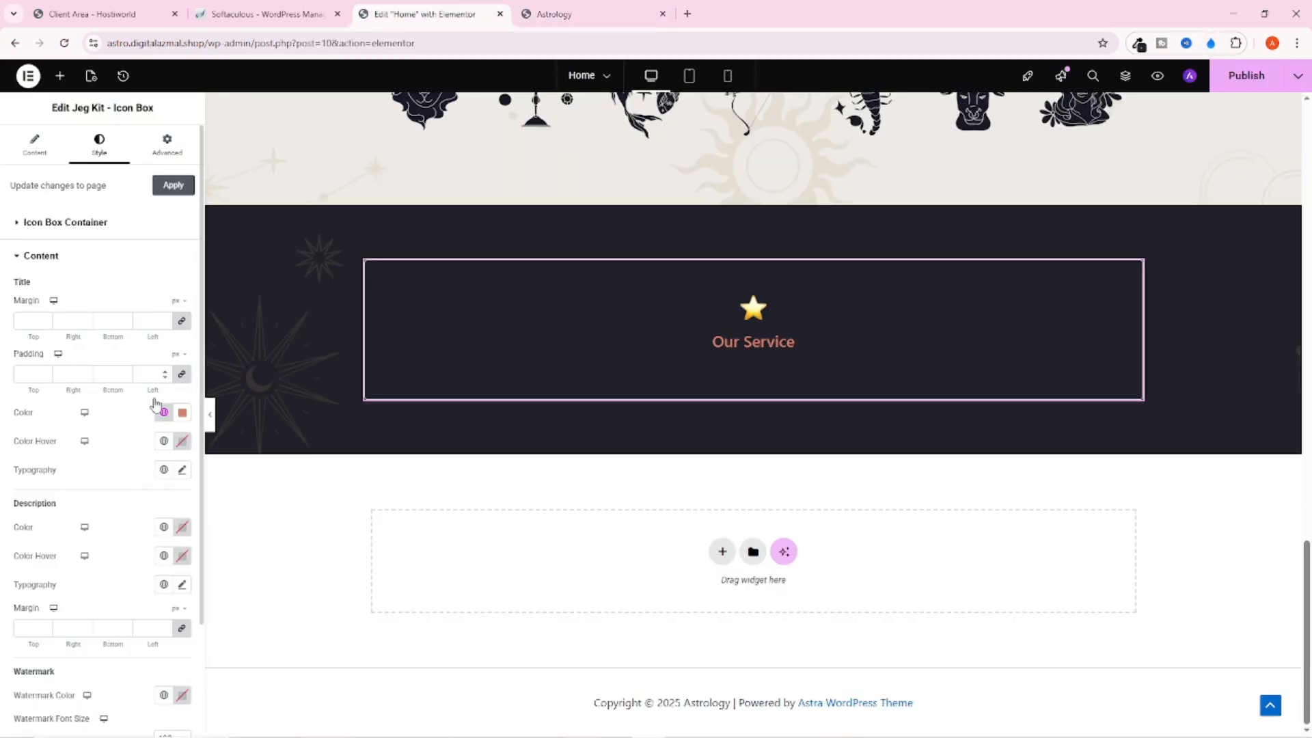
pyautogui.click(182, 472)
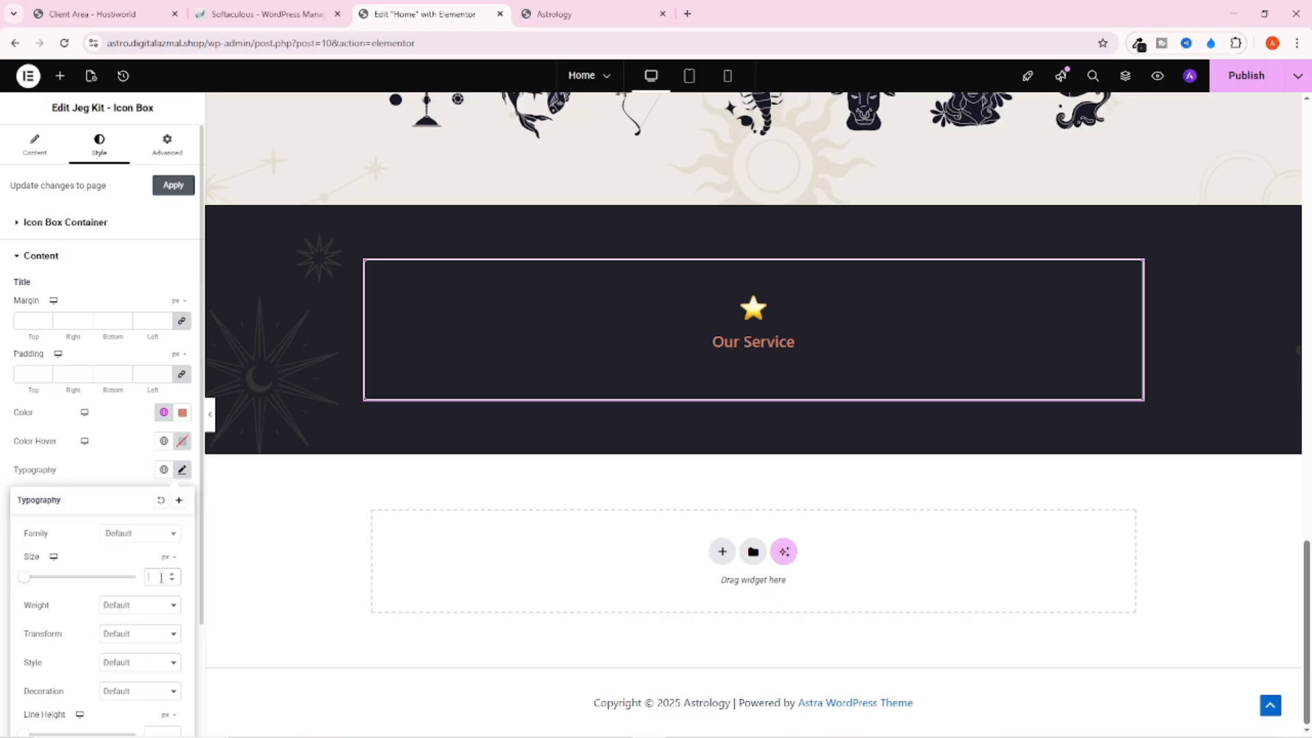
pyautogui.write('16')
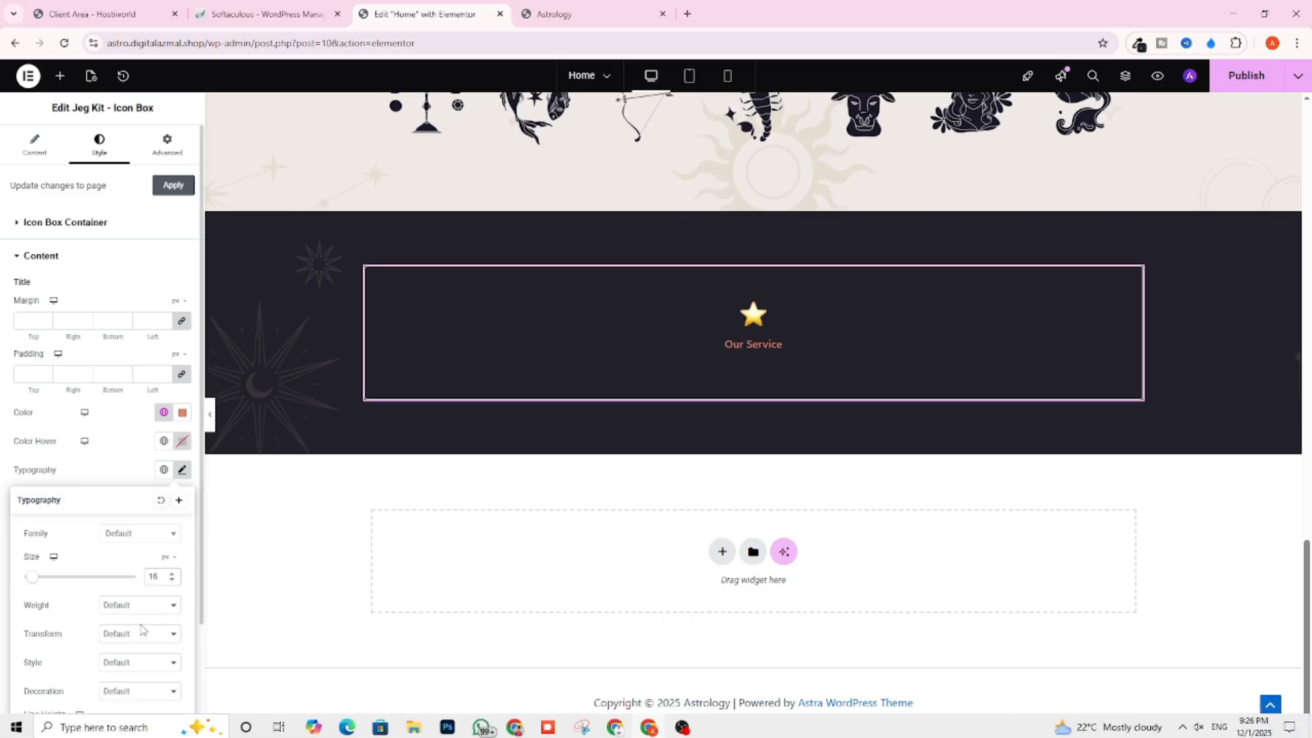
pyautogui.press('BackSpace')
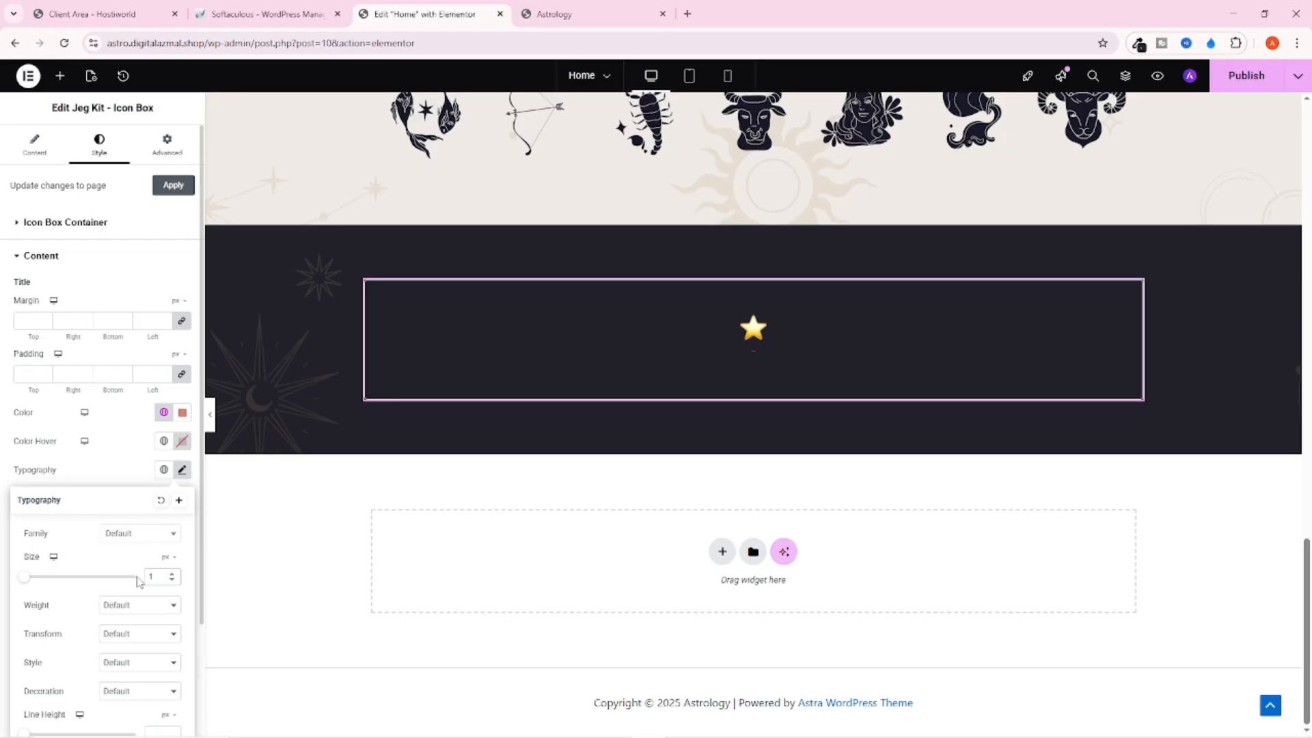
pyautogui.write('8')
pyautogui.click(132, 540)
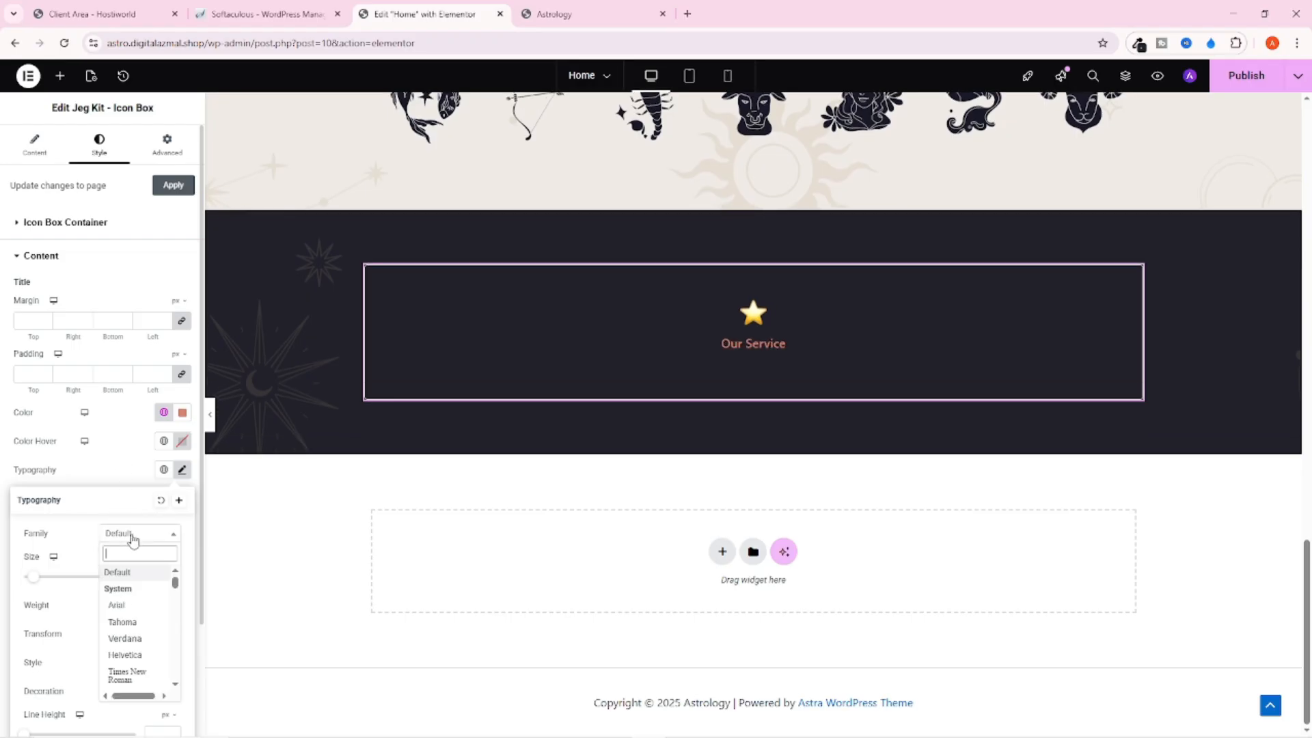
pyautogui.write('int')
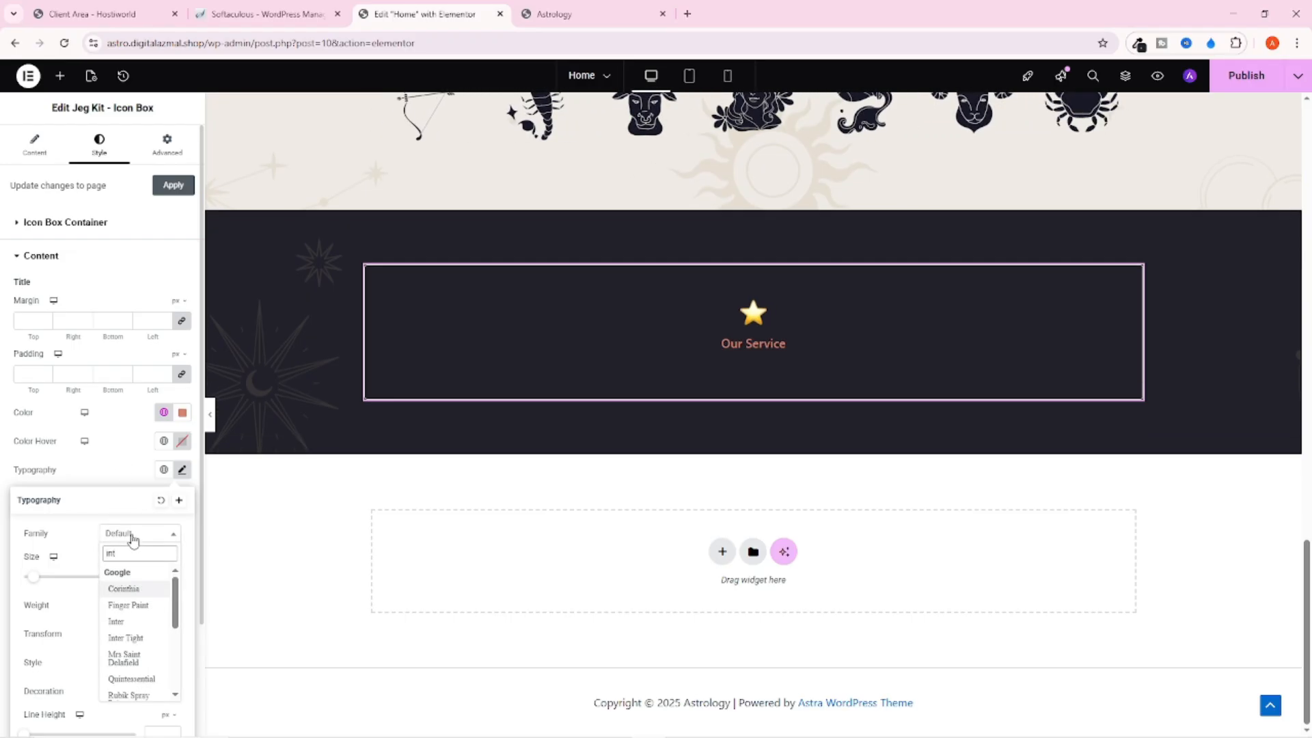
pyautogui.write('er')
pyautogui.click(134, 590)
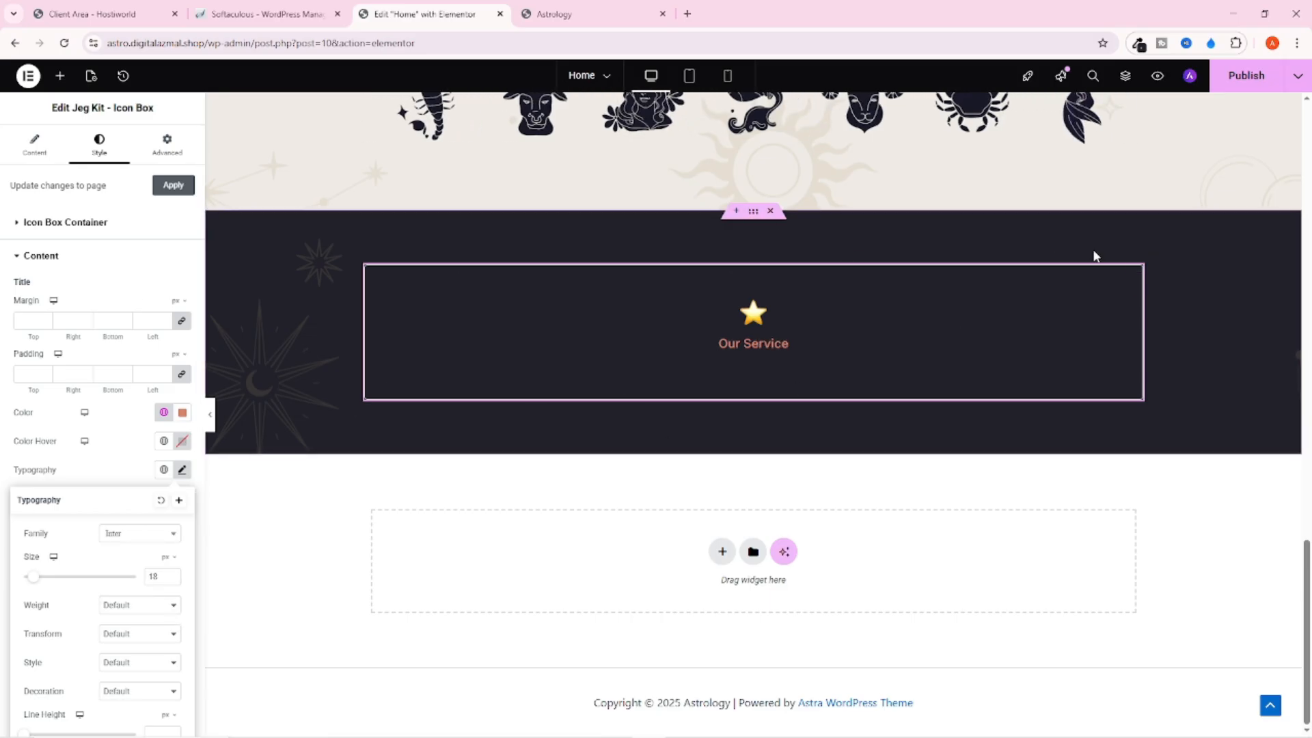
pyautogui.click(556, 13)
pyautogui.click(413, 13)
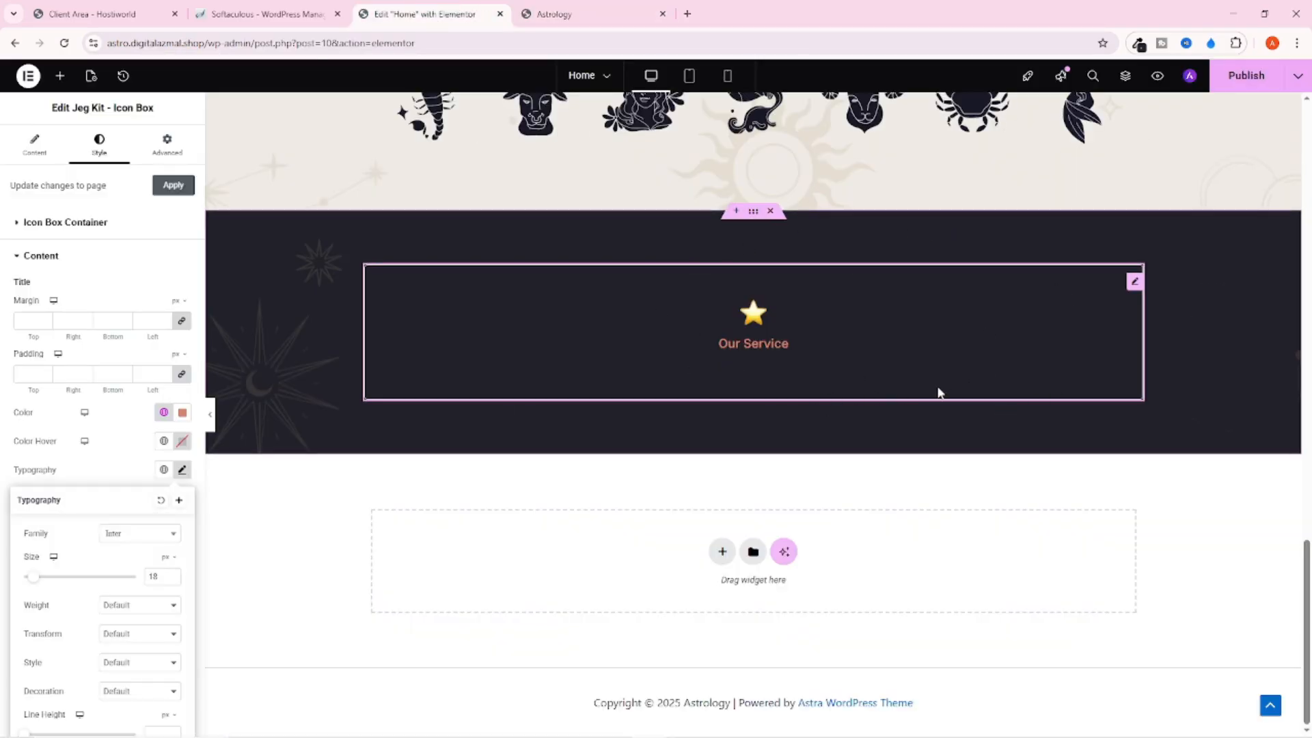
pyautogui.click(100, 412)
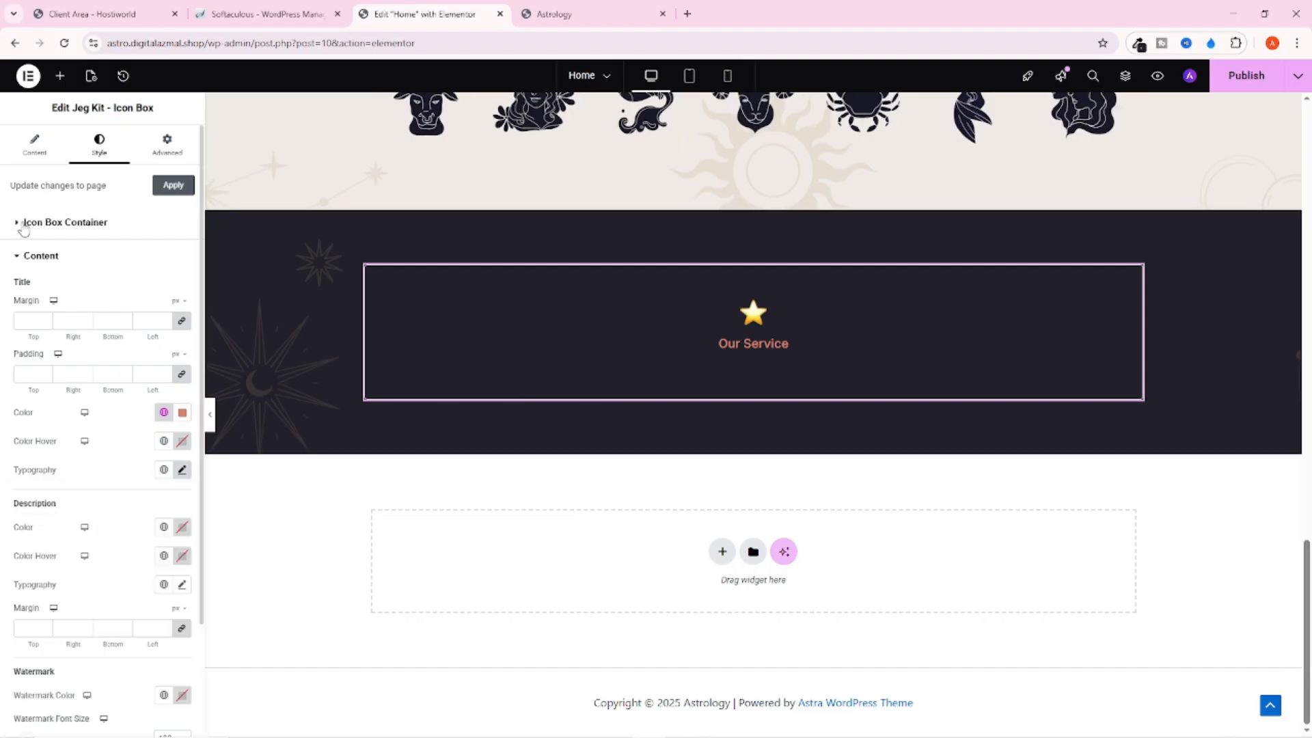
# Set the Icon Box container's normal padding to 0 on all sides
pyautogui.click(23, 225)
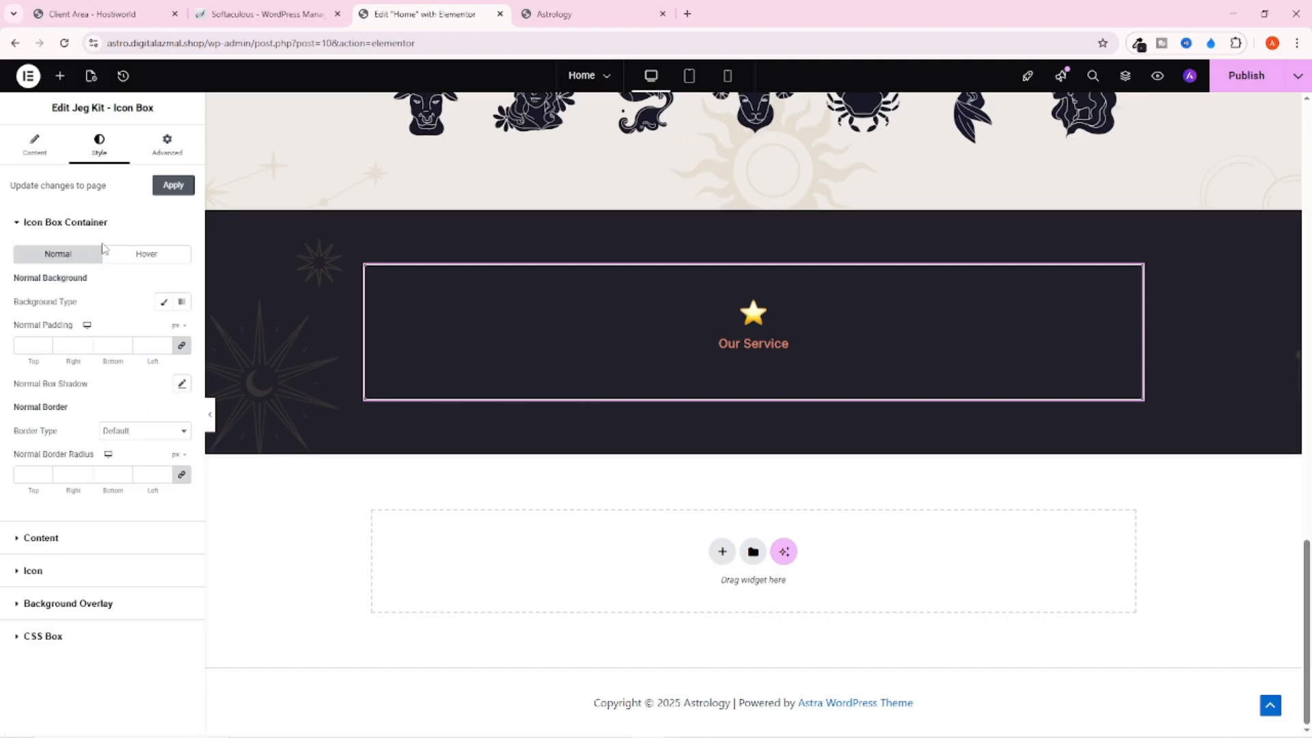
pyautogui.moveTo(13, 325); pyautogui.dragTo(82, 327)
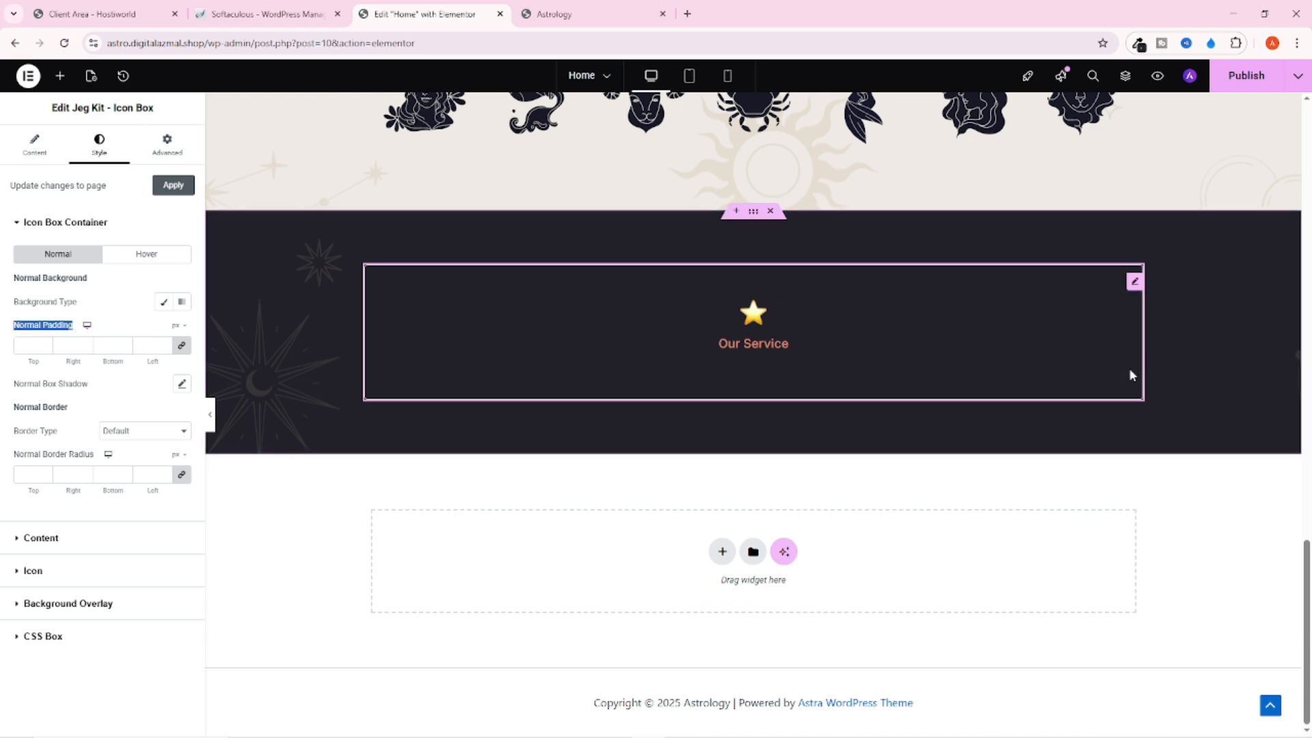
pyautogui.click(181, 345)
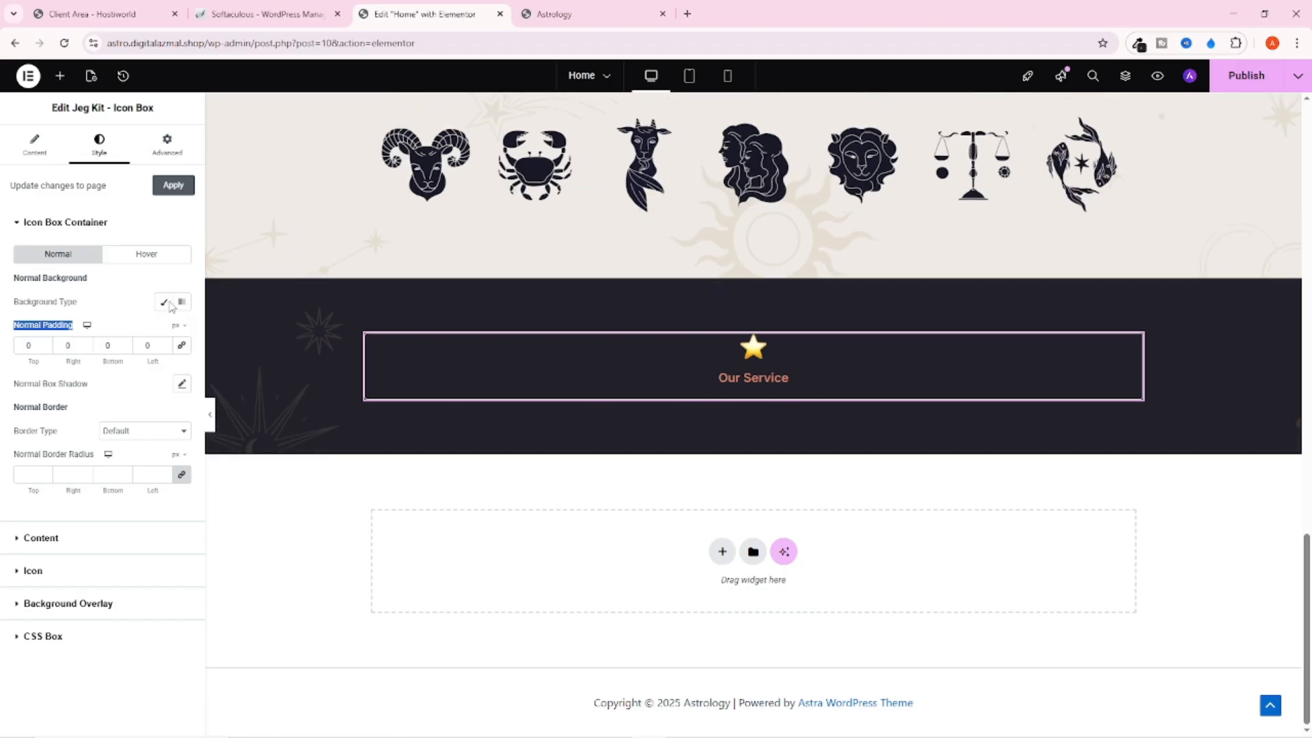
# Compare with the reference page, set the Icon Box container's normal border type to None, and publish the page
pyautogui.click(583, 15)
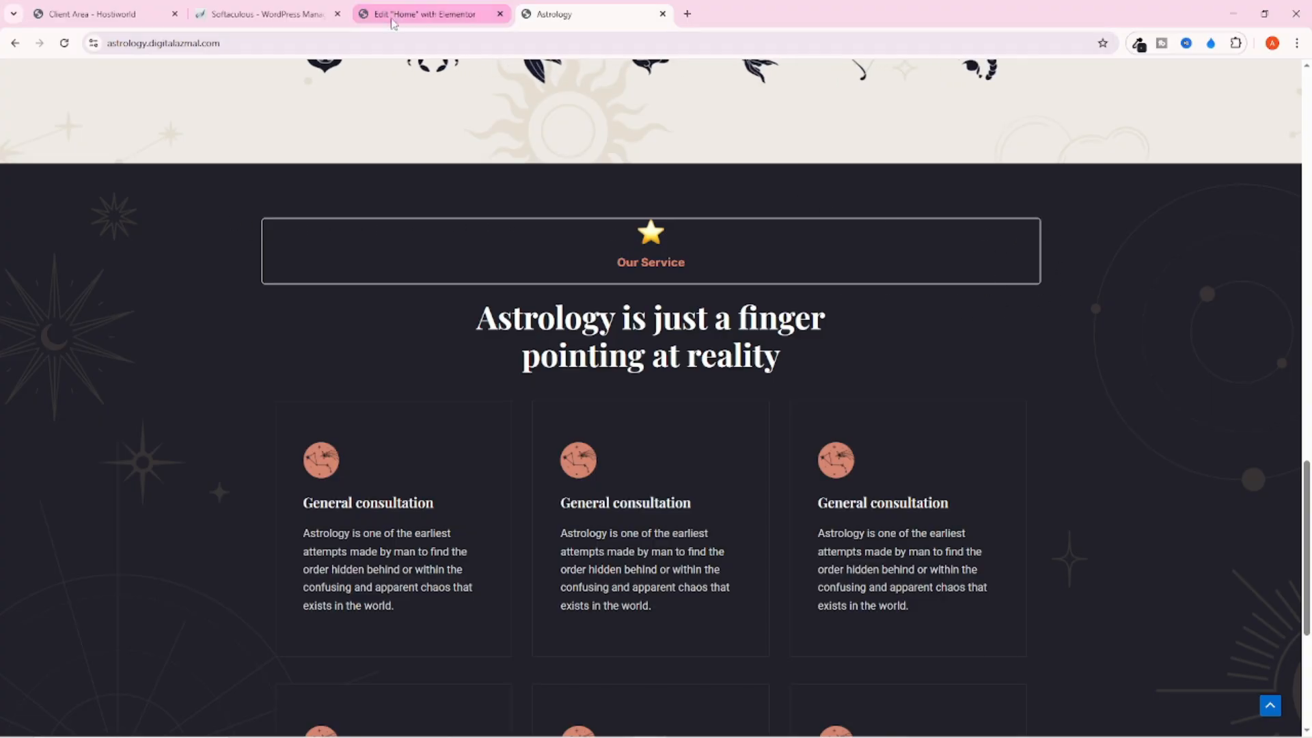
pyautogui.click(424, 13)
pyautogui.moveTo(9, 409); pyautogui.dragTo(76, 410)
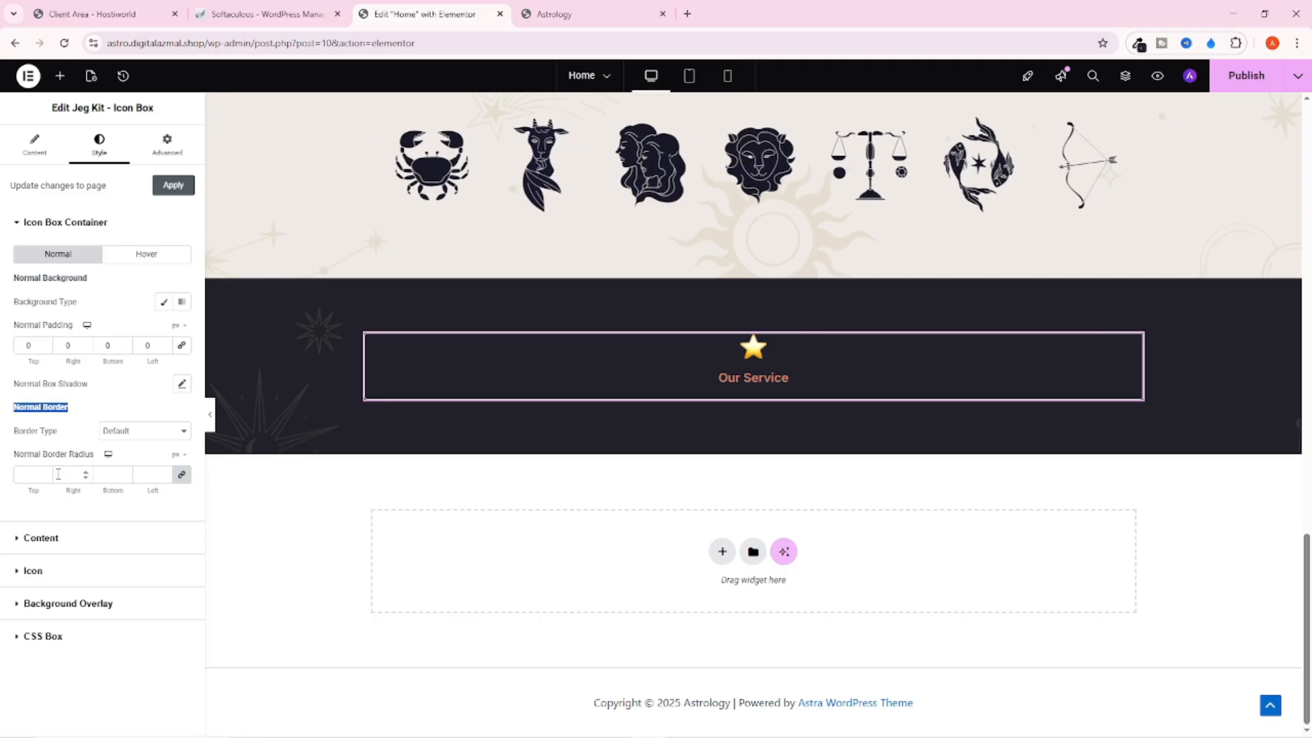
pyautogui.click(553, 14)
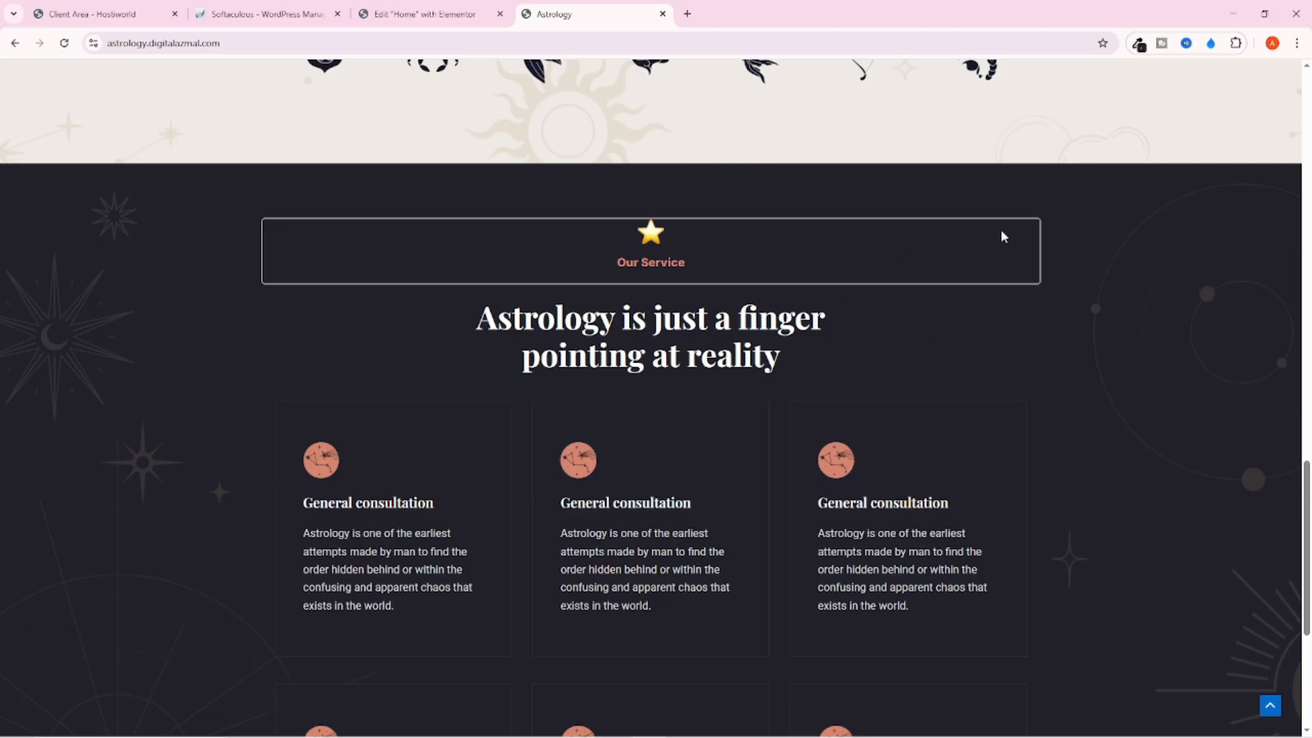
pyautogui.click(424, 14)
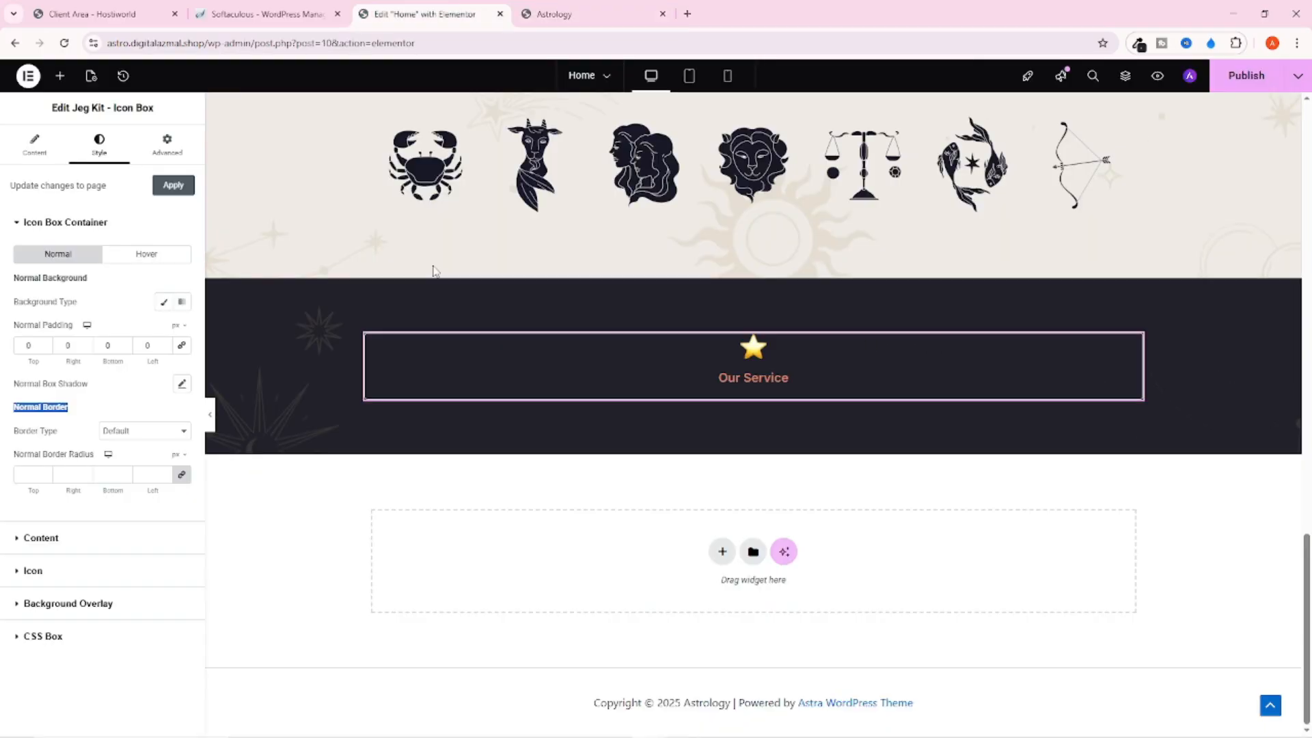
pyautogui.click(118, 432)
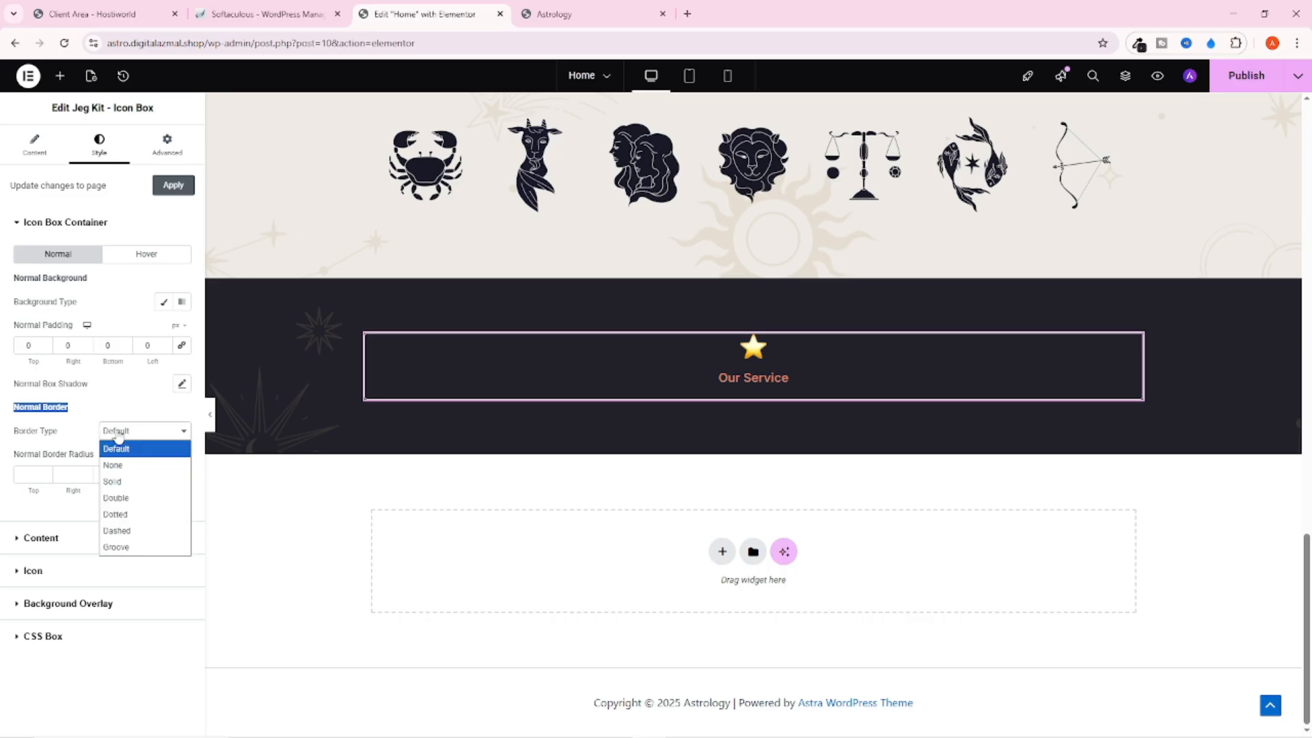
pyautogui.click(115, 465)
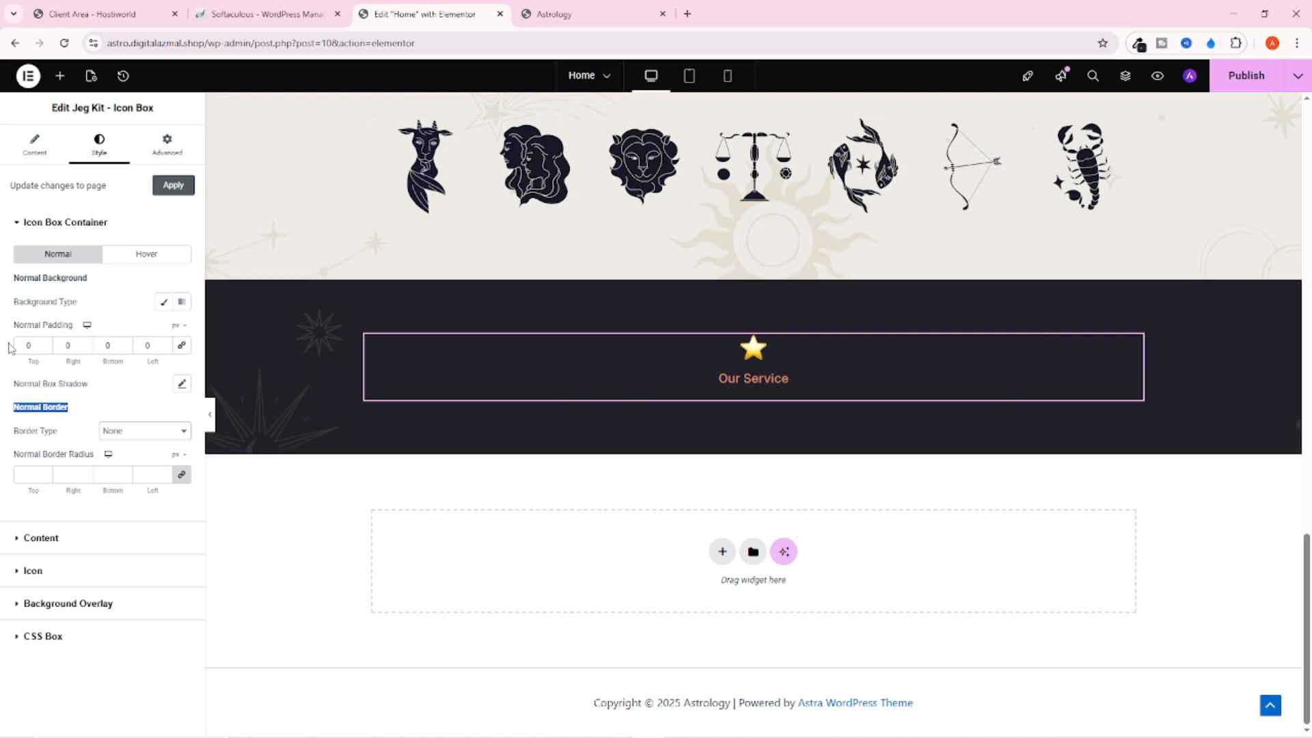
pyautogui.moveTo(14, 431); pyautogui.dragTo(129, 442)
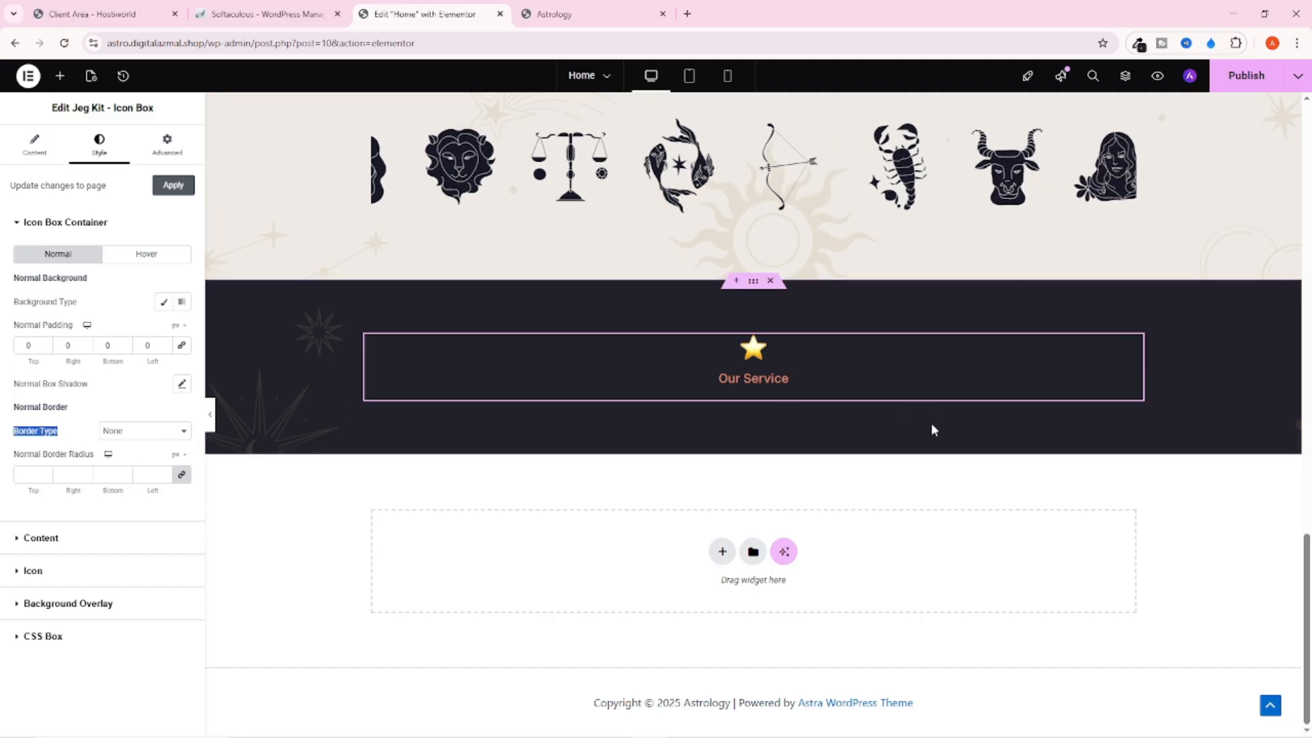
pyautogui.click(1235, 80)
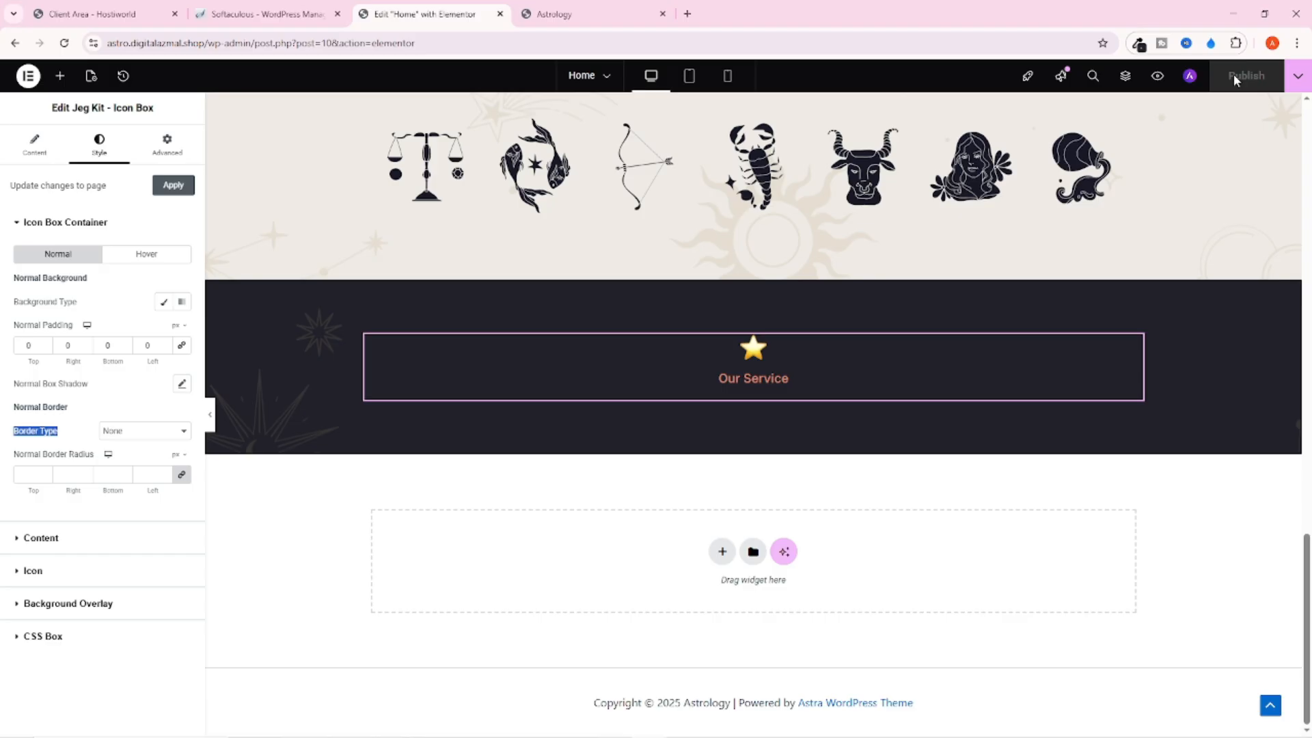
# Copy the "We know everything about astrology" heading, paste it below the Our Service Icon Box, and open the copy's style settings
pyautogui.scroll(7, 734, 456)
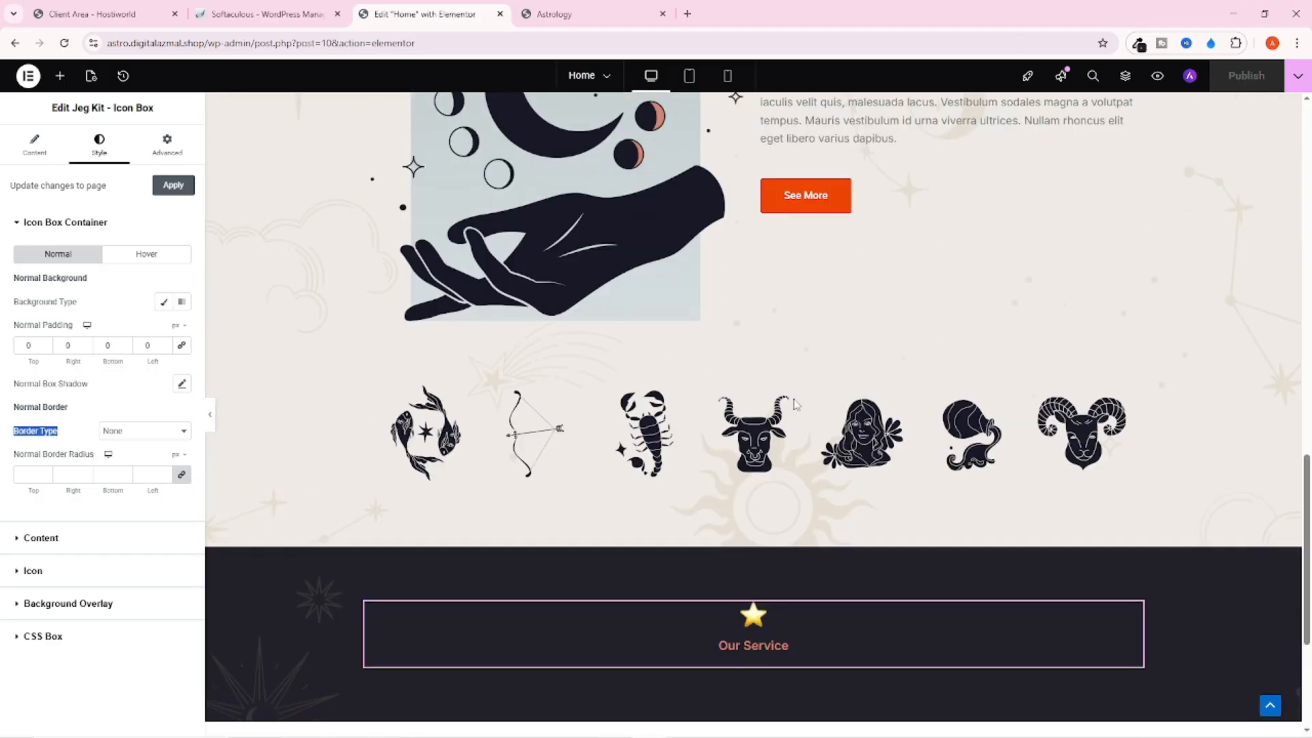
pyautogui.rightClick(890, 217)
pyautogui.click(900, 263)
pyautogui.scroll(-7, 746, 419)
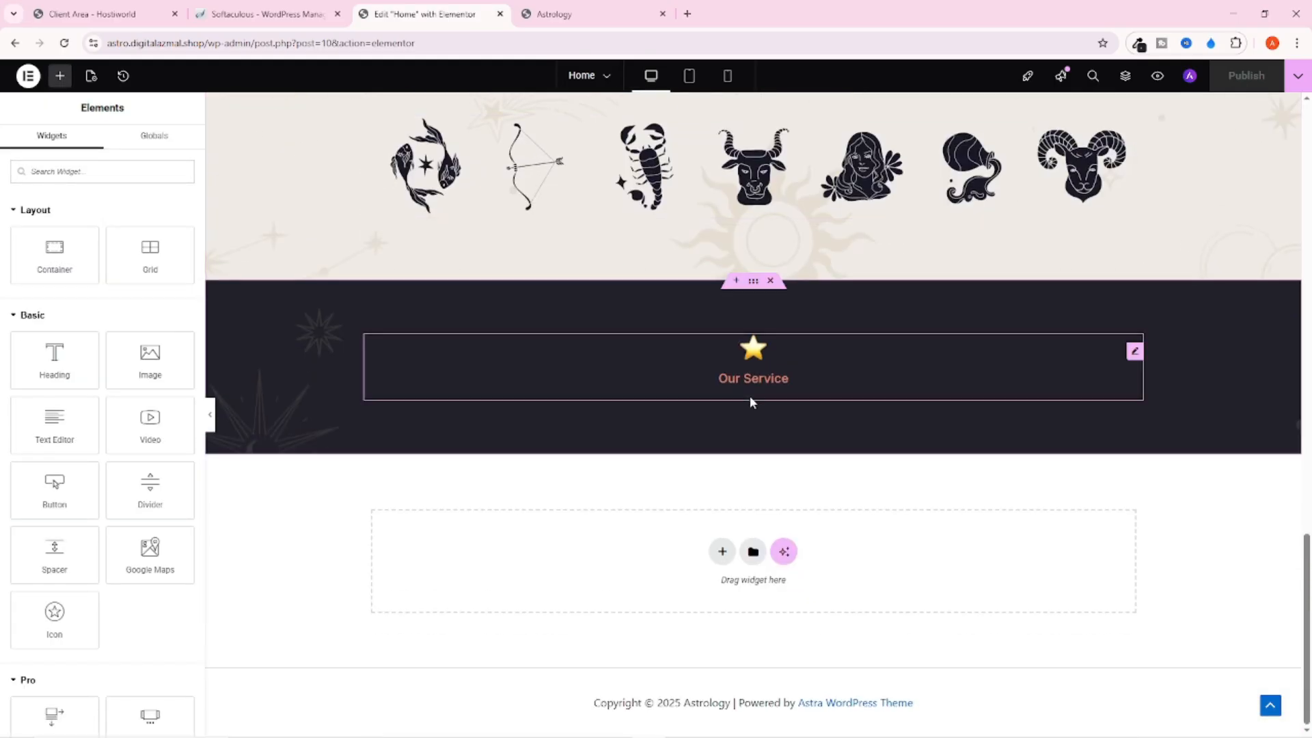
pyautogui.rightClick(749, 399)
pyautogui.click(790, 495)
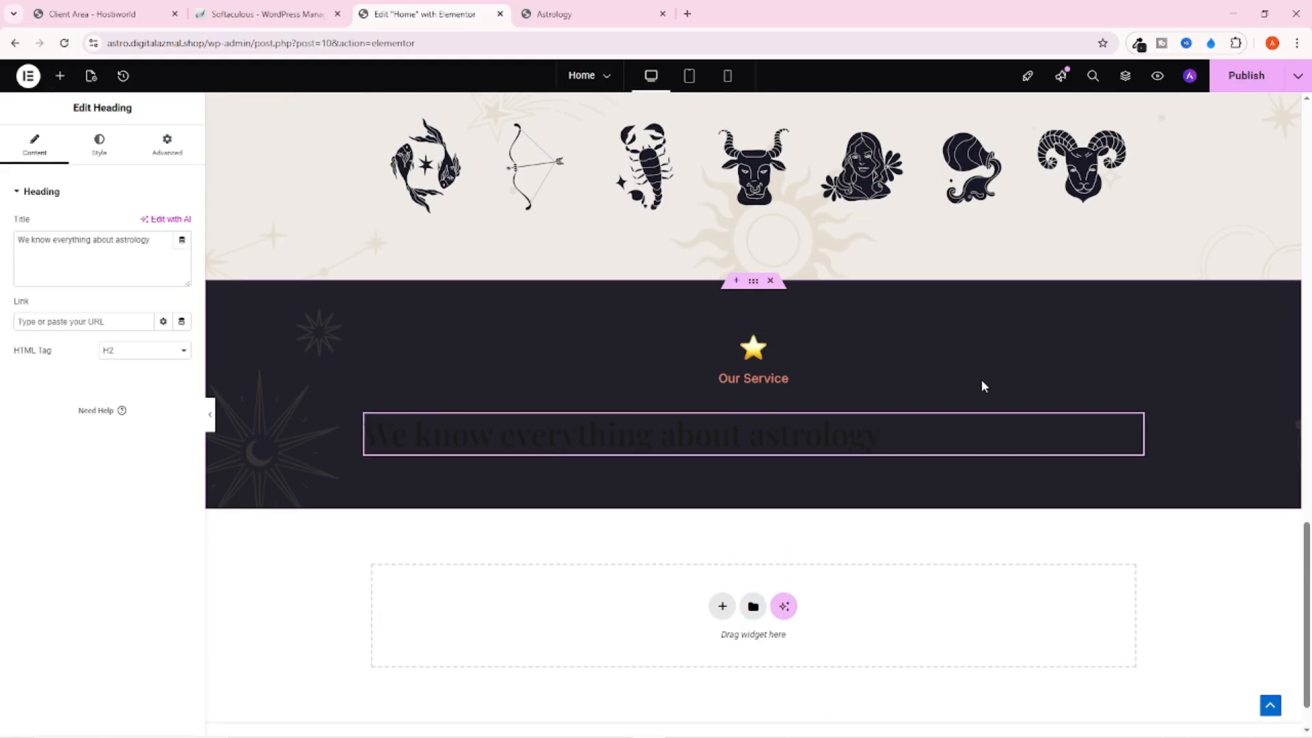
pyautogui.click(99, 144)
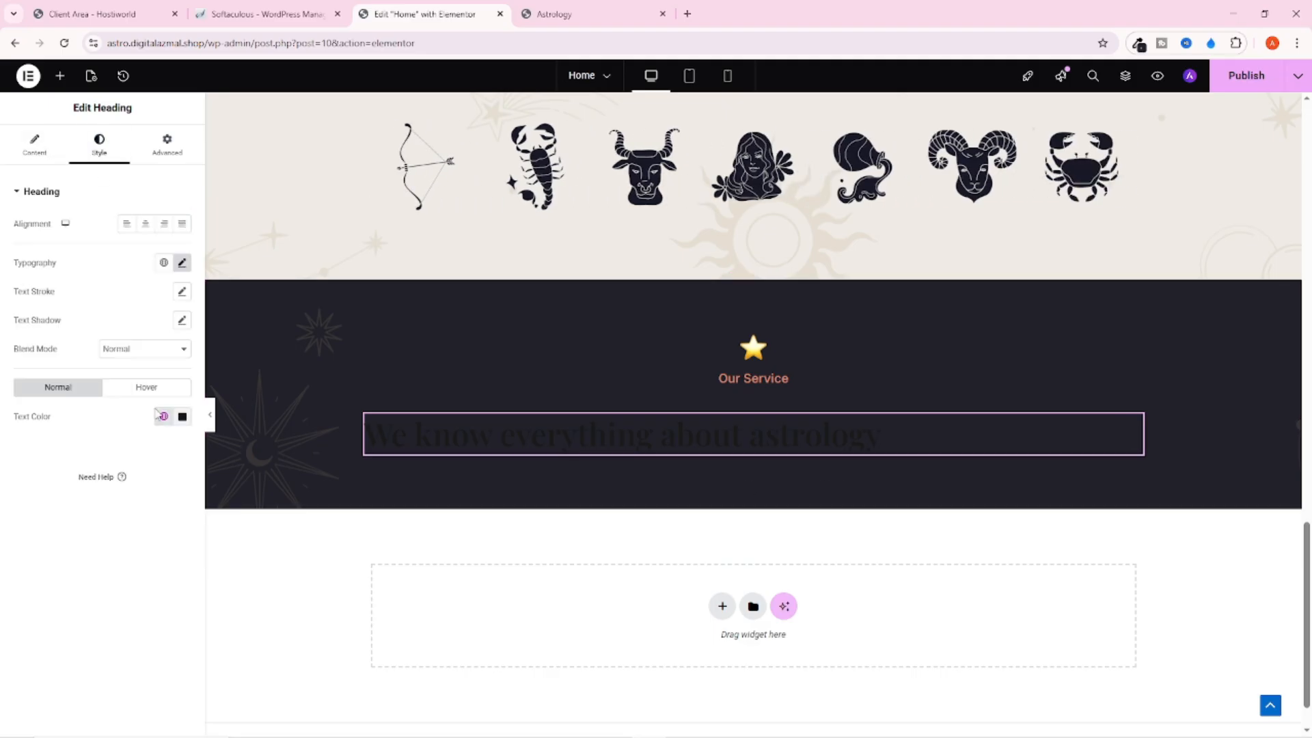
# Set the text color of the heading below "Our Service" to white (#FFFFFF)
pyautogui.click(182, 416)
pyautogui.moveTo(130, 490); pyautogui.dragTo(19, 437)
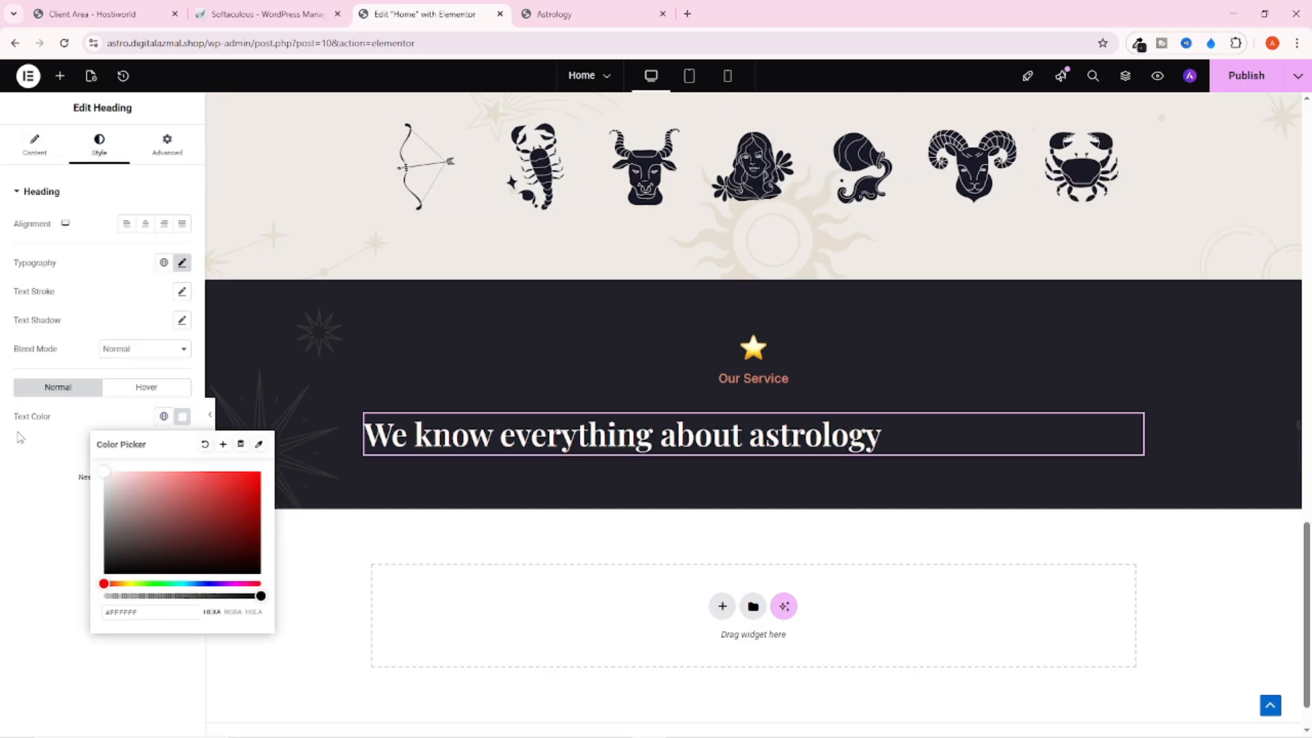
pyautogui.click(17, 437)
# Replace the heading's title with "Astrology is just a finger pointing at reality" copied from the Astrology reference page, and center-align it
pyautogui.click(554, 13)
pyautogui.moveTo(471, 326); pyautogui.dragTo(817, 372)
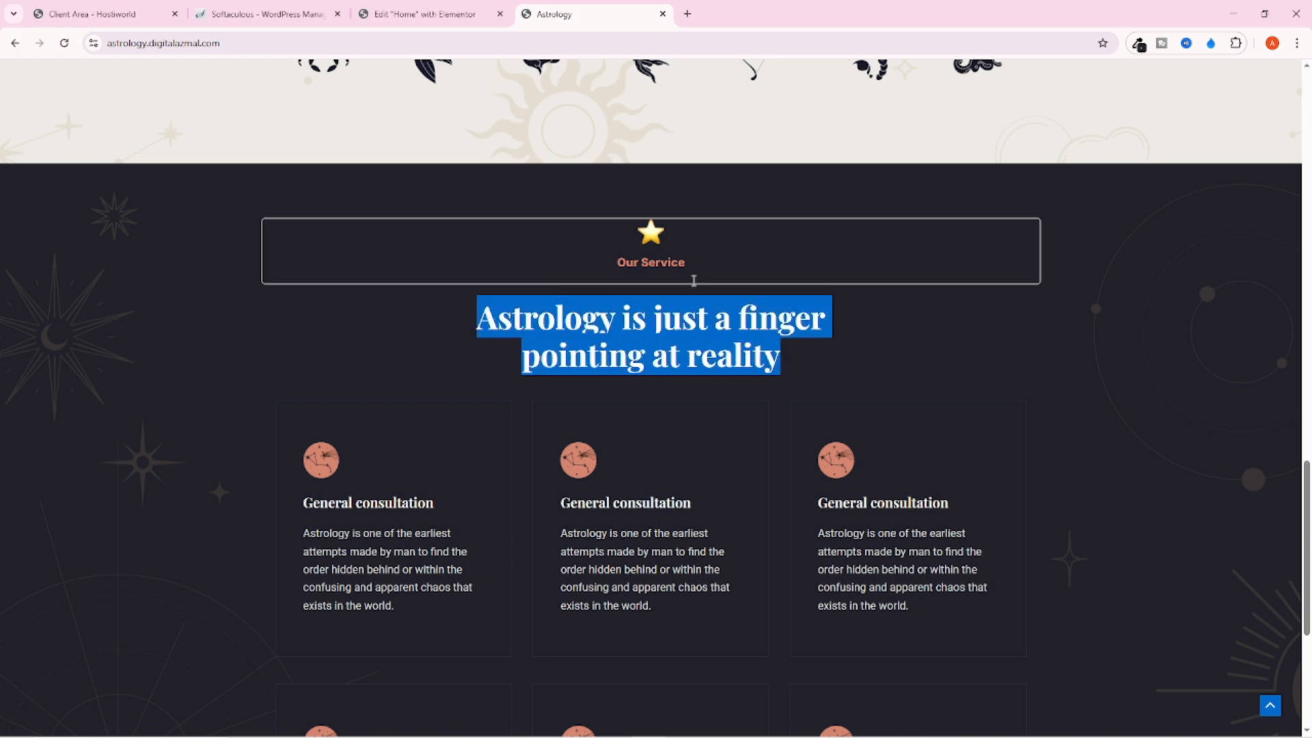
pyautogui.click(424, 14)
pyautogui.click(37, 147)
pyautogui.click(93, 270)
pyautogui.hotkey('ctrl', 'a')
pyautogui.hotkey('ctrl', 'v')
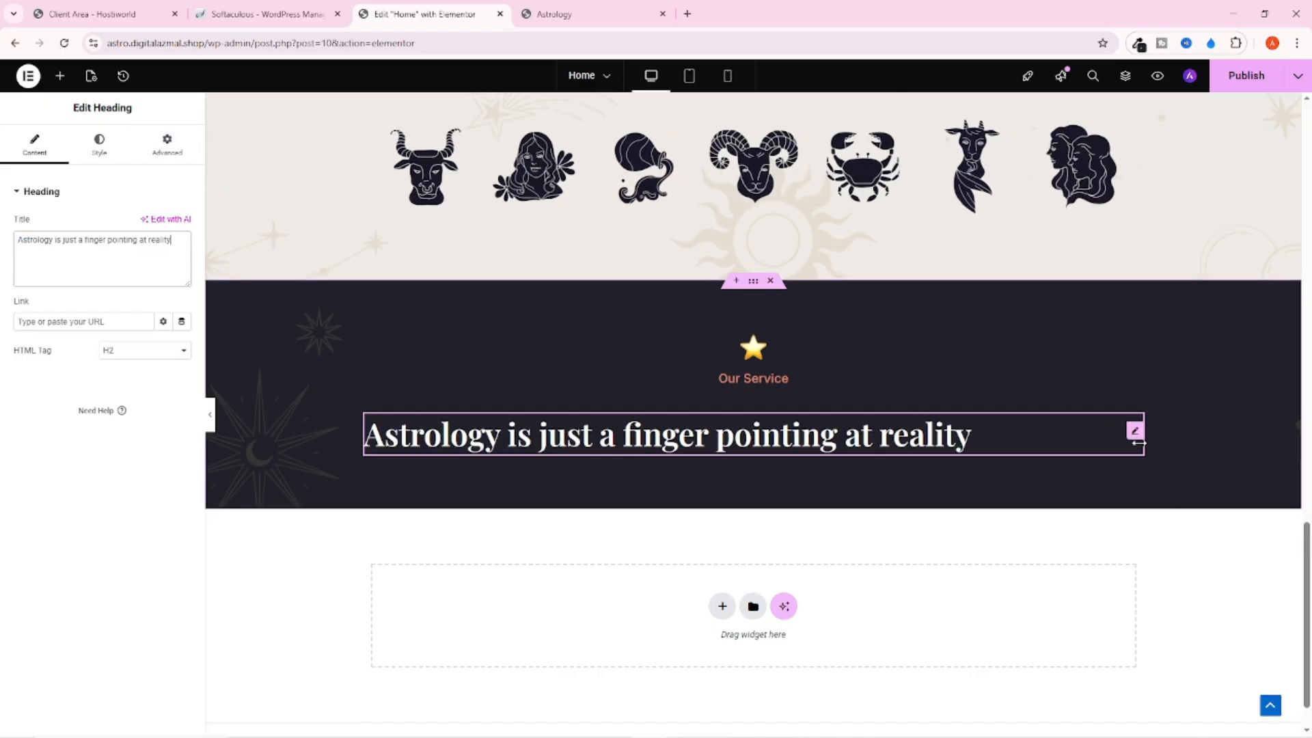
pyautogui.click(94, 152)
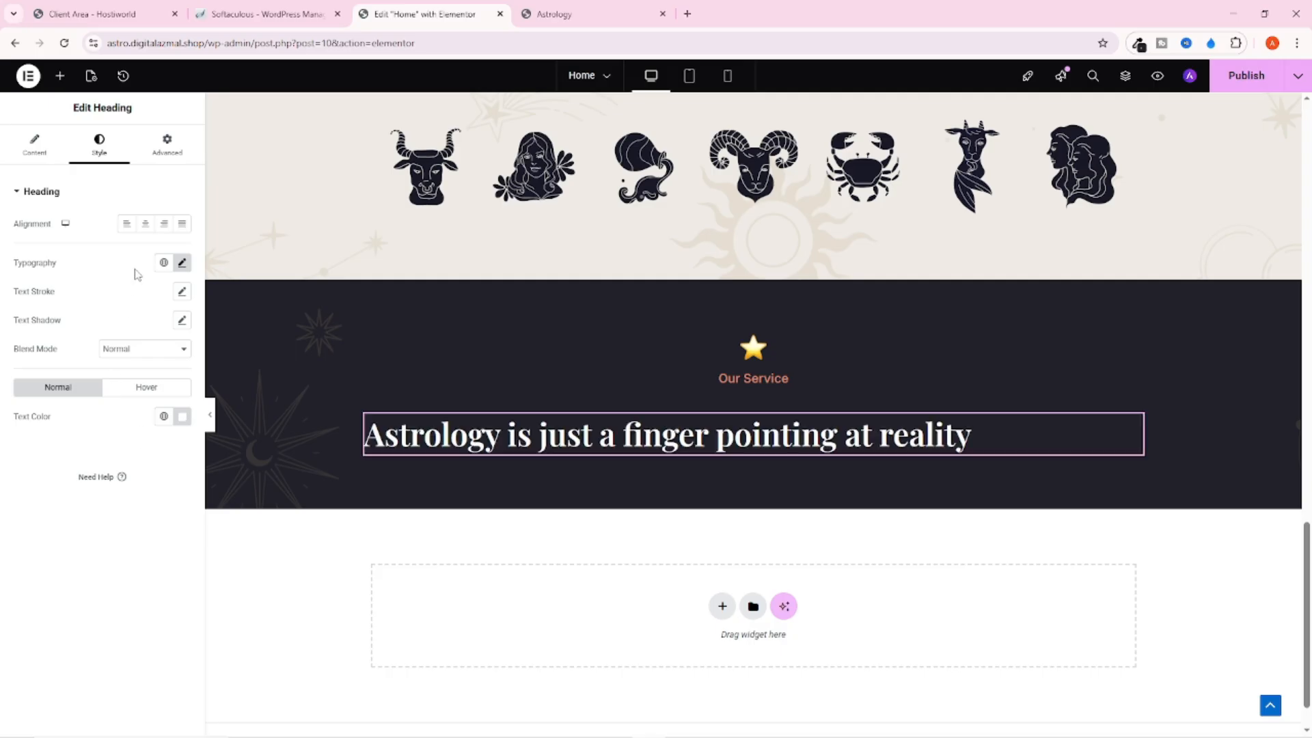
pyautogui.click(145, 223)
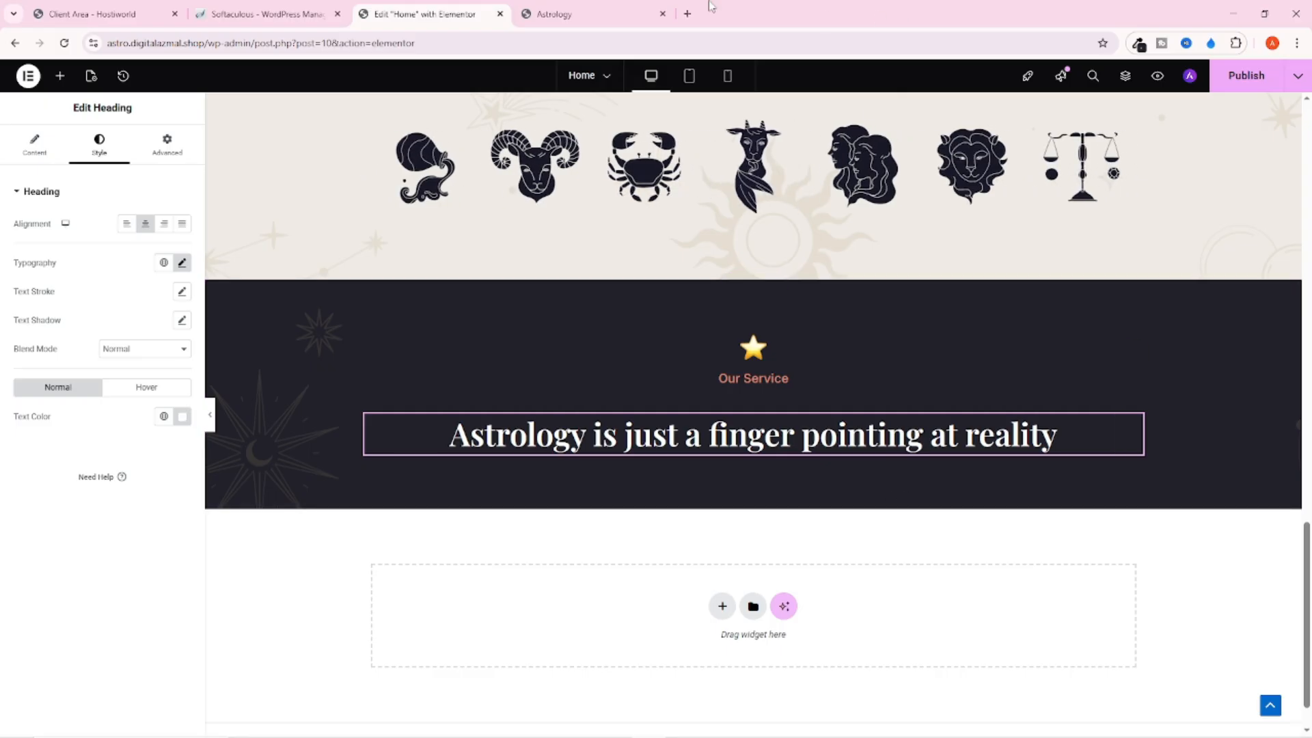
# Check the two-line heading on the Astrology reference page and insert a <br> tag after "finger" in the Elementor heading's title
pyautogui.click(580, 14)
pyautogui.click(478, 361)
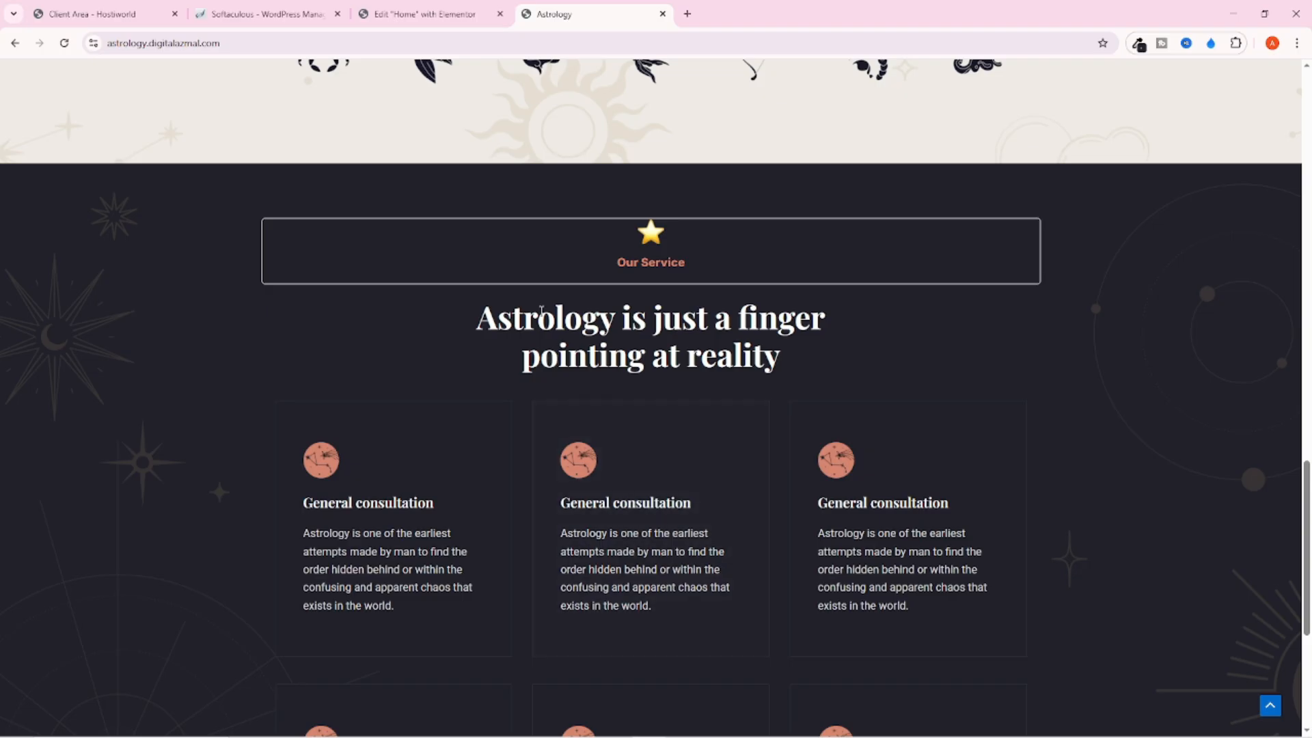
pyautogui.moveTo(482, 329); pyautogui.dragTo(830, 367)
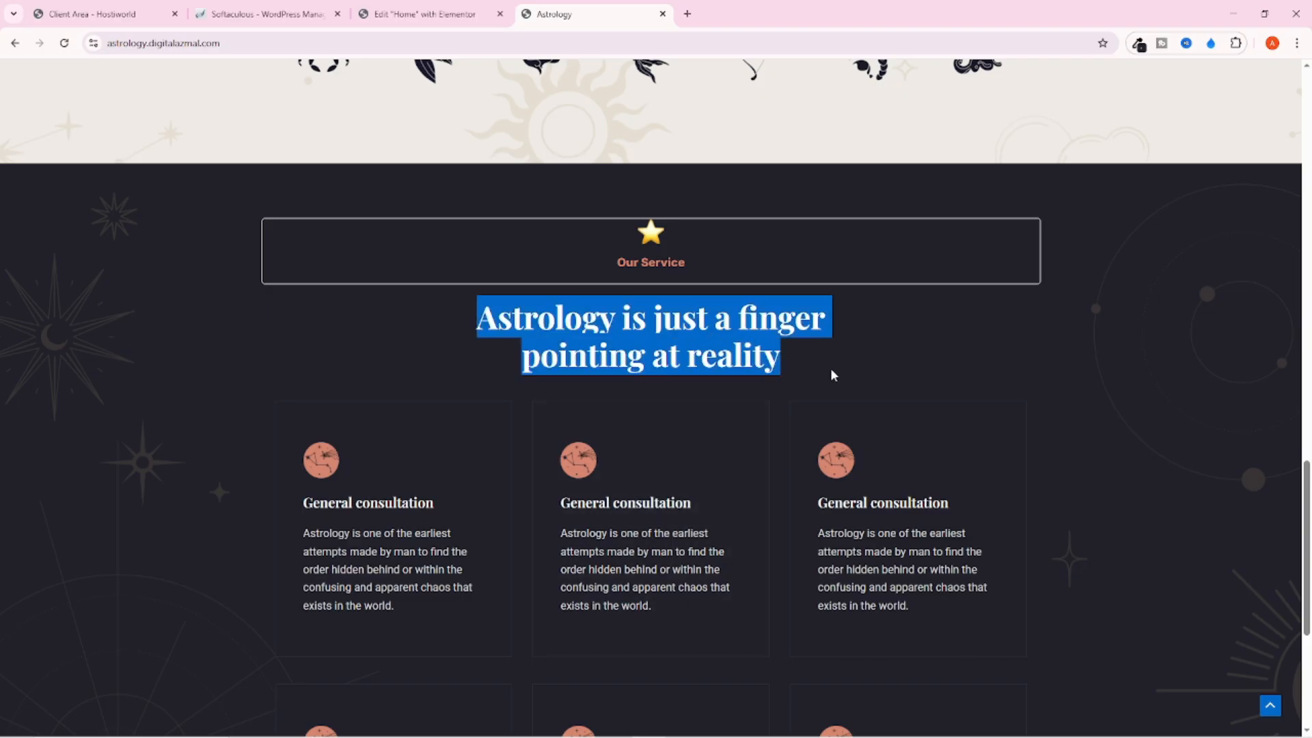
pyautogui.scroll(-3, 859, 383)
pyautogui.scroll(3, 878, 383)
pyautogui.click(981, 351)
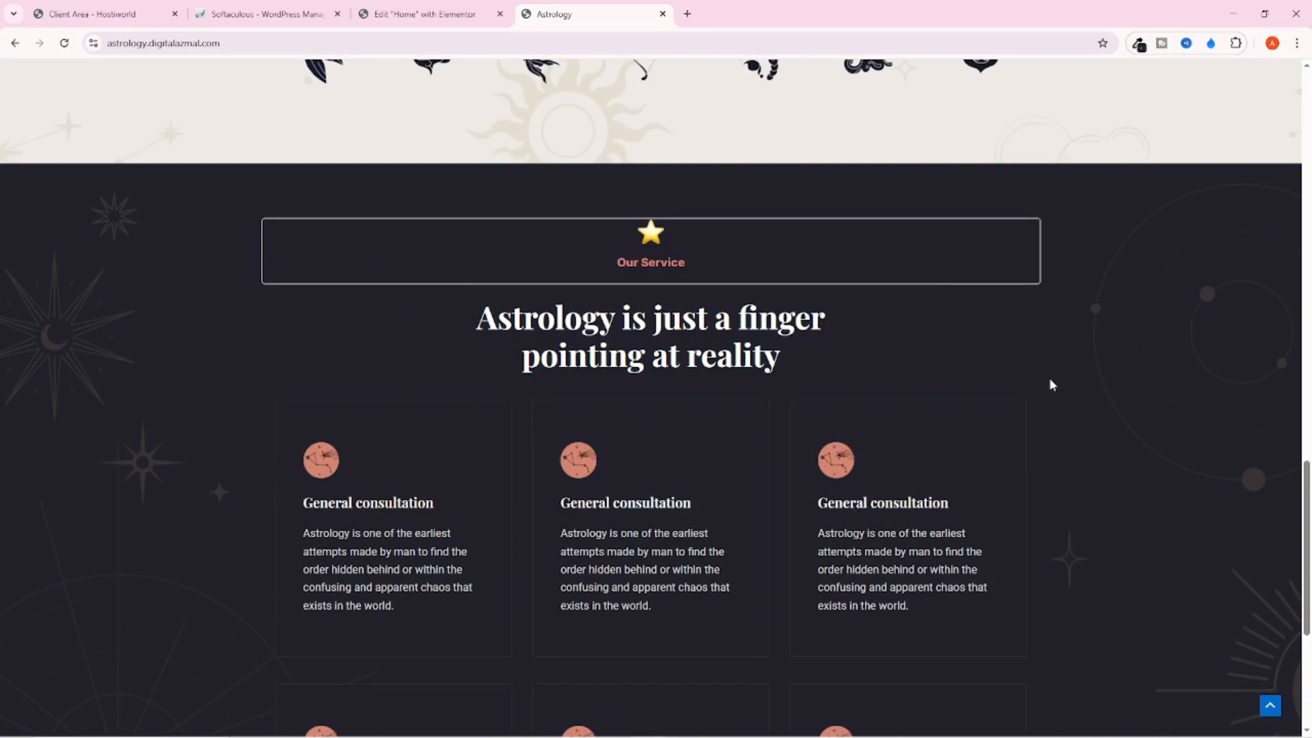
pyautogui.click(410, 14)
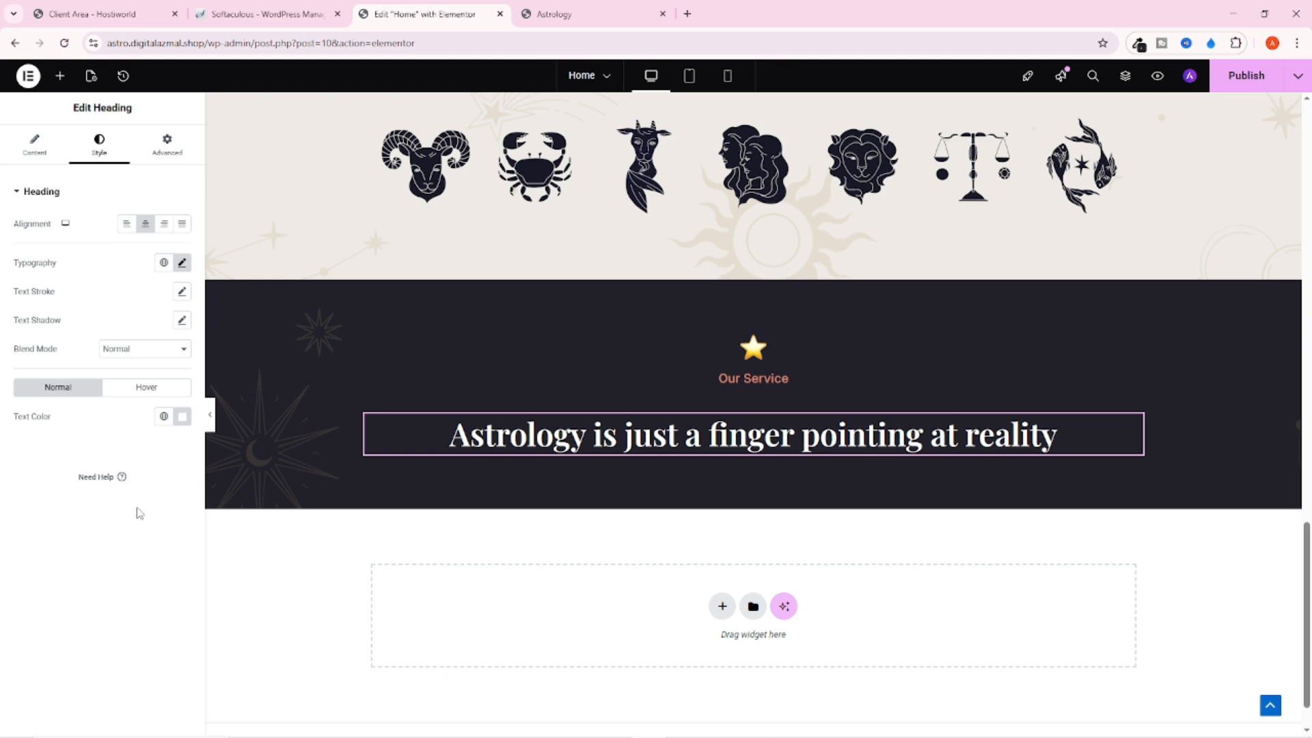
pyautogui.click(52, 146)
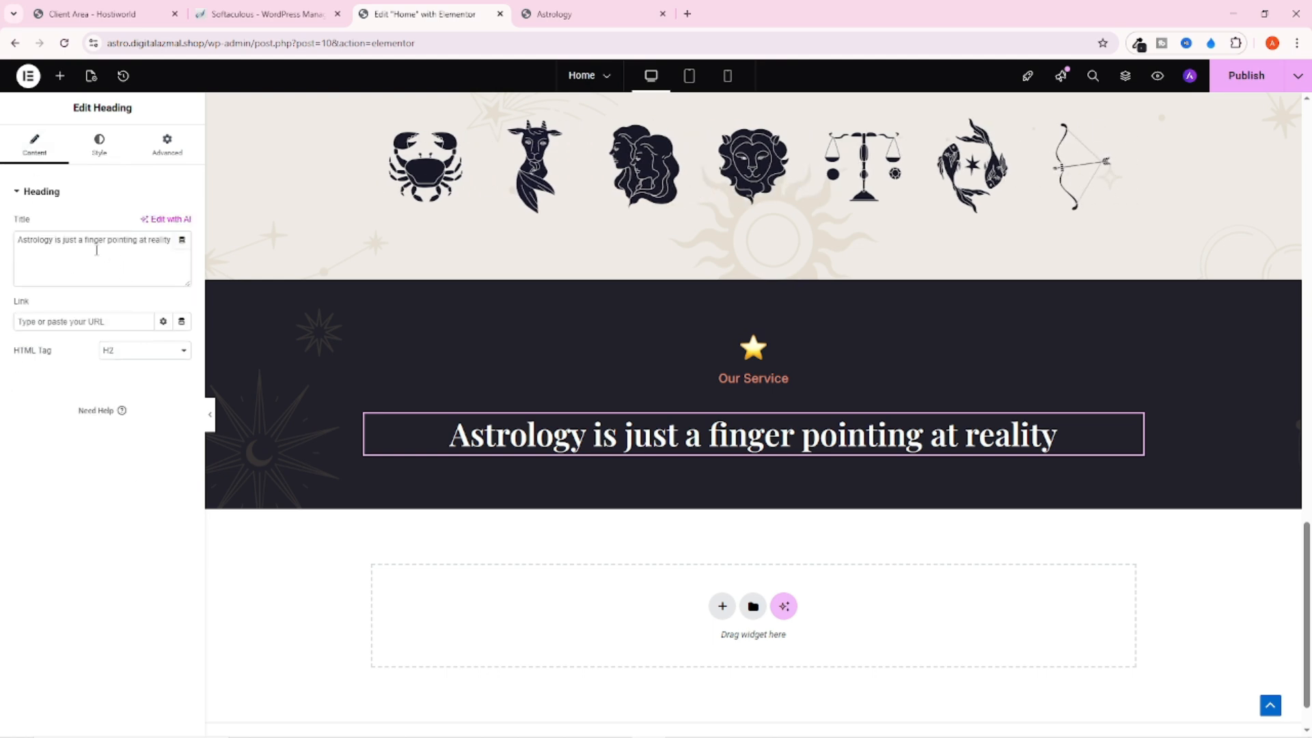
pyautogui.click(602, 7)
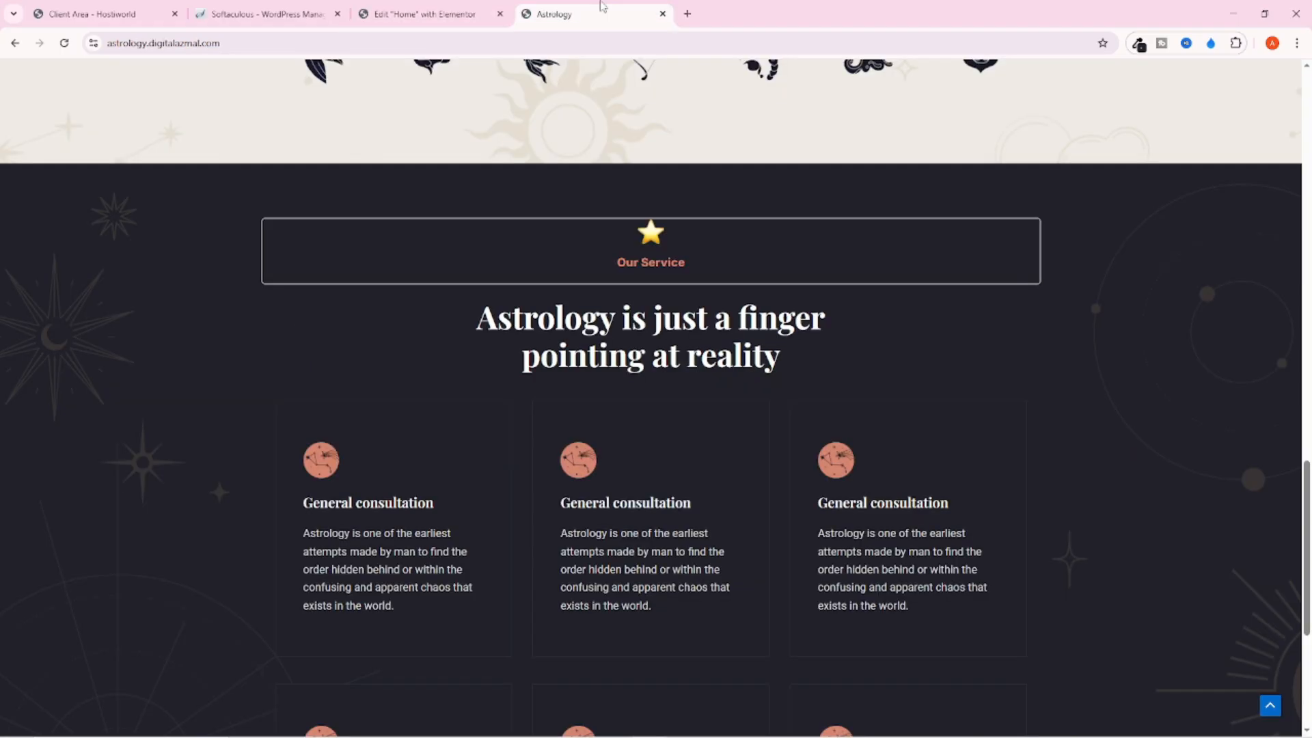
pyautogui.click(448, 15)
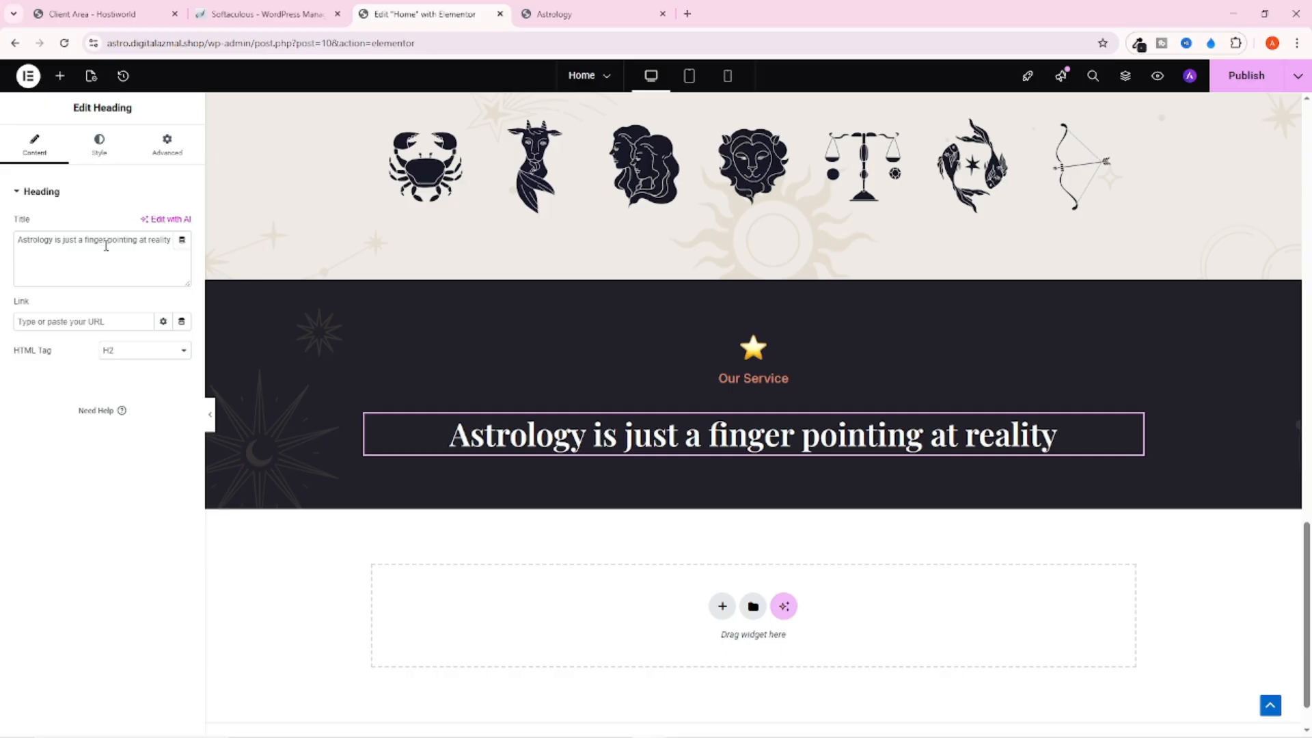
pyautogui.write('<')
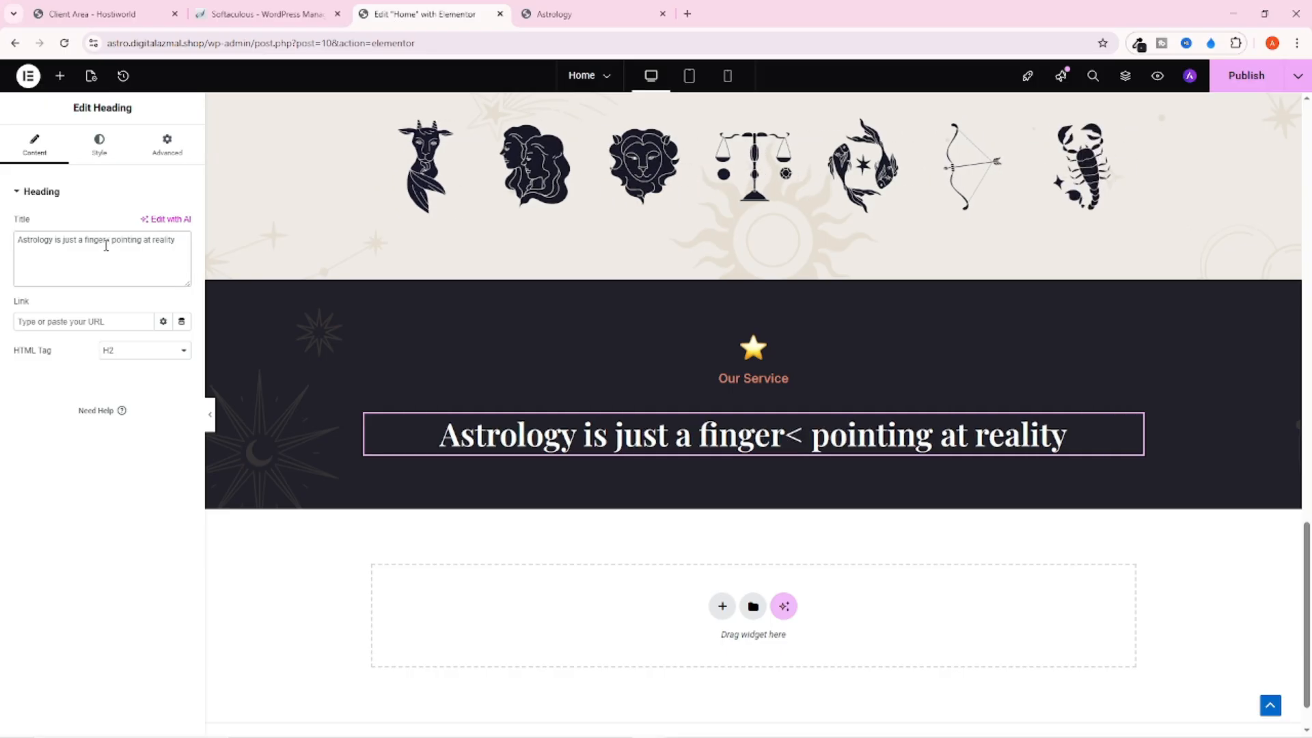
pyautogui.write('br')
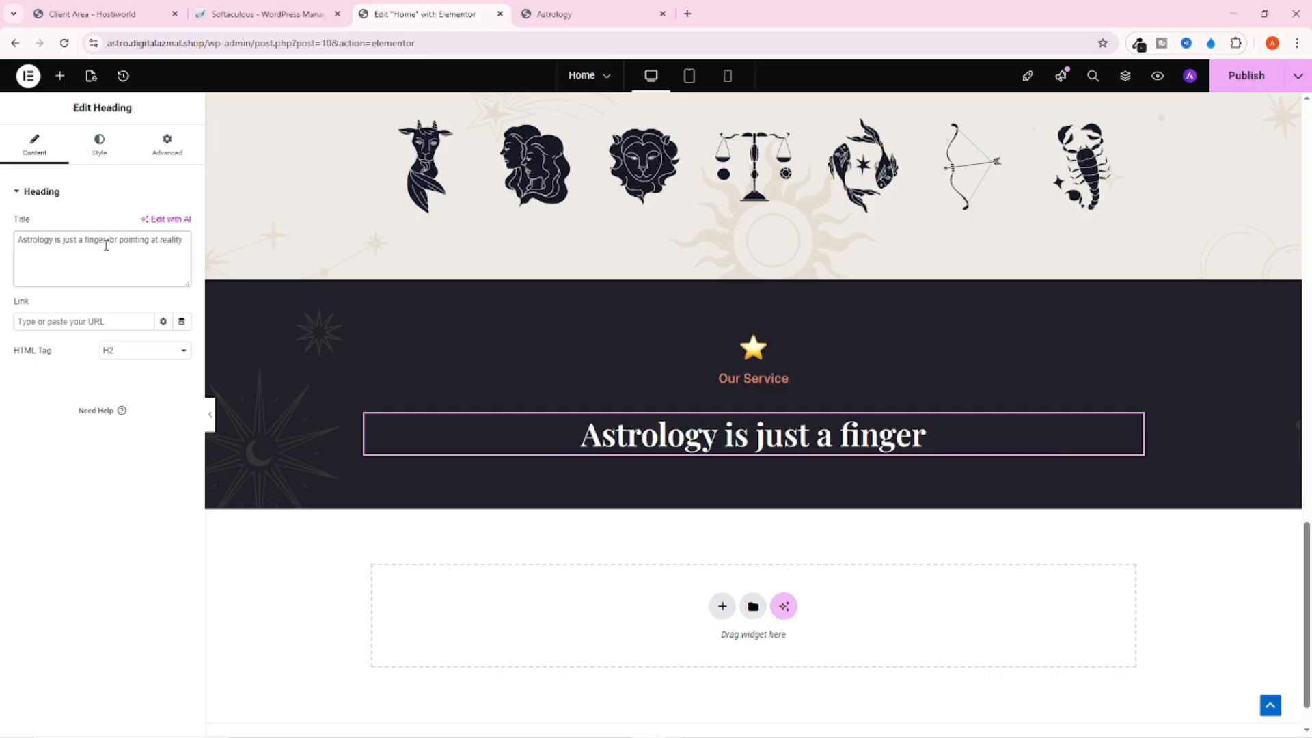
pyautogui.write('>')
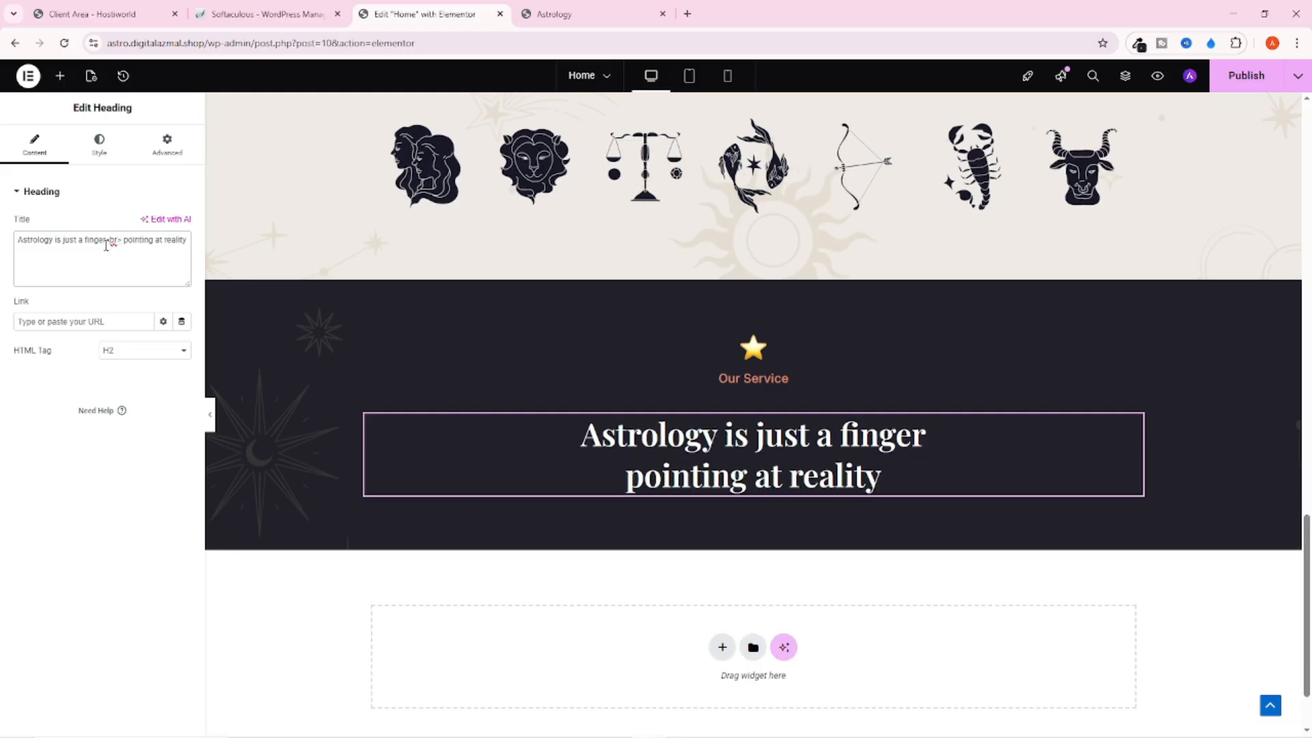
# Inspect the <br> tag in the heading's title up close and delete it from the text
pyautogui.hotkey('ctrl', '+')
pyautogui.hotkey('ctrl', '+')
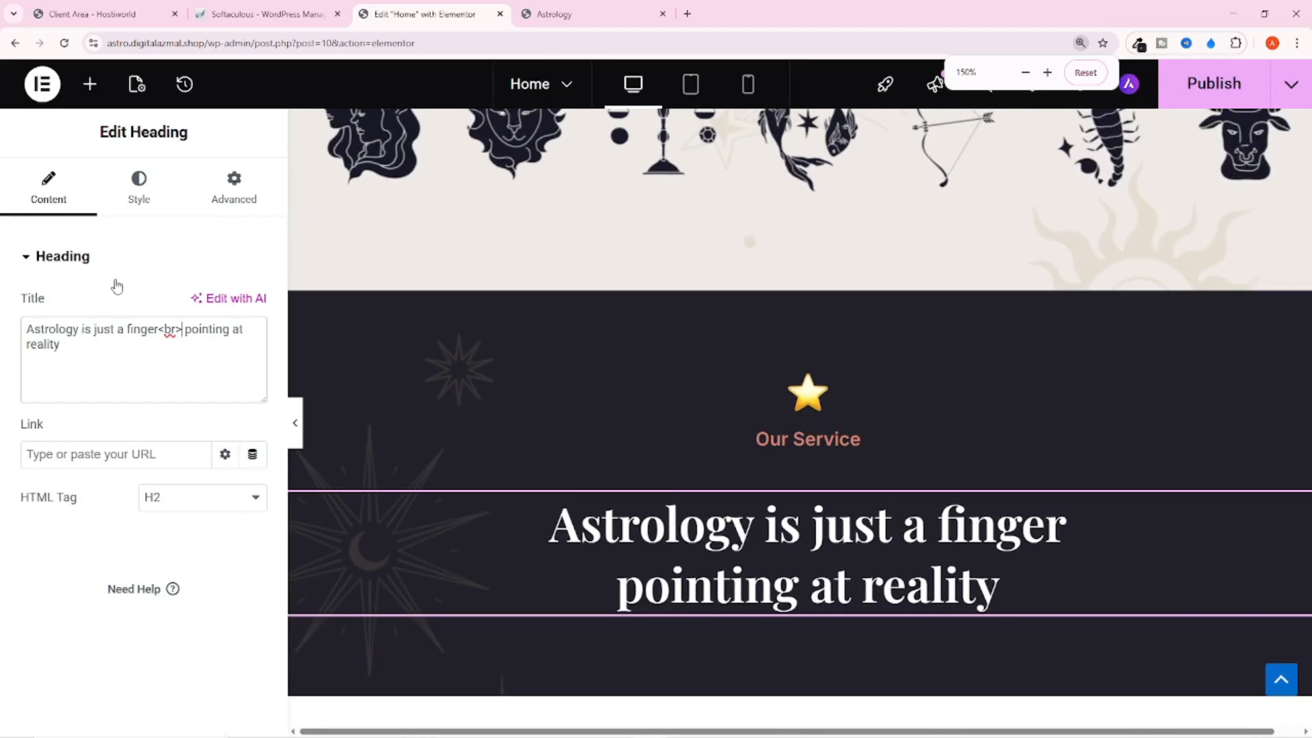
pyautogui.hotkey('ctrl', '+')
pyautogui.hotkey('ctrl', '+')
pyautogui.scroll(-3, 286, 472)
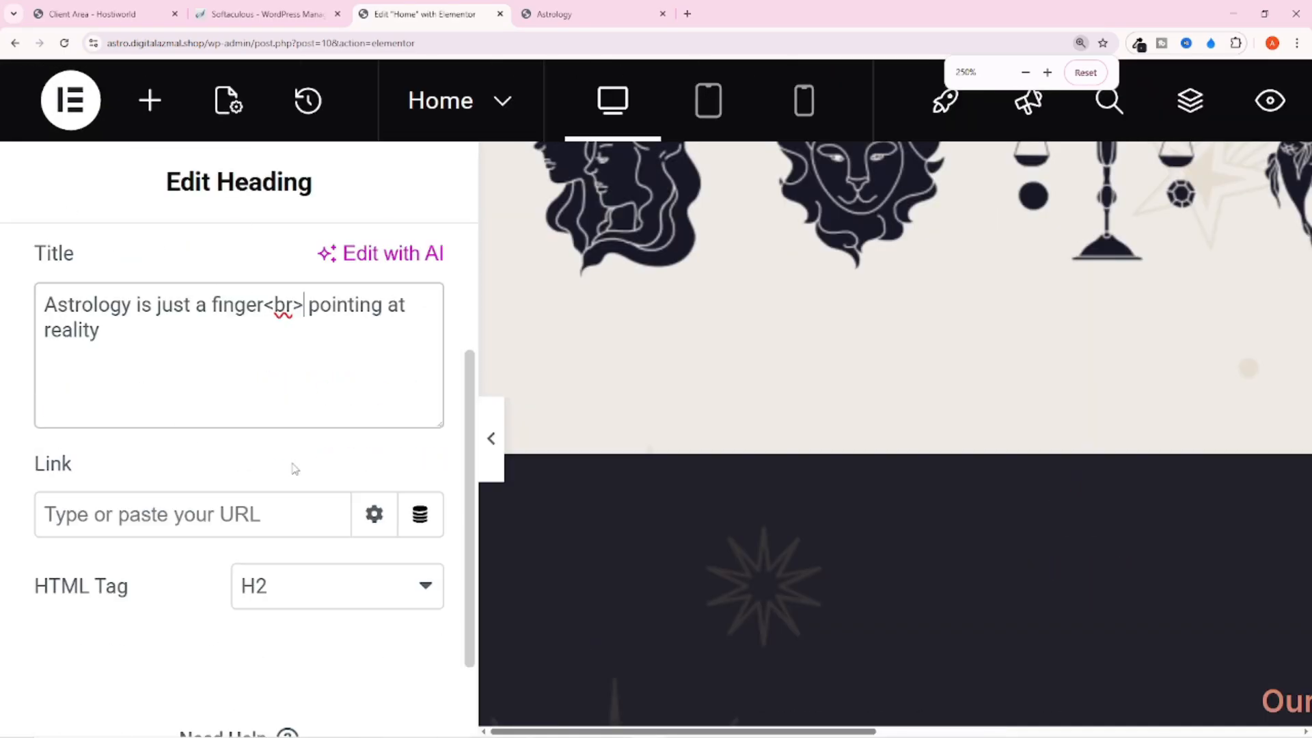
pyautogui.moveTo(264, 305); pyautogui.dragTo(304, 306)
pyautogui.scroll(-5, 960, 385)
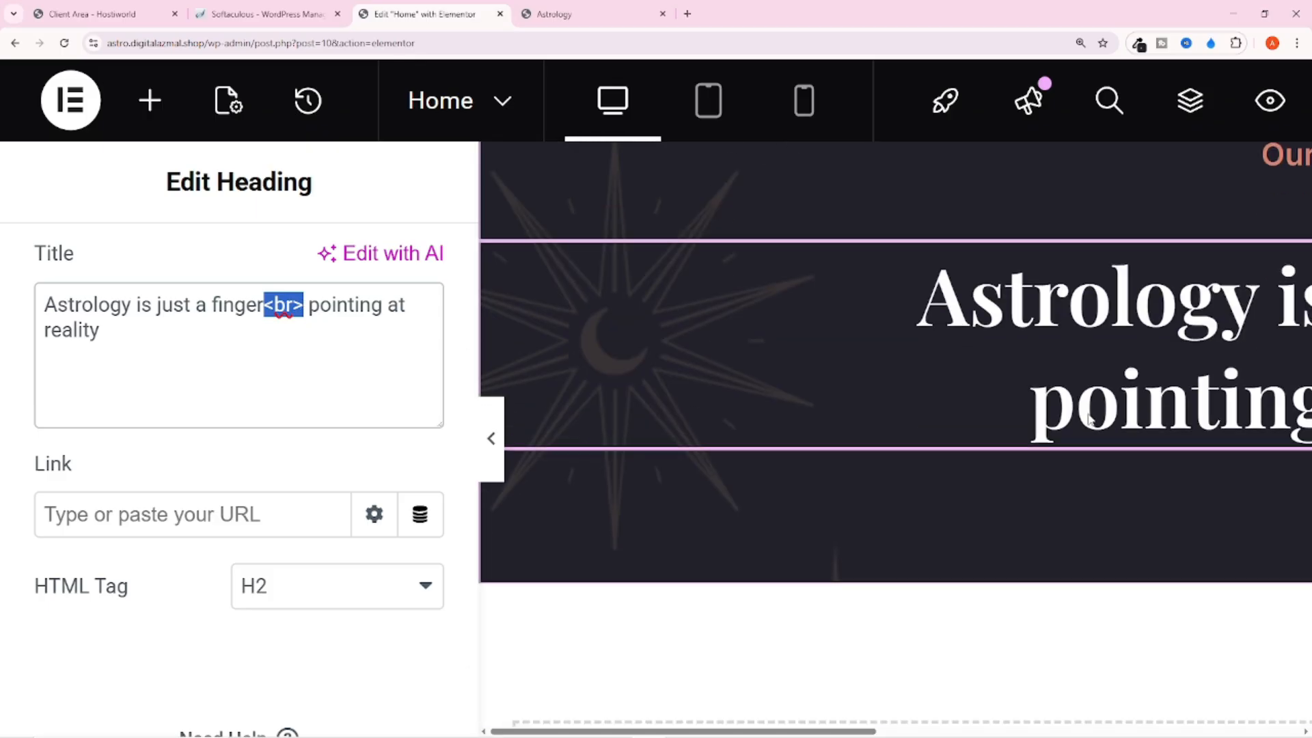
pyautogui.hotkey('ctrl', '-')
pyautogui.hotkey('ctrl', '-')
pyautogui.hotkey('ctrl', '-')
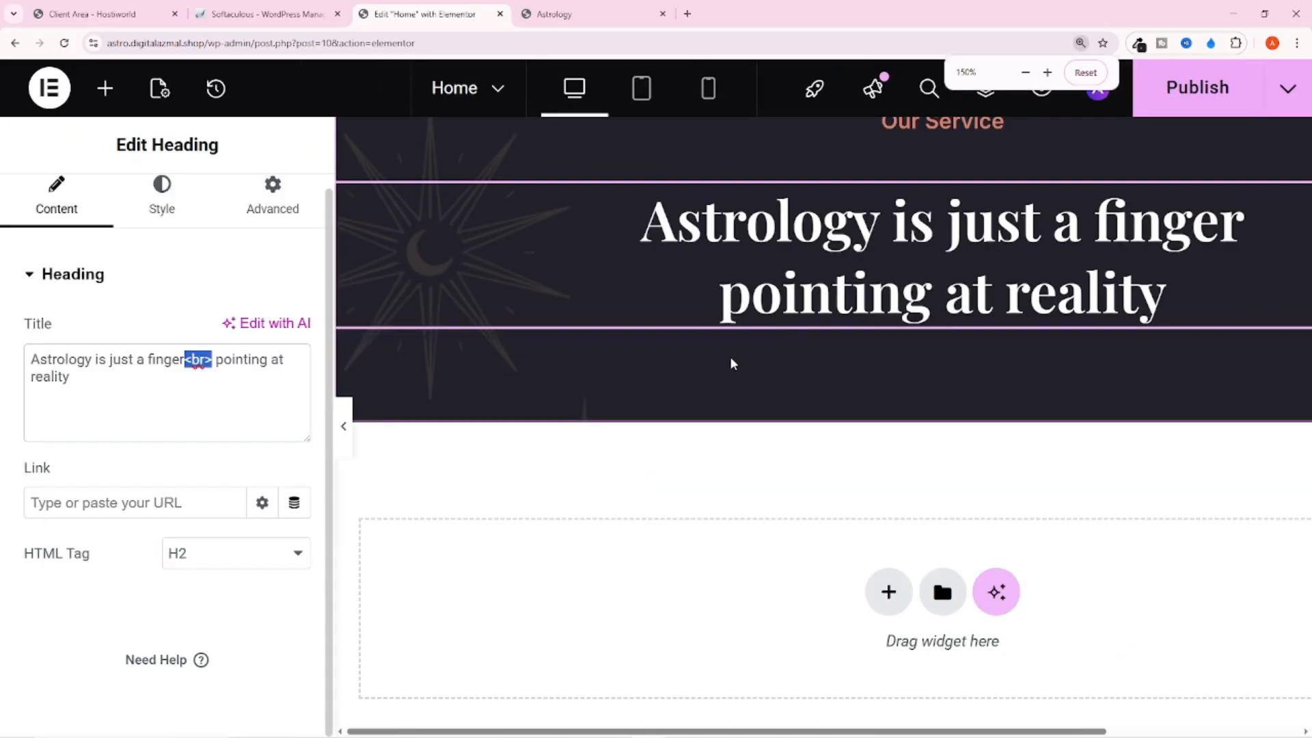
pyautogui.hotkey('ctrl', '-')
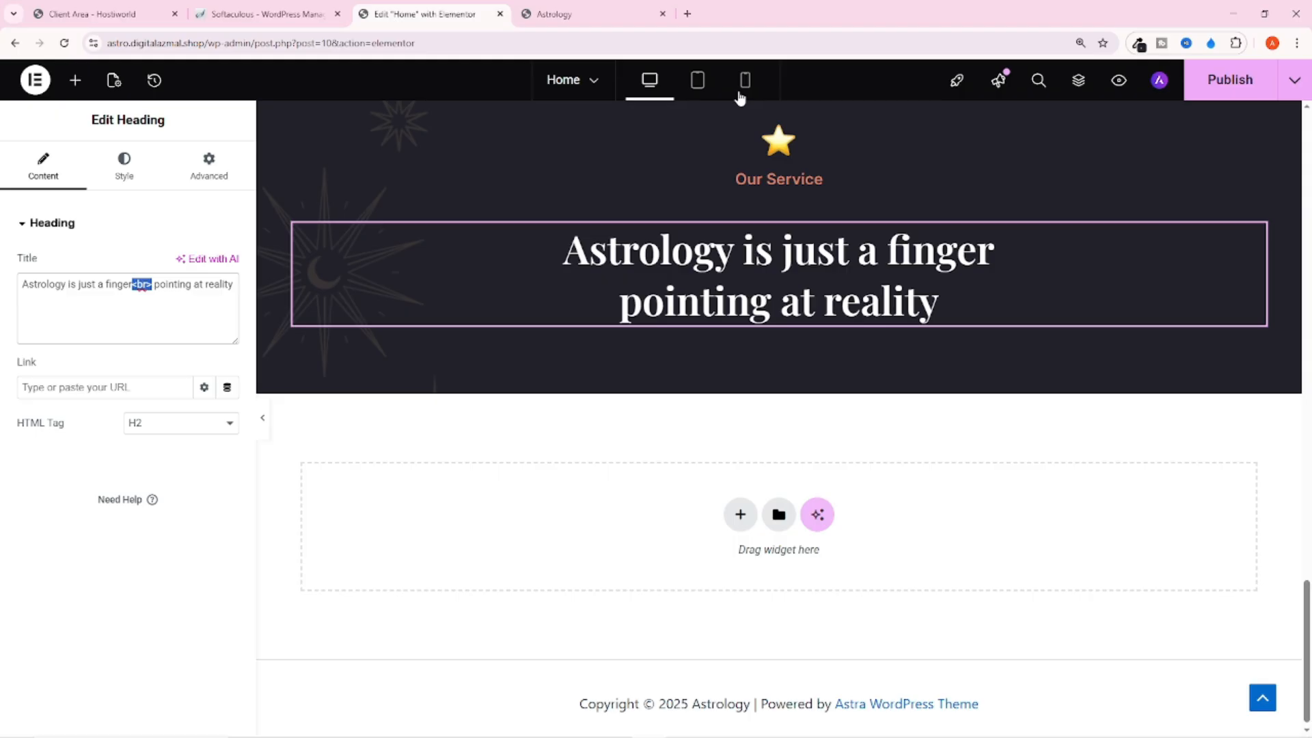
pyautogui.press('BackSpace')
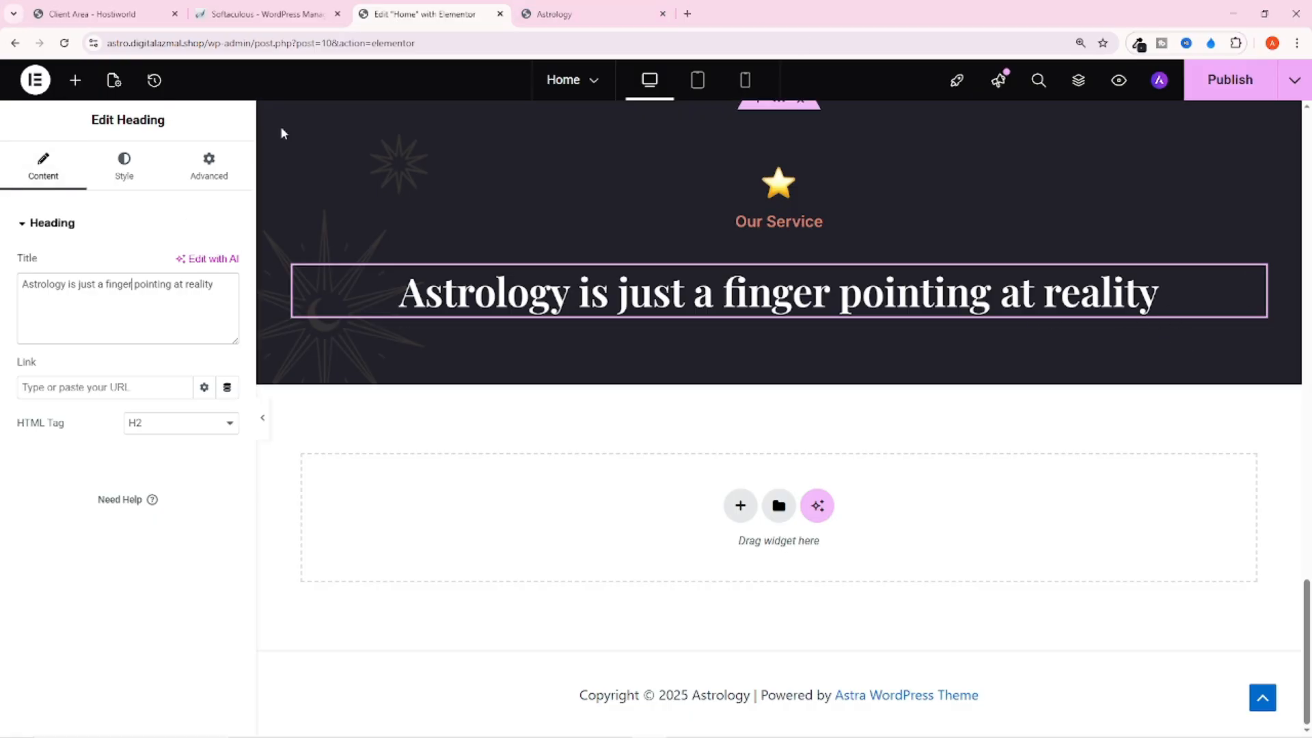
# Unlink the heading's margin values and set both the left and right margins to 230 px
pyautogui.click(208, 168)
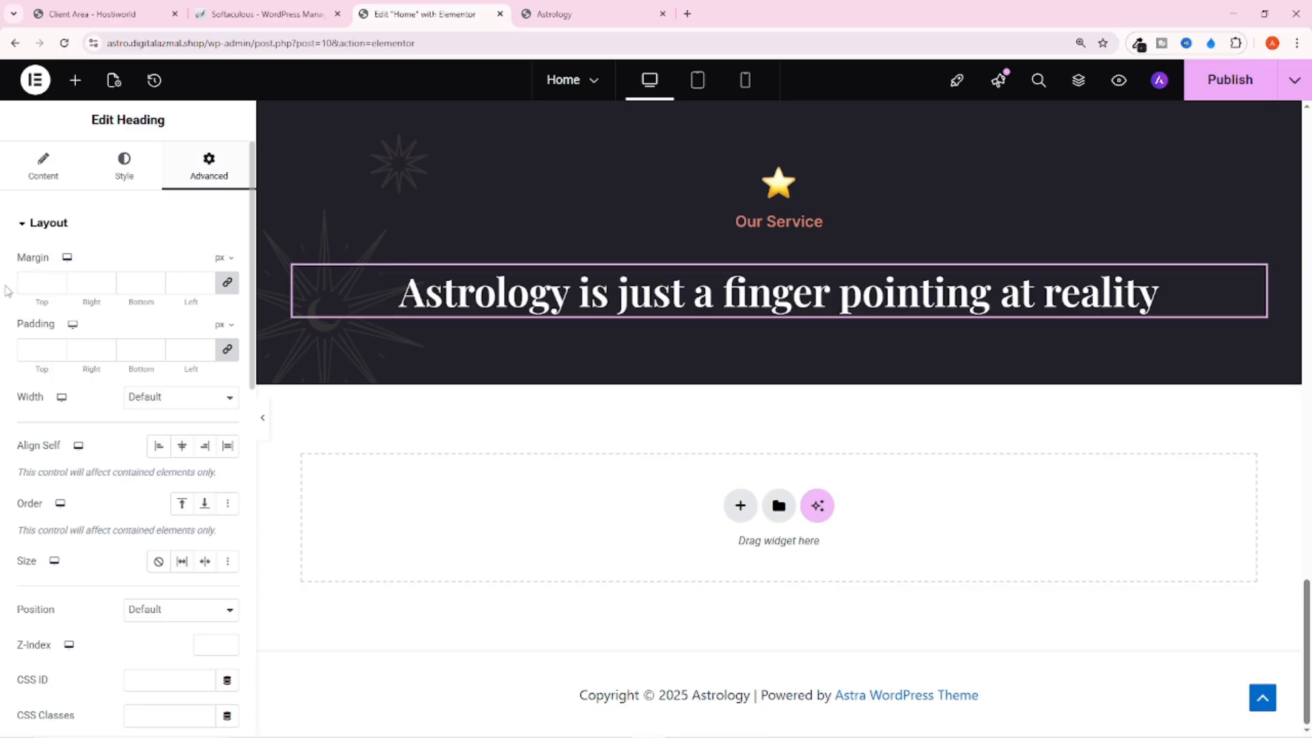
pyautogui.click(222, 290)
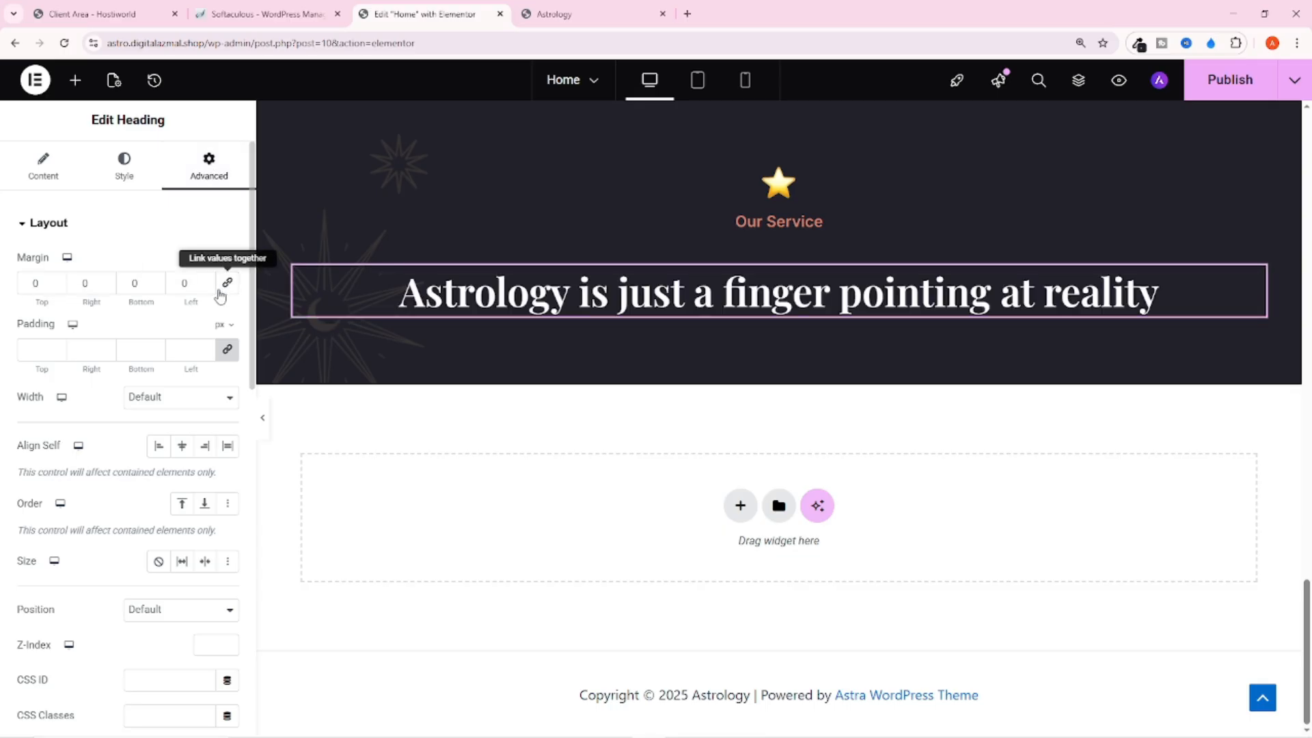
pyautogui.write('220')
pyautogui.doubleClick(84, 283)
pyautogui.write('220')
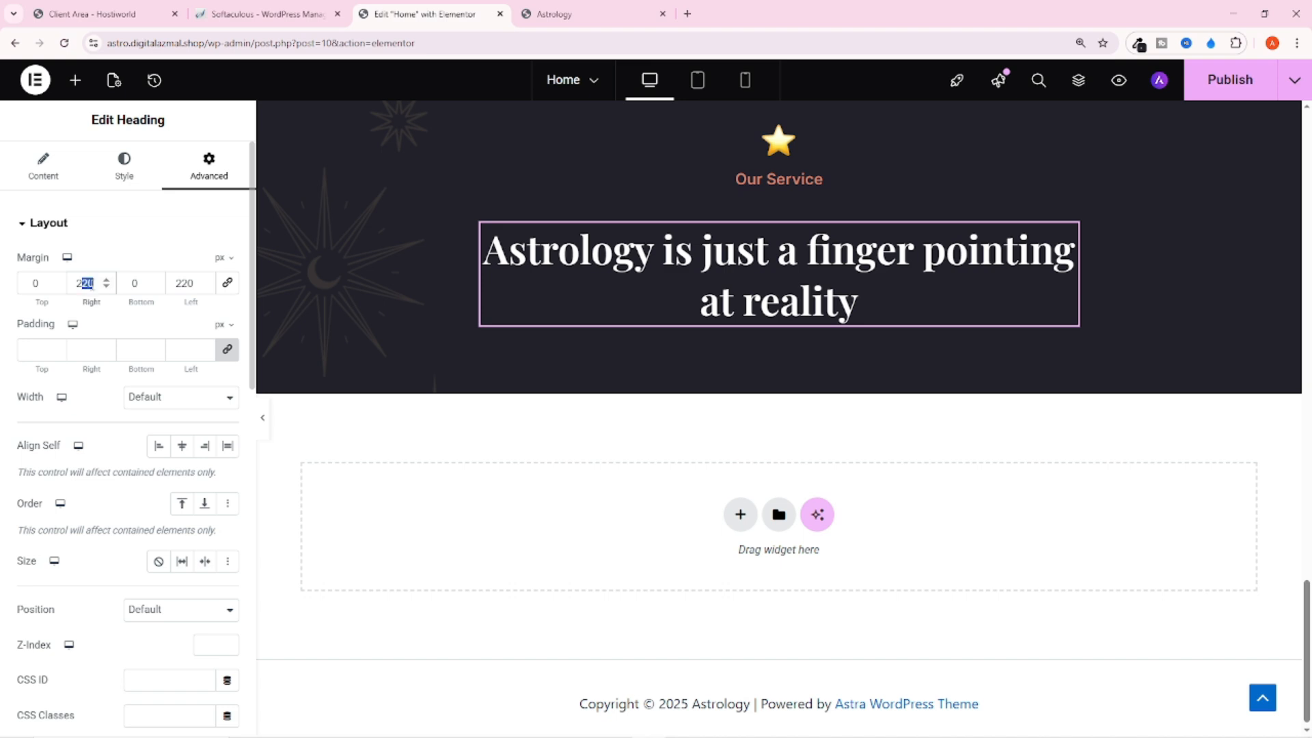
pyautogui.write('30')
pyautogui.moveTo(179, 277); pyautogui.dragTo(193, 286)
pyautogui.write('30')
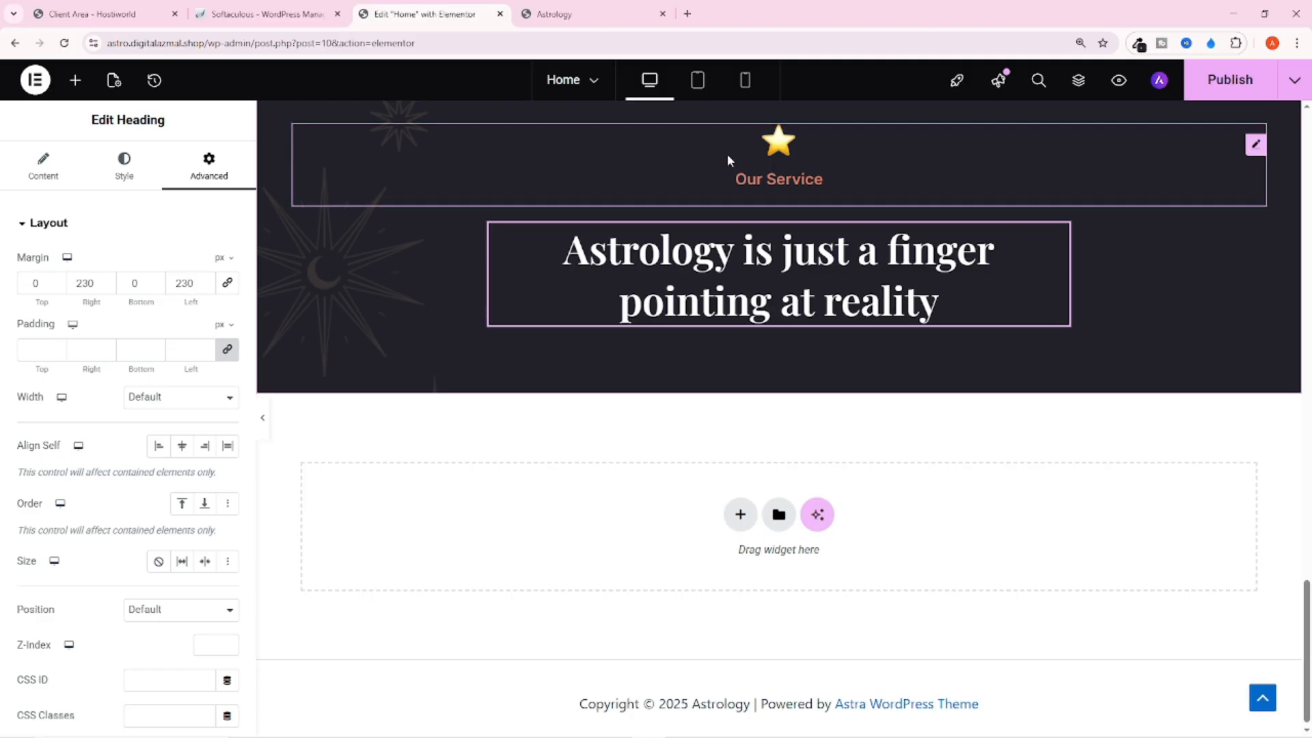
# Compare the heading with the Our Service icon box above it, reselect the heading, and publish the Home page
pyautogui.click(294, 161)
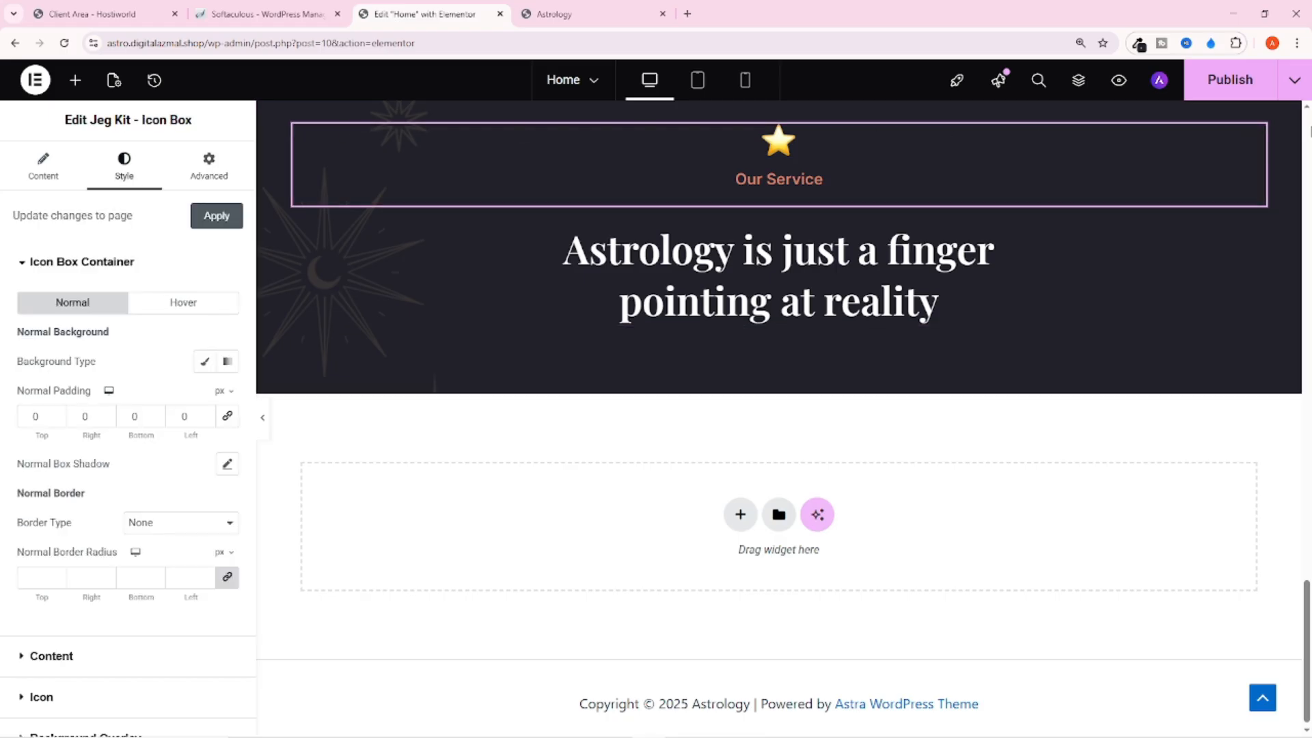
pyautogui.click(1066, 262)
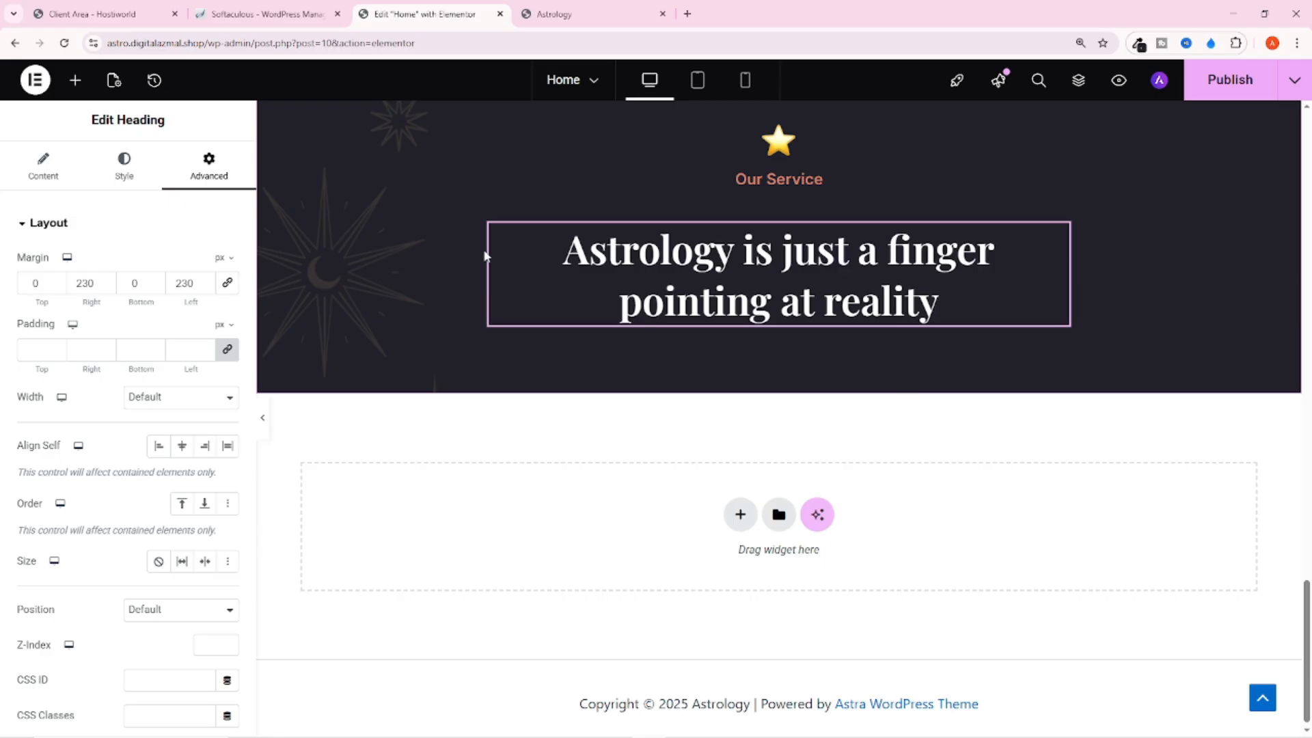
pyautogui.click(1216, 85)
pyautogui.scroll(1, 905, 269)
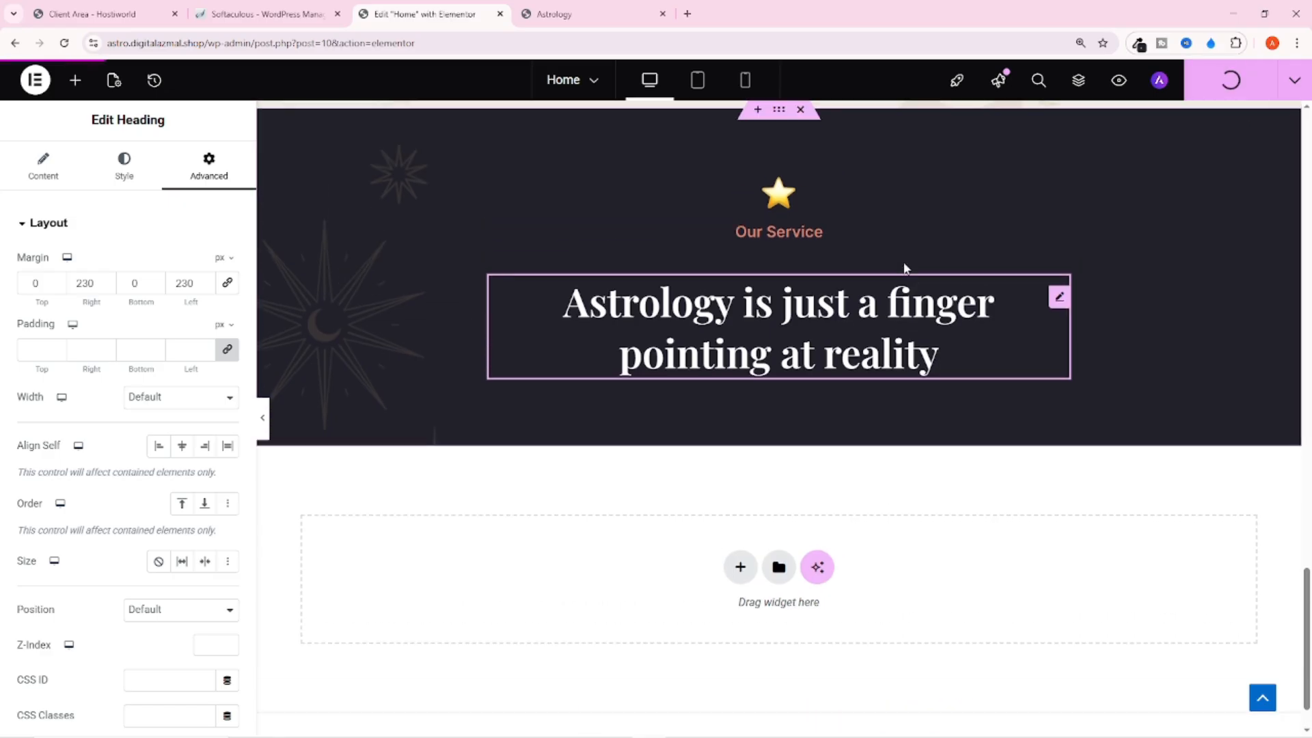
pyautogui.scroll(-1, 649, 280)
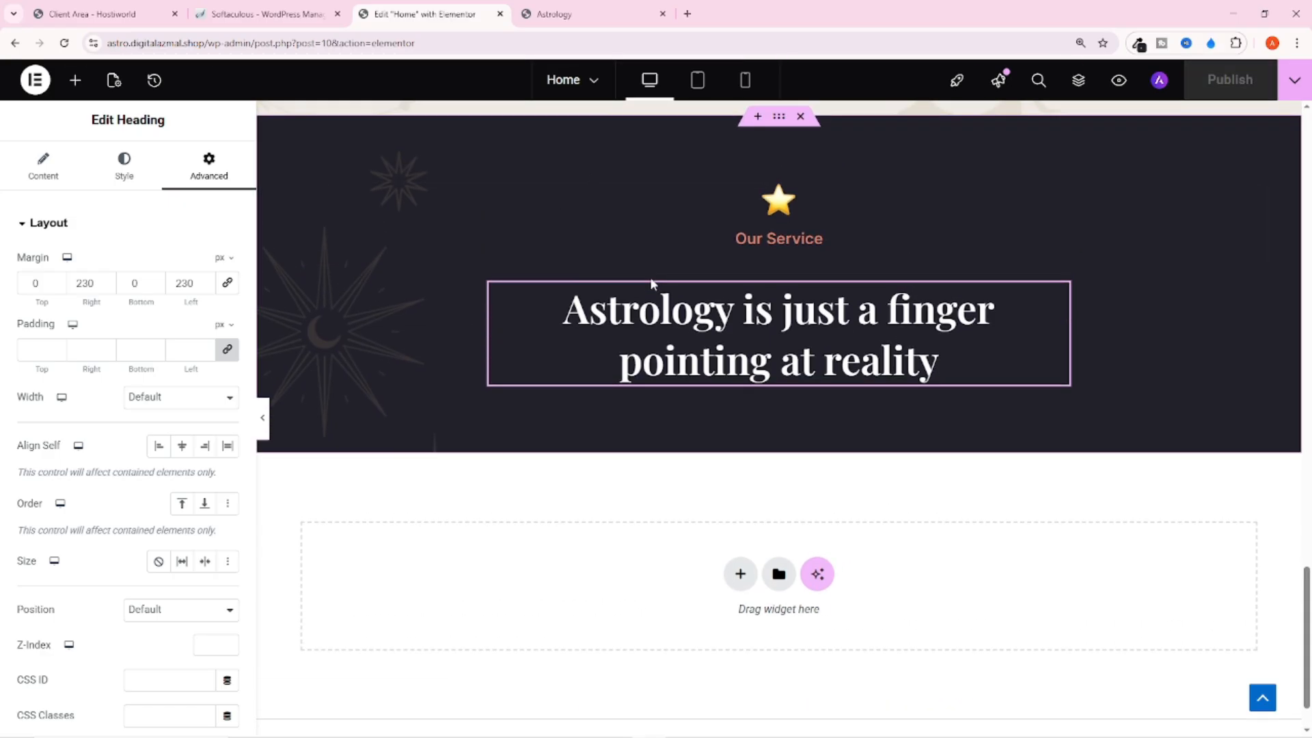
# Review the service cards on the Astrology reference page and add a container below the heading in the Our Service section
pyautogui.hotkey('ctrl', 'Tab')
pyautogui.scroll(-2, 623, 362)
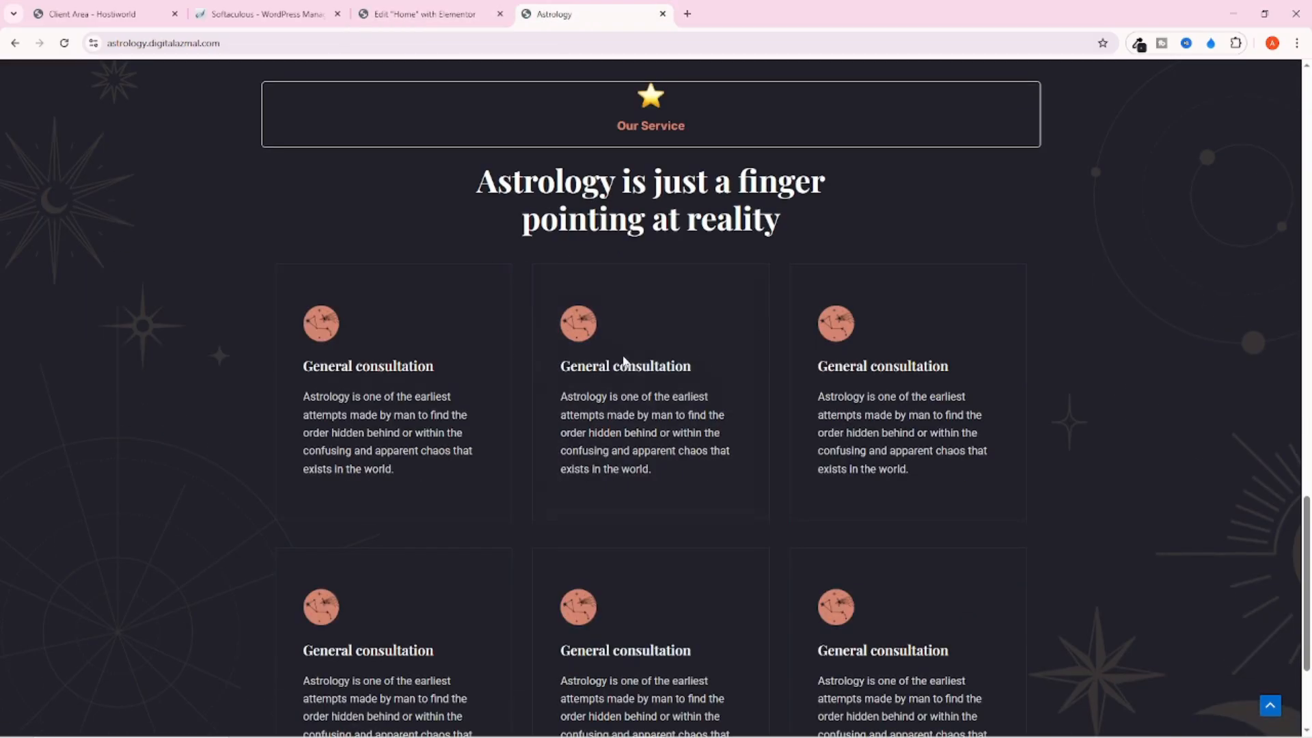
pyautogui.scroll(-3, 502, 356)
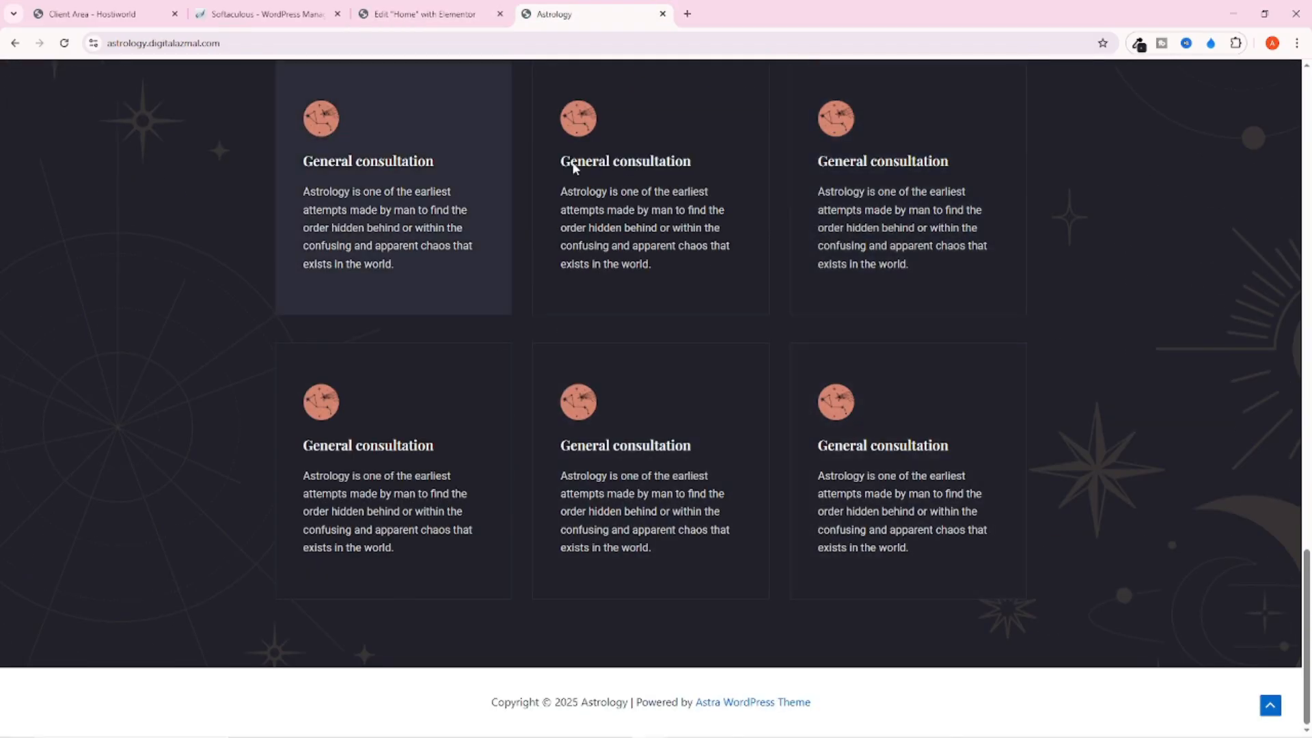
pyautogui.scroll(2, 641, 390)
pyautogui.hotkey('ctrl', 'shift', 'Tab')
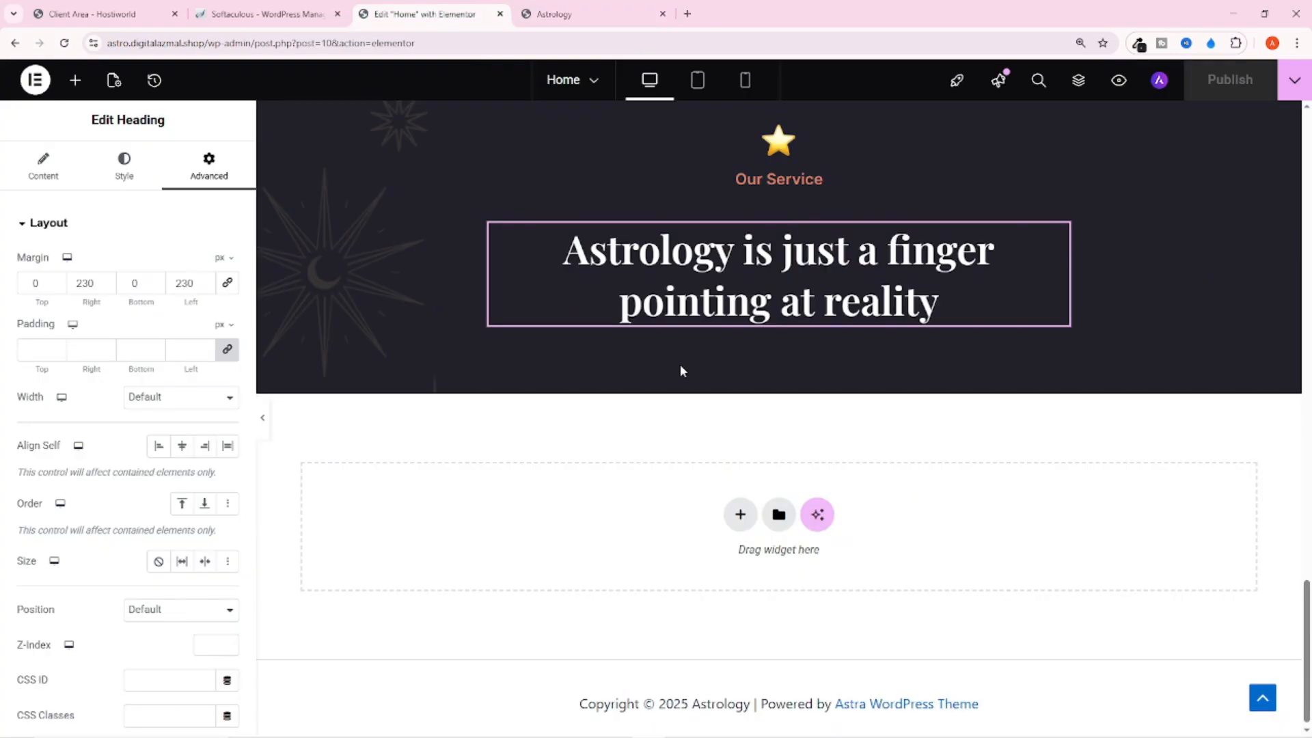
pyautogui.click(76, 80)
pyautogui.moveTo(96, 311); pyautogui.dragTo(794, 329)
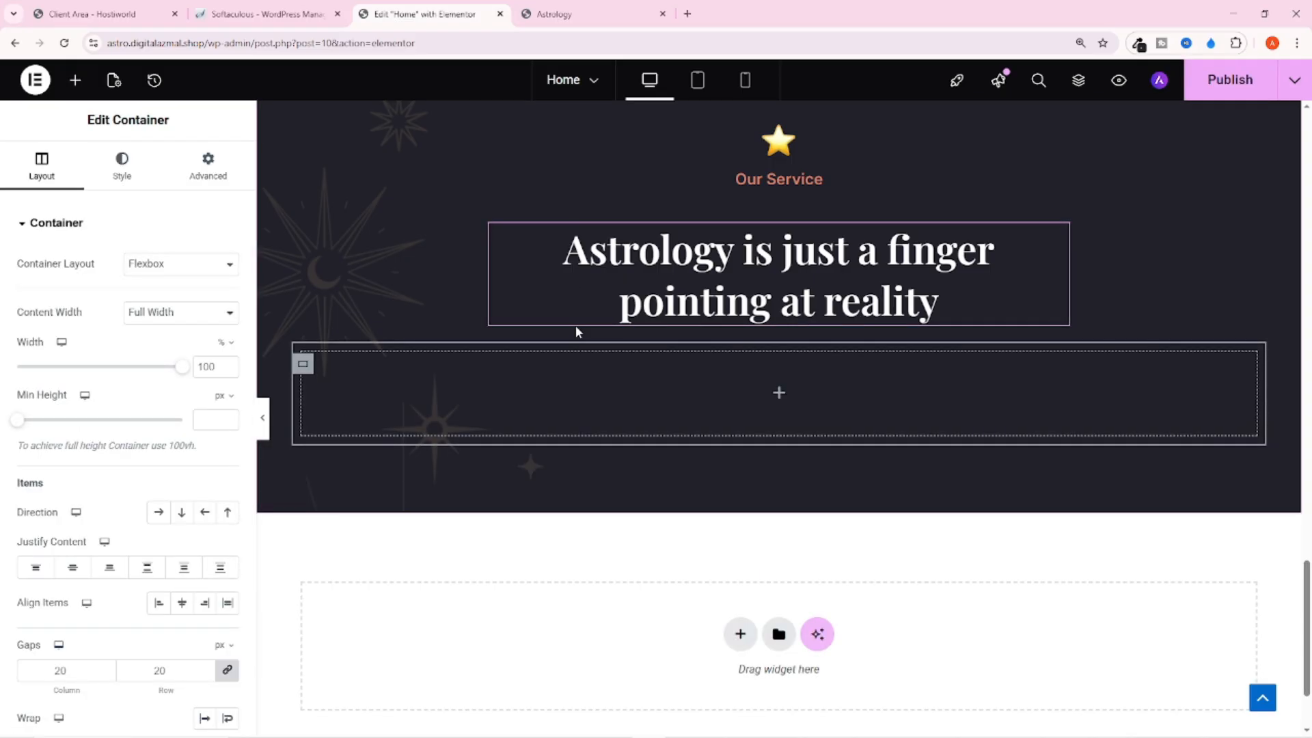
pyautogui.click(560, 14)
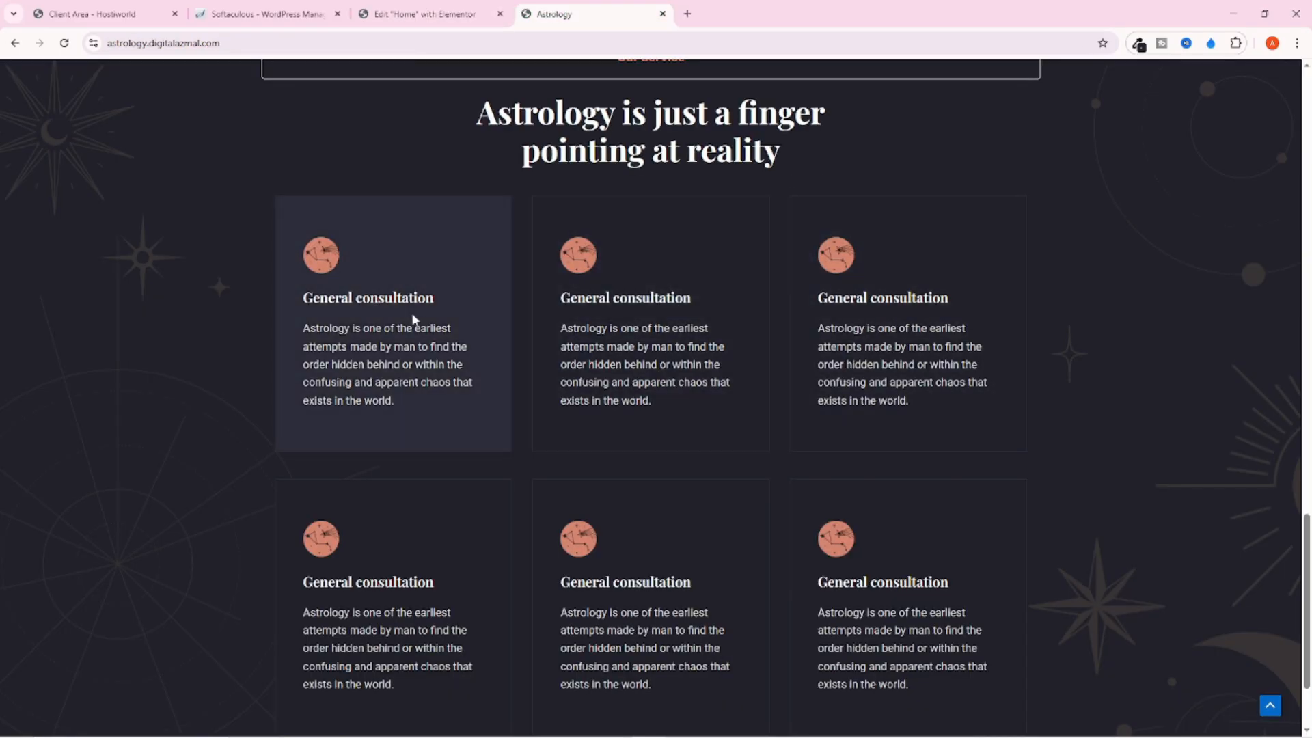
pyautogui.click(453, 13)
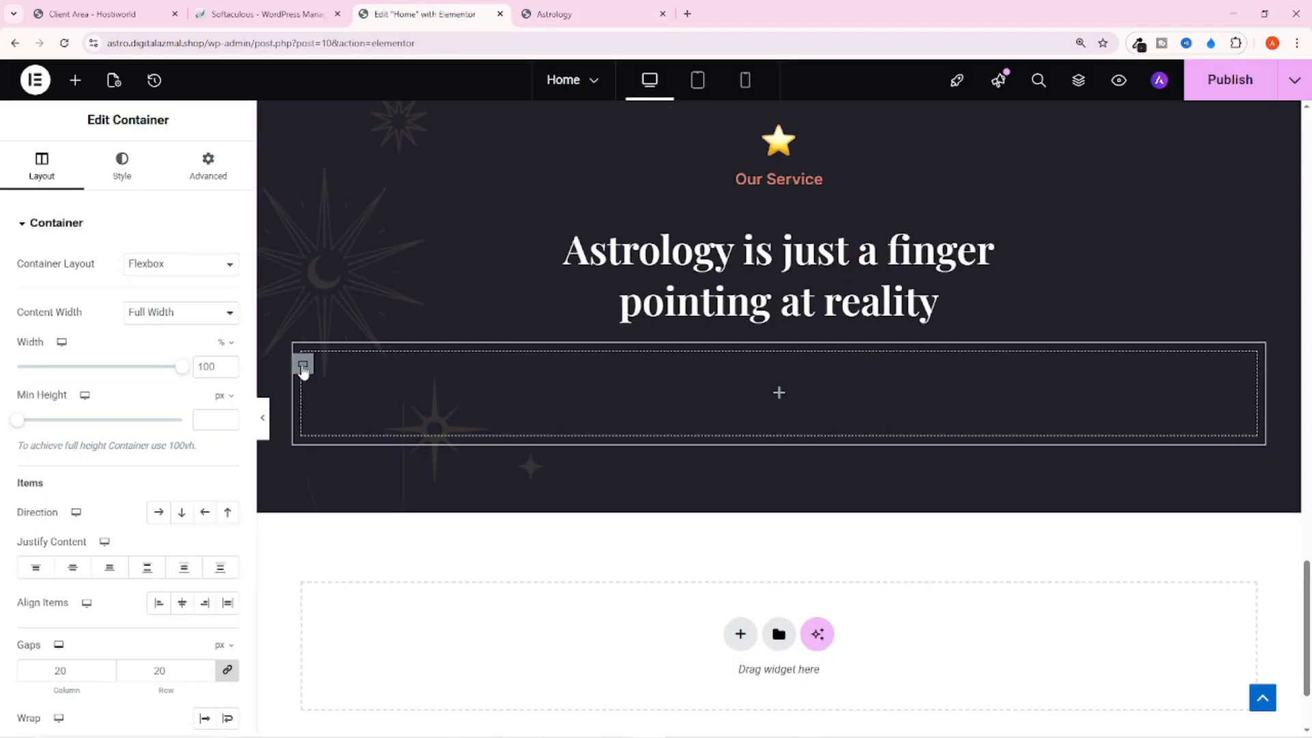
# Set the container below the heading to a row direction and nest a new container inside it
pyautogui.click(163, 522)
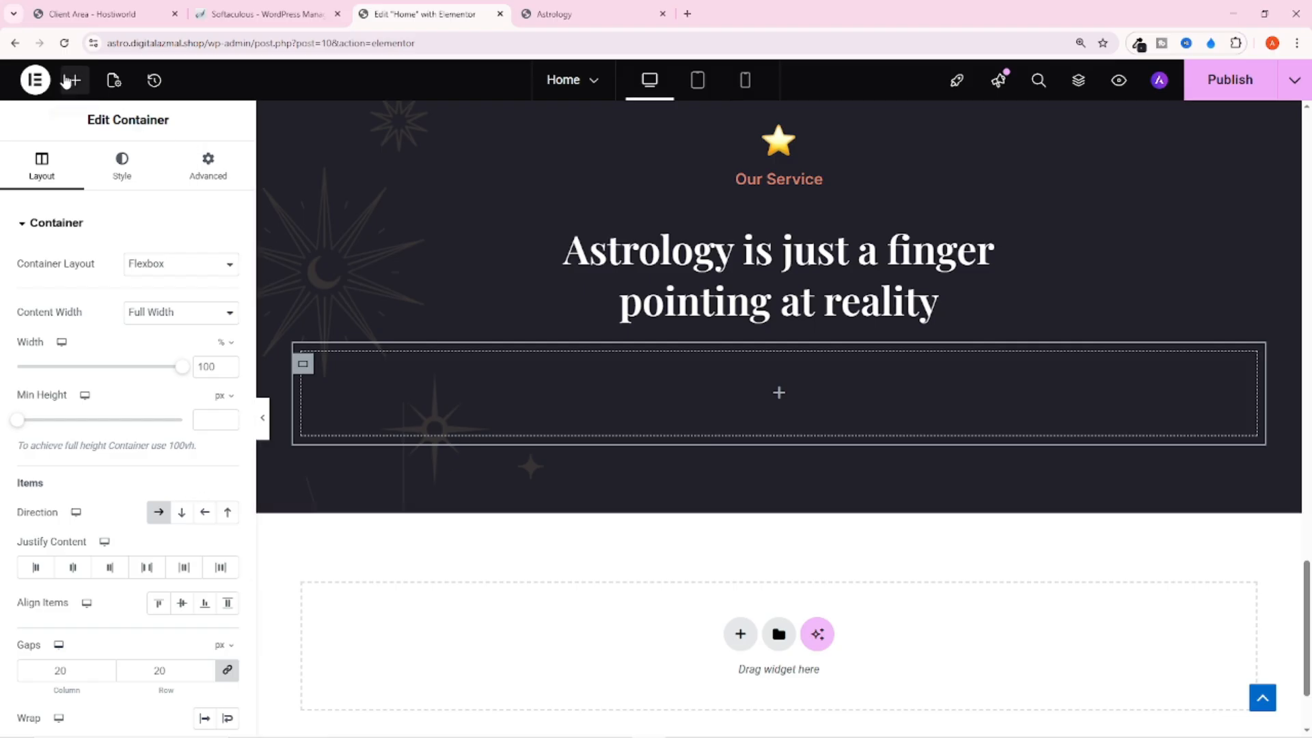
pyautogui.click(75, 80)
pyautogui.moveTo(53, 334); pyautogui.dragTo(336, 395)
# Duplicate the nested container twice to form three side-by-side columns below the heading
pyautogui.rightClick(316, 384)
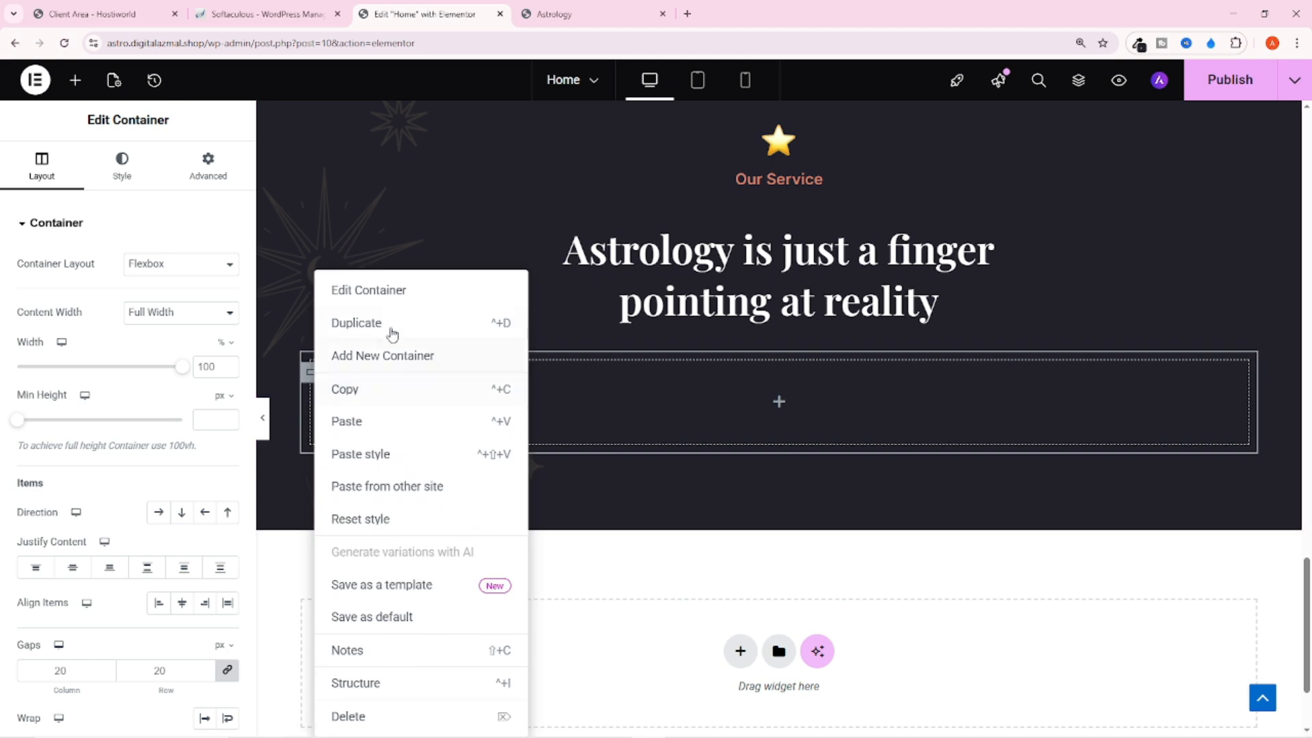
pyautogui.click(419, 334)
pyautogui.rightClick(796, 373)
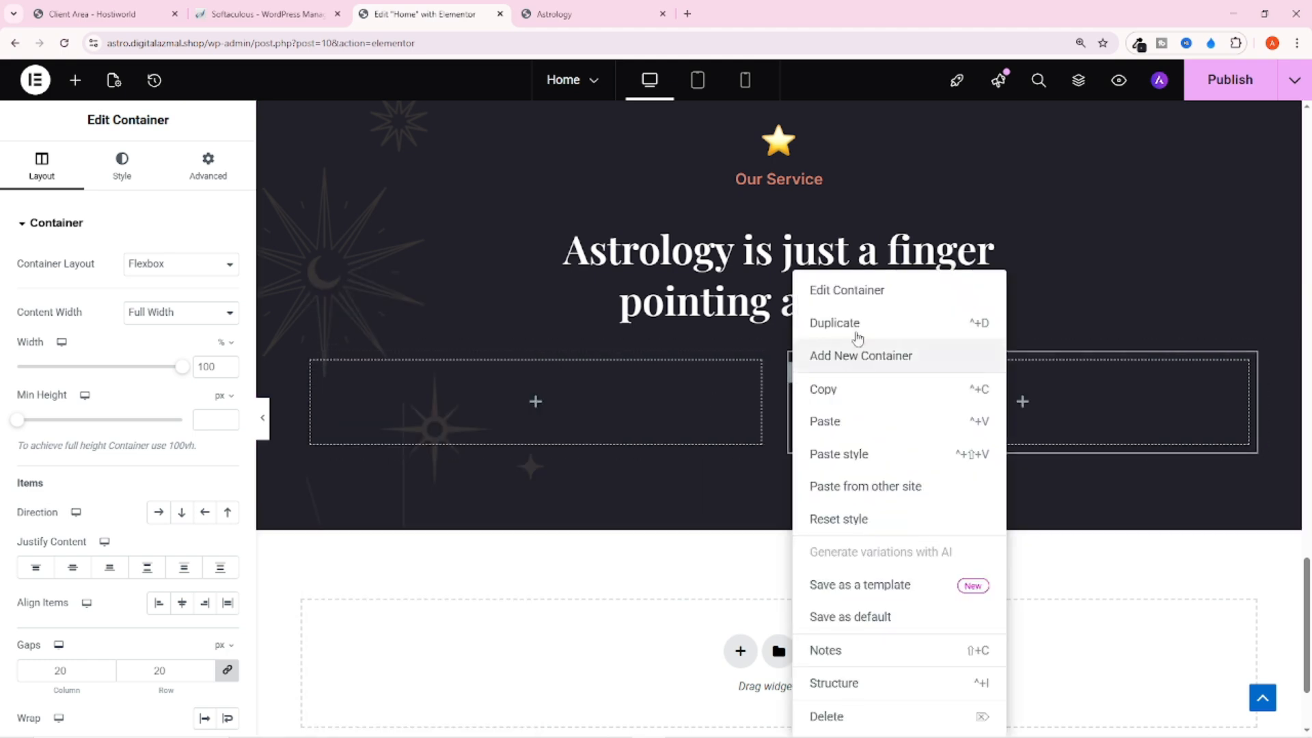
pyautogui.click(848, 326)
# Examine the layout, round icons, titles and description text of the General consultation service cards on the Astrology reference page
pyautogui.click(663, 23)
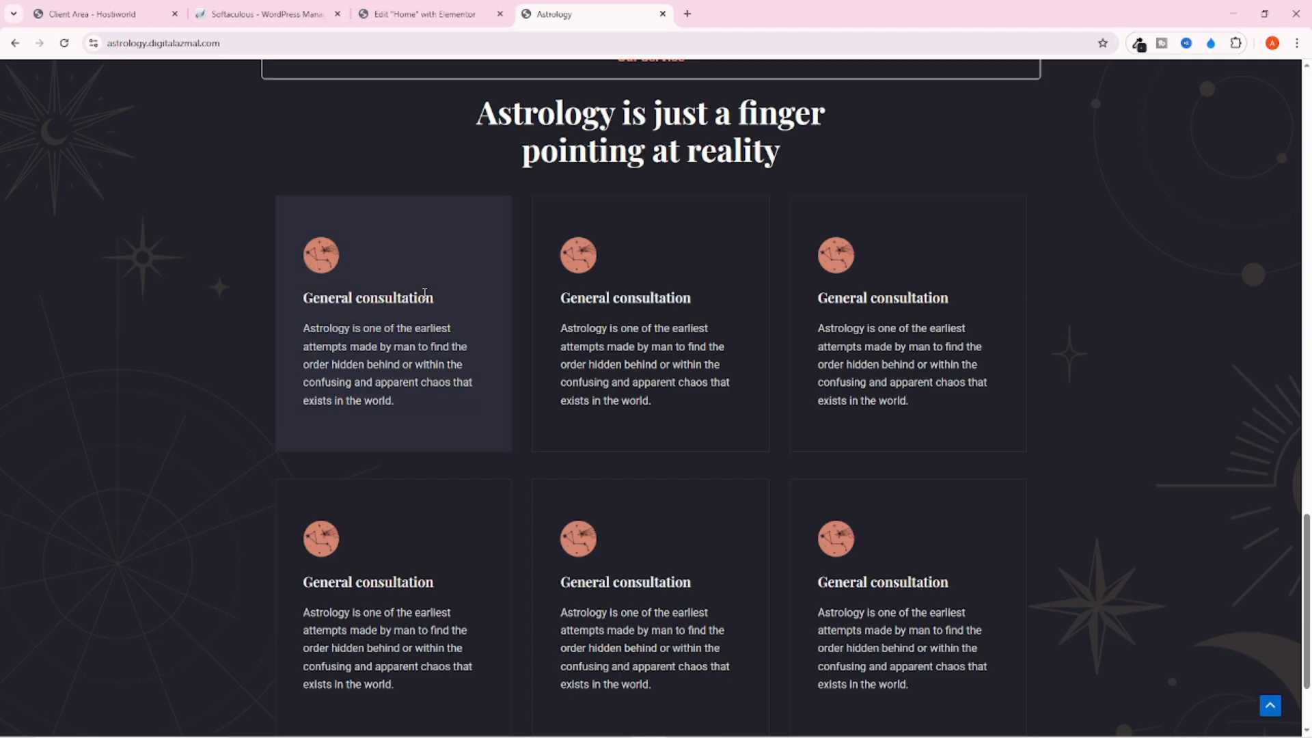
pyautogui.moveTo(278, 298); pyautogui.dragTo(474, 439)
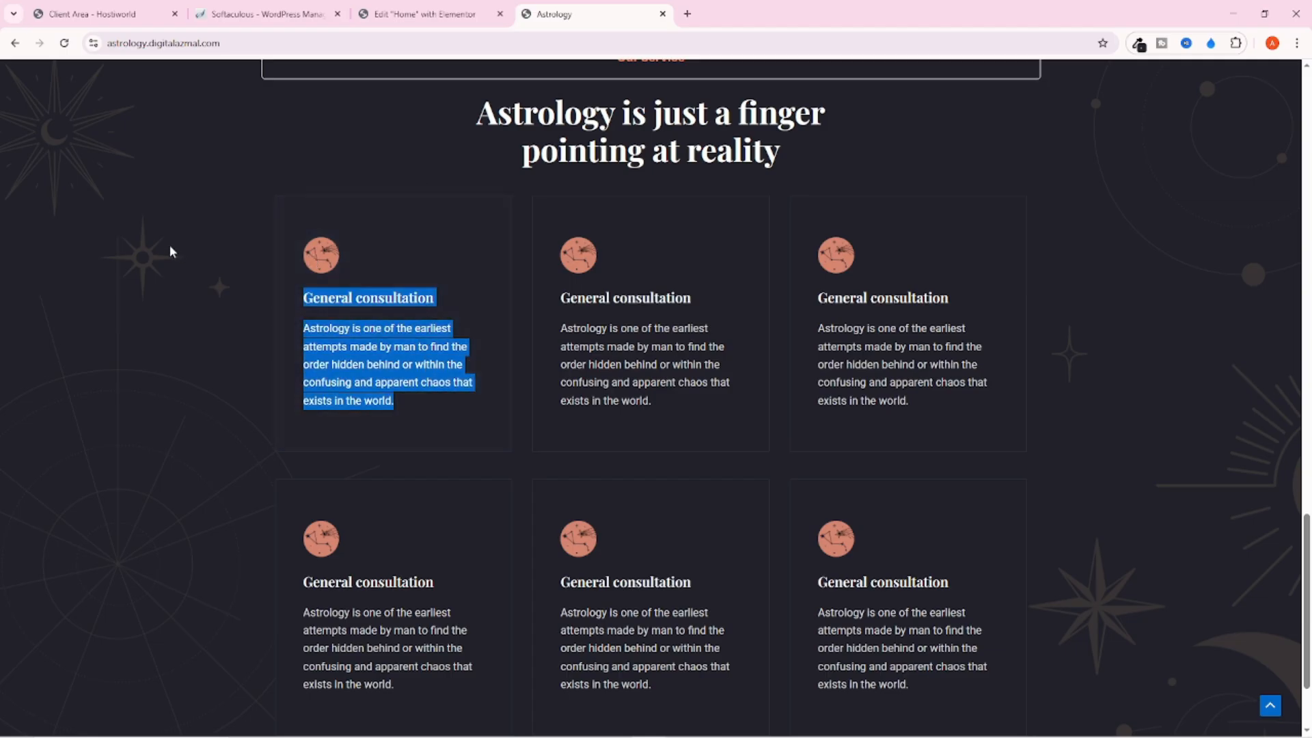
pyautogui.click(271, 217)
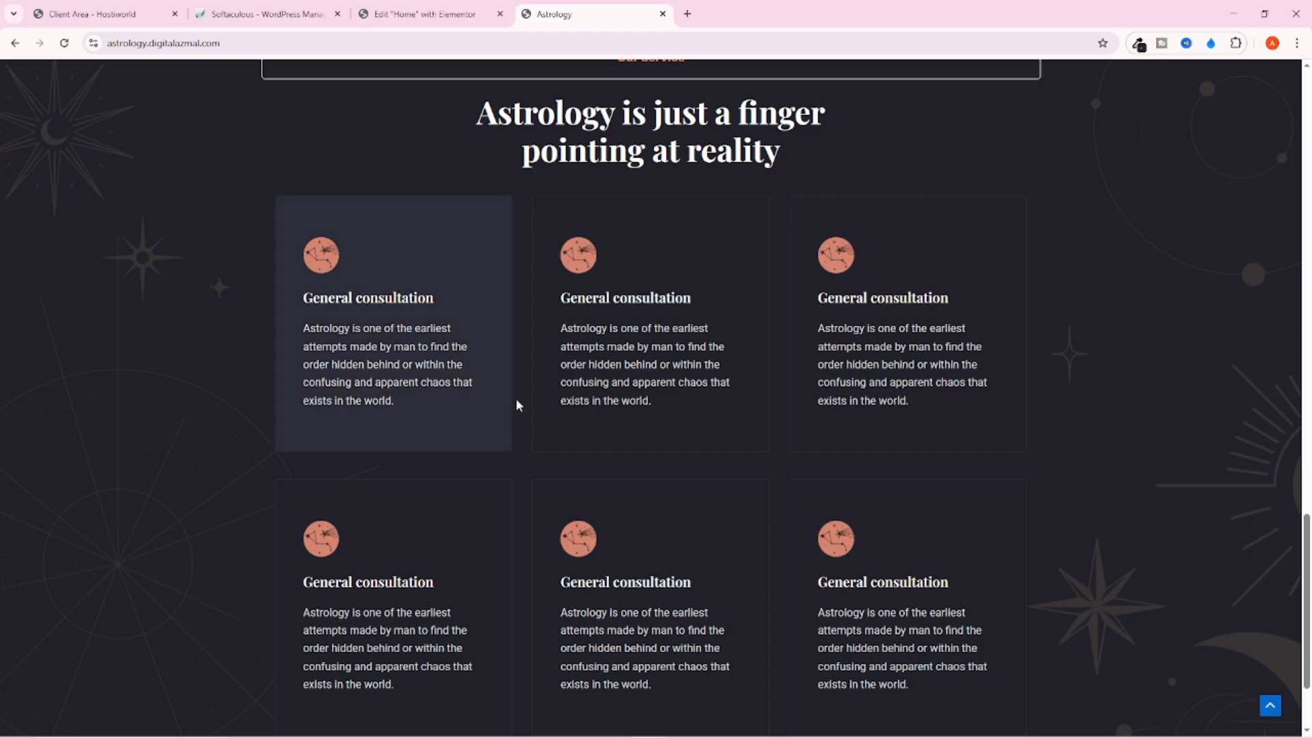
pyautogui.scroll(-3, 597, 327)
pyautogui.scroll(10, 597, 322)
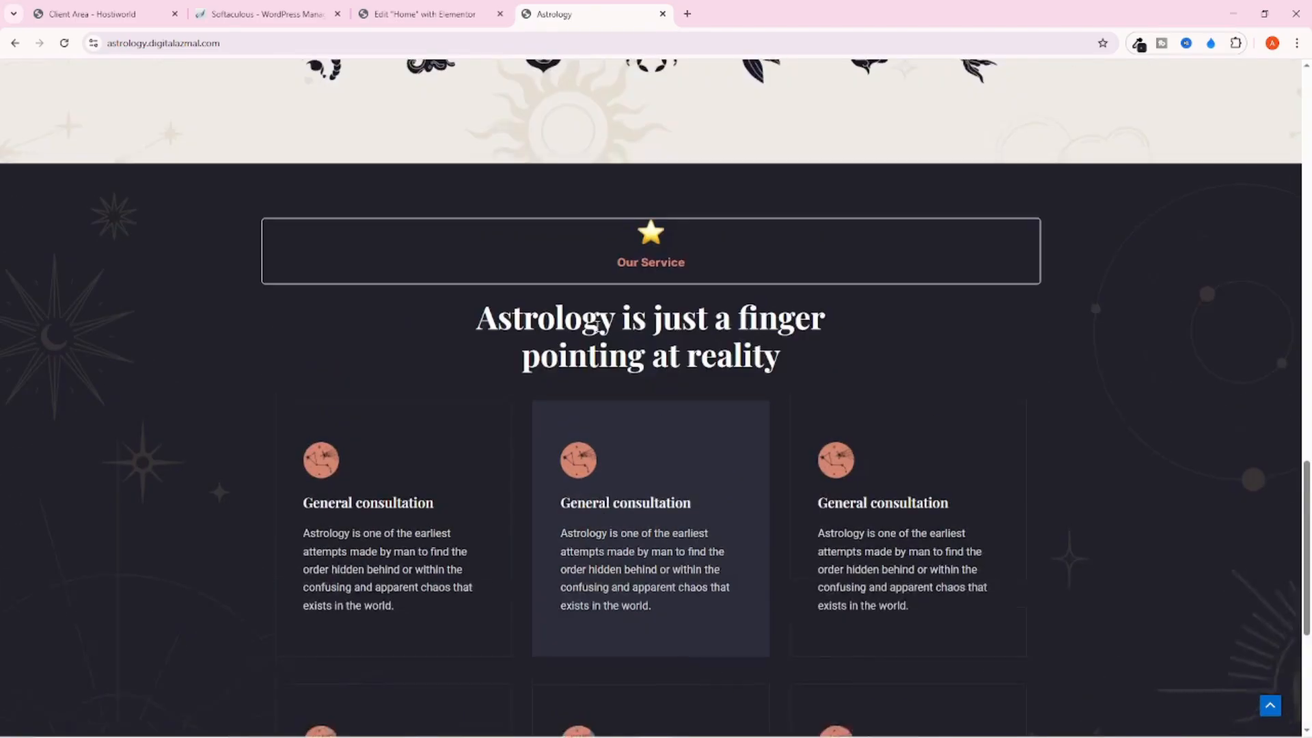
pyautogui.scroll(-8, 542, 341)
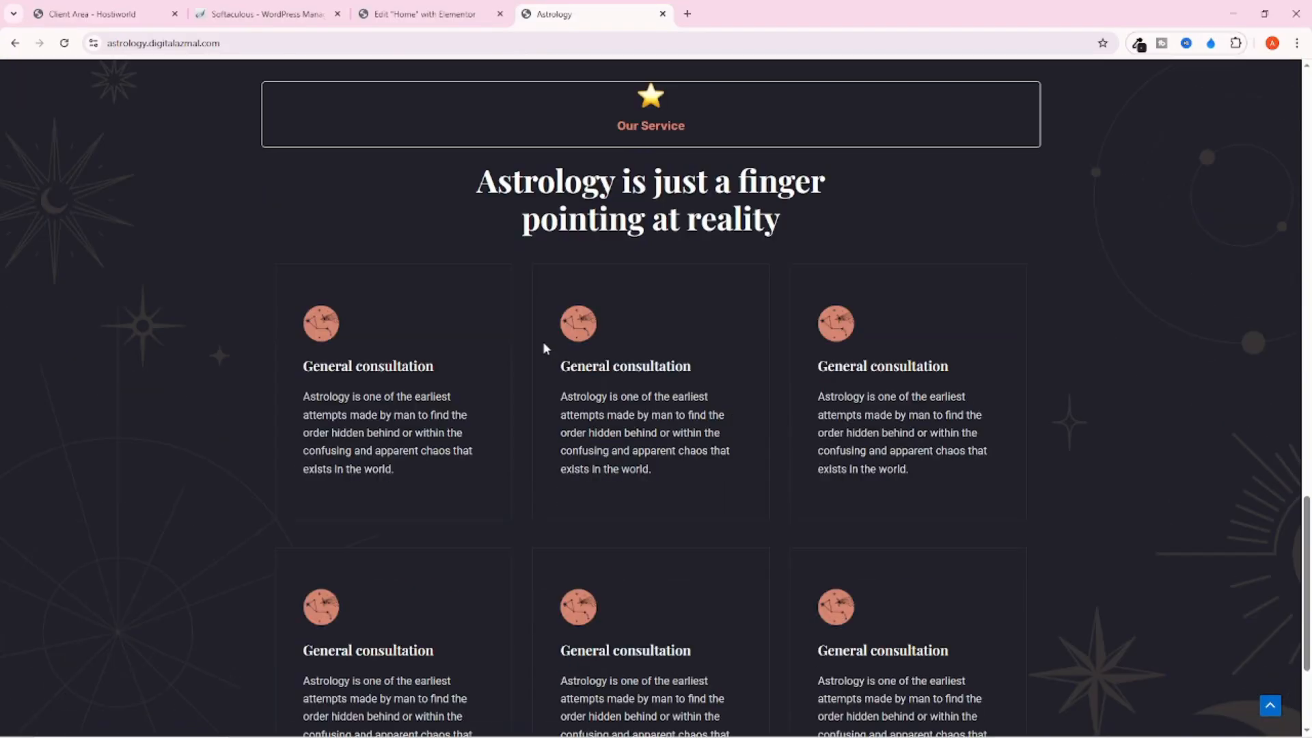
pyautogui.moveTo(321, 256); pyautogui.dragTo(1054, 176)
pyautogui.moveTo(857, 255); pyautogui.dragTo(1116, 170)
pyautogui.moveTo(864, 253); pyautogui.dragTo(1111, 207)
pyautogui.moveTo(945, 225); pyautogui.dragTo(1097, 166)
pyautogui.moveTo(834, 268); pyautogui.dragTo(1066, 199)
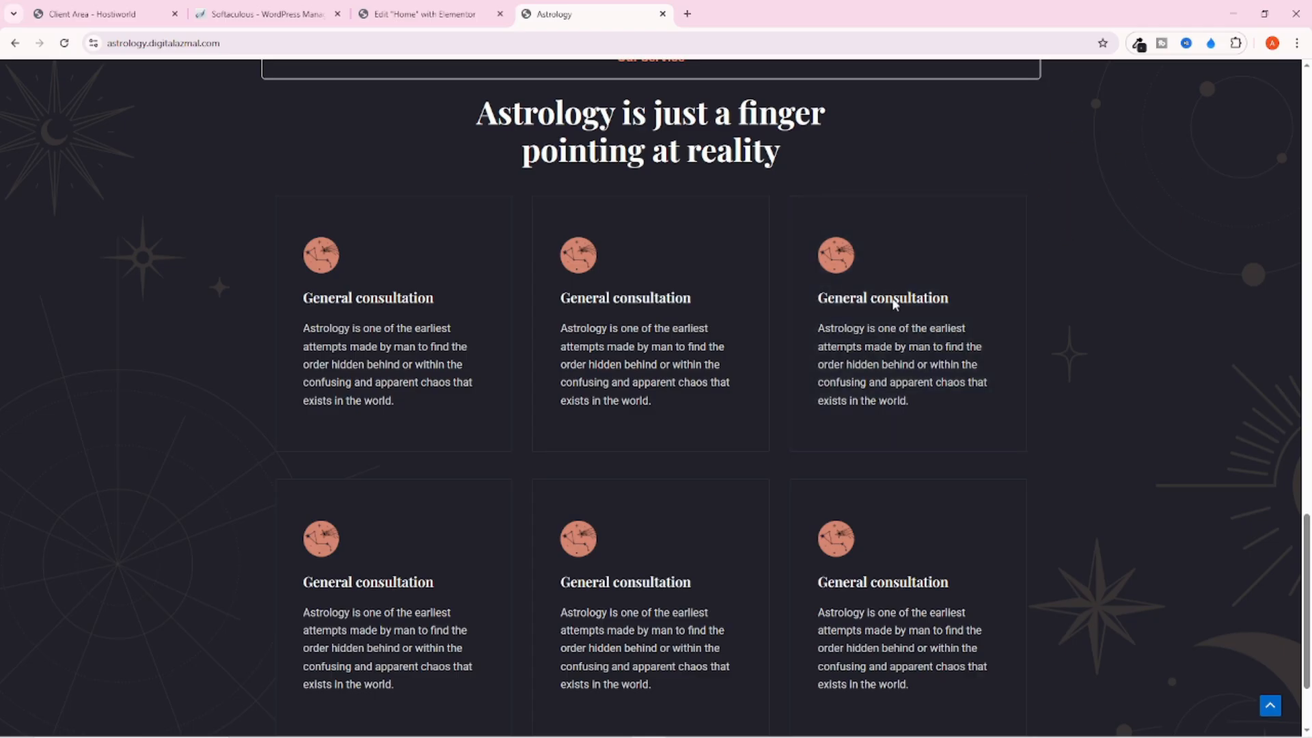
pyautogui.moveTo(894, 247); pyautogui.dragTo(1127, 240)
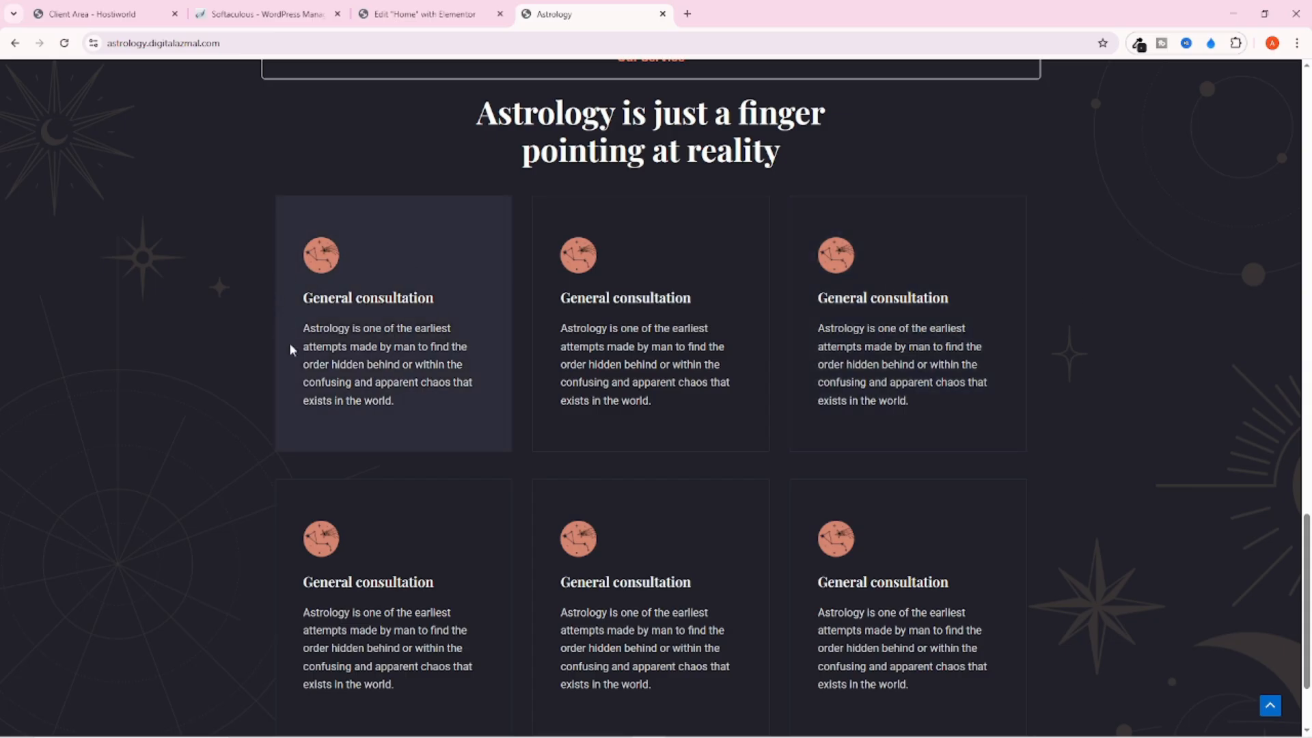
pyautogui.scroll(3, 436, 347)
pyautogui.scroll(-3, 436, 346)
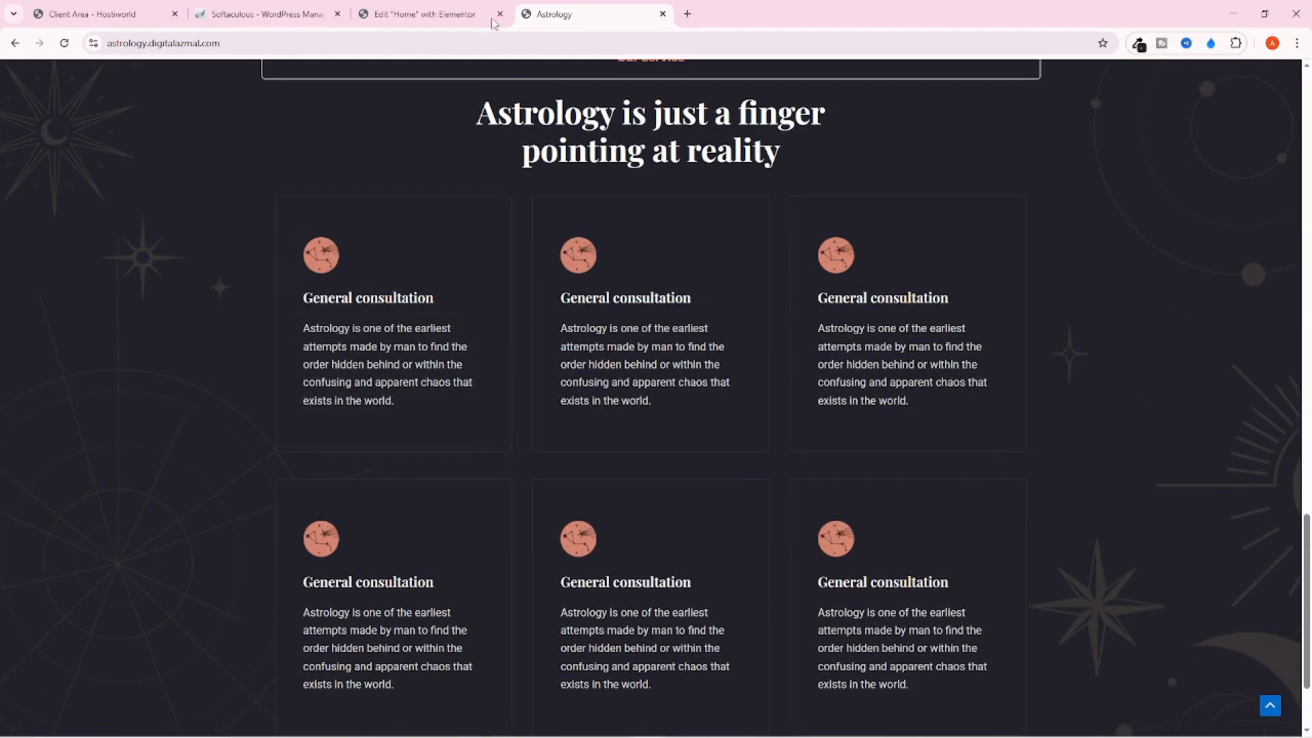
# Return to the Elementor editor, search the widgets for "image" and try a Jeg Kit - Image Box in the first column
pyautogui.click(427, 14)
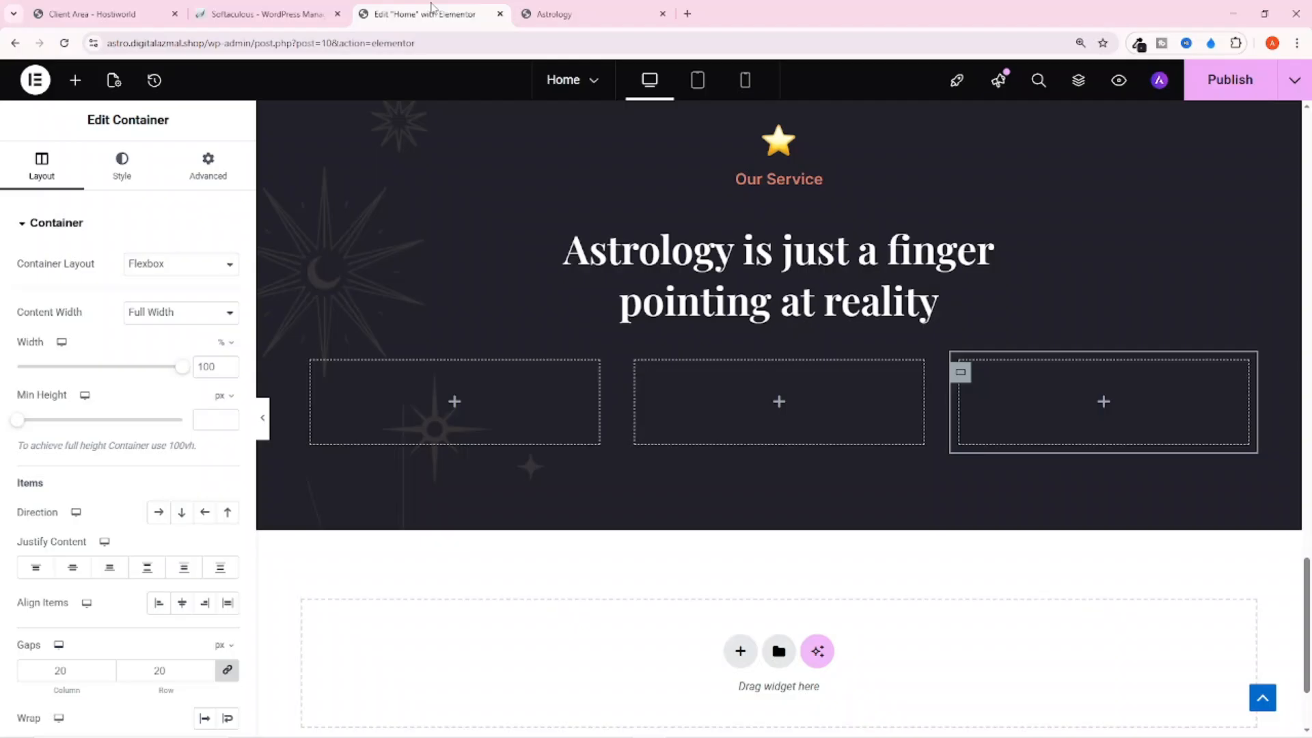
pyautogui.click(75, 80)
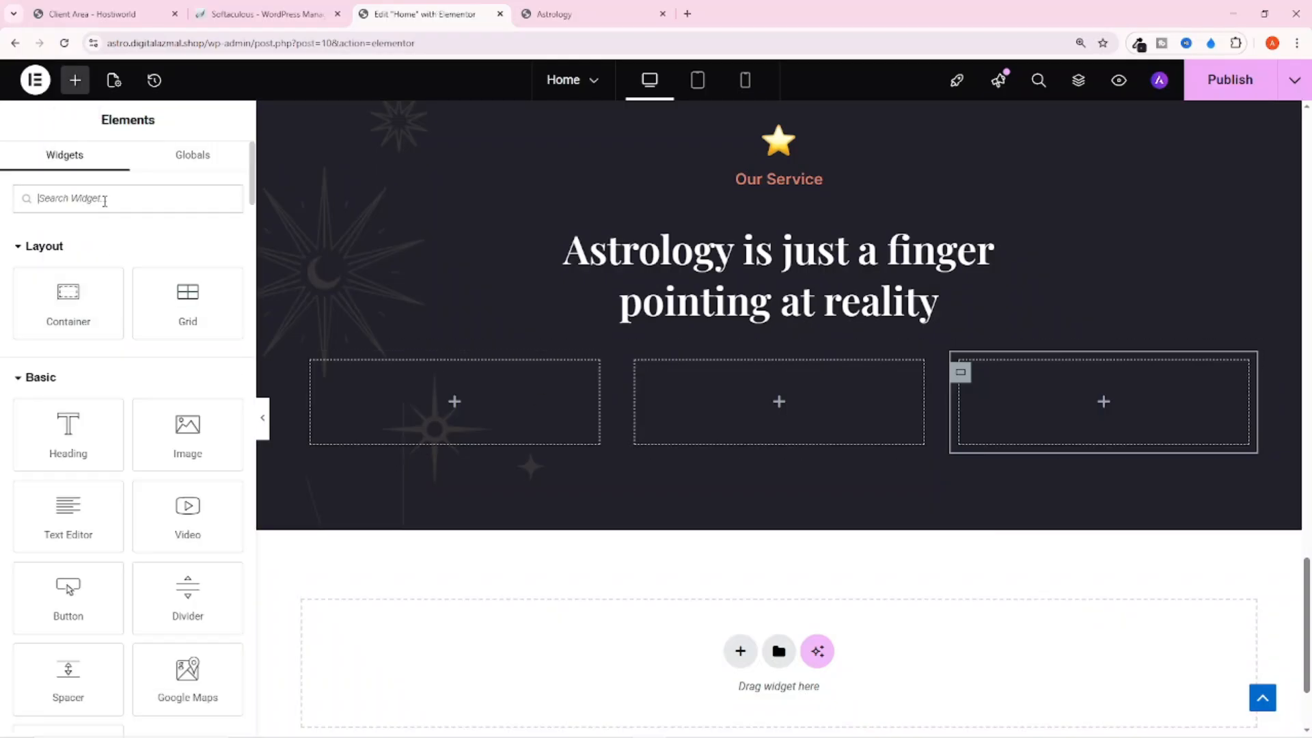
pyautogui.click(104, 198)
pyautogui.write('image')
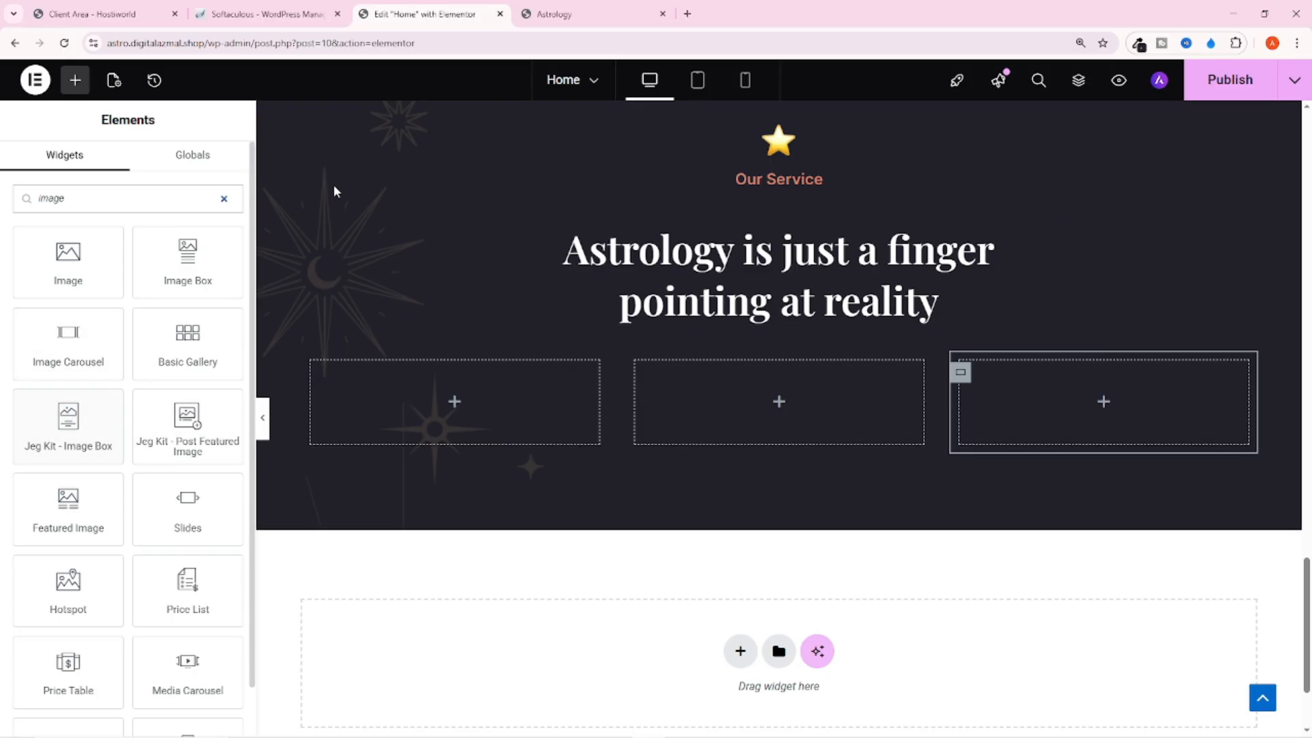
pyautogui.moveTo(61, 444); pyautogui.dragTo(495, 423)
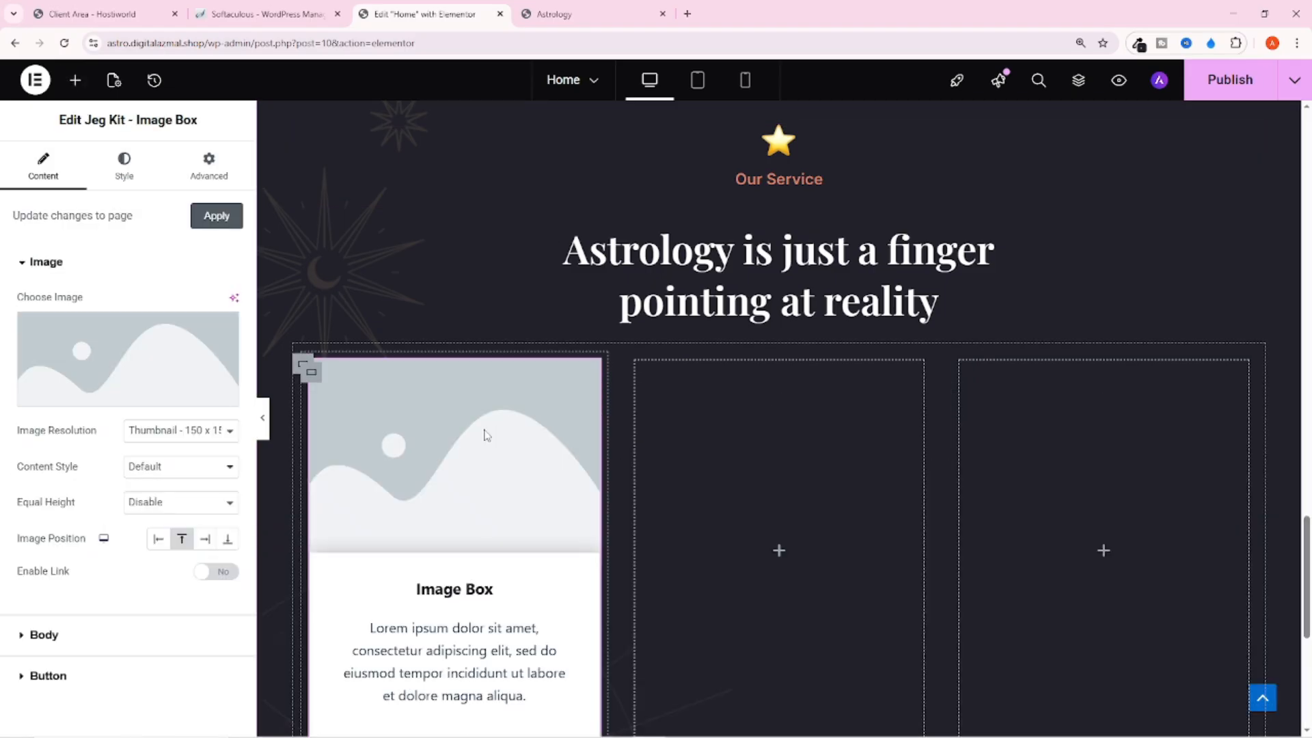
# Try the long-haired woman illustration from the media library as the Jeg Kit image box's picture
pyautogui.click(127, 369)
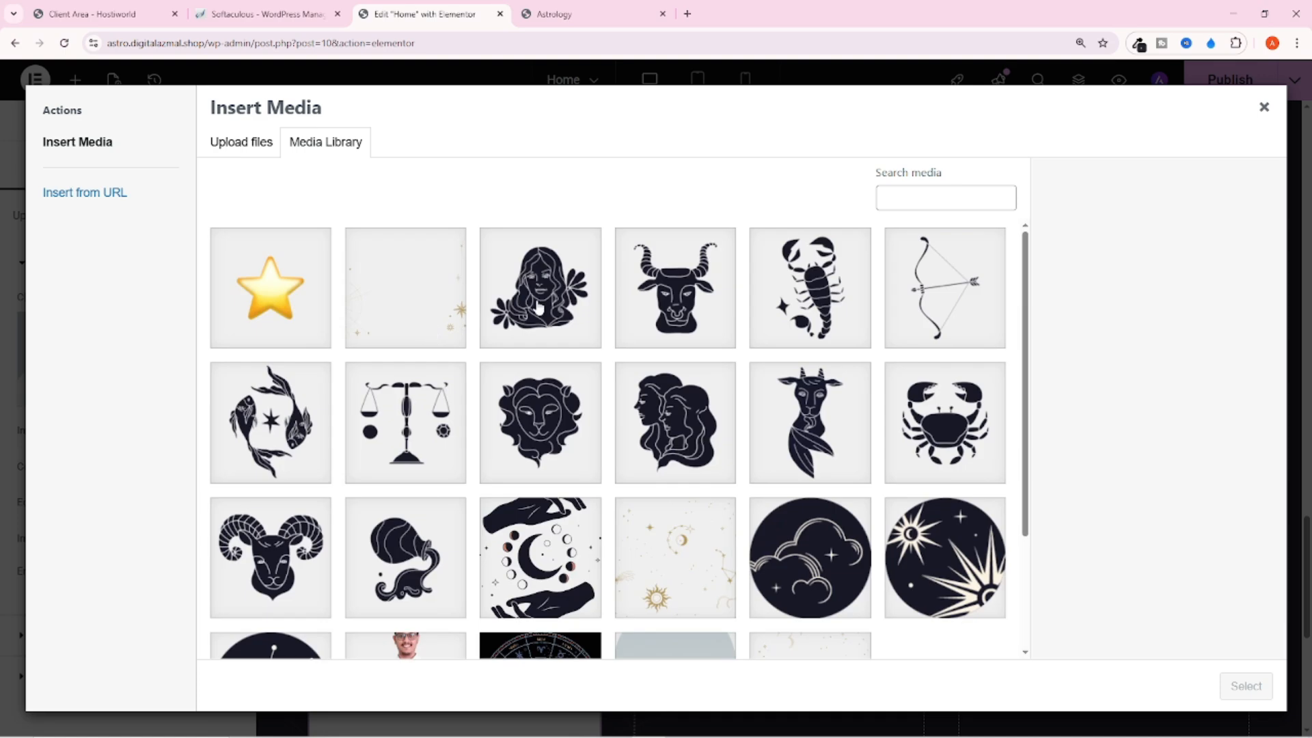
pyautogui.click(539, 307)
pyautogui.click(1238, 686)
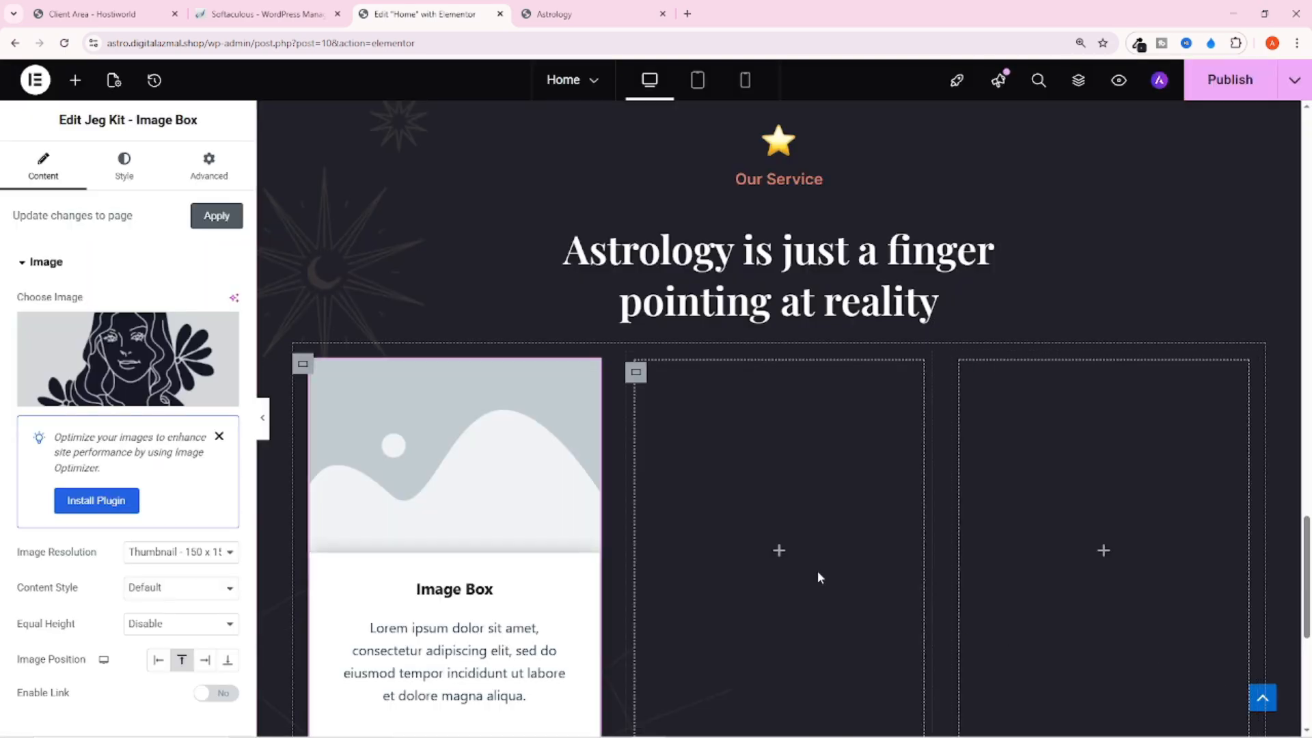
pyautogui.scroll(-1, 817, 571)
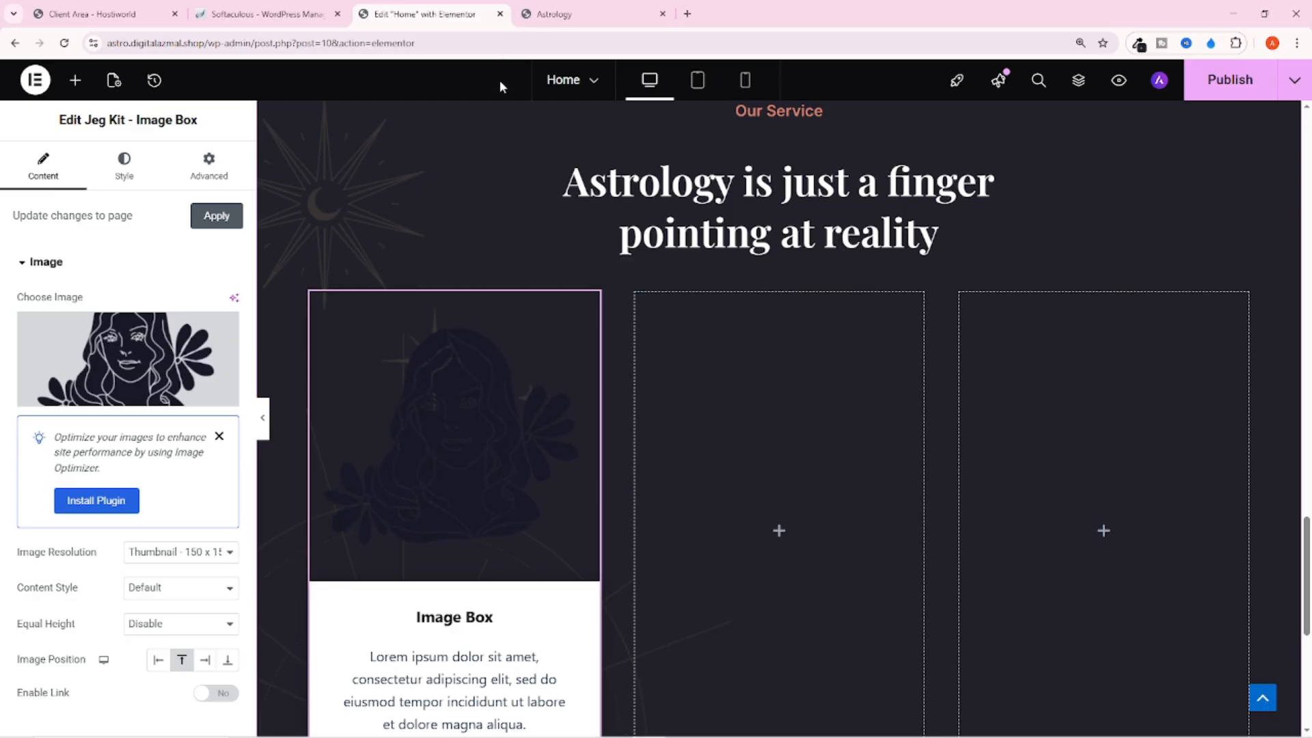
# Compare the Jeg Kit image box with the reference page's service cards and delete it from the first column
pyautogui.click(554, 14)
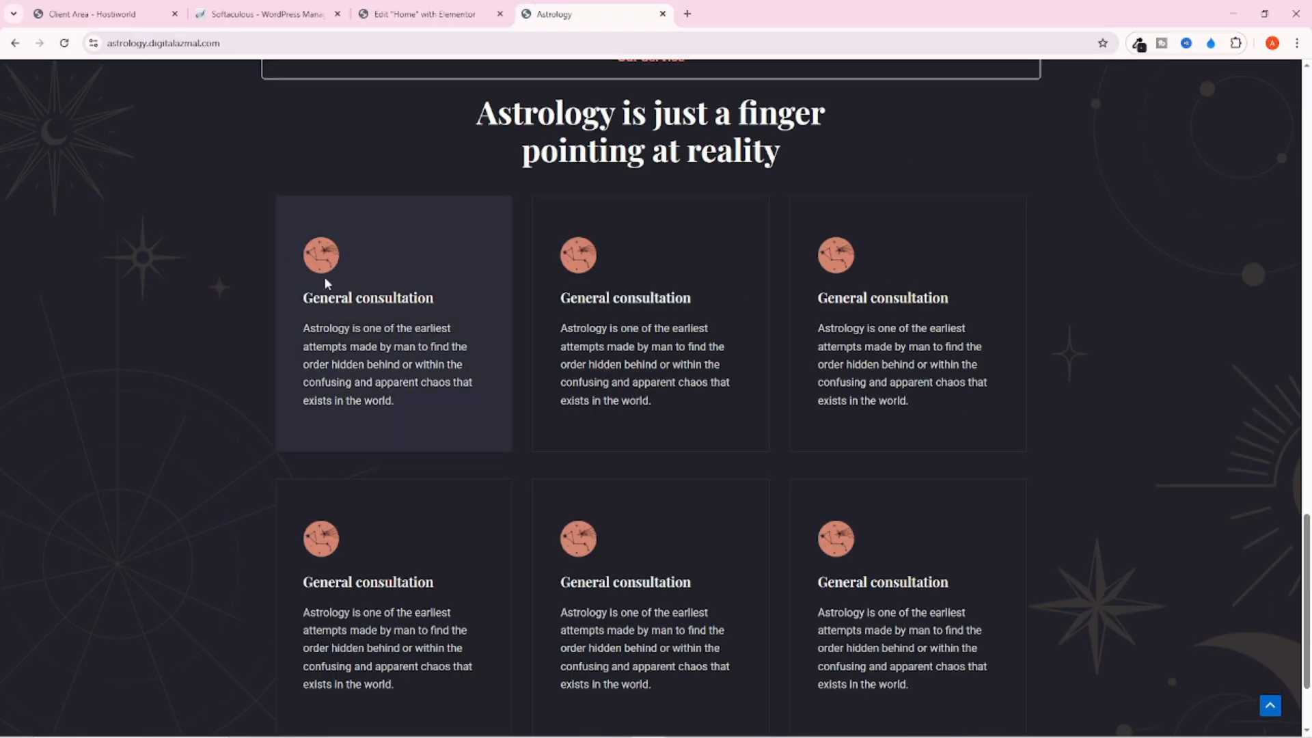
pyautogui.click(424, 14)
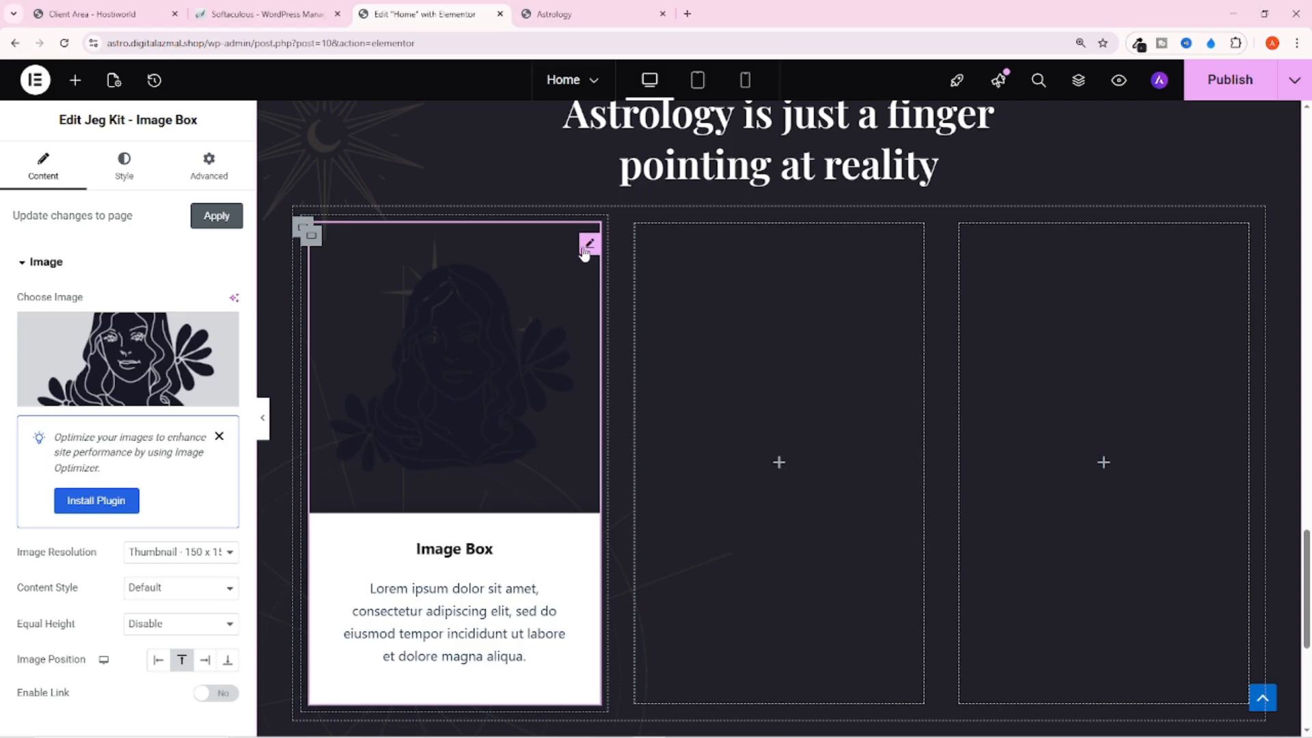
pyautogui.press('Delete')
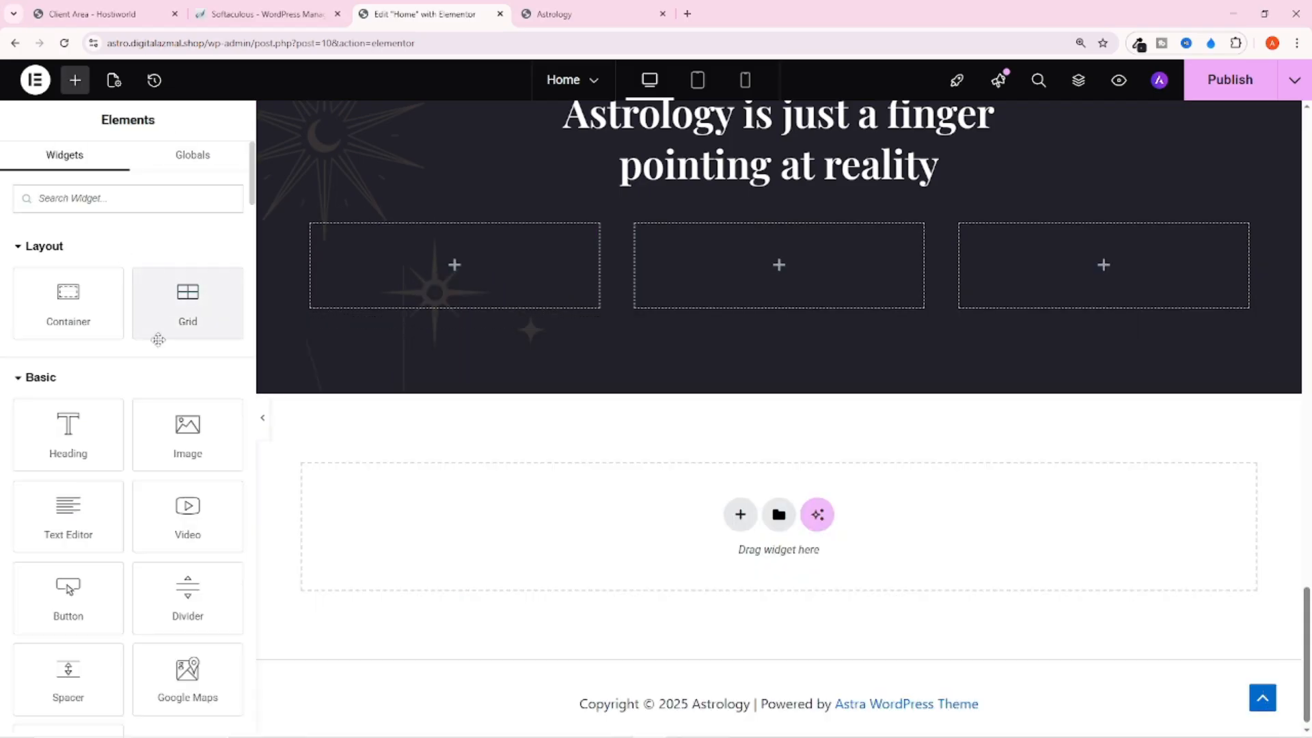
# Find the standard Image Box widget and add it to the first column below the heading
pyautogui.scroll(-5, 158, 340)
pyautogui.scroll(3, 164, 474)
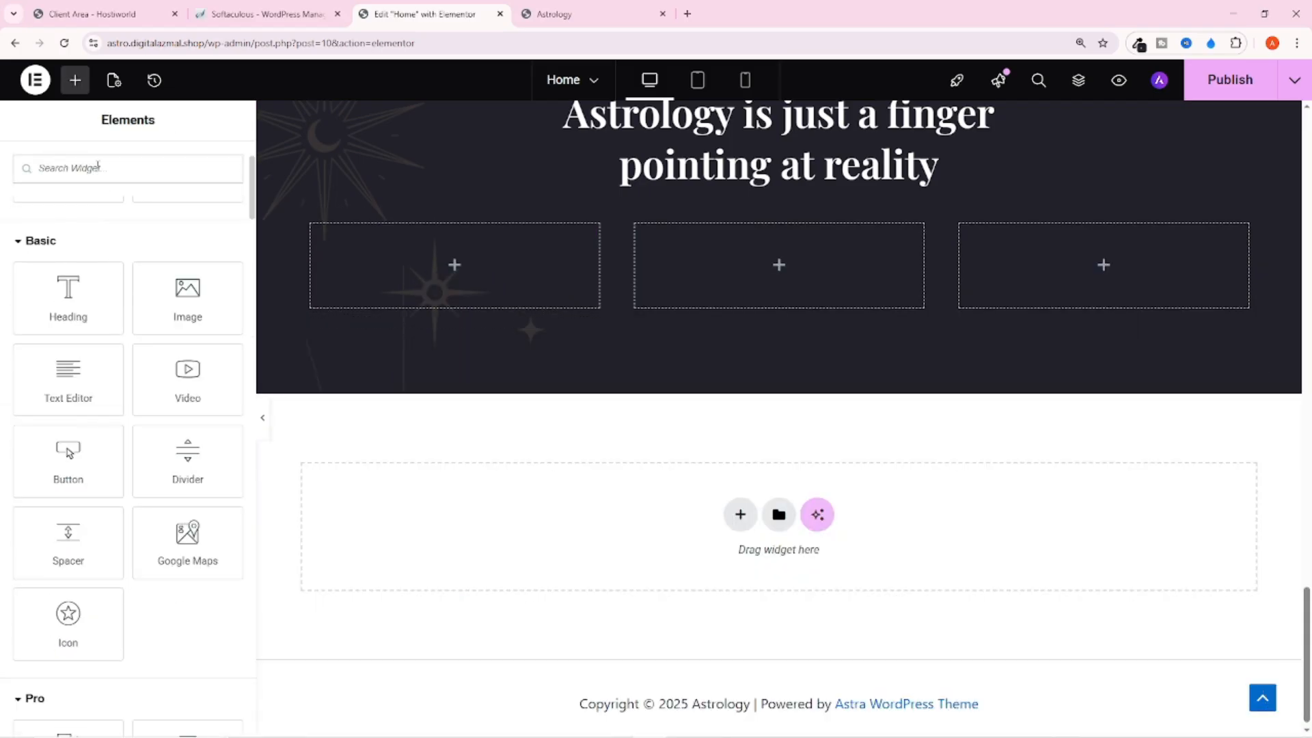
pyautogui.click(98, 168)
pyautogui.write('img')
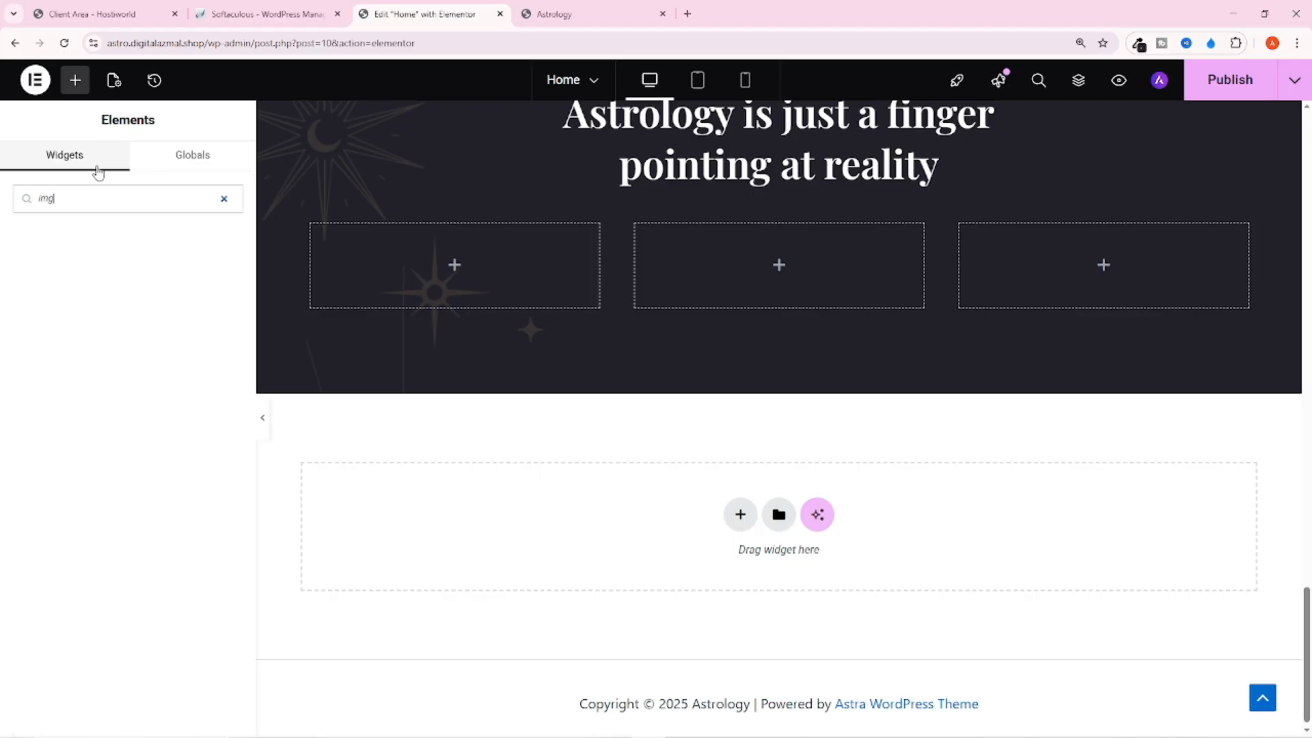
pyautogui.press('BackSpace')
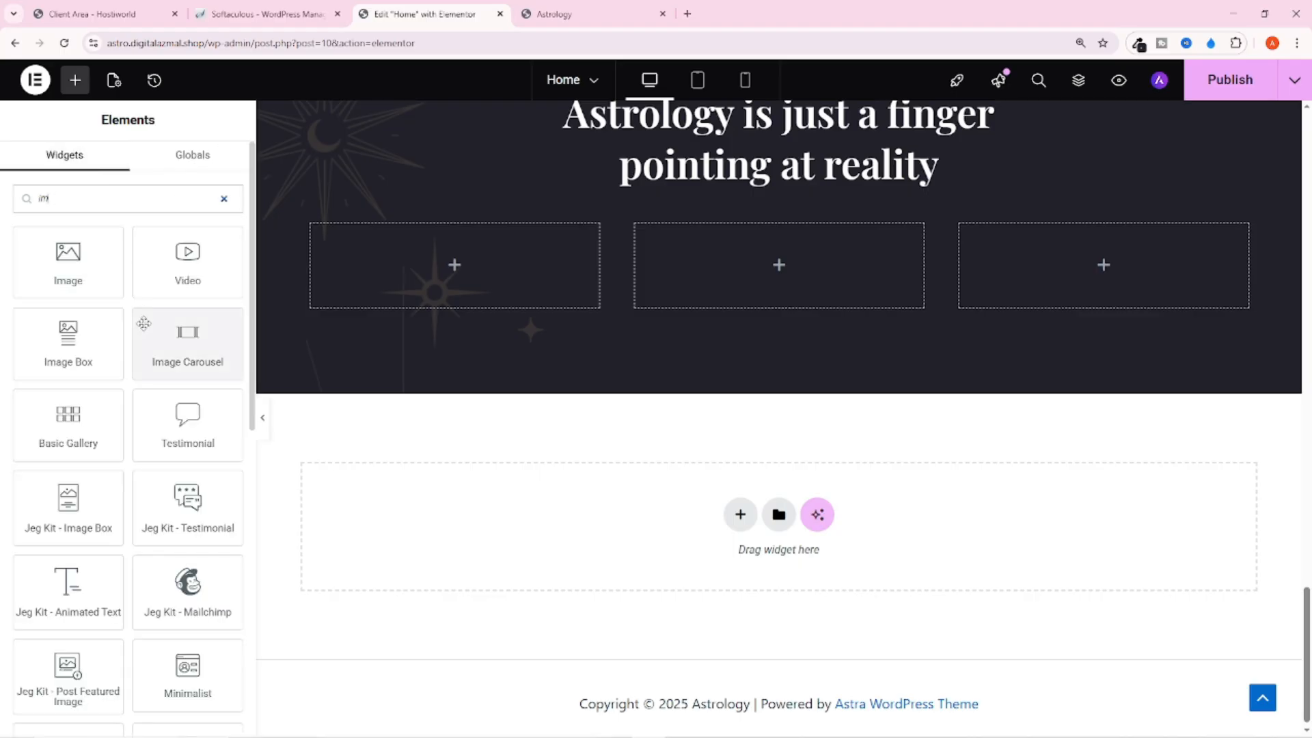
pyautogui.moveTo(68, 342); pyautogui.dragTo(464, 246)
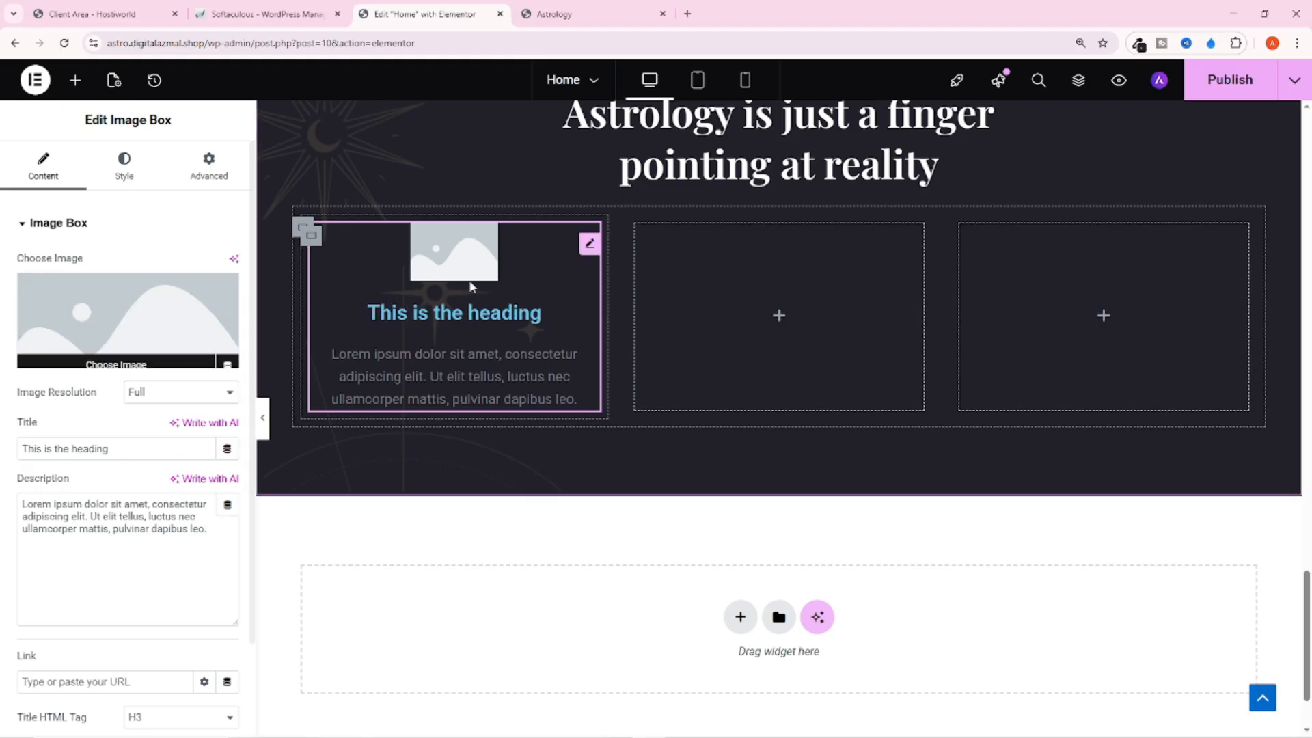
# Use the yellow star from the media library as the first column's Image Box picture and clear its description text
pyautogui.scroll(4, 565, 415)
pyautogui.scroll(-2, 532, 428)
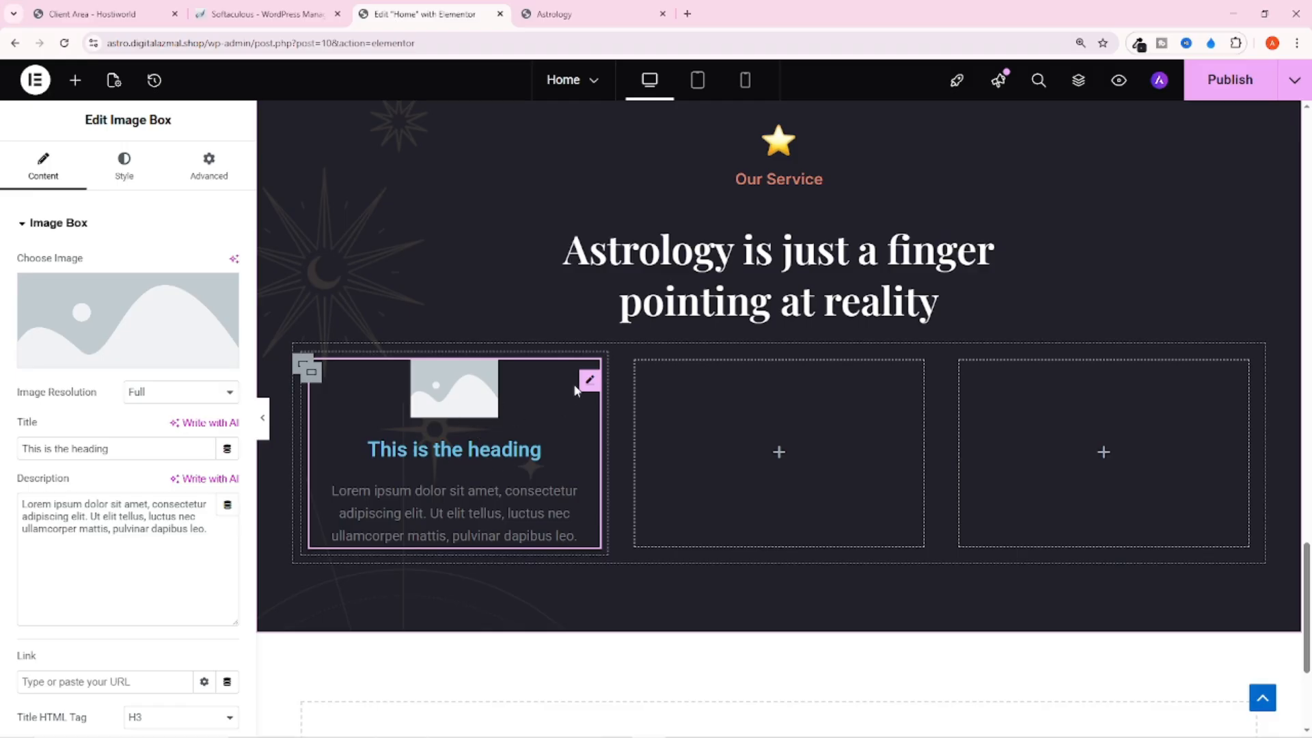
pyautogui.click(181, 325)
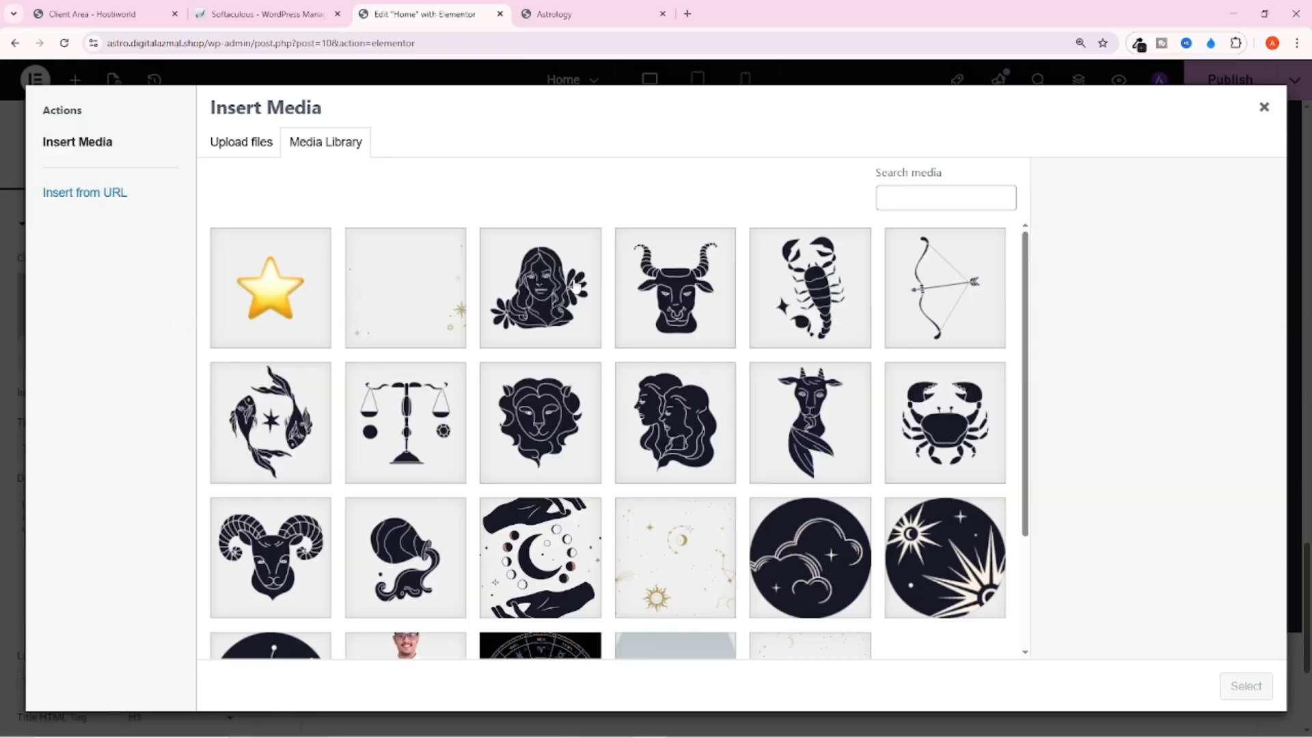
pyautogui.click(297, 295)
pyautogui.click(1245, 685)
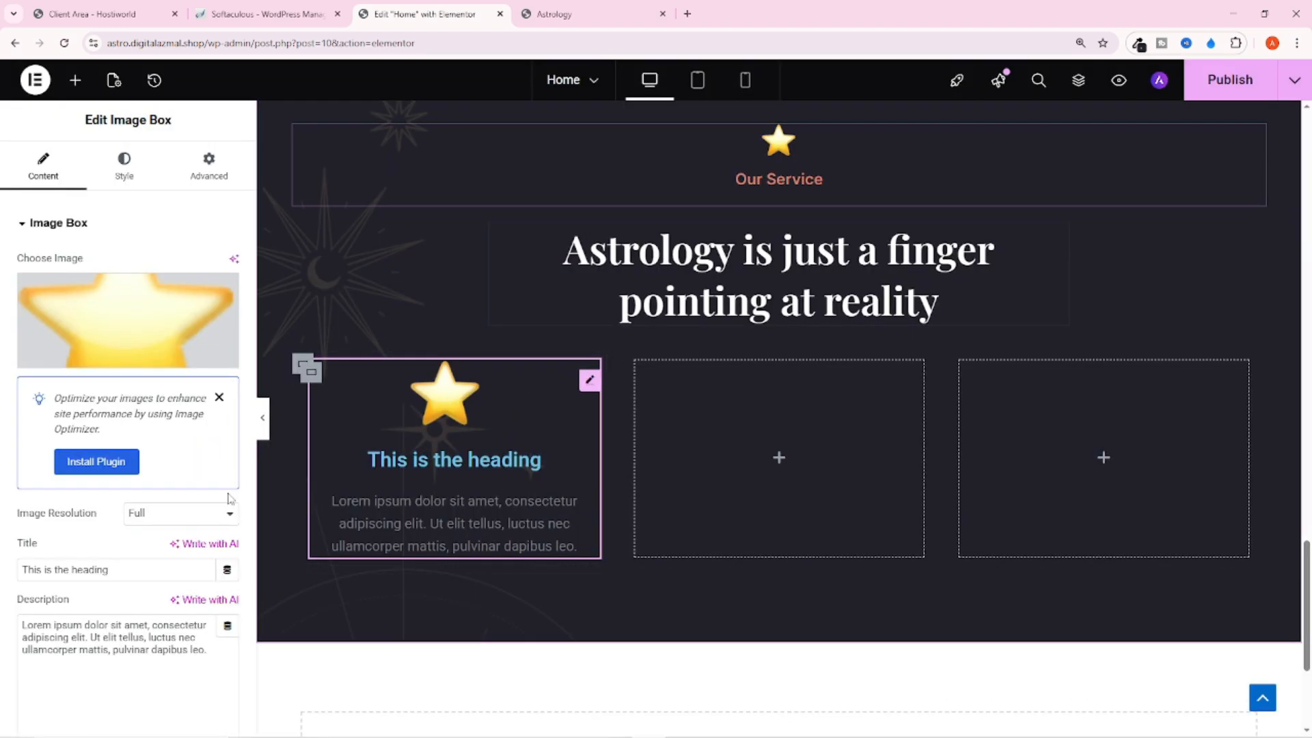
pyautogui.moveTo(208, 649); pyautogui.dragTo(9, 621)
pyautogui.press('BackSpace')
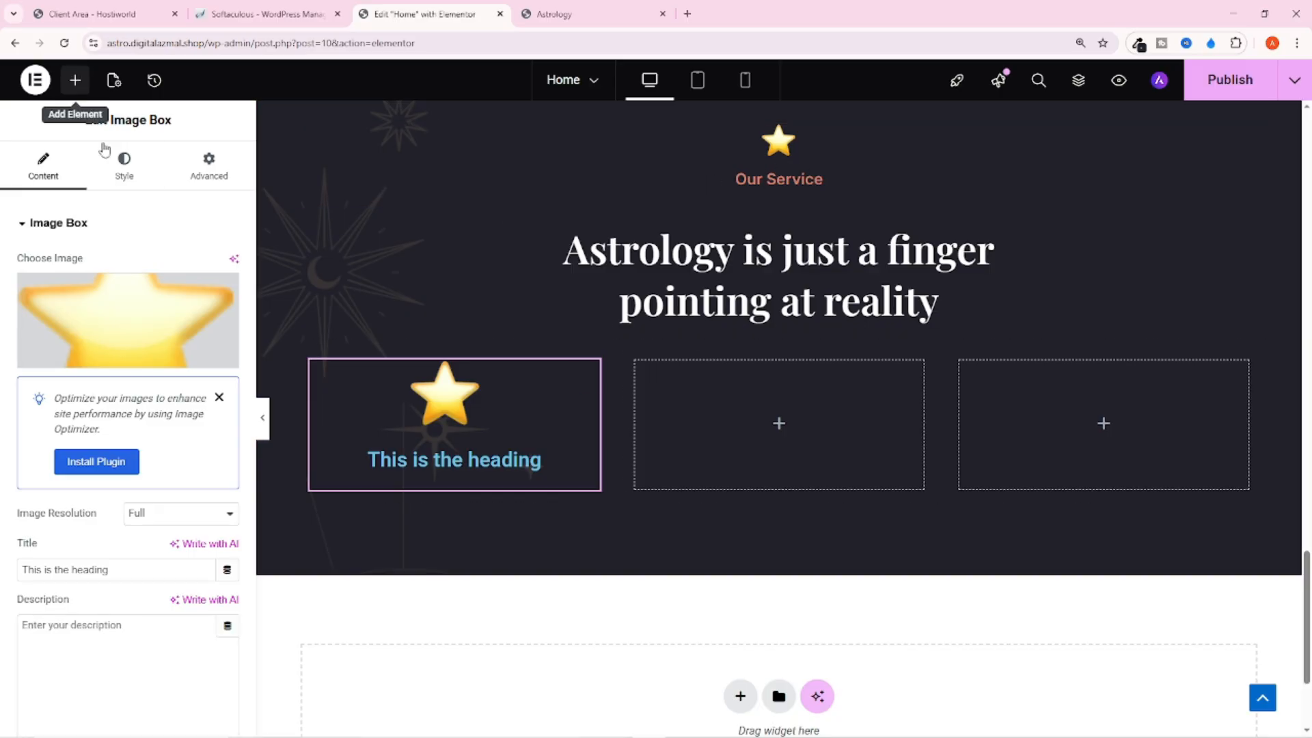
# Find the Image Box widget and add one between the Our Service label and the section heading
pyautogui.click(76, 80)
pyautogui.scroll(-10, 59, 449)
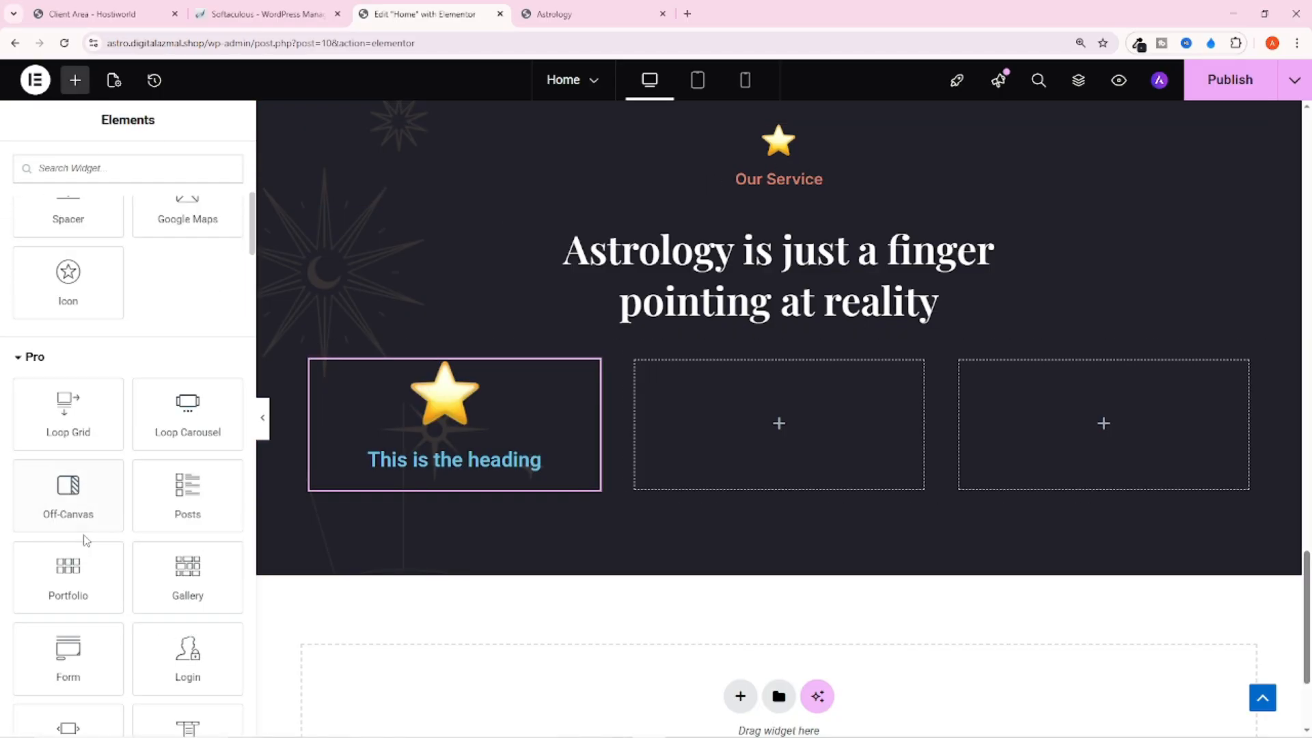
pyautogui.scroll(5, 87, 535)
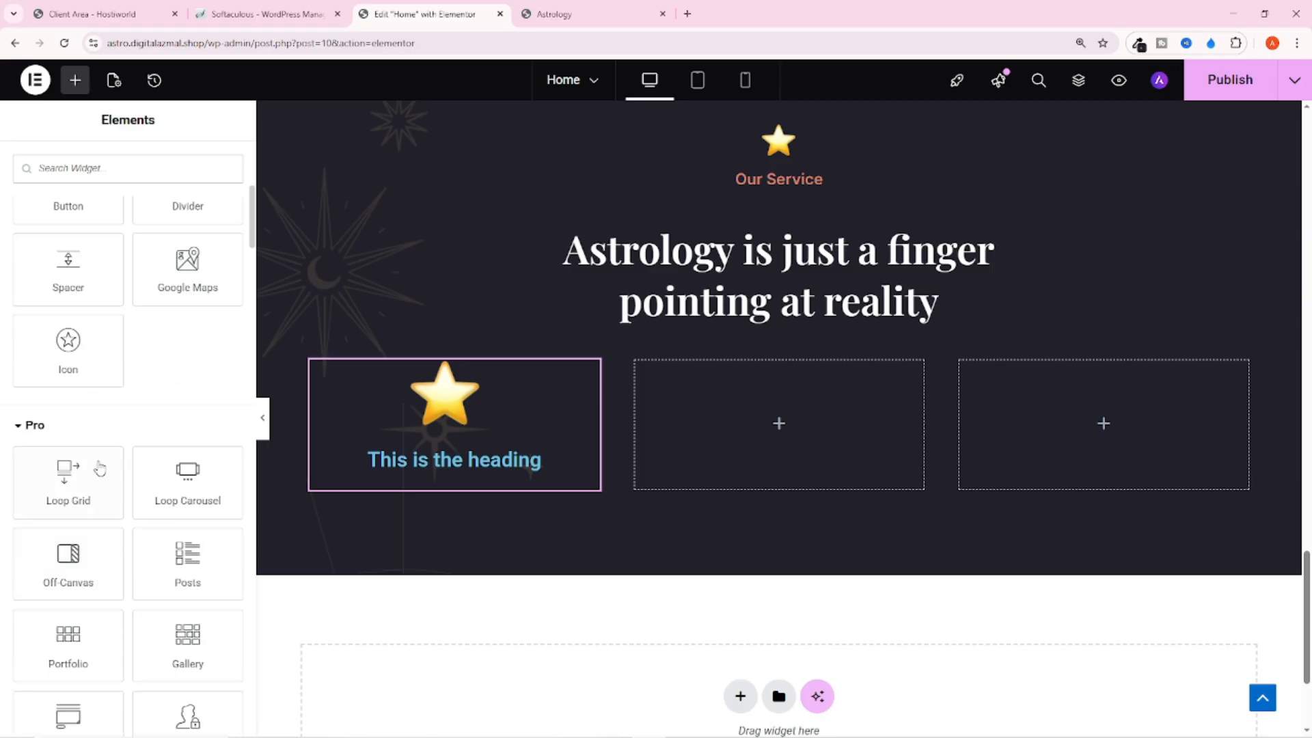
pyautogui.click(71, 173)
pyautogui.write('ima')
pyautogui.scroll(4, 877, 404)
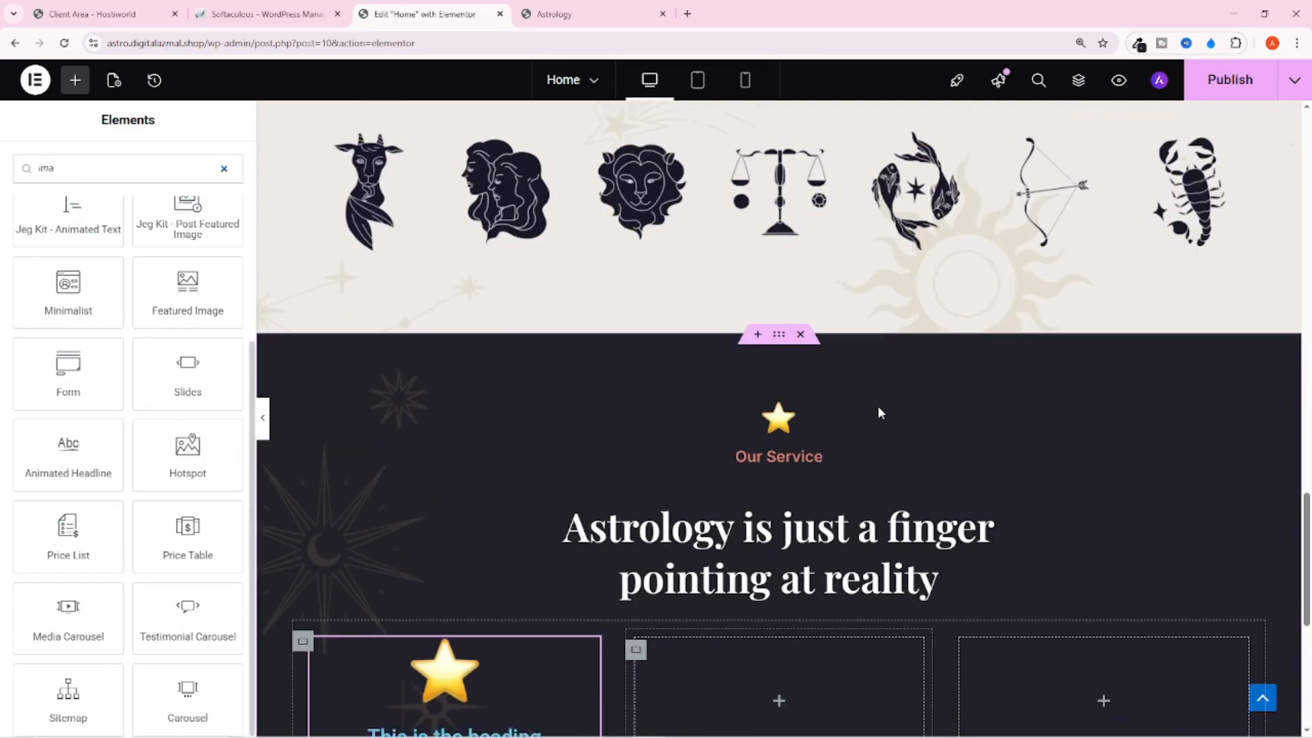
pyautogui.scroll(3, 877, 405)
pyautogui.scroll(4, 132, 459)
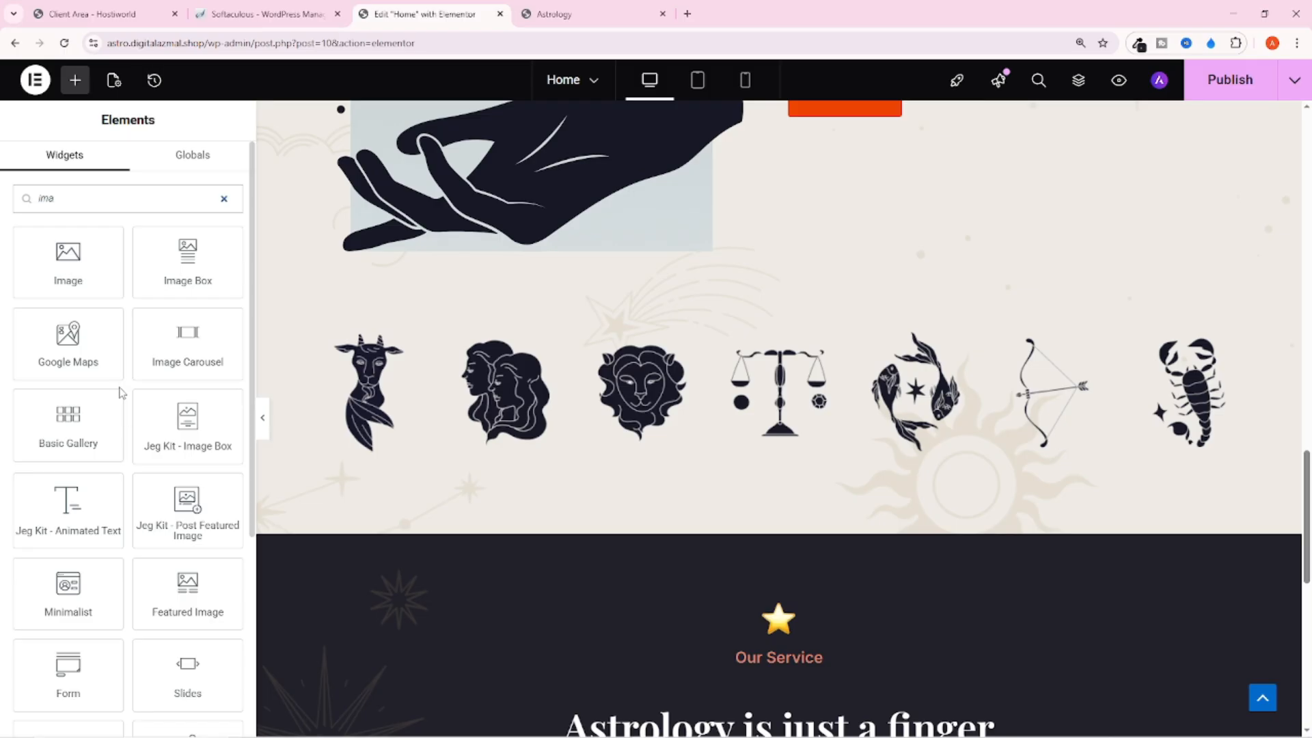
pyautogui.scroll(-5, 301, 342)
pyautogui.moveTo(187, 263); pyautogui.dragTo(784, 328)
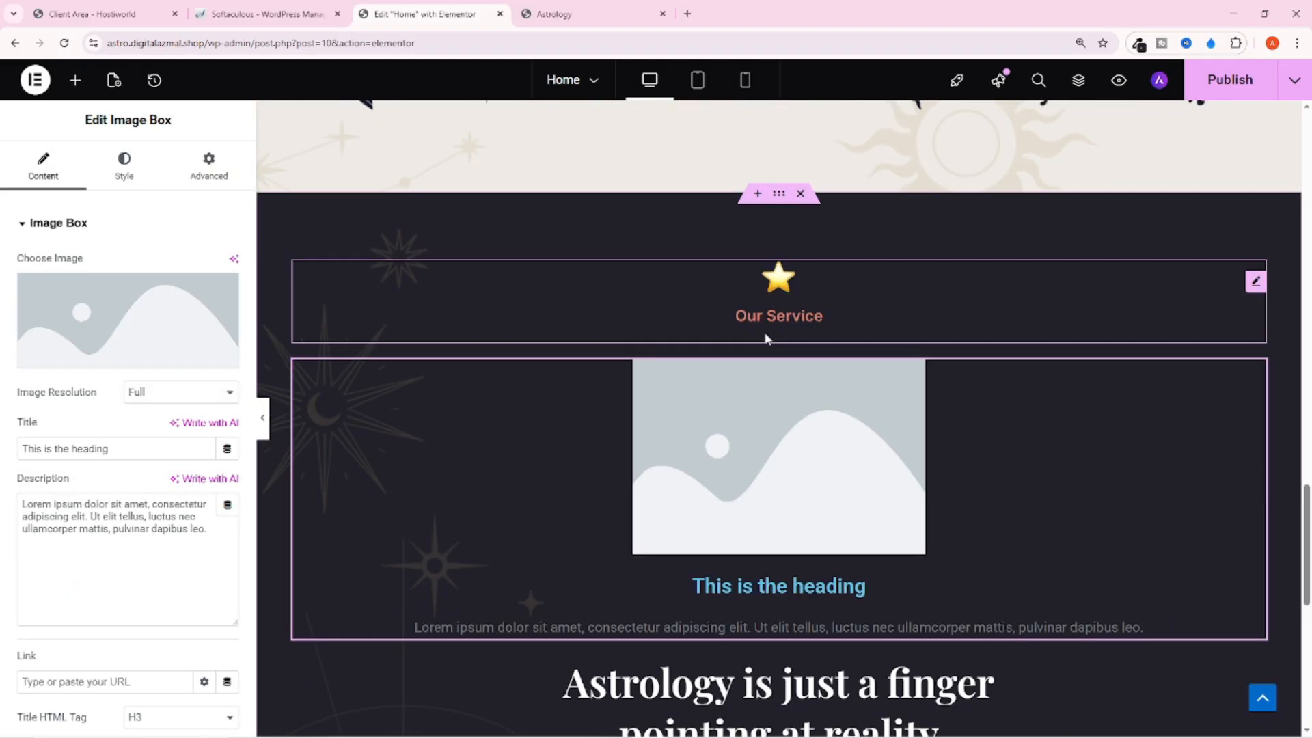
# Use the yellow star from the media library as the picture of the Image Box above the heading
pyautogui.click(142, 348)
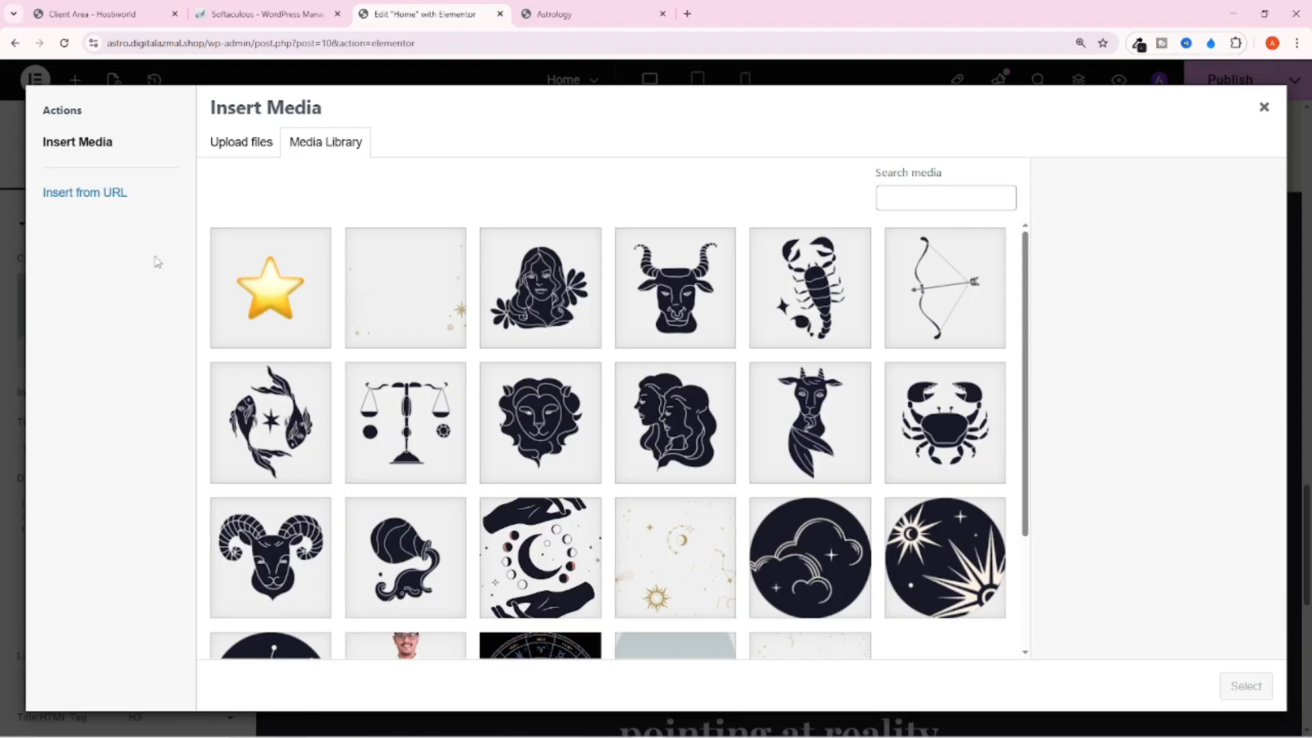
pyautogui.click(263, 287)
pyautogui.click(1244, 686)
pyautogui.scroll(-1, 709, 396)
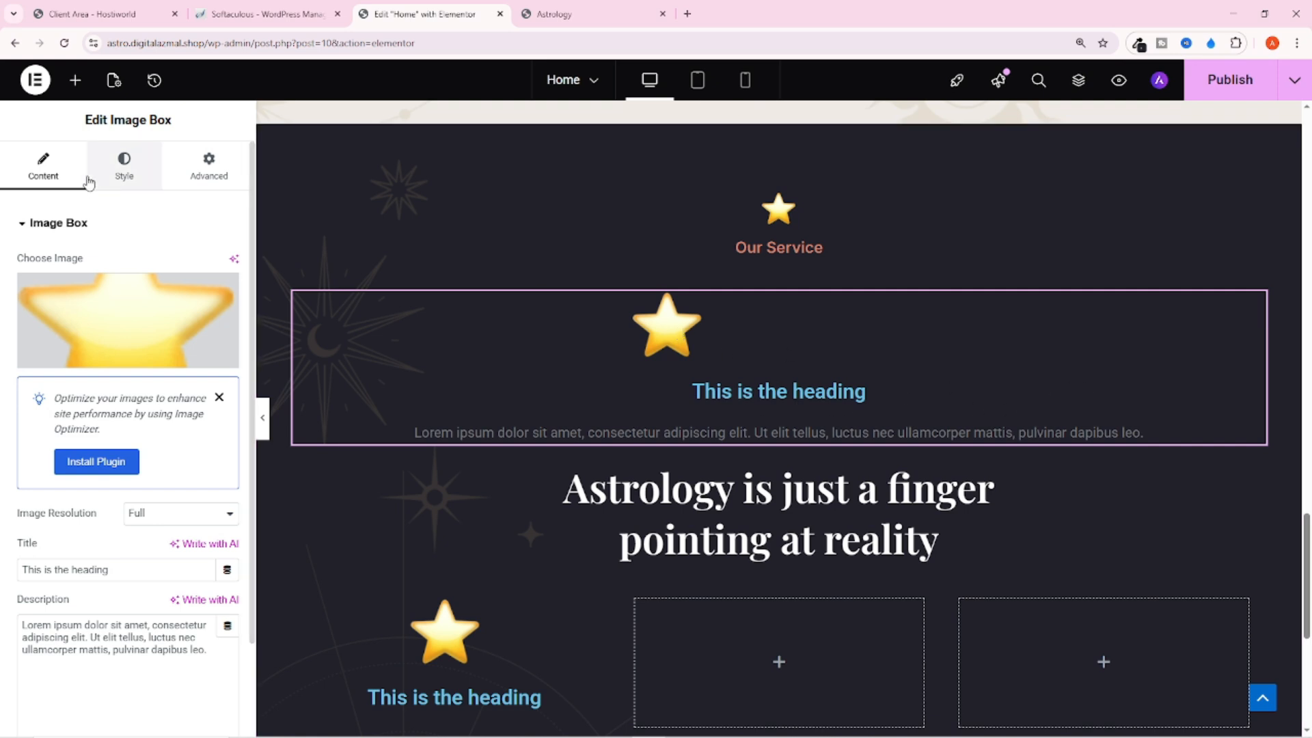
# Try an image width of 5% on the Image Box above the heading, and delete that widget
pyautogui.click(123, 165)
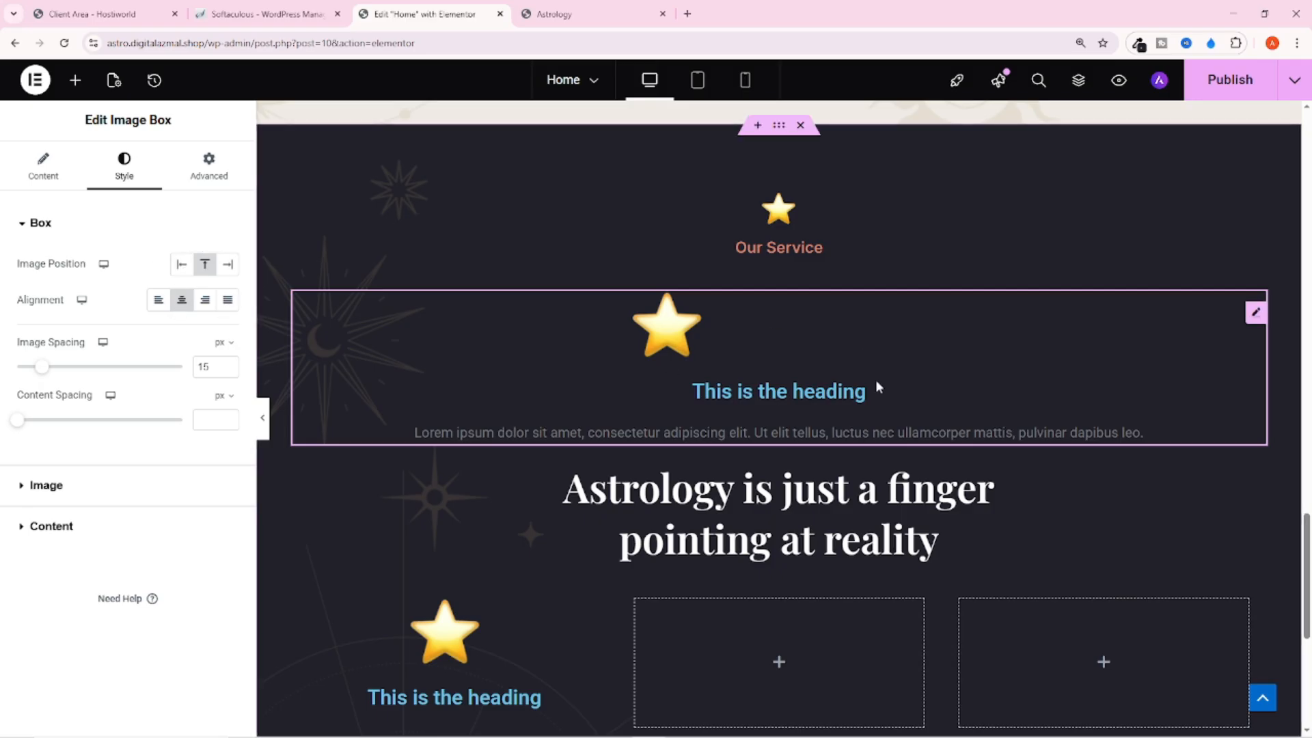
pyautogui.click(58, 490)
pyautogui.moveTo(62, 334); pyautogui.dragTo(4, 343)
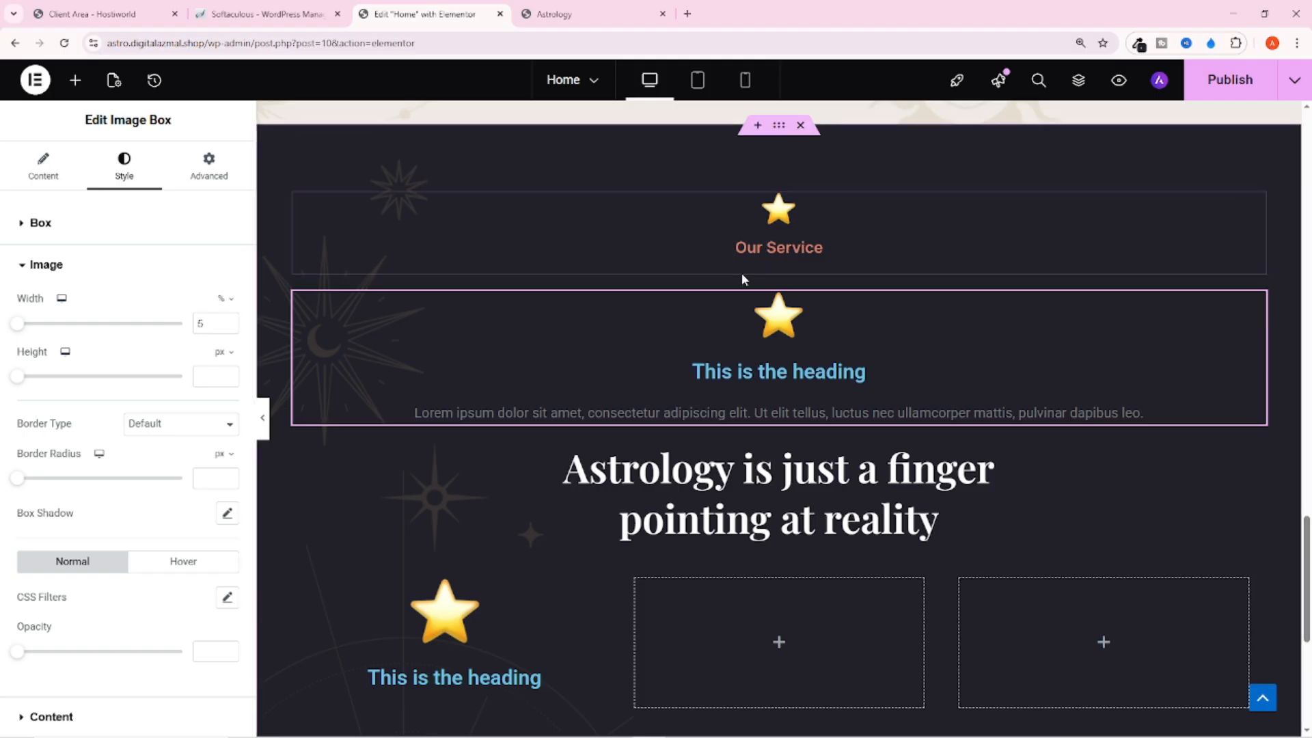
pyautogui.click(826, 380)
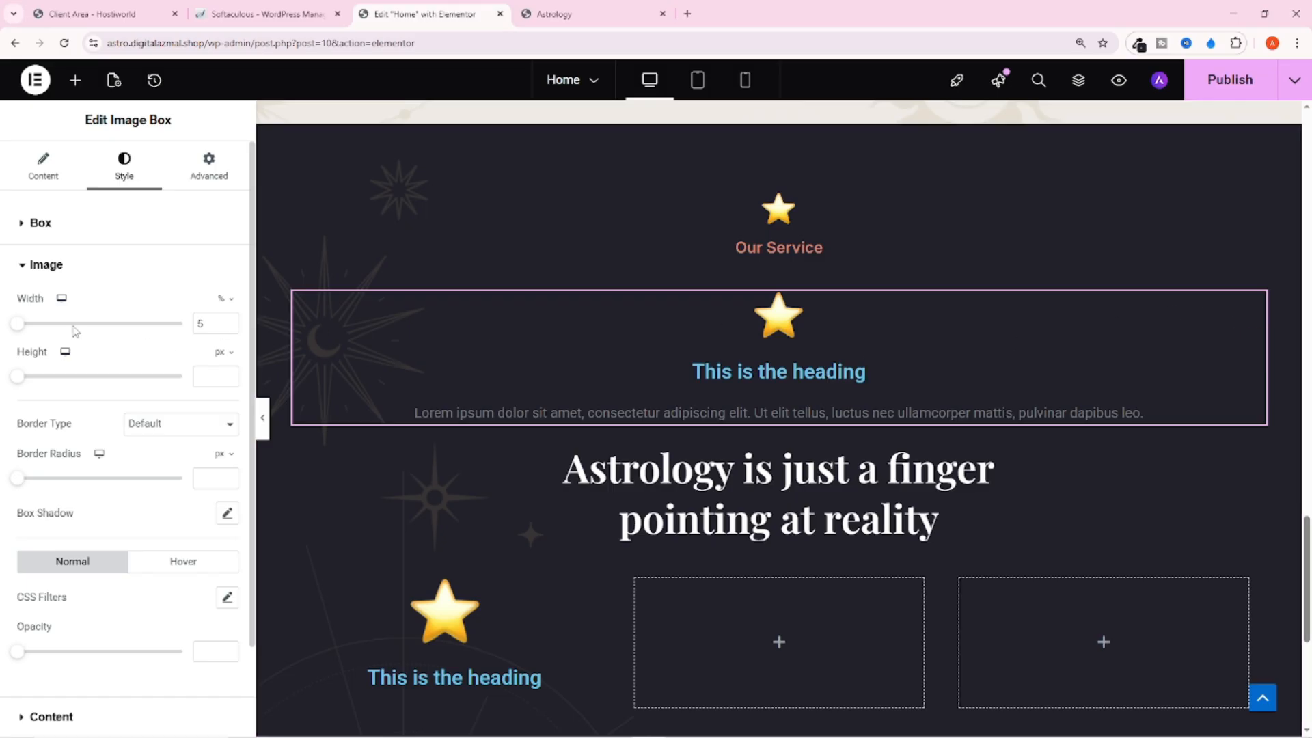
pyautogui.moveTo(15, 327)
pyautogui.mouseDown()
pyautogui.moveTo(90, 326)
pyautogui.moveTo(7, 328)
pyautogui.mouseUp()
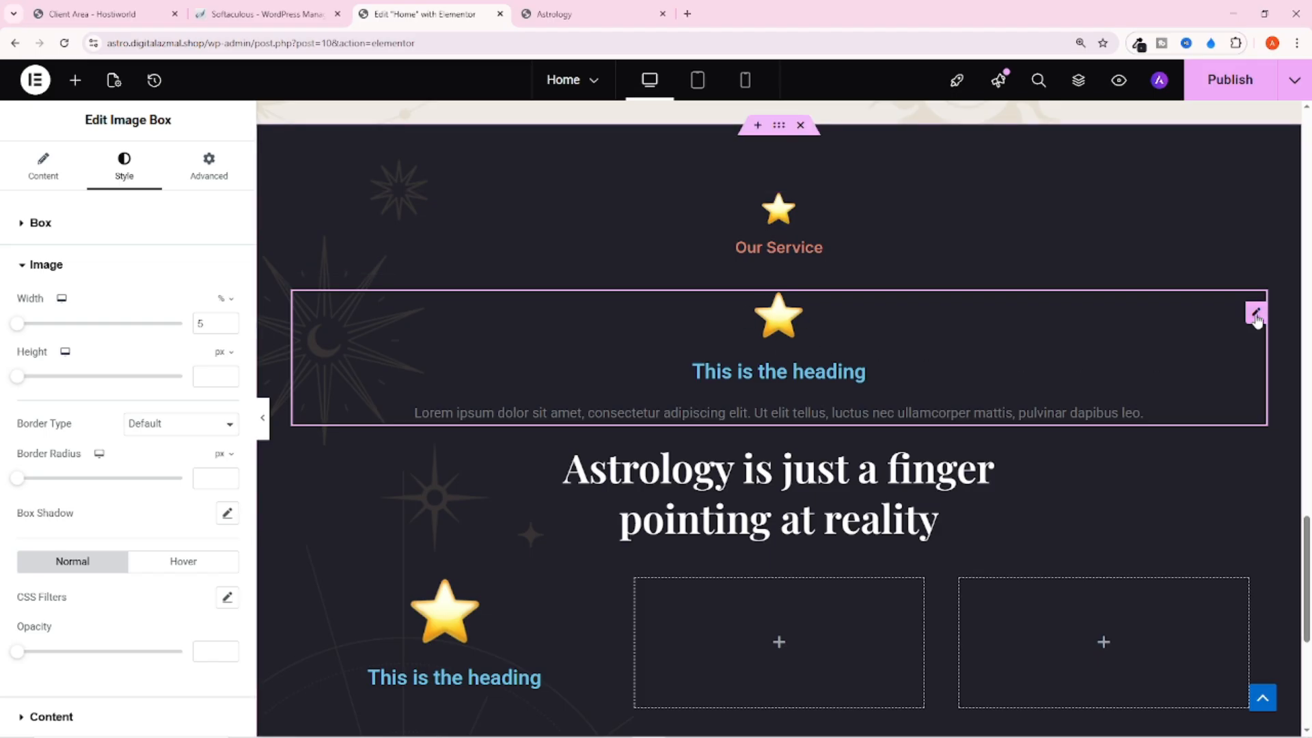
pyautogui.press('Delete')
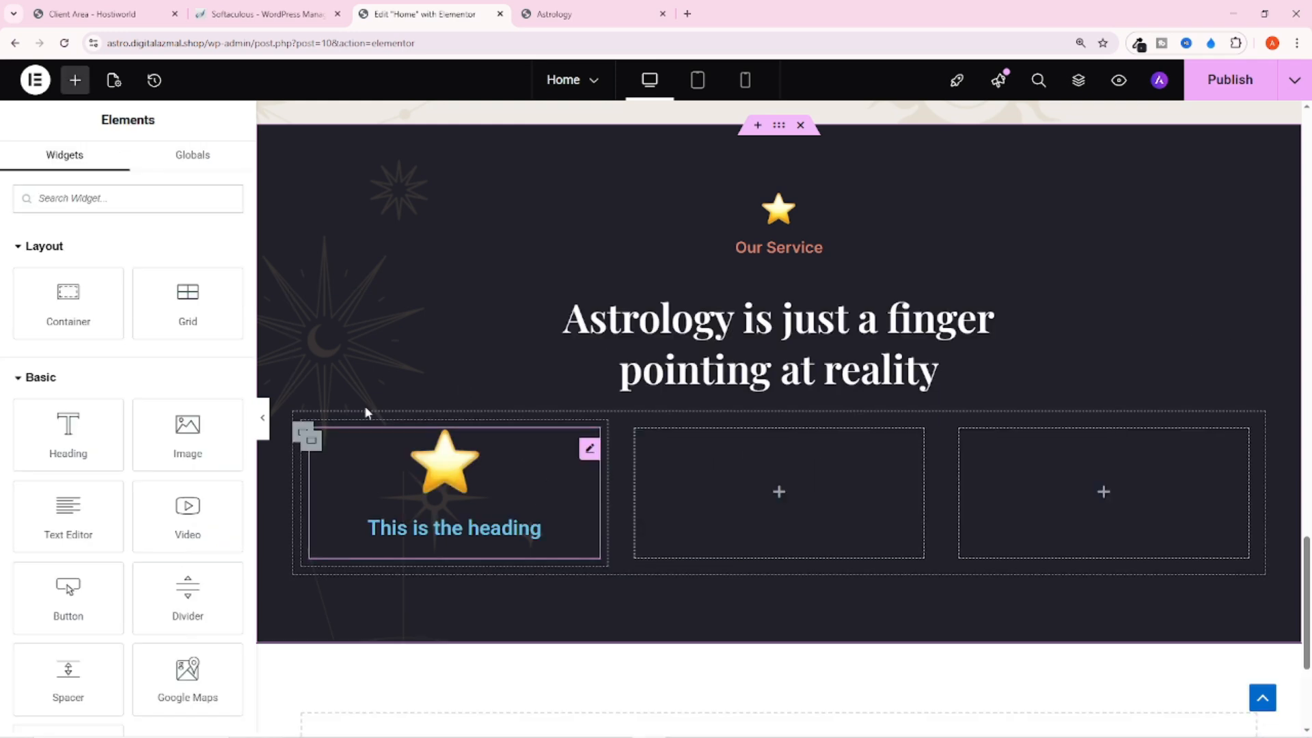
# Start replacing the first column's Image Box picture with an upload from the 2nd Practice folder inside astrology website practice on drive D
pyautogui.click(589, 449)
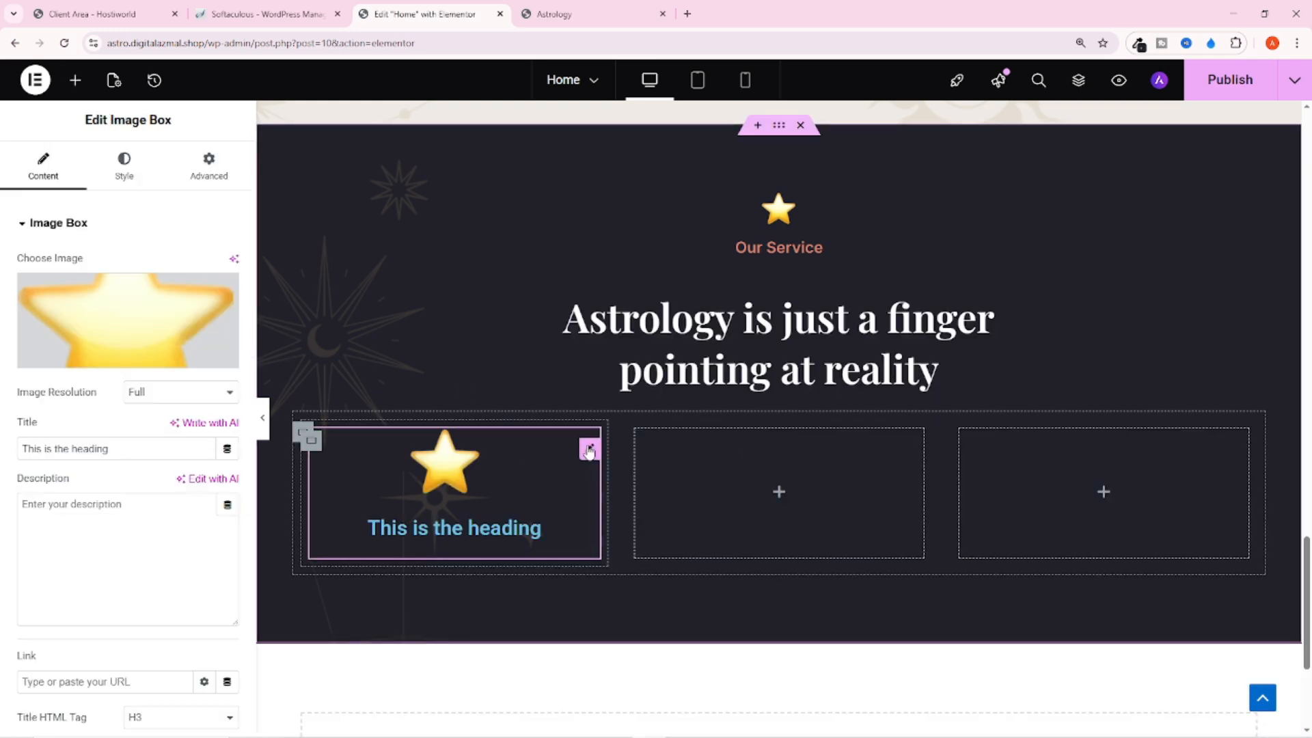
pyautogui.click(570, 15)
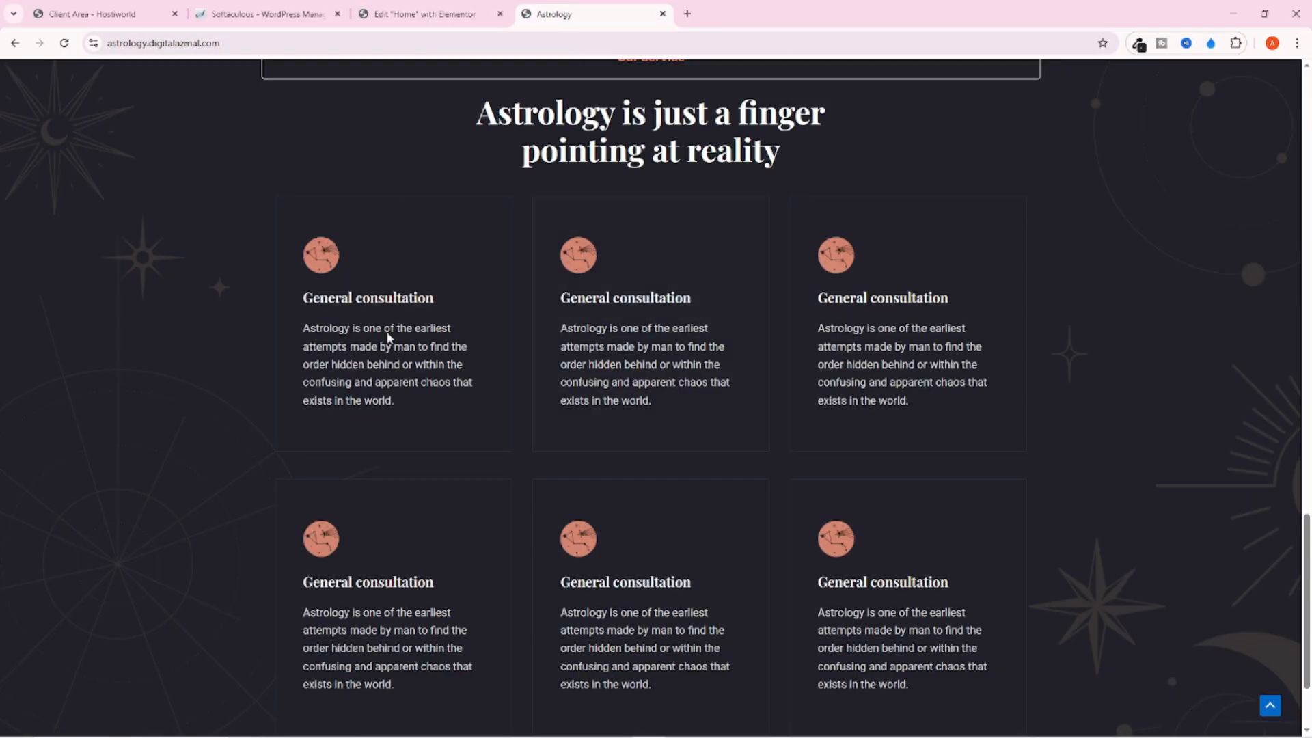
pyautogui.click(424, 14)
pyautogui.click(109, 318)
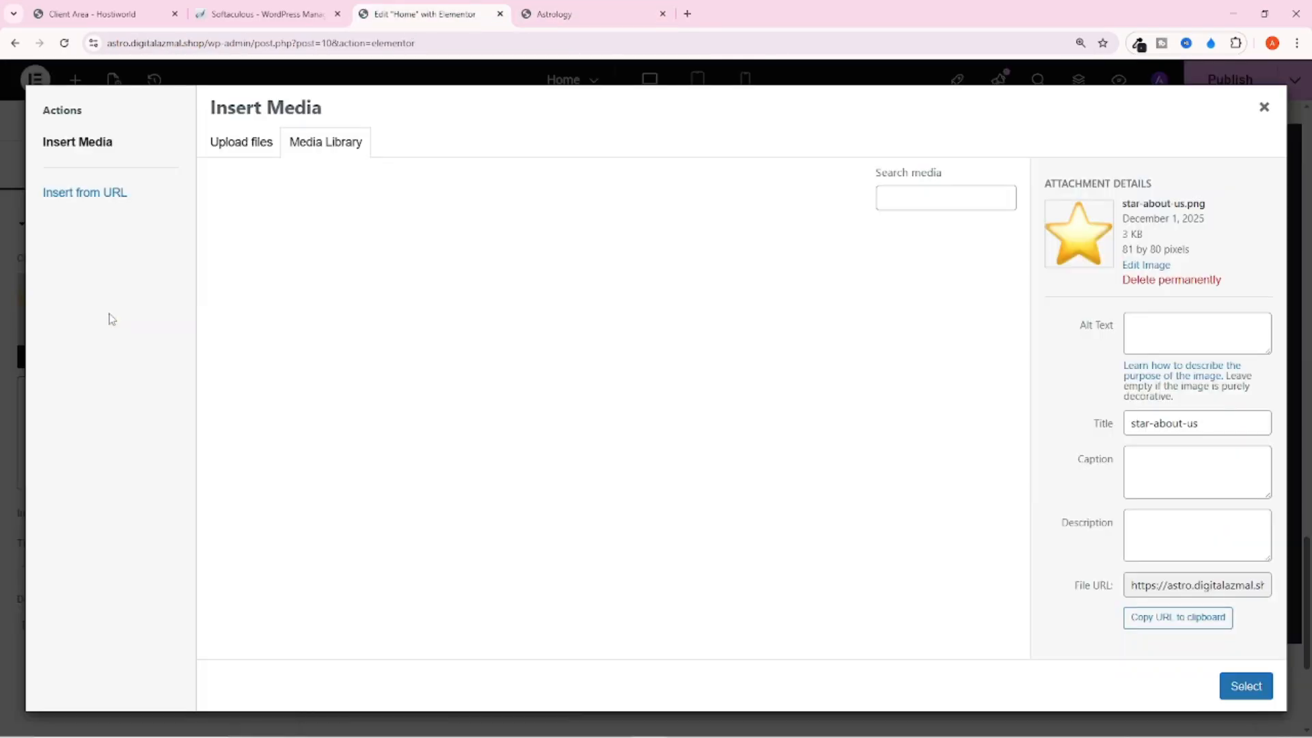
pyautogui.click(265, 147)
pyautogui.click(707, 410)
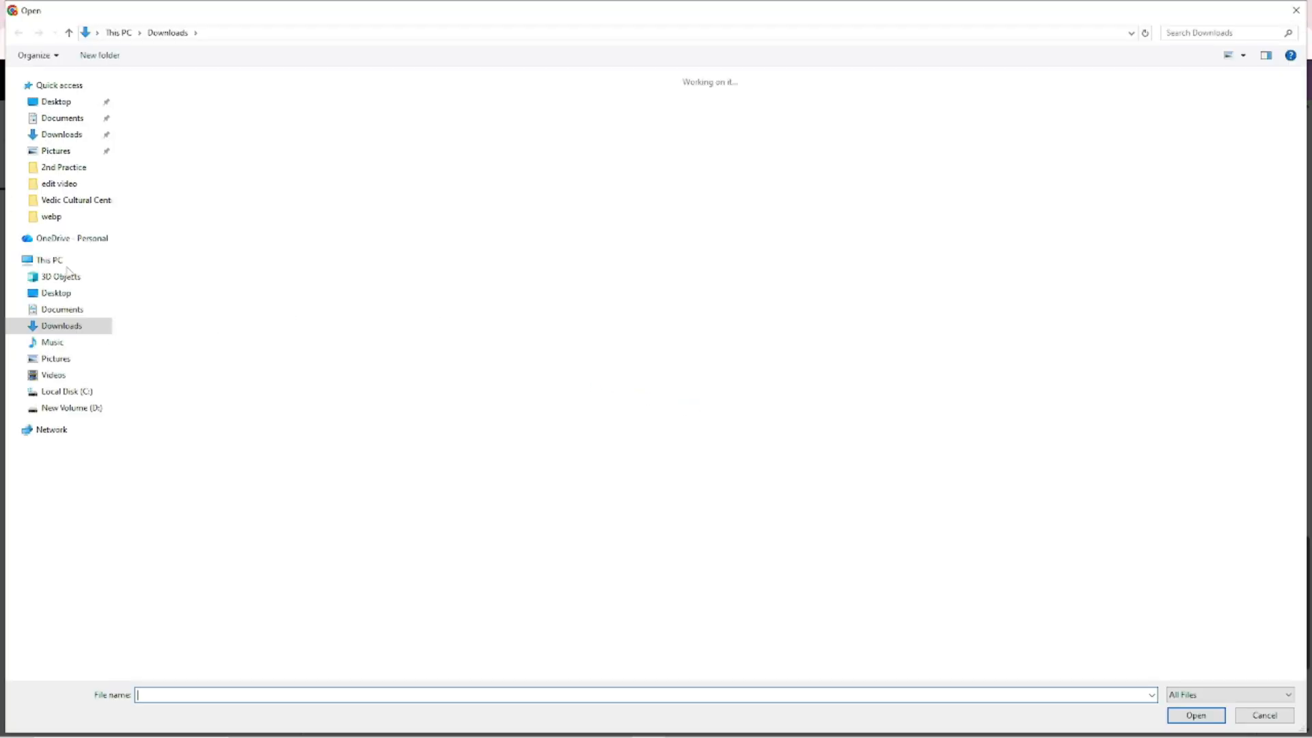
pyautogui.click(76, 408)
pyautogui.doubleClick(185, 109)
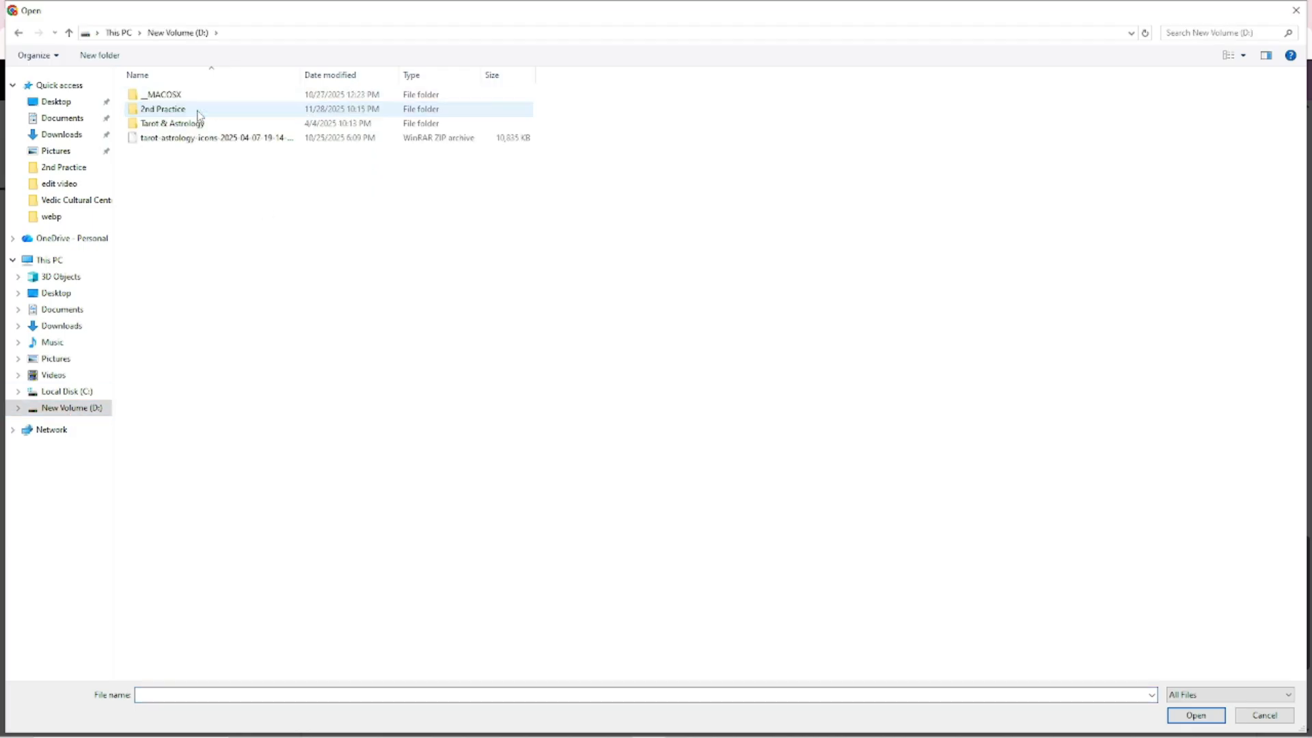
pyautogui.click(175, 112)
pyautogui.doubleClick(175, 111)
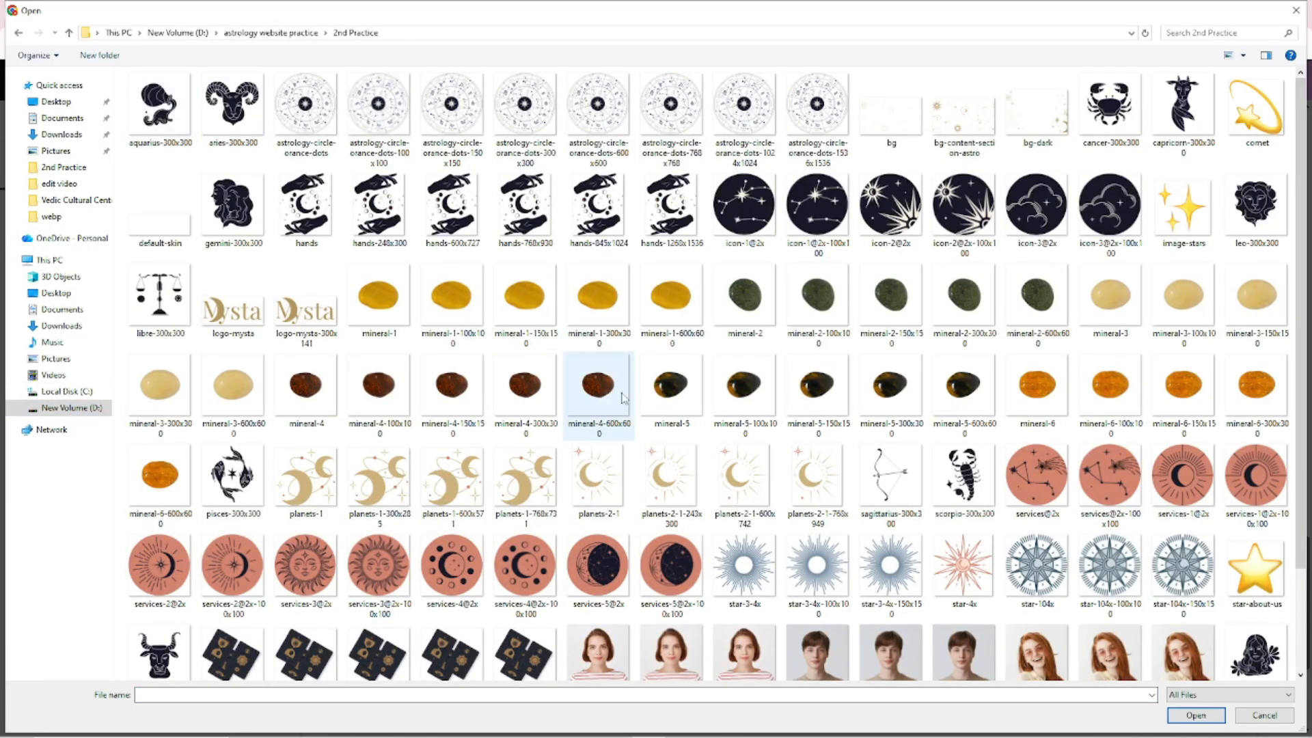
# Upload the six 100x100 services icons, services@2x through services-5@2x, and use services@2x-100x100 as the Image Box picture
pyautogui.click(1110, 482)
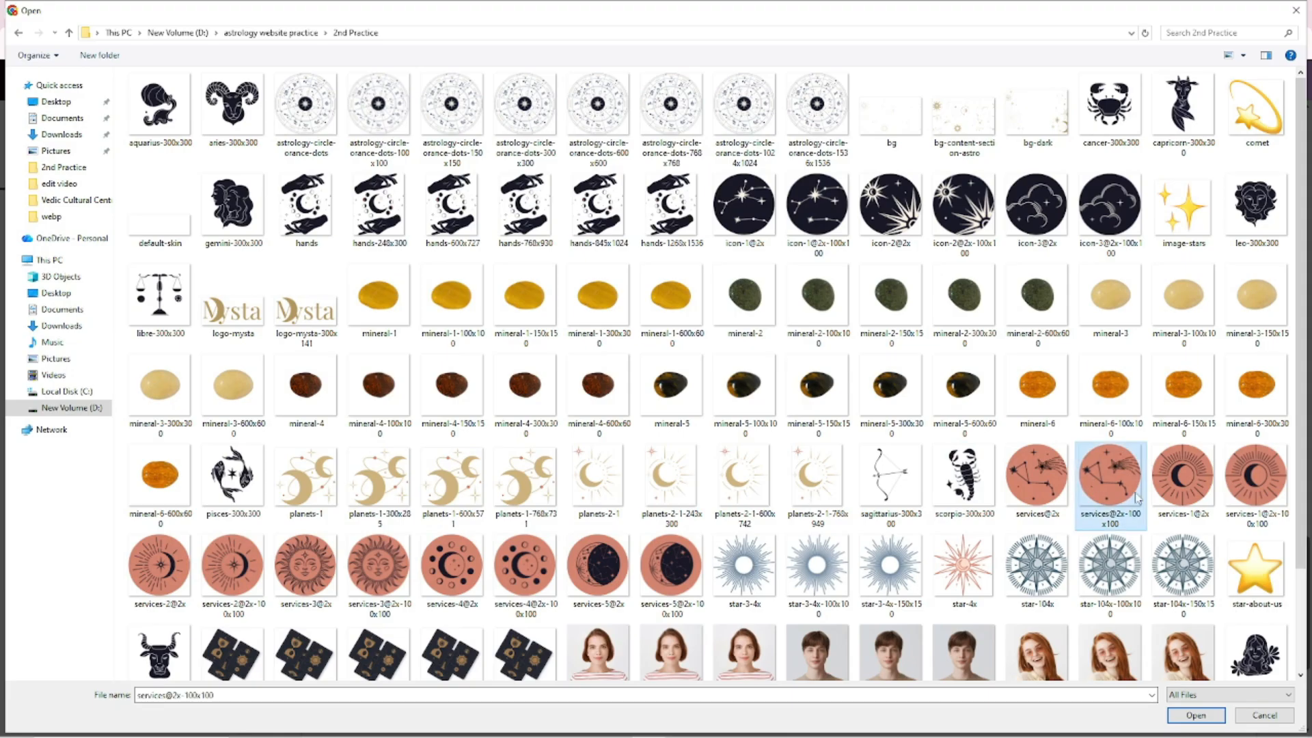
pyautogui.keyDown('ctrl'); pyautogui.click(1265, 496); pyautogui.keyUp('ctrl')
pyautogui.keyDown('ctrl'); pyautogui.click(236, 562); pyautogui.keyUp('ctrl')
pyautogui.keyDown('ctrl'); pyautogui.click(367, 569); pyautogui.keyUp('ctrl')
pyautogui.keyDown('ctrl'); pyautogui.click(524, 567); pyautogui.keyUp('ctrl')
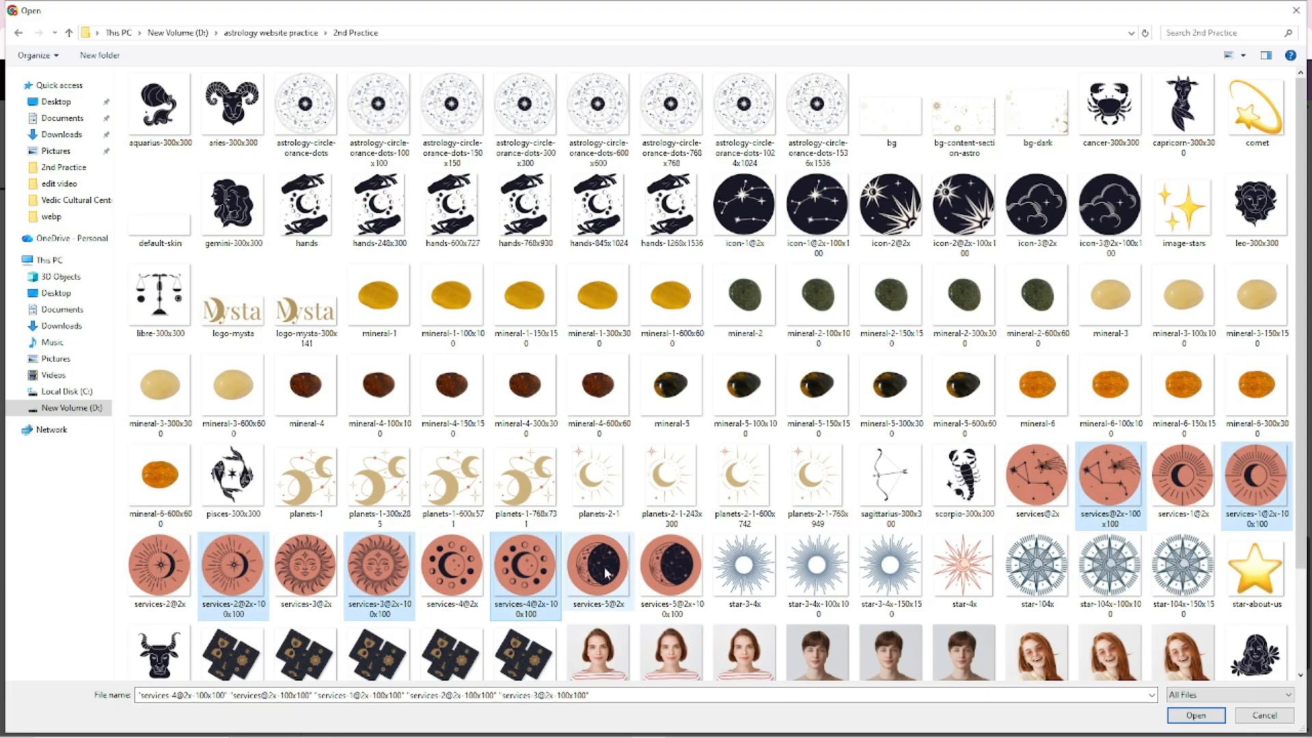
pyautogui.keyDown('ctrl'); pyautogui.click(677, 572); pyautogui.keyUp('ctrl')
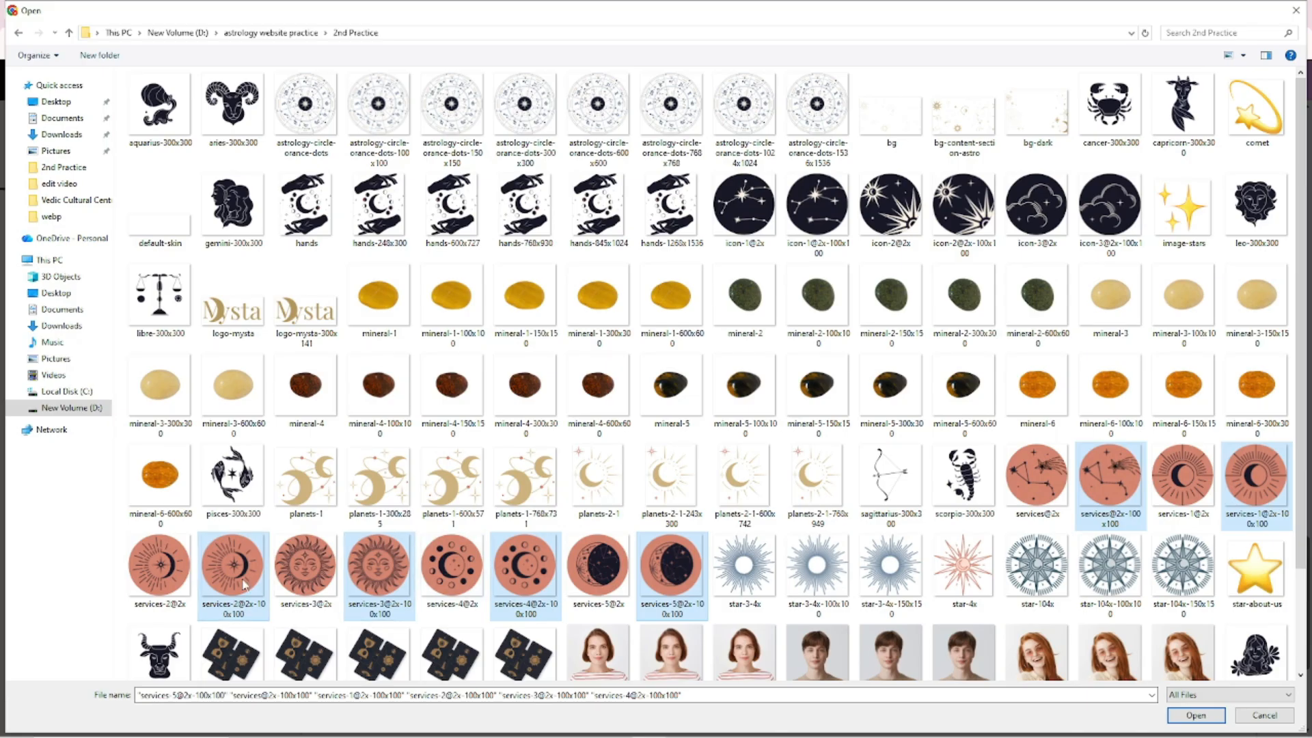
pyautogui.click(1189, 712)
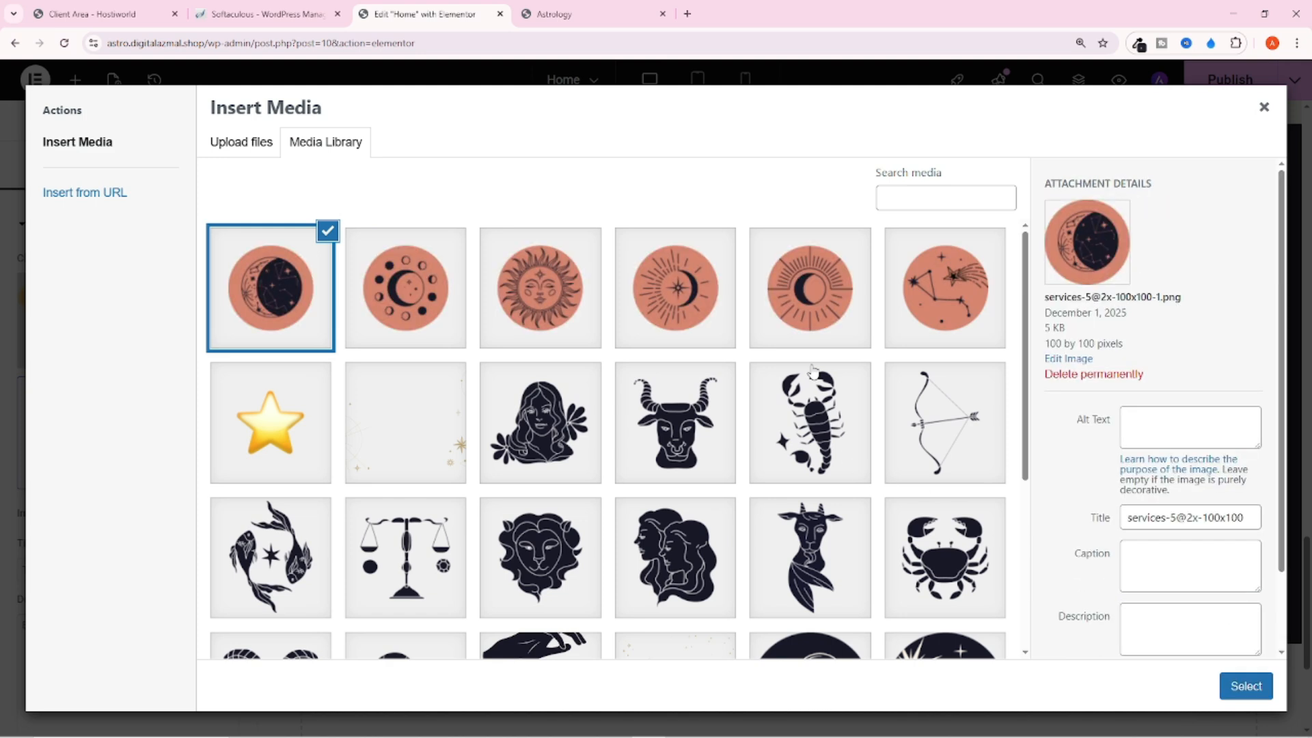
pyautogui.click(930, 334)
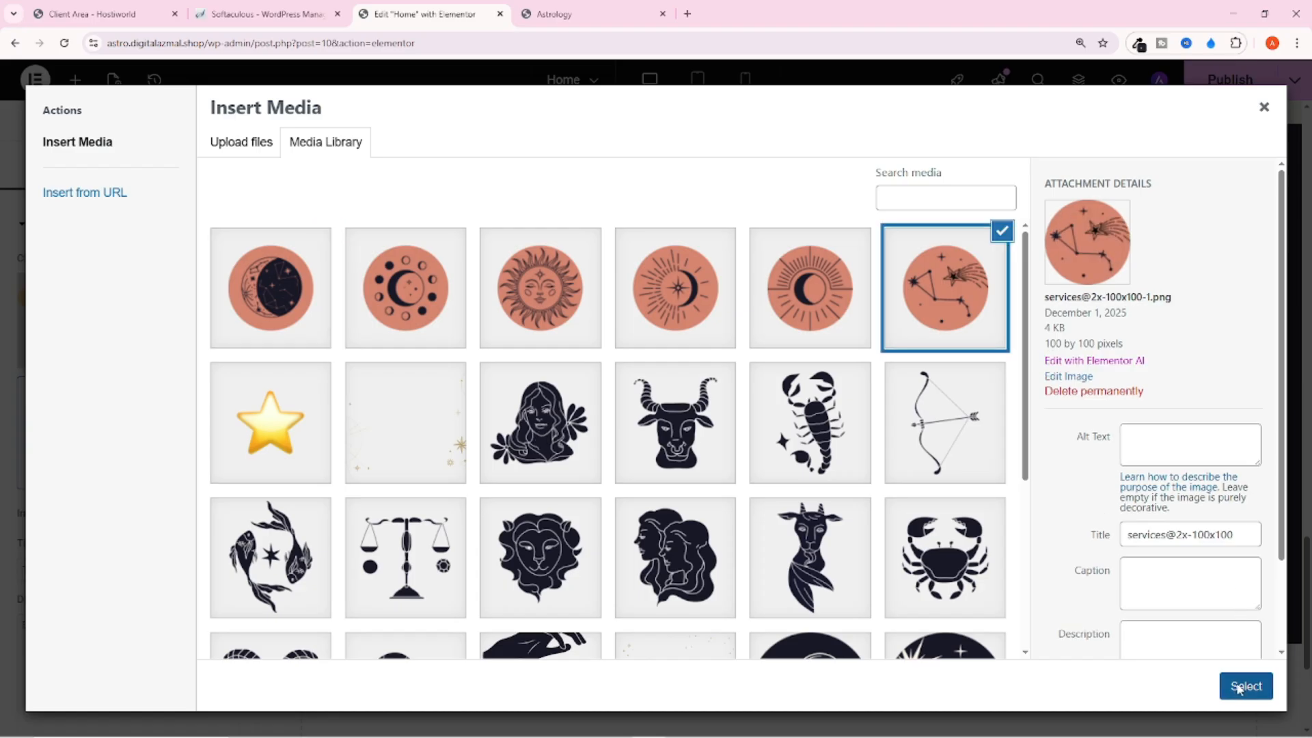
pyautogui.click(1244, 685)
# Copy the first service card's title from the reference page and set the Image Box title to "General consultation"
pyautogui.click(598, 14)
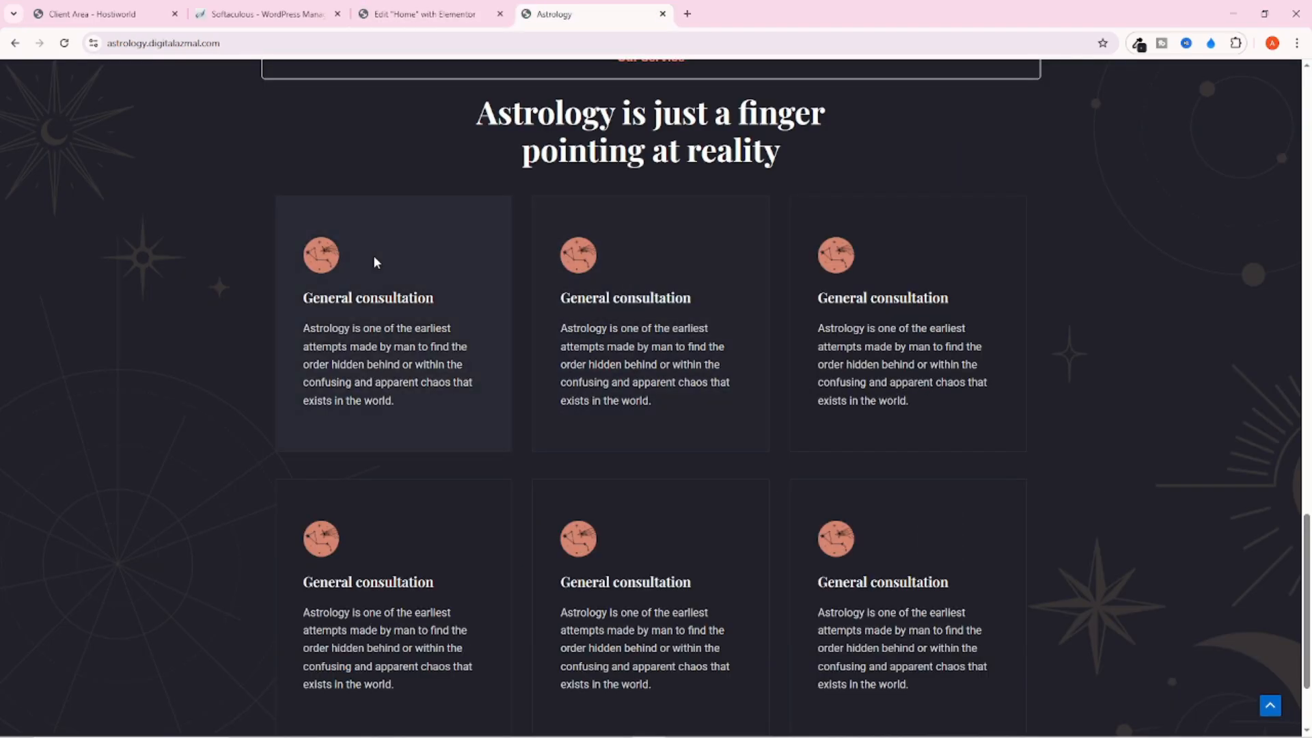
pyautogui.moveTo(296, 294)
pyautogui.mouseDown()
pyautogui.moveTo(457, 287)
pyautogui.moveTo(284, 304)
pyautogui.mouseUp()
pyautogui.hotkey('ctrl', 'c')
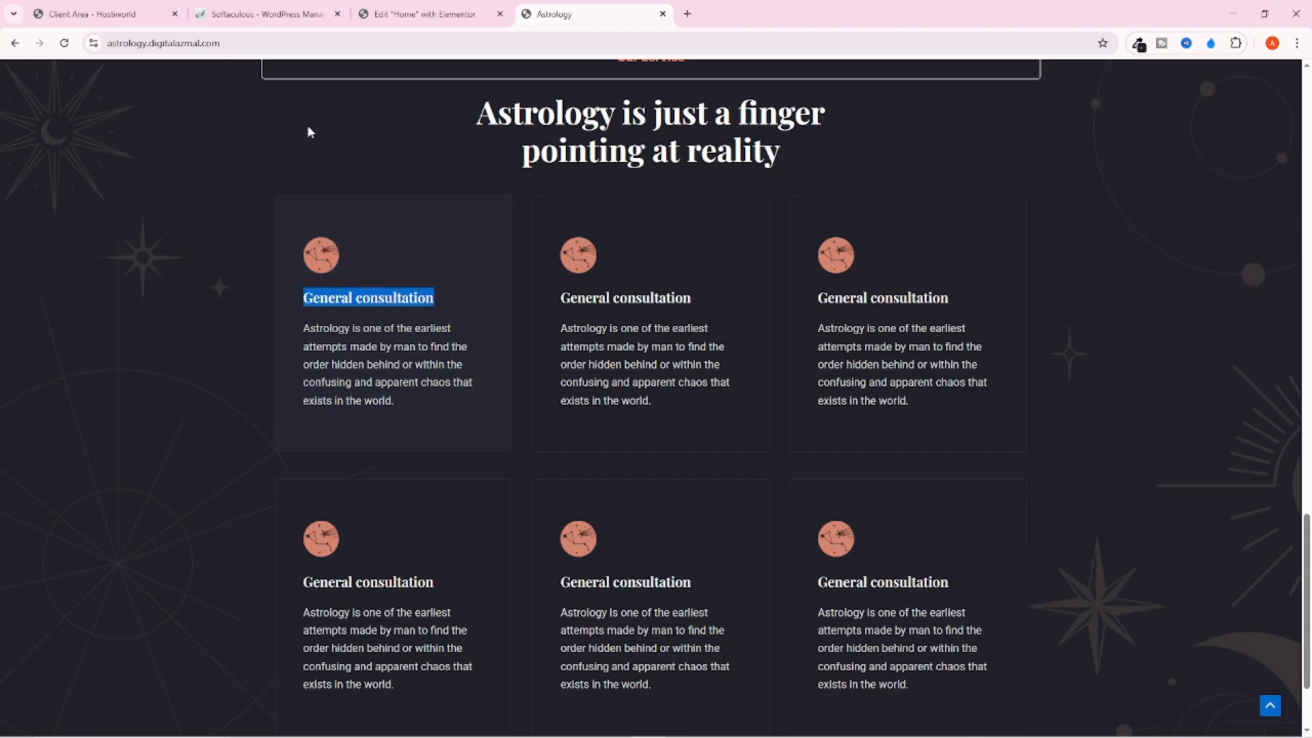
pyautogui.click(420, 13)
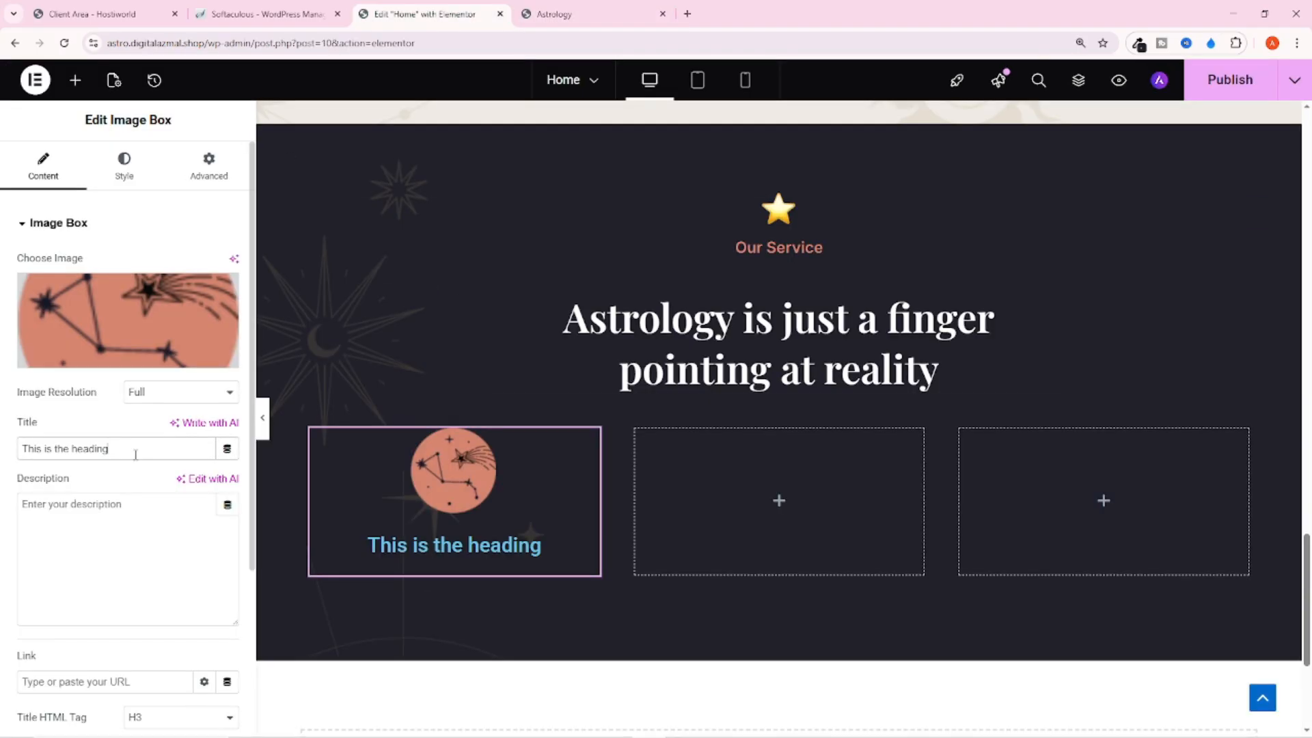
pyautogui.hotkey('ctrl', 'v')
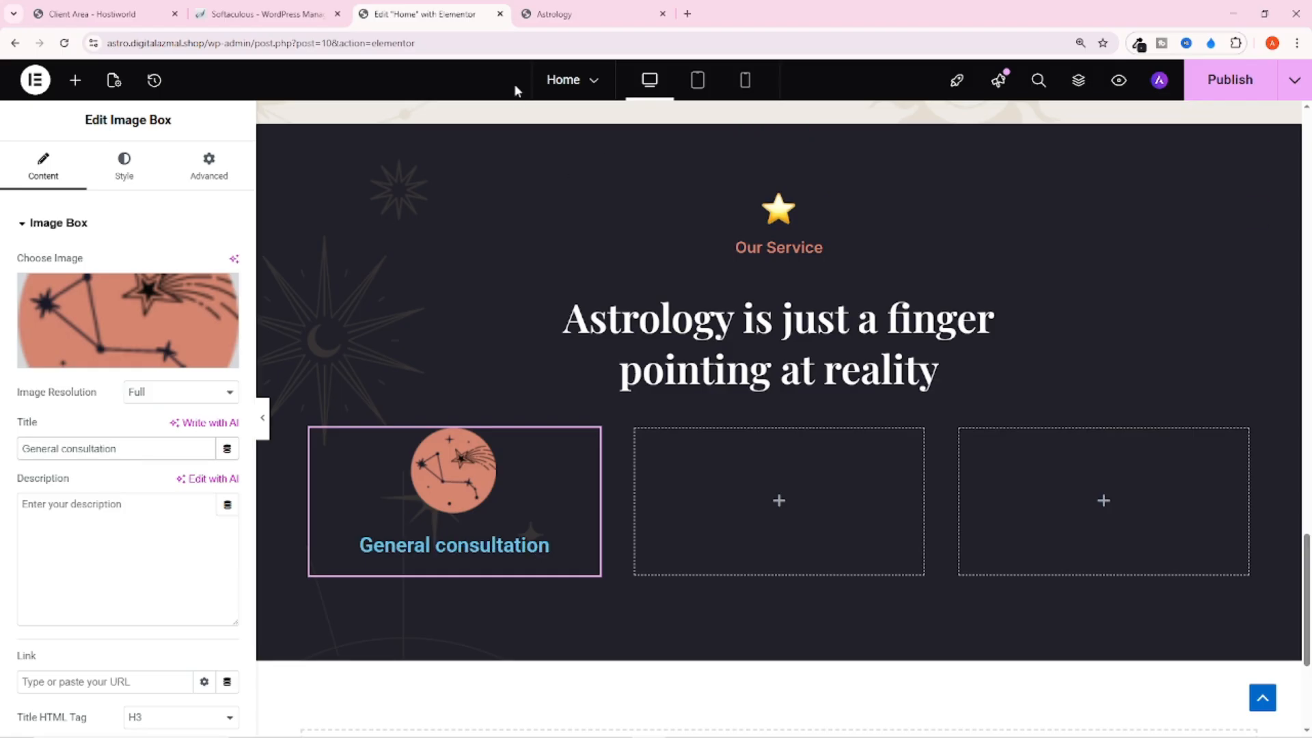
# Copy the first service card's paragraph, beginning "Astrology is one of the earliest attempts", from the reference page into the Image Box description
pyautogui.click(554, 14)
pyautogui.moveTo(397, 354); pyautogui.dragTo(297, 360)
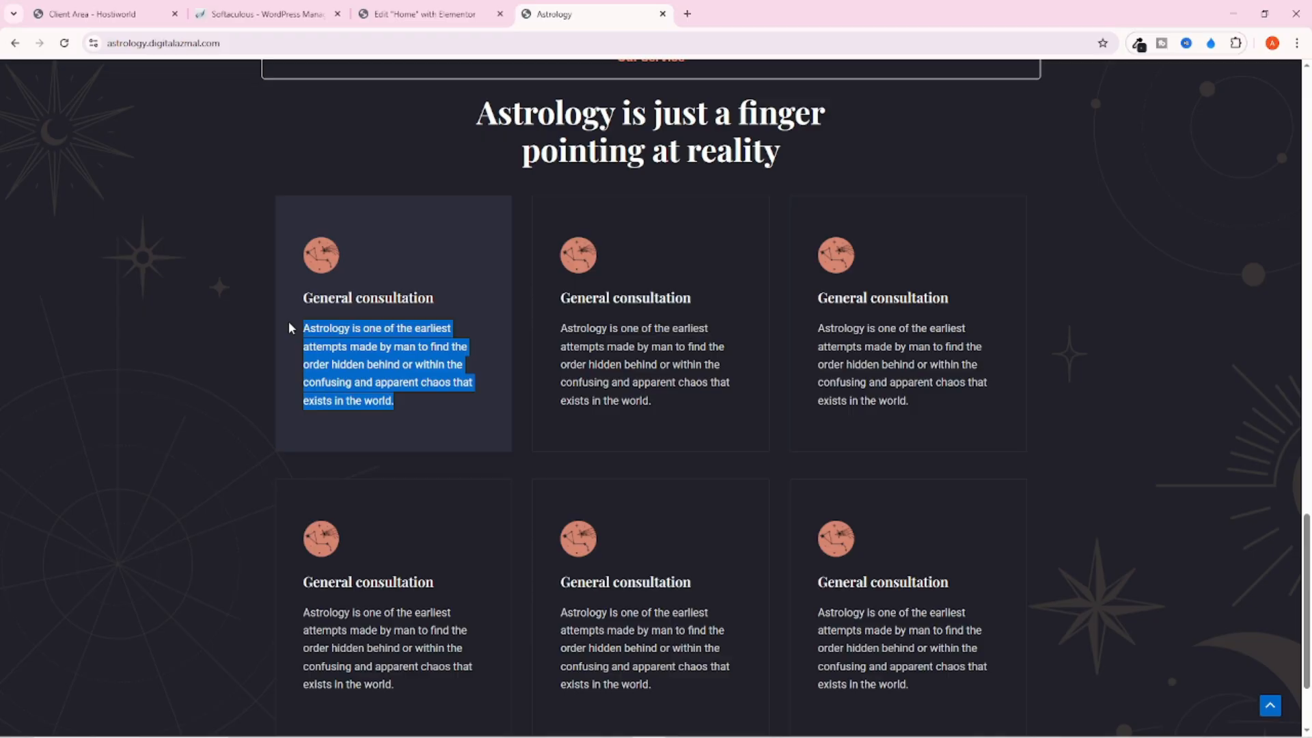
pyautogui.click(423, 13)
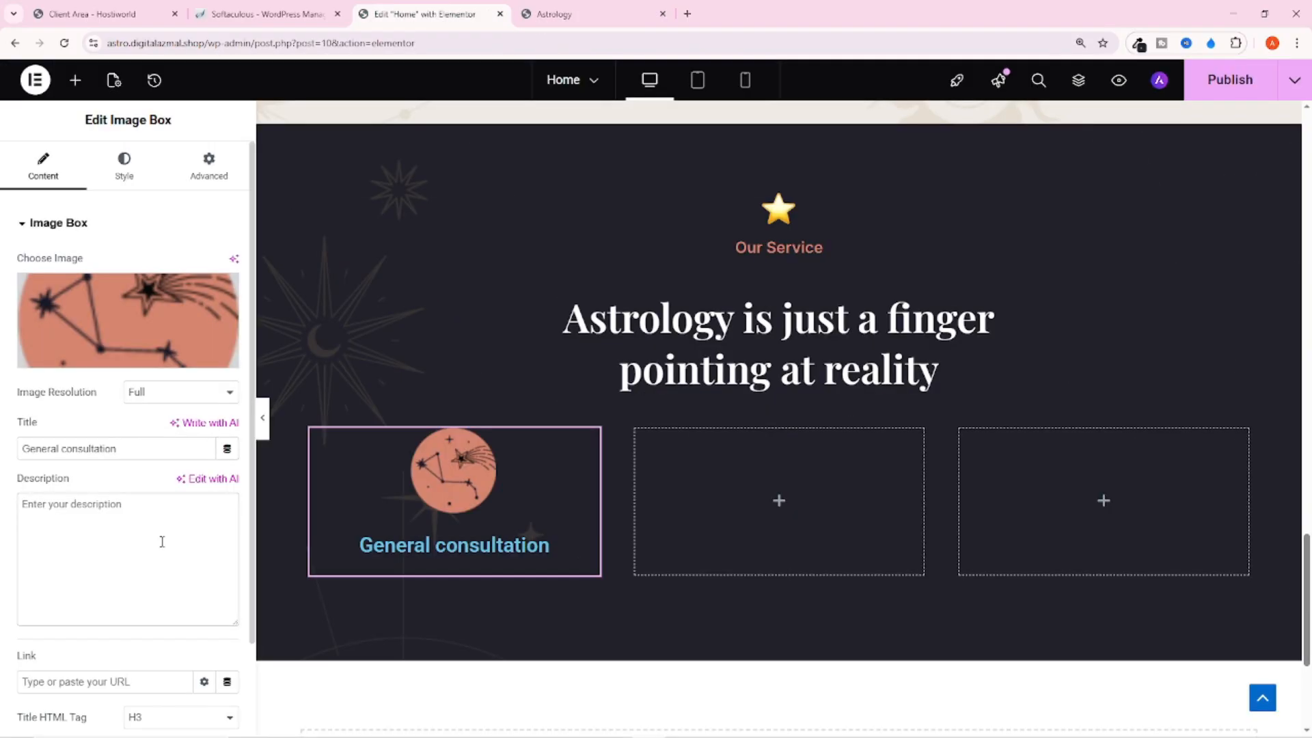
pyautogui.write('Astrology is one of the earliest attempts made by man to find the order hidden behind or within the confusing and apparent chaos that exists in the world.')
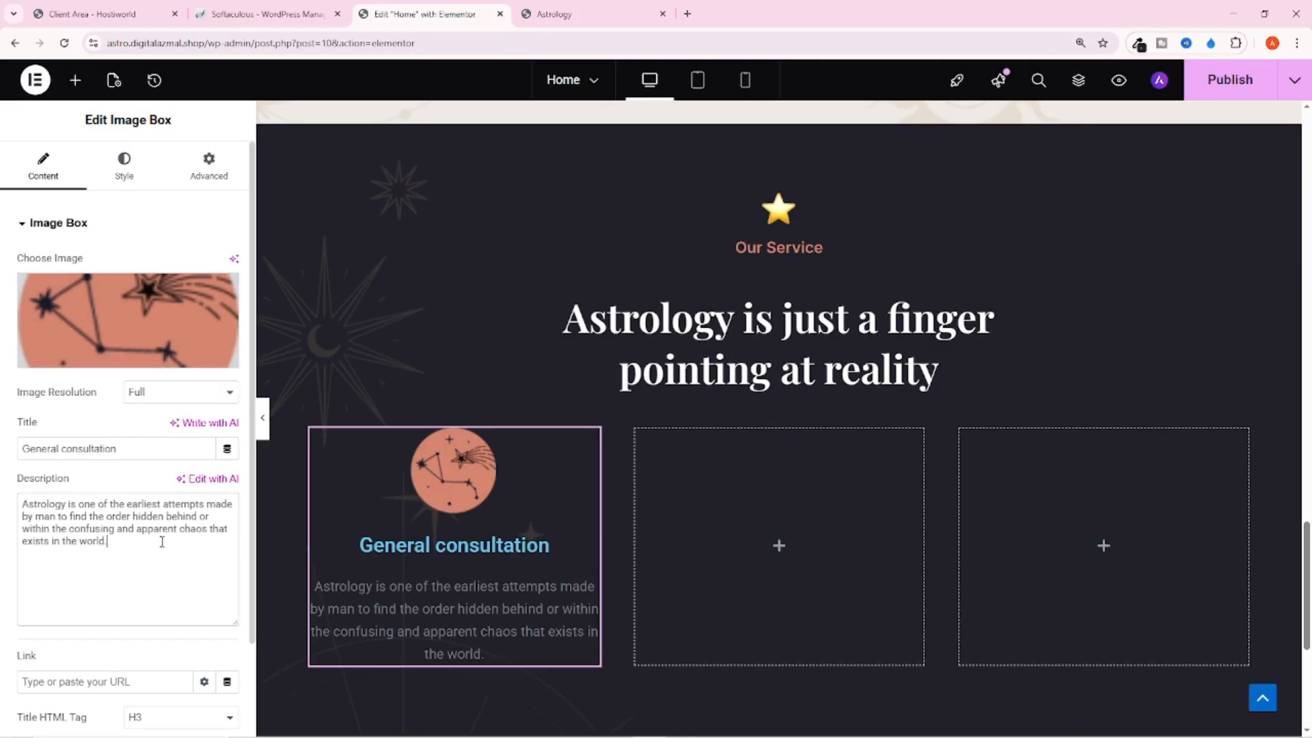
# Try the Left image position on the first column's Image Box, restore Top, and set its alignment to left
pyautogui.scroll(-1, 501, 481)
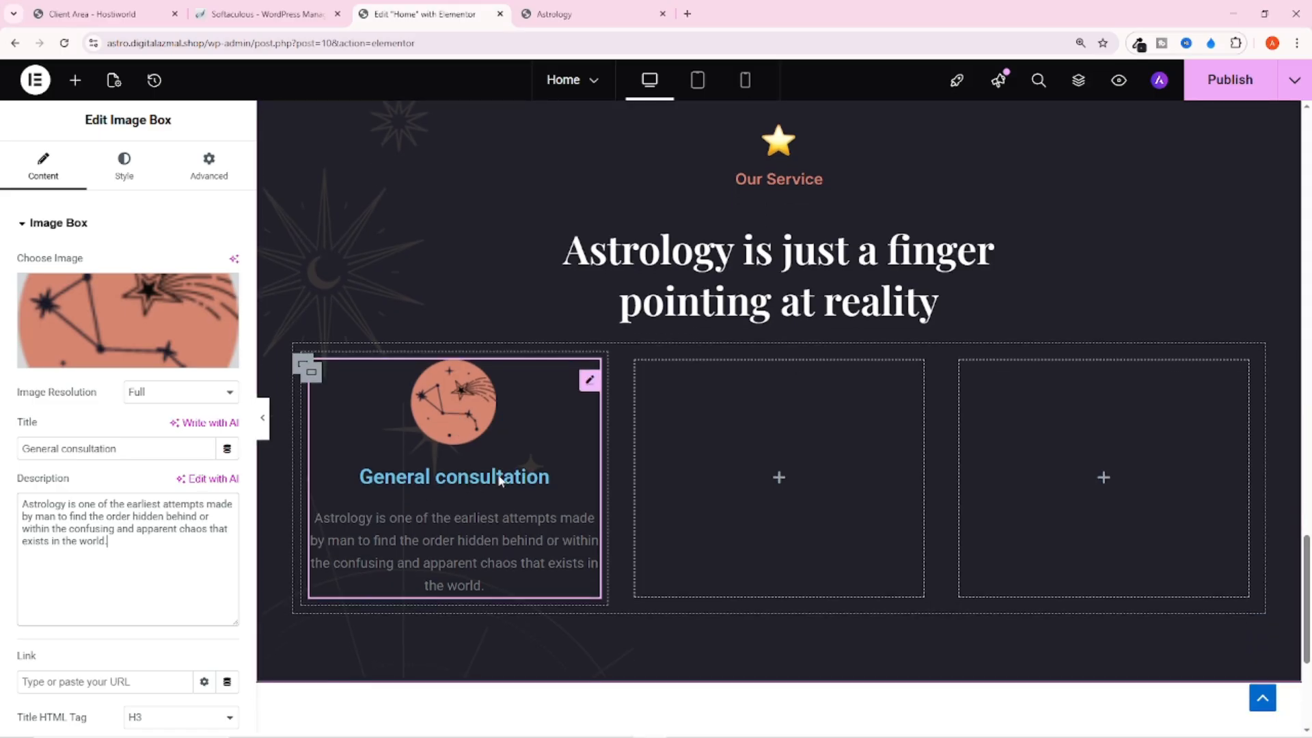
pyautogui.click(124, 166)
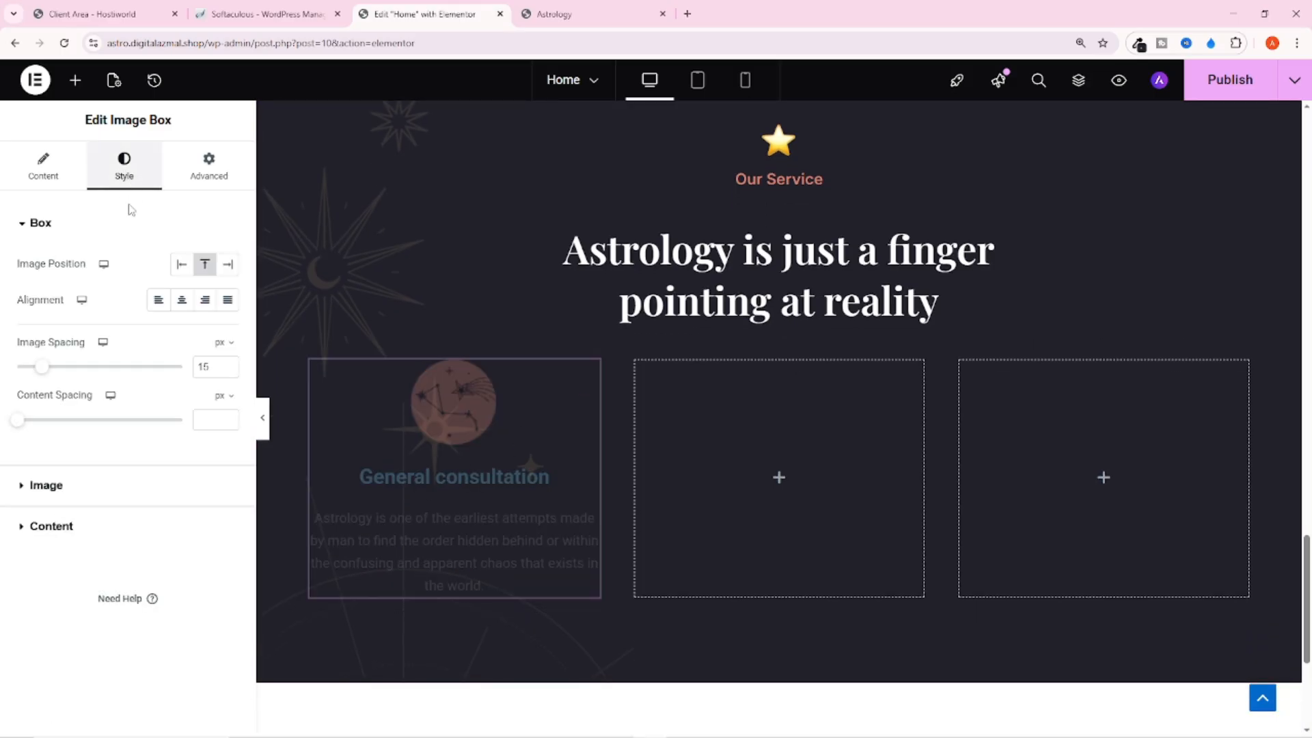
pyautogui.click(182, 266)
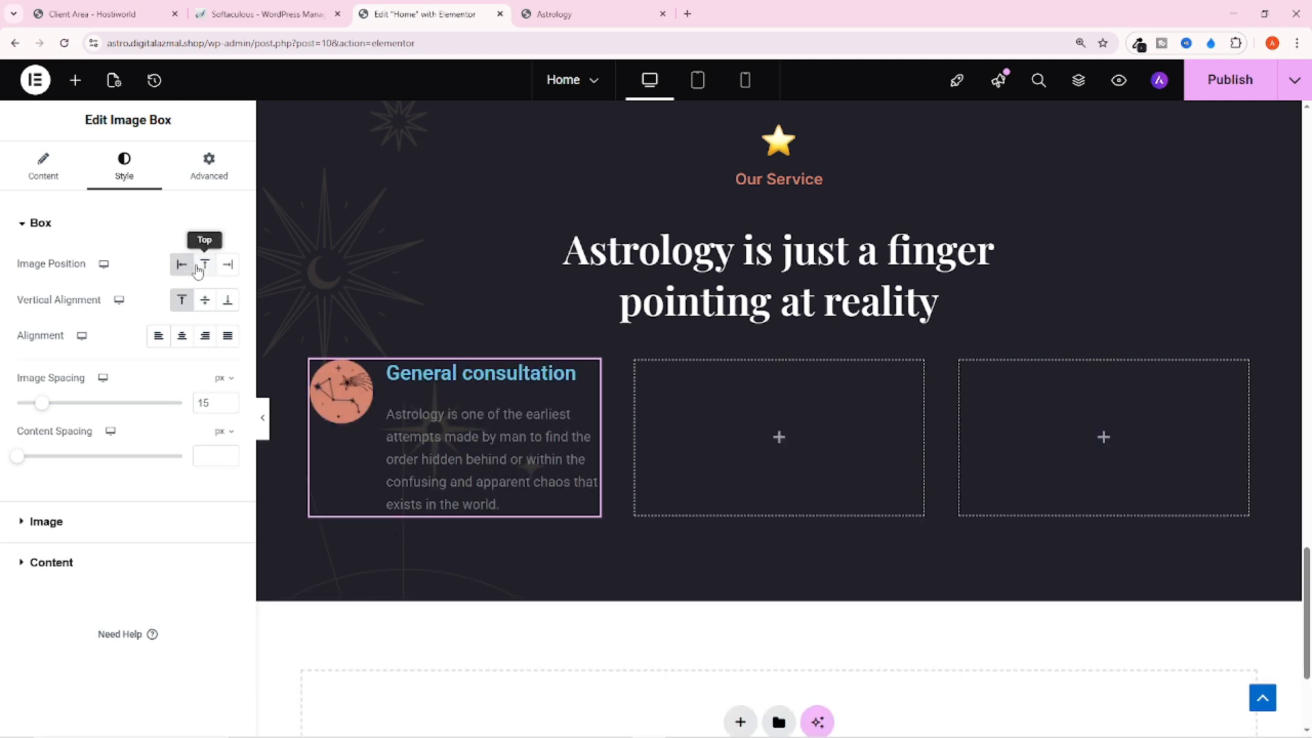
pyautogui.click(205, 265)
pyautogui.moveTo(9, 305); pyautogui.dragTo(68, 305)
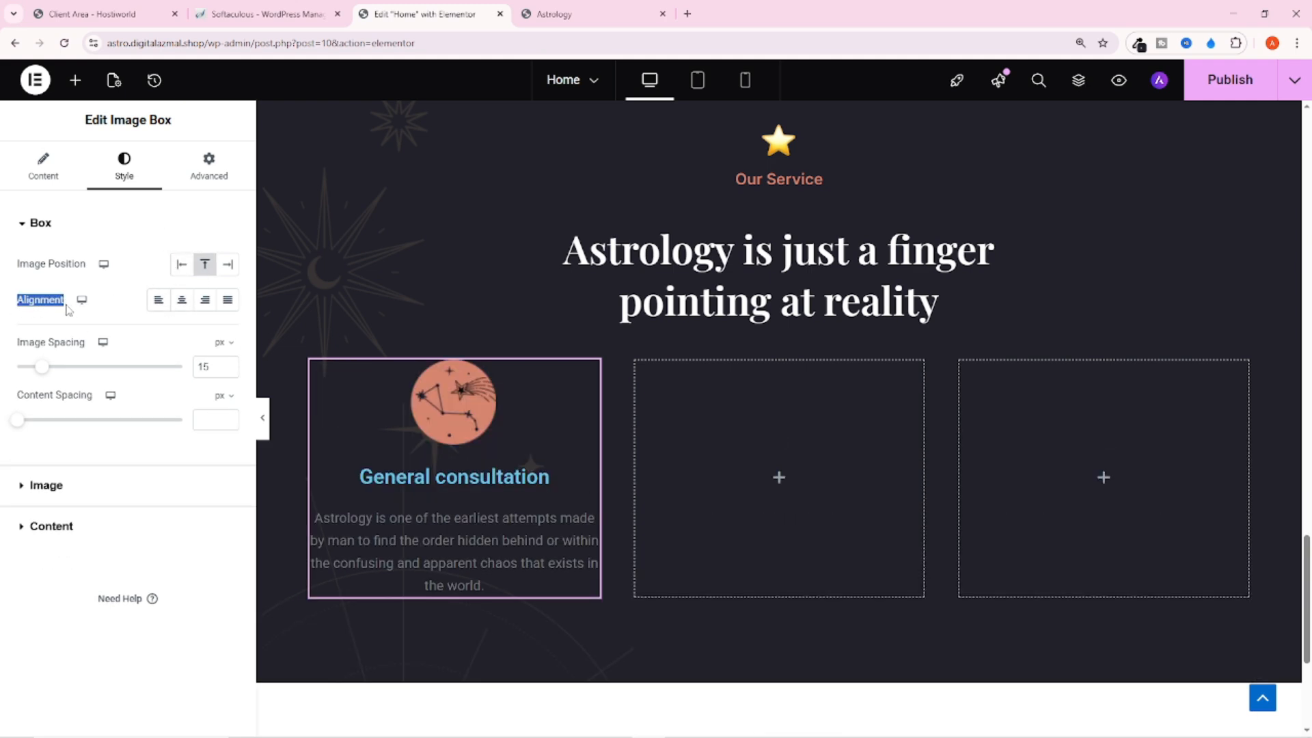
pyautogui.click(158, 299)
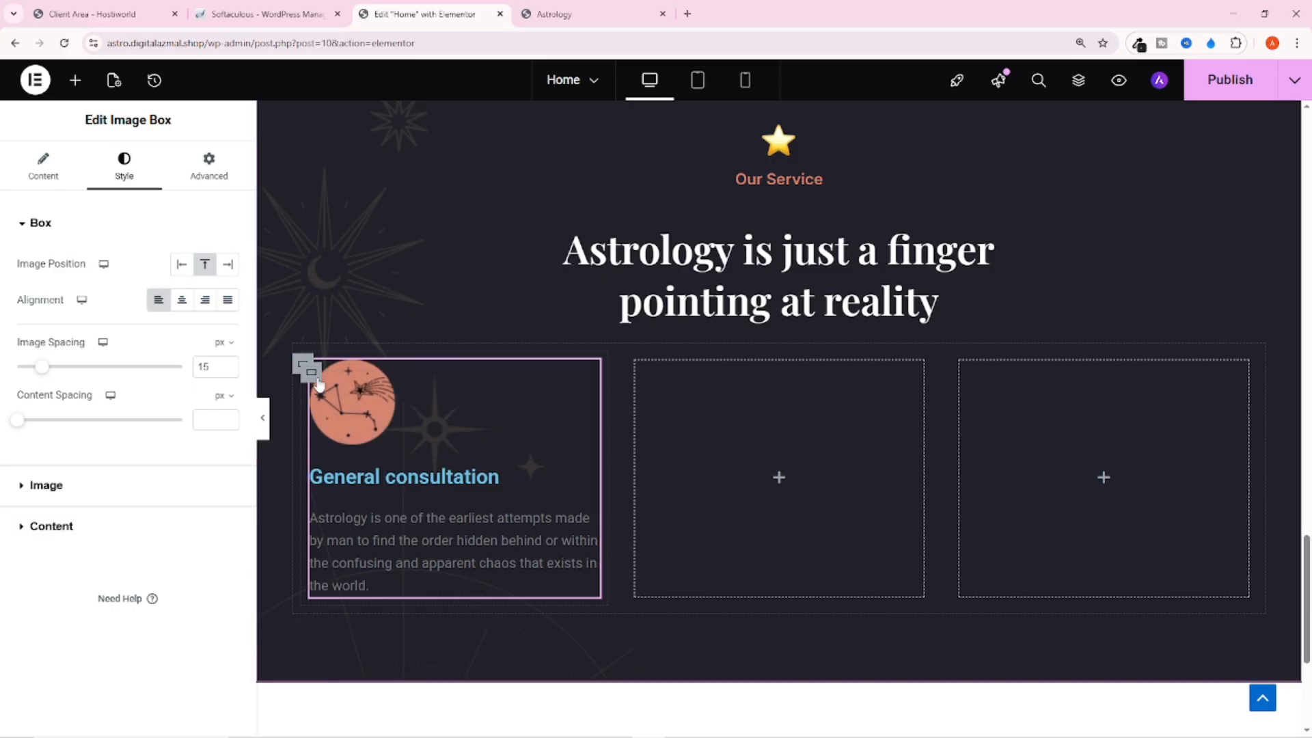
# Set the first service card's image width to 20% and its title color to #FFFFFF
pyautogui.click(51, 487)
pyautogui.moveTo(65, 330); pyautogui.dragTo(48, 330)
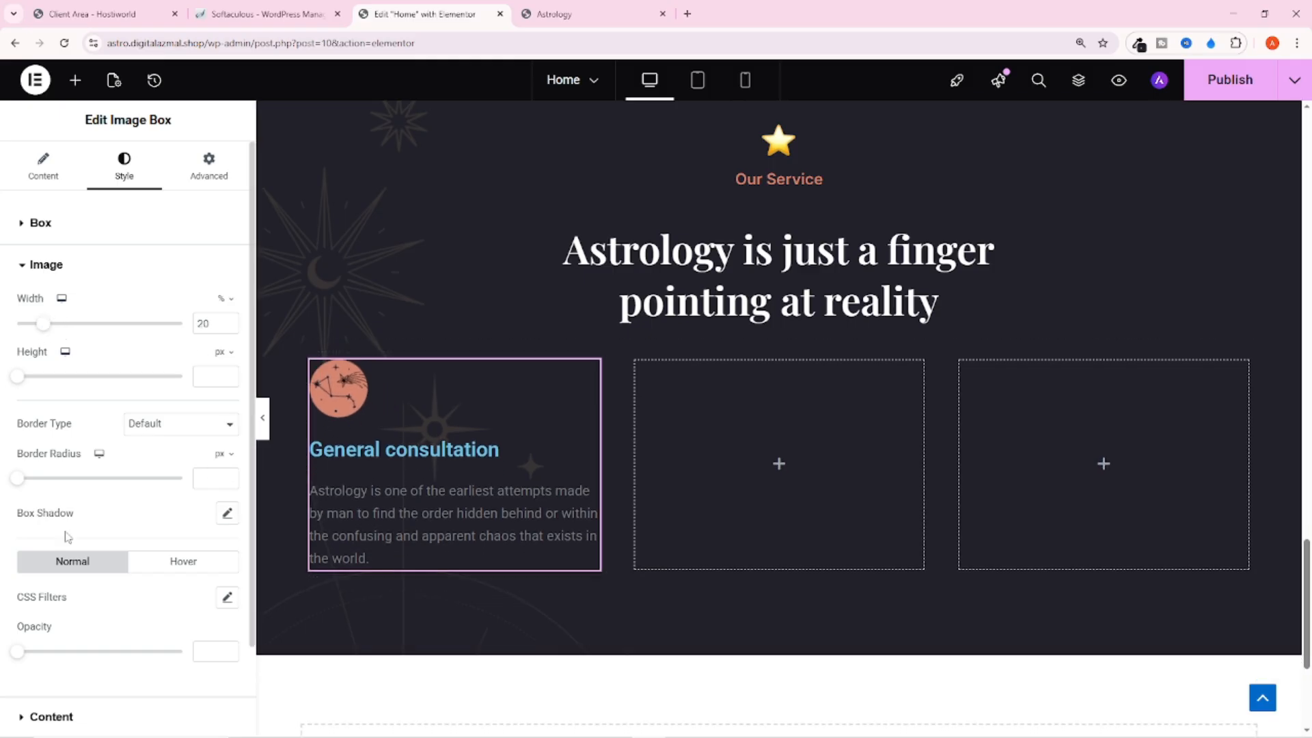
pyautogui.scroll(-2, 74, 537)
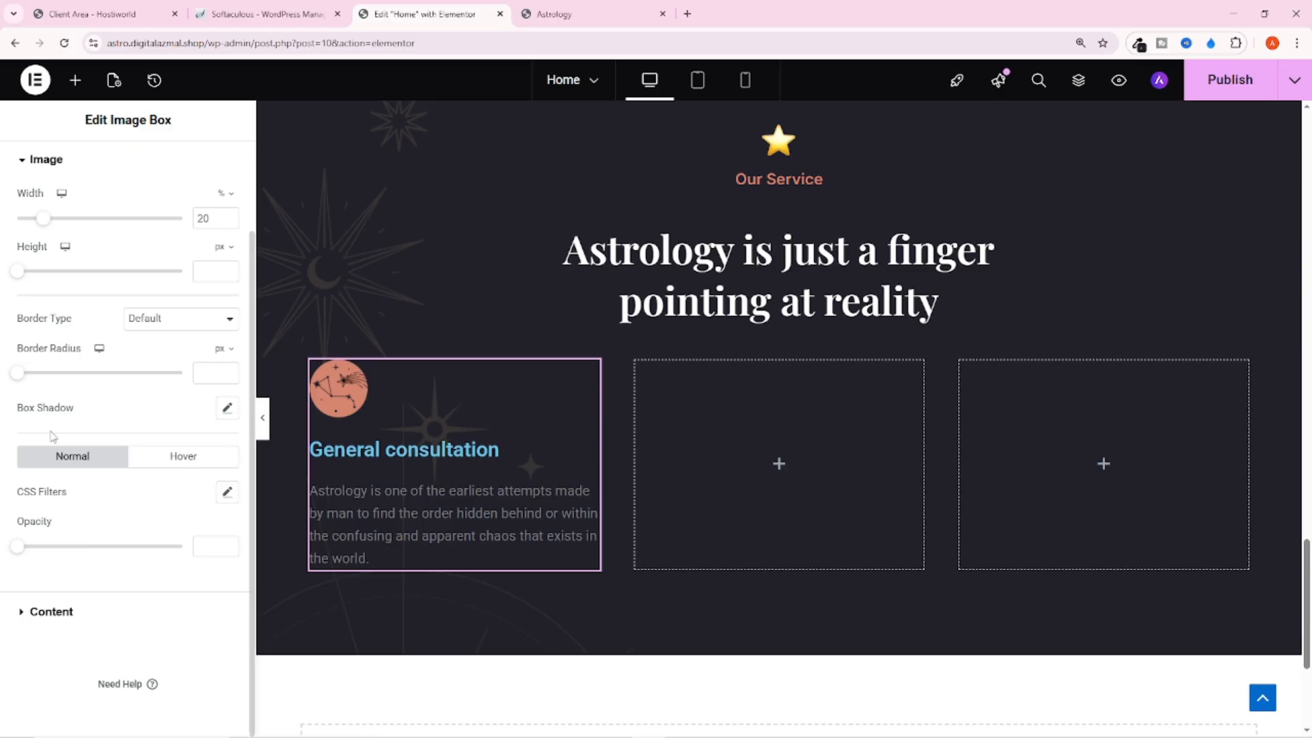
pyautogui.click(52, 611)
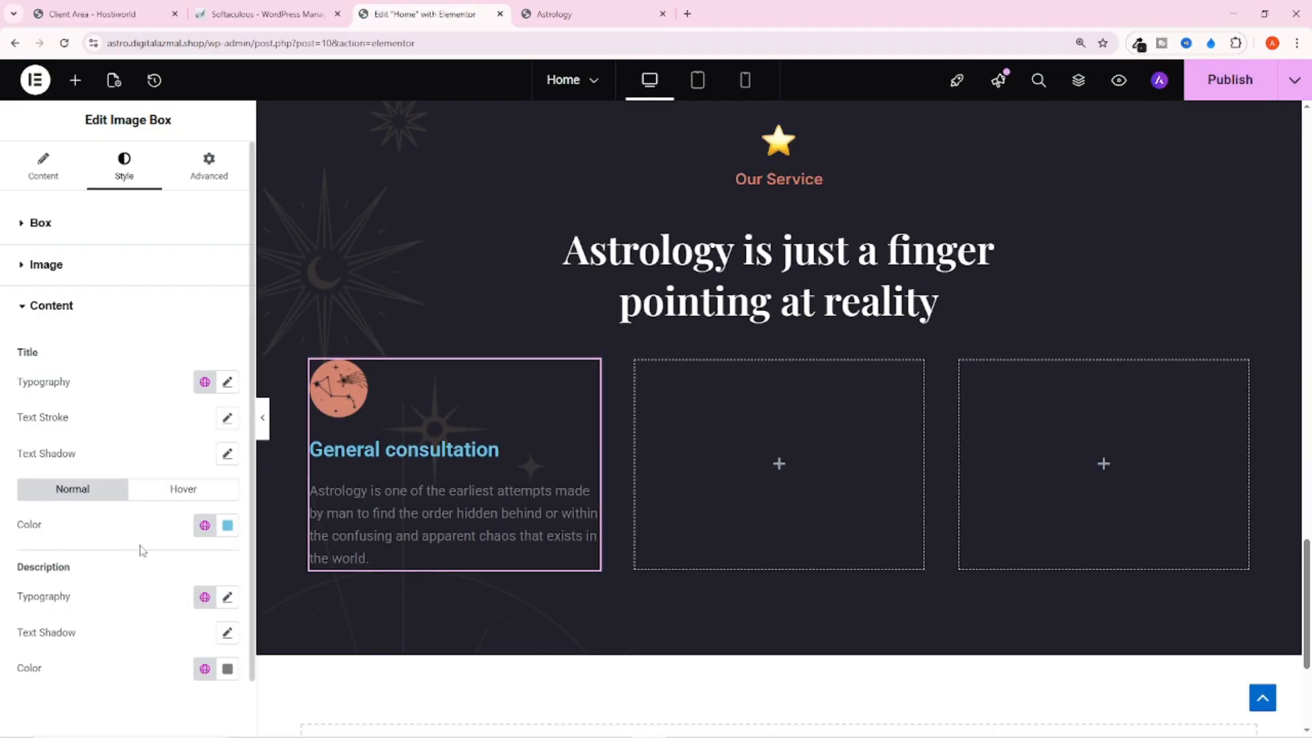
pyautogui.click(228, 524)
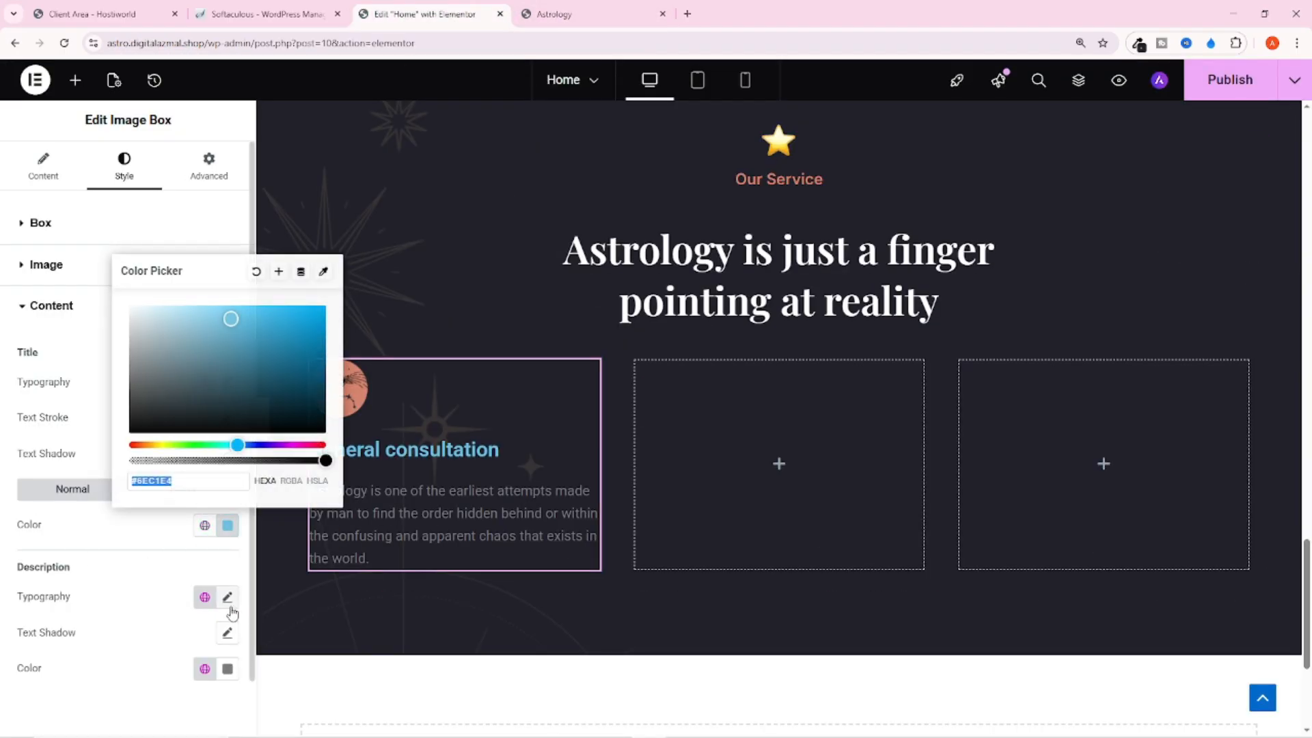
pyautogui.write('#FFFFFF')
pyautogui.click(80, 303)
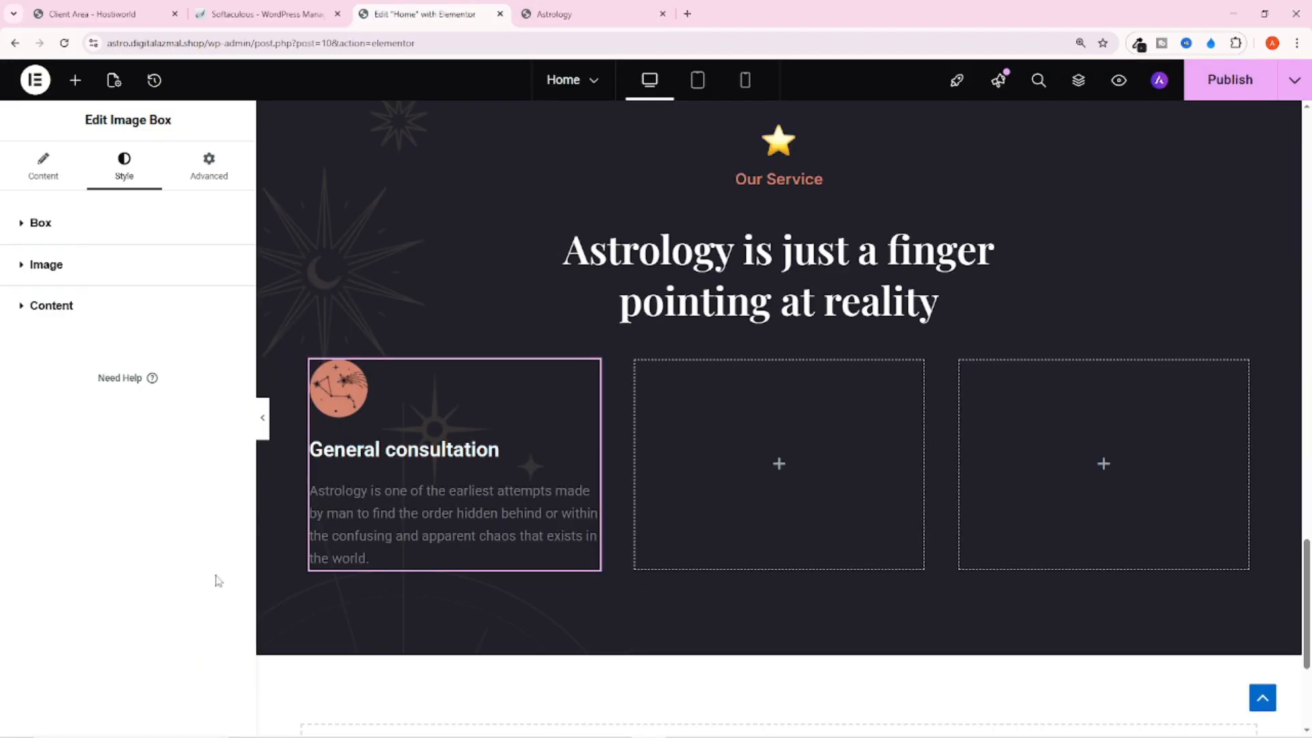
# Check the browser extensions on the reference page, and search Google in a new tab for "whatfont extension"
pyautogui.click(545, 20)
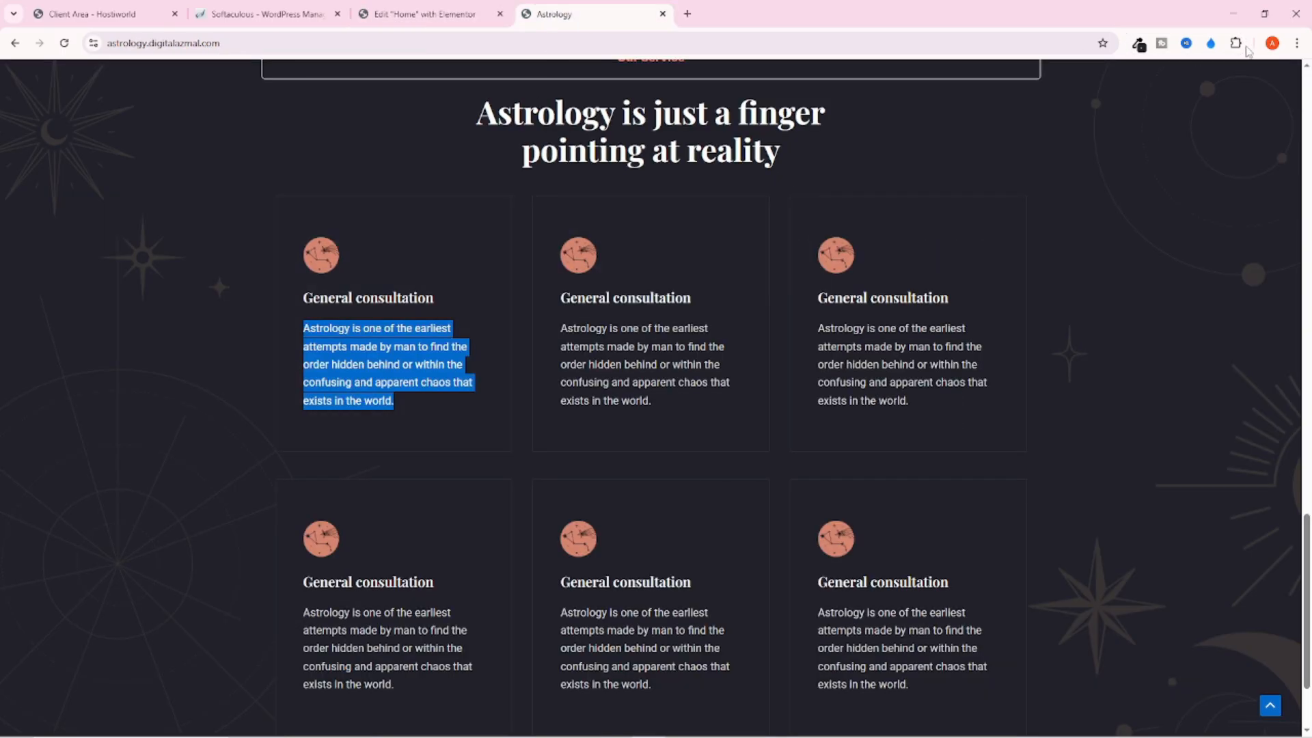
pyautogui.click(1237, 43)
pyautogui.click(1235, 44)
pyautogui.click(688, 15)
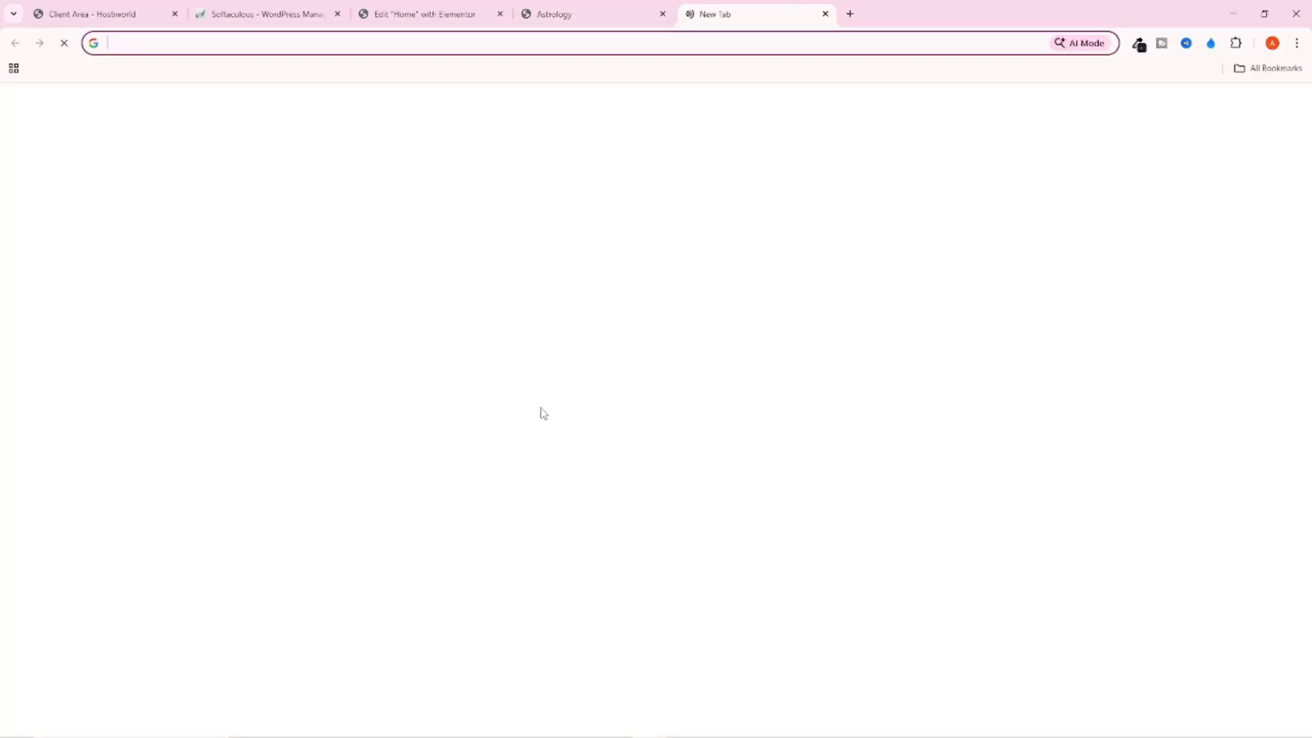
pyautogui.click(517, 276)
pyautogui.write('wha')
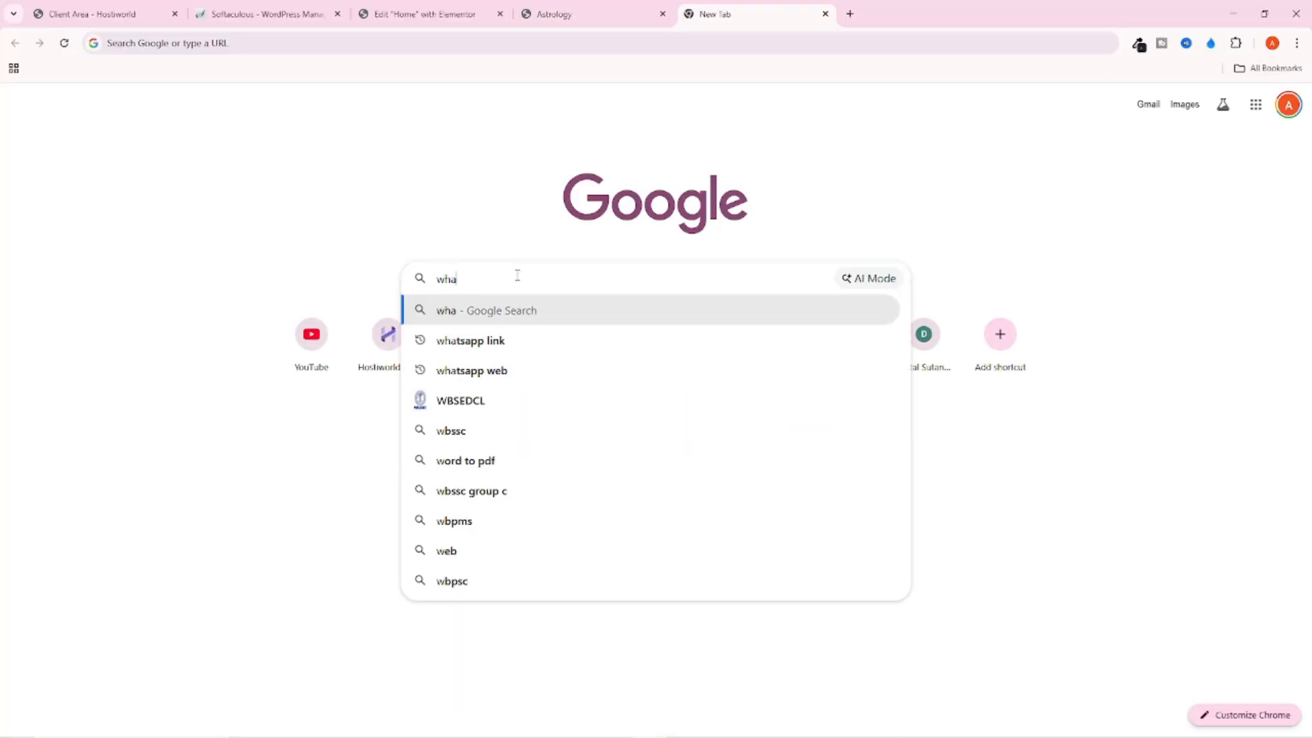
pyautogui.write('tfont')
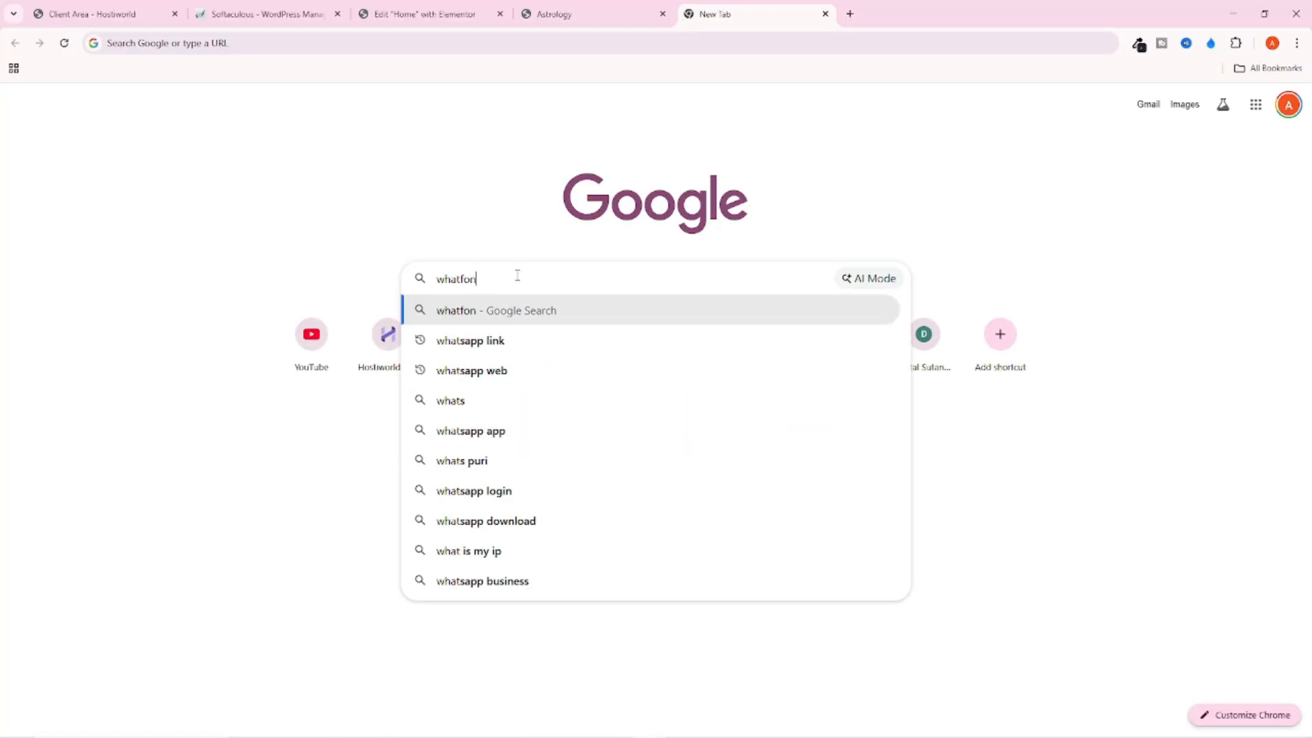
pyautogui.click(506, 332)
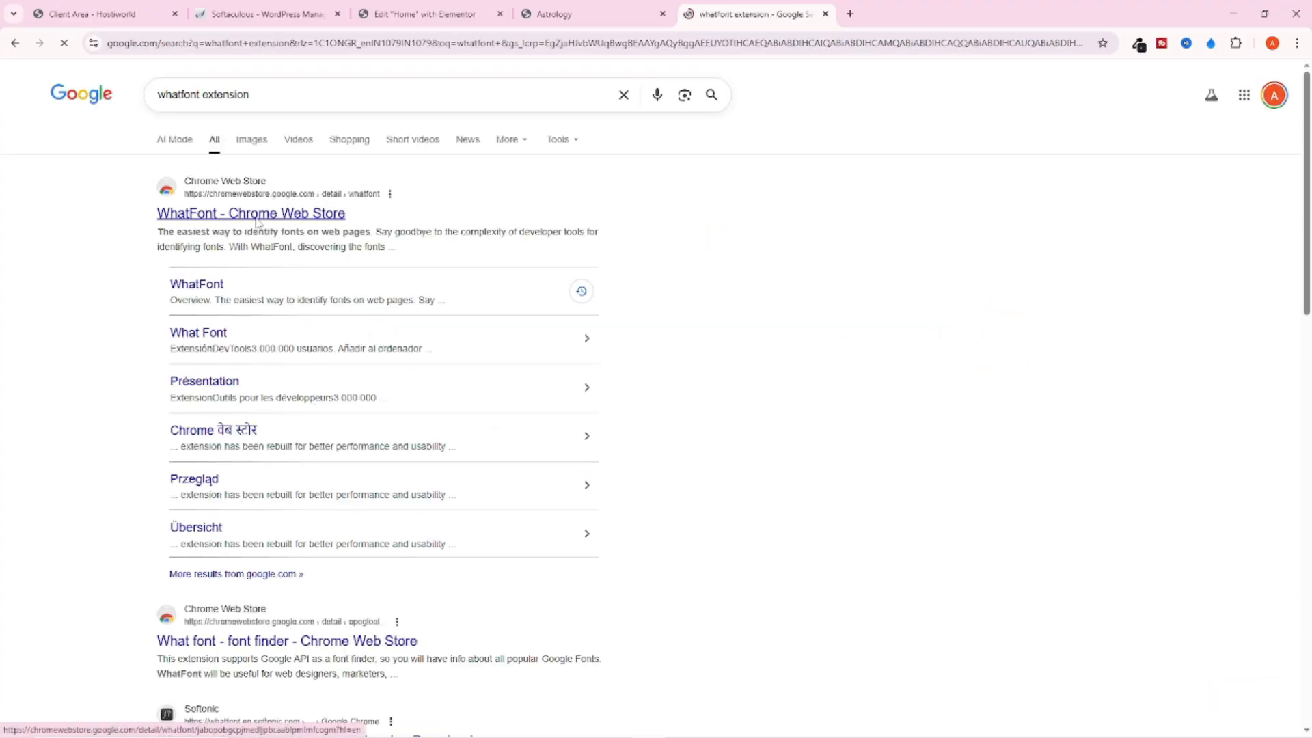
# Add the WhatFont extension to Chrome from its Chrome Web Store page
pyautogui.click(257, 215)
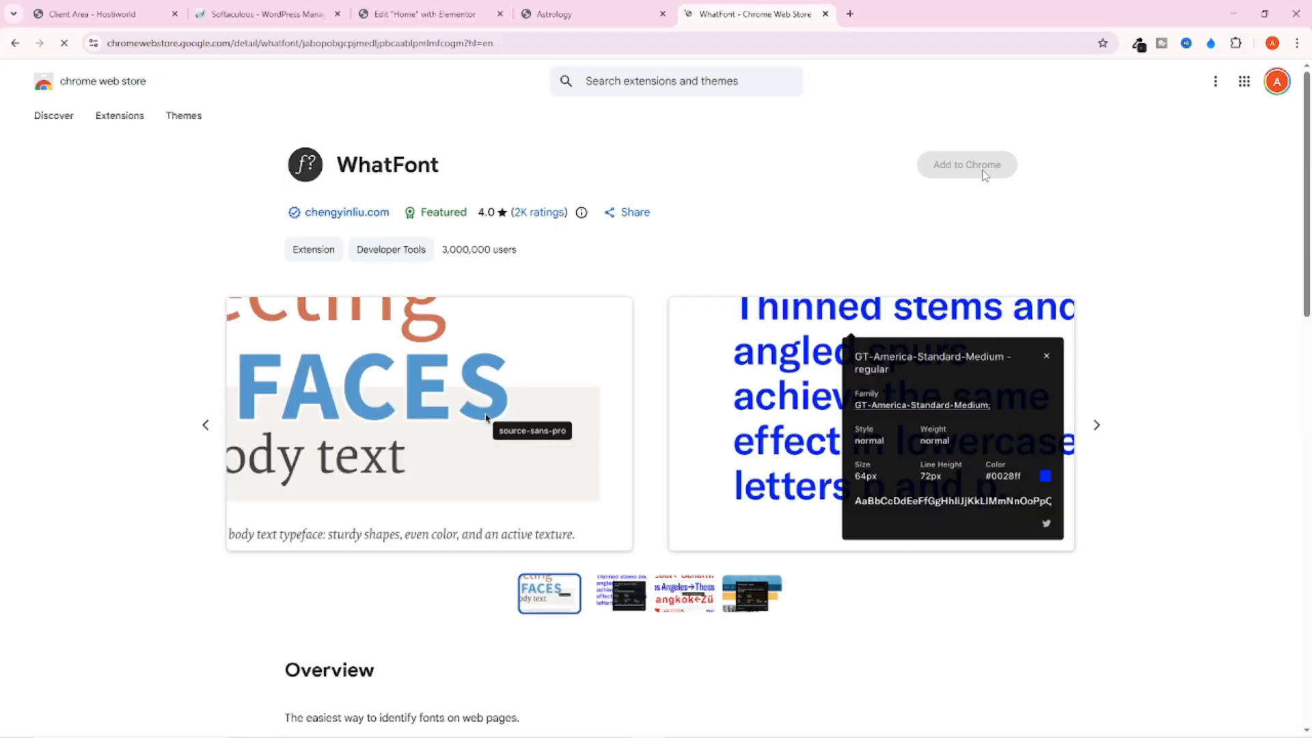
pyautogui.click(974, 168)
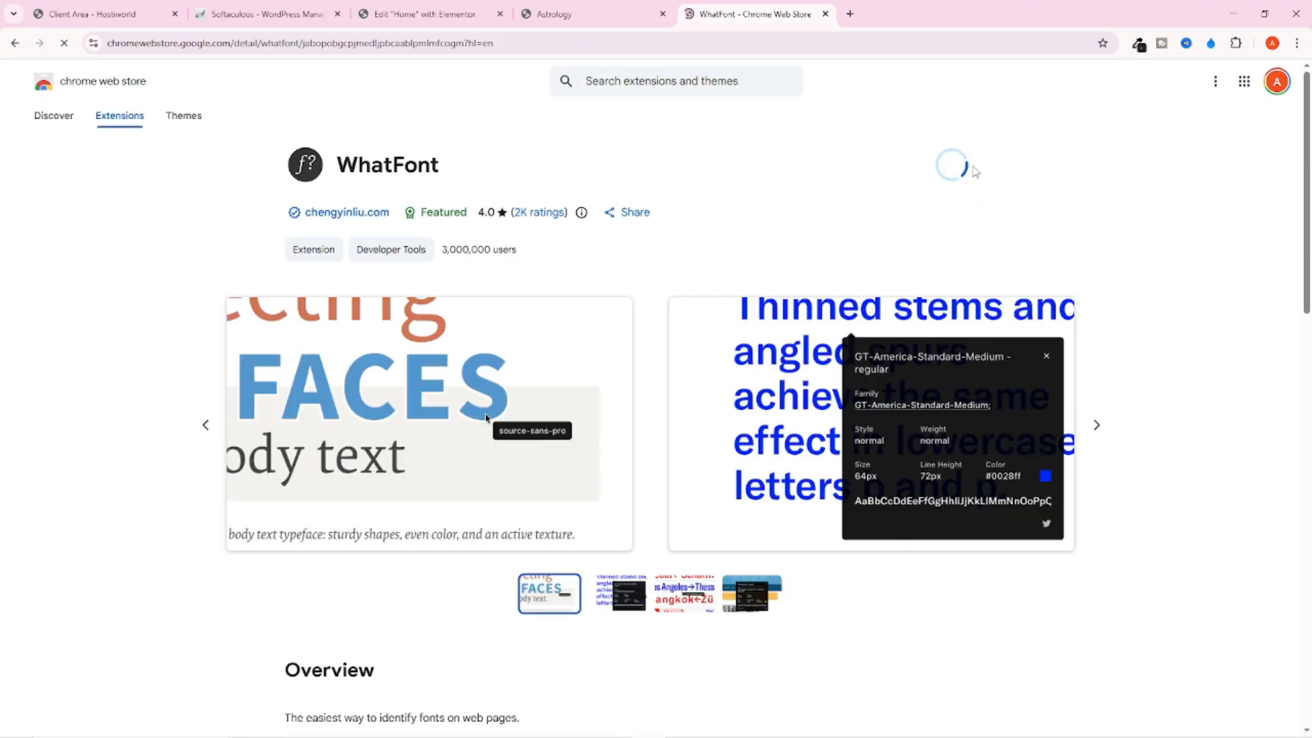
pyautogui.click(700, 118)
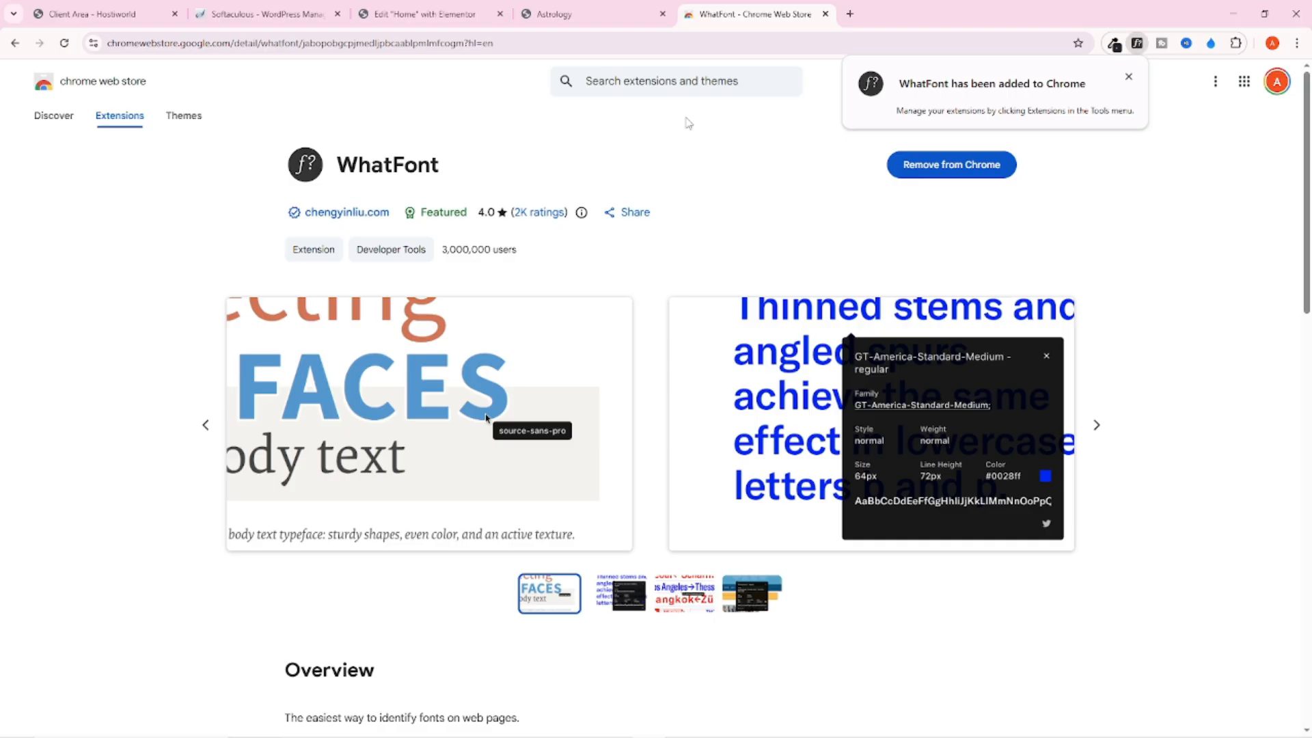
# Inspect the font of the first service card's title on the Astrology reference page with WhatFont
pyautogui.click(602, 14)
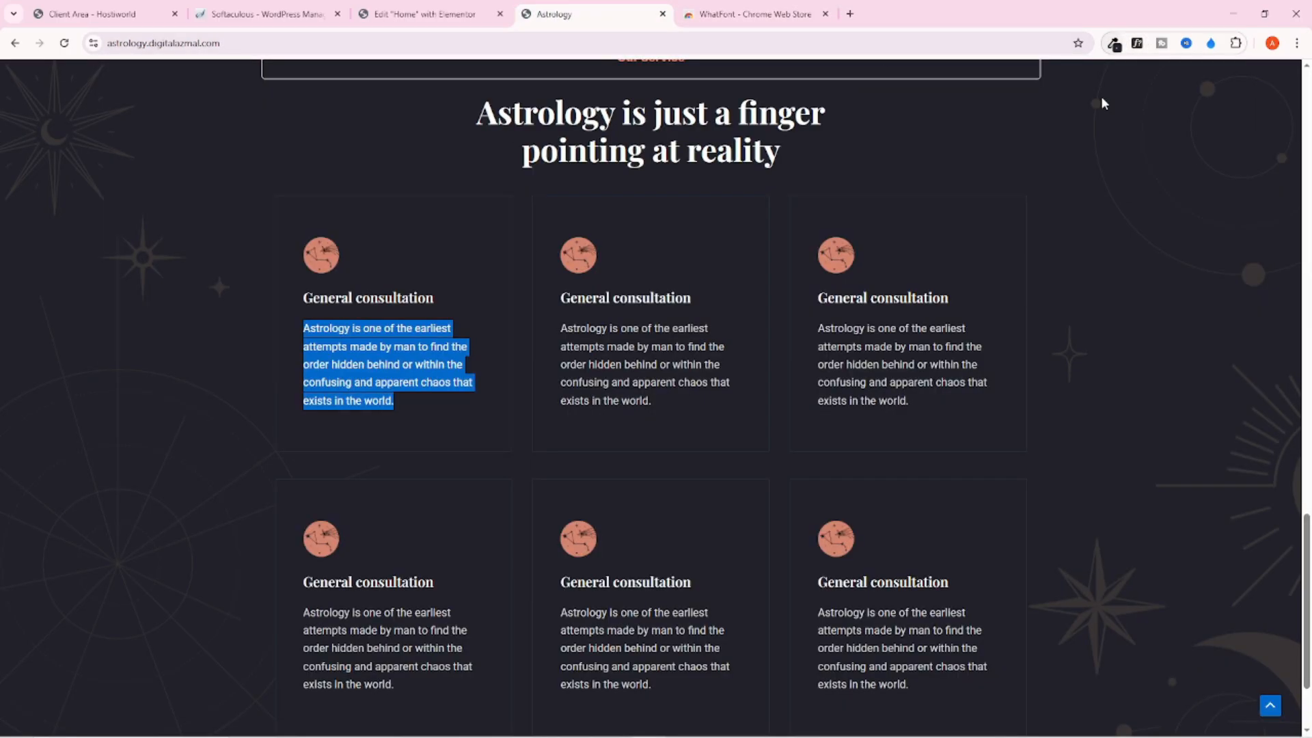
pyautogui.click(1116, 45)
pyautogui.click(1137, 45)
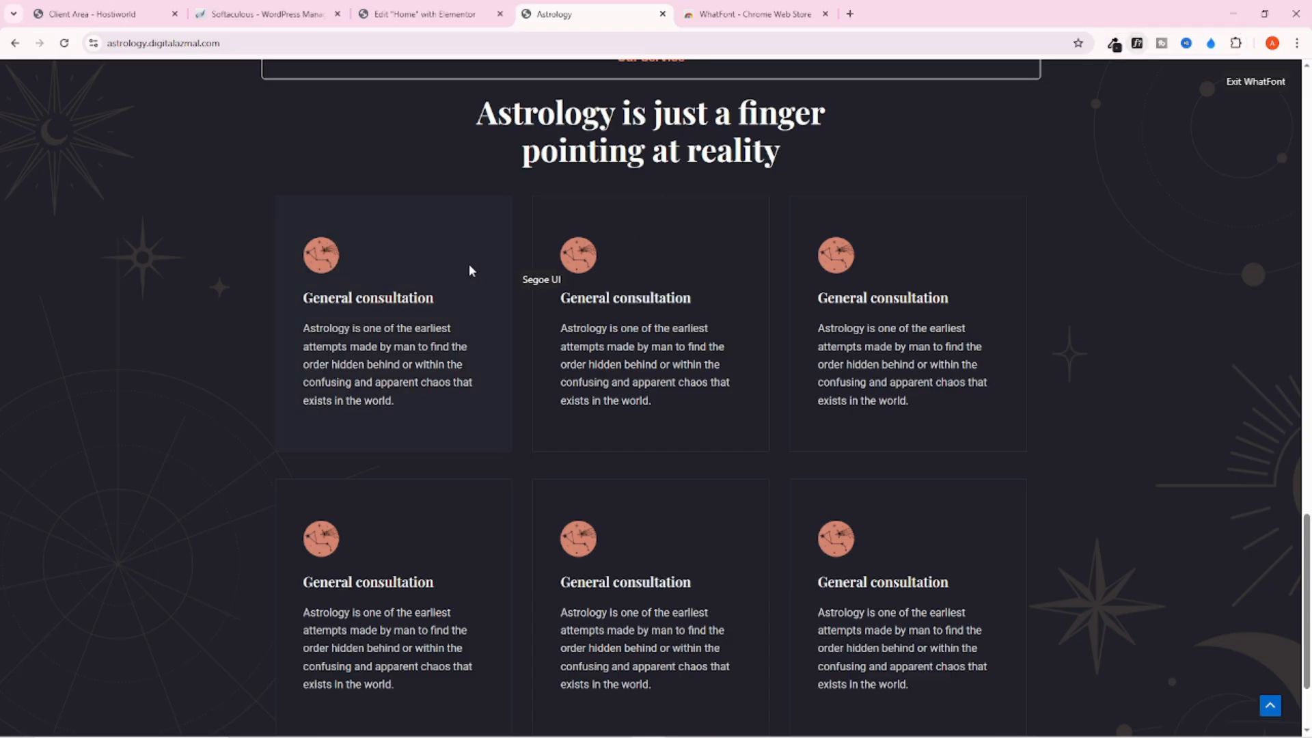
pyautogui.click(398, 293)
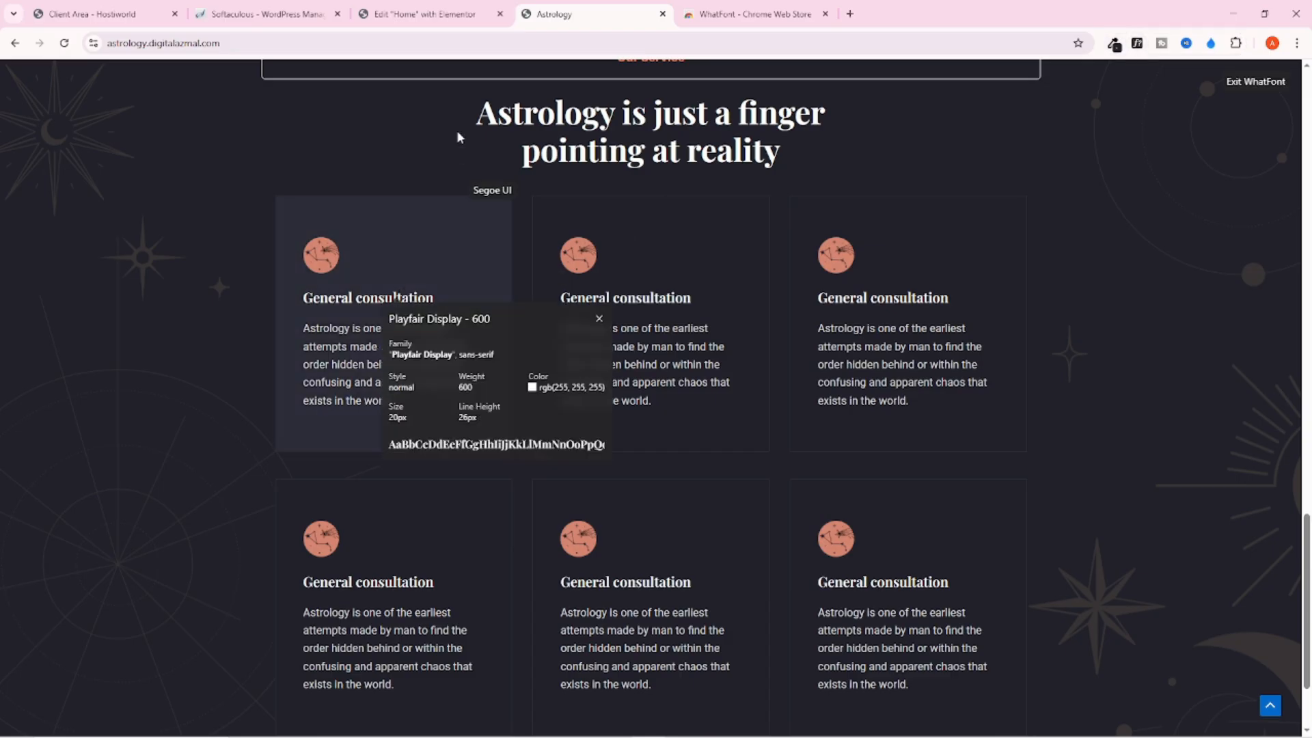
# Set the Image Box title typography in the Elementor editor to Playfair Display at 20 px
pyautogui.click(423, 13)
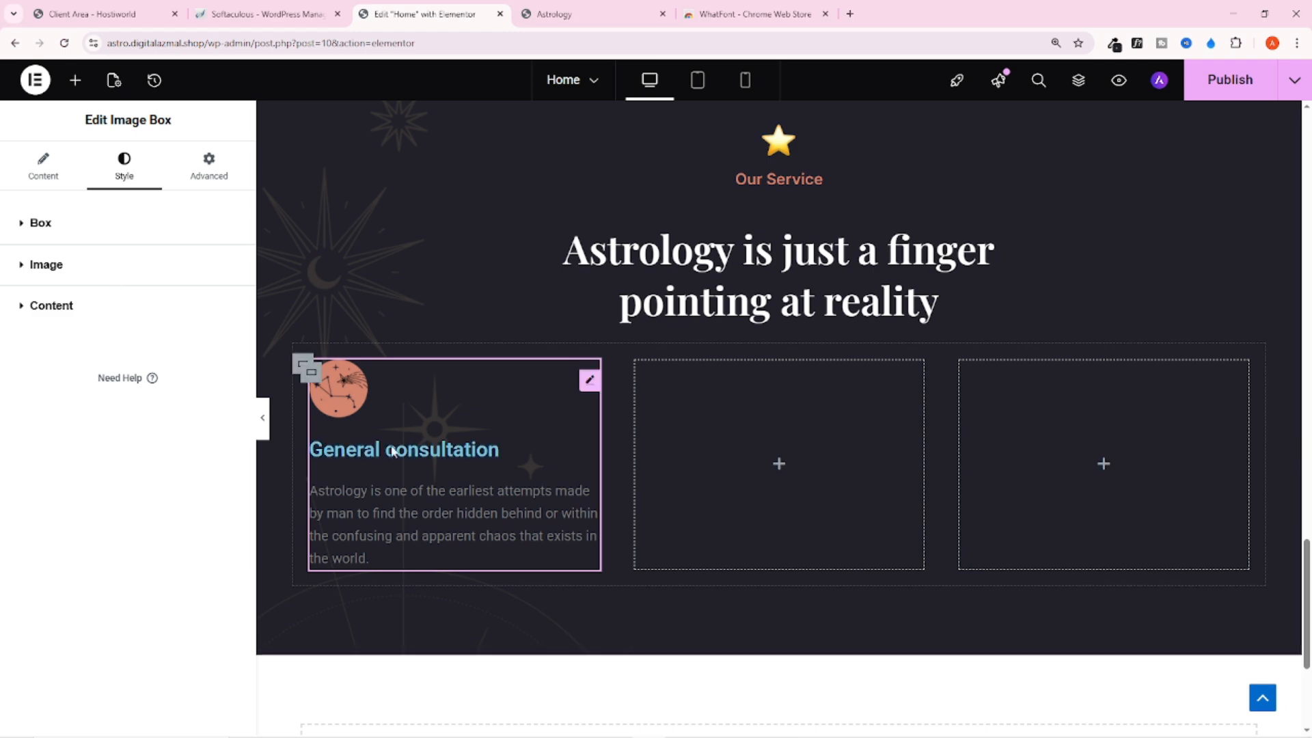
pyautogui.click(75, 319)
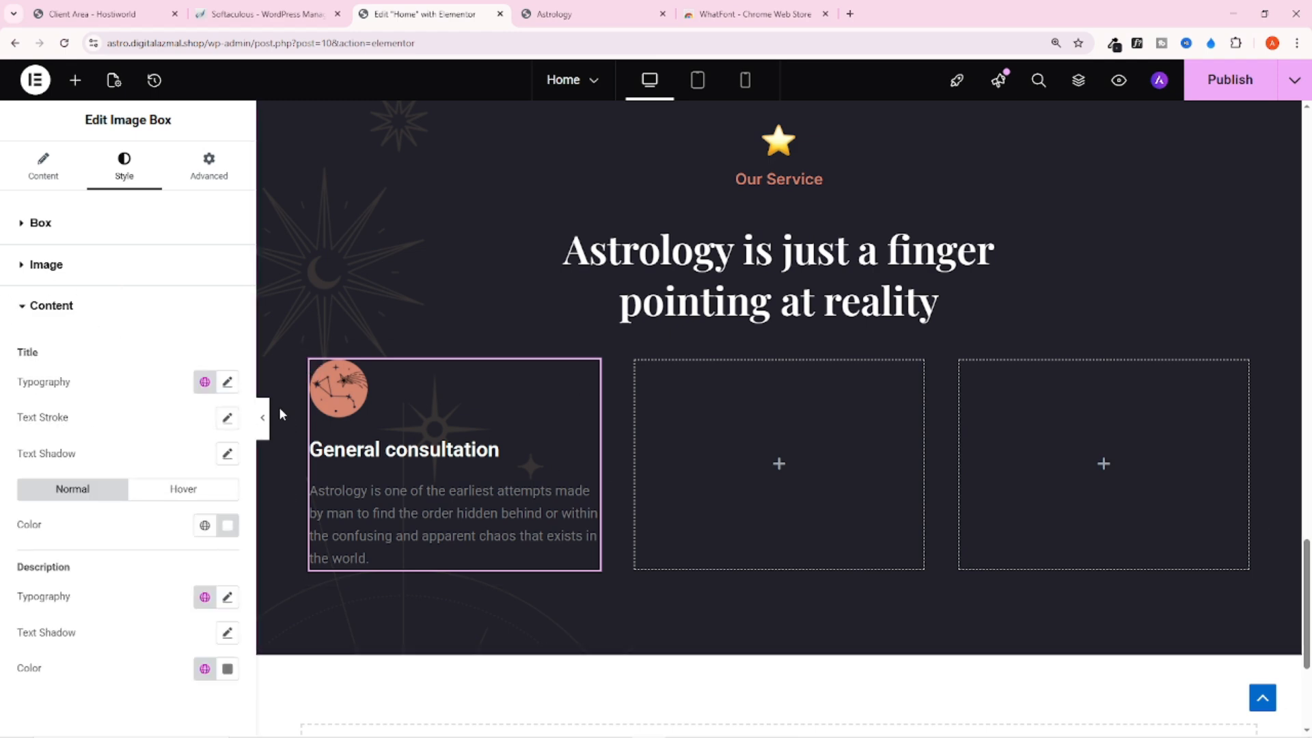
pyautogui.click(228, 382)
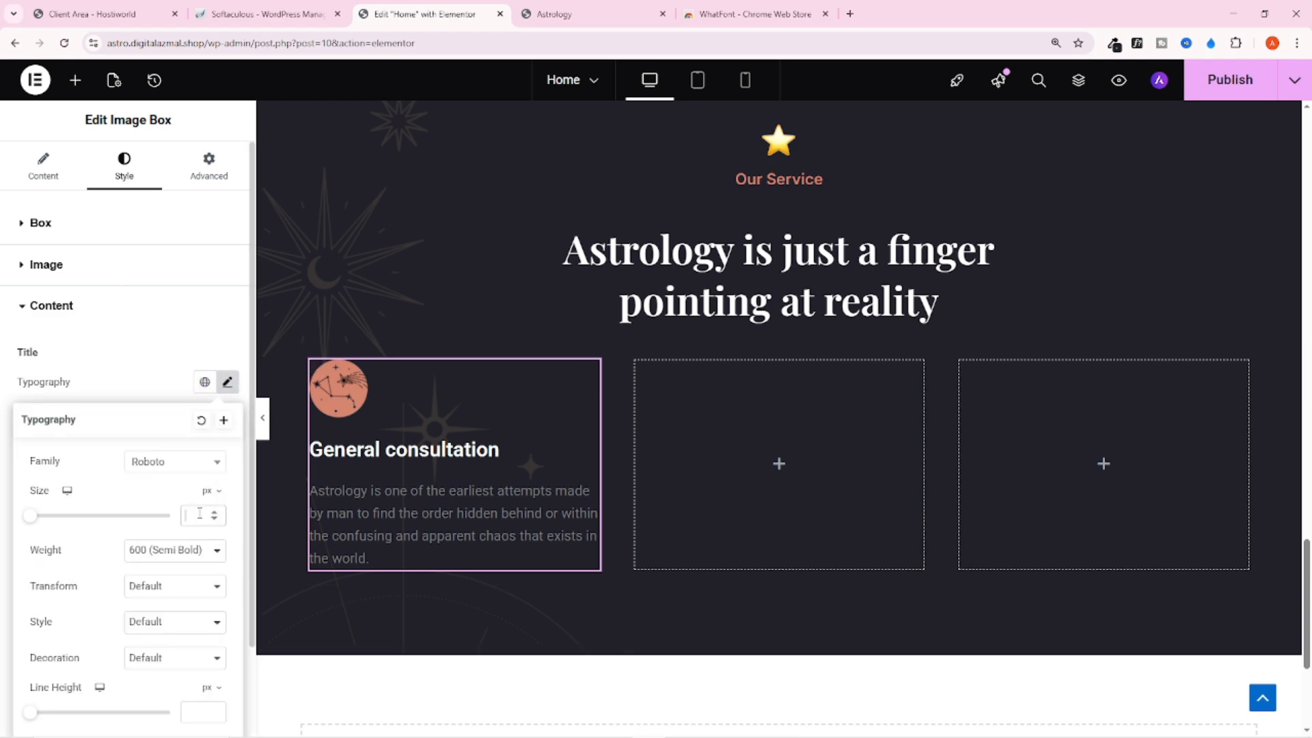
pyautogui.write('20')
pyautogui.click(171, 464)
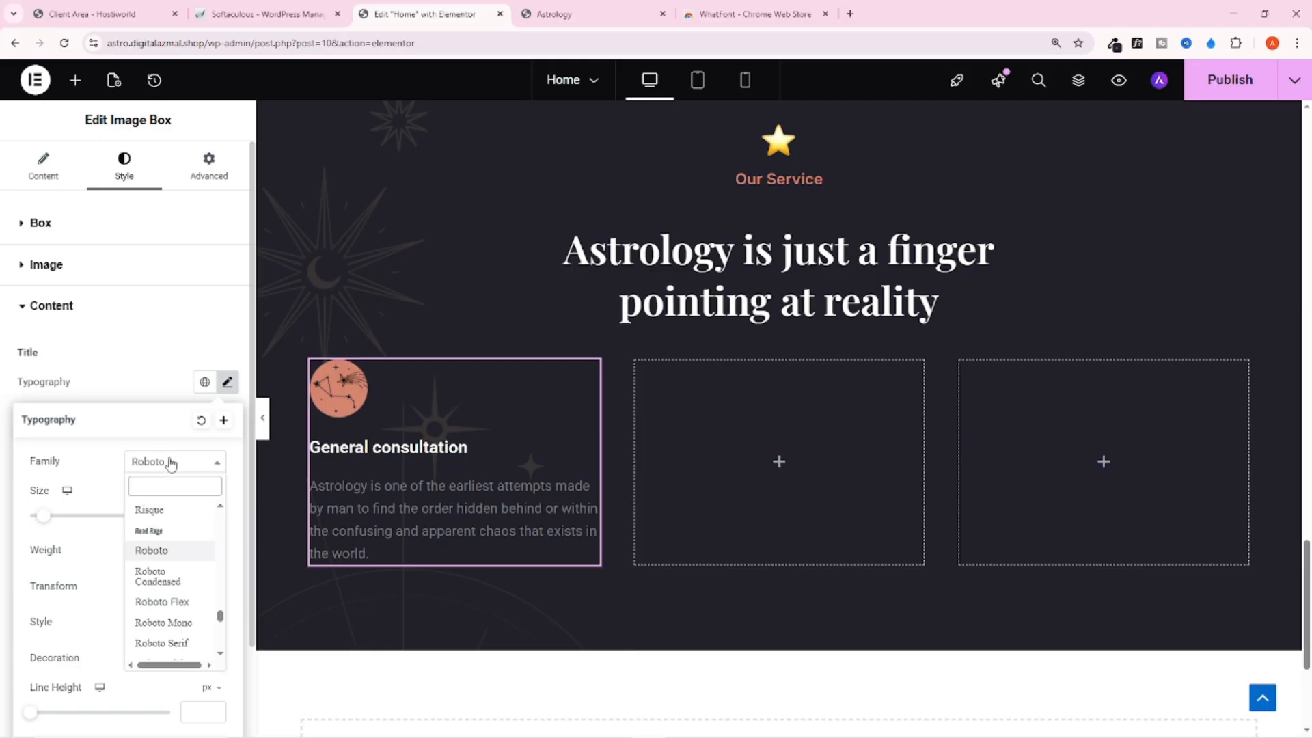
pyautogui.write('play')
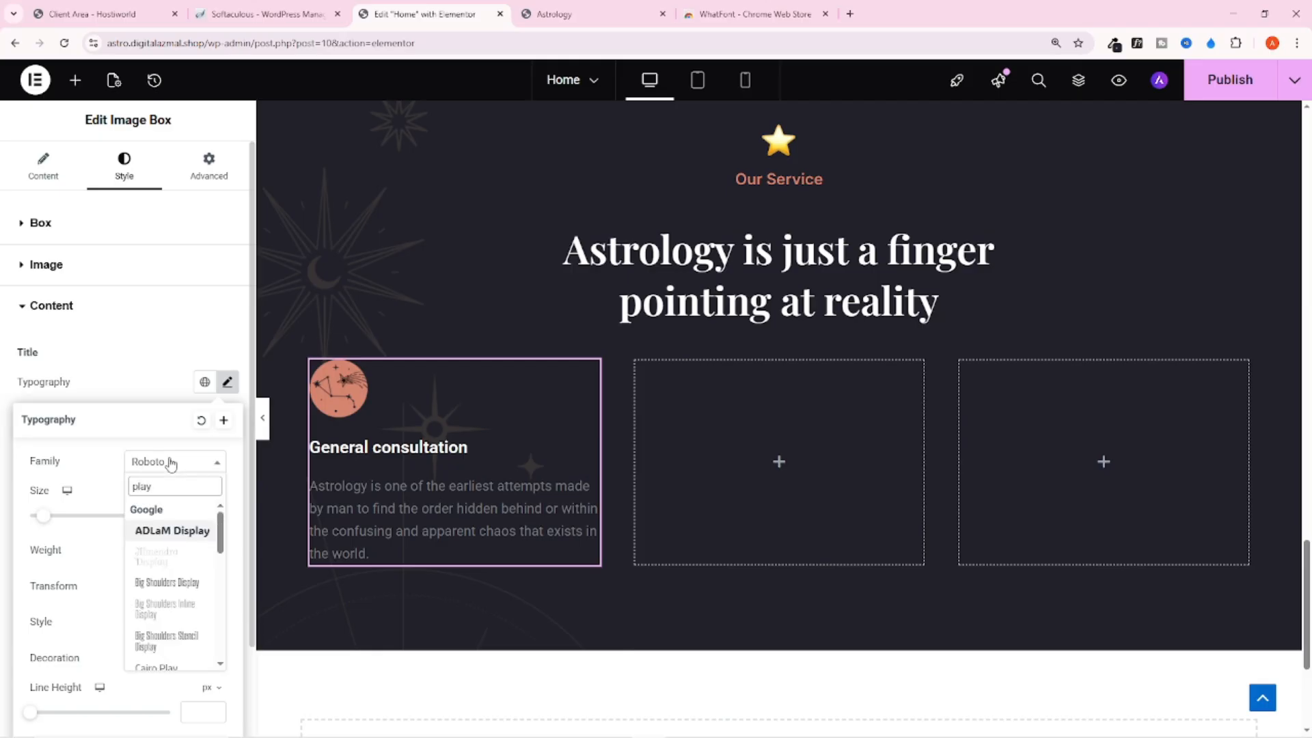
pyautogui.write('f')
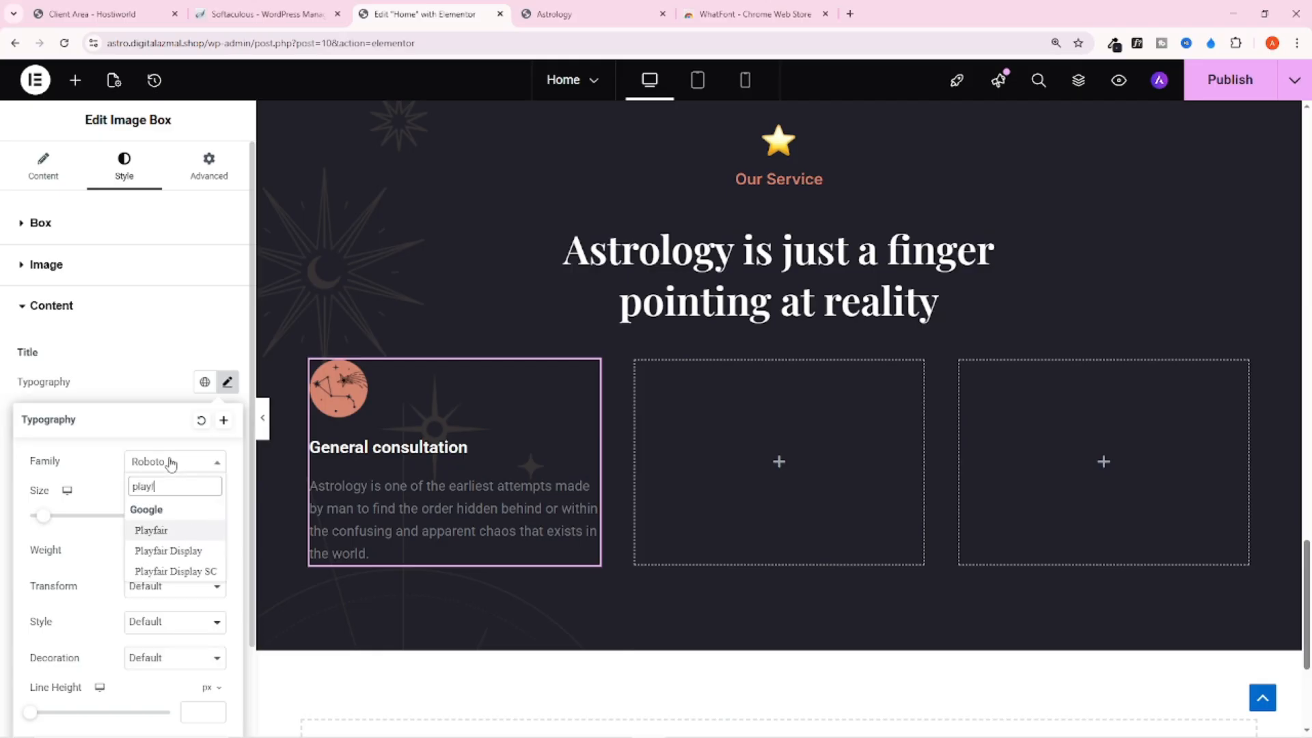
pyautogui.click(169, 551)
pyautogui.click(169, 399)
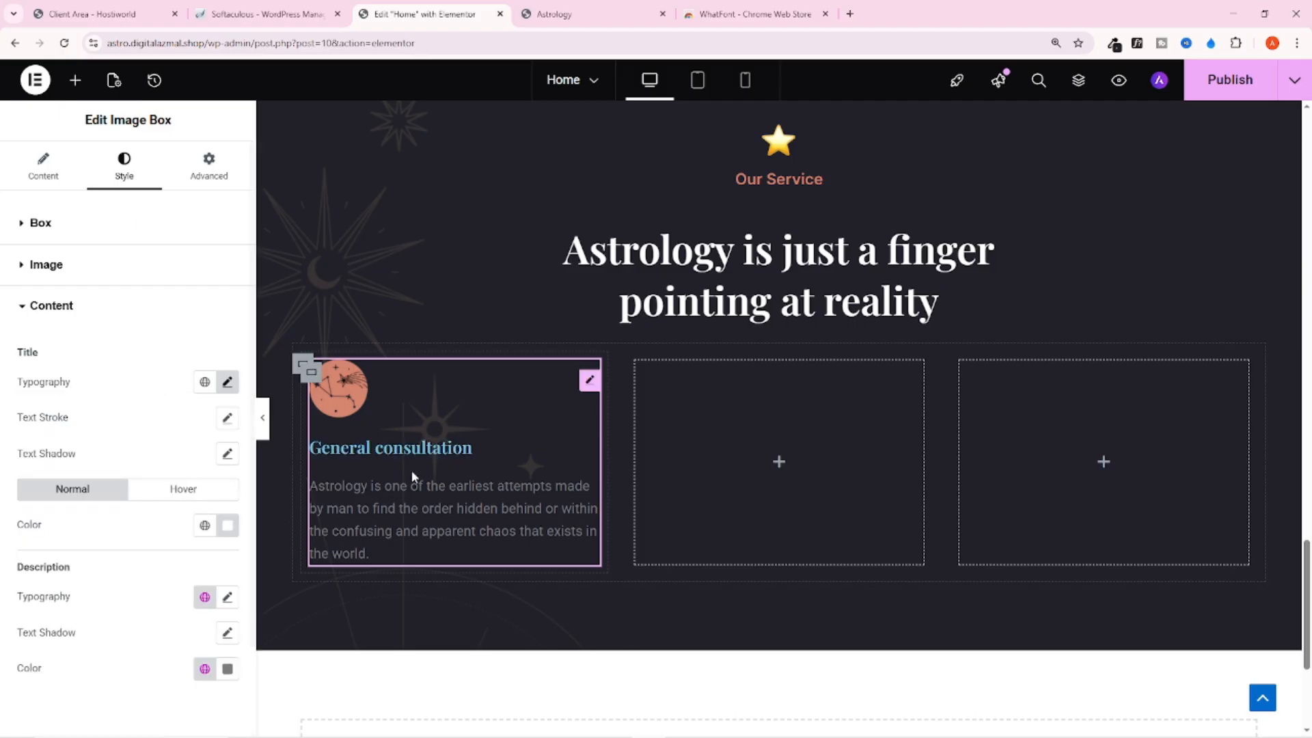
# Set the Image Box title's hover color to #FFFFFF
pyautogui.click(183, 488)
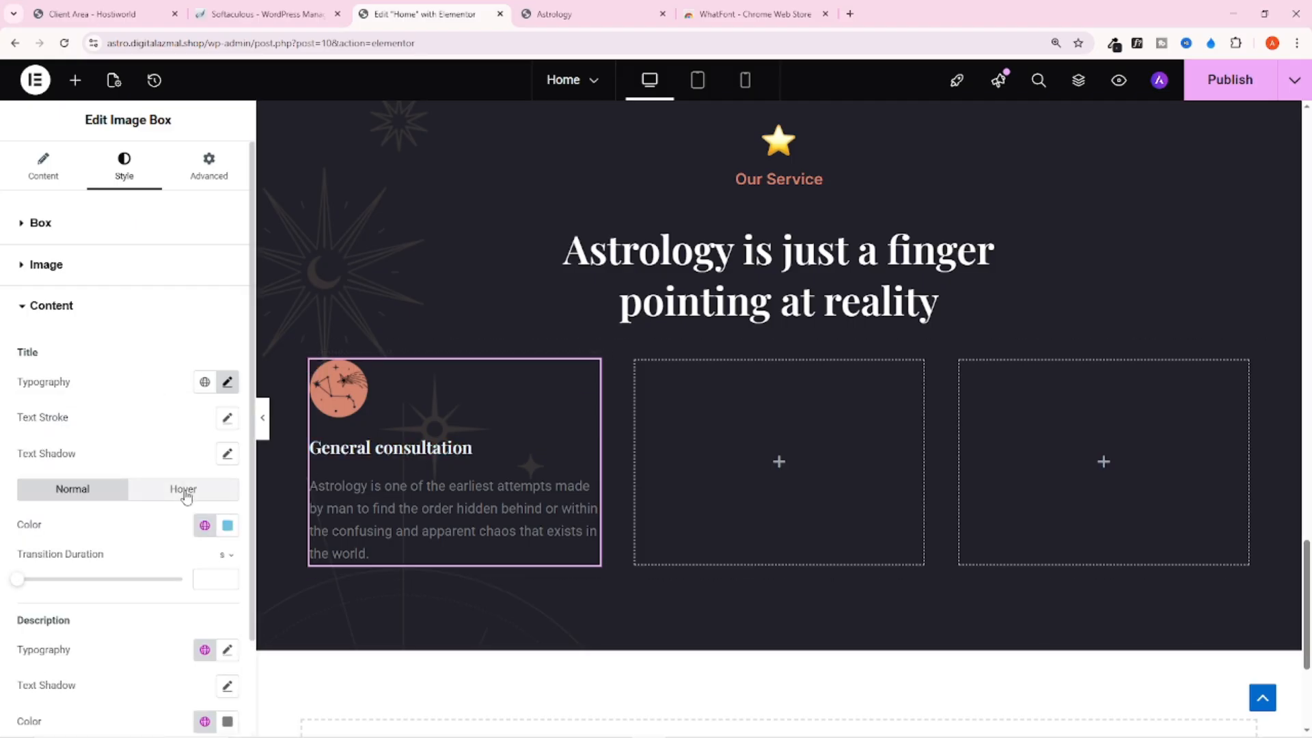
pyautogui.click(227, 526)
pyautogui.moveTo(151, 348); pyautogui.dragTo(79, 298)
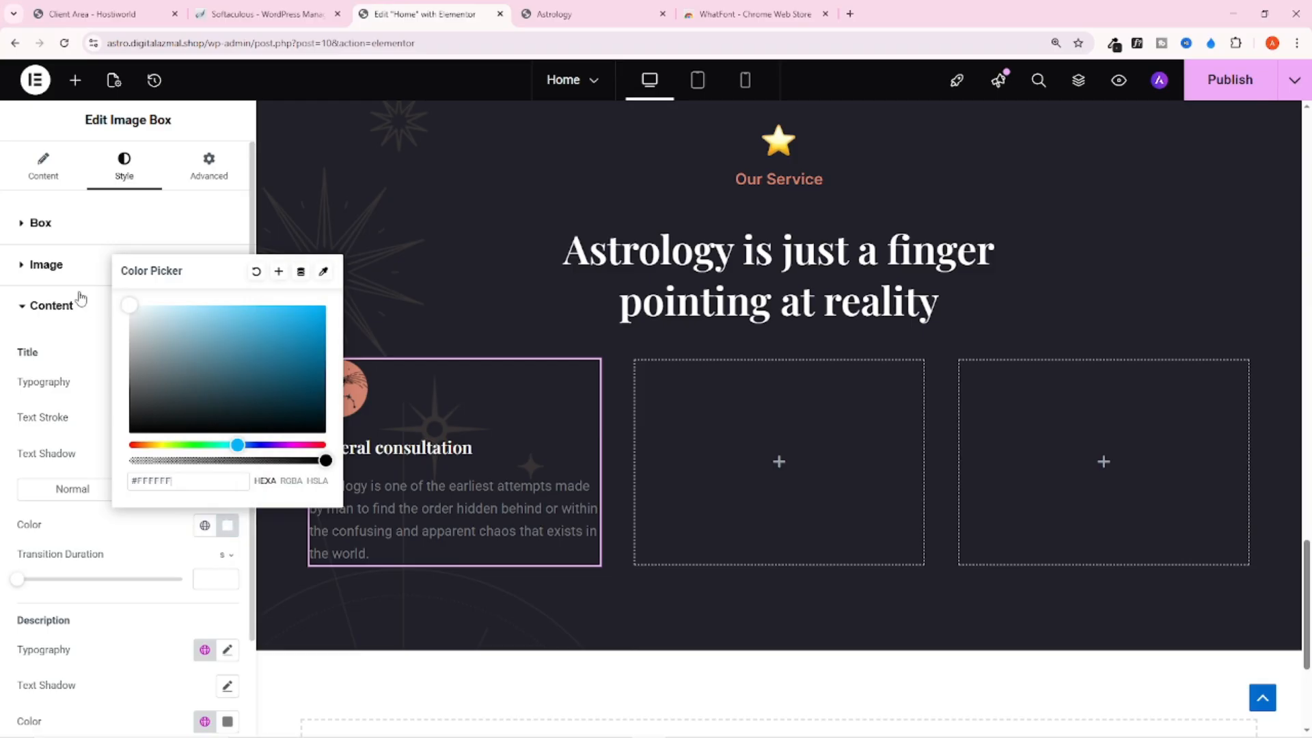
pyautogui.click(141, 540)
# Inspect the font of the first service card's description on the reference page with WhatFont
pyautogui.scroll(-3, 169, 550)
pyautogui.click(567, 14)
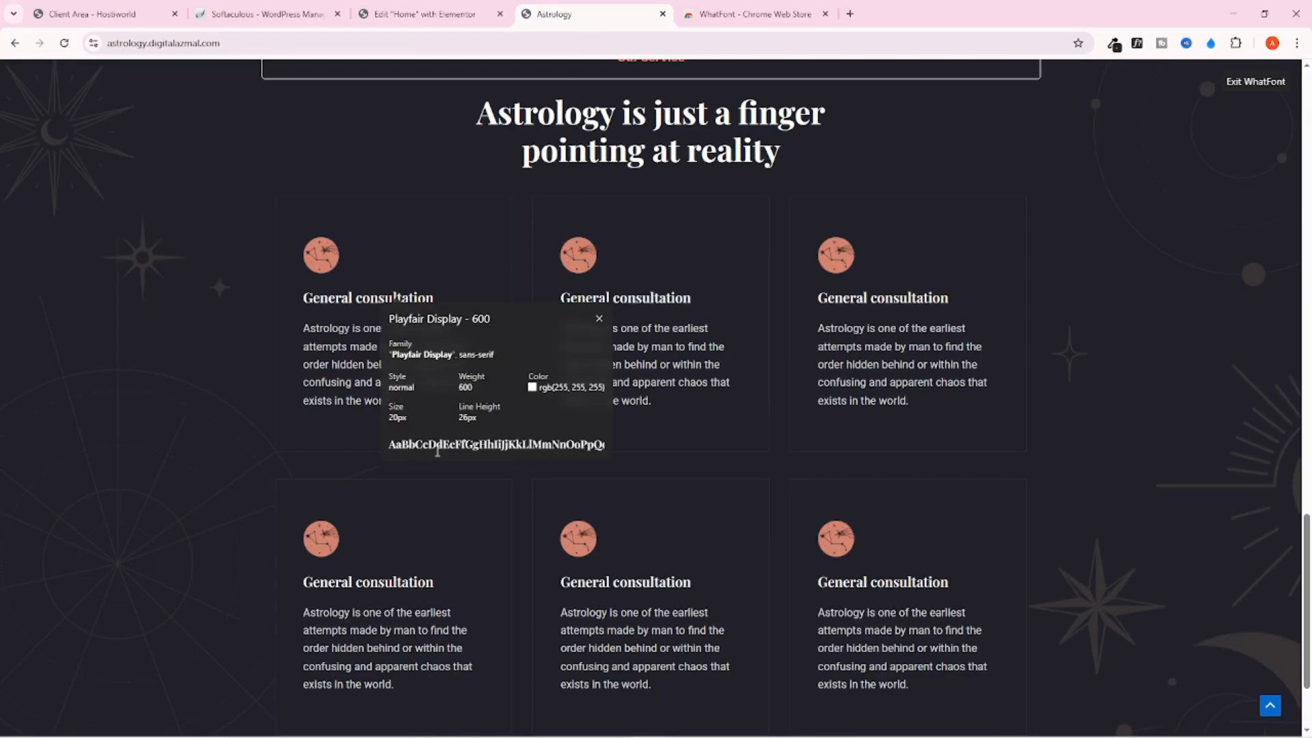
pyautogui.click(599, 321)
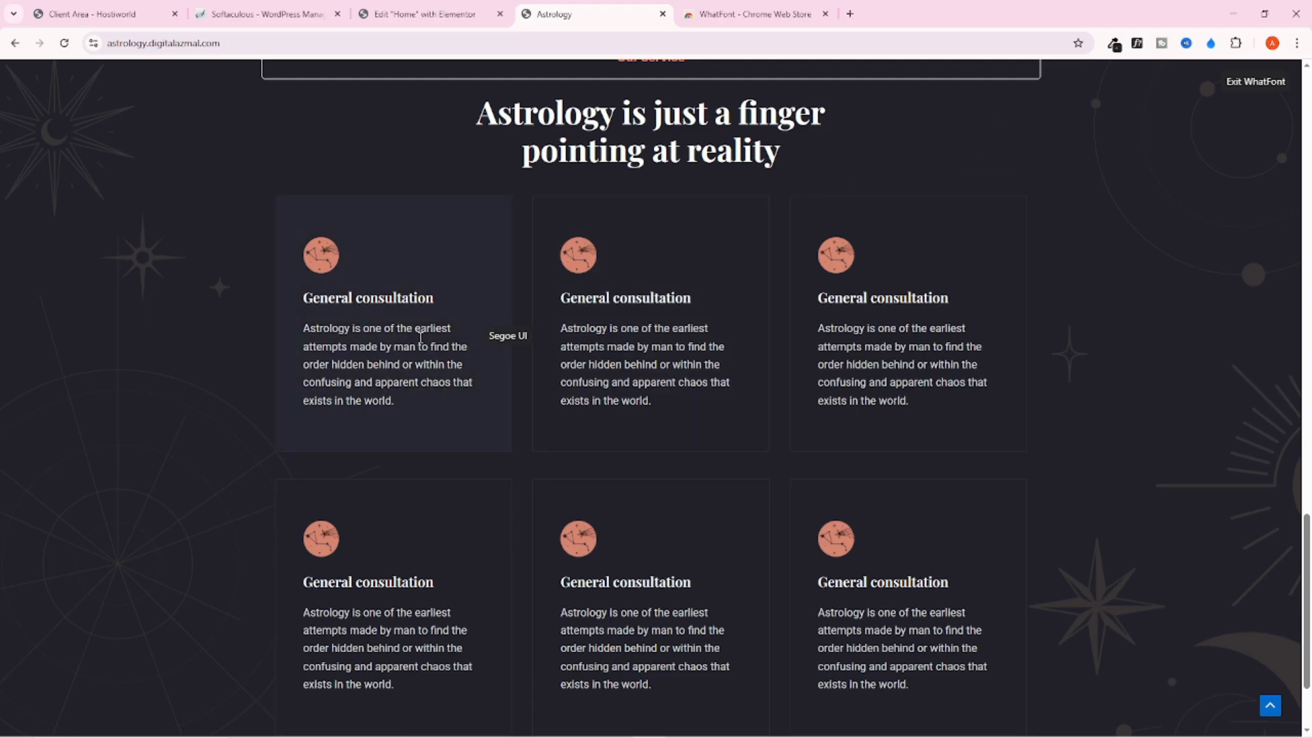
pyautogui.click(365, 384)
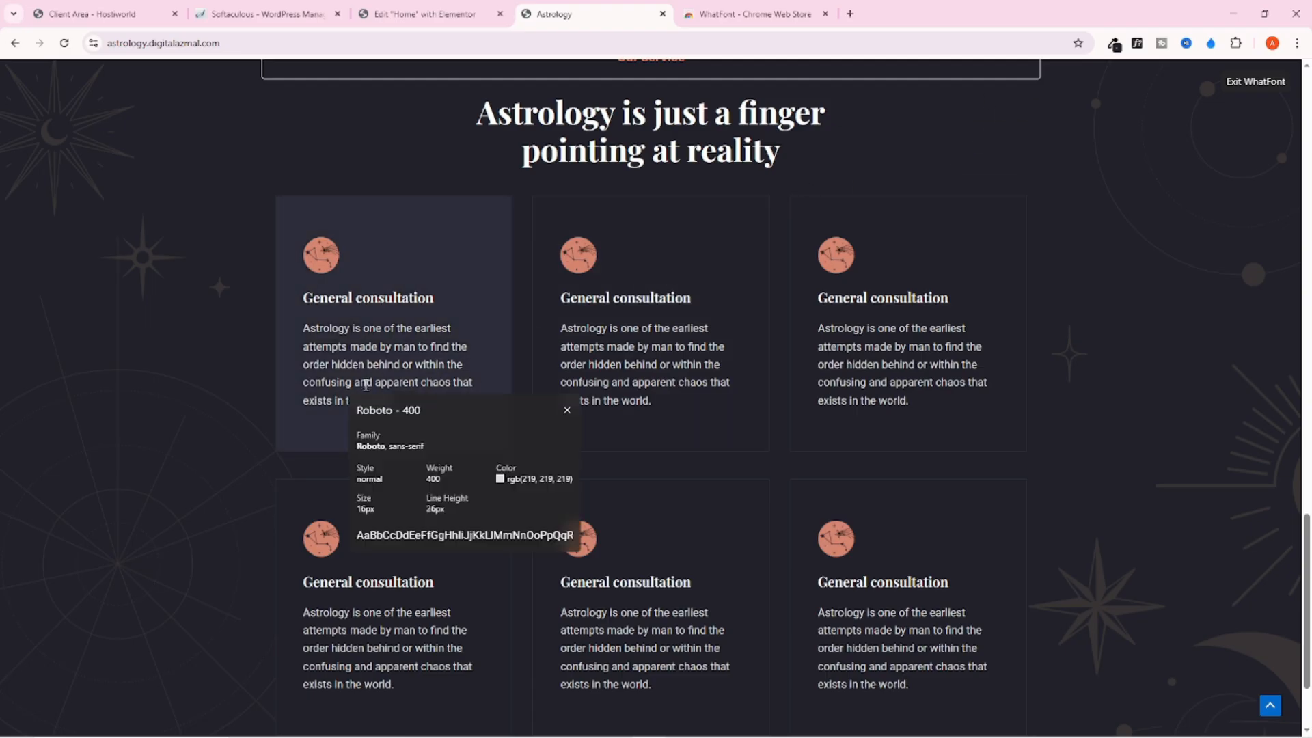
# Set the Image Box description typography in the Elementor editor to Inter at 16 px
pyautogui.click(423, 13)
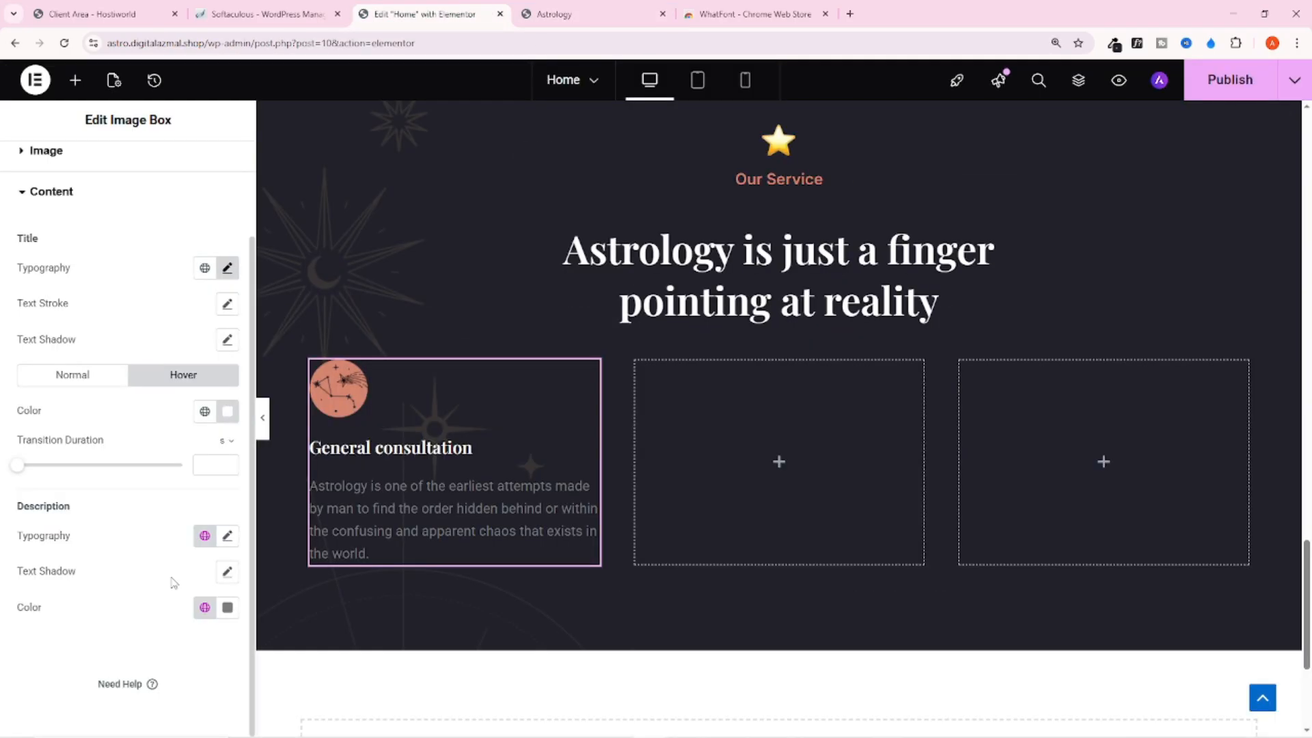
pyautogui.click(228, 543)
pyautogui.click(183, 615)
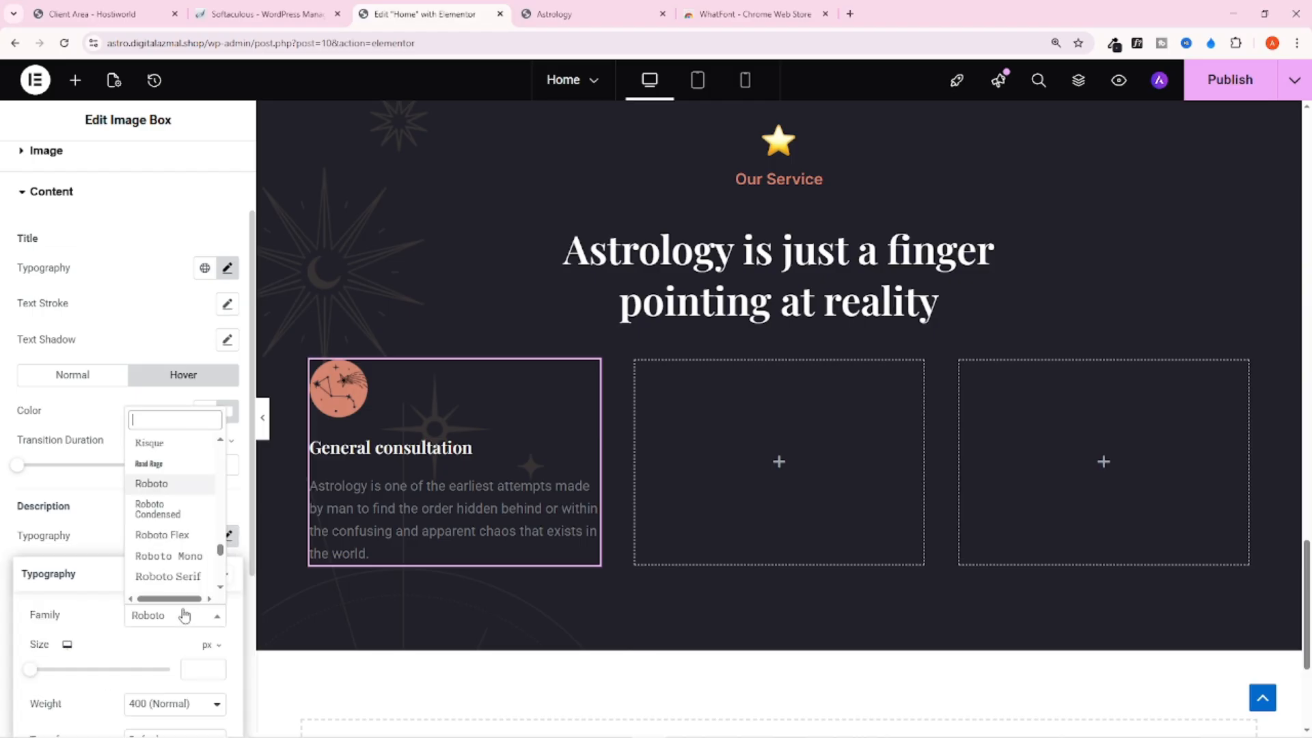
pyautogui.write('inte')
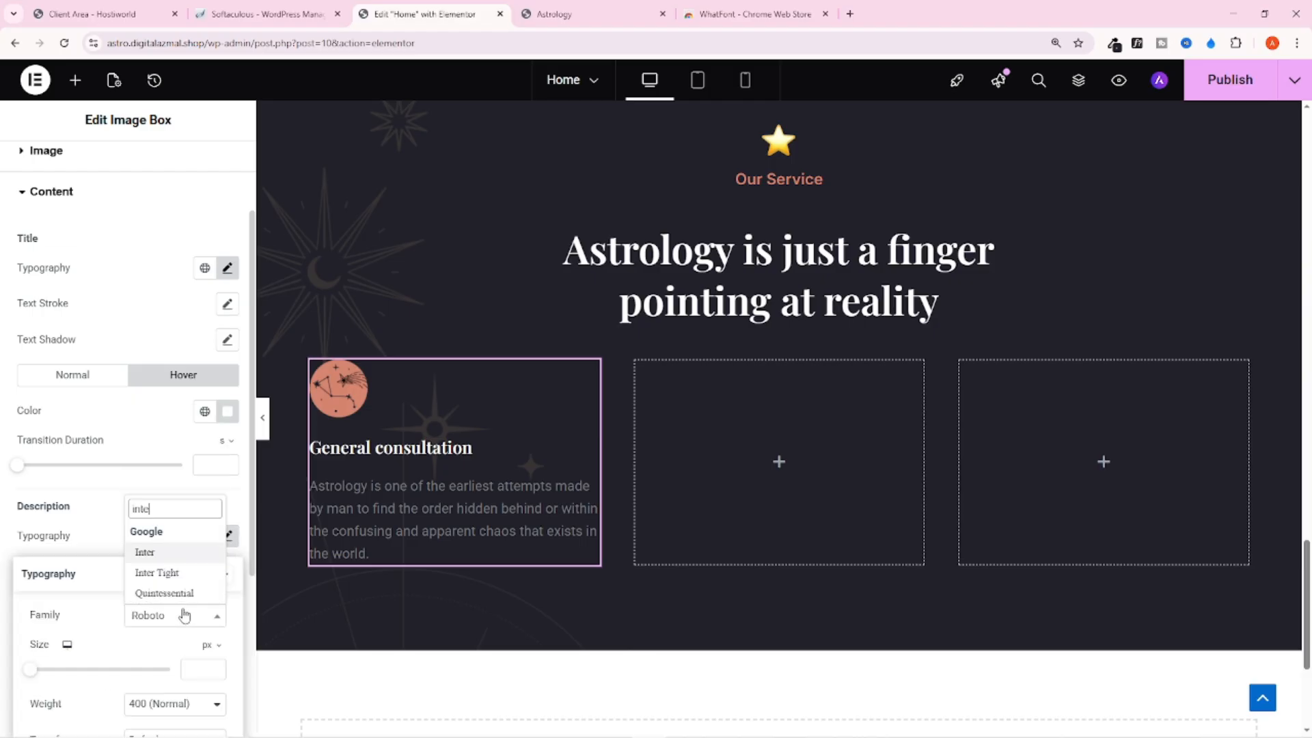
pyautogui.click(170, 553)
pyautogui.write('16')
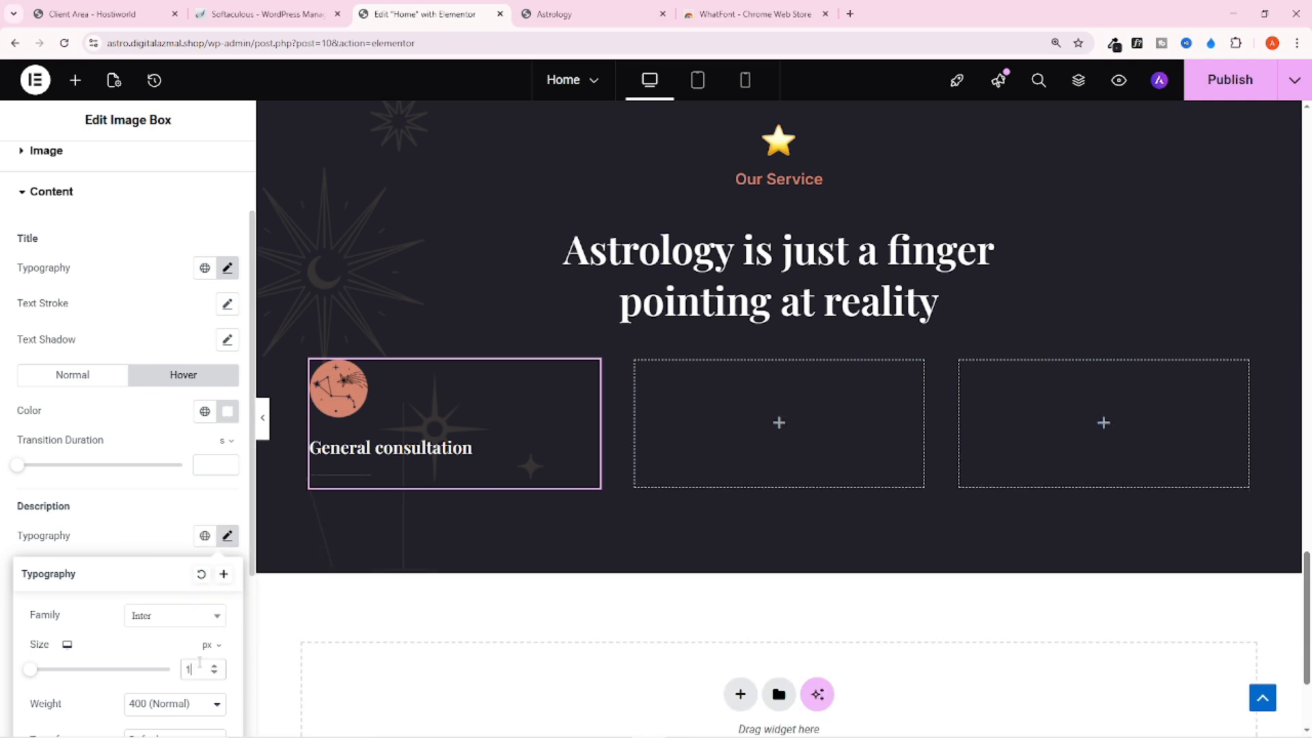
pyautogui.scroll(-2, 618, 455)
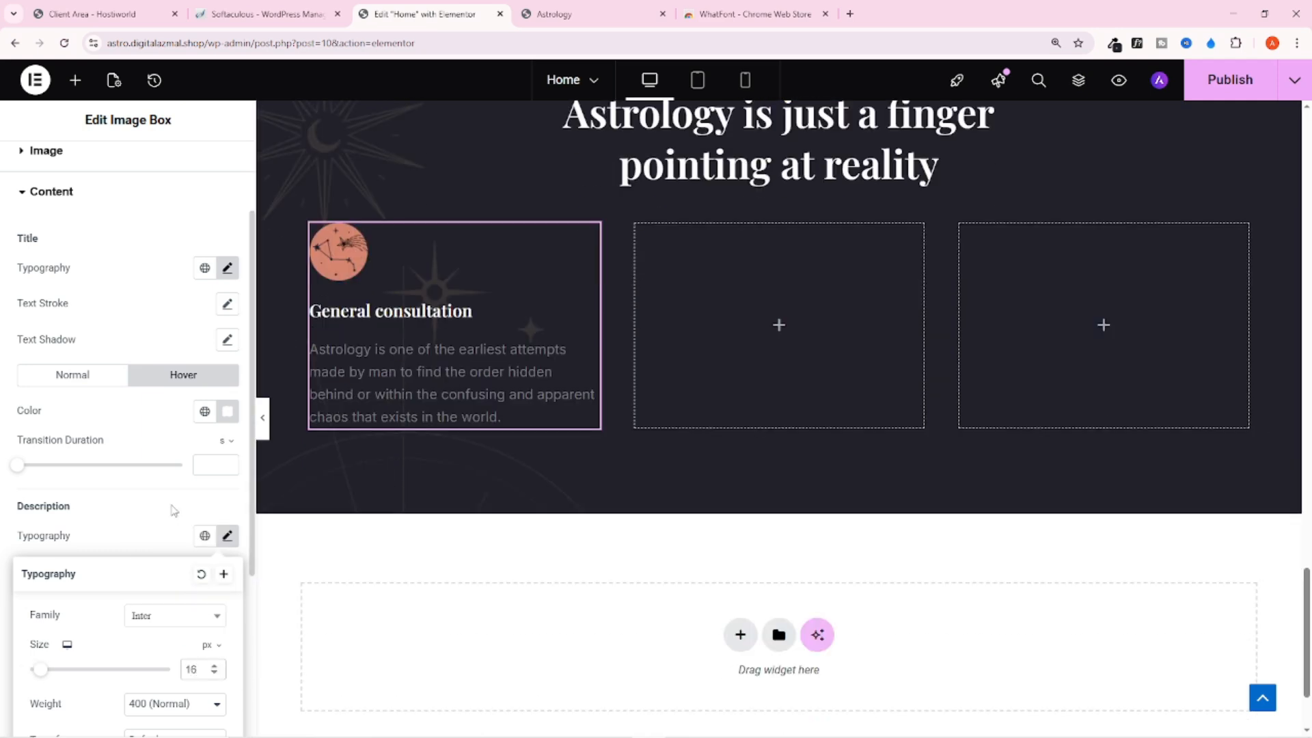
pyautogui.click(173, 518)
# Review the Image Box title and description typography settings, and set the description color to #FFFFFF
pyautogui.click(227, 268)
pyautogui.click(228, 268)
pyautogui.click(227, 535)
pyautogui.click(143, 502)
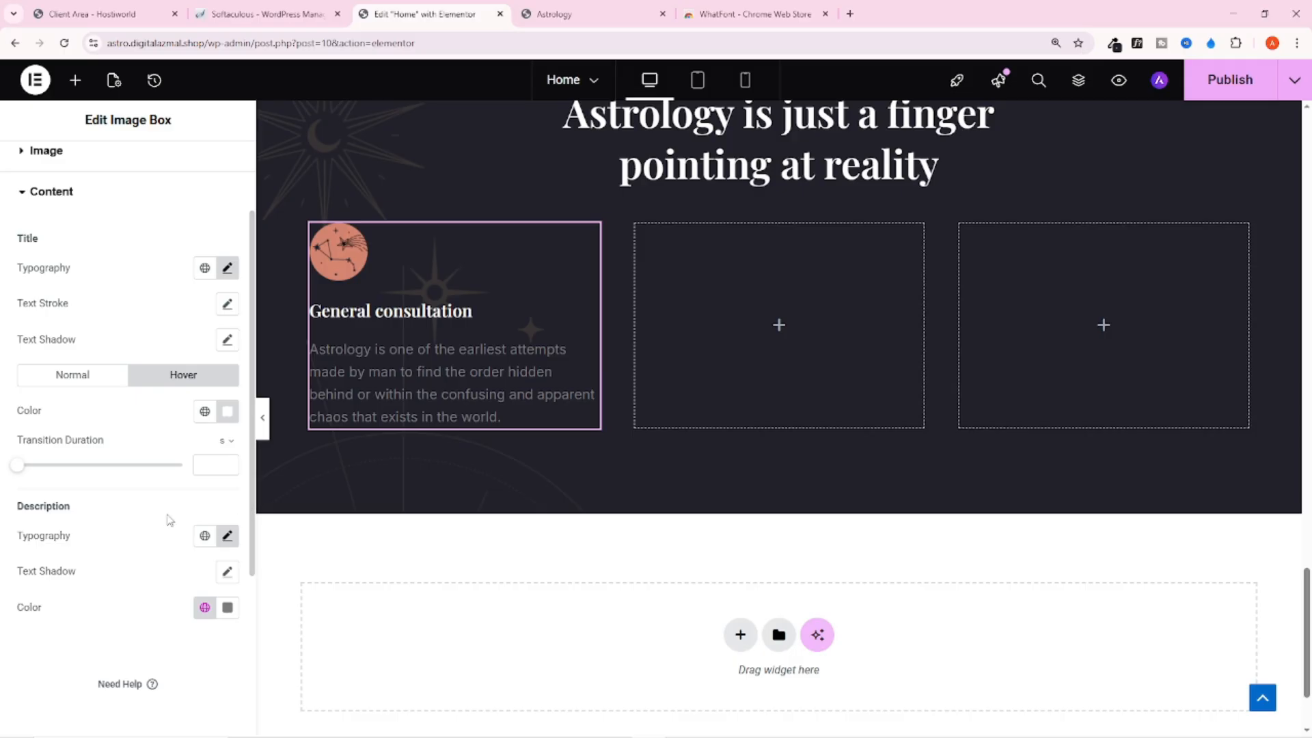
pyautogui.click(216, 608)
pyautogui.moveTo(129, 452); pyautogui.dragTo(117, 388)
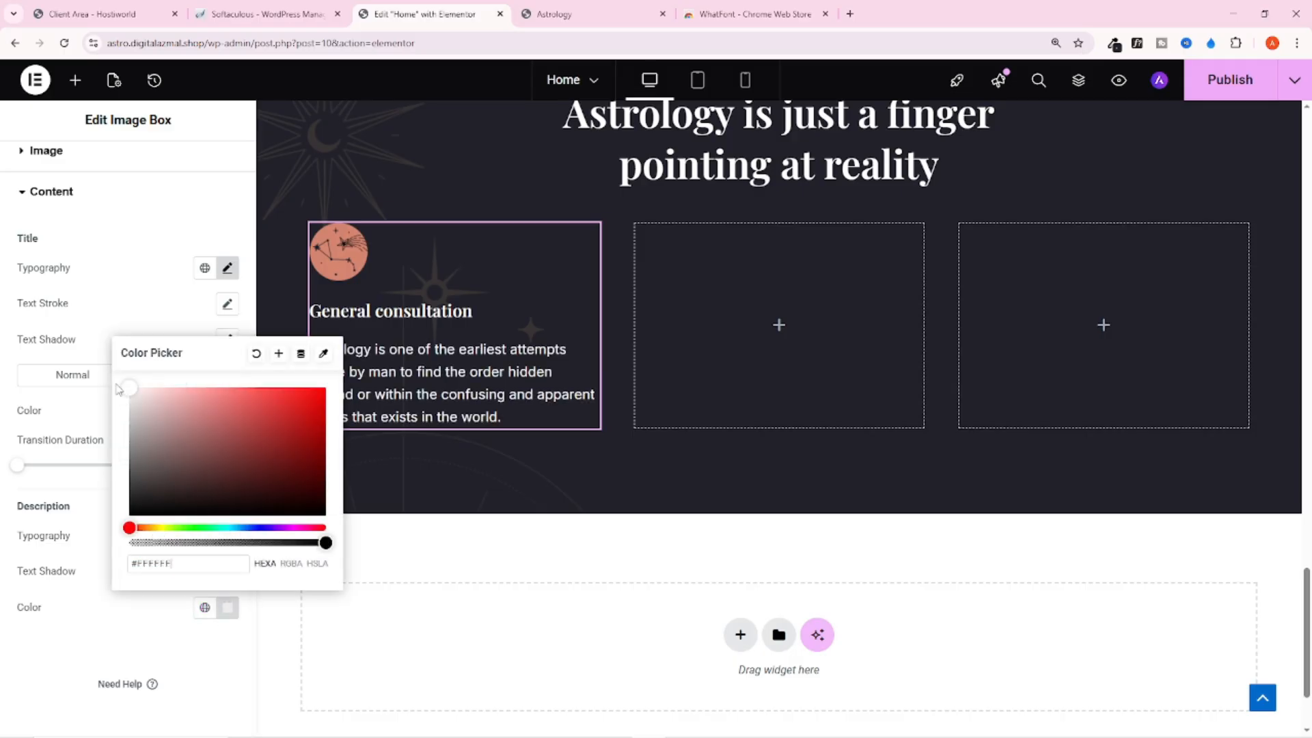
# Set the padding of the first service card's container to 30 px on all sides, checking the reference page's card spacing
pyautogui.click(129, 644)
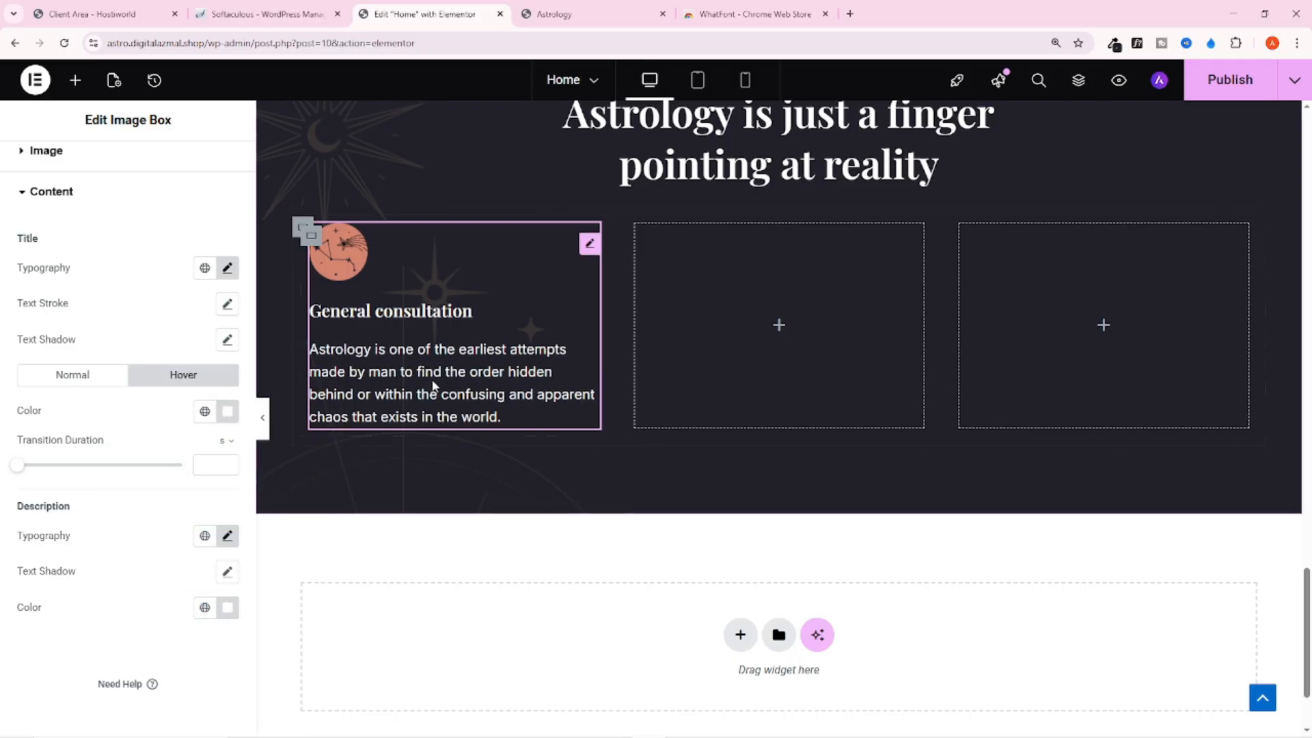
pyautogui.click(312, 236)
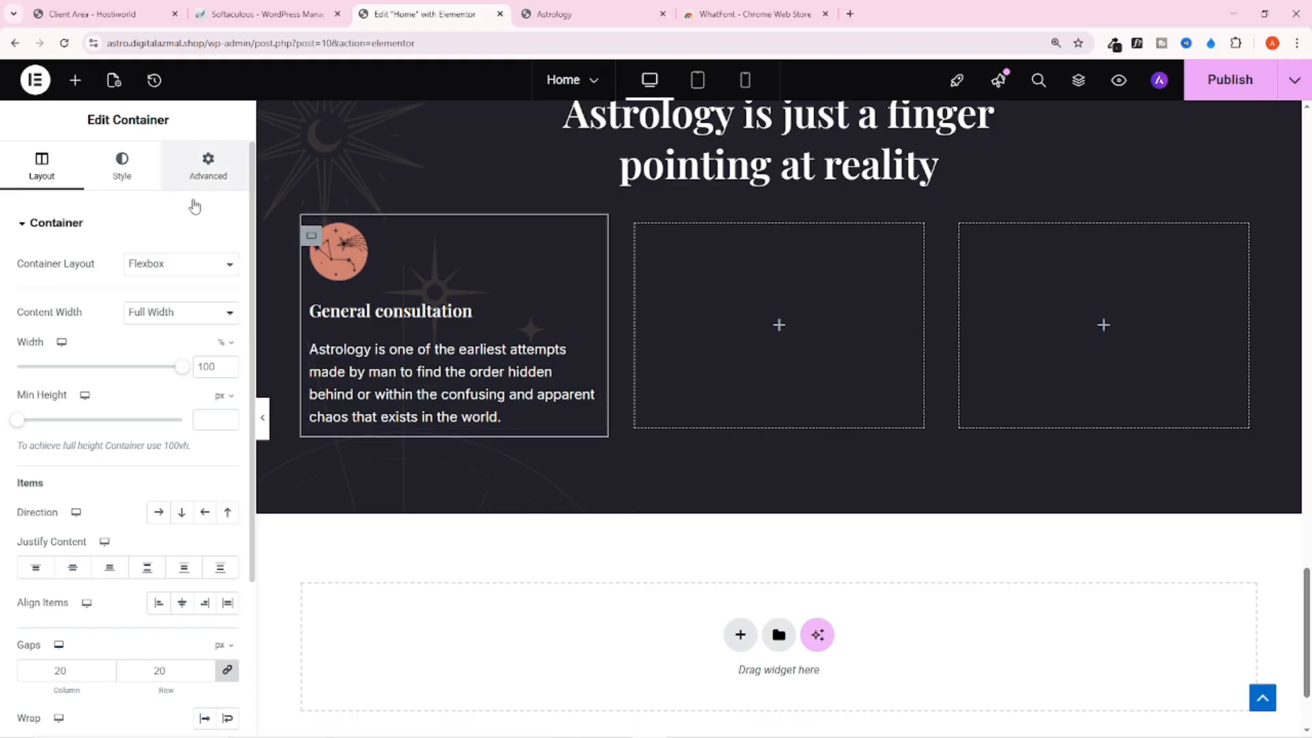
pyautogui.click(198, 174)
pyautogui.click(554, 14)
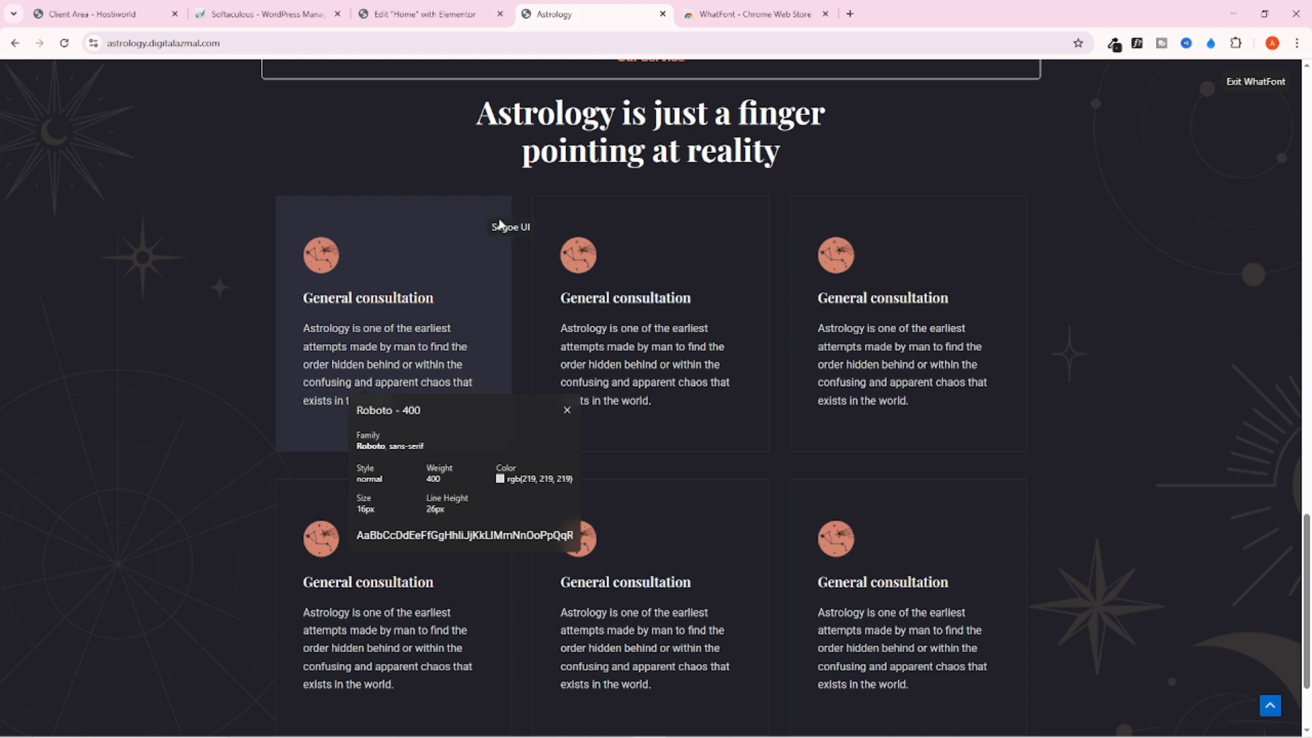
pyautogui.click(427, 14)
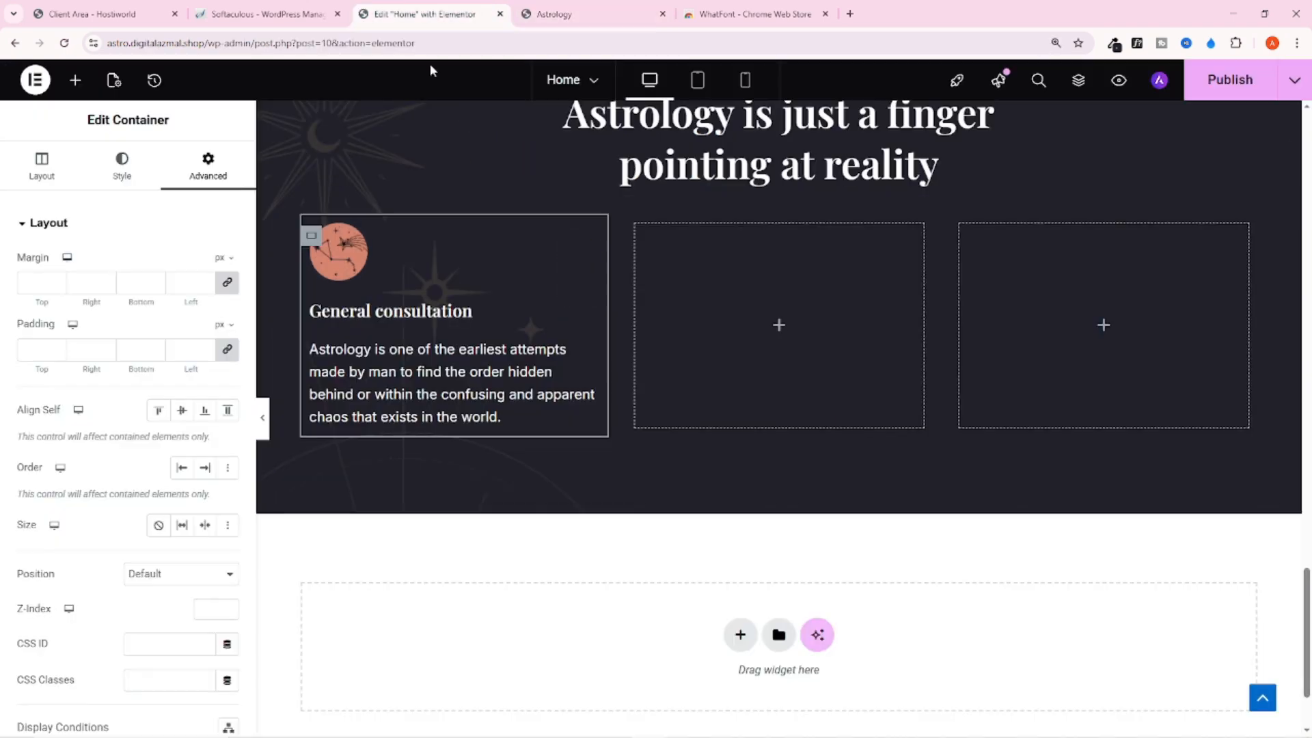
pyautogui.click(207, 347)
pyautogui.click(207, 347)
pyautogui.doubleClick(207, 347)
pyautogui.doubleClick(207, 347)
pyautogui.click(207, 347)
pyautogui.click(207, 347)
pyautogui.click(207, 347)
pyautogui.click(207, 347)
pyautogui.click(207, 347)
pyautogui.click(207, 347)
pyautogui.click(207, 347)
pyautogui.click(207, 347)
pyautogui.doubleClick(207, 347)
pyautogui.click(207, 347)
pyautogui.doubleClick(207, 347)
pyautogui.click(207, 347)
pyautogui.doubleClick(207, 347)
pyautogui.click(207, 347)
pyautogui.click(206, 354)
pyautogui.click(206, 354)
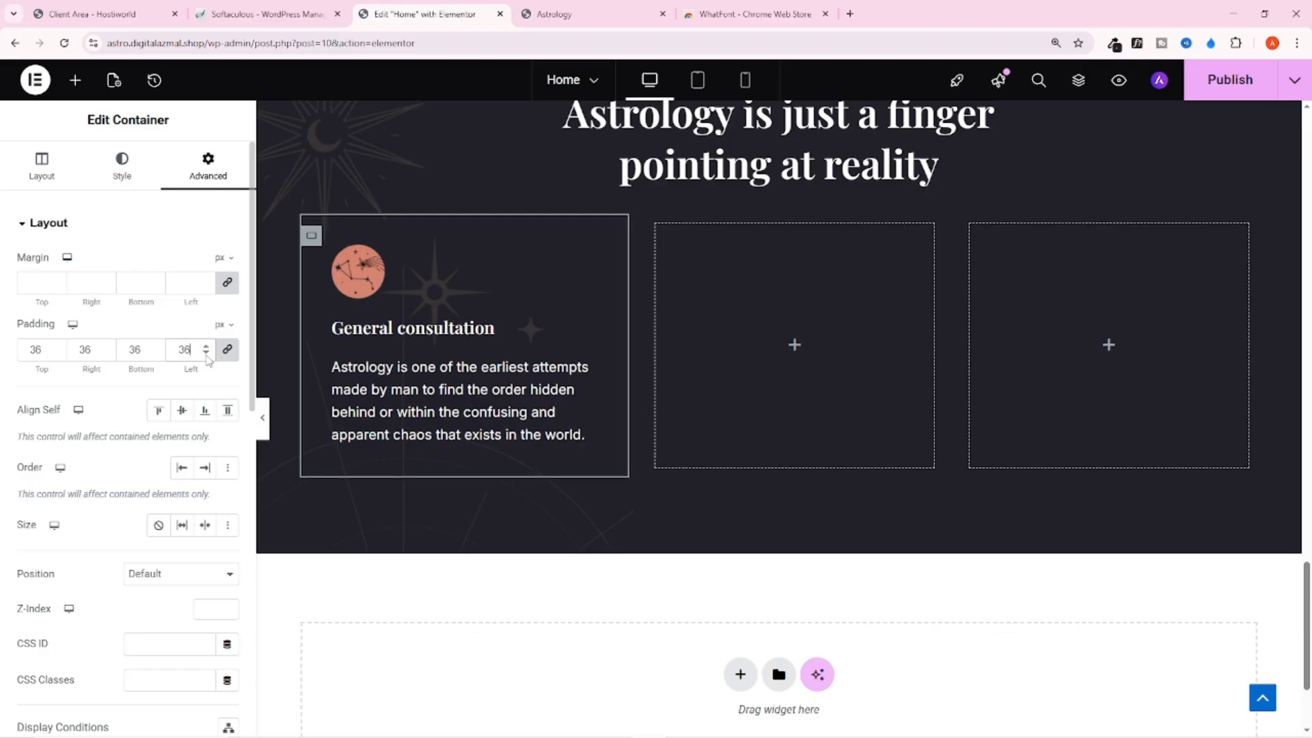
pyautogui.click(206, 354)
pyautogui.click(207, 354)
pyautogui.click(207, 353)
pyautogui.click(206, 354)
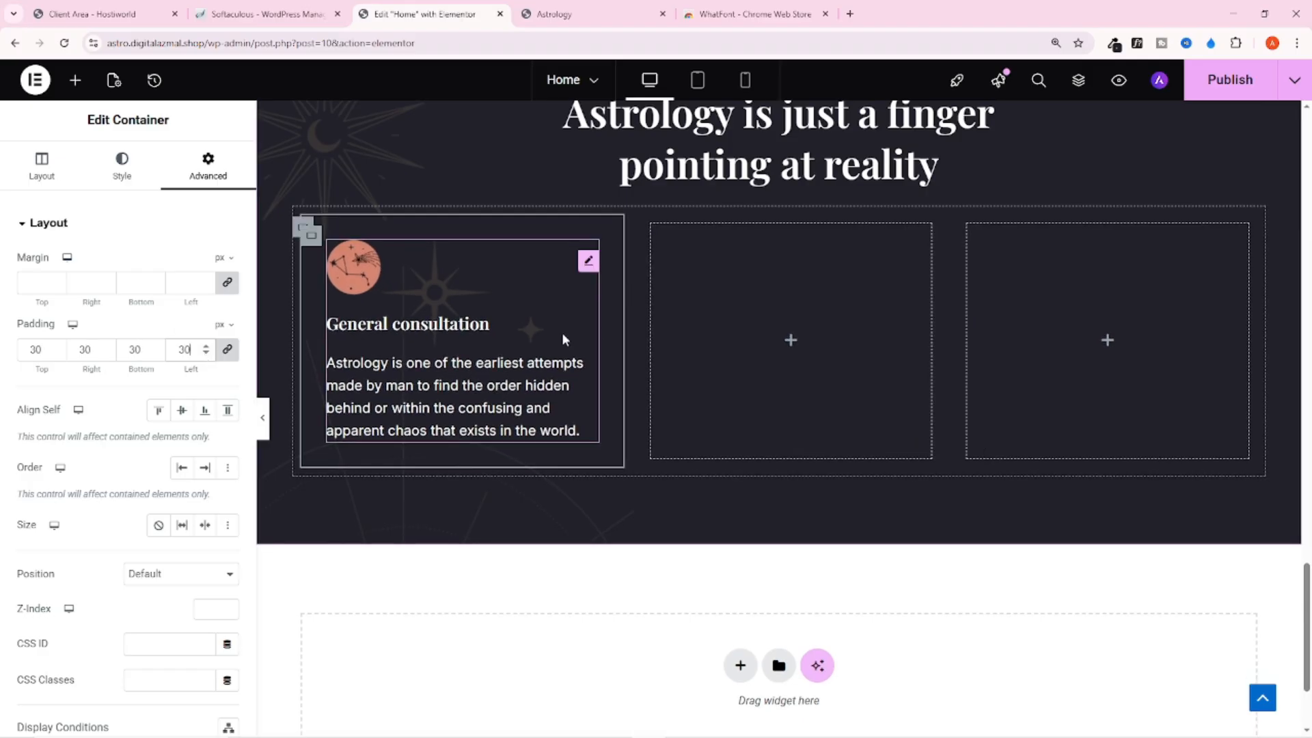
# Unlink the first card container's padding values and set the right and bottom padding to 60 px each
pyautogui.click(227, 351)
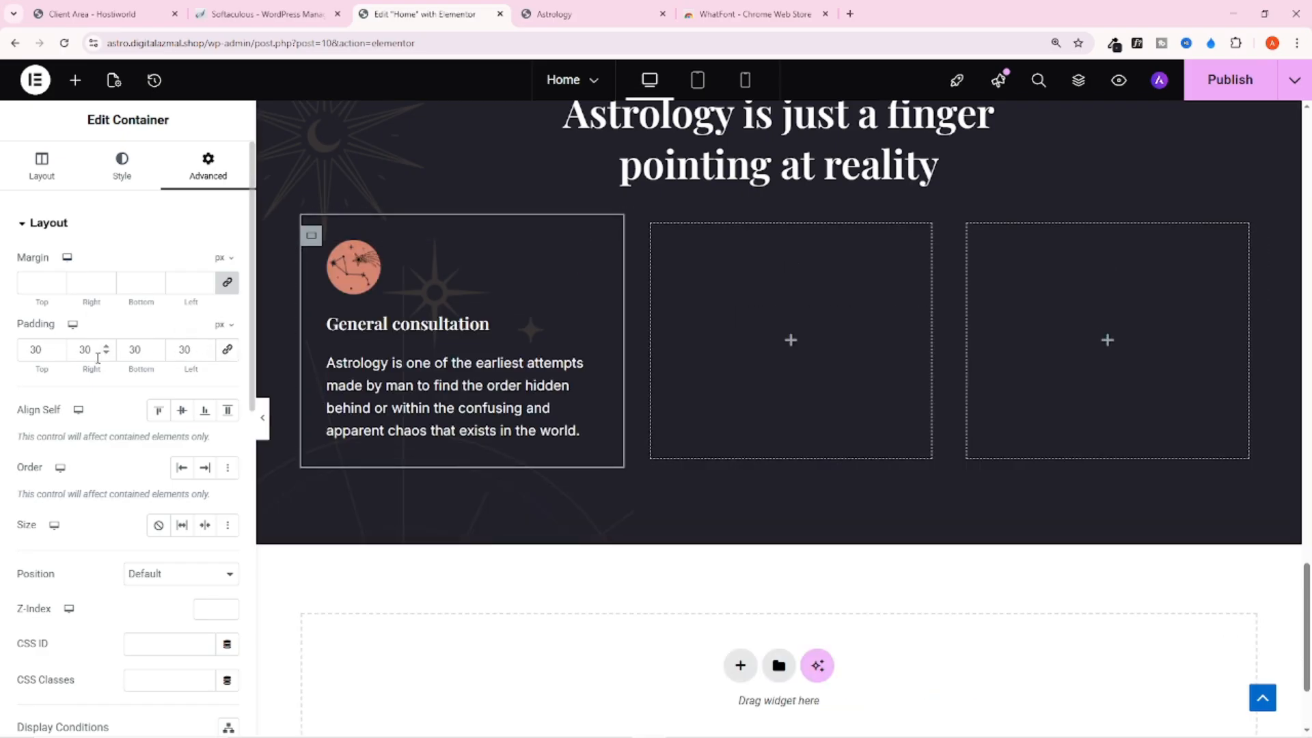
pyautogui.write('620')
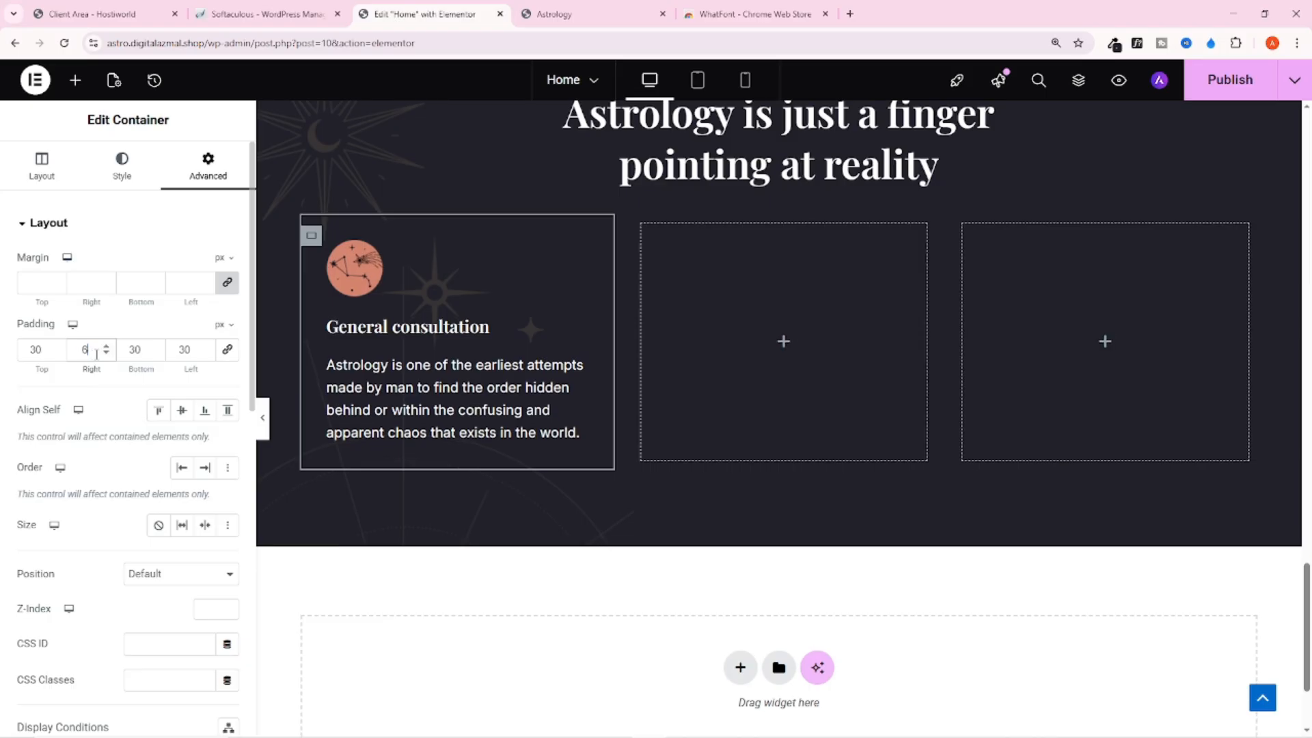
pyautogui.press('BackSpace')
pyautogui.press('BackSpace')
pyautogui.write('0')
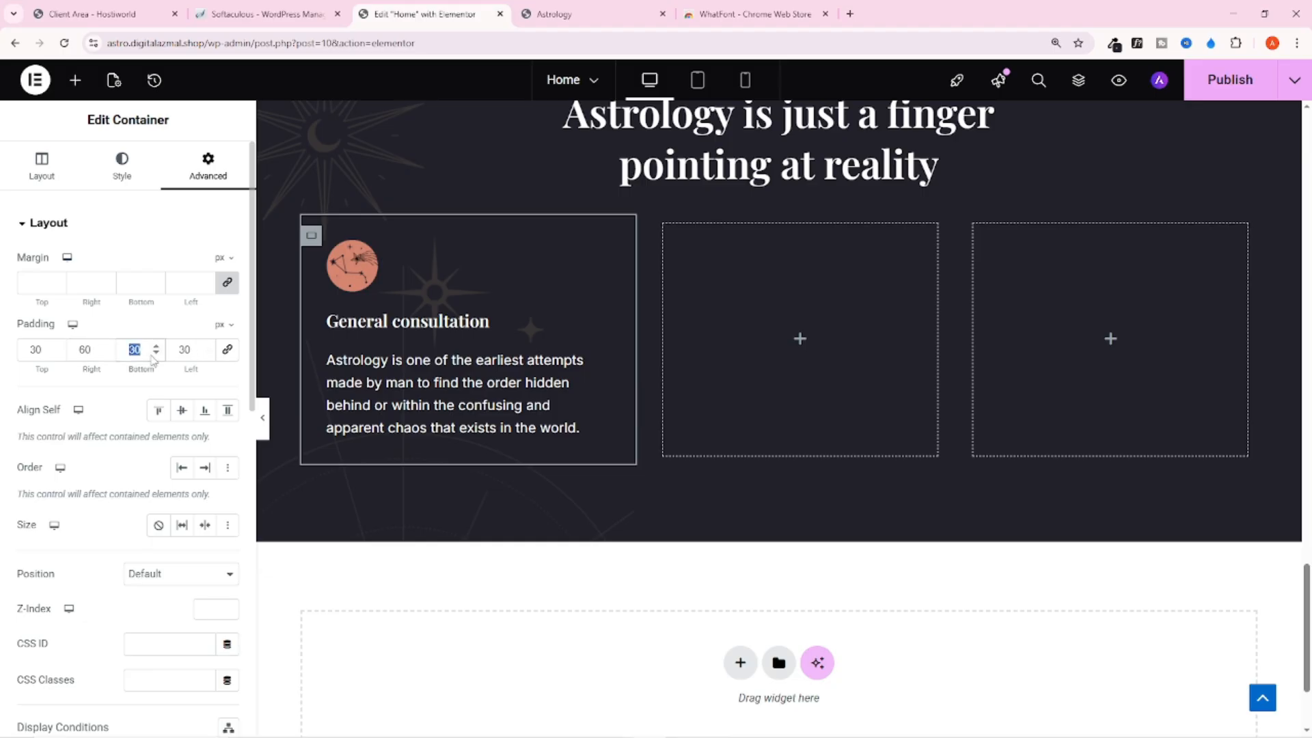
pyautogui.write('60')
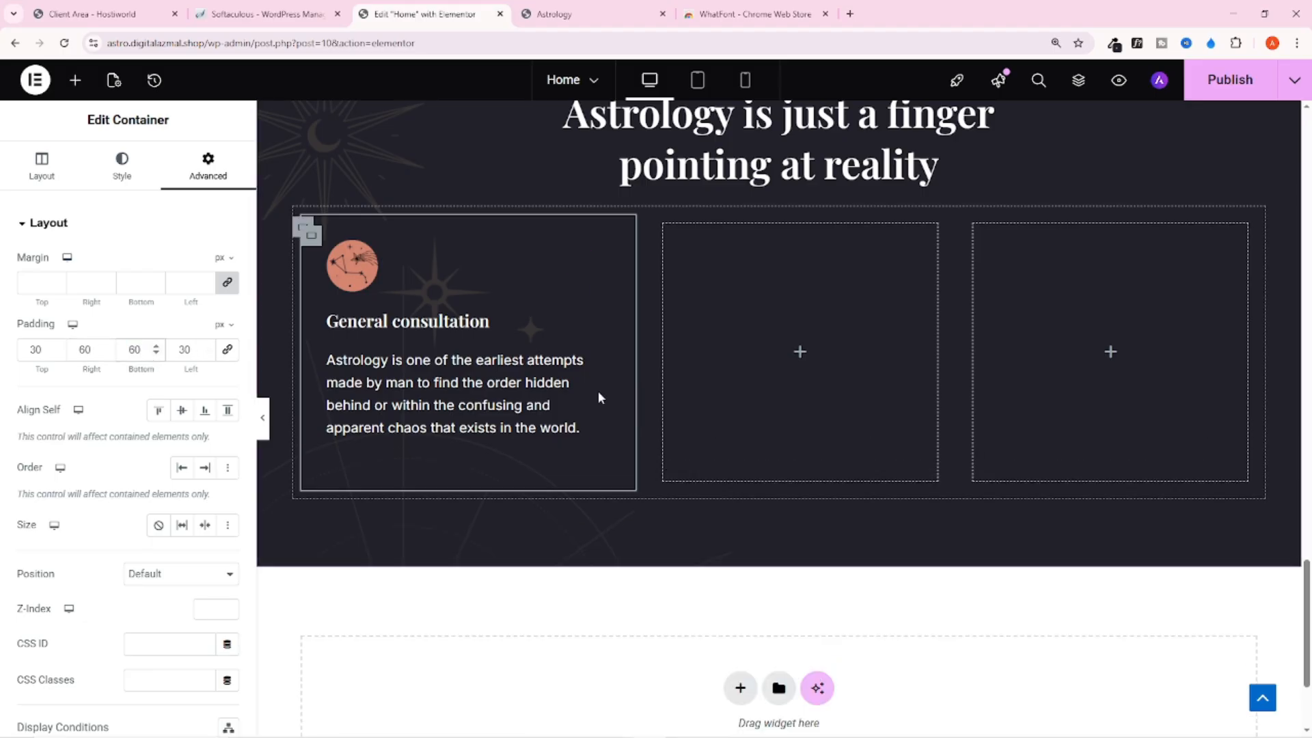
# Compare the card with the reference page and give its container a classic background in the global color 3rd
pyautogui.hotkey('ctrl', '-')
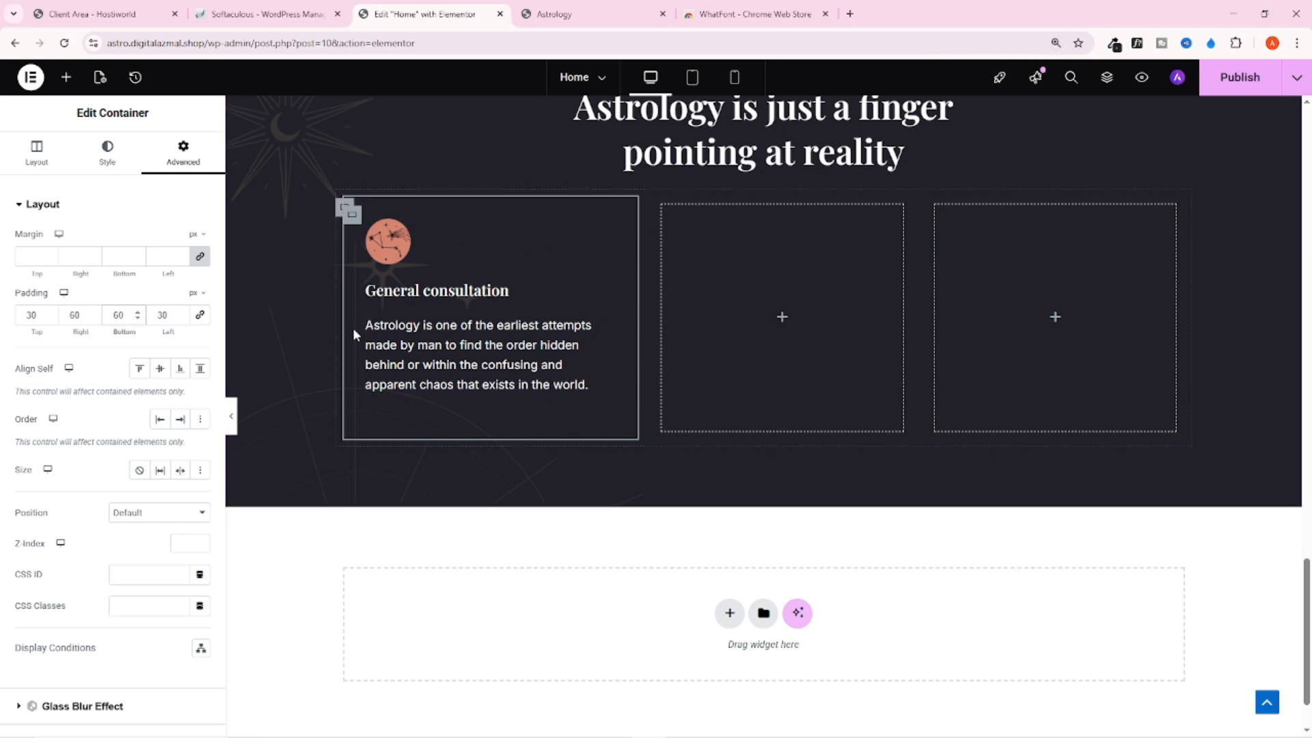
pyautogui.click(554, 14)
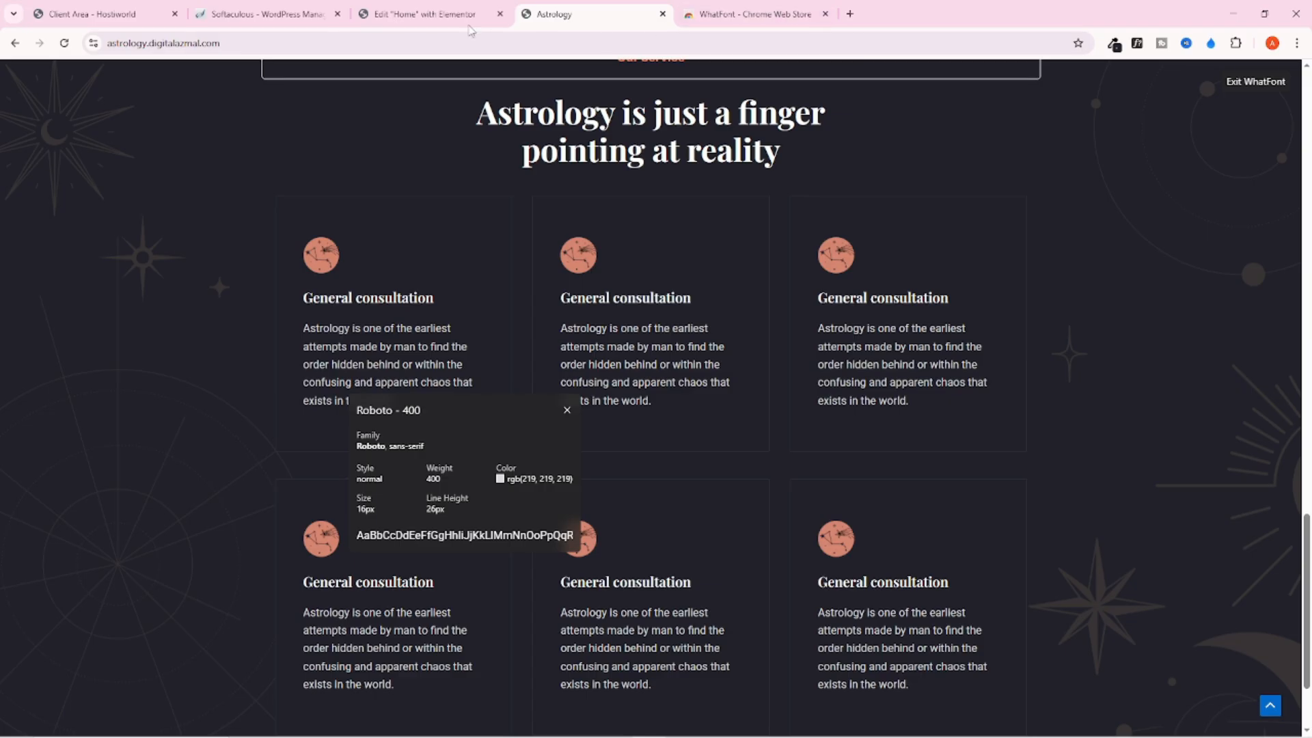
pyautogui.click(425, 13)
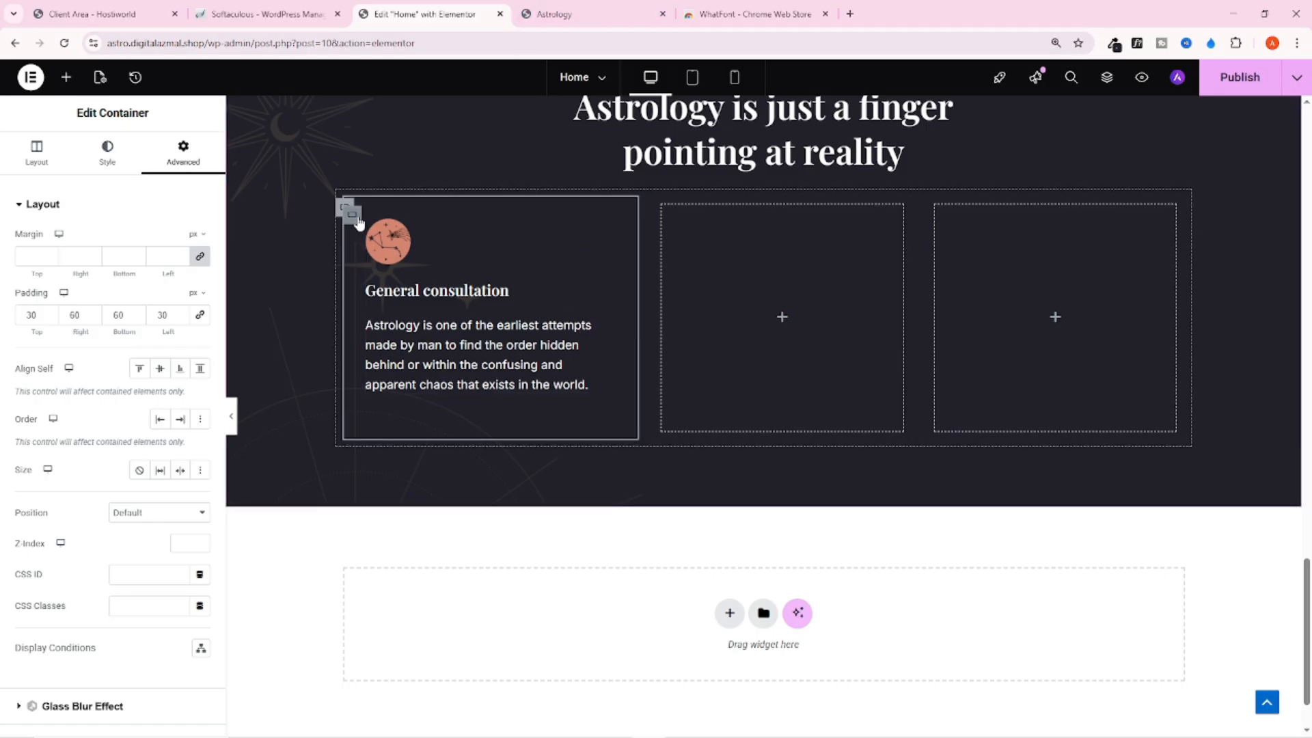
pyautogui.click(106, 157)
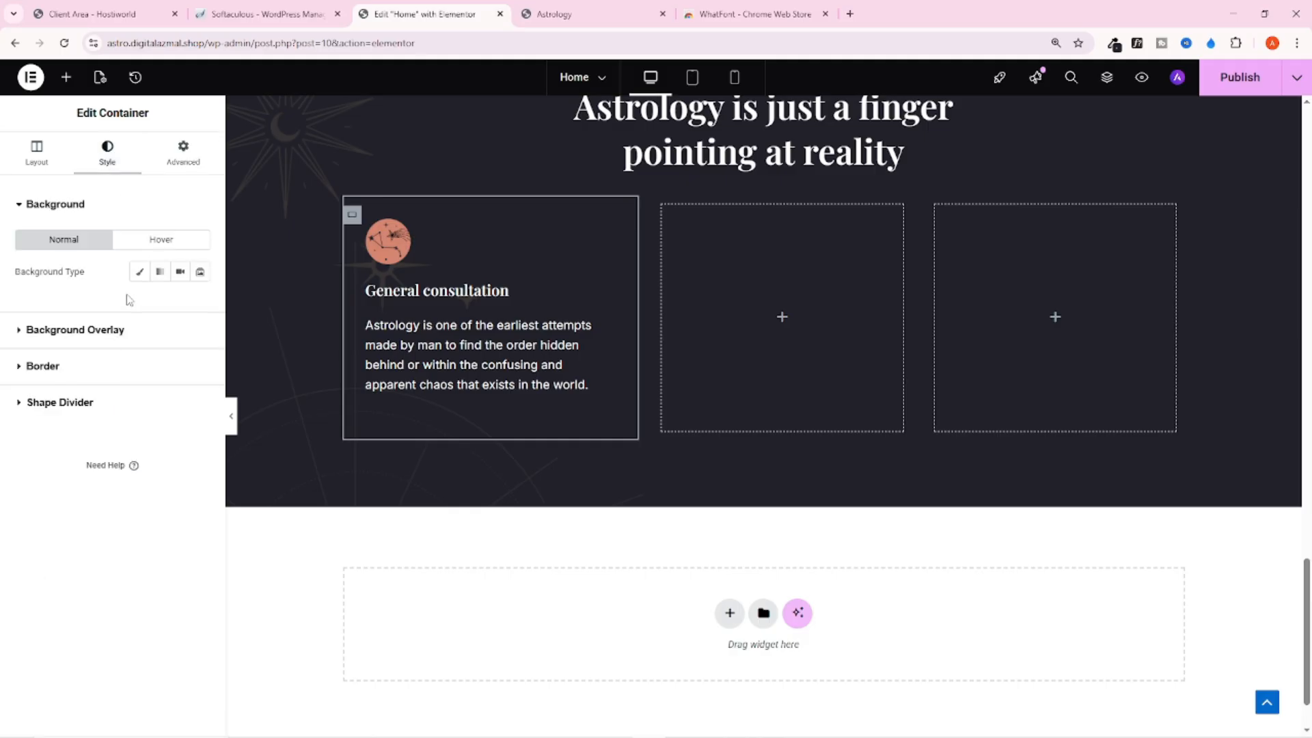
pyautogui.click(137, 272)
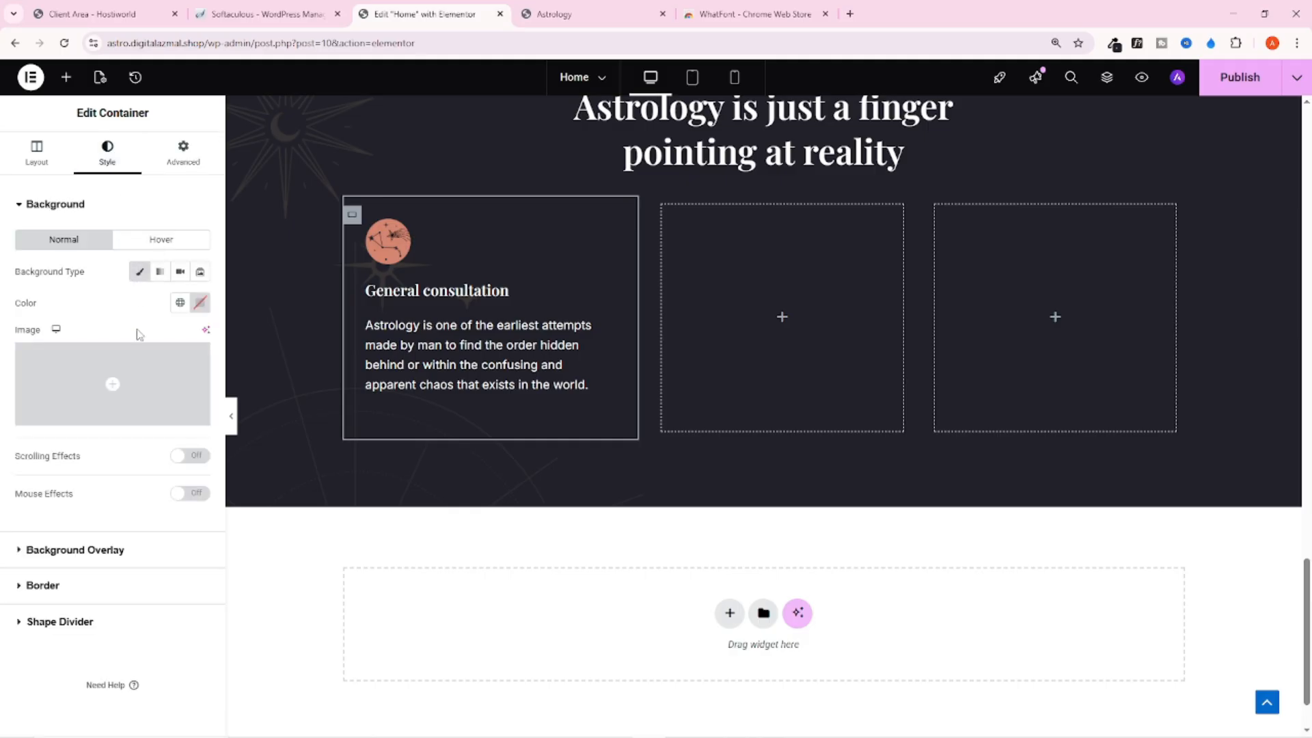
pyautogui.click(180, 303)
pyautogui.scroll(-1, 108, 528)
pyautogui.scroll(-3, 109, 540)
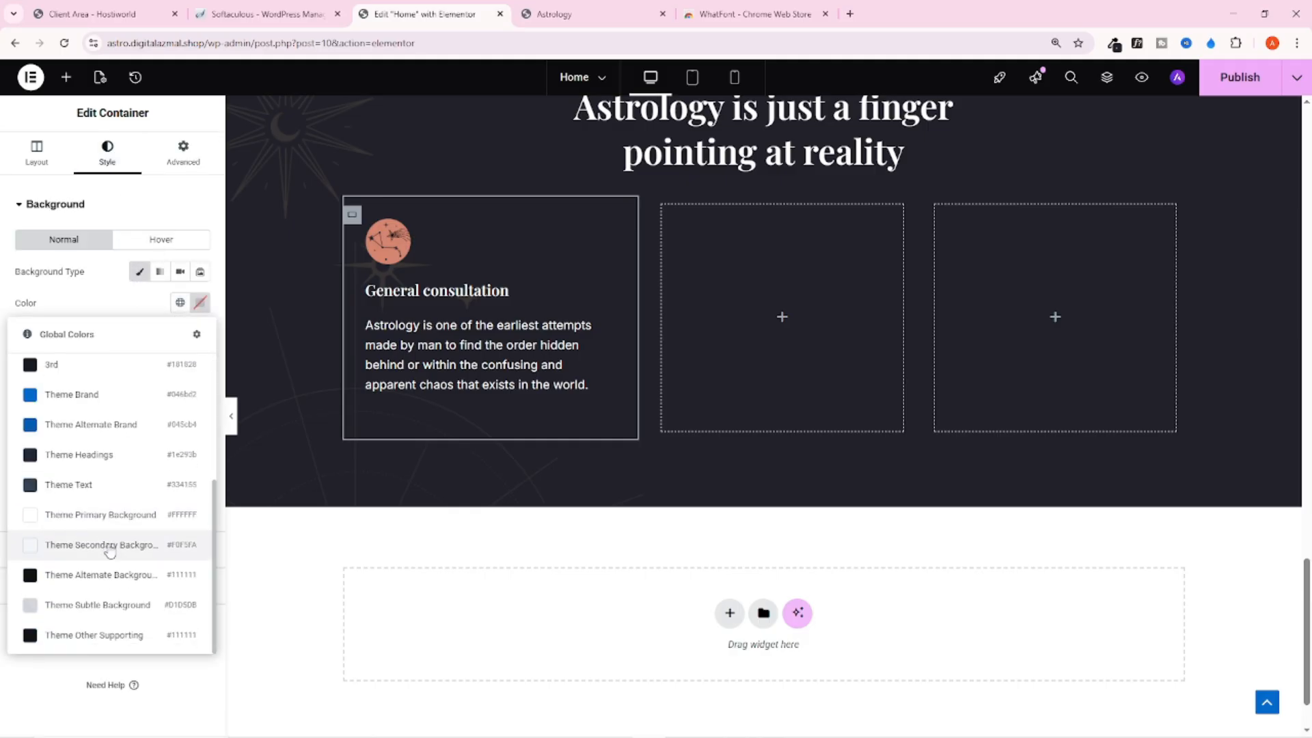
pyautogui.scroll(2, 110, 557)
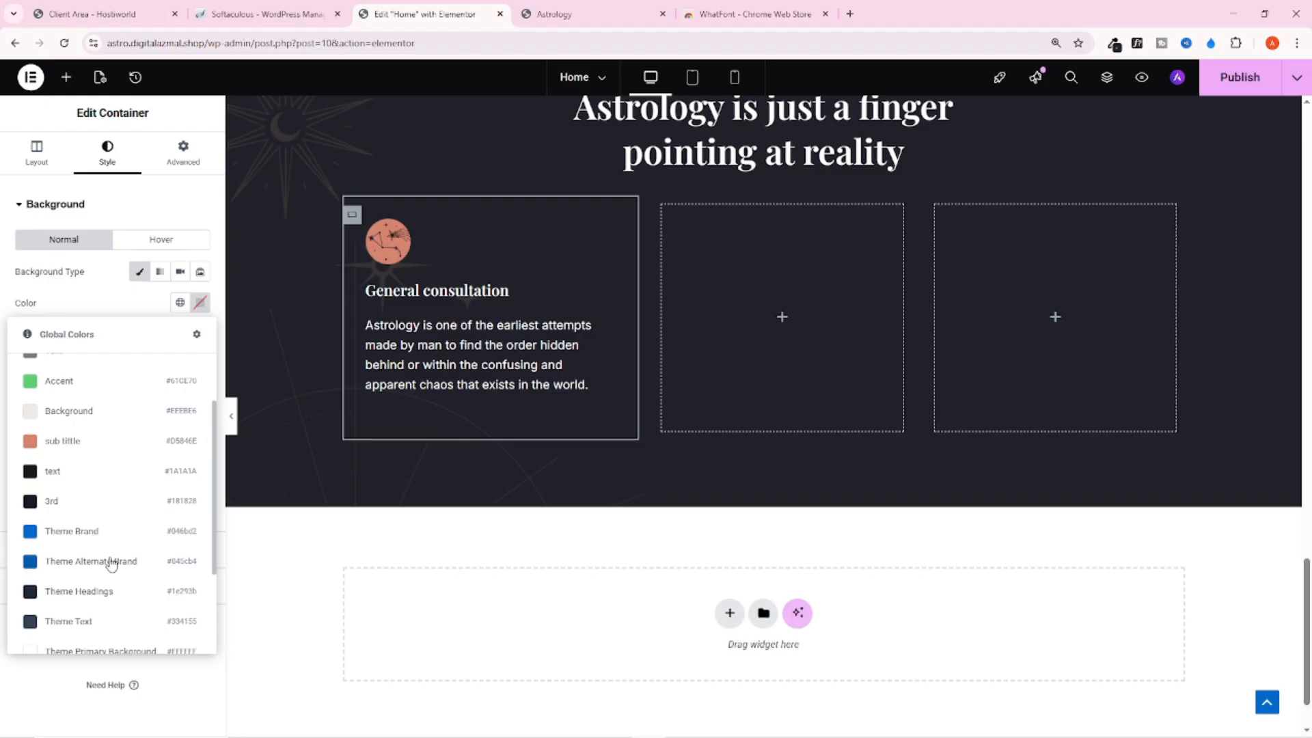
pyautogui.click(64, 507)
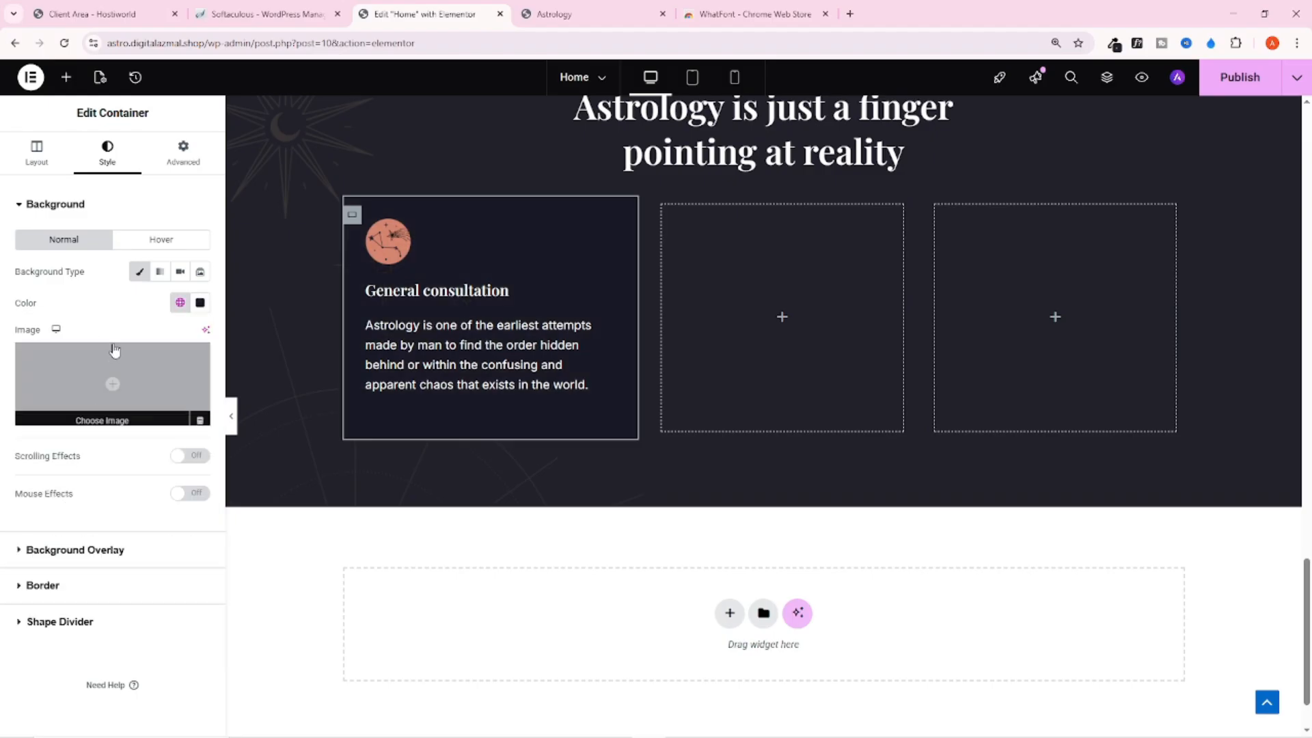
pyautogui.click(180, 302)
pyautogui.scroll(-2, 103, 492)
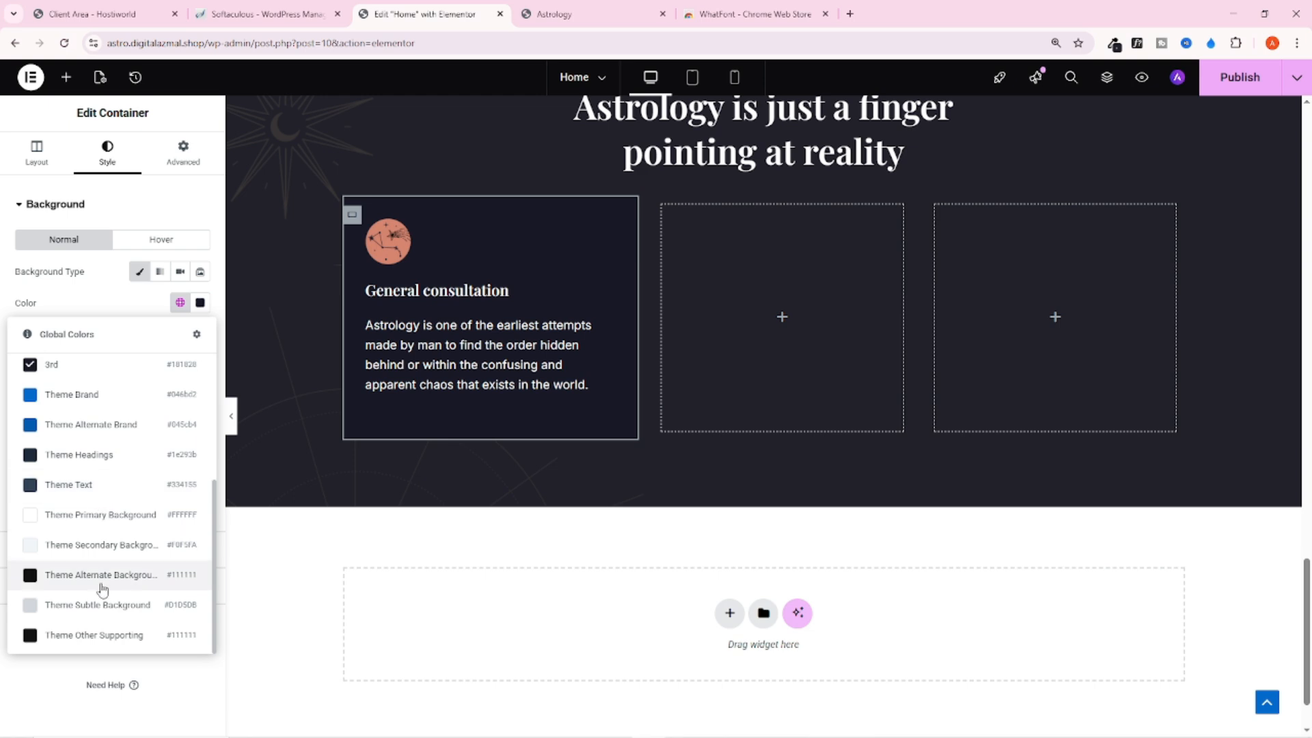
pyautogui.scroll(3, 102, 585)
# Save the Our Service section container's background color as a new global color named Background 4
pyautogui.scroll(3, 741, 147)
pyautogui.scroll(2, 741, 147)
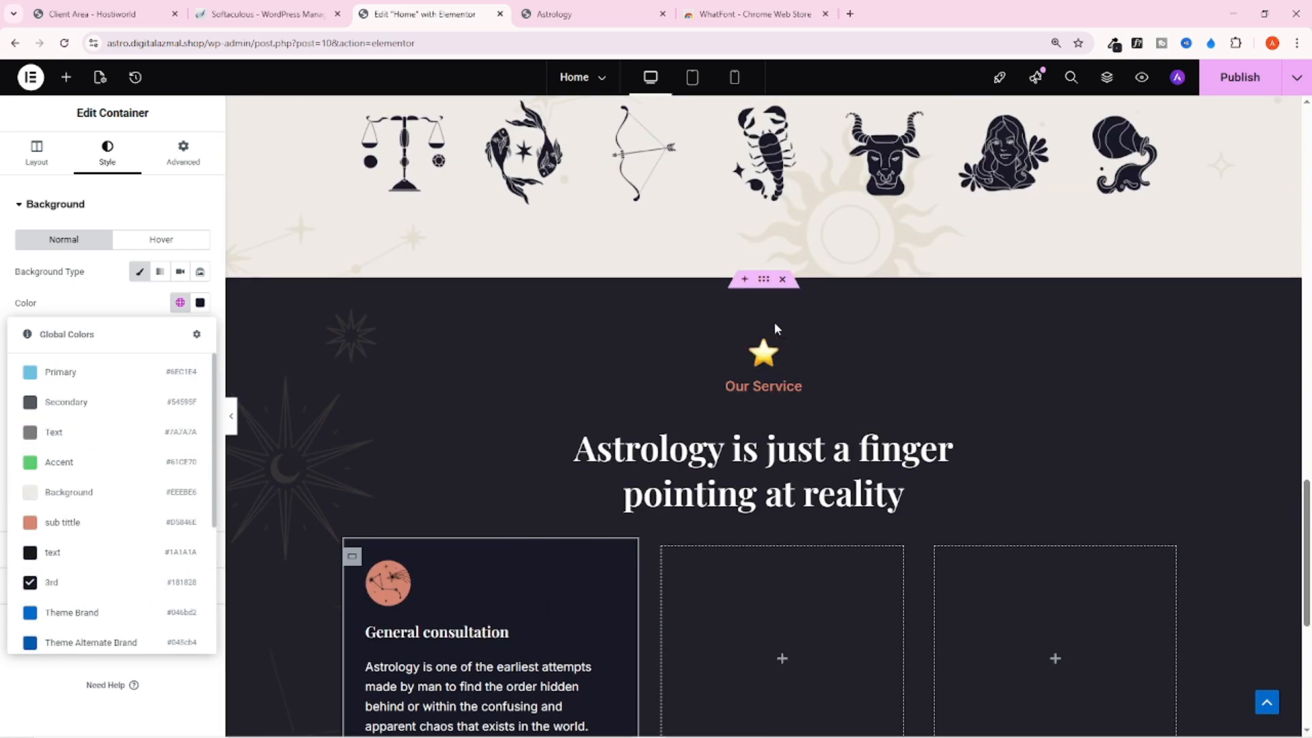
pyautogui.click(763, 281)
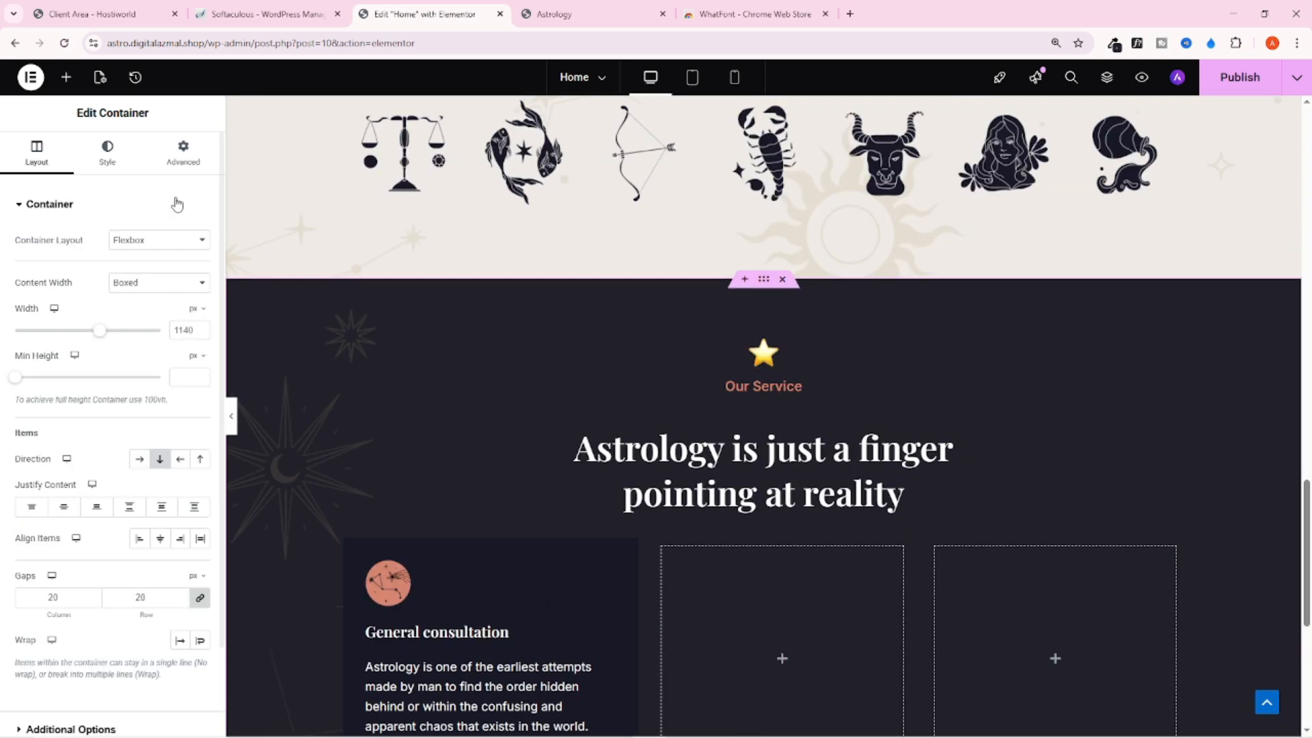
pyautogui.click(107, 154)
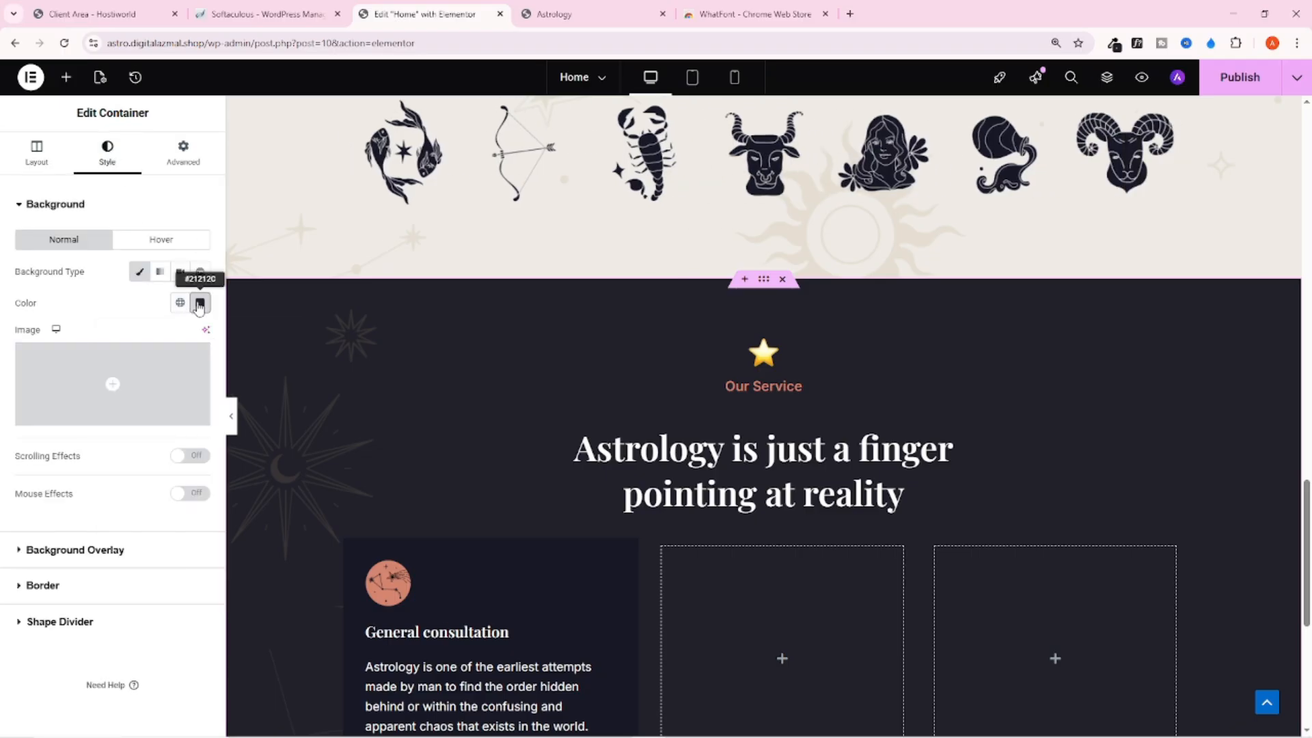
pyautogui.click(199, 303)
pyautogui.click(244, 334)
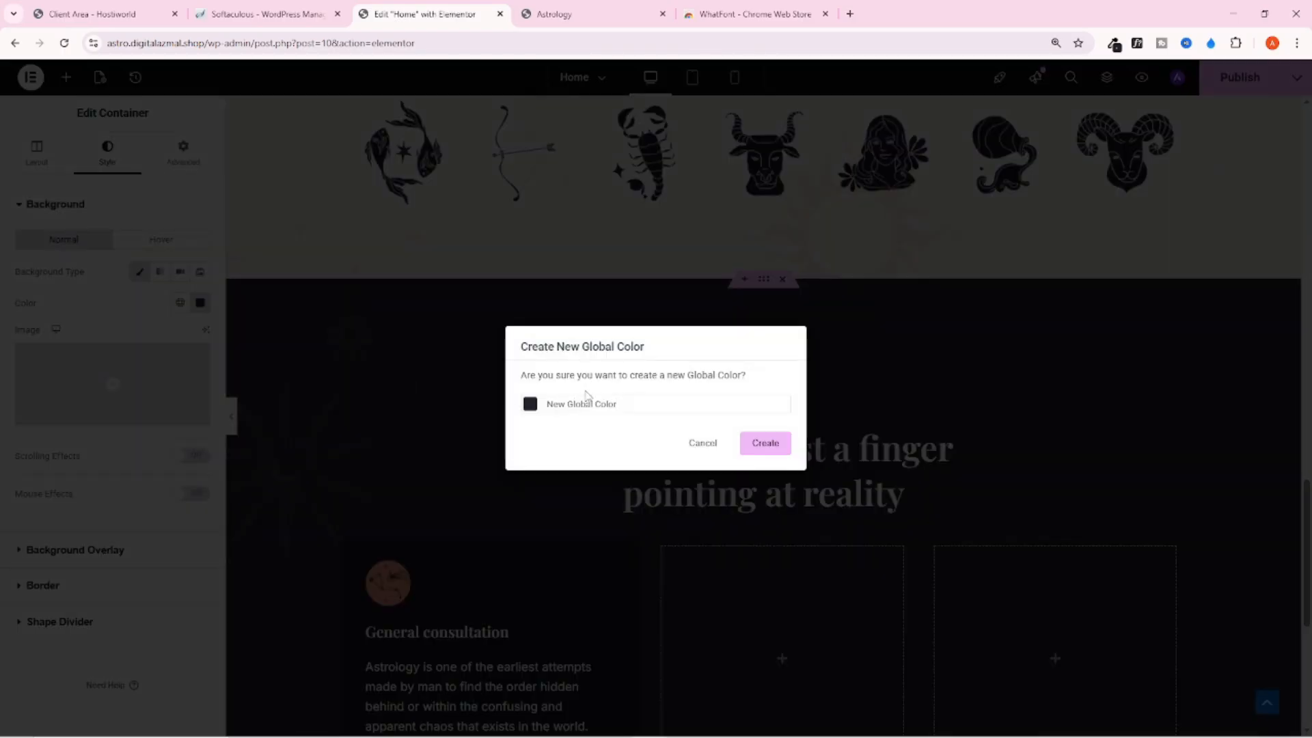
pyautogui.moveTo(629, 407); pyautogui.dragTo(536, 413)
pyautogui.write('Bac')
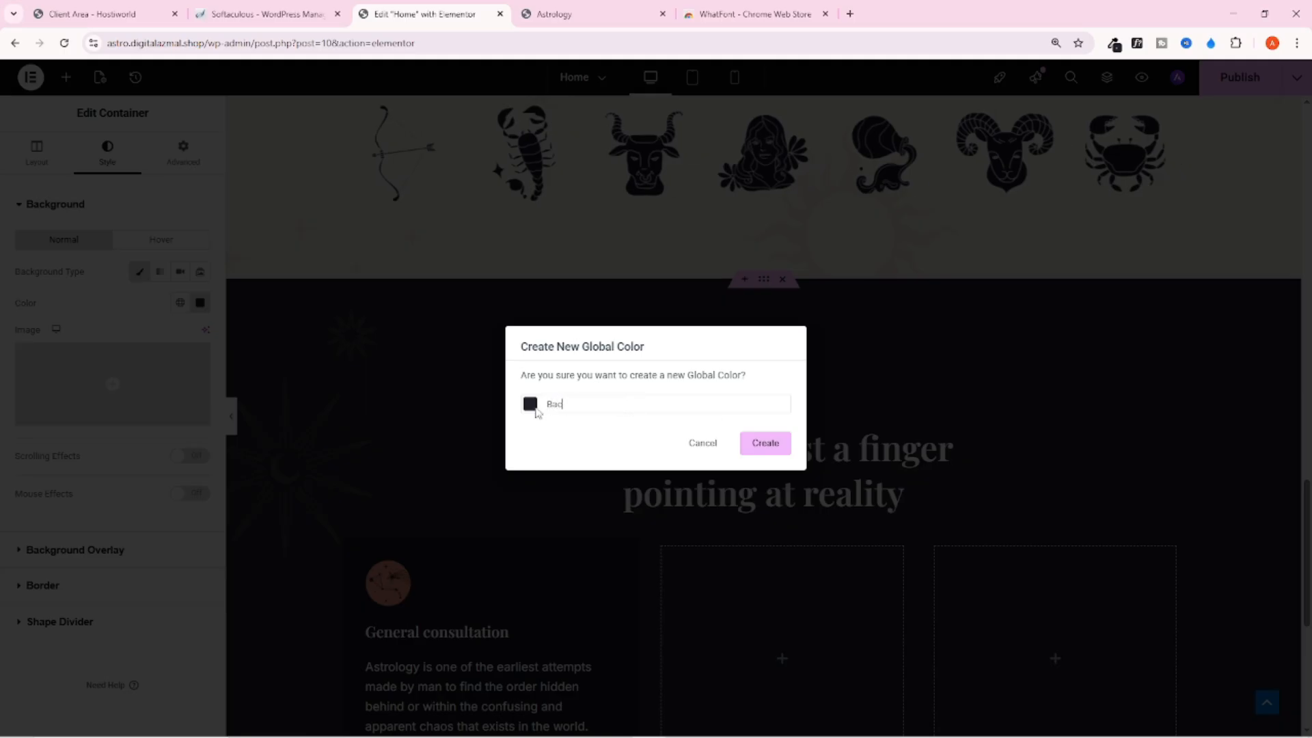
pyautogui.write('kground 4')
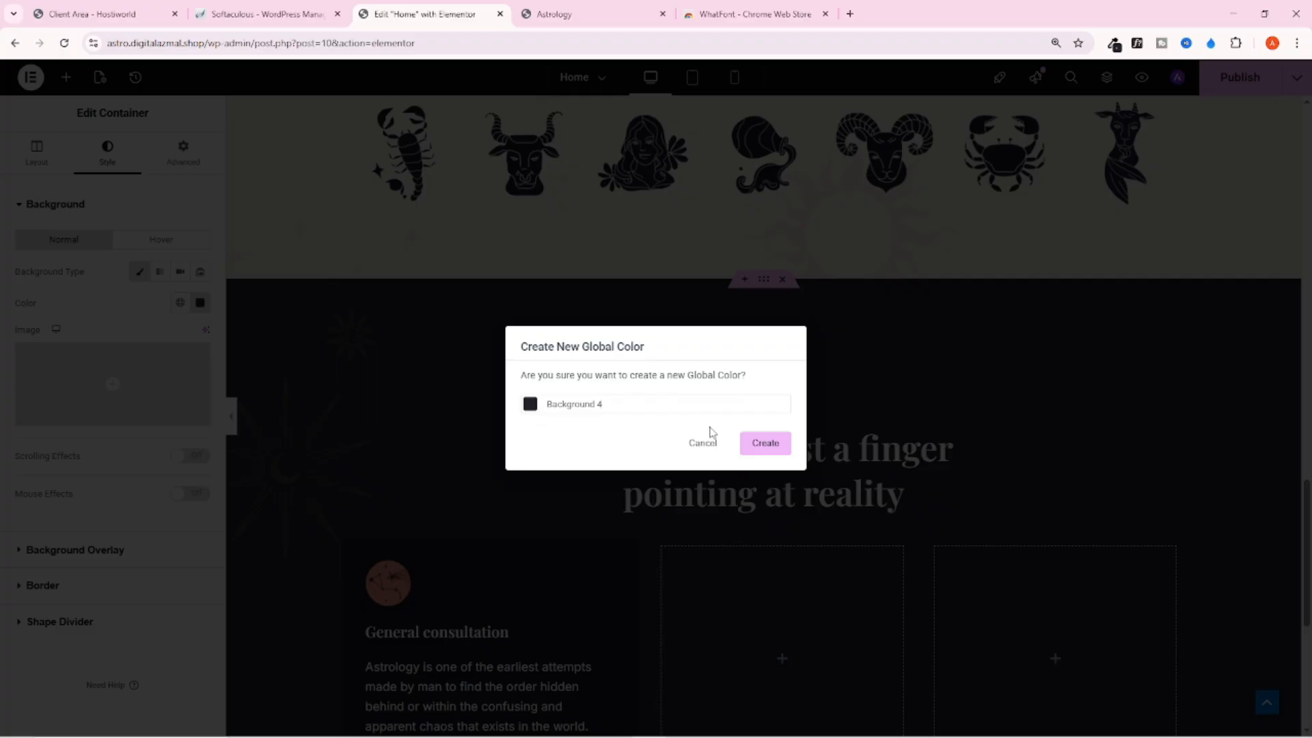
pyautogui.click(765, 442)
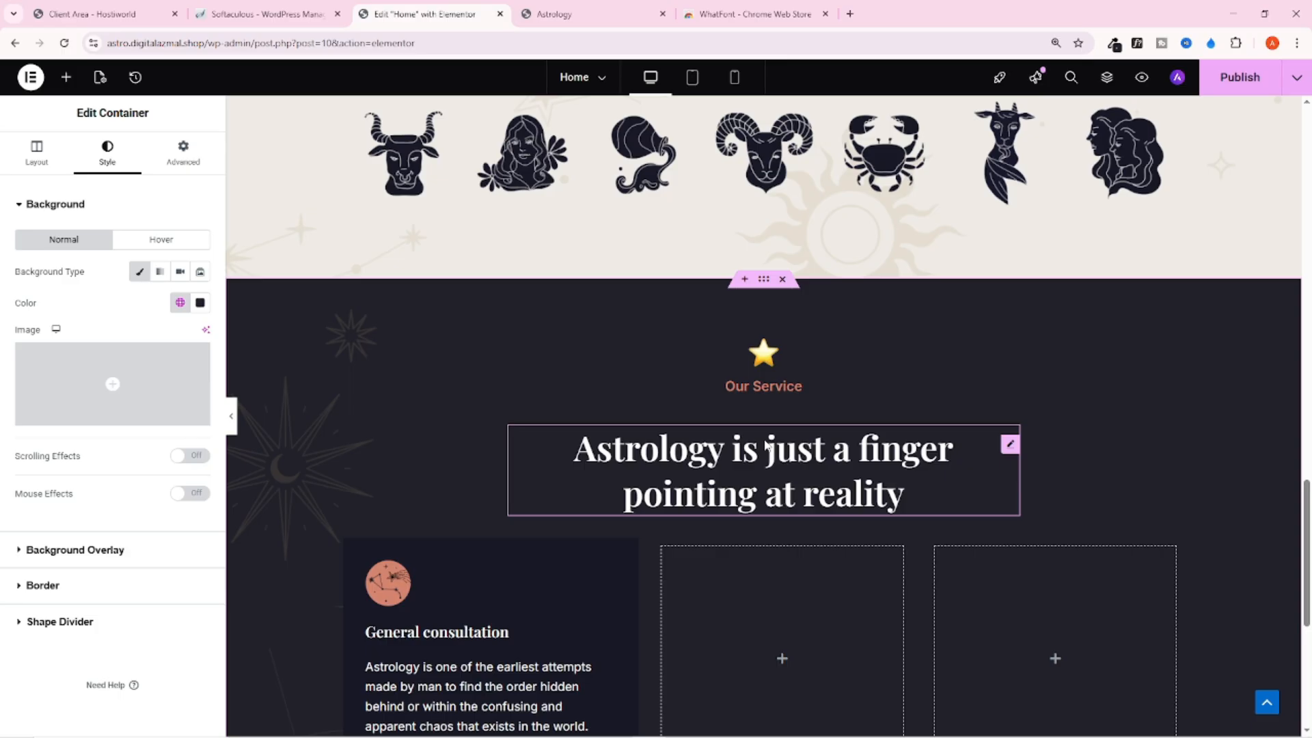
# Check the section container's background against the global color list, keeping Background 4 selected
pyautogui.scroll(-2, 1010, 561)
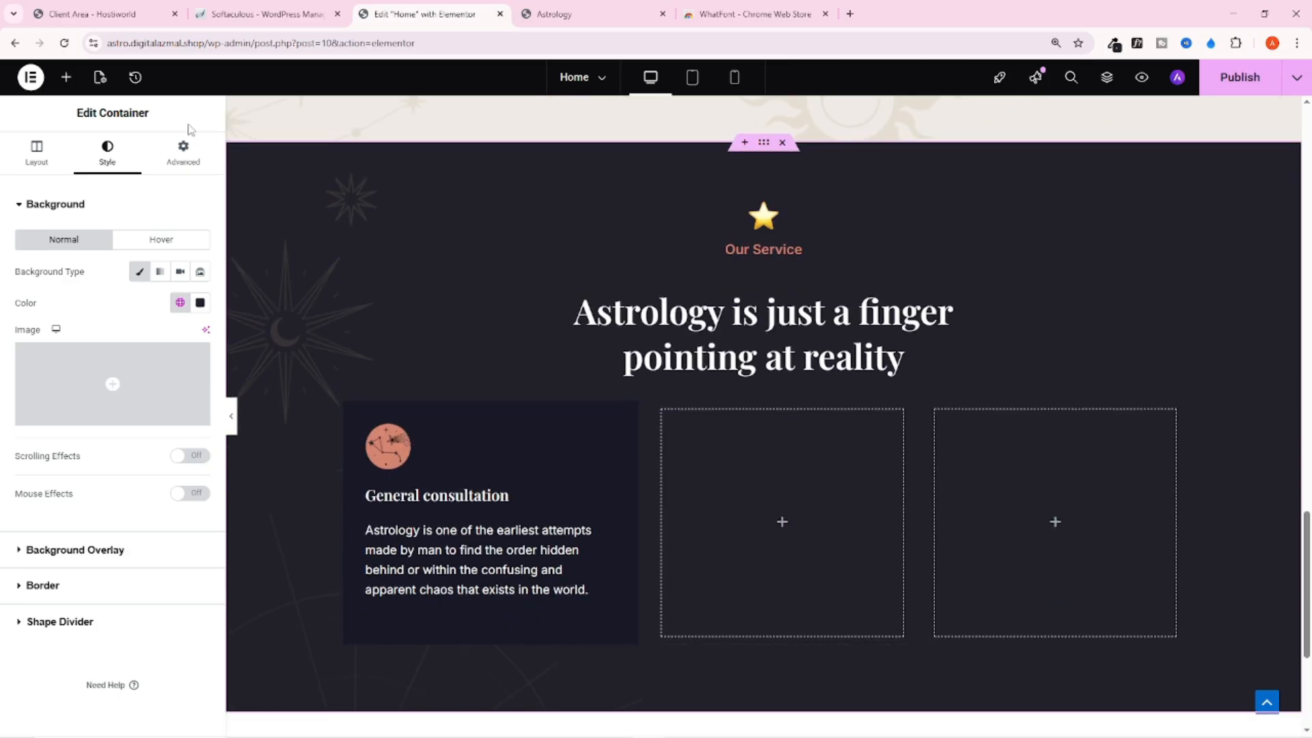
pyautogui.click(181, 303)
pyautogui.scroll(-3, 113, 478)
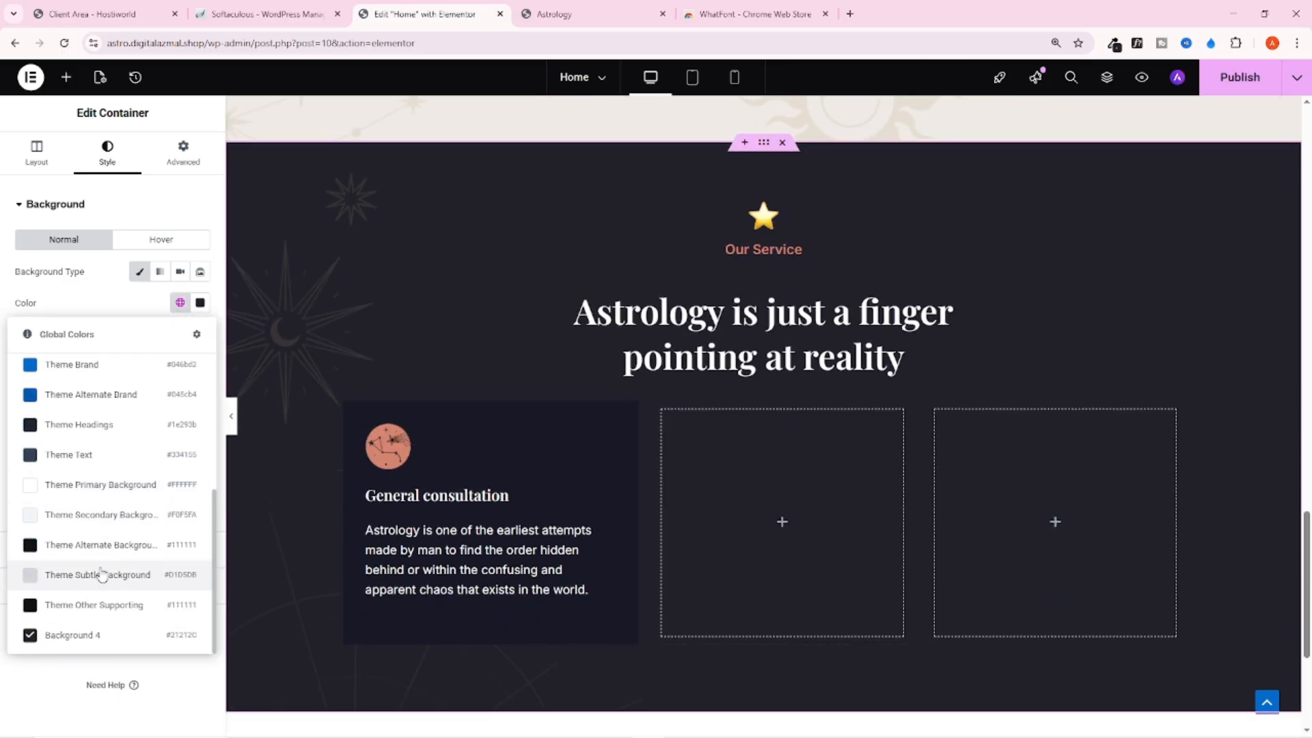
pyautogui.click(69, 636)
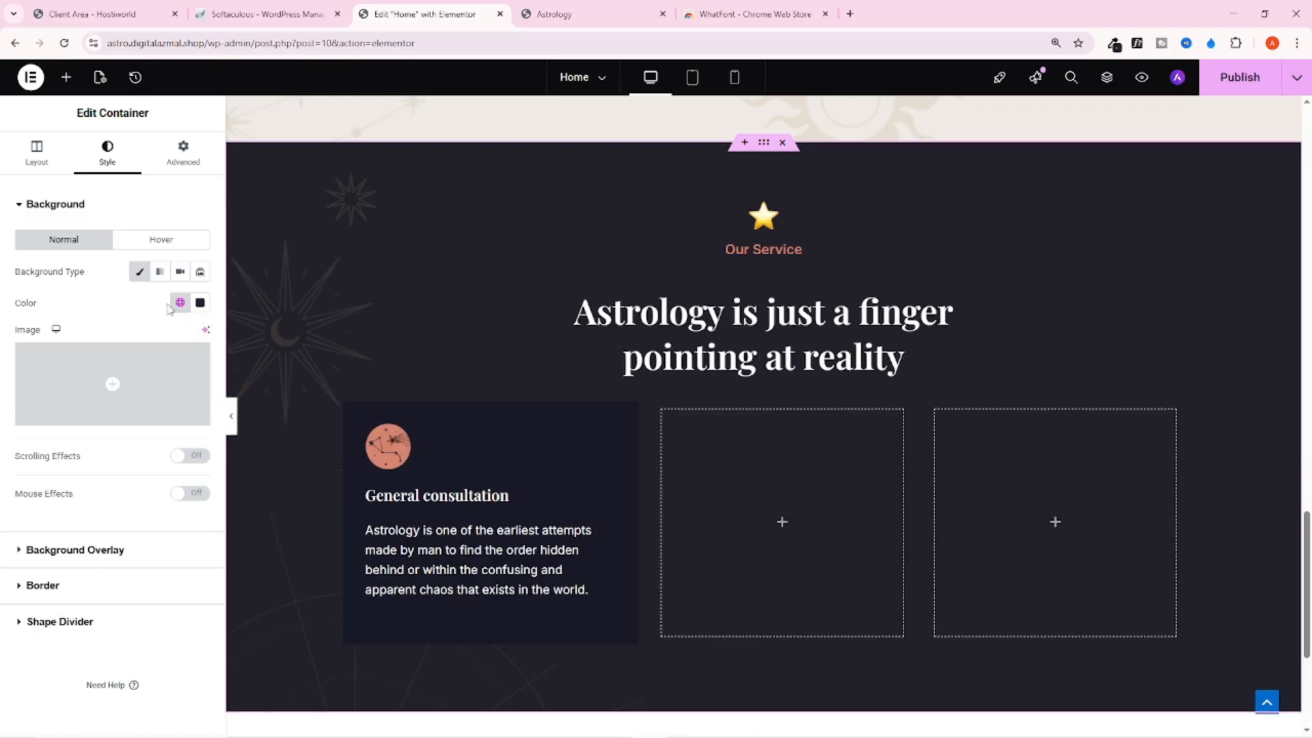
pyautogui.click(179, 303)
pyautogui.click(179, 302)
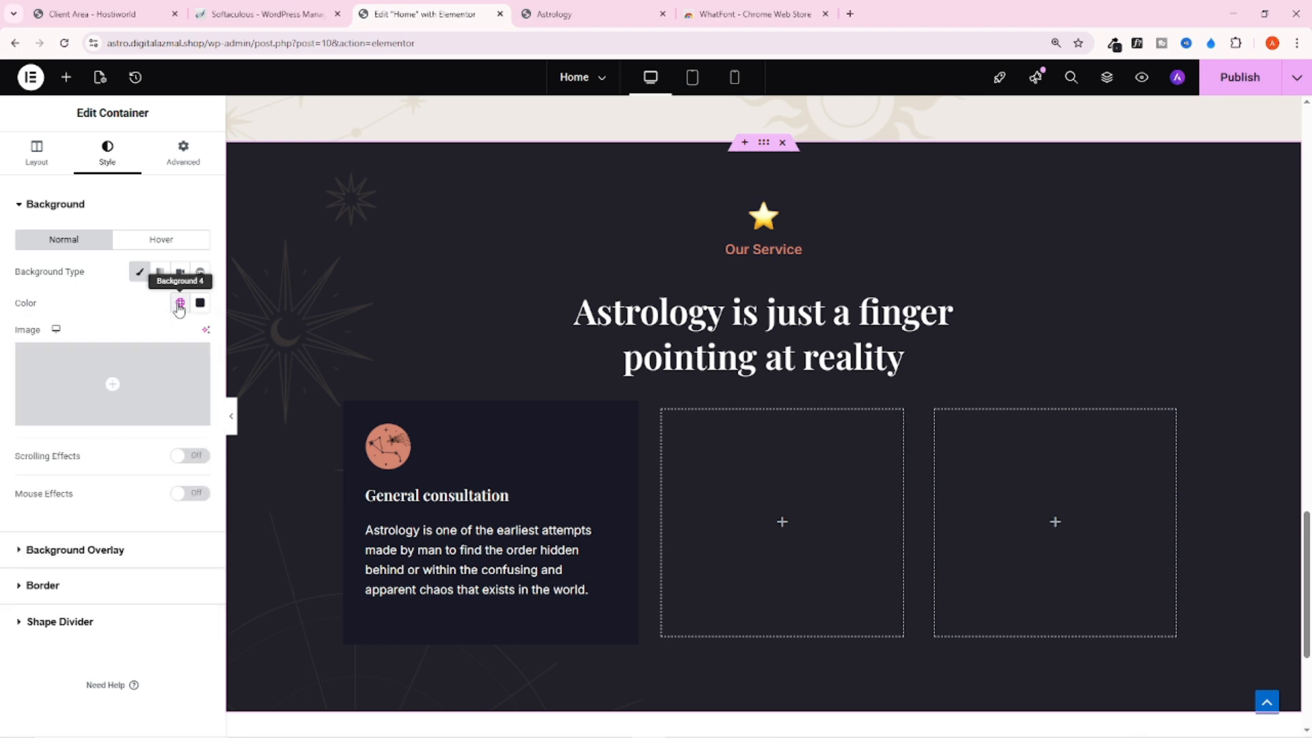
# Set the first service card container's background color to the global color Background 4
pyautogui.click(345, 412)
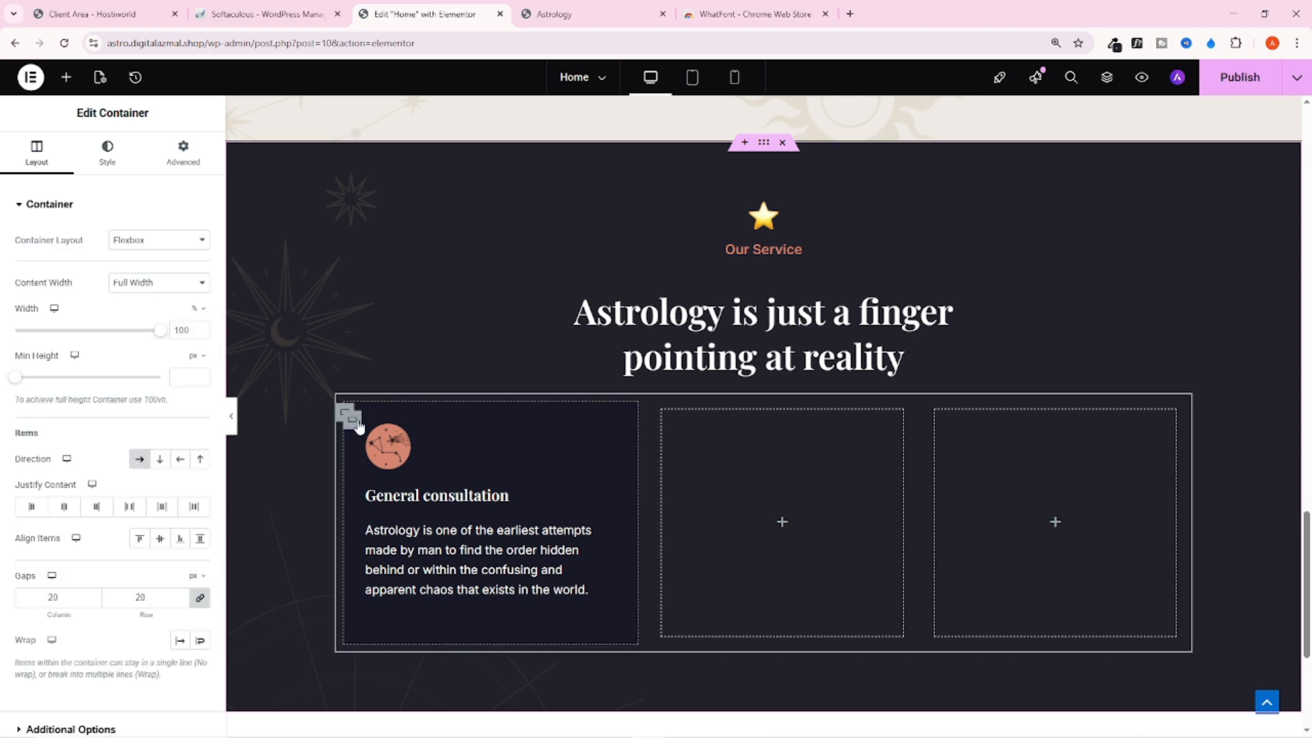
pyautogui.click(349, 417)
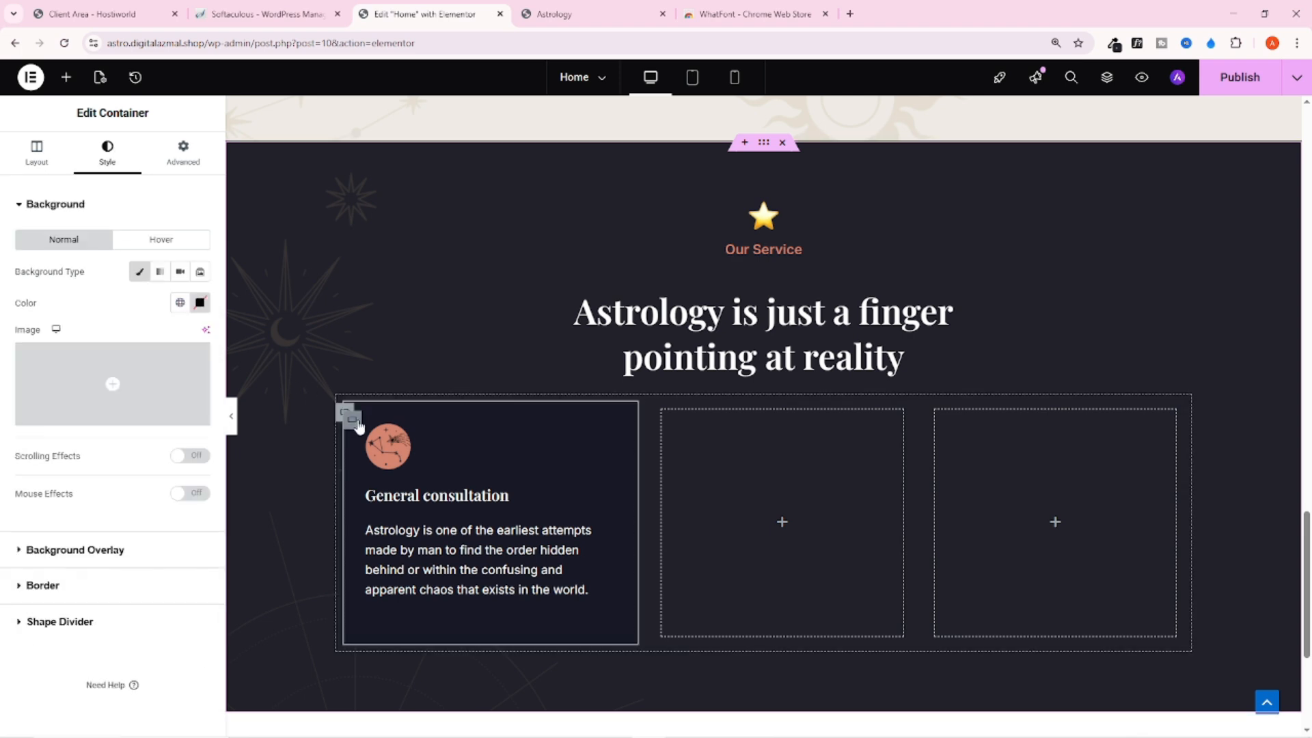
pyautogui.click(180, 302)
pyautogui.scroll(-5, 84, 569)
pyautogui.click(64, 634)
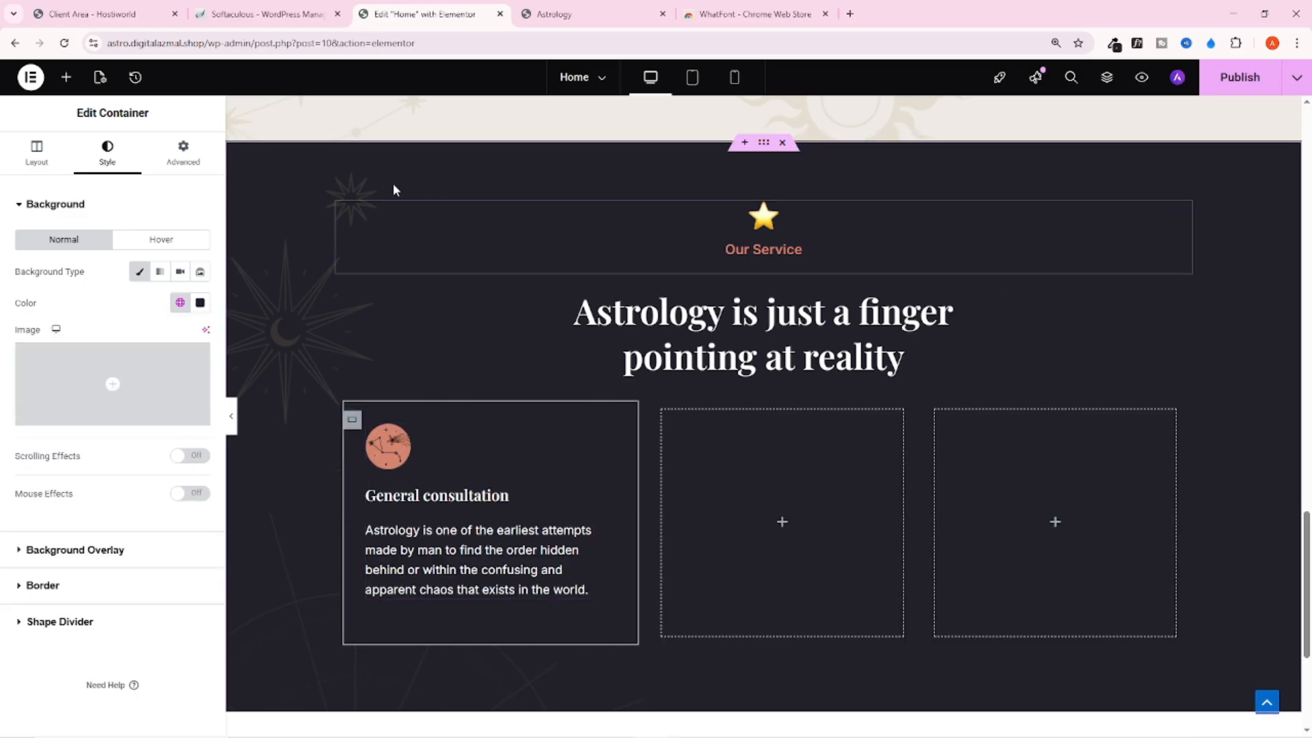
# Find the ColorZilla extension in the Chrome Web Store and check that it is in the browser's extensions list
pyautogui.click(577, 12)
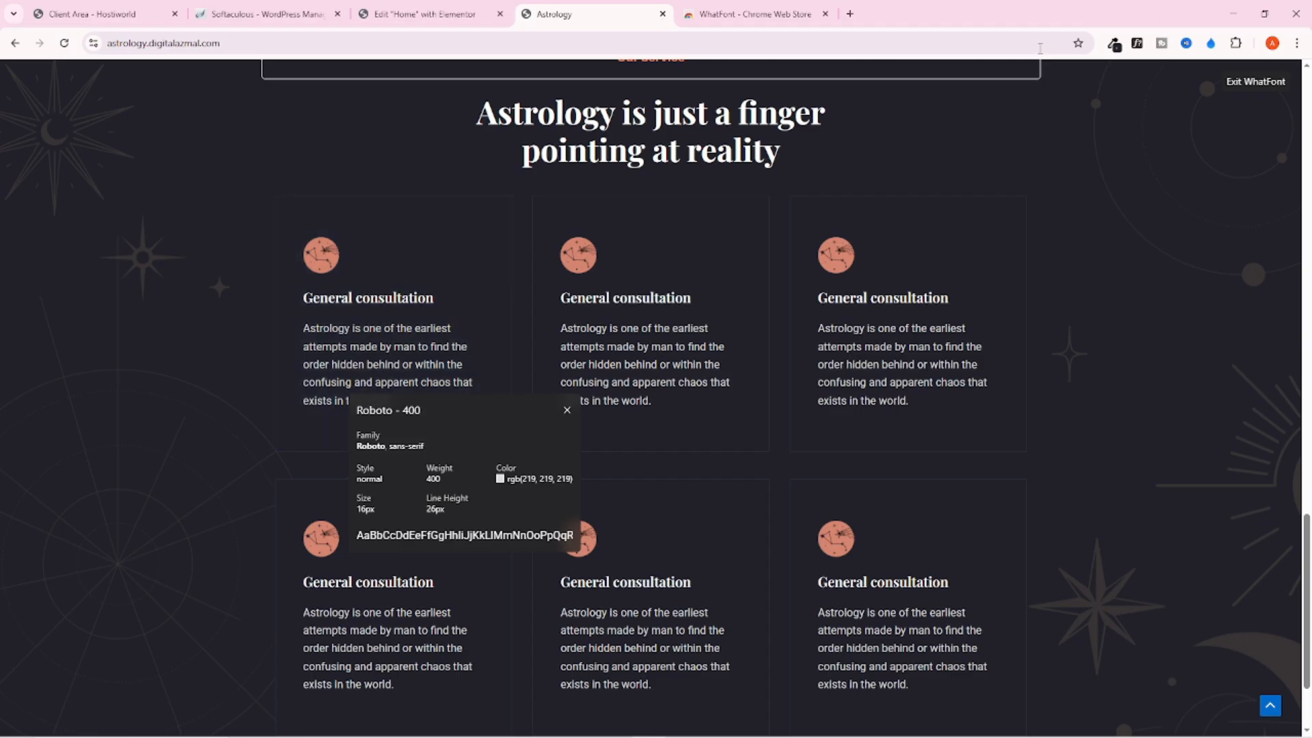
pyautogui.click(758, 15)
pyautogui.click(704, 80)
pyautogui.write('colo')
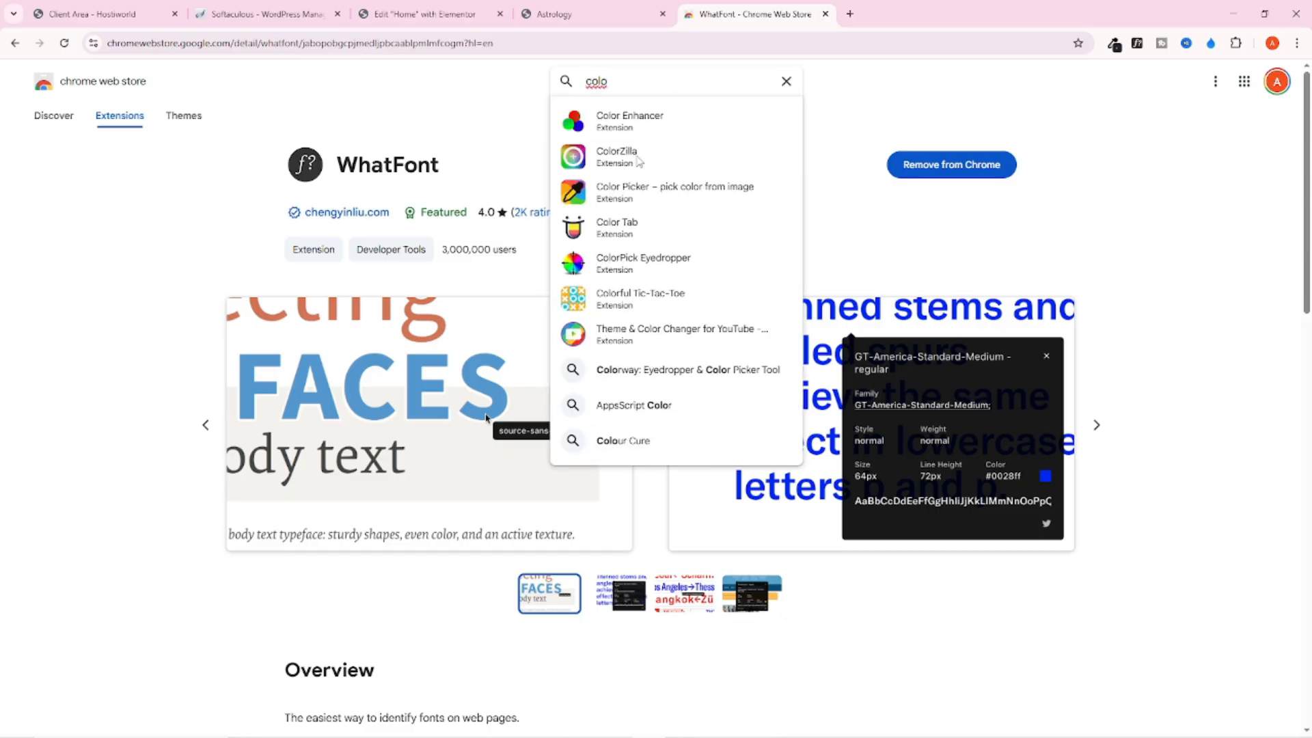
pyautogui.click(637, 159)
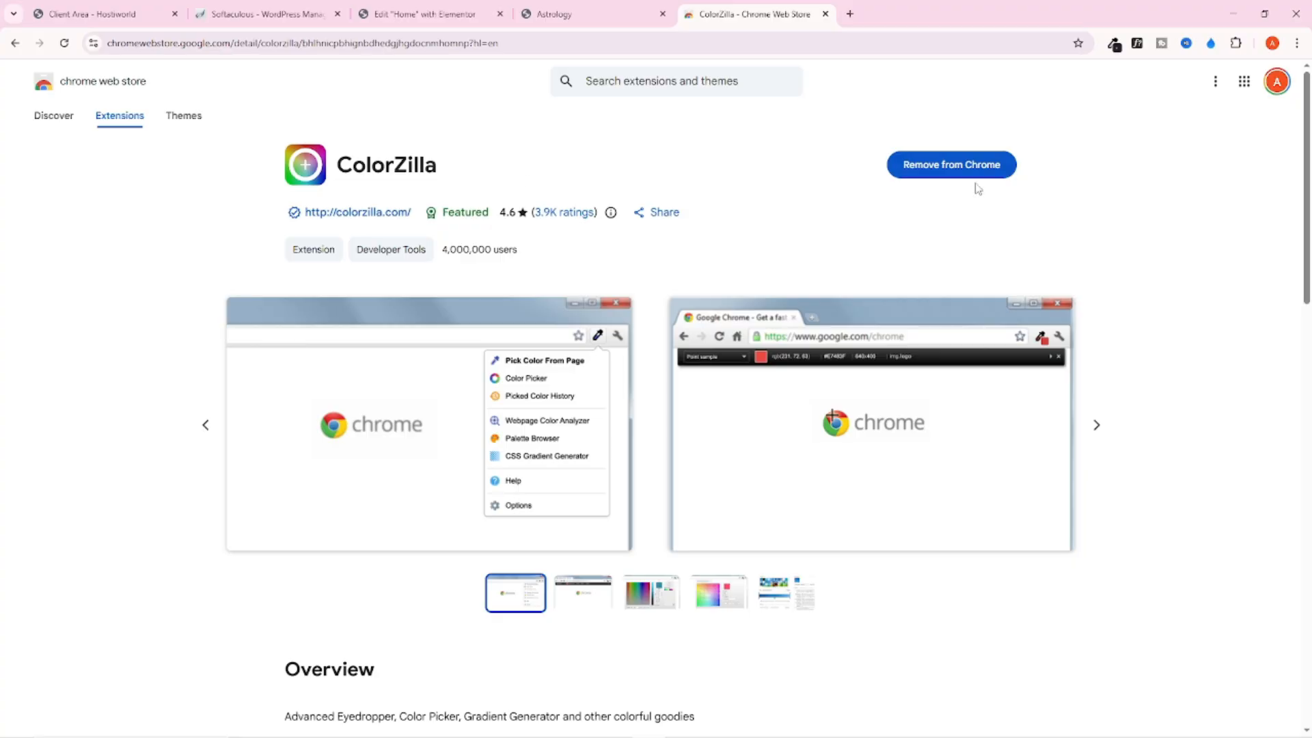
pyautogui.click(1235, 43)
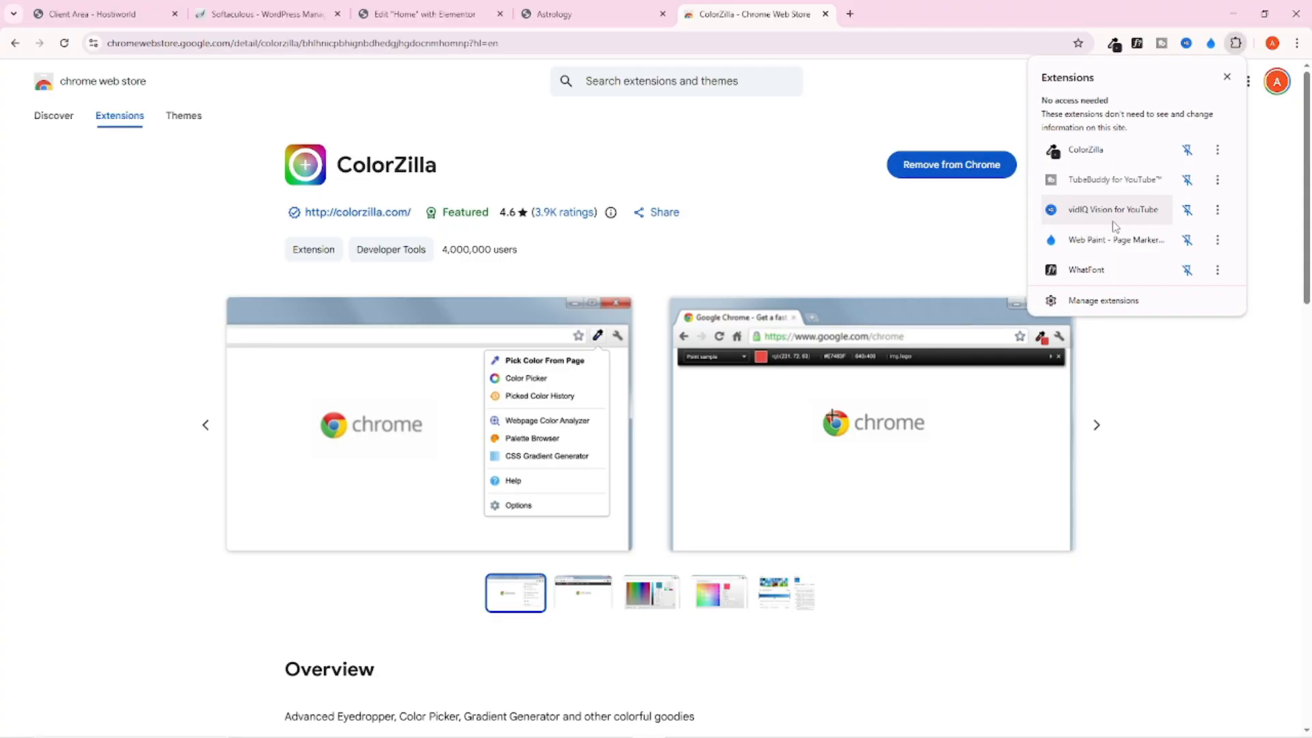
pyautogui.click(936, 112)
# Sample the first card's hover color on the reference page and set #2D2D3C as the first service card's classic hover background
pyautogui.click(562, 13)
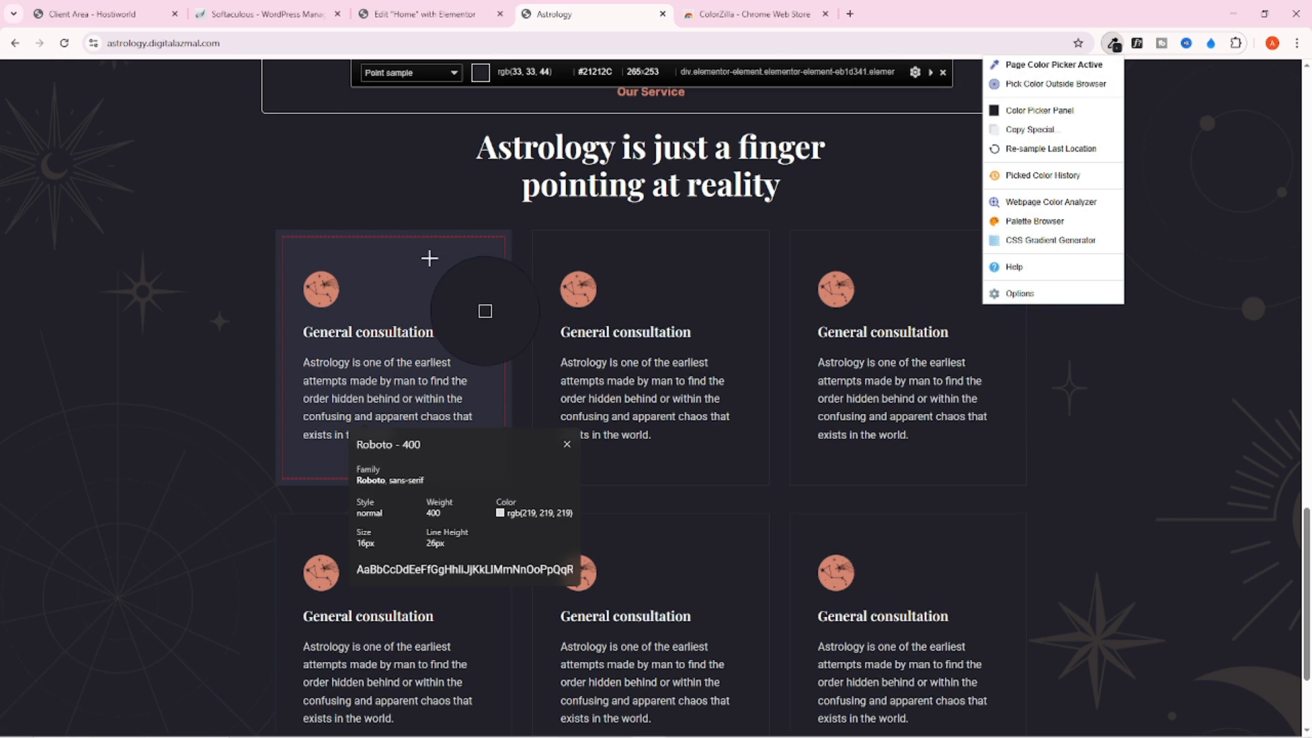
pyautogui.click(410, 285)
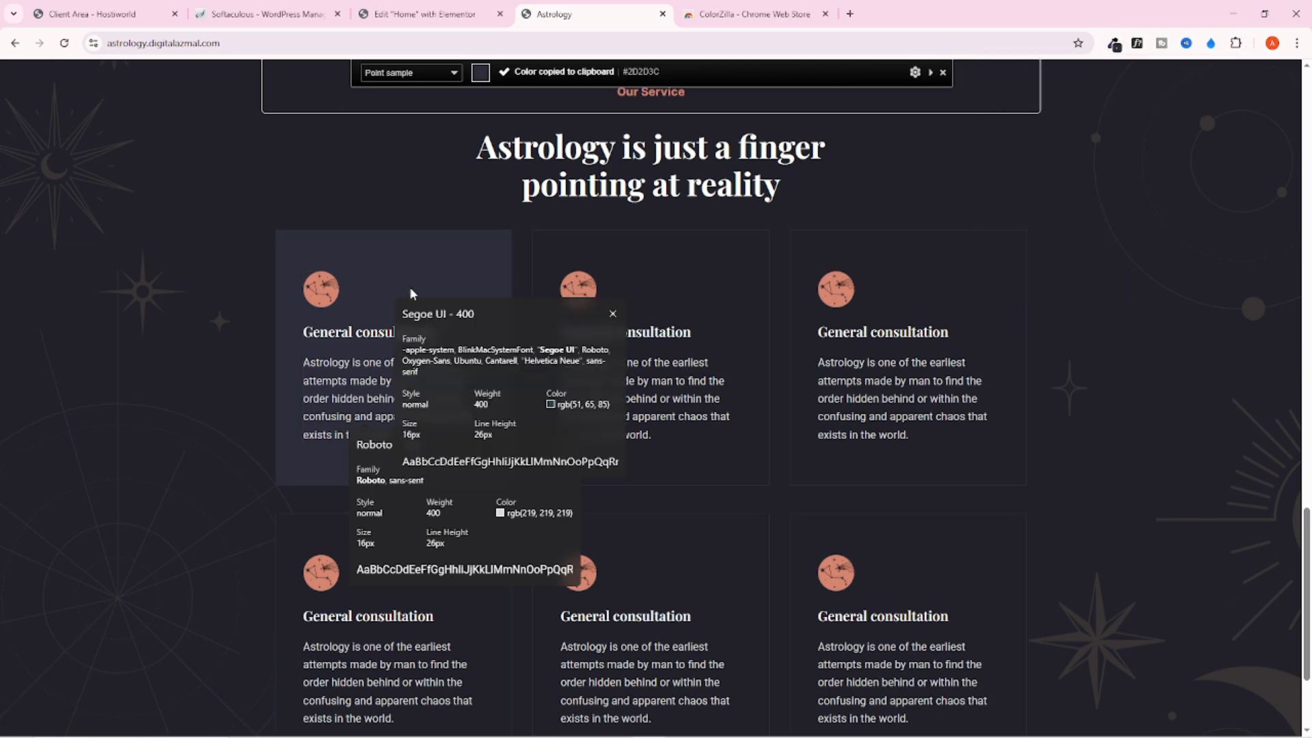
pyautogui.click(423, 14)
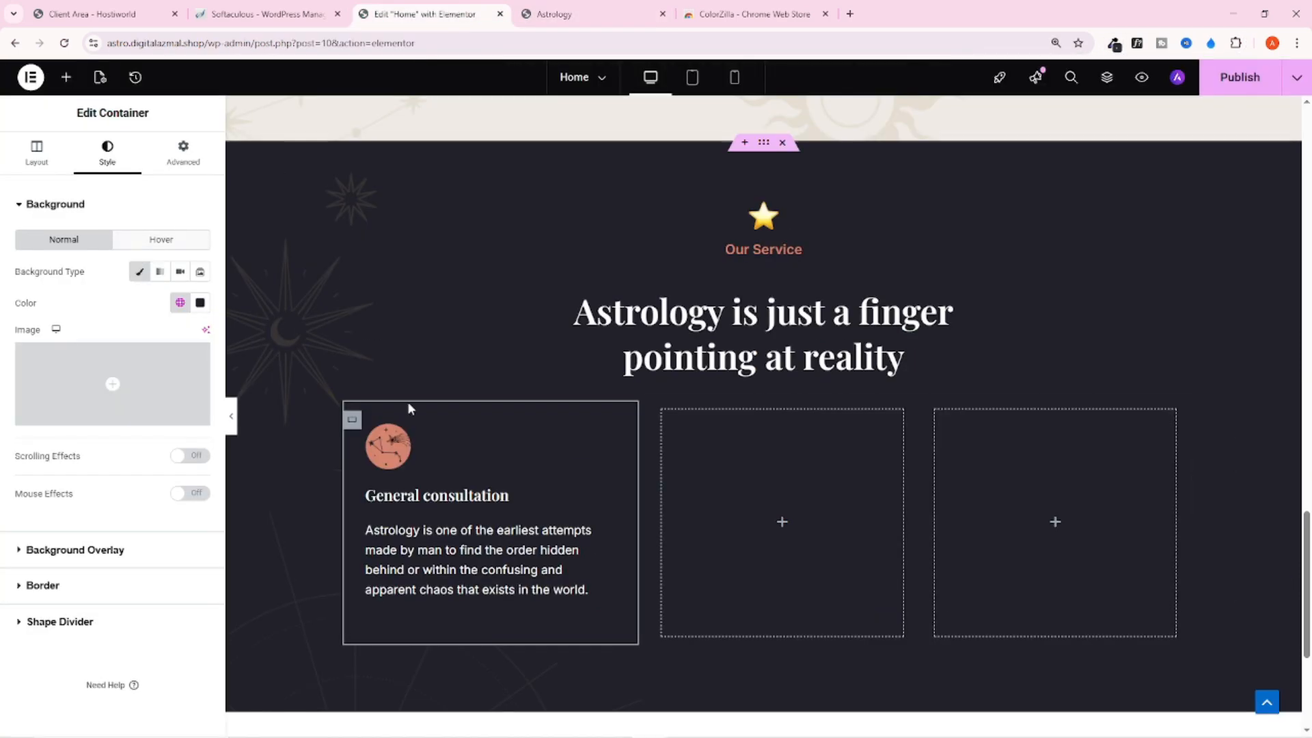
pyautogui.click(162, 241)
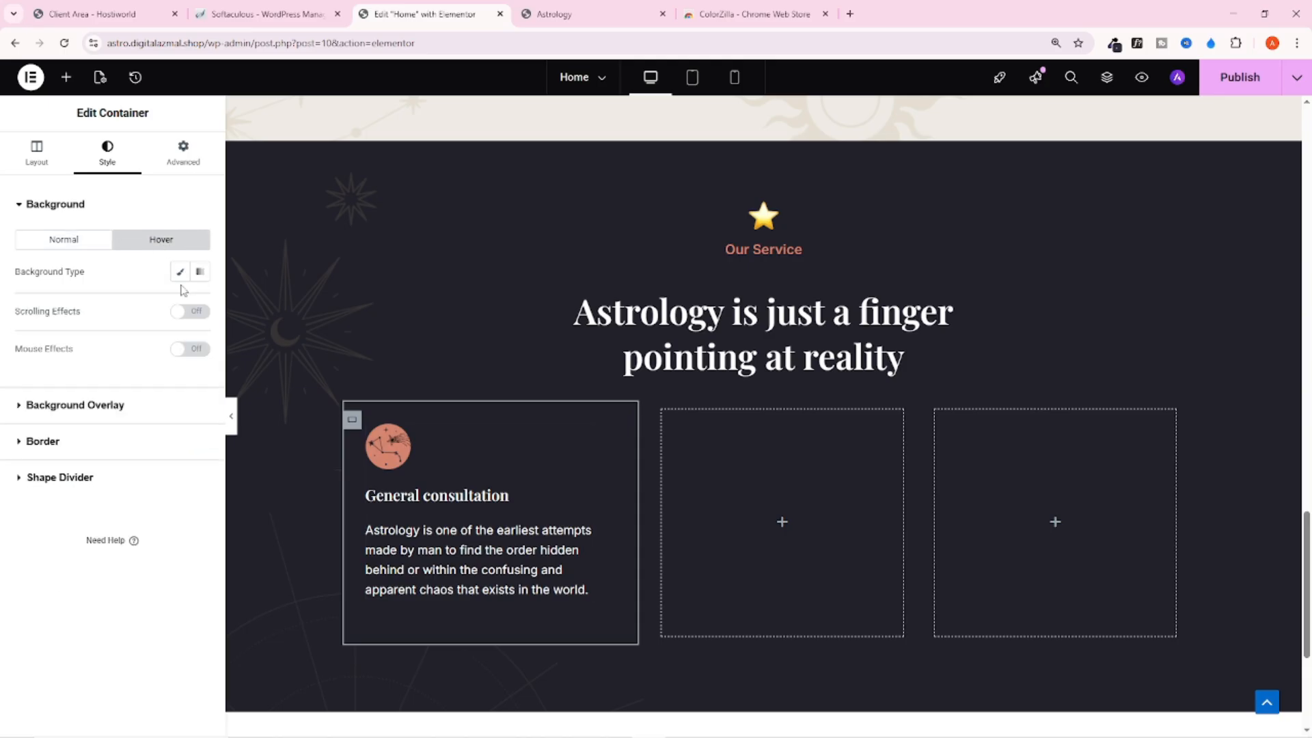
pyautogui.click(181, 271)
pyautogui.click(199, 303)
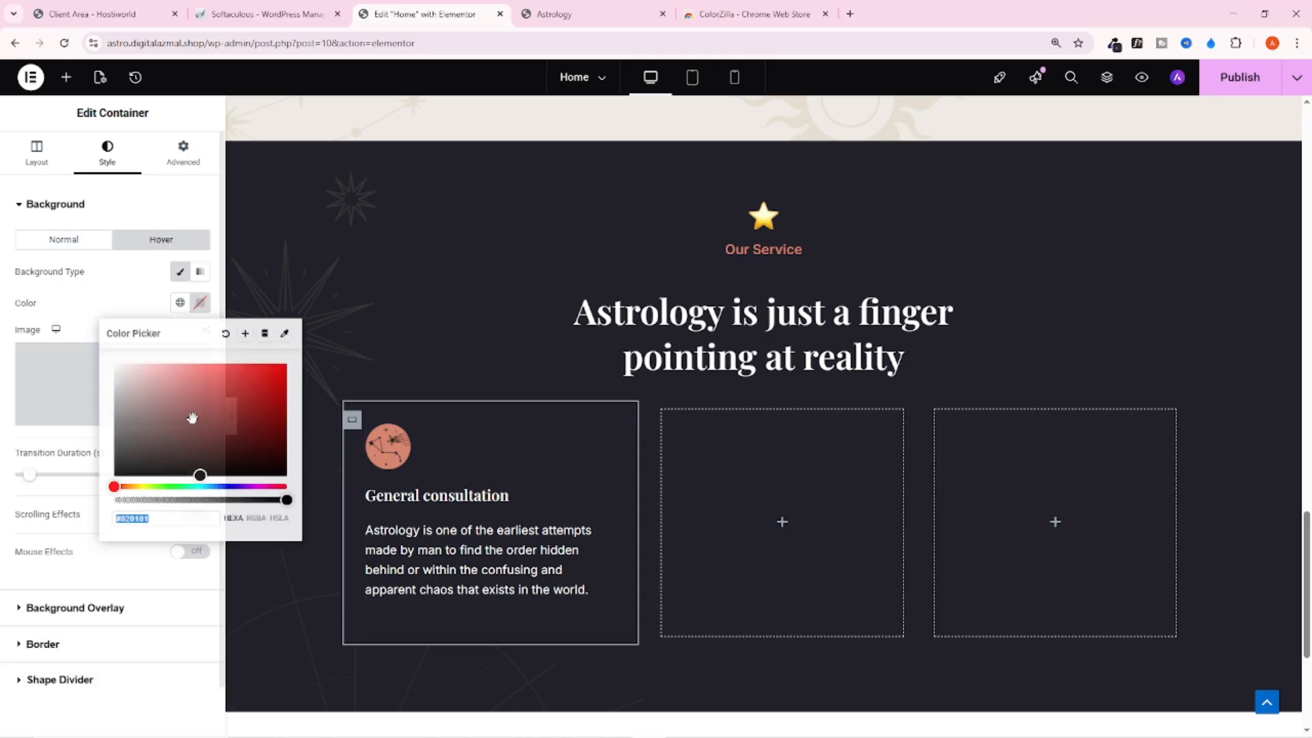
pyautogui.hotkey('ctrl', 'v')
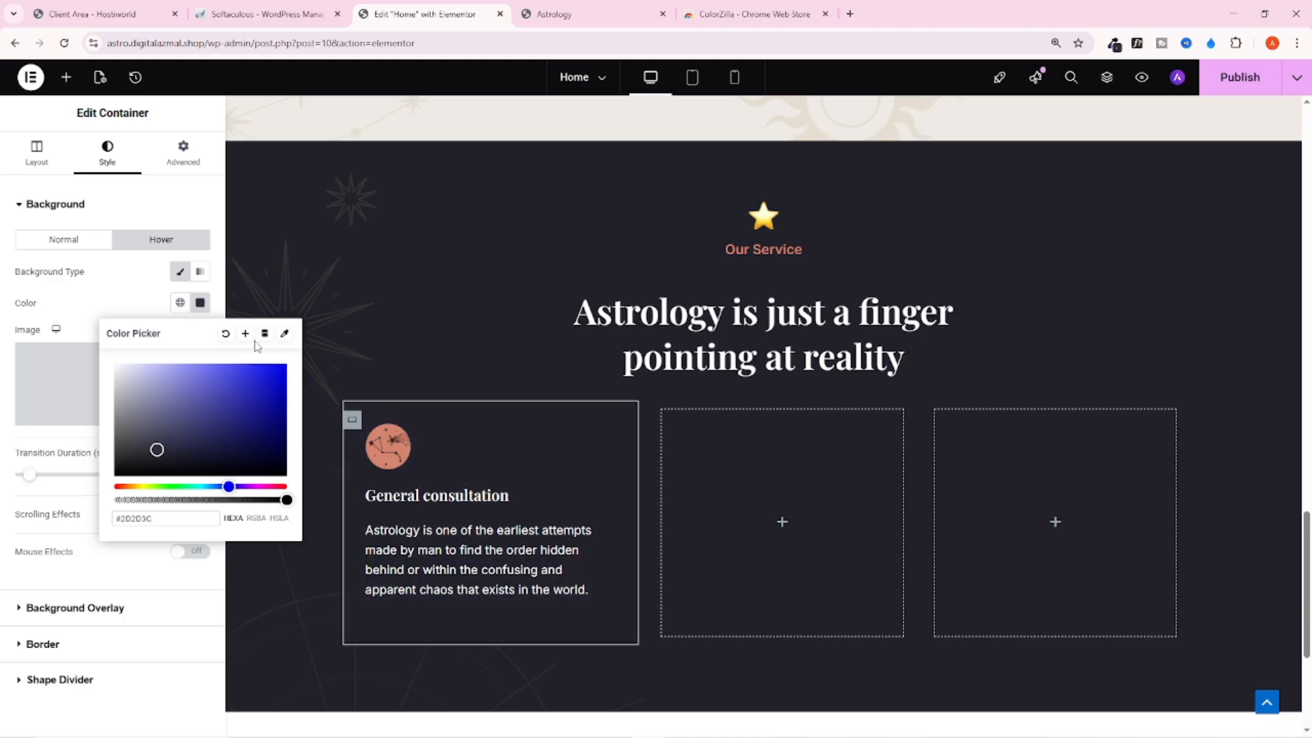
# Save the card's hover background color as a new global color named Hover Background
pyautogui.click(245, 333)
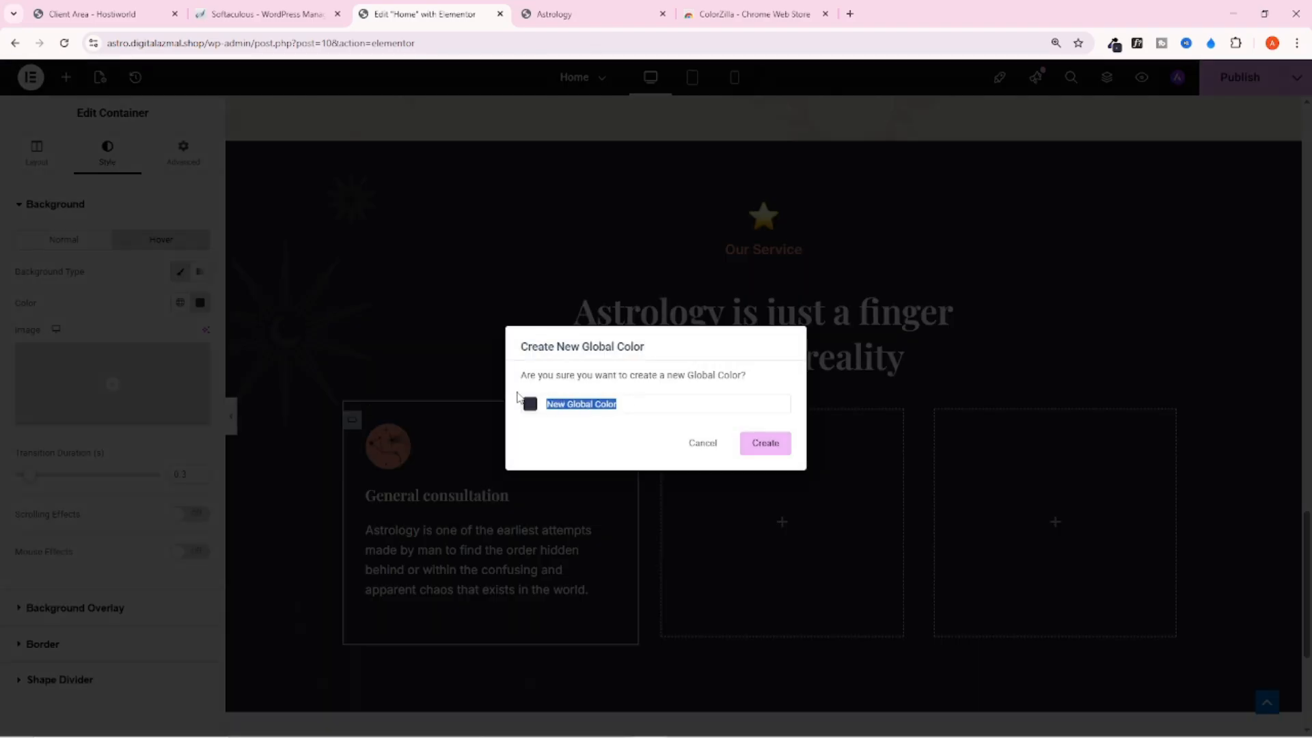
pyautogui.write('Hover Background')
pyautogui.click(779, 450)
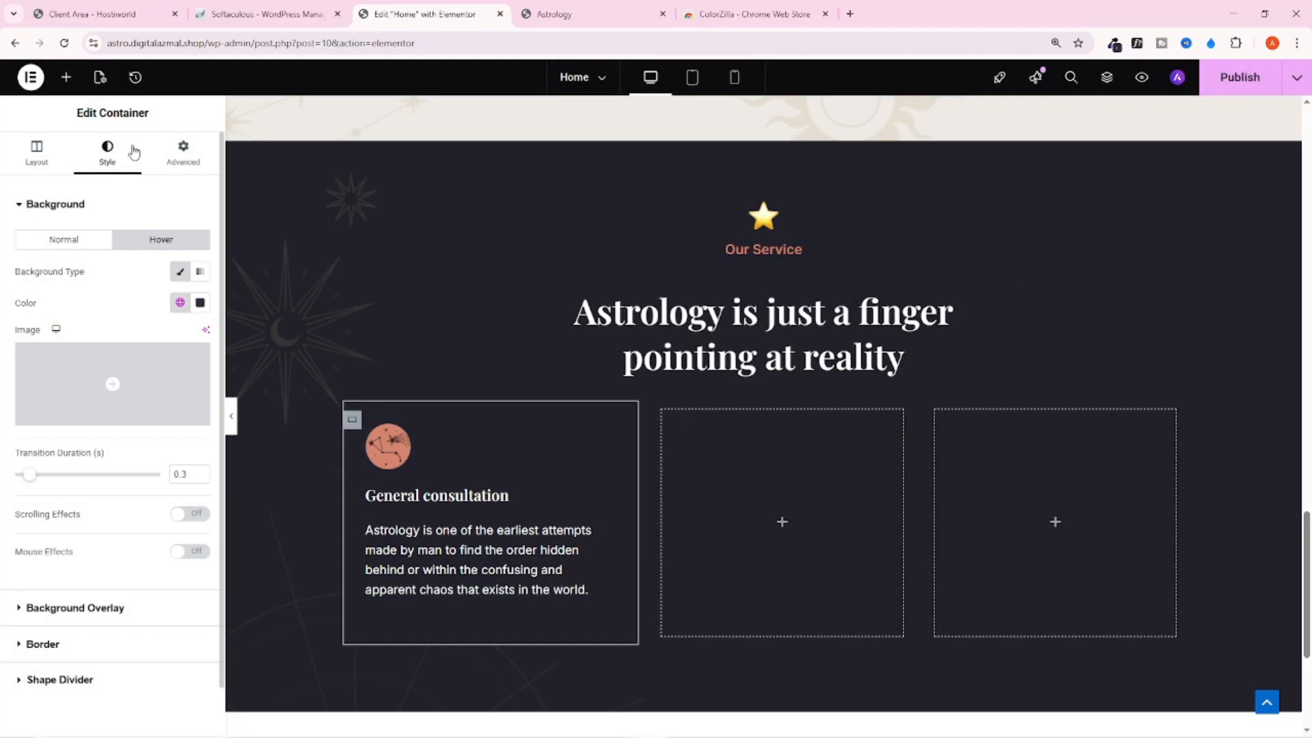
# Give the first service card a solid 1 px border in a dark global color, matching the reference, and preview it
pyautogui.click(525, 14)
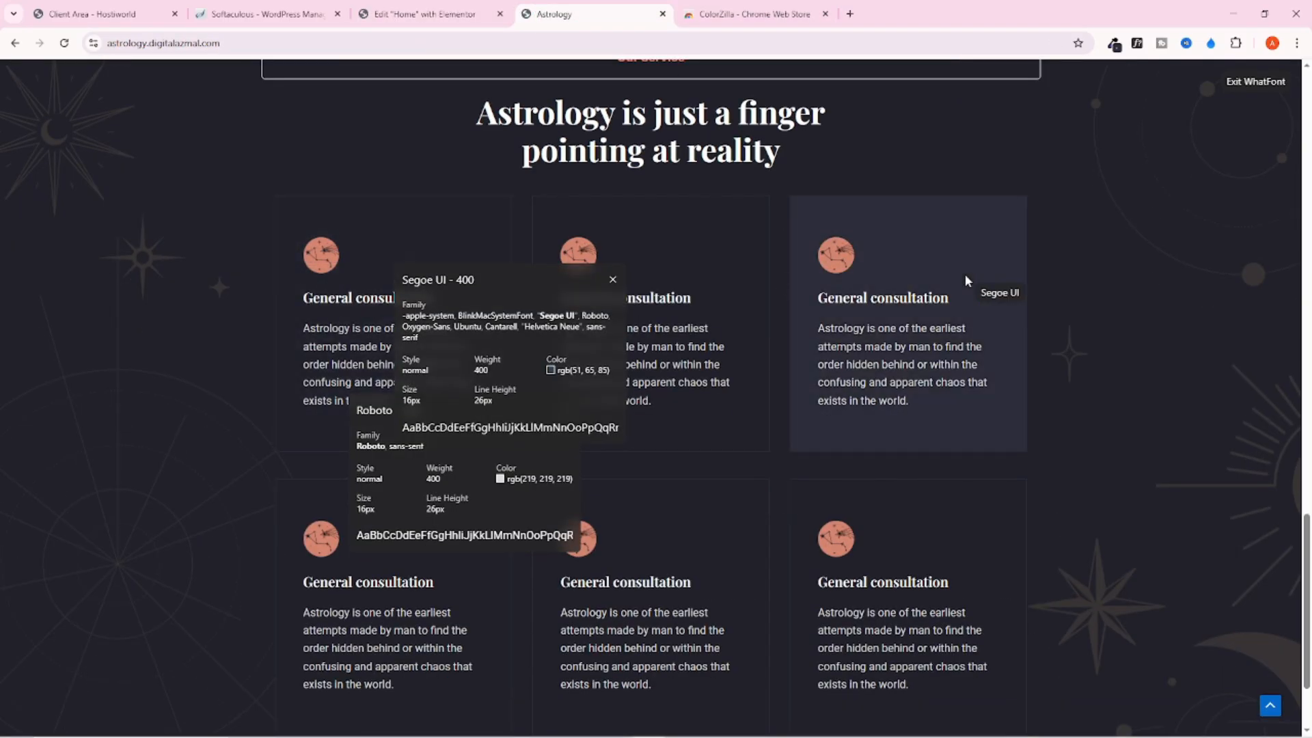
pyautogui.click(467, 15)
pyautogui.scroll(-1, 137, 409)
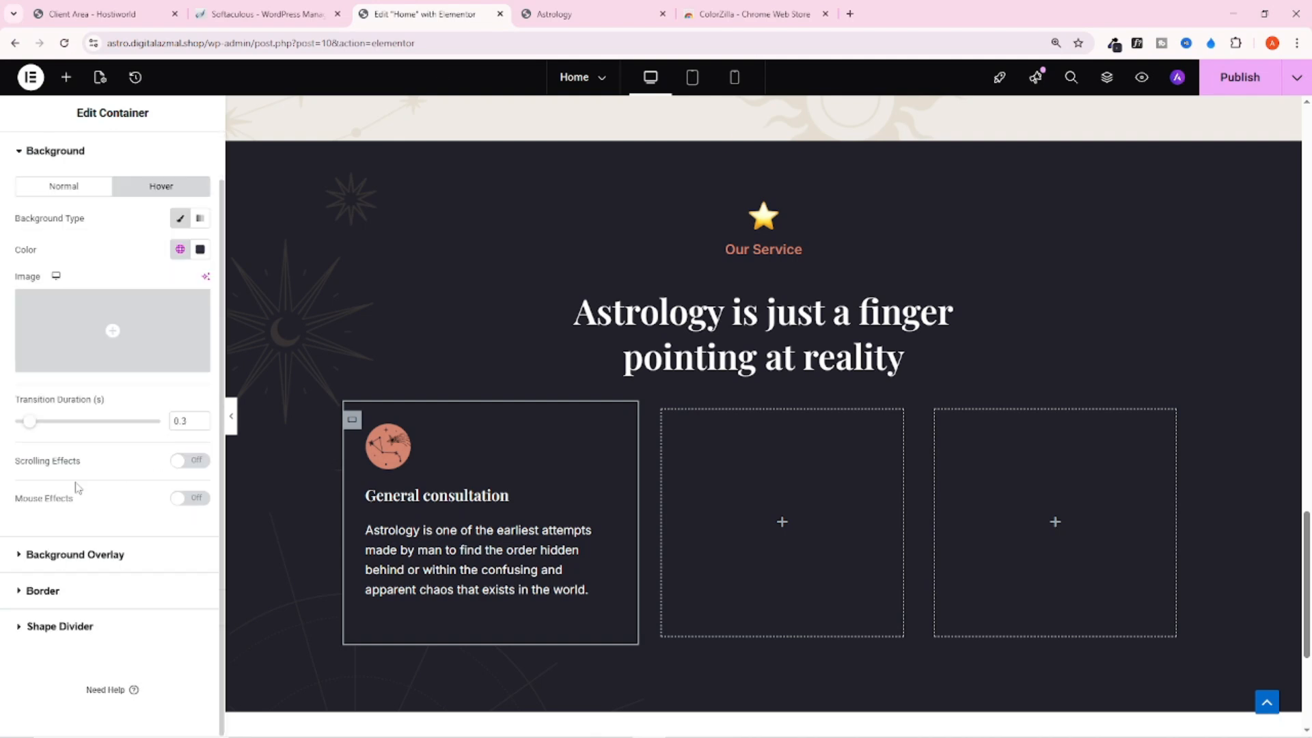
pyautogui.click(80, 598)
pyautogui.click(136, 345)
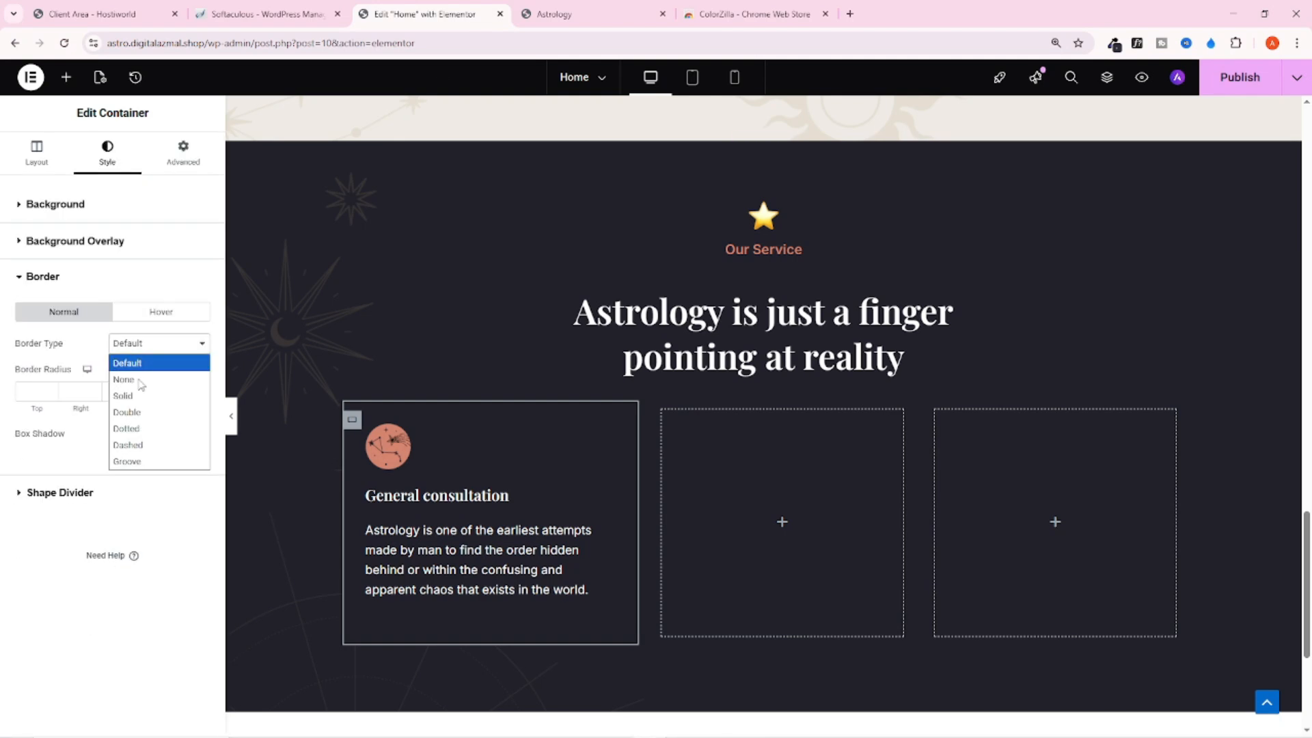
pyautogui.click(125, 397)
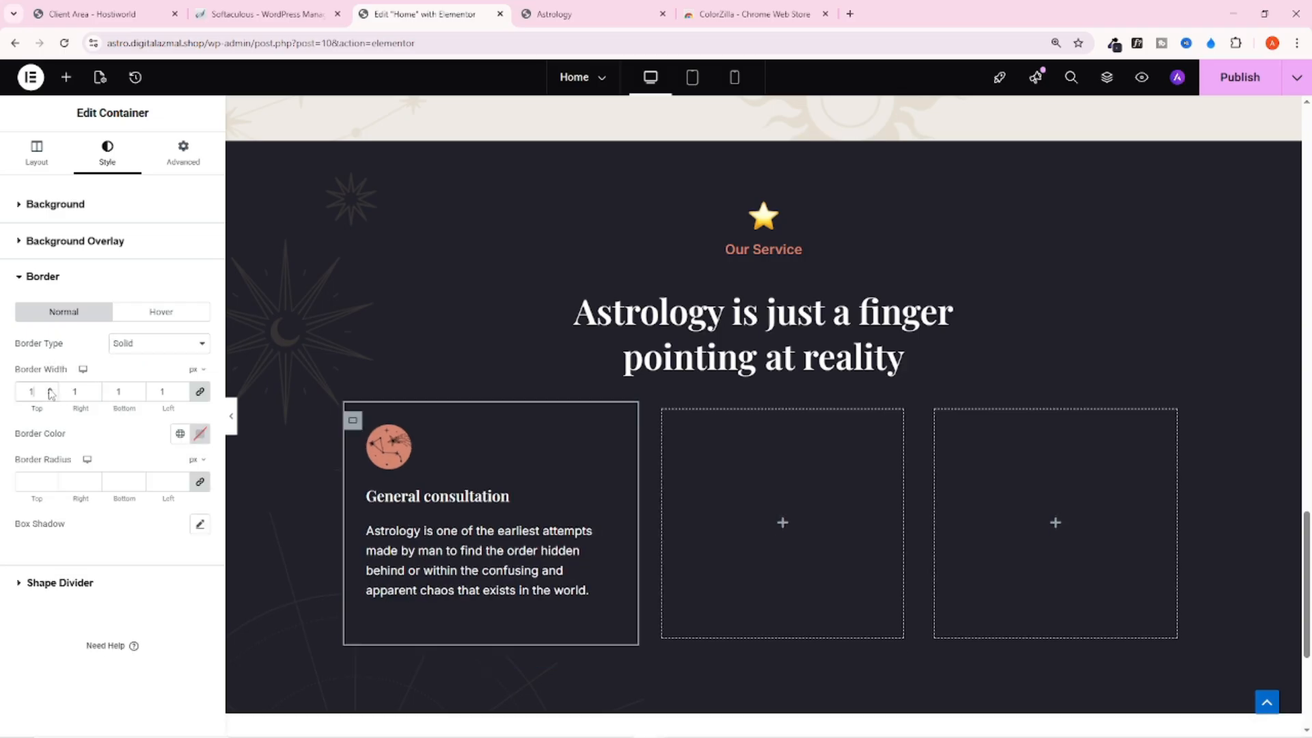
pyautogui.click(181, 437)
pyautogui.scroll(-5, 76, 389)
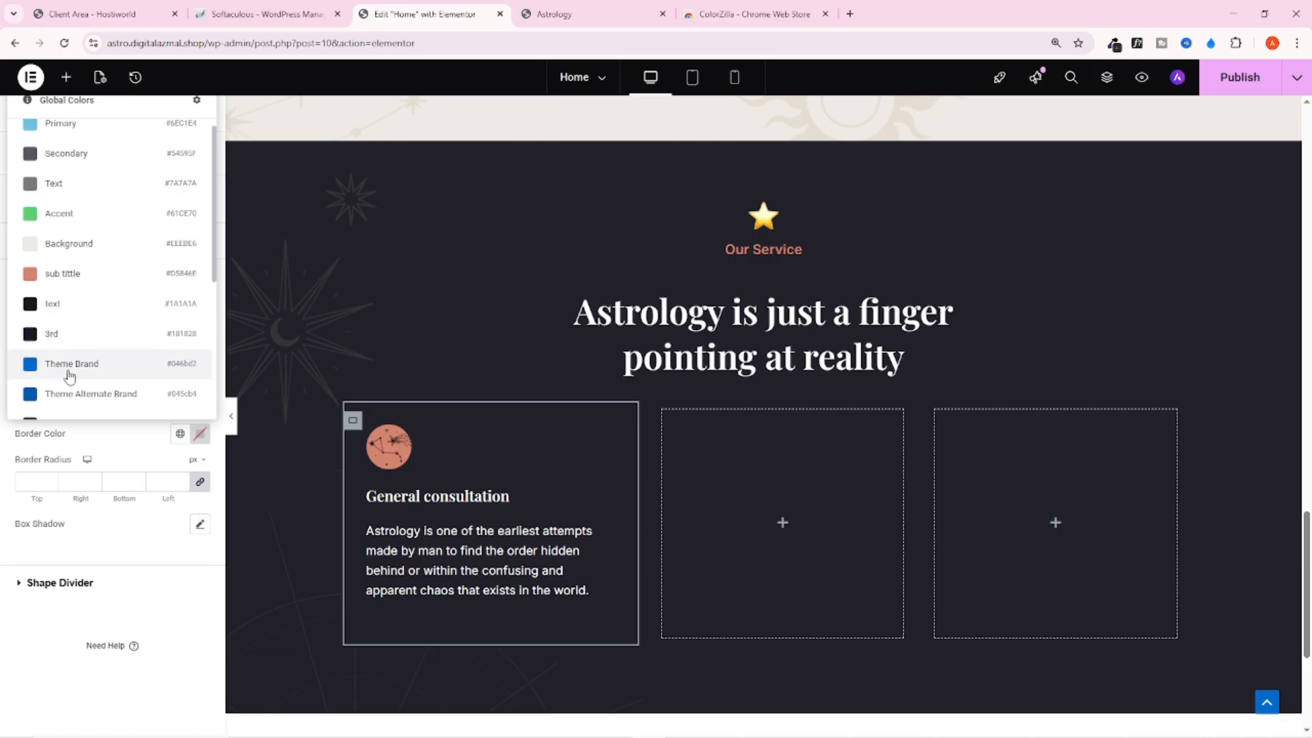
pyautogui.click(73, 402)
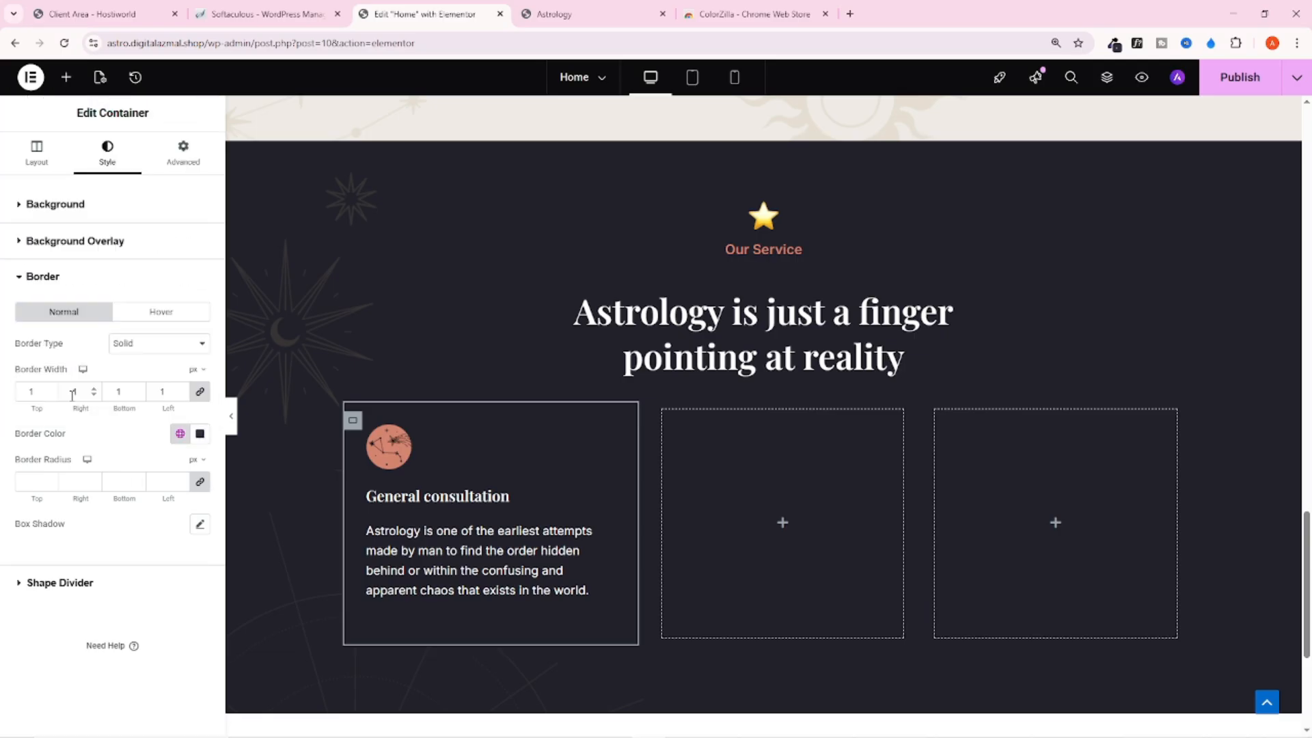
pyautogui.click(231, 418)
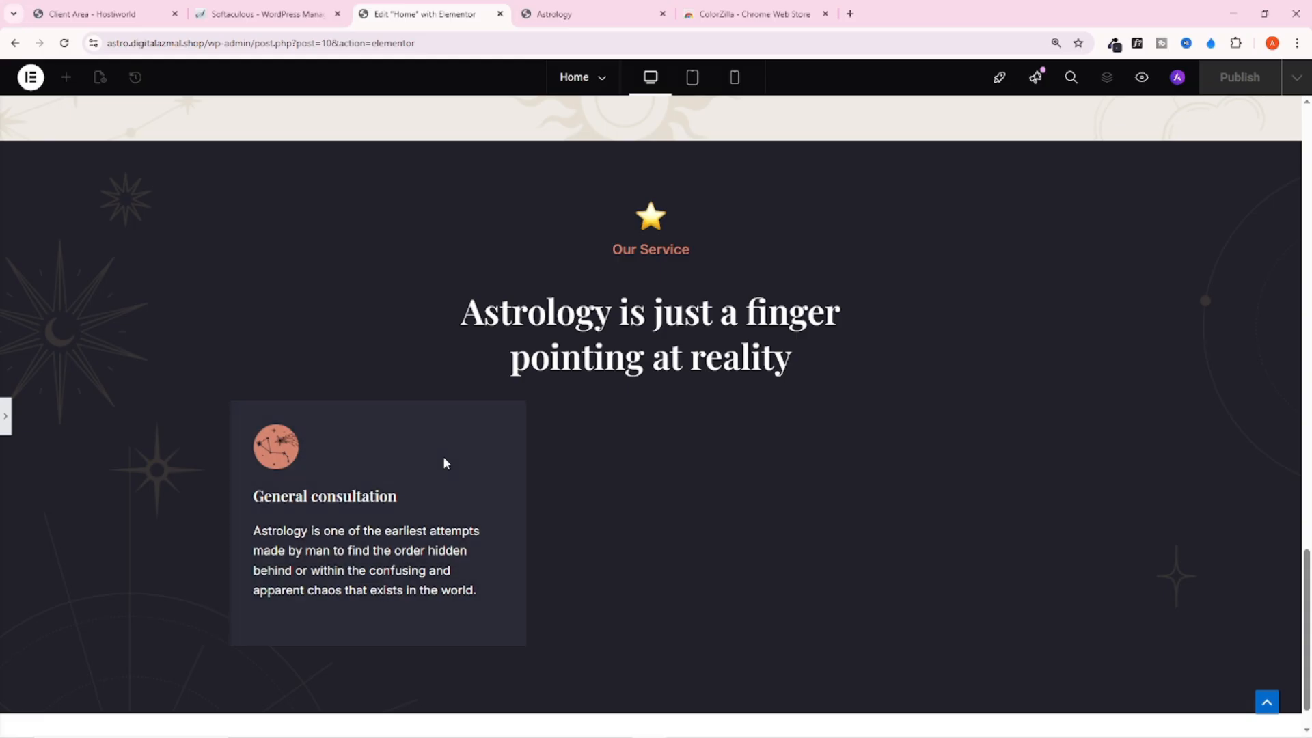
pyautogui.click(4, 425)
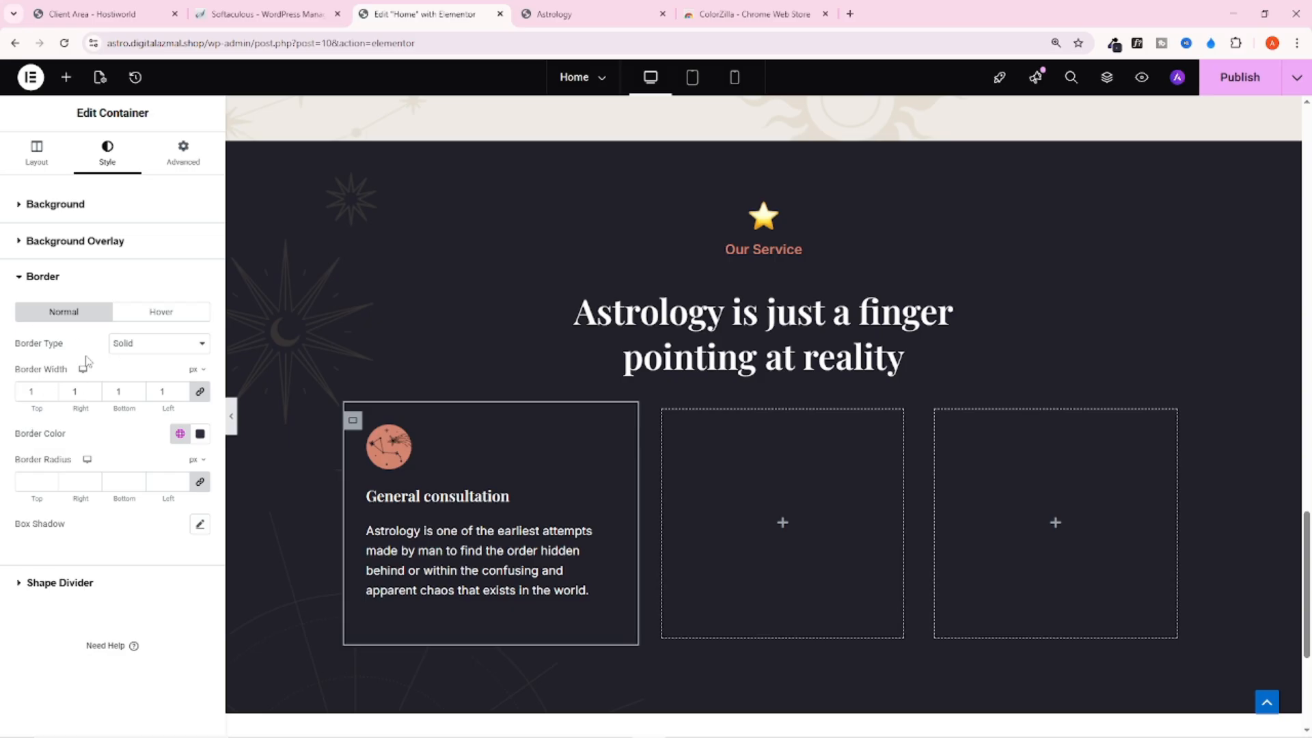
# Enable the default box shadow for the first service card's hover state and preview the section
pyautogui.click(154, 317)
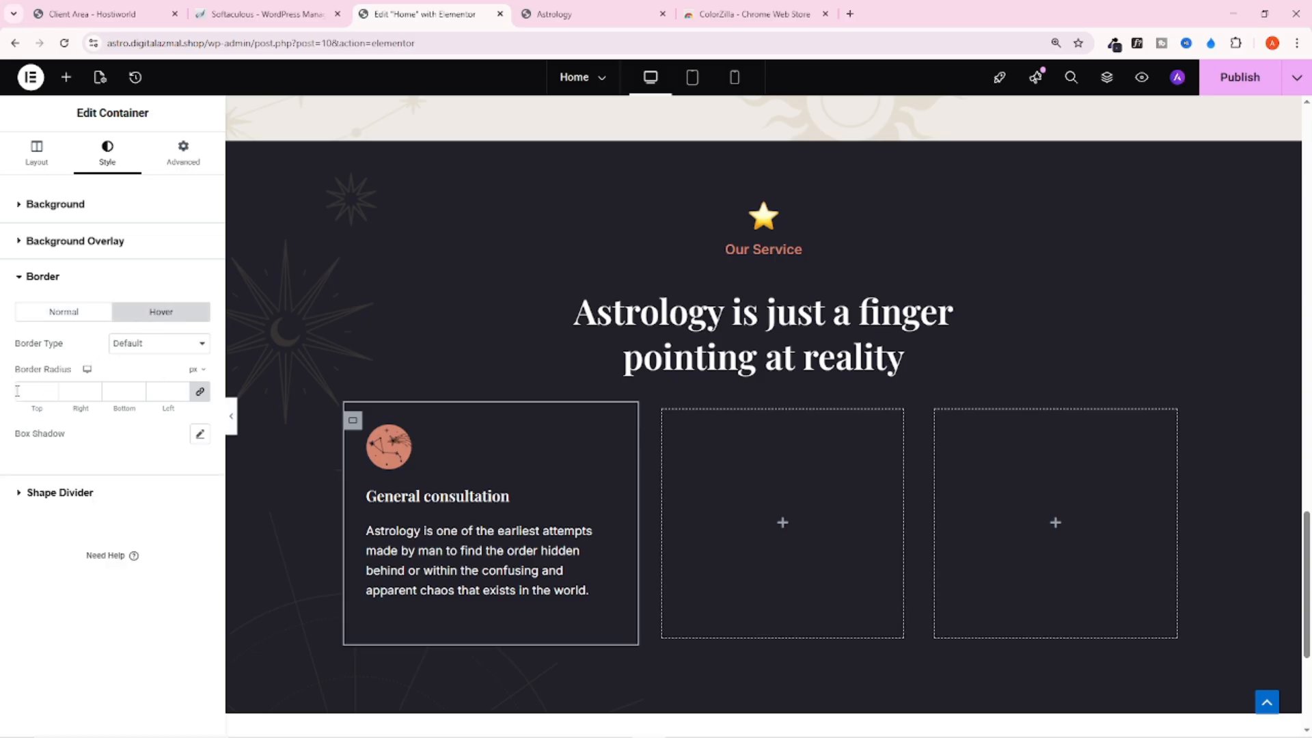
pyautogui.click(199, 435)
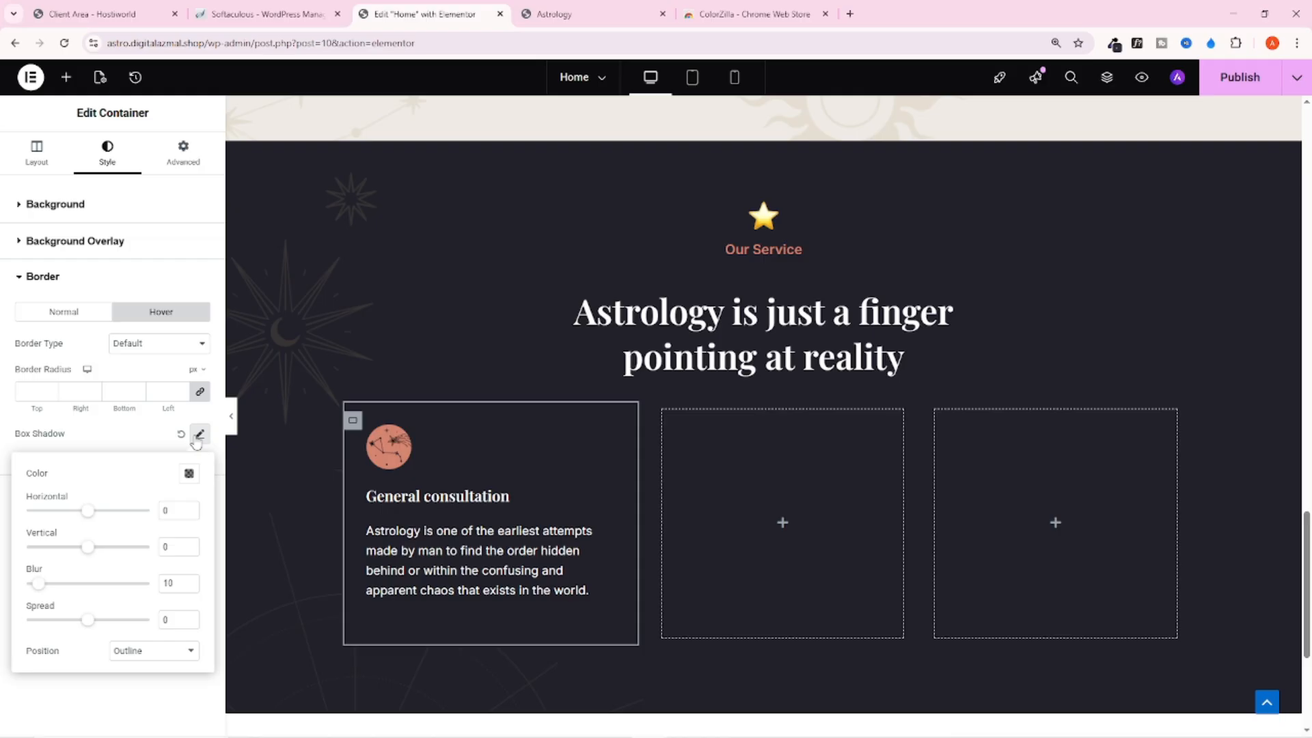
pyautogui.click(119, 441)
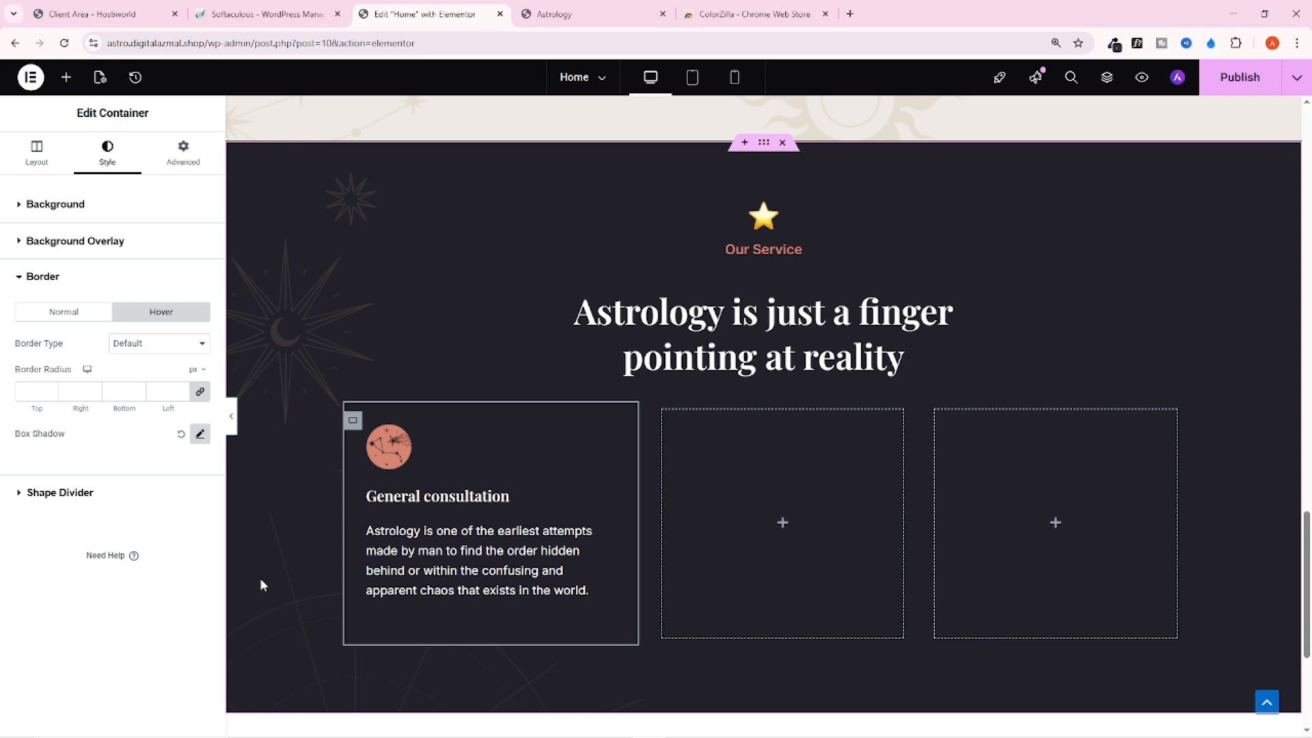
pyautogui.click(231, 419)
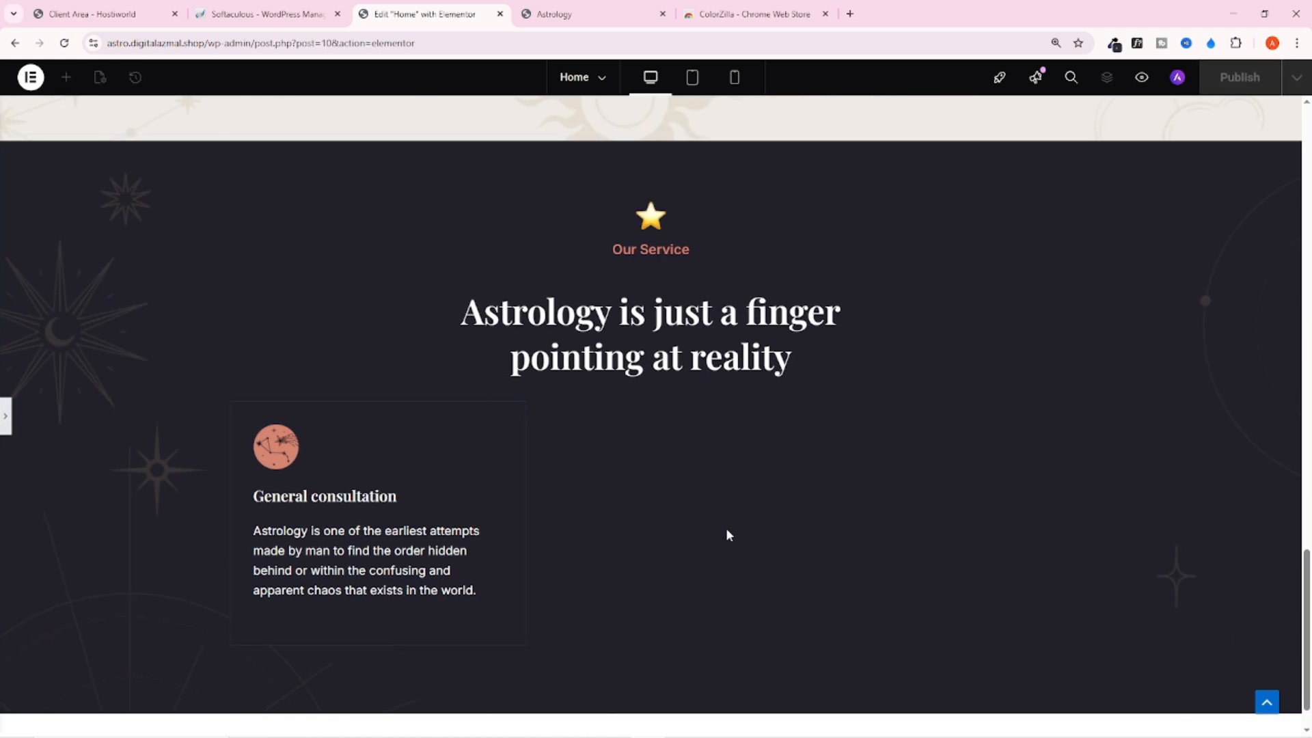
pyautogui.click(4, 422)
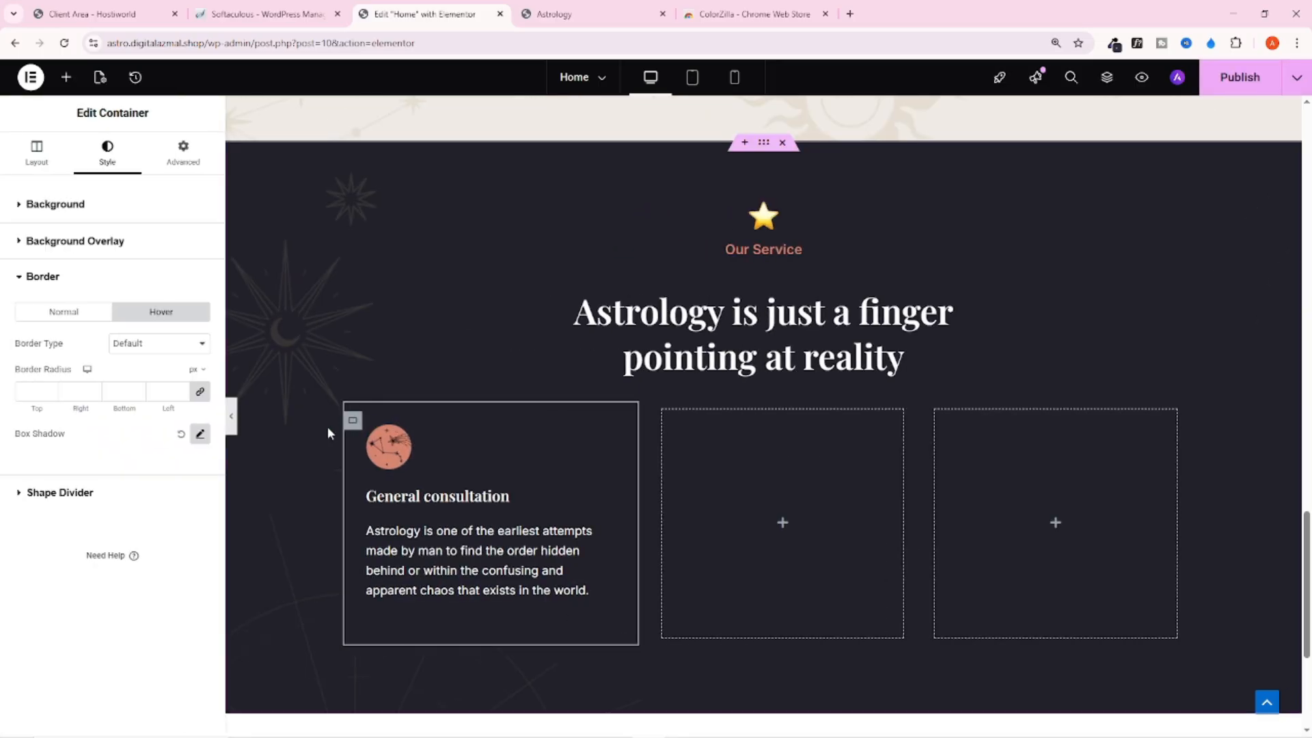
# Duplicate the General consultation card container twice to make three service cards
pyautogui.rightClick(352, 425)
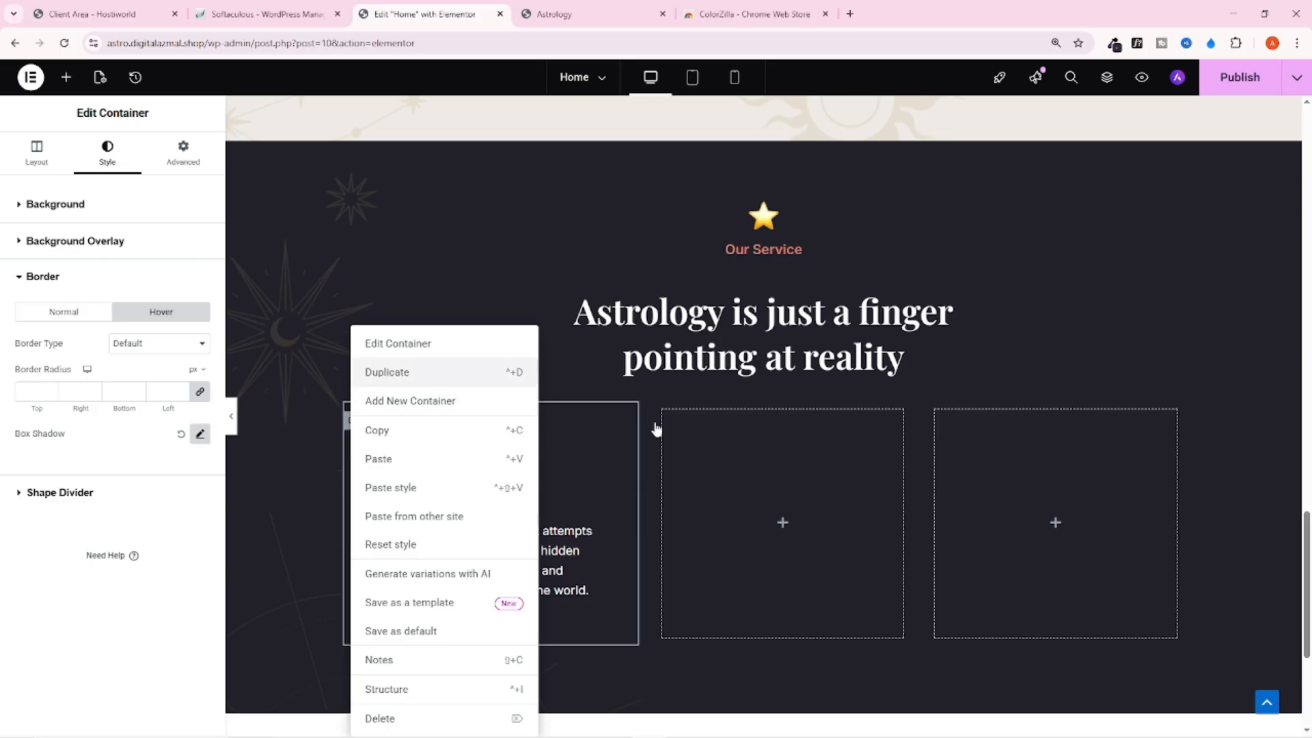
pyautogui.rightClick(585, 425)
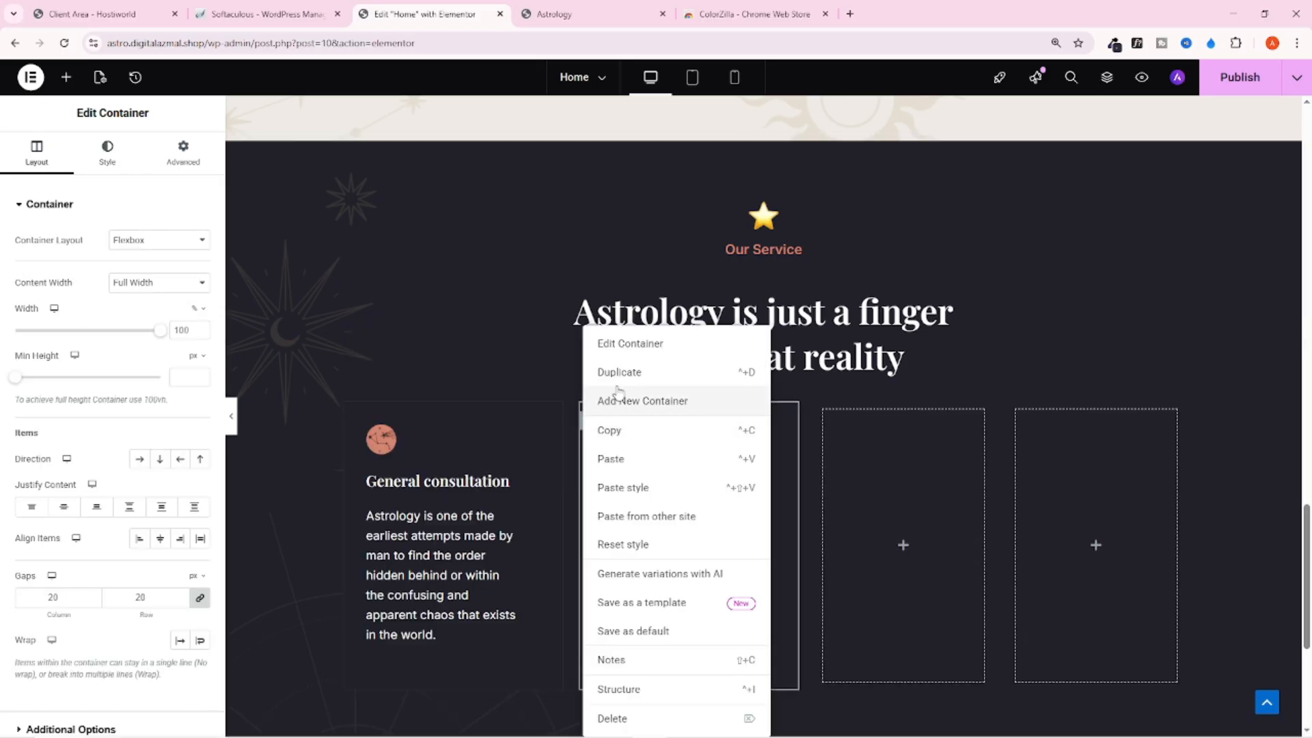
pyautogui.click(617, 372)
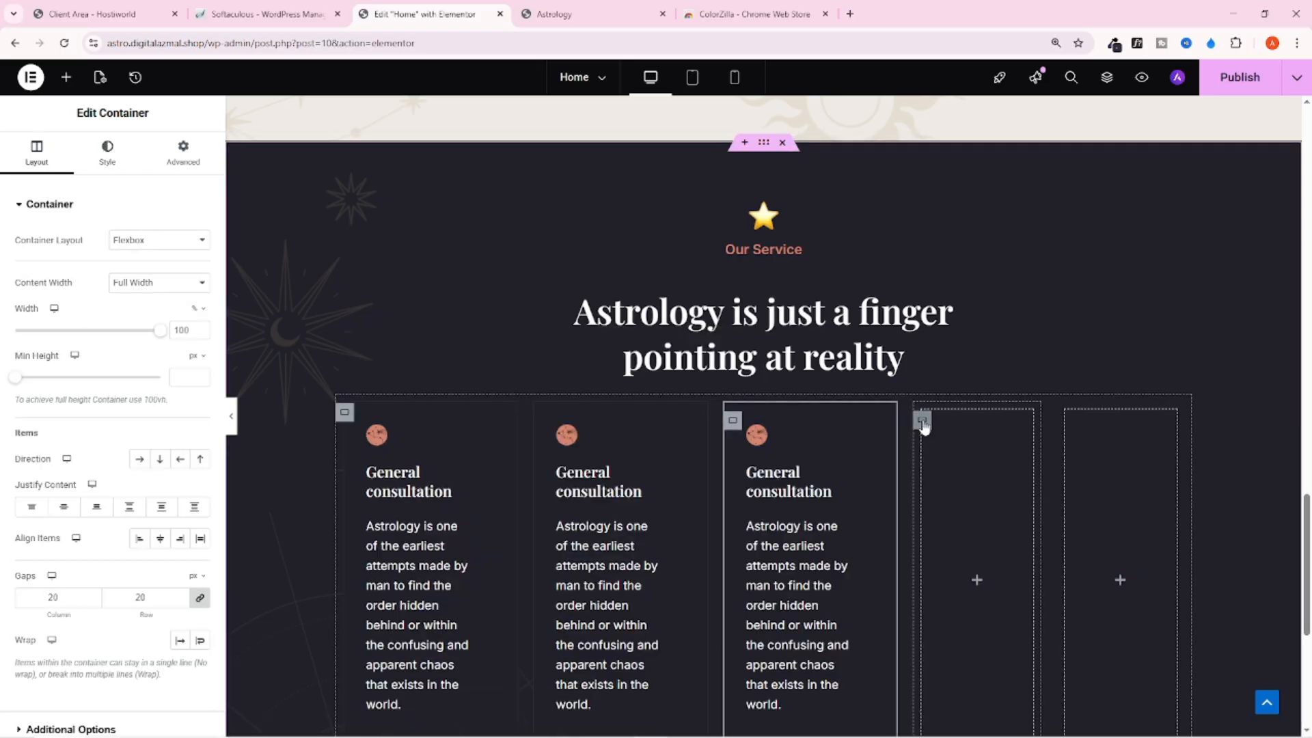
# Delete the two empty containers beside the three service cards
pyautogui.rightClick(922, 421)
pyautogui.click(960, 718)
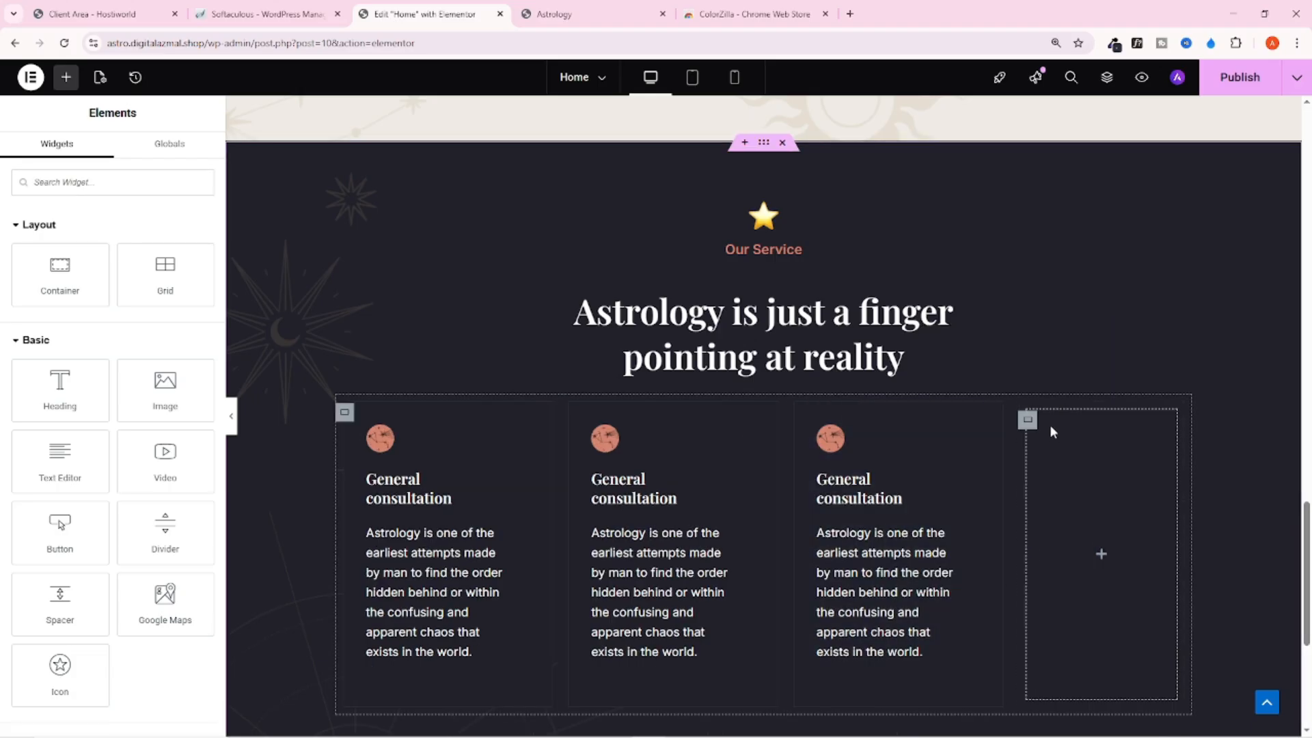
pyautogui.rightClick(1024, 425)
pyautogui.click(1054, 718)
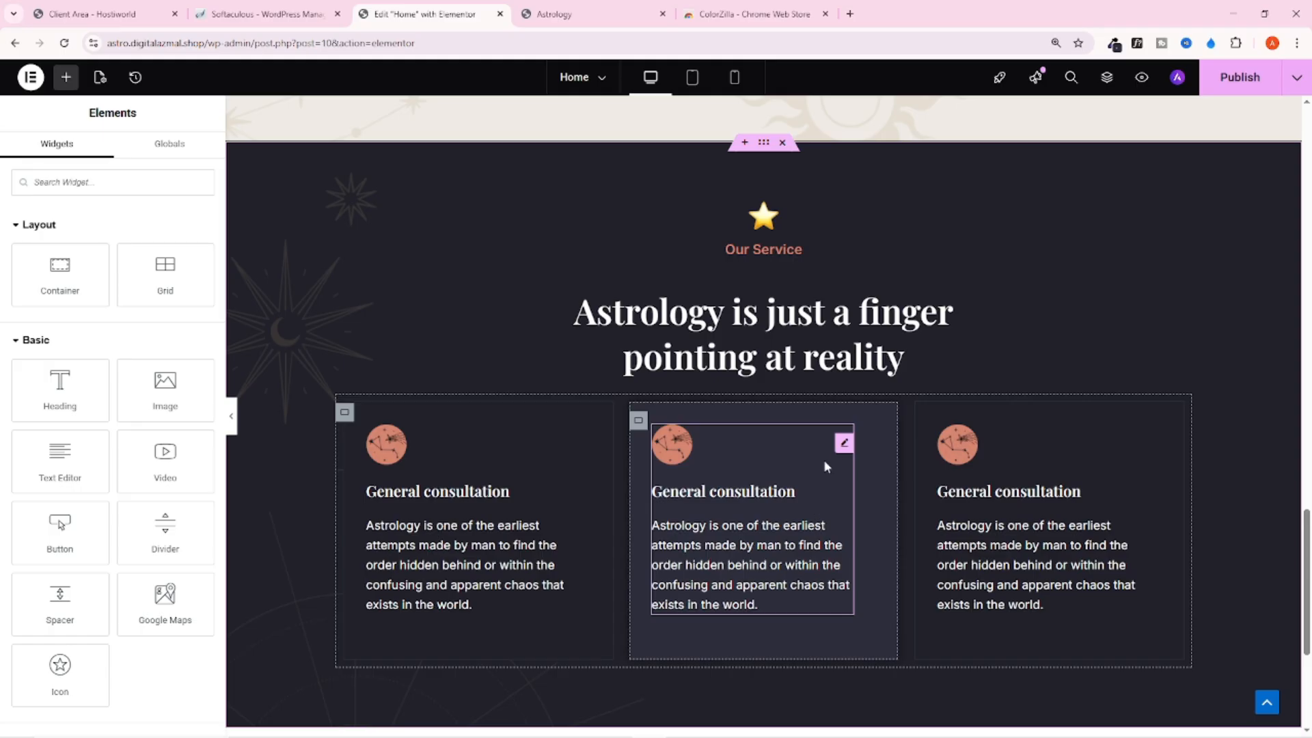
pyautogui.click(845, 444)
pyautogui.click(113, 290)
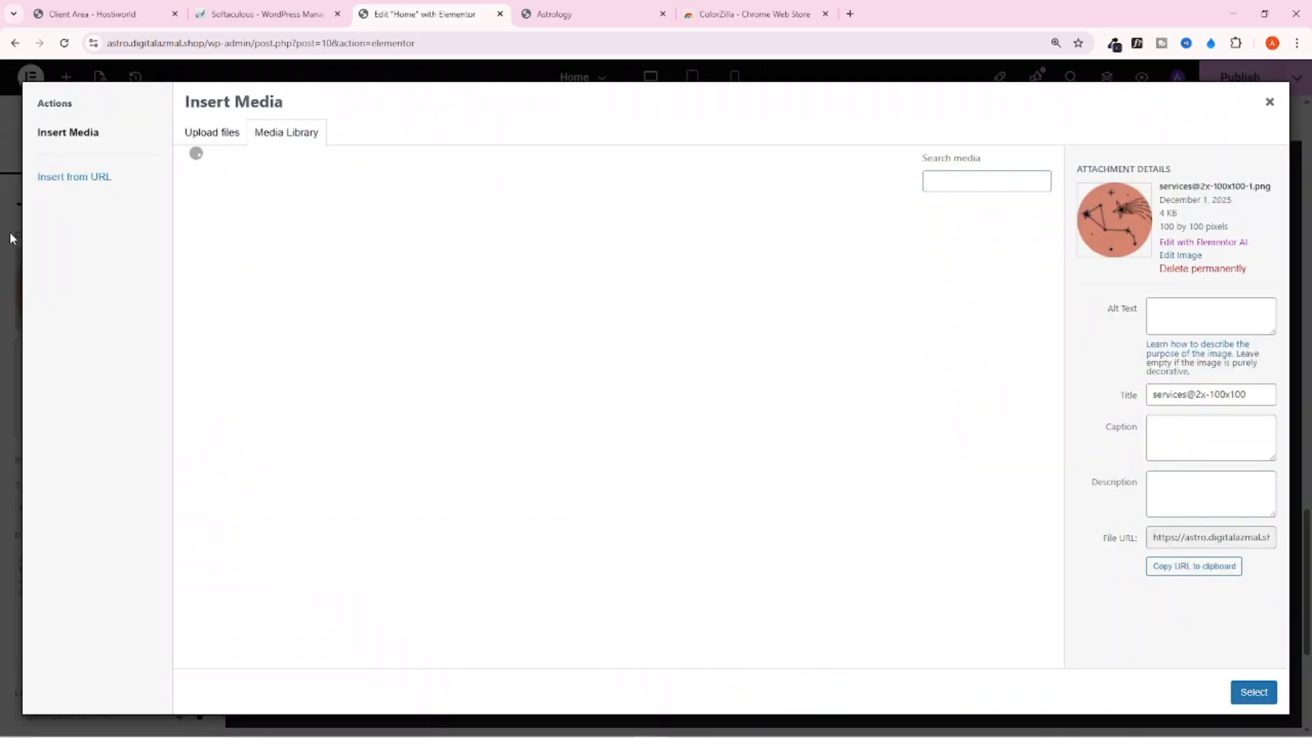
pyautogui.click(671, 274)
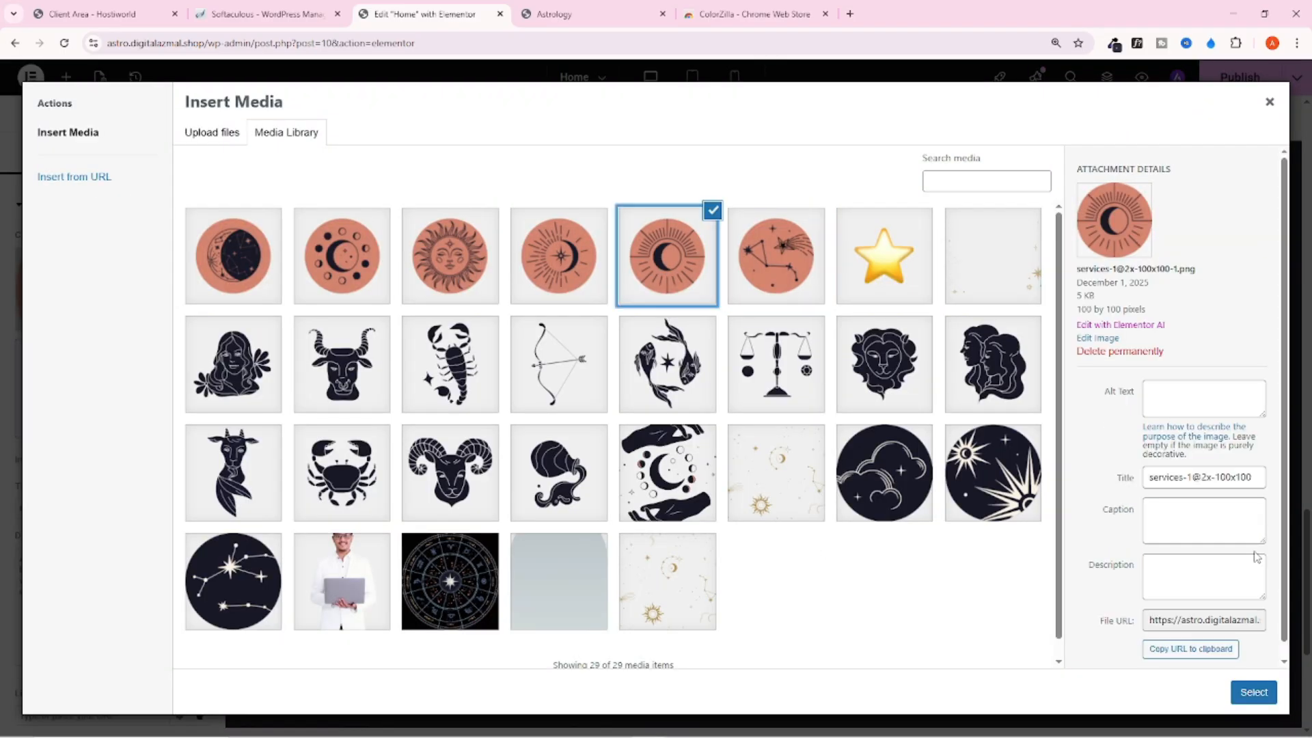
pyautogui.click(1253, 692)
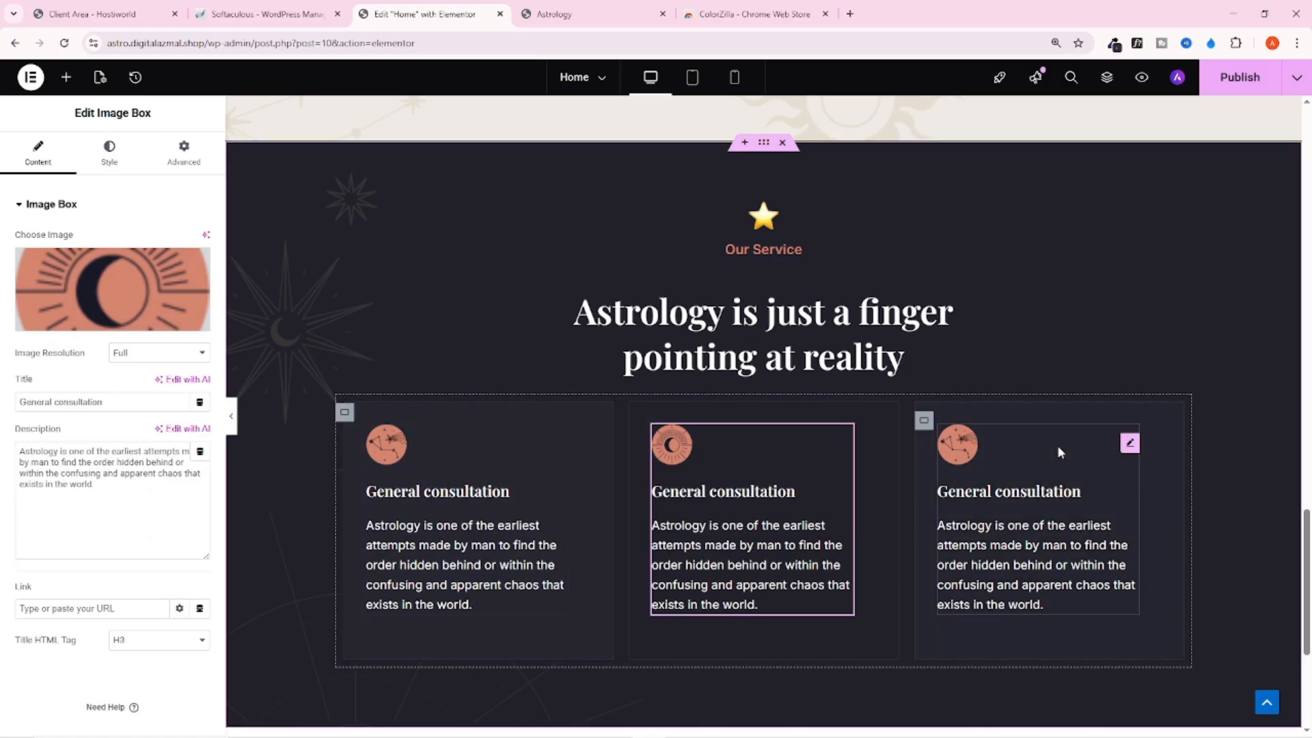
# Replace the third service card's image with the crescent-and-star sunburst icon from the media library
pyautogui.click(1131, 444)
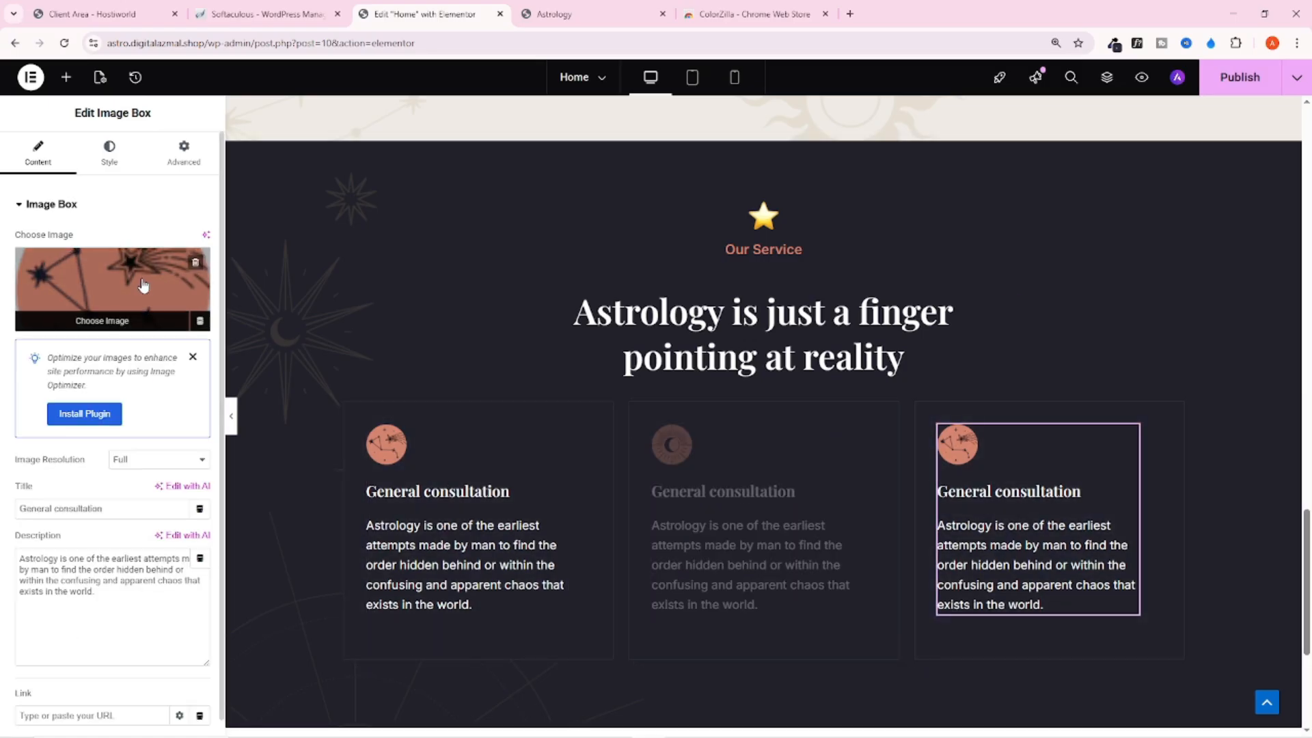
pyautogui.click(113, 290)
pyautogui.click(655, 284)
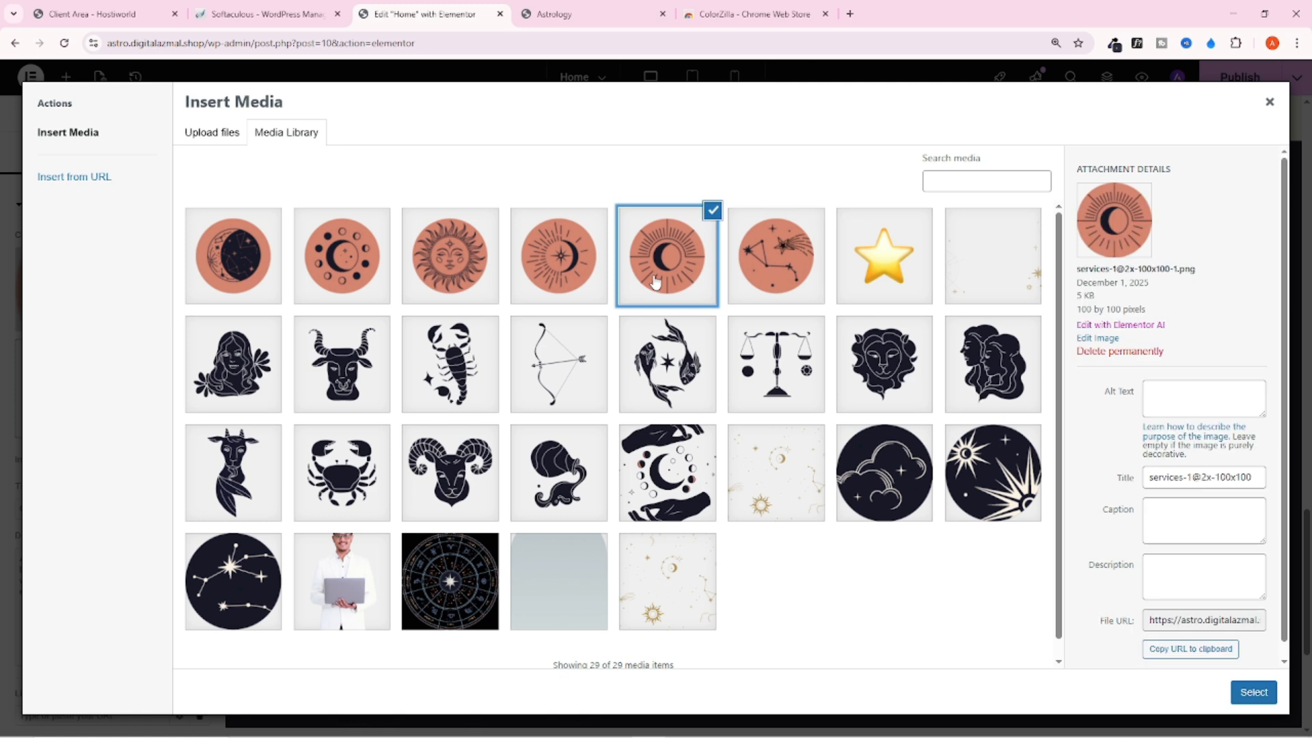
pyautogui.click(556, 275)
pyautogui.click(1252, 691)
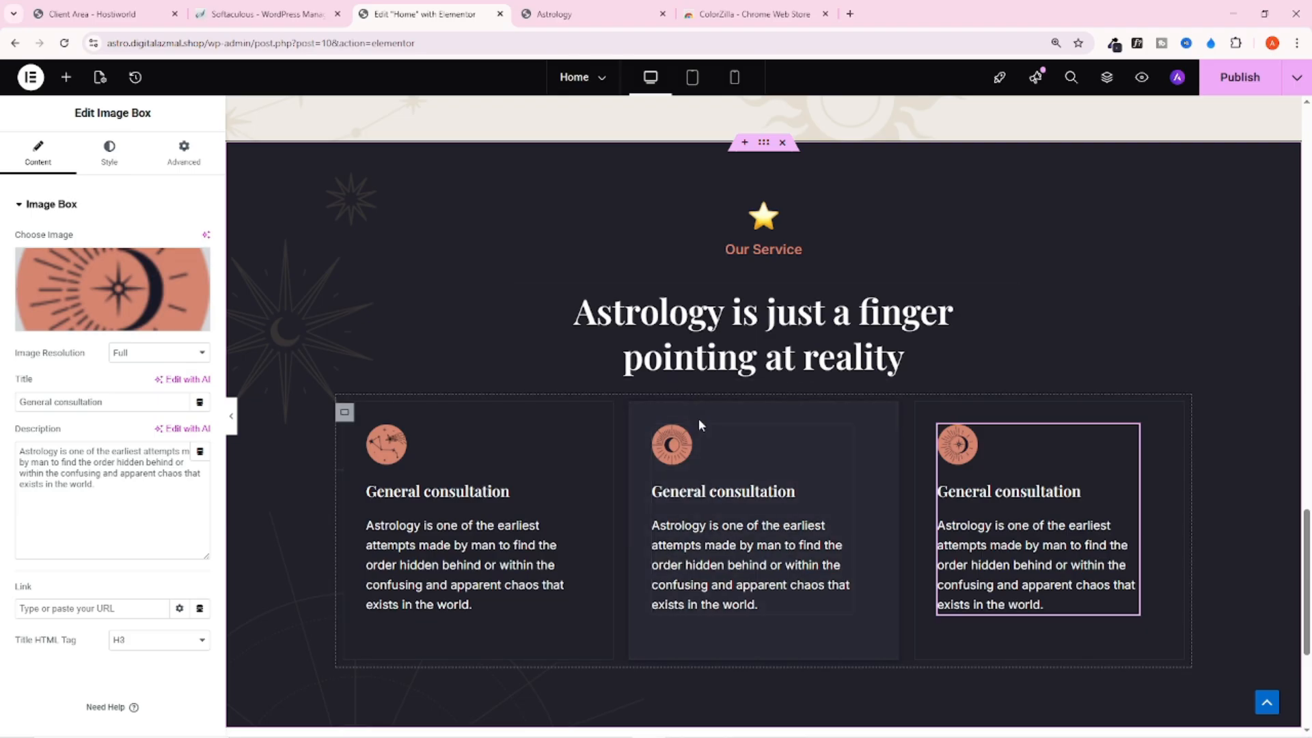
# Set the padding of the container holding the three service cards to 0 and its top margin to 30 px
pyautogui.click(345, 414)
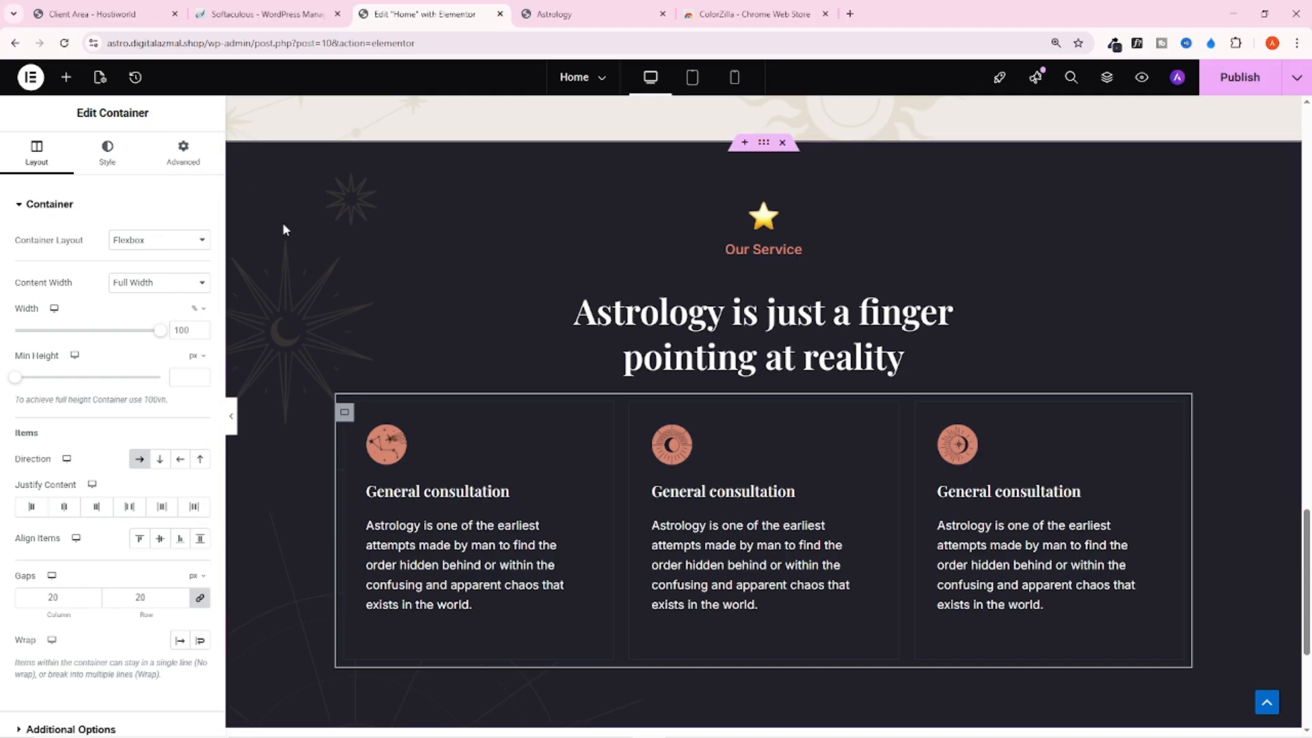
pyautogui.click(183, 153)
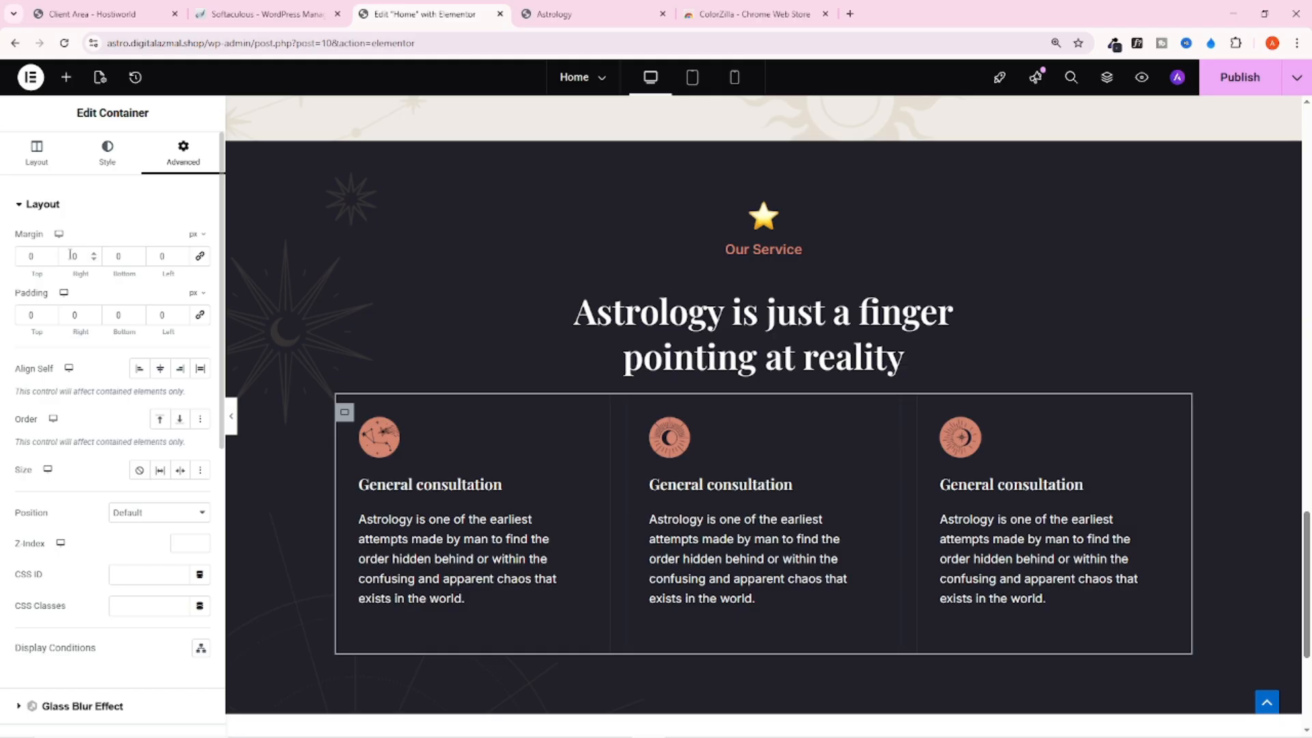
pyautogui.click(51, 254)
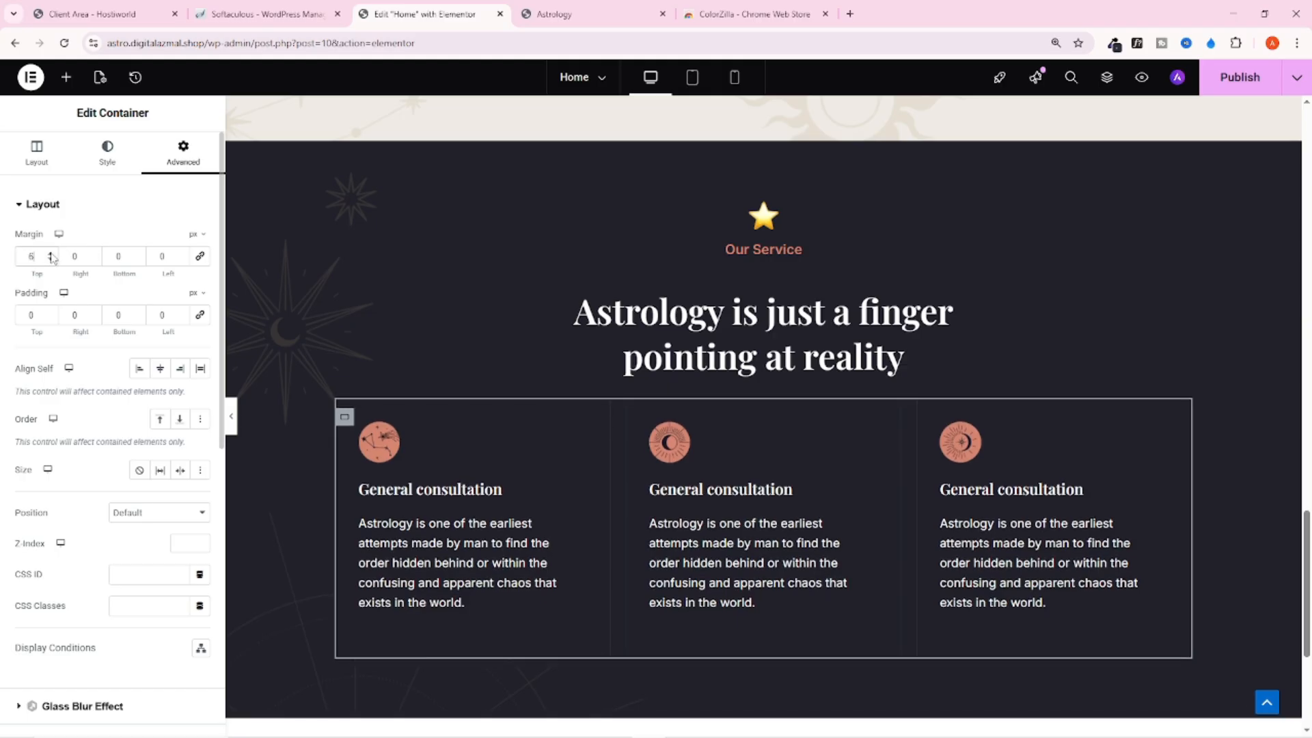
pyautogui.moveTo(51, 254); pyautogui.dragTo(51, 255)
pyautogui.click(51, 254)
pyautogui.click(51, 254)
pyautogui.click(51, 254)
pyautogui.click(52, 254)
pyautogui.scroll(-1, 680, 488)
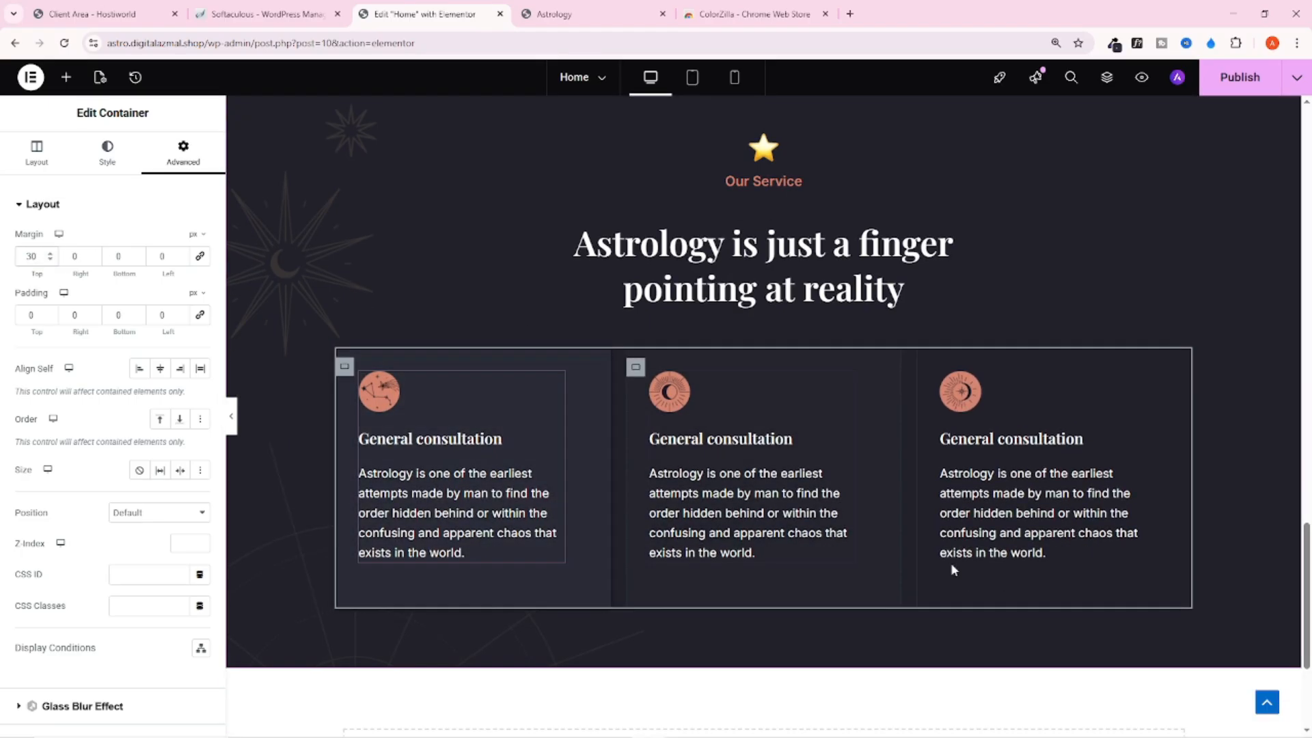
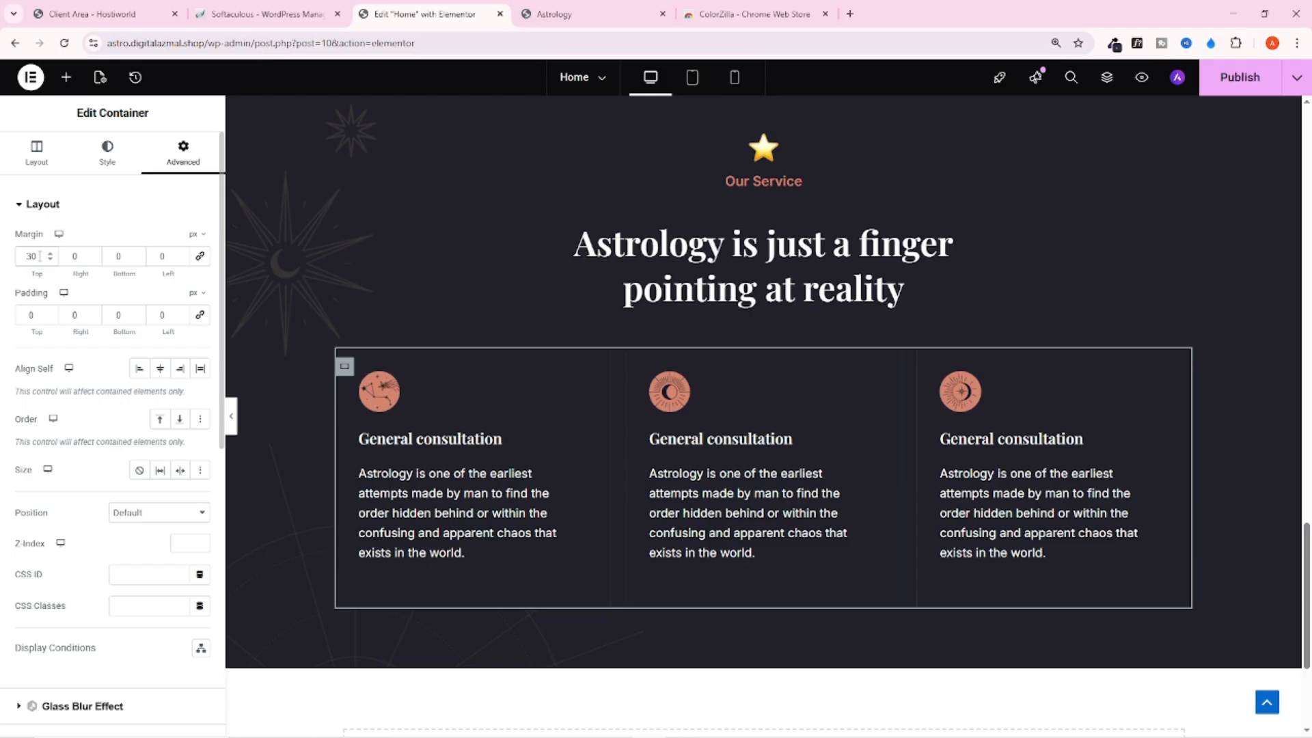
# Unlink the card row container's gap values, try column gaps of 0 and 50 px, and set the column gap to 40 px
pyautogui.click(29, 163)
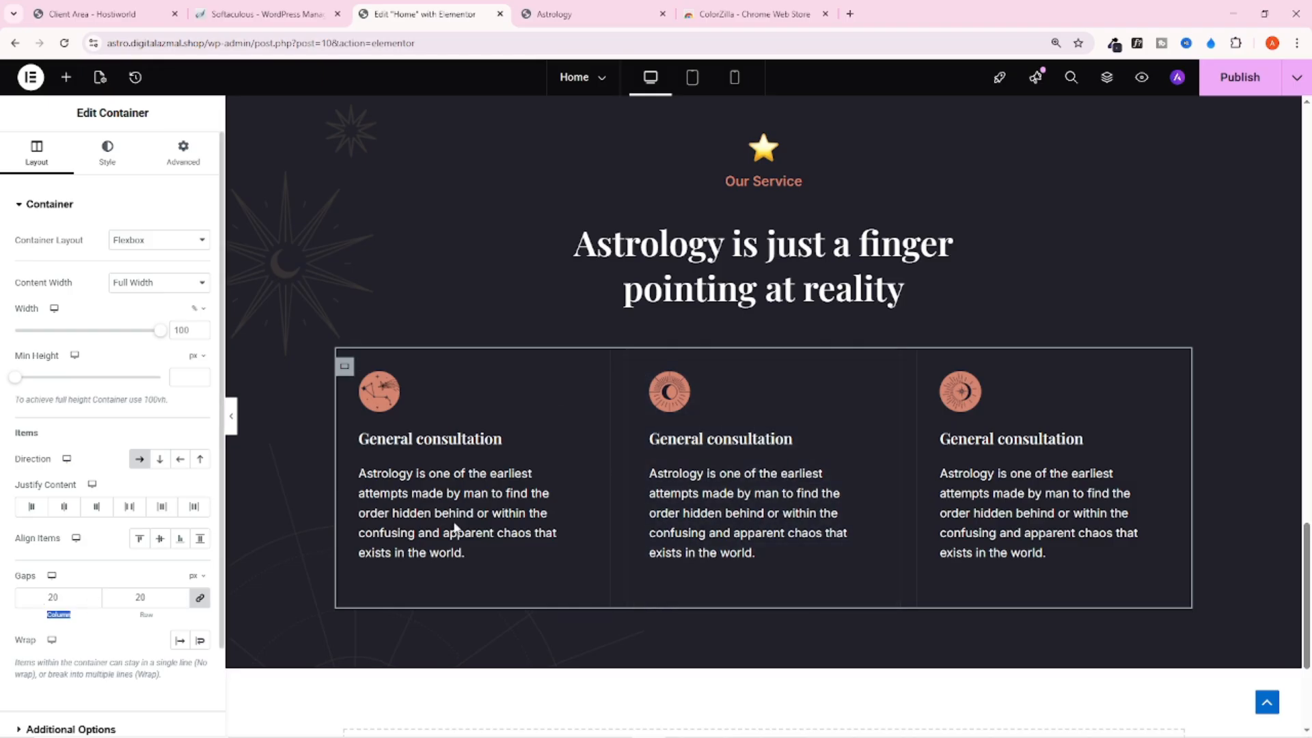
pyautogui.scroll(-3, 454, 527)
pyautogui.scroll(7, 528, 388)
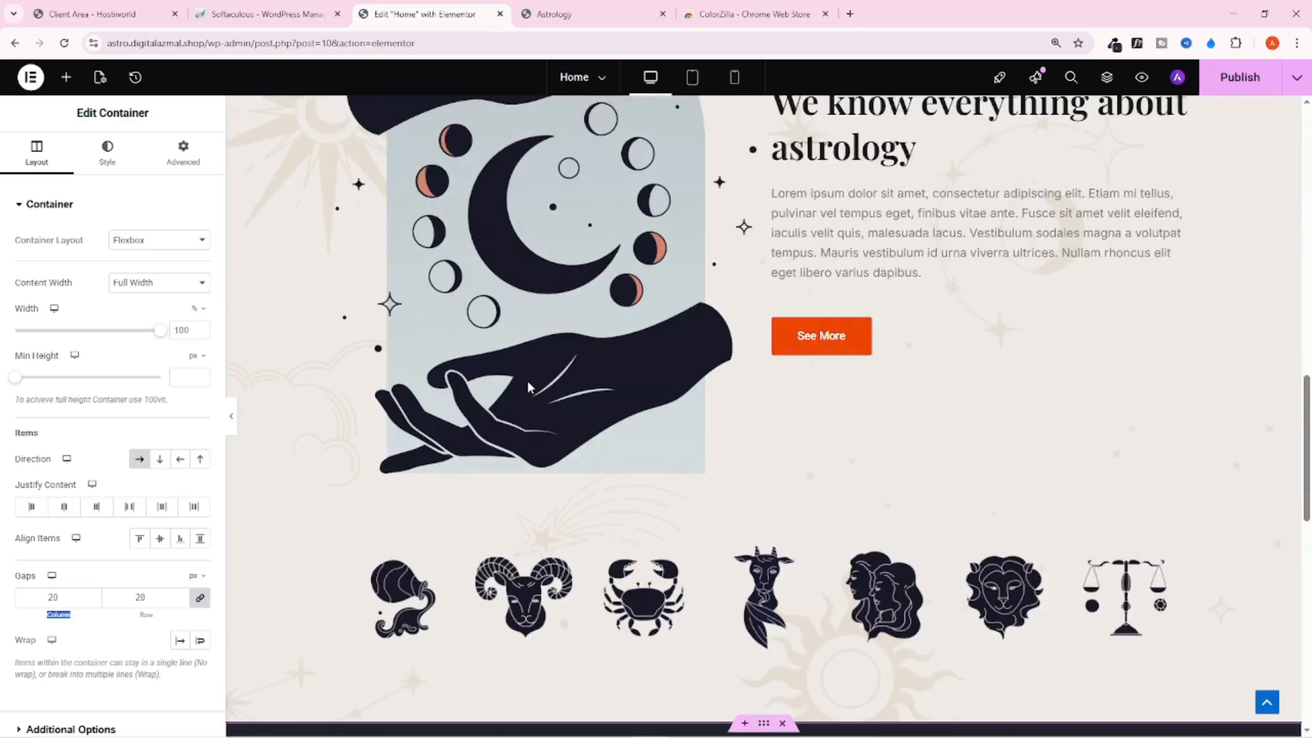
pyautogui.scroll(-3, 516, 376)
pyautogui.scroll(2, 504, 360)
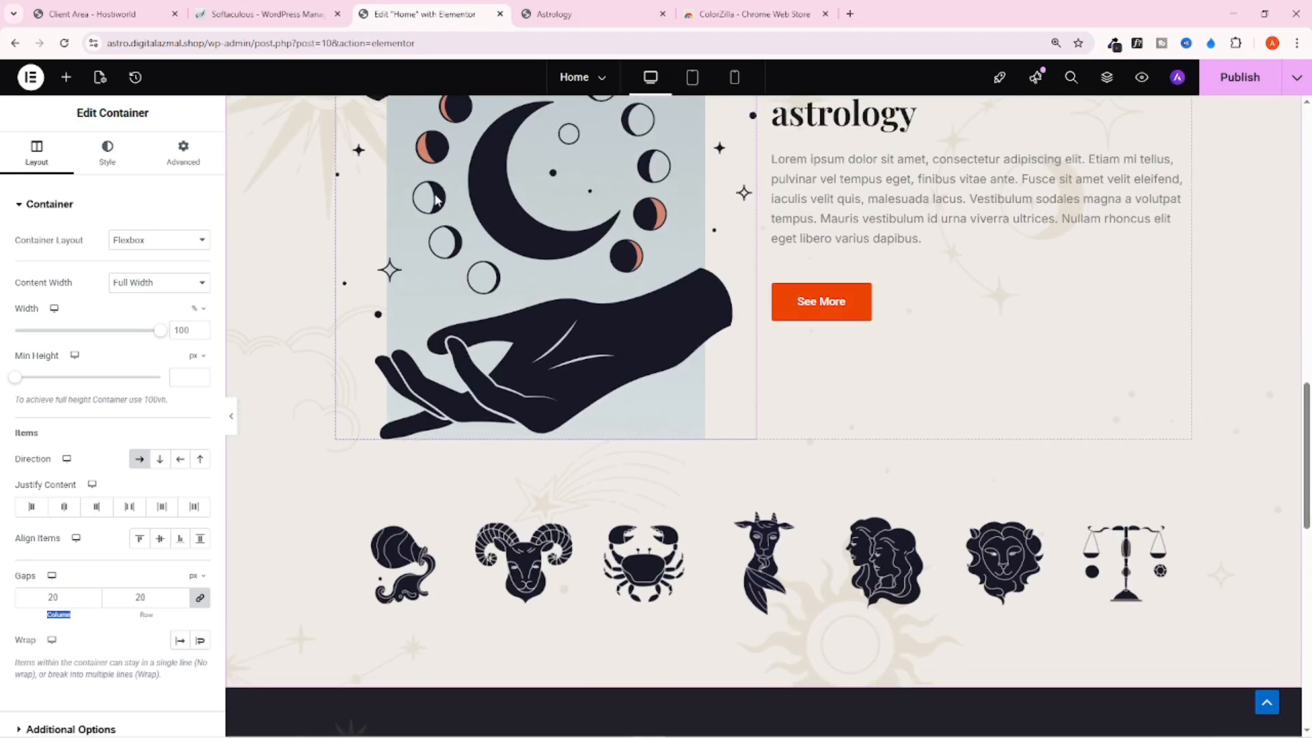
pyautogui.scroll(-3, 504, 382)
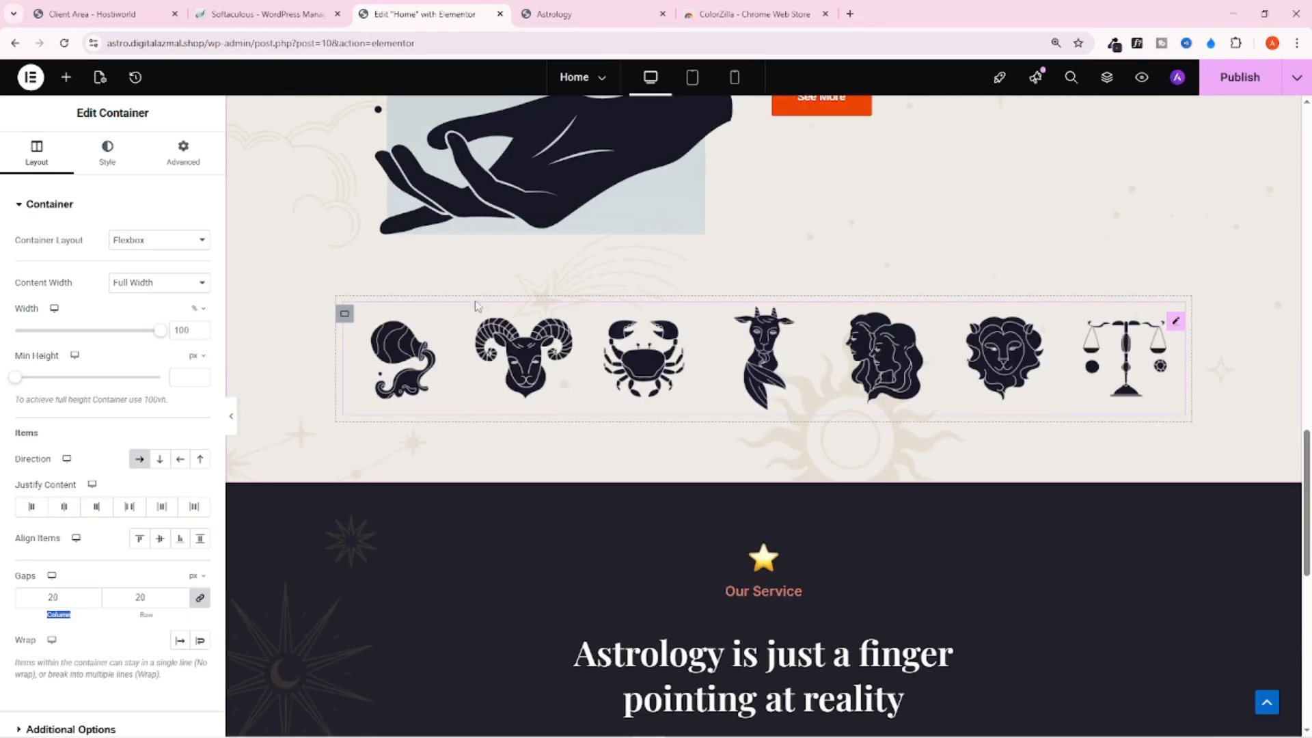
pyautogui.scroll(-4, 424, 360)
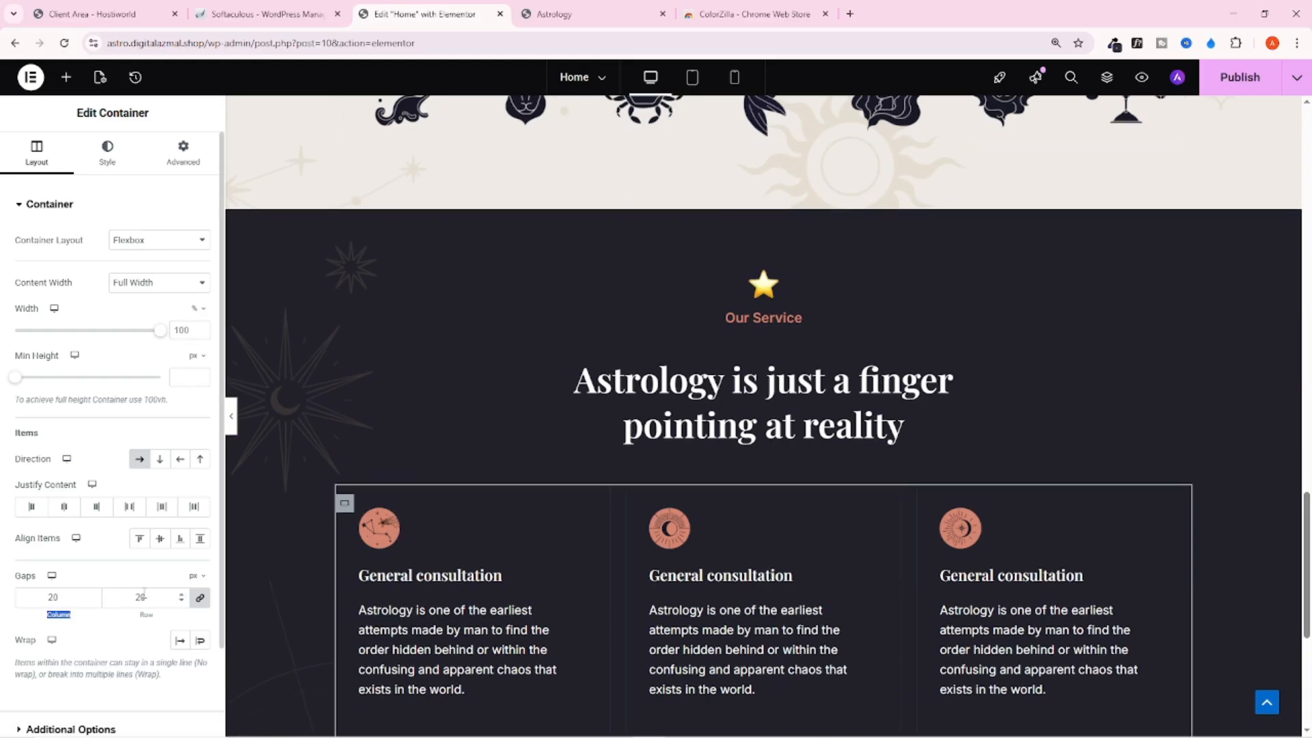
pyautogui.scroll(-4, 674, 407)
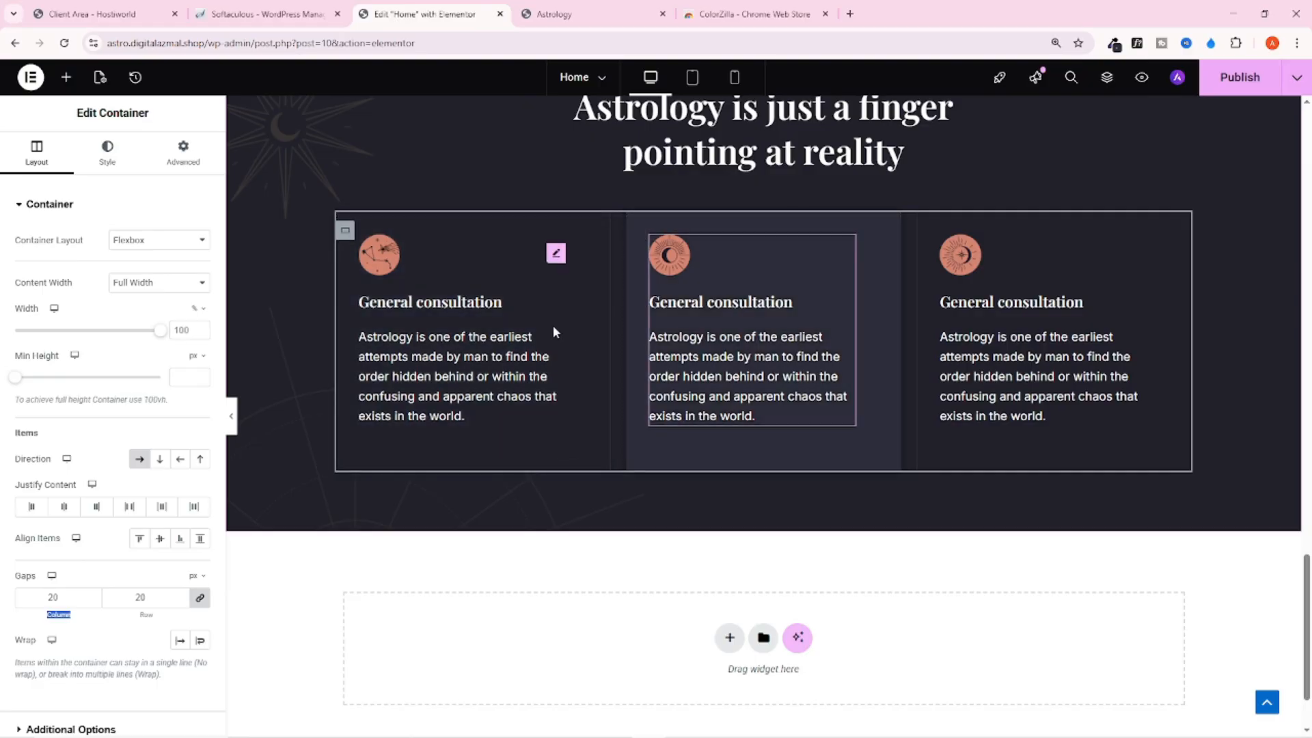
pyautogui.click(128, 598)
pyautogui.write('0')
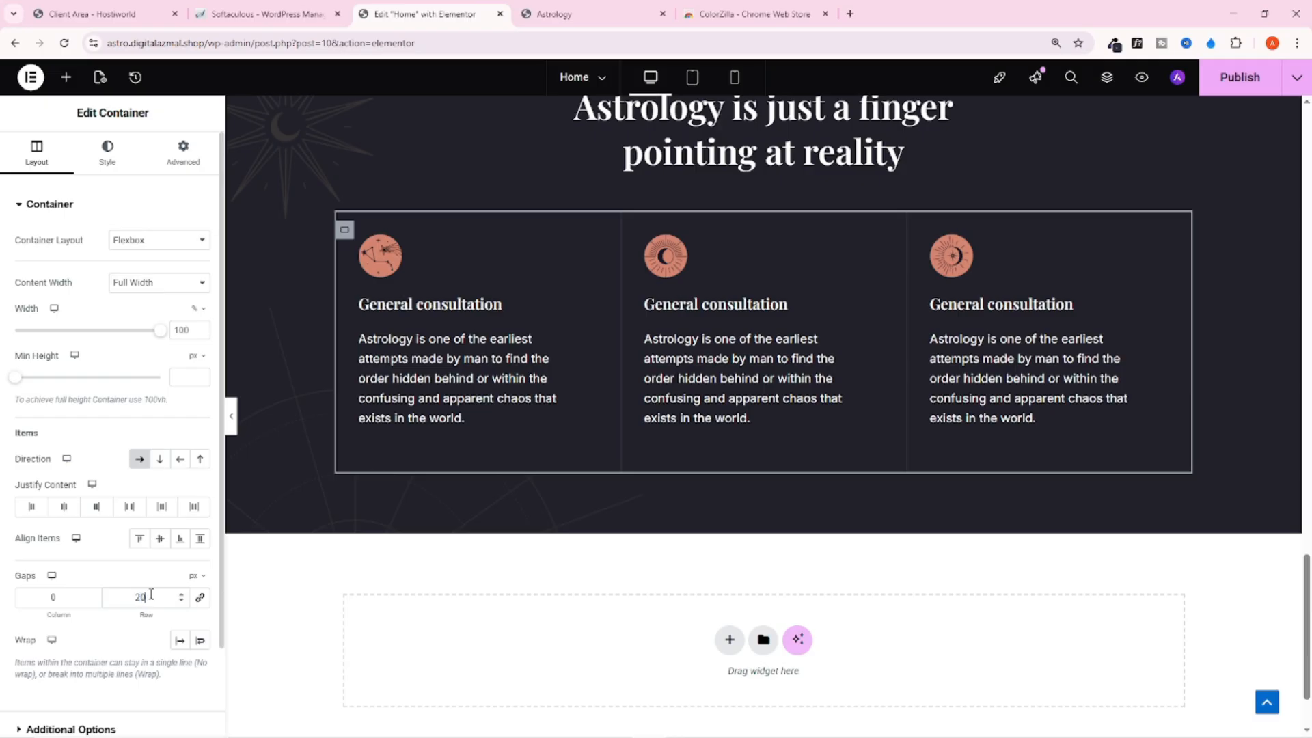
pyautogui.click(49, 600)
pyautogui.write('40')
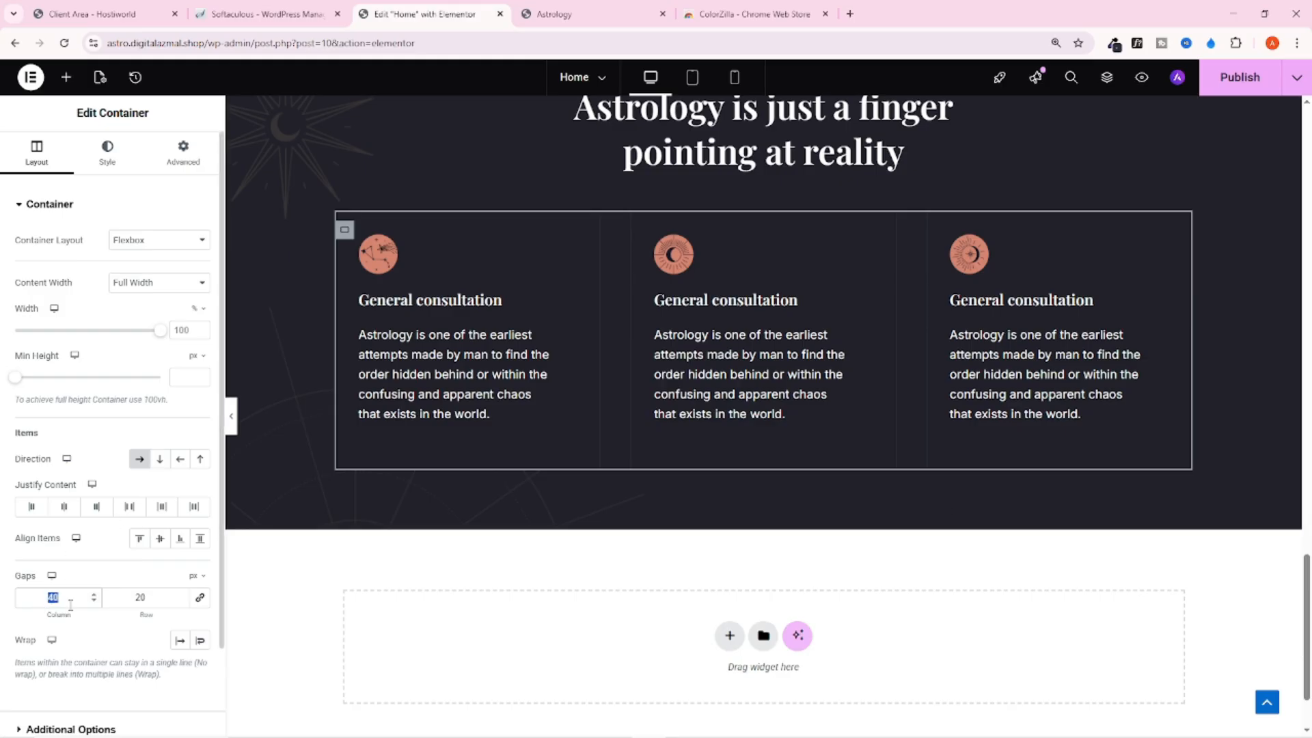
pyautogui.write('50')
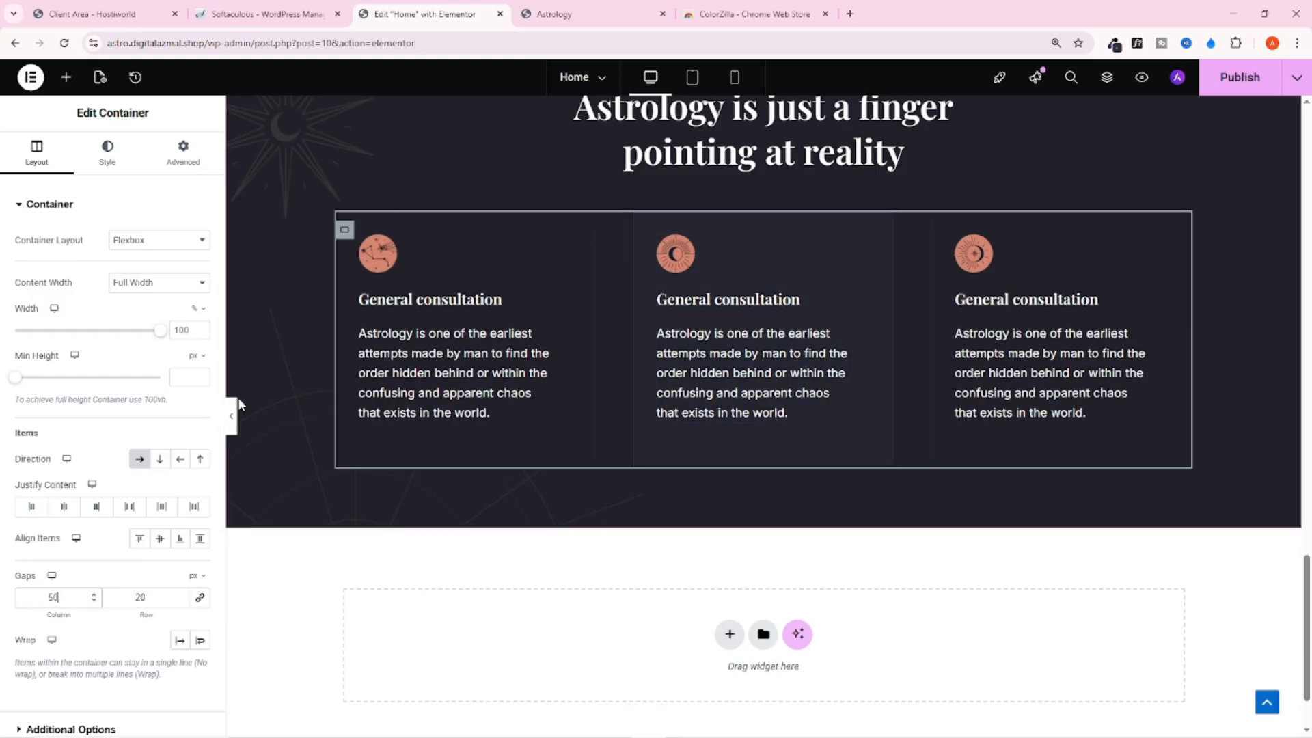
pyautogui.write('40')
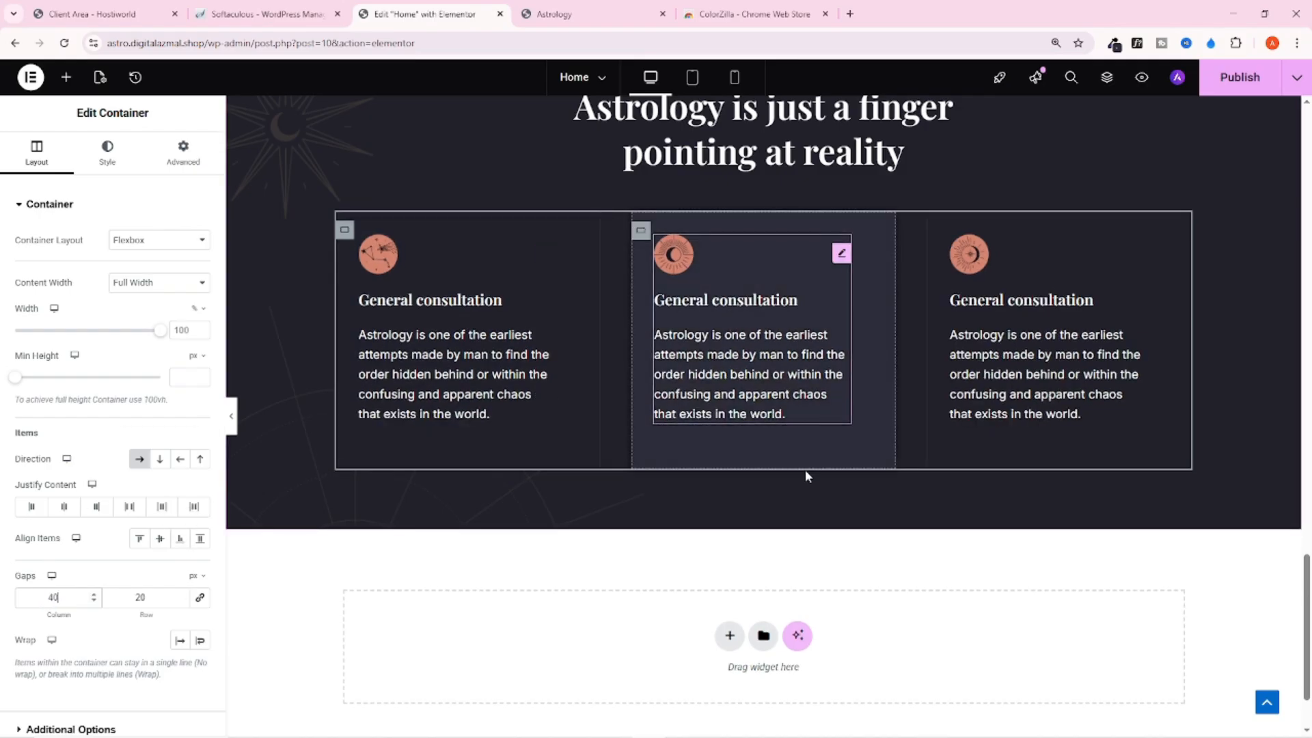
pyautogui.rightClick(344, 234)
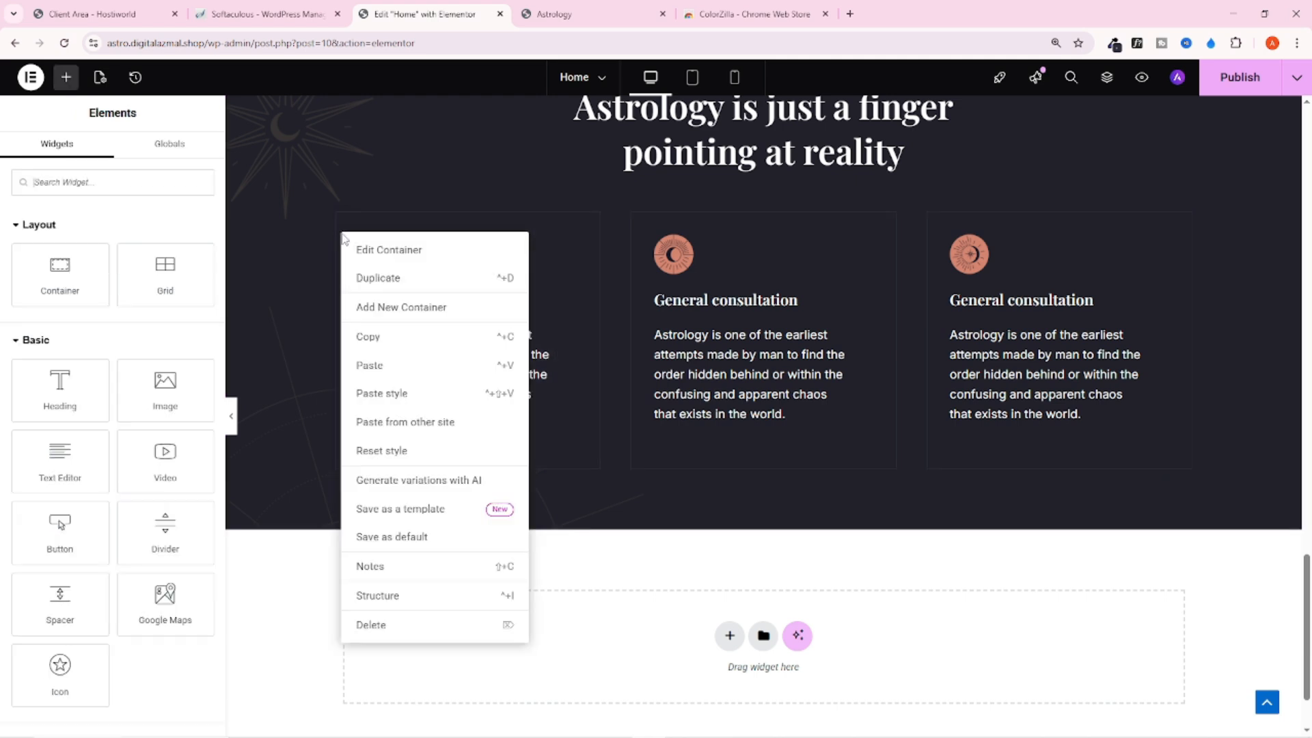
pyautogui.click(363, 279)
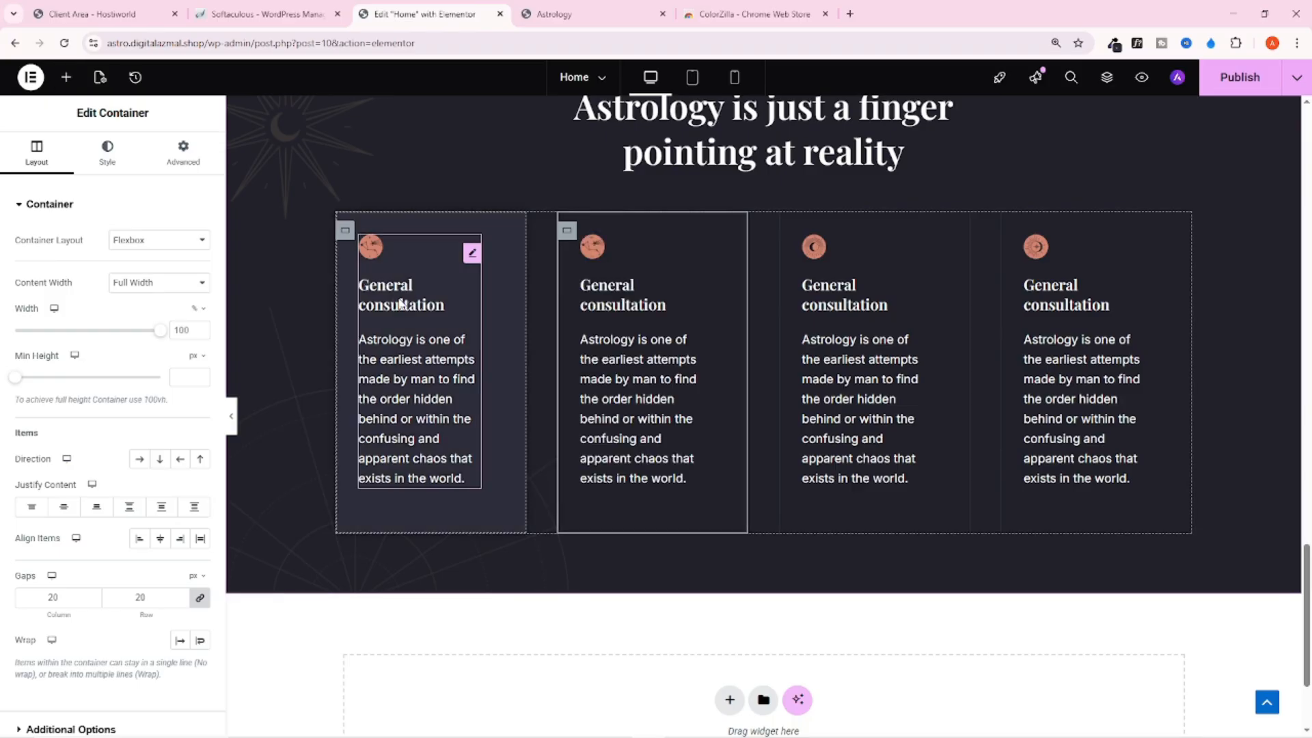
pyautogui.hotkey('ctrl', 'z')
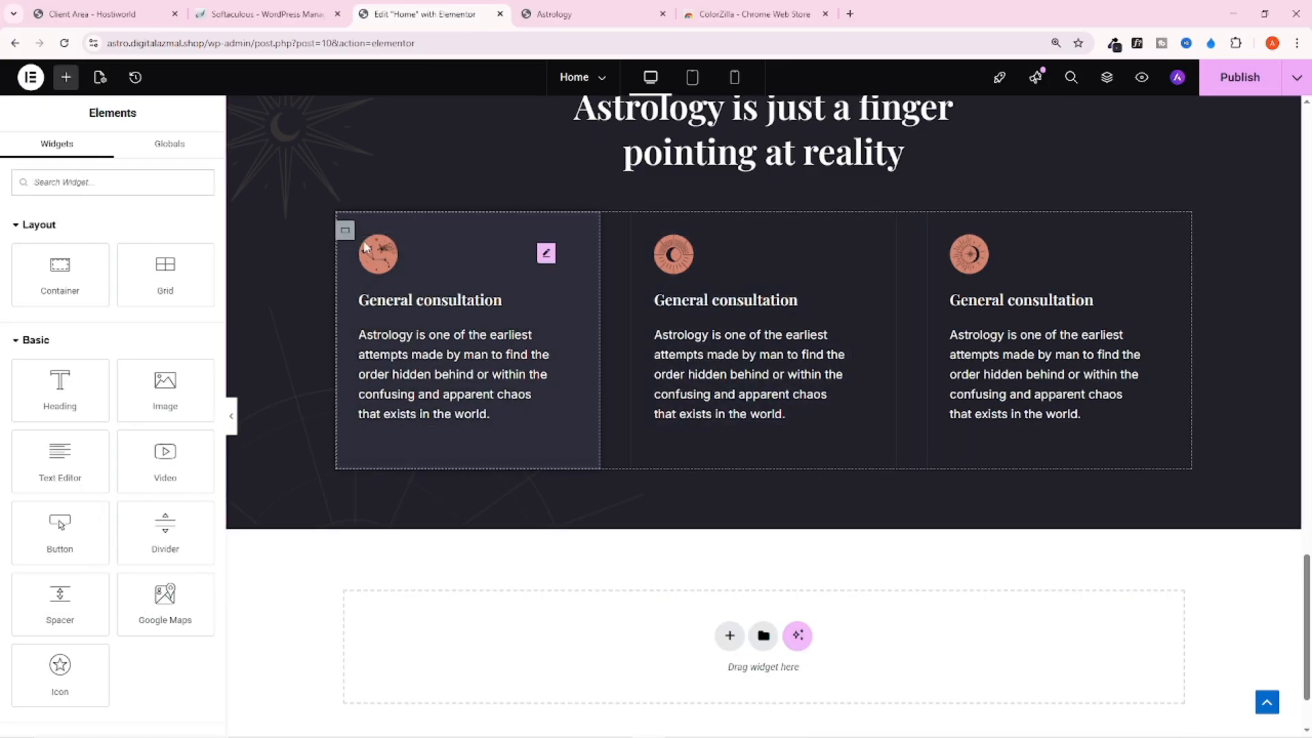
# Show the page structure and select the parent container that holds the three service cards
pyautogui.click(345, 231)
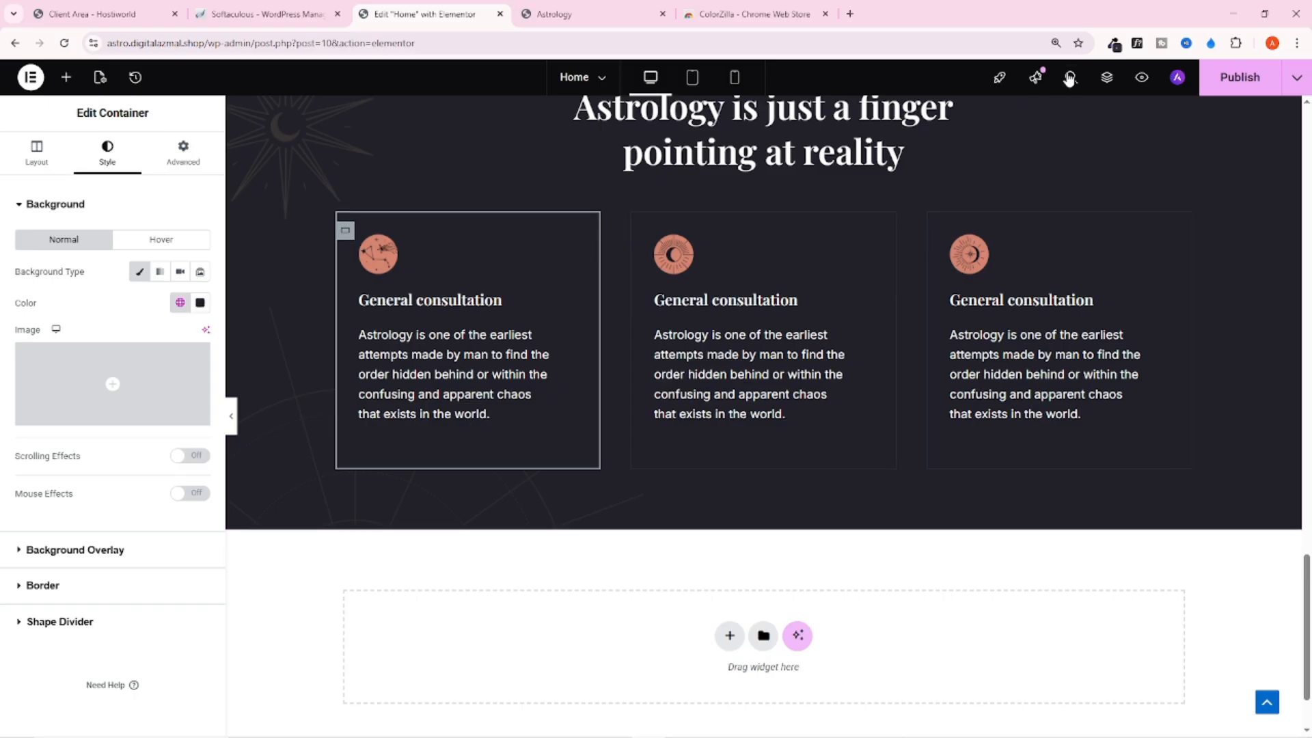
pyautogui.click(1106, 78)
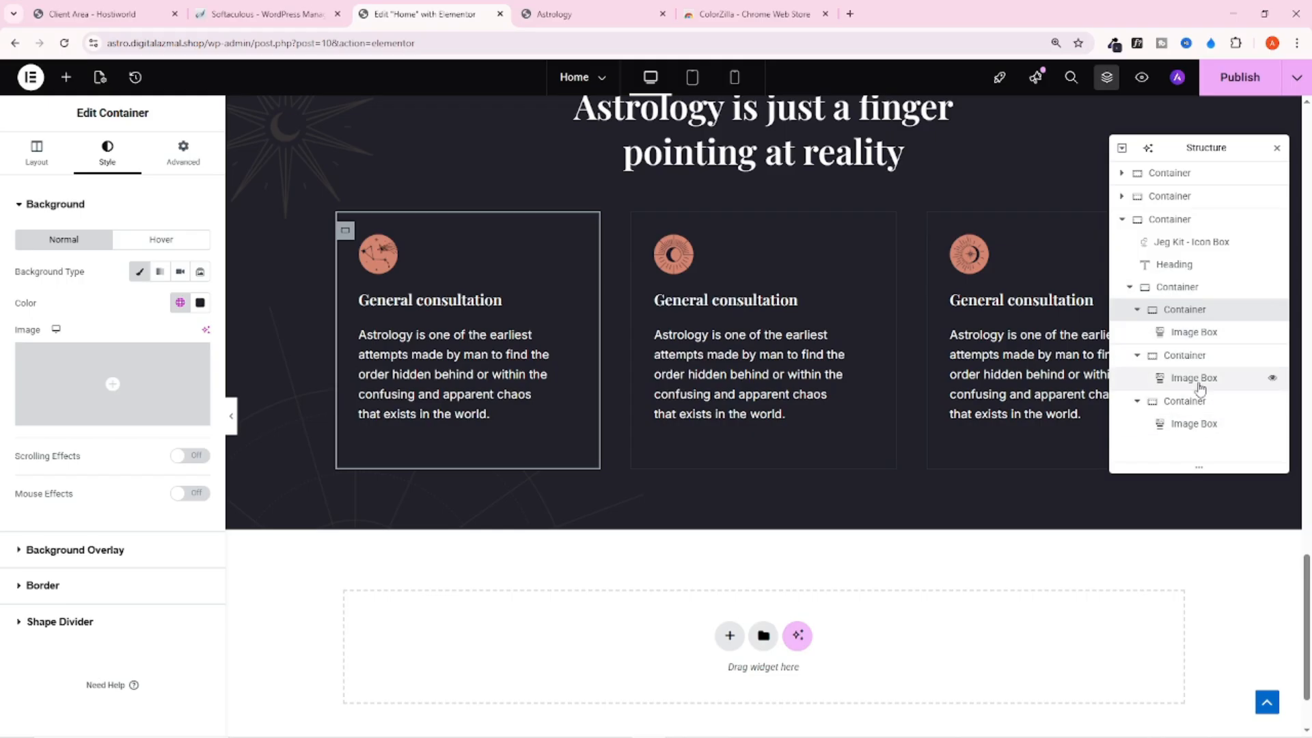
pyautogui.click(1178, 288)
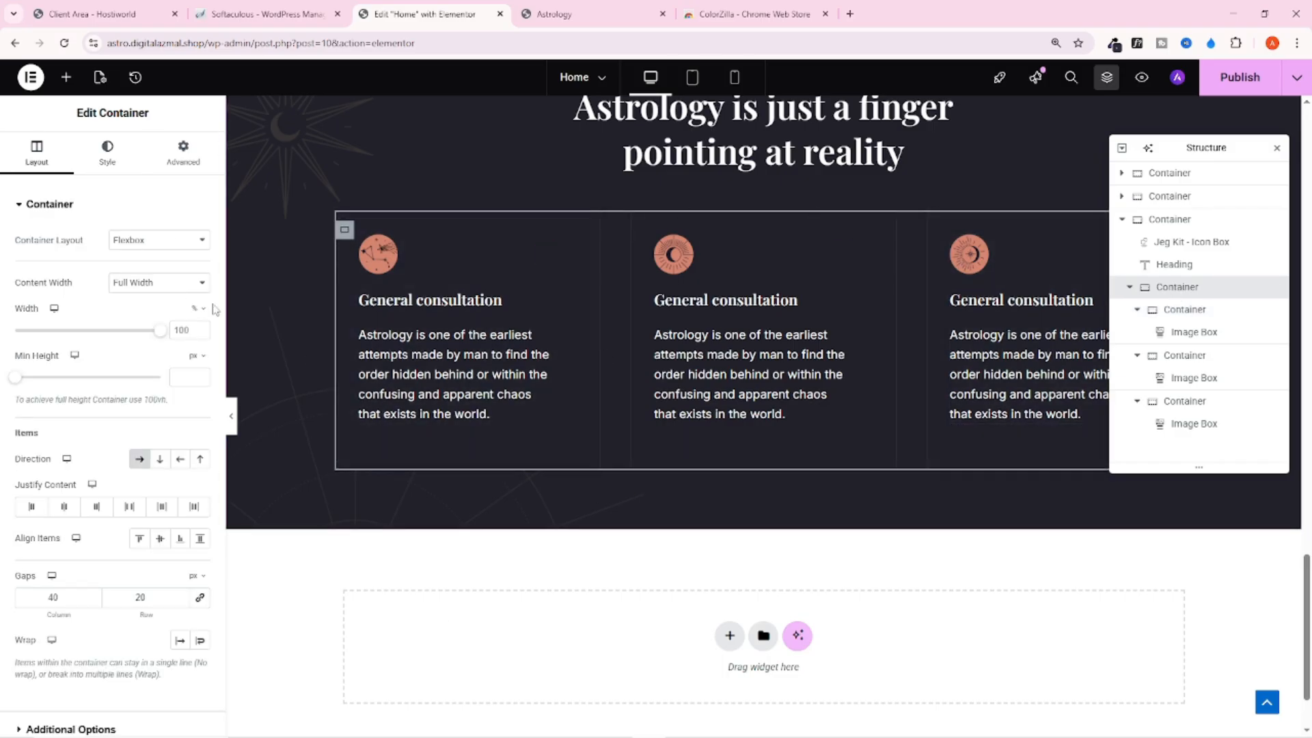
pyautogui.rightClick(345, 231)
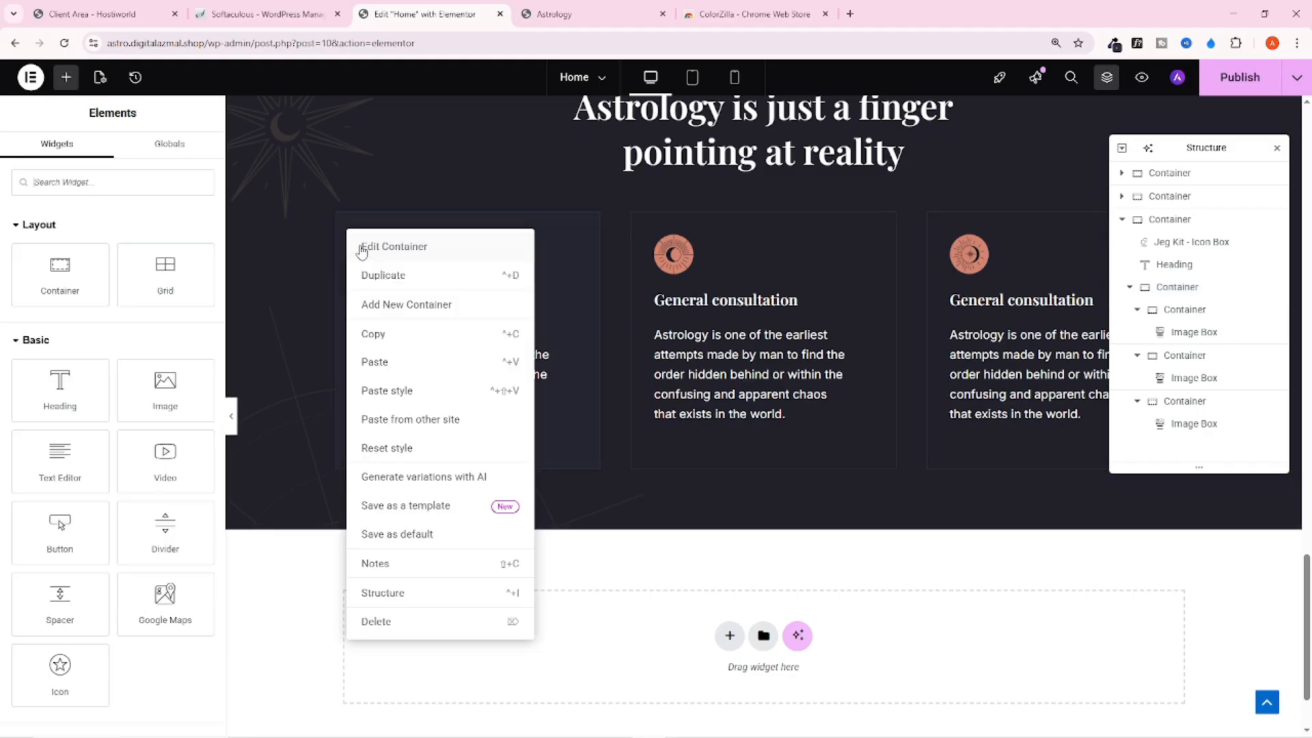
pyautogui.click(373, 274)
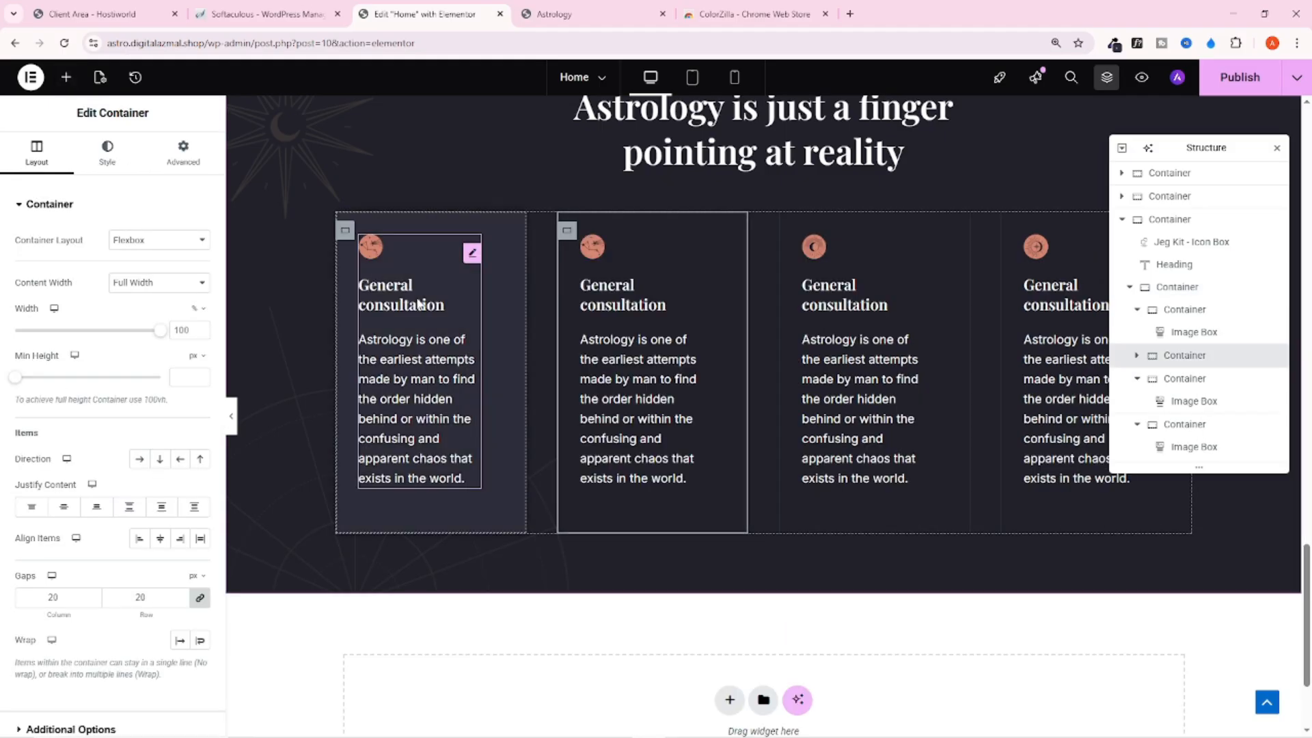
pyautogui.hotkey('ctrl', 'z')
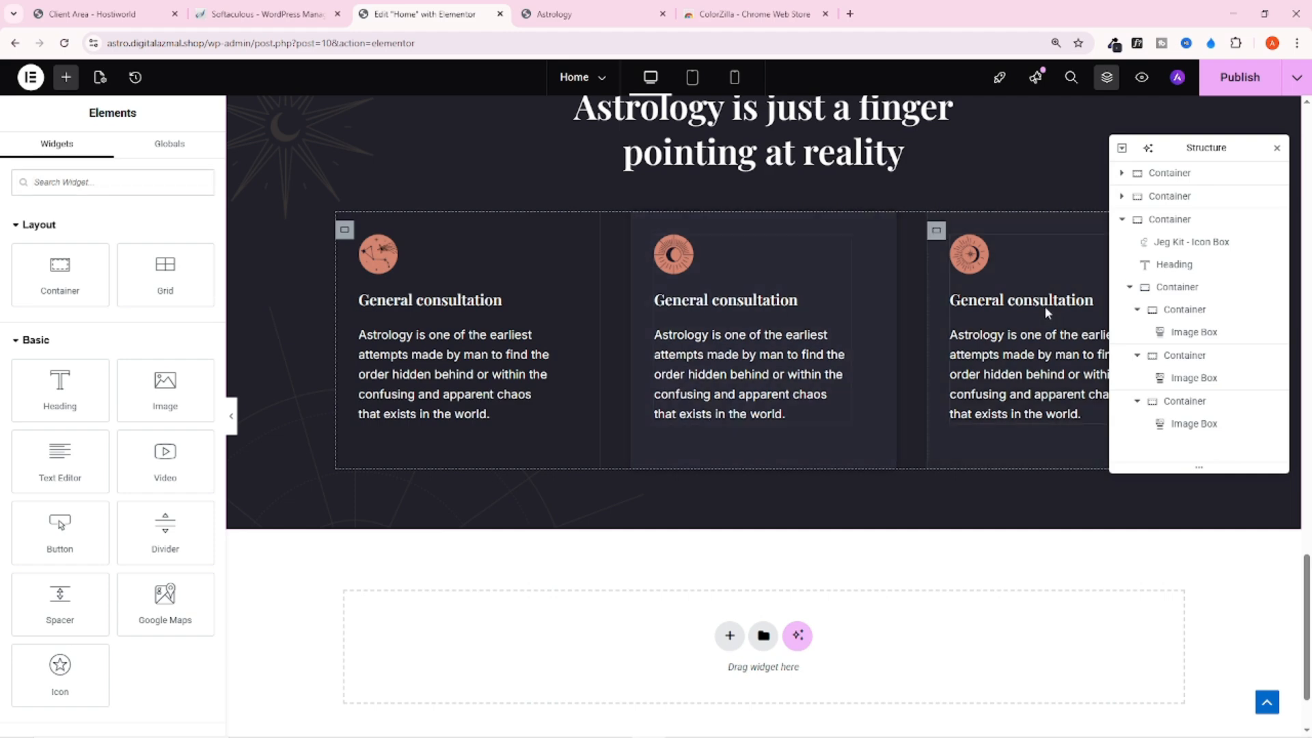
# Duplicate the parent container of the three service cards to add a second row of cards
pyautogui.click(1165, 199)
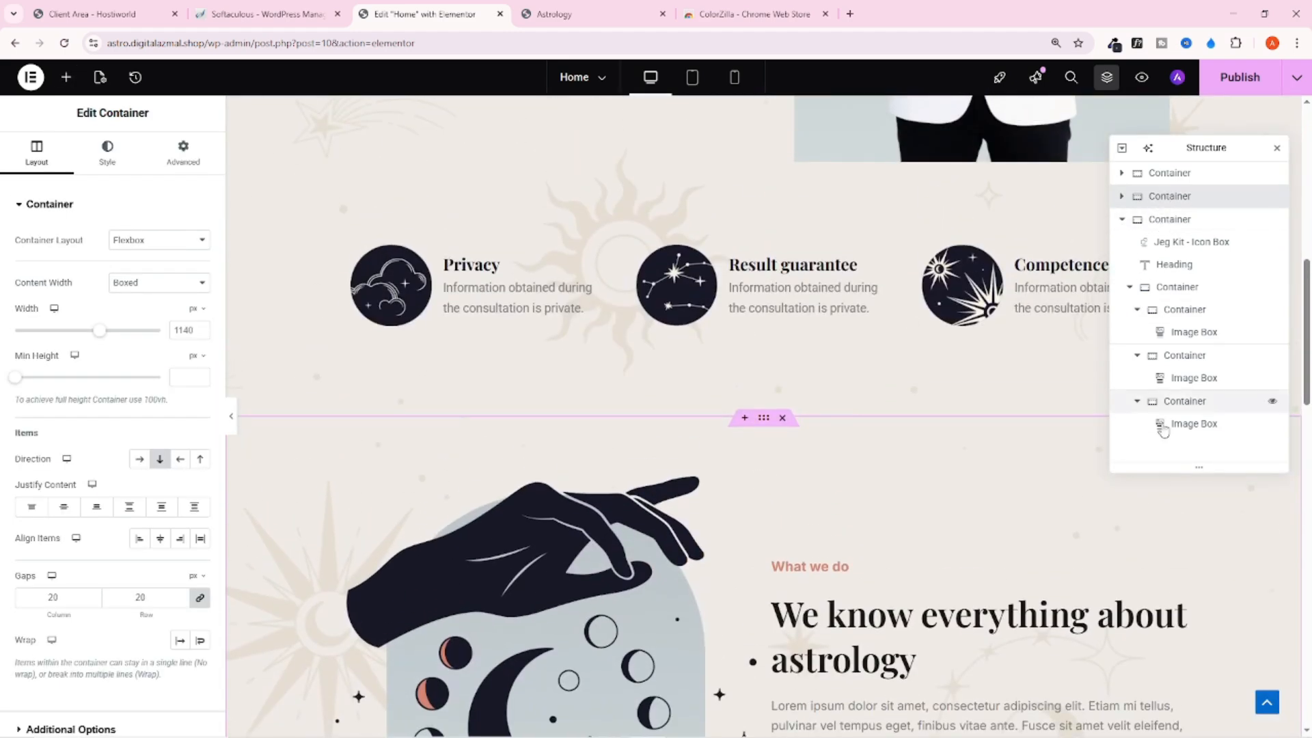
pyautogui.click(1170, 289)
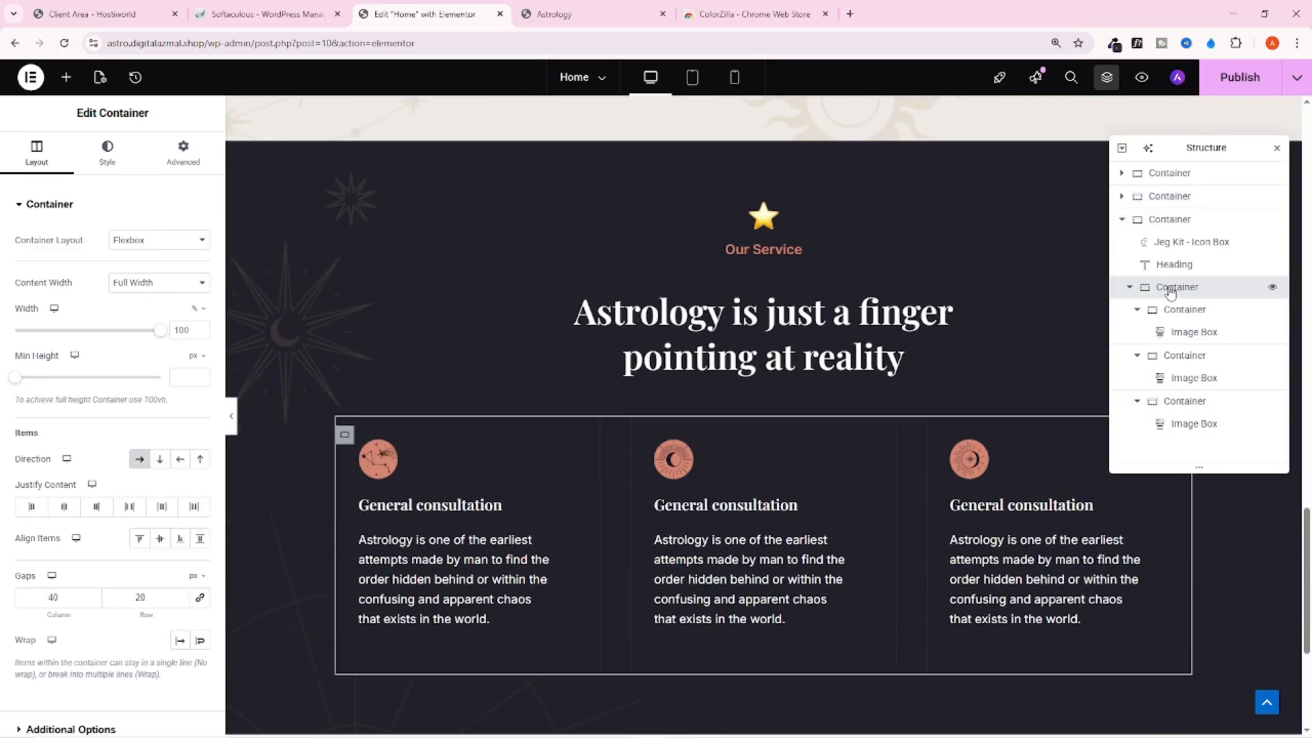
pyautogui.rightClick(1170, 290)
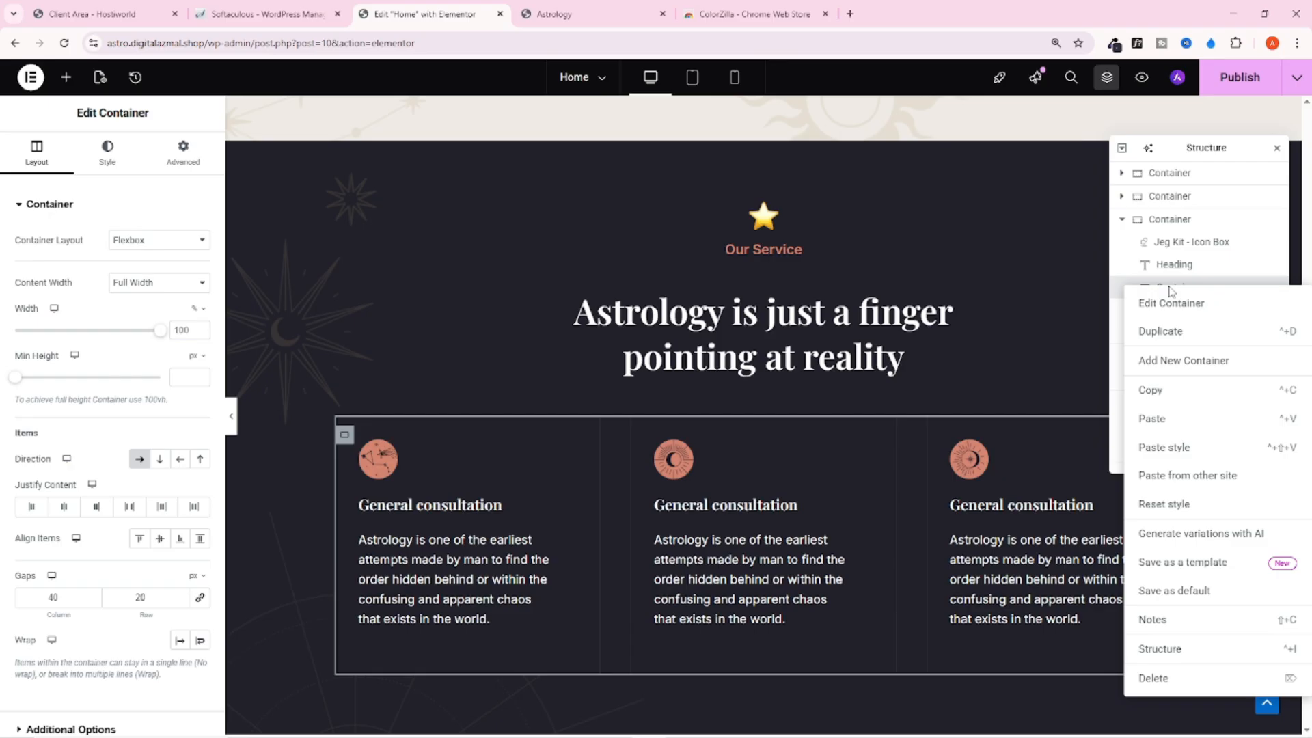
pyautogui.click(1175, 332)
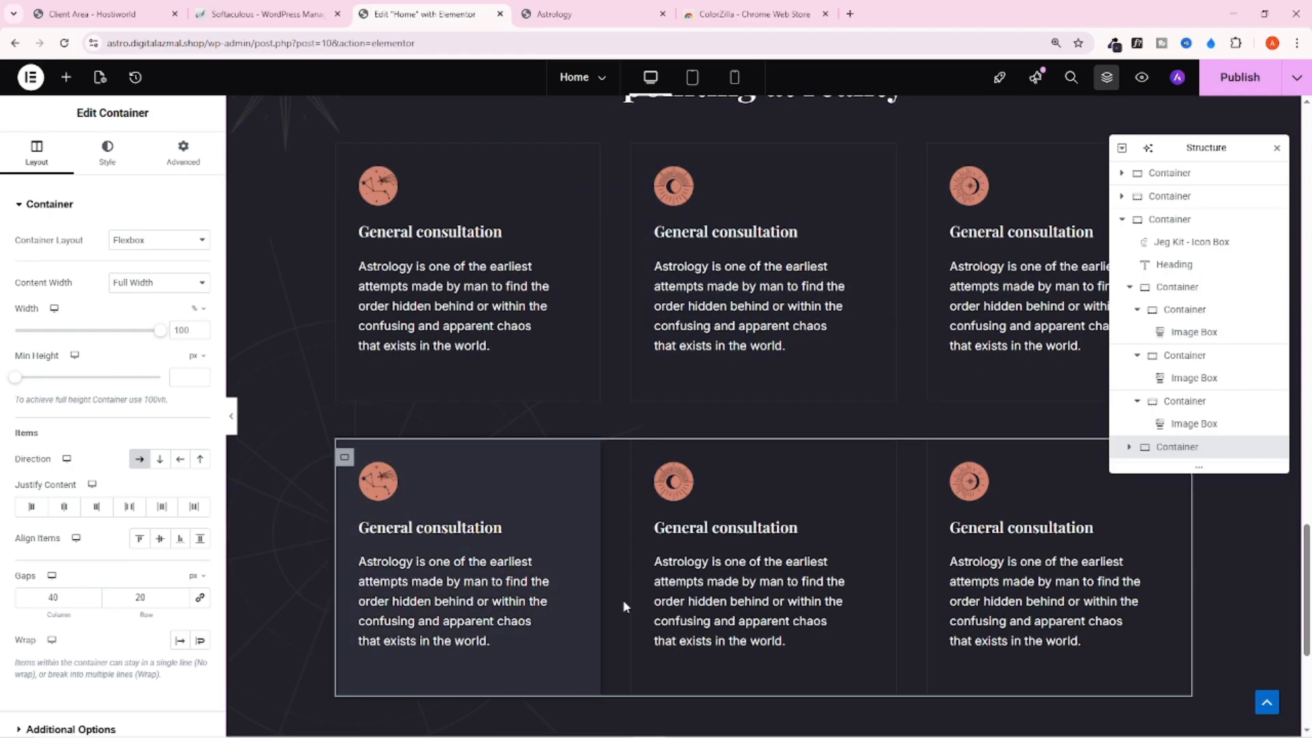
# Select the duplicated container holding the second row of service cards and set its top margin to 0 px
pyautogui.click(345, 457)
pyautogui.click(170, 171)
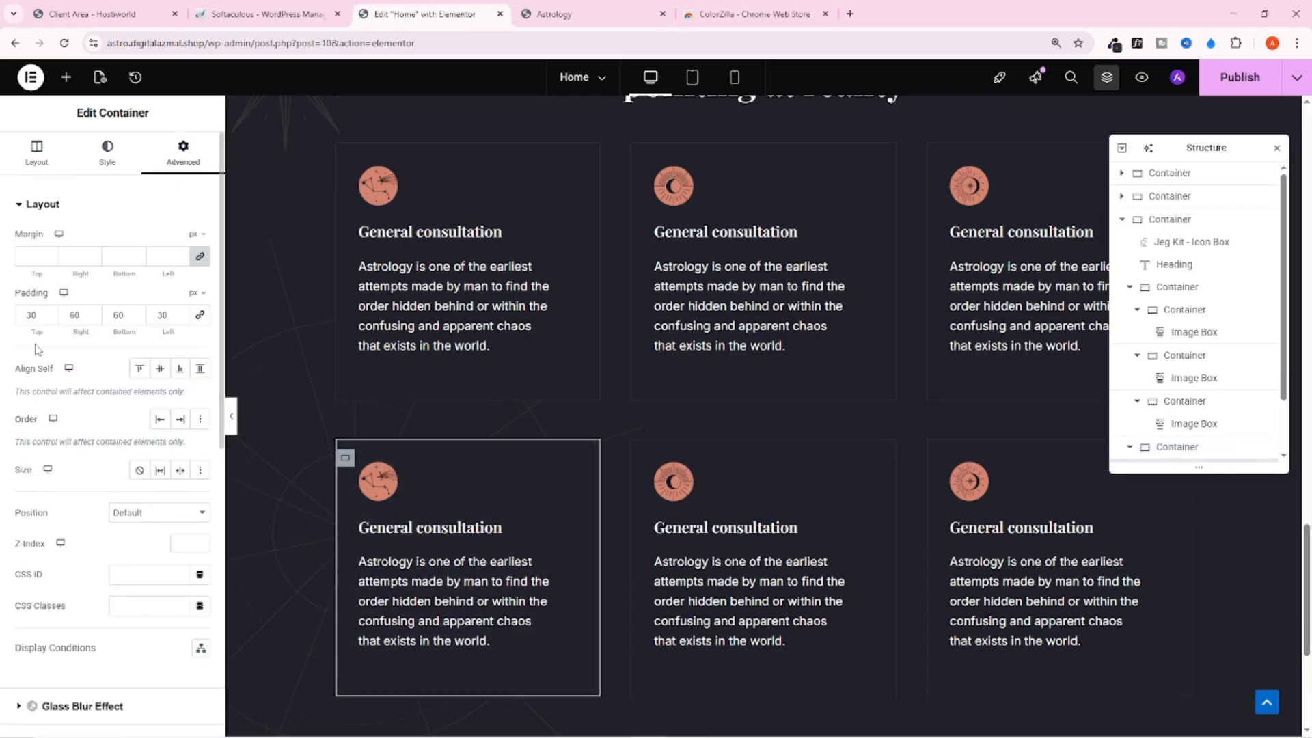
pyautogui.scroll(-4, 1086, 363)
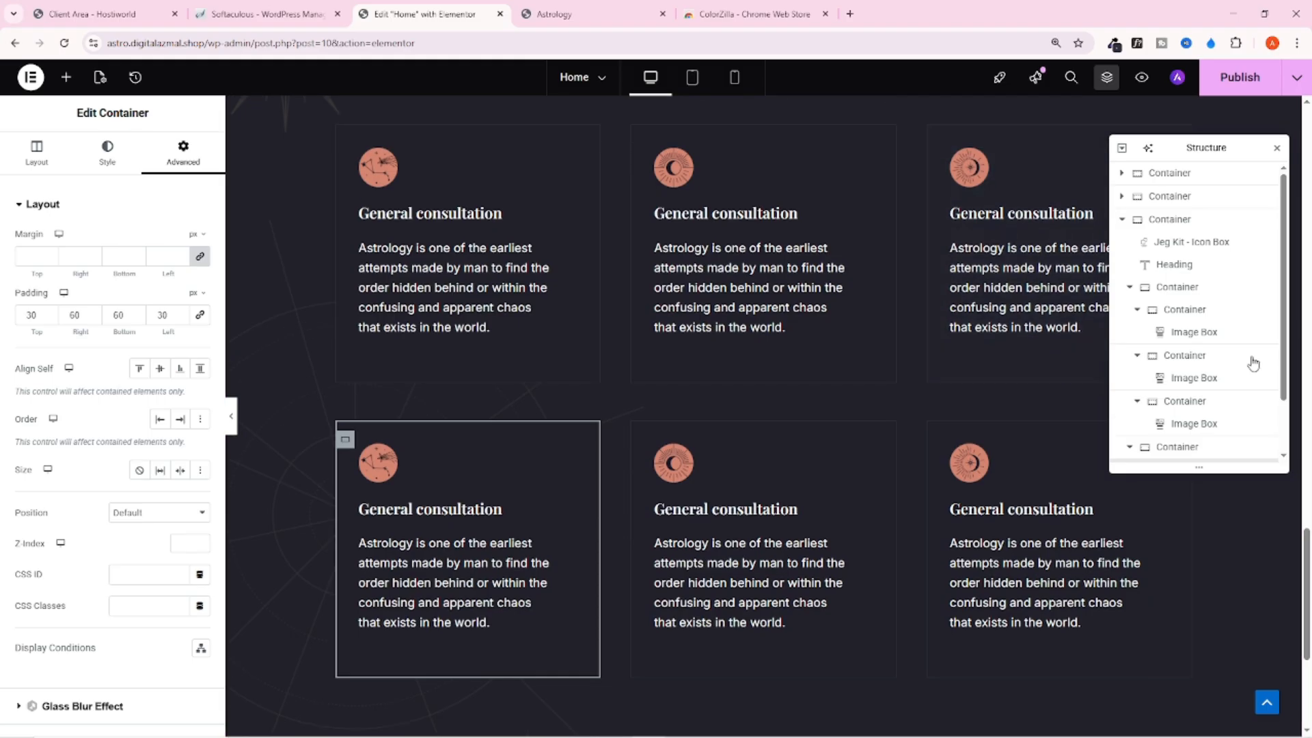
pyautogui.scroll(-2, 1222, 363)
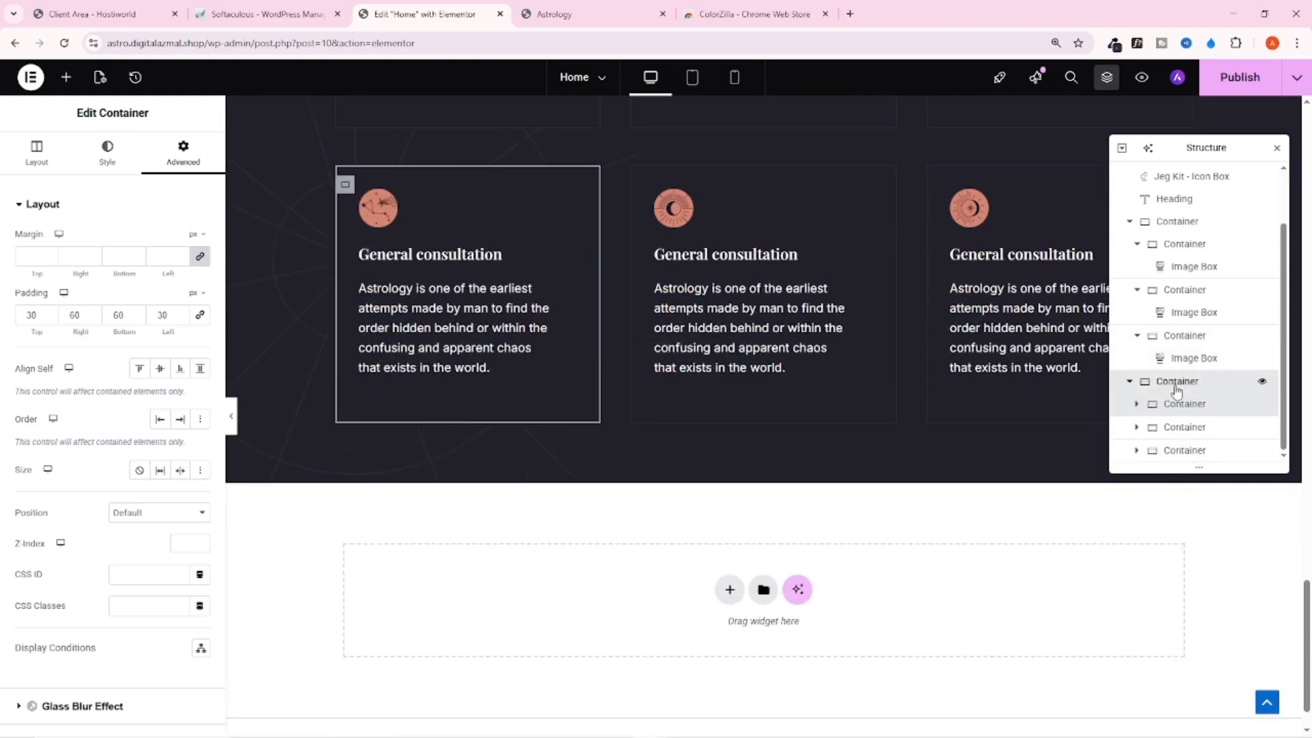
pyautogui.click(1176, 382)
pyautogui.scroll(1, 636, 304)
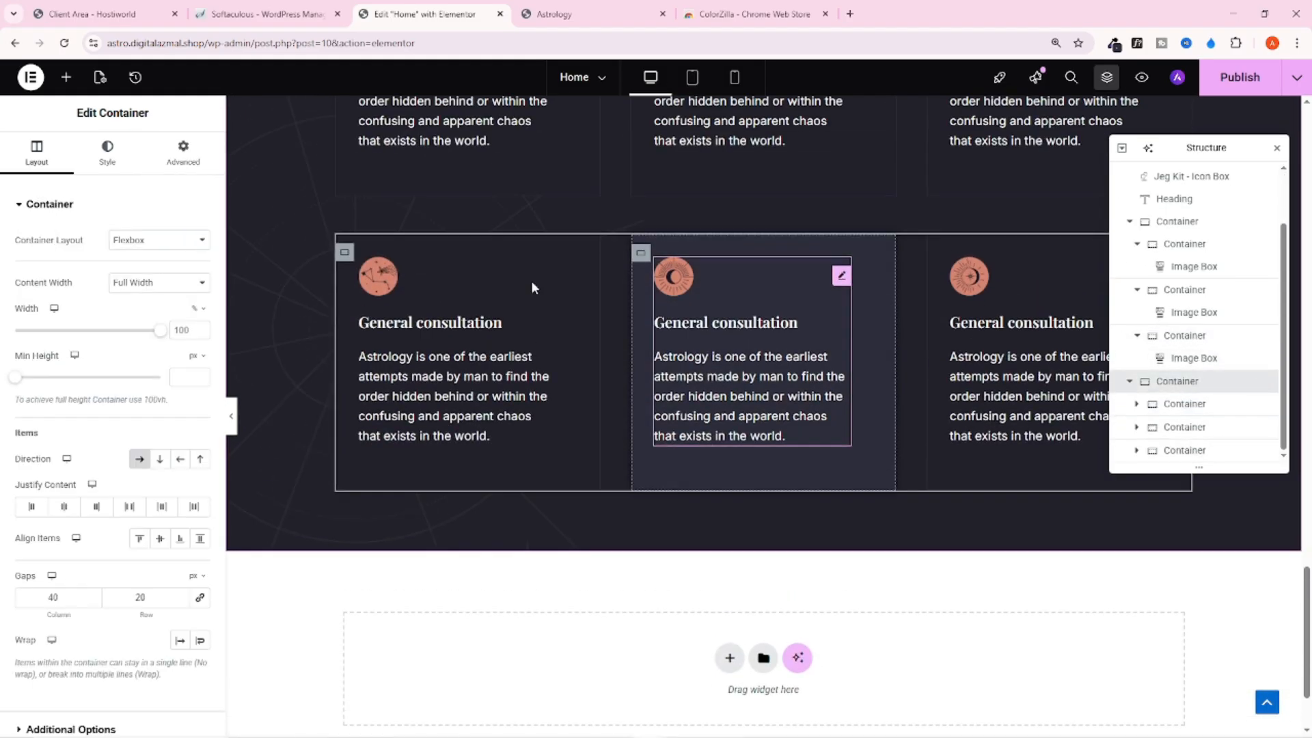
pyautogui.click(183, 152)
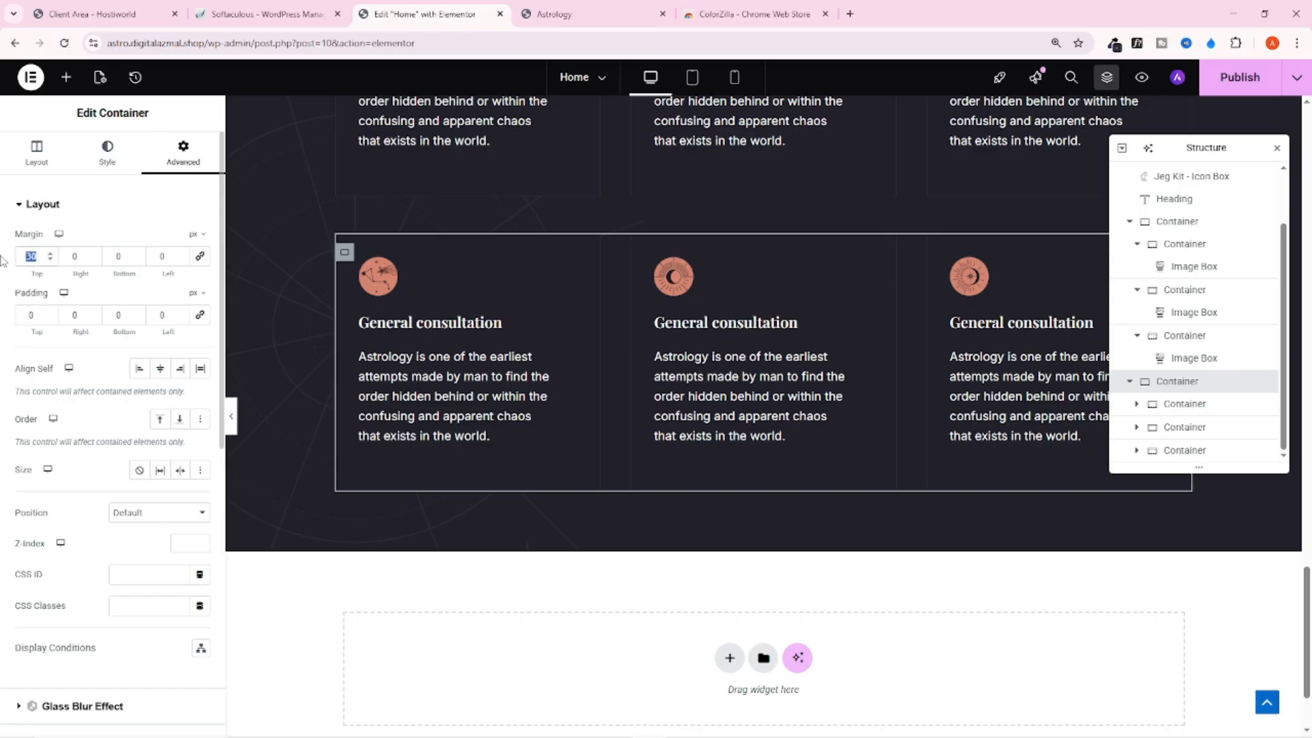
pyautogui.write('0')
pyautogui.scroll(3, 488, 277)
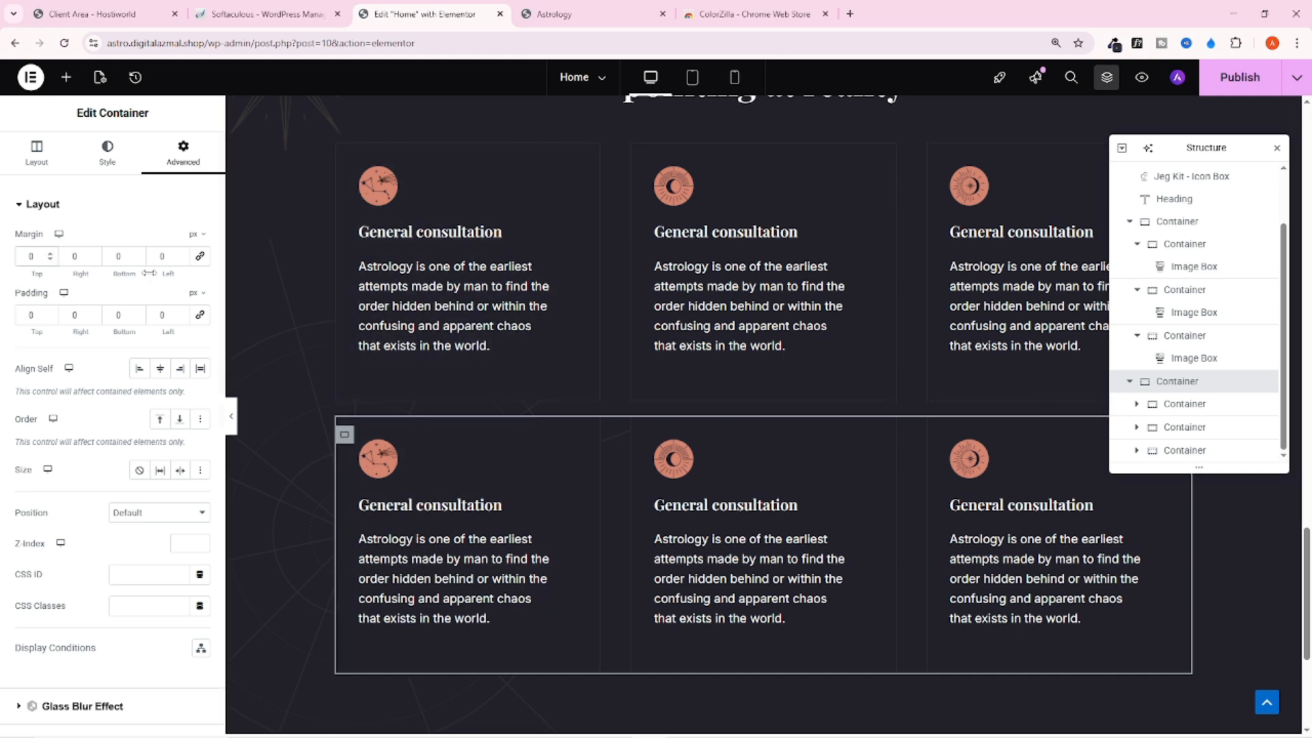
# Fine-tune the second card row container's top margin to 21 px
pyautogui.click(50, 254)
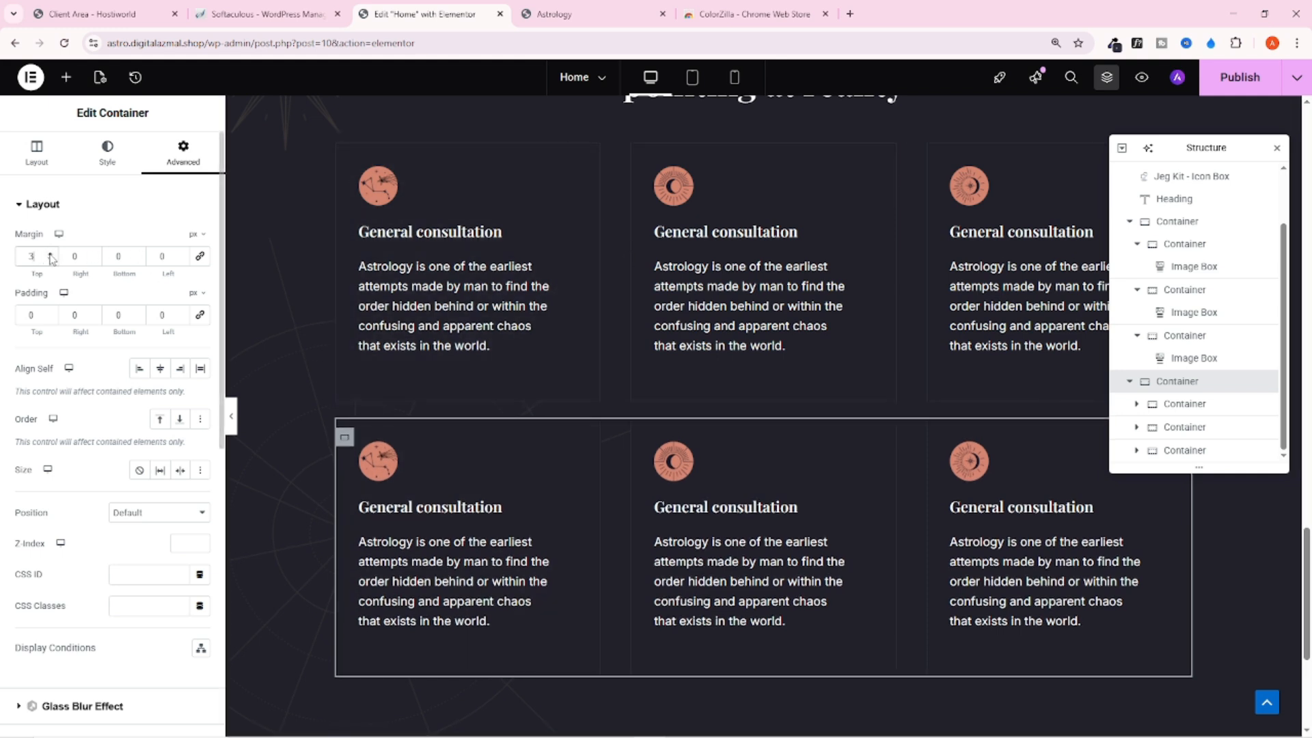
pyautogui.click(50, 254)
pyautogui.click(50, 254)
pyautogui.click(50, 255)
pyautogui.click(50, 255)
pyautogui.click(50, 254)
pyautogui.click(49, 254)
pyautogui.click(50, 254)
pyautogui.click(50, 254)
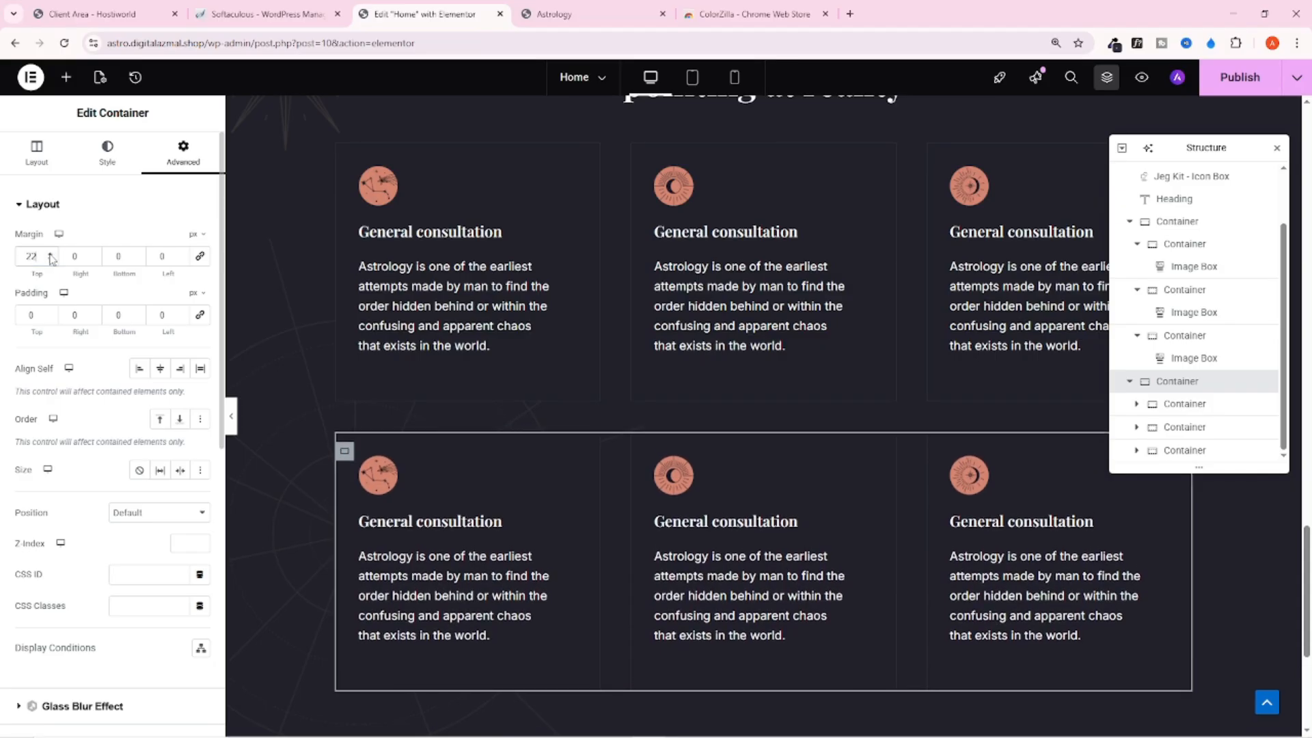
pyautogui.click(50, 254)
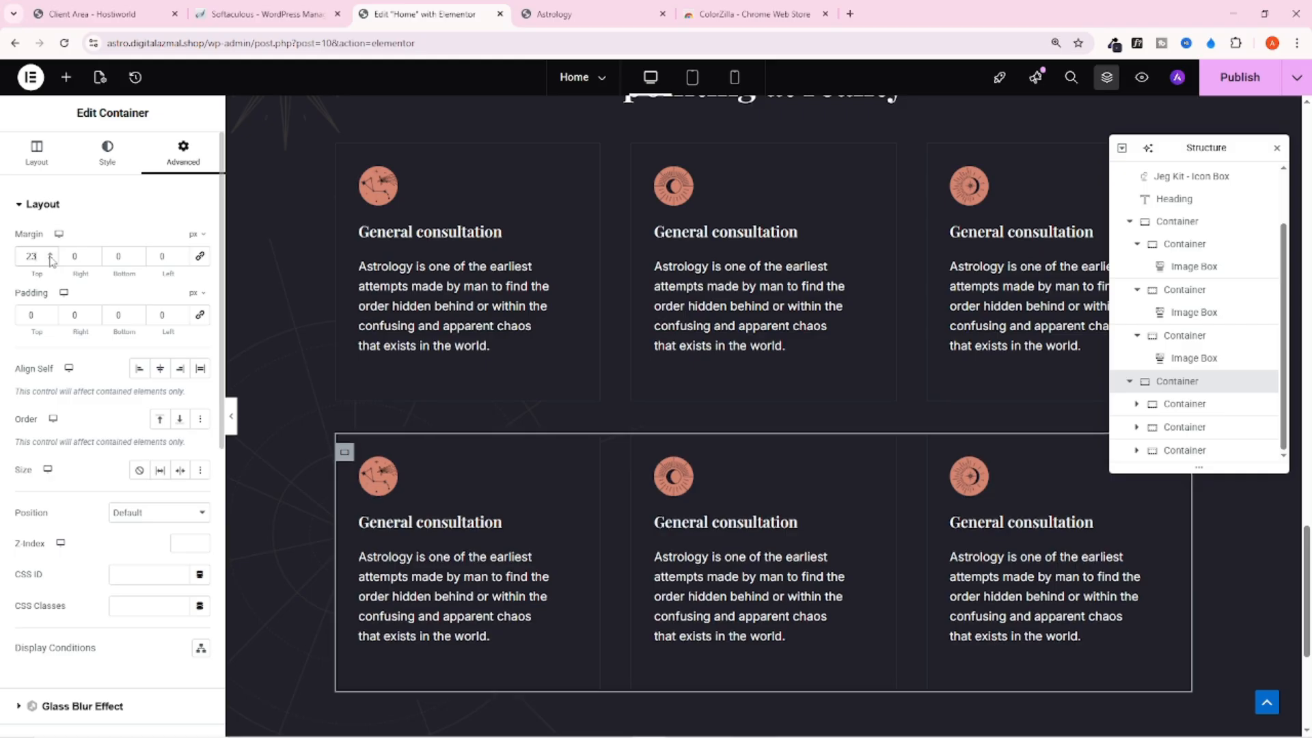
pyautogui.click(50, 259)
pyautogui.click(50, 259)
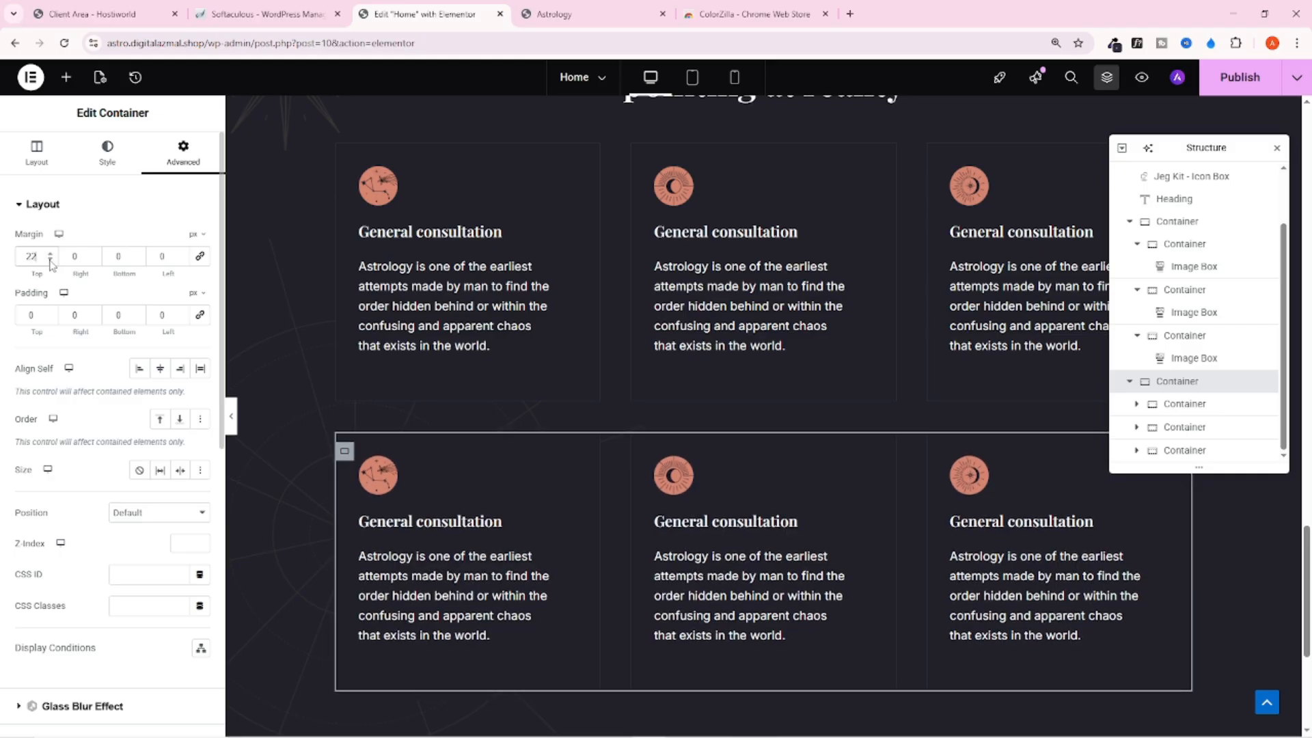
# Publish the page and check the spacing between the two card rows with the editing panel temporarily hidden
pyautogui.click(1205, 80)
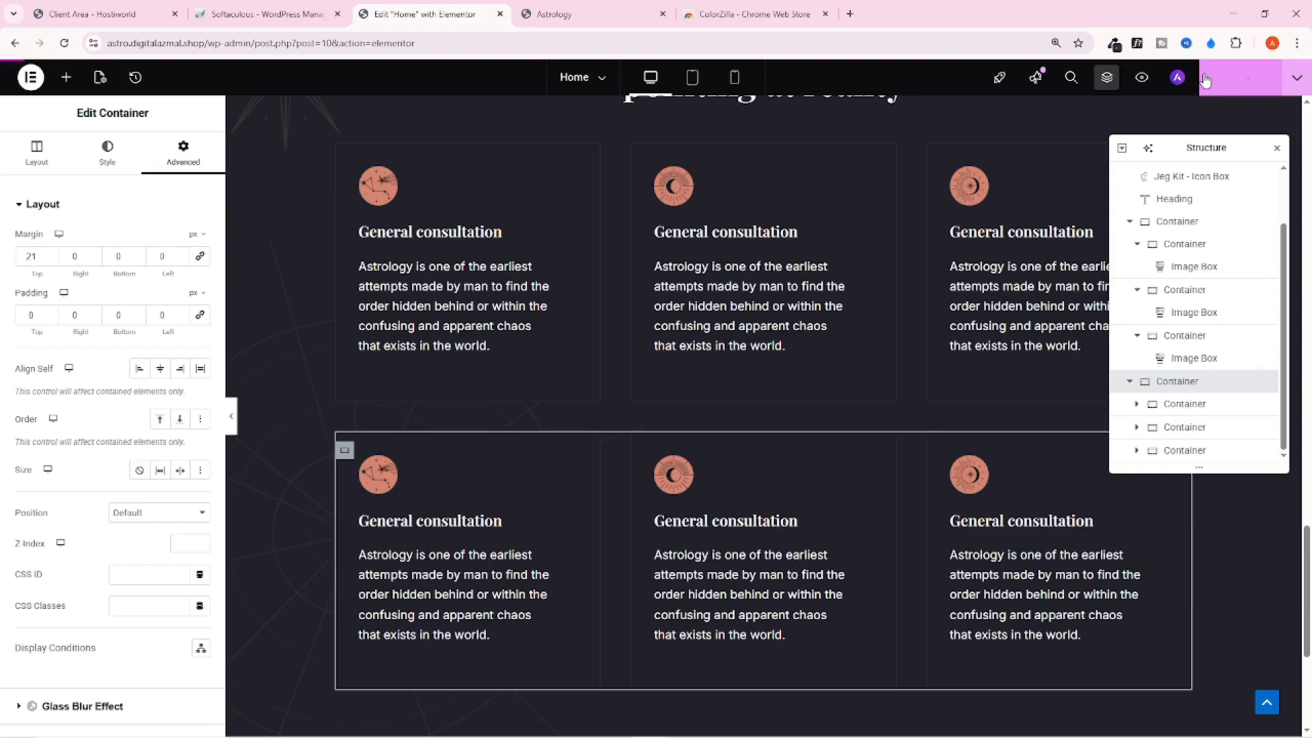
pyautogui.click(233, 419)
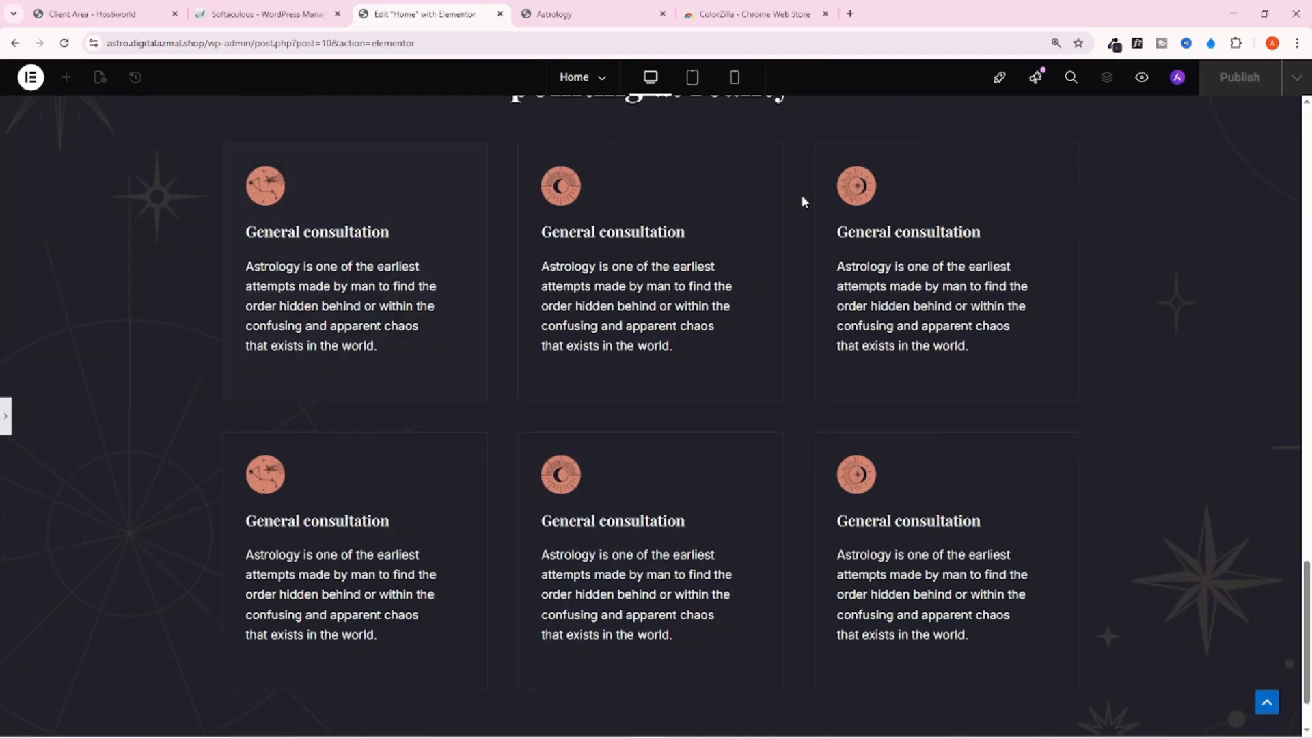
pyautogui.click(5, 418)
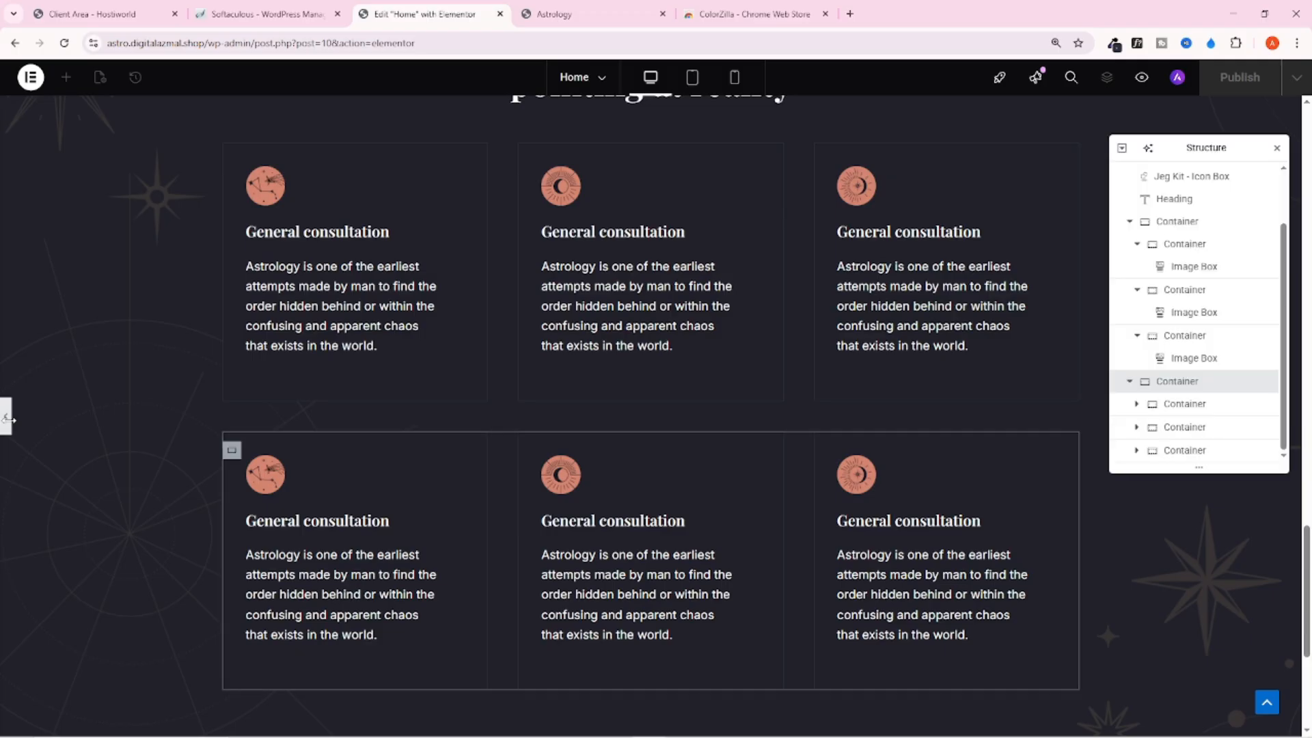
# Replace the first card's image in the second row with the round sun-face icon from the media library
pyautogui.click(438, 478)
pyautogui.click(112, 290)
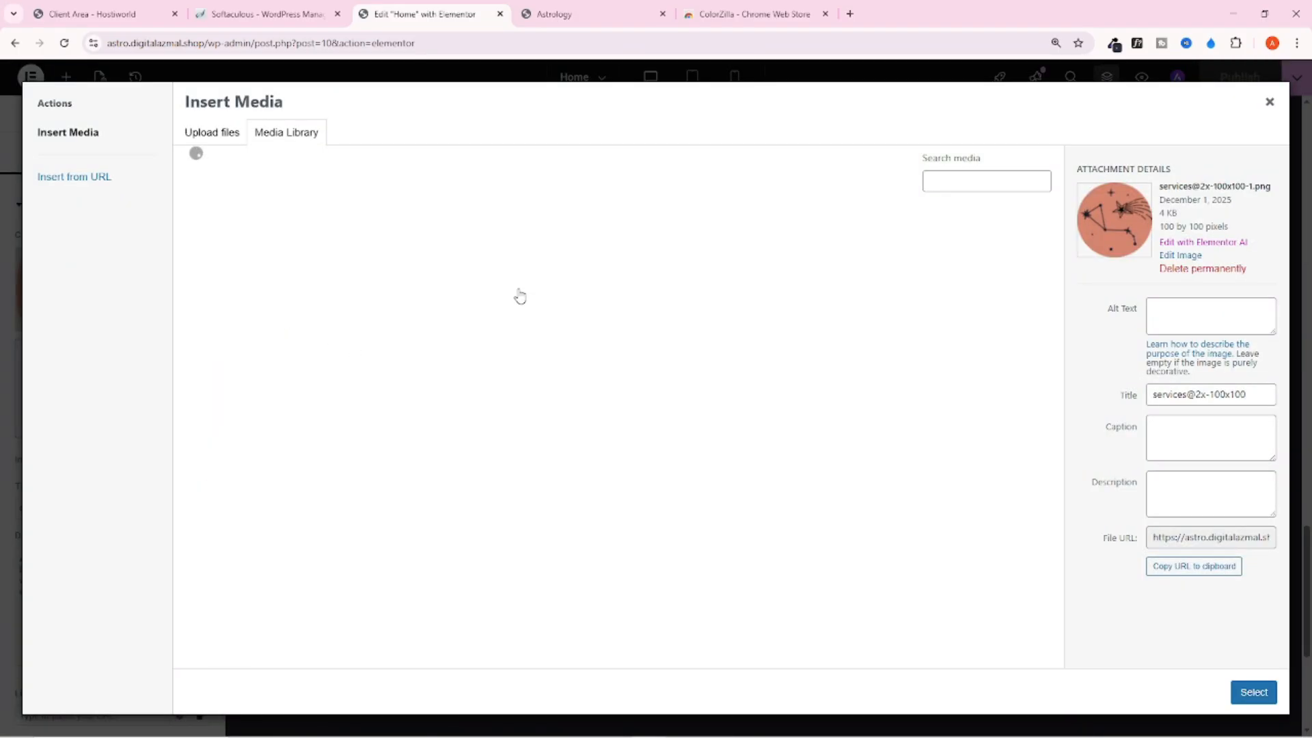
pyautogui.click(450, 256)
pyautogui.click(1253, 692)
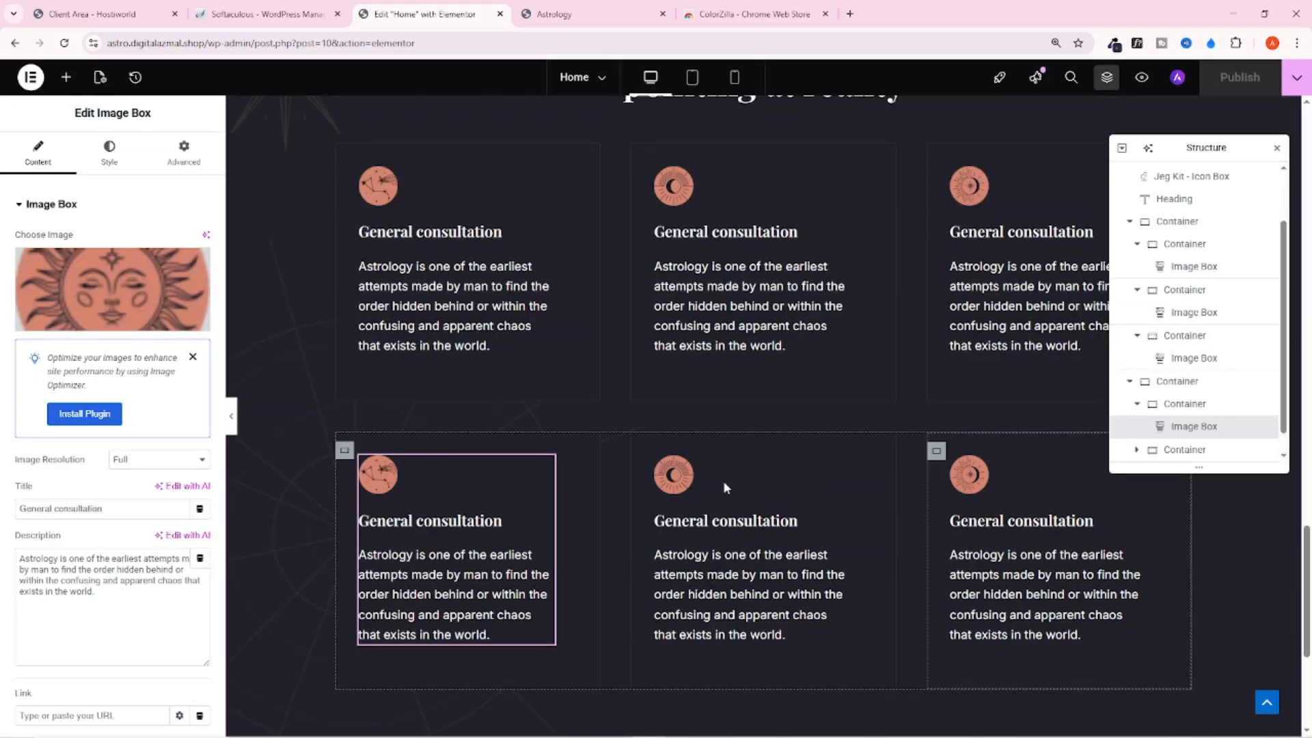
# Replace the middle card's image in the second row with the round moon-phases icon from the media library
pyautogui.click(714, 472)
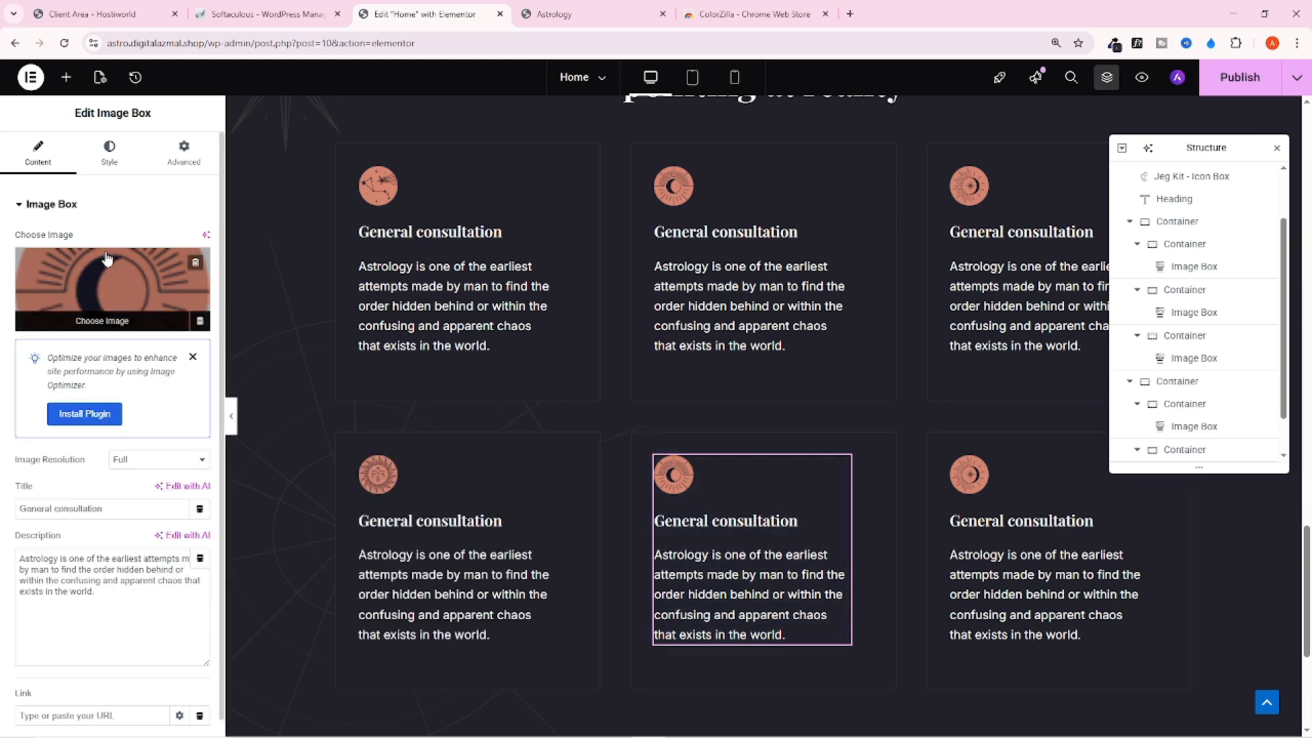
pyautogui.click(106, 258)
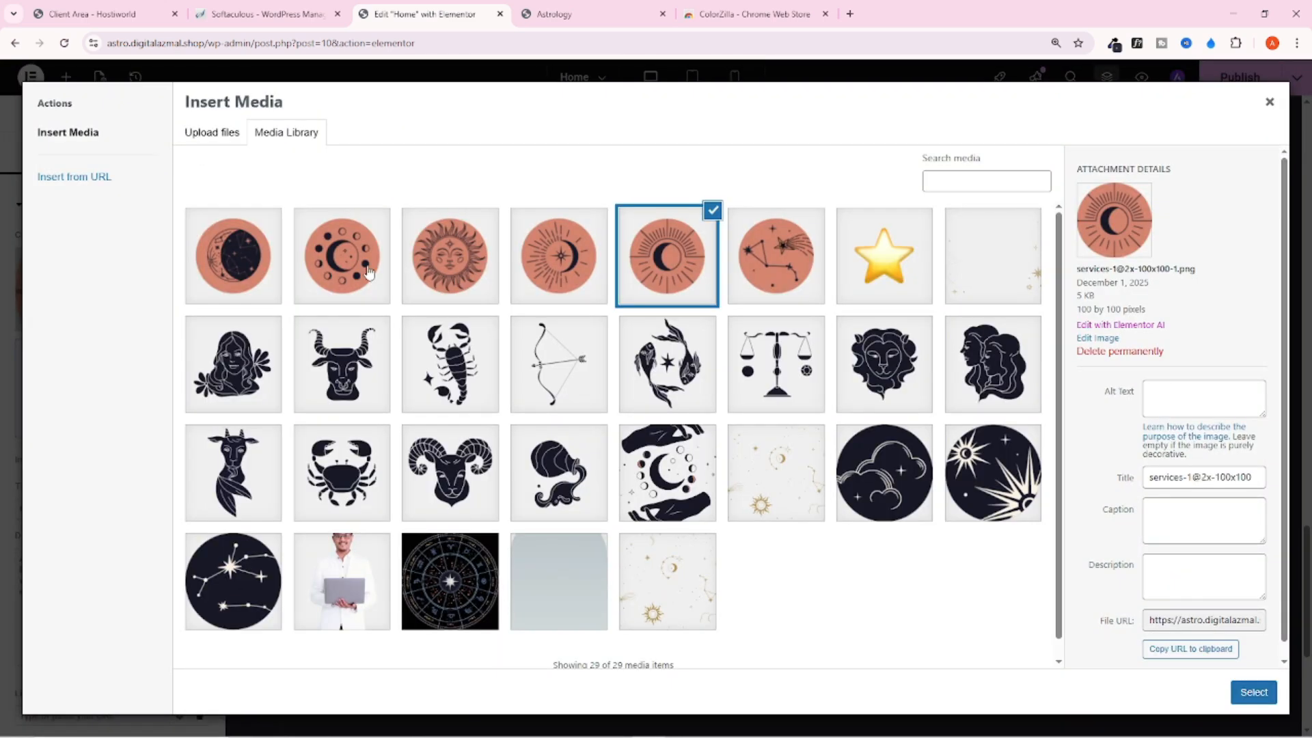
pyautogui.click(367, 272)
pyautogui.click(1254, 692)
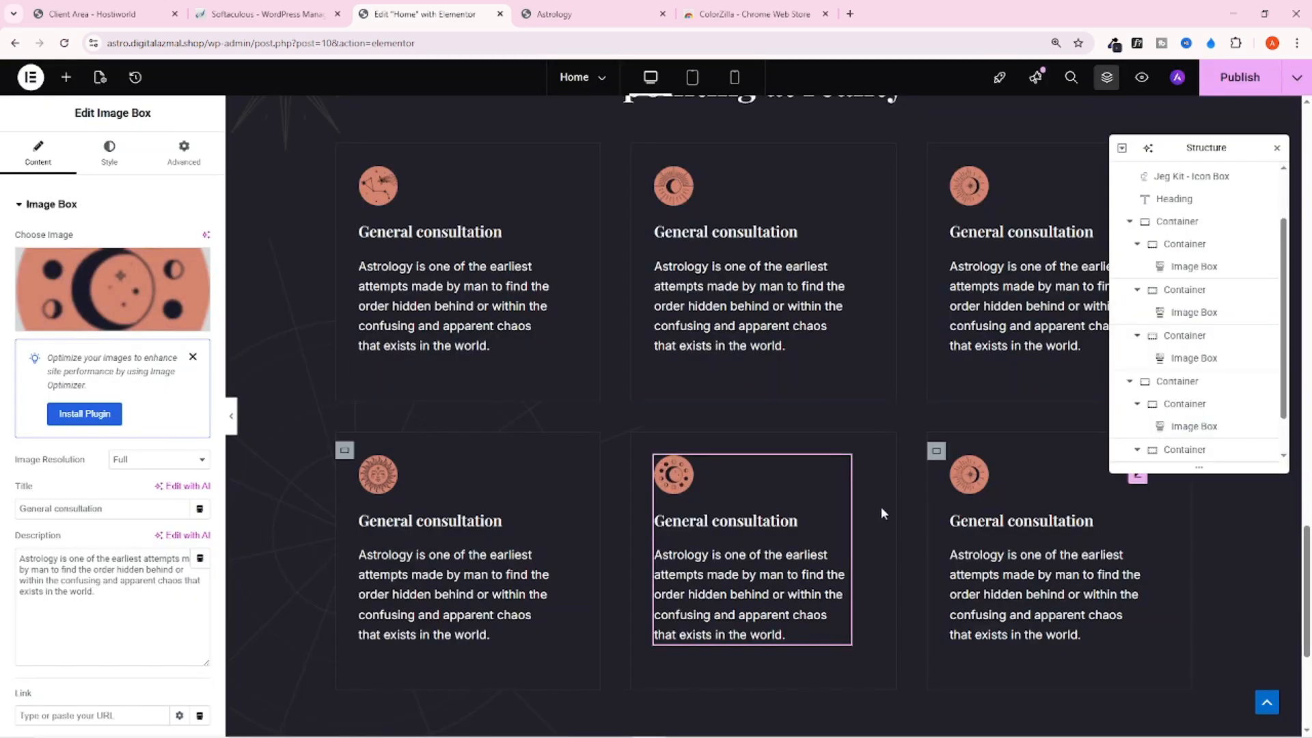
# Replace the last card's image in the second row with the round icon of a crescent around a dark starry disc
pyautogui.click(1092, 499)
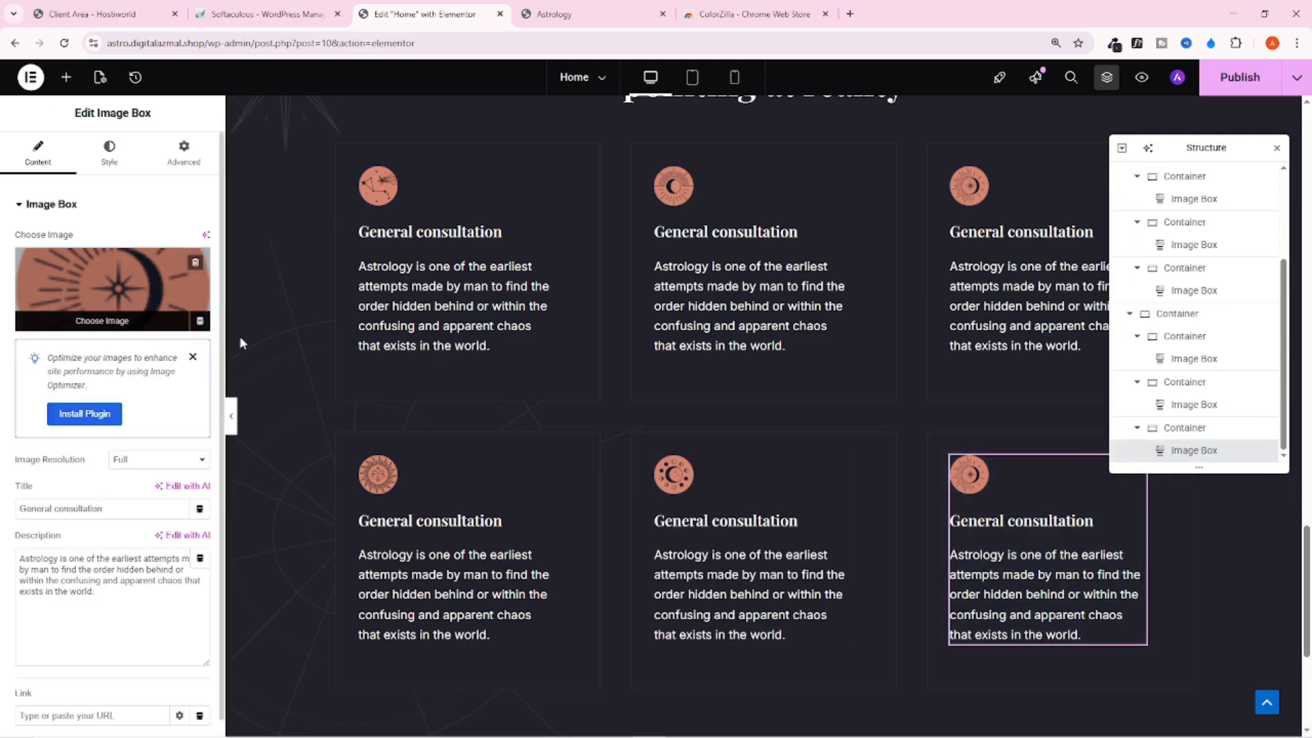
pyautogui.click(110, 280)
pyautogui.click(234, 253)
pyautogui.click(1253, 692)
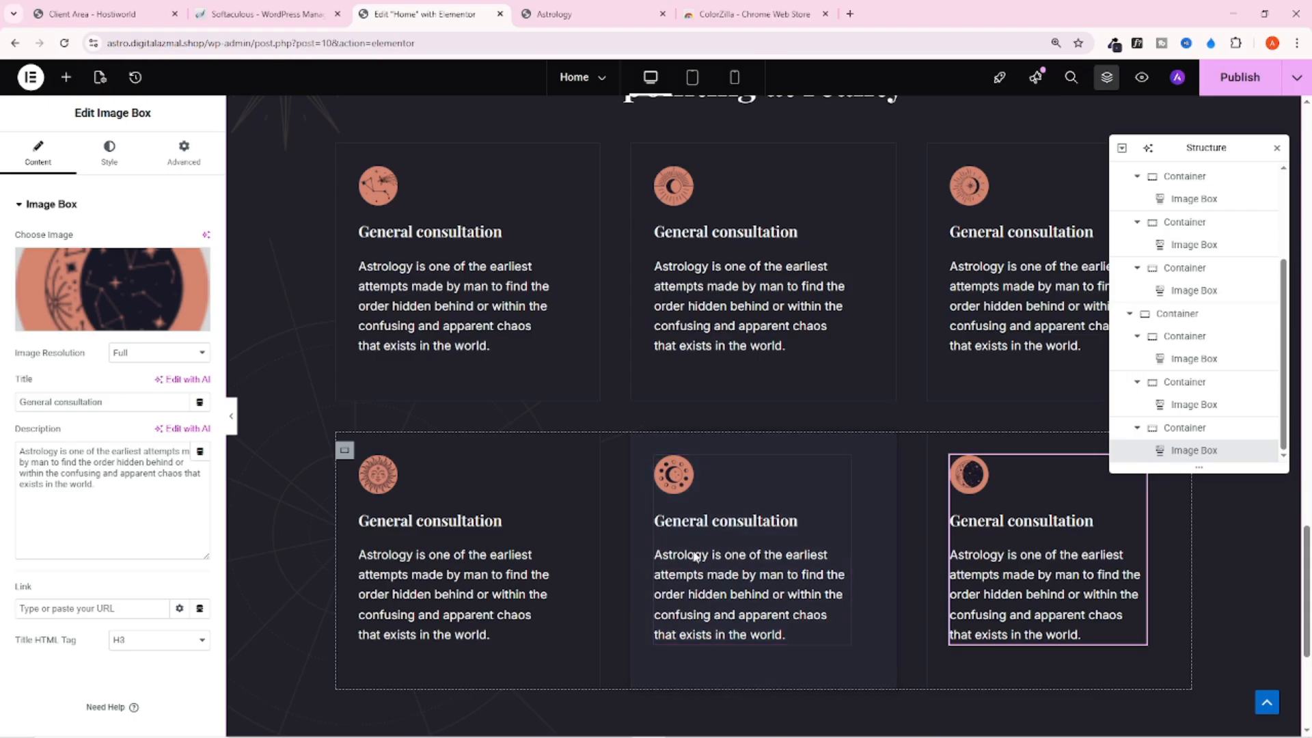
# Publish the new card icons and review the Our Service section and the sections above it without the editing panel
pyautogui.scroll(3, 756, 589)
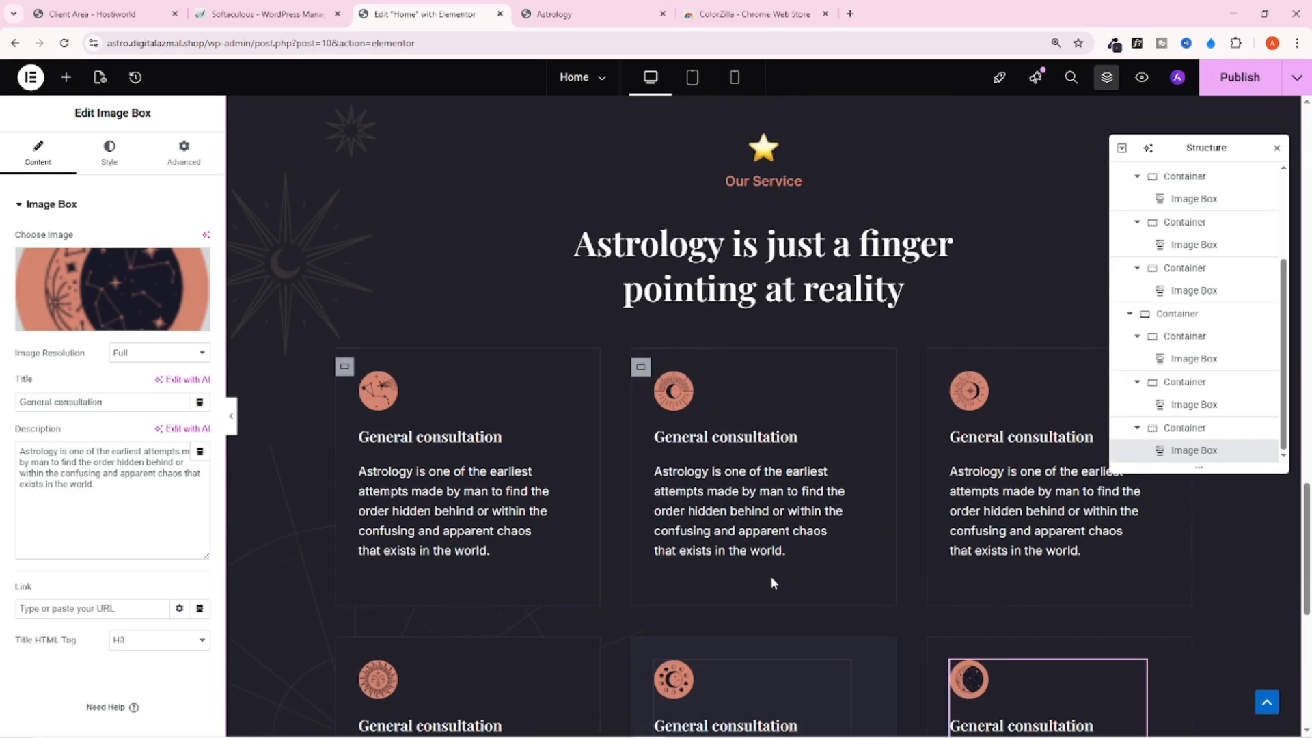
pyautogui.click(1258, 92)
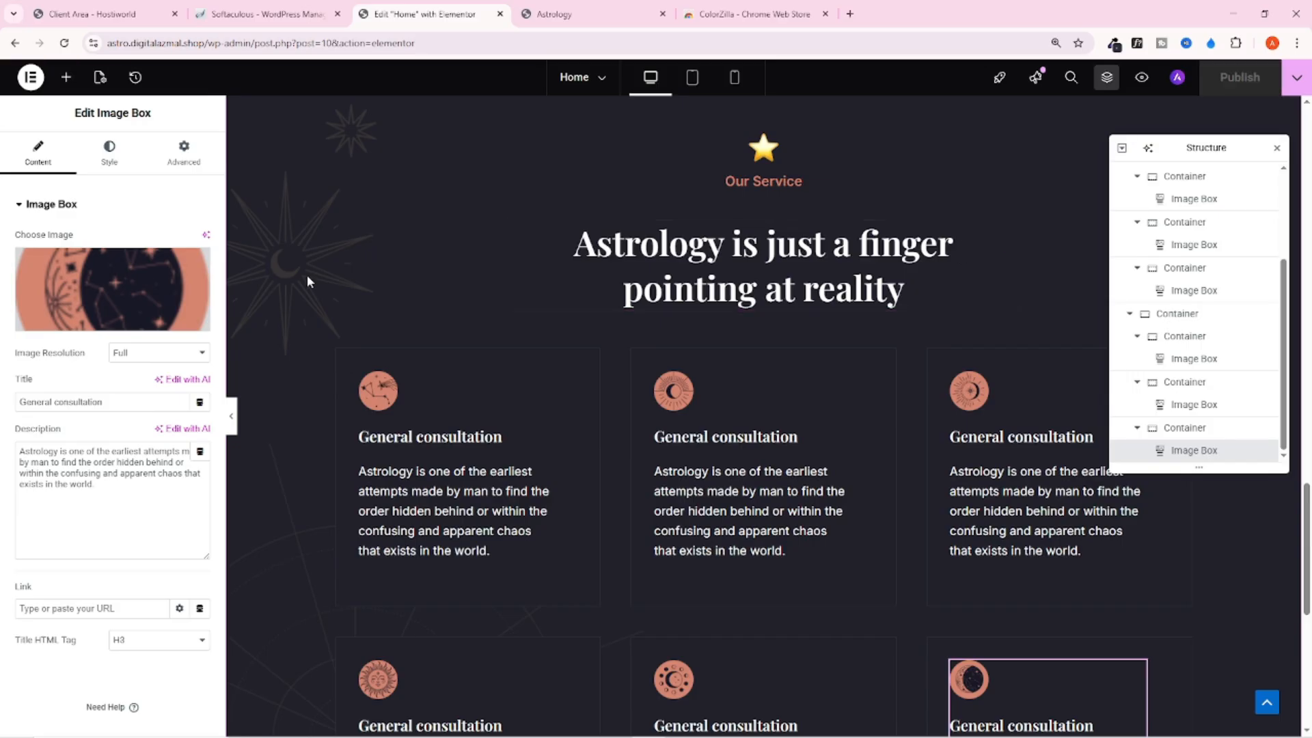
pyautogui.click(231, 415)
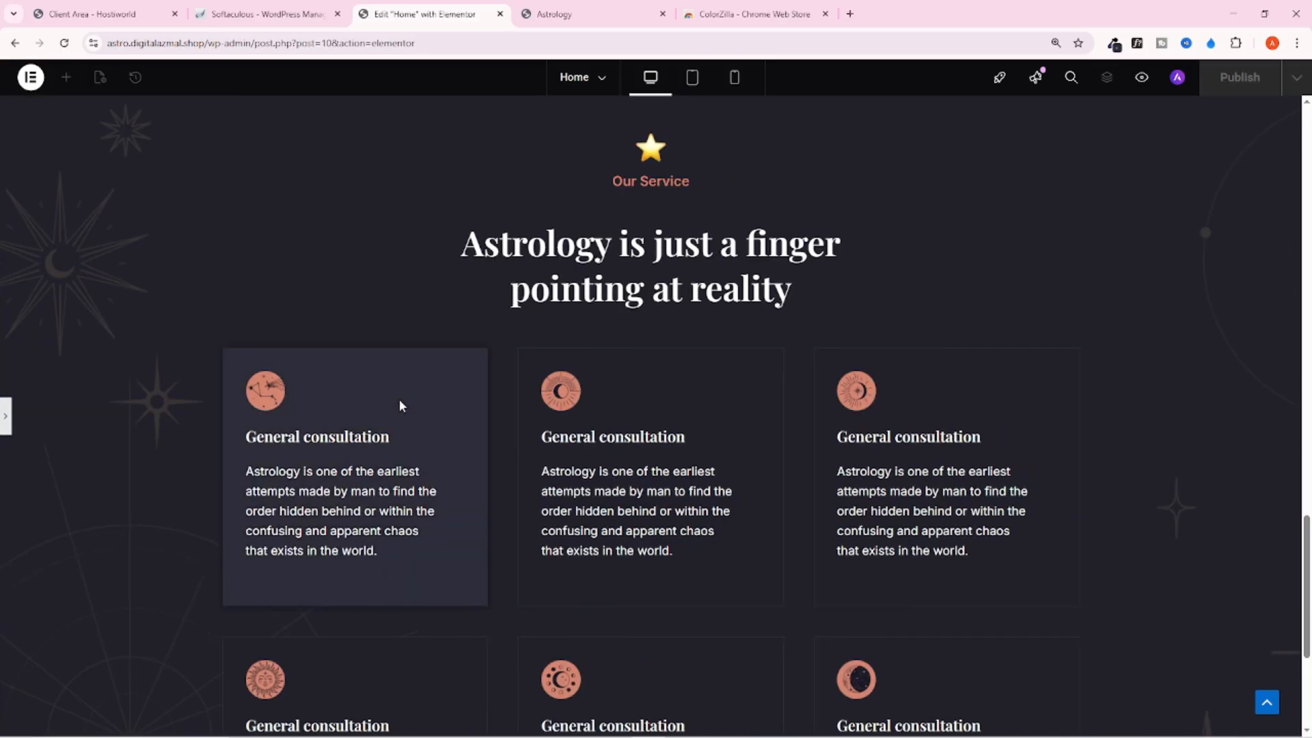
pyautogui.scroll(-3, 437, 389)
pyautogui.scroll(-1, 1057, 612)
pyautogui.scroll(10, 1057, 606)
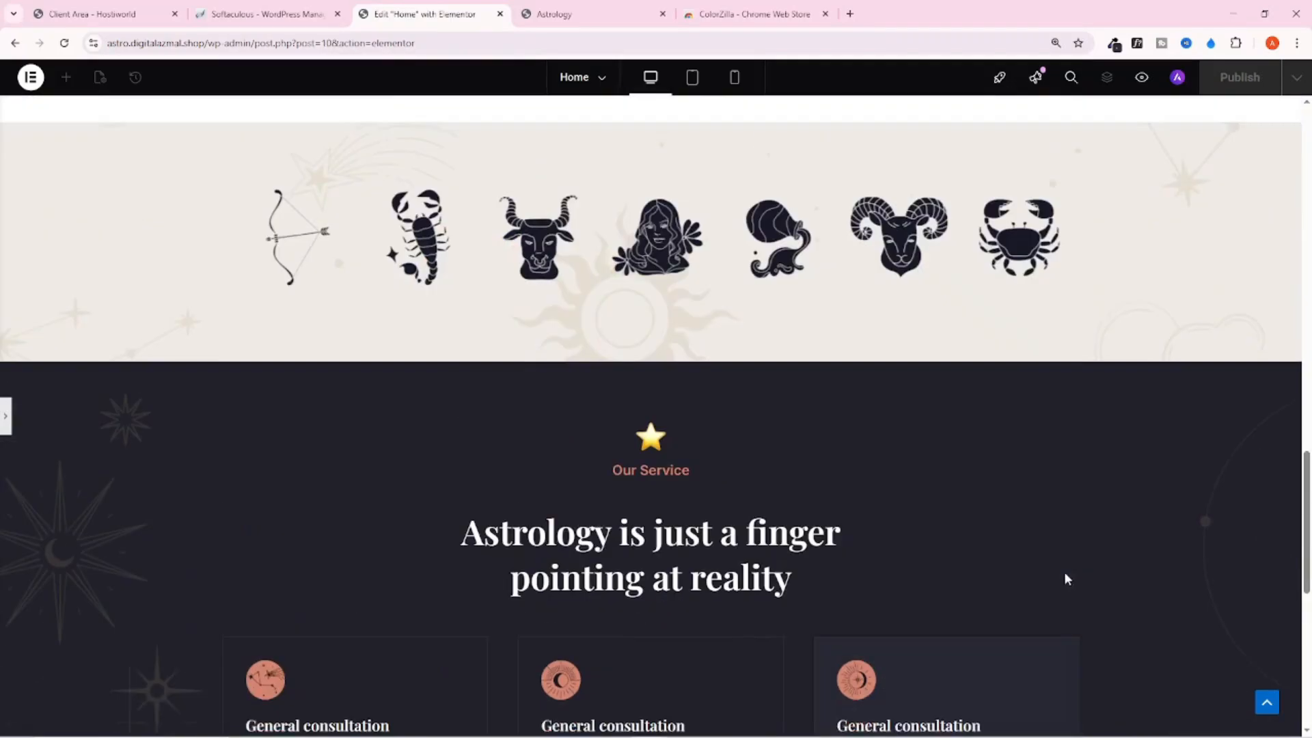
pyautogui.scroll(2, 1037, 572)
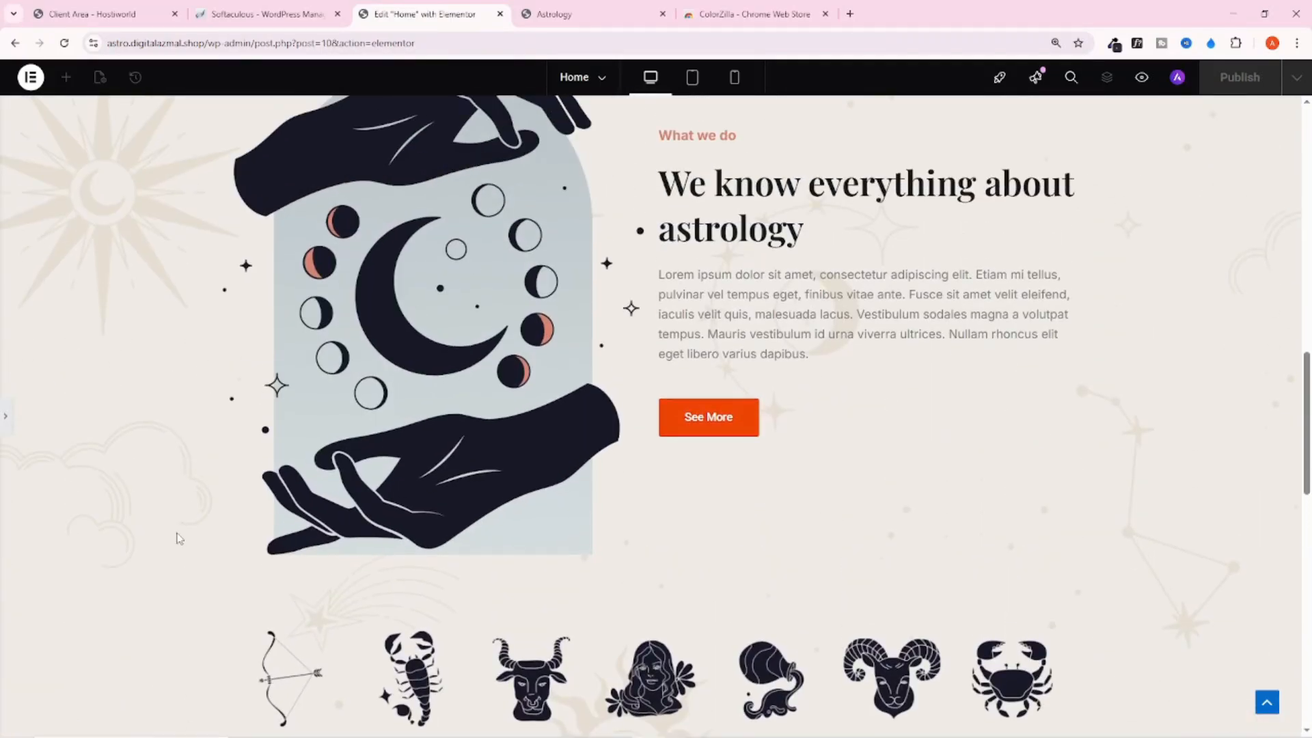
pyautogui.scroll(1, 7, 579)
pyautogui.click(5, 420)
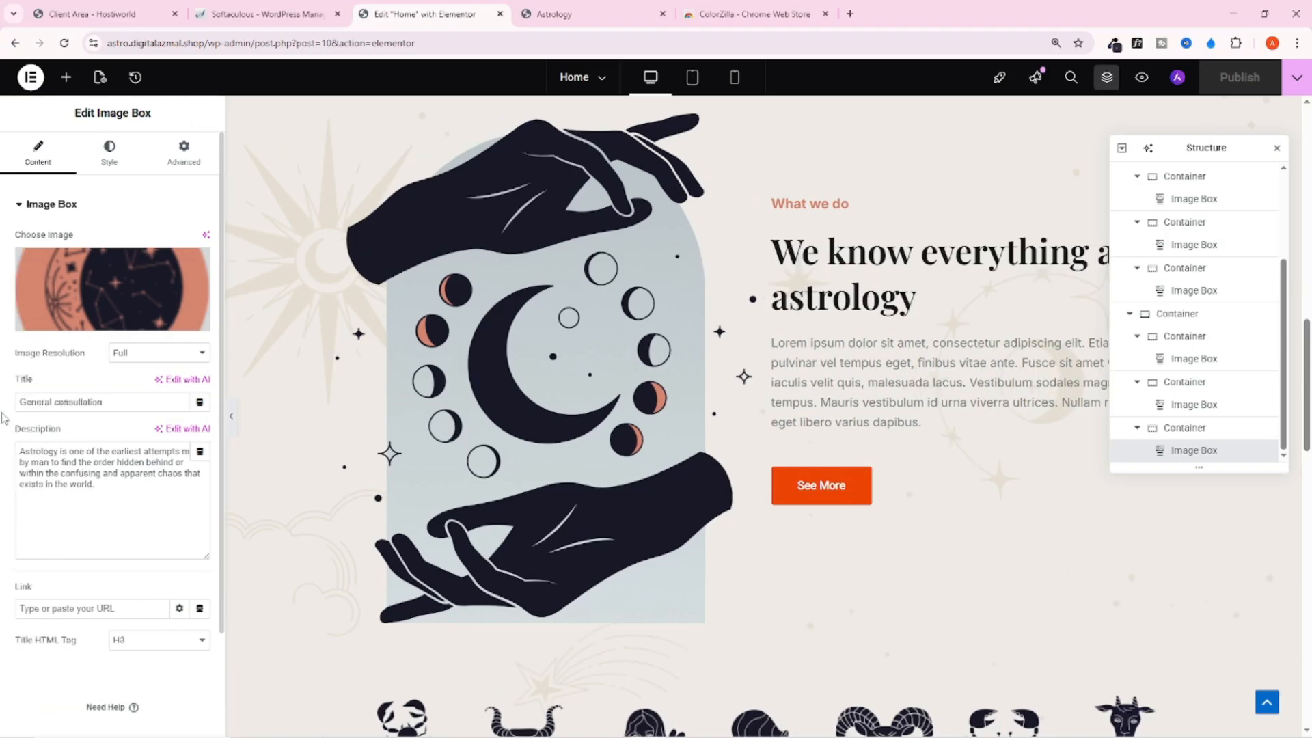
# Examine the hero and What we do sections and compare the hands-and-moon image with the Astrology reference site
pyautogui.scroll(12, 604, 362)
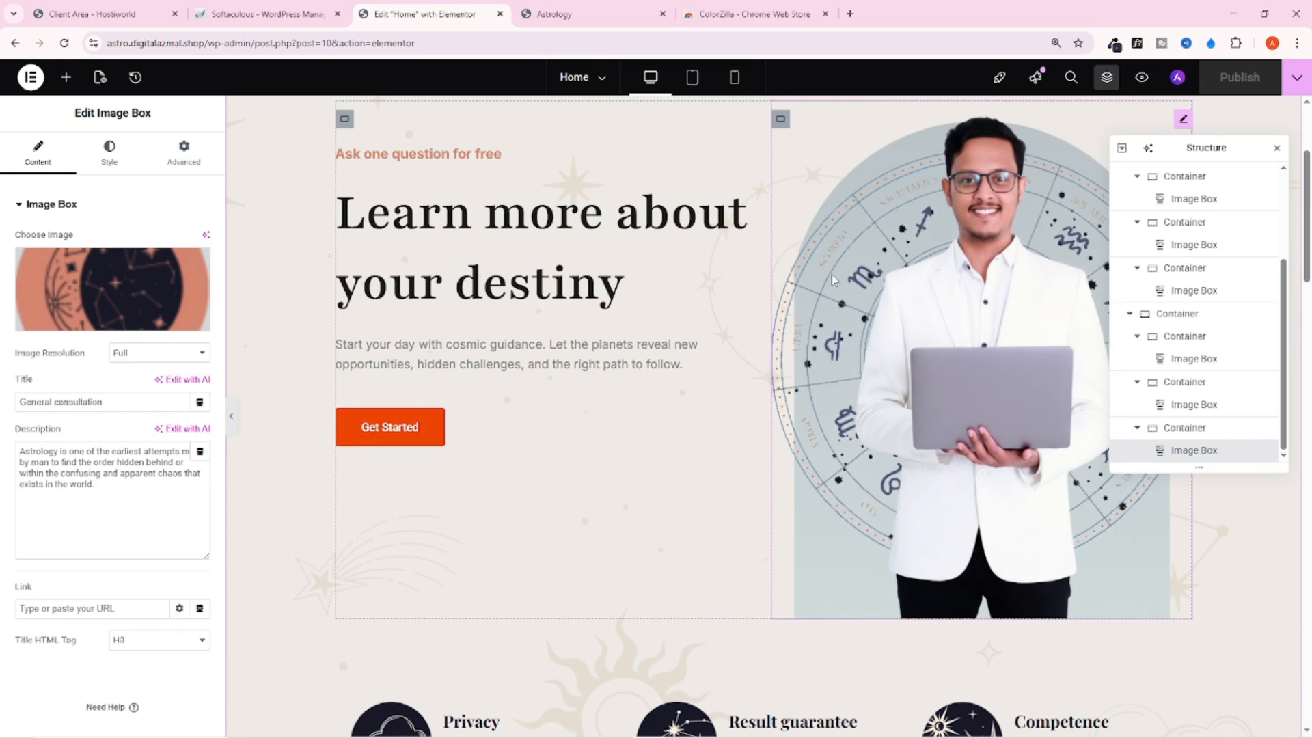
pyautogui.scroll(-3, 818, 319)
pyautogui.scroll(-6, 816, 319)
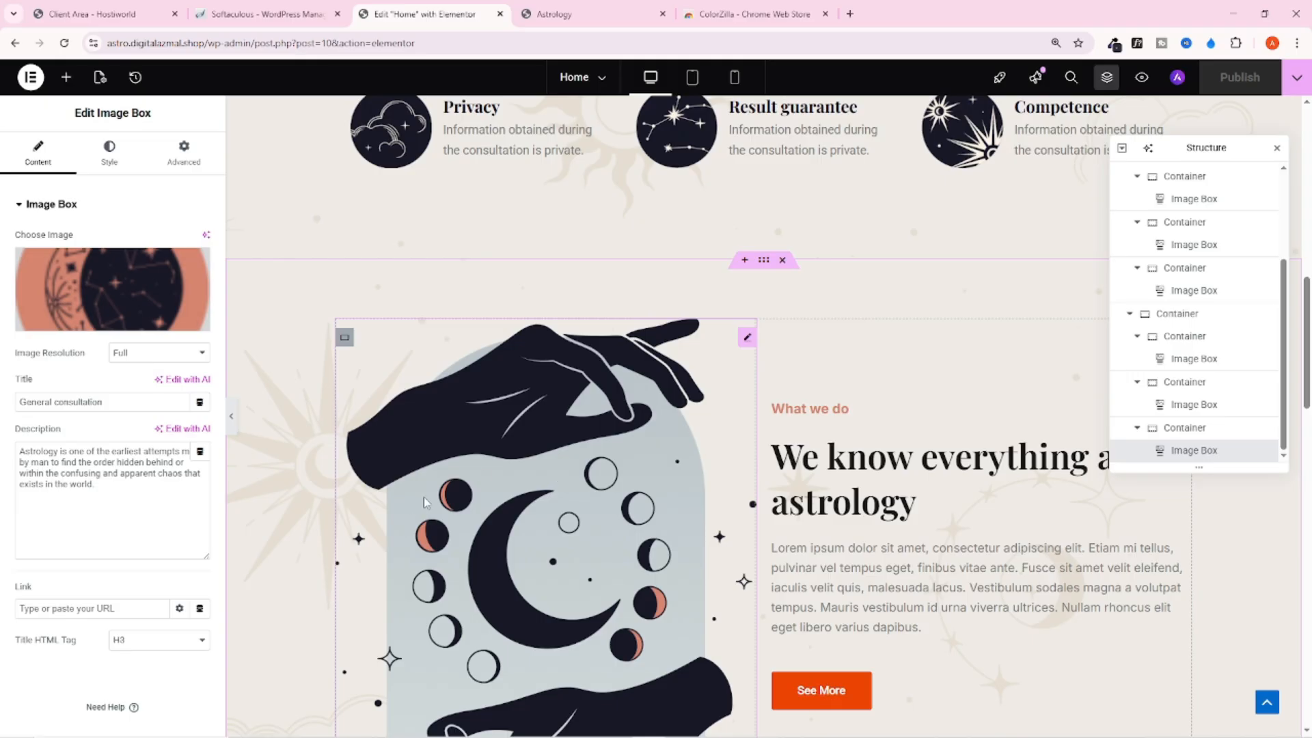
pyautogui.scroll(-2, 506, 465)
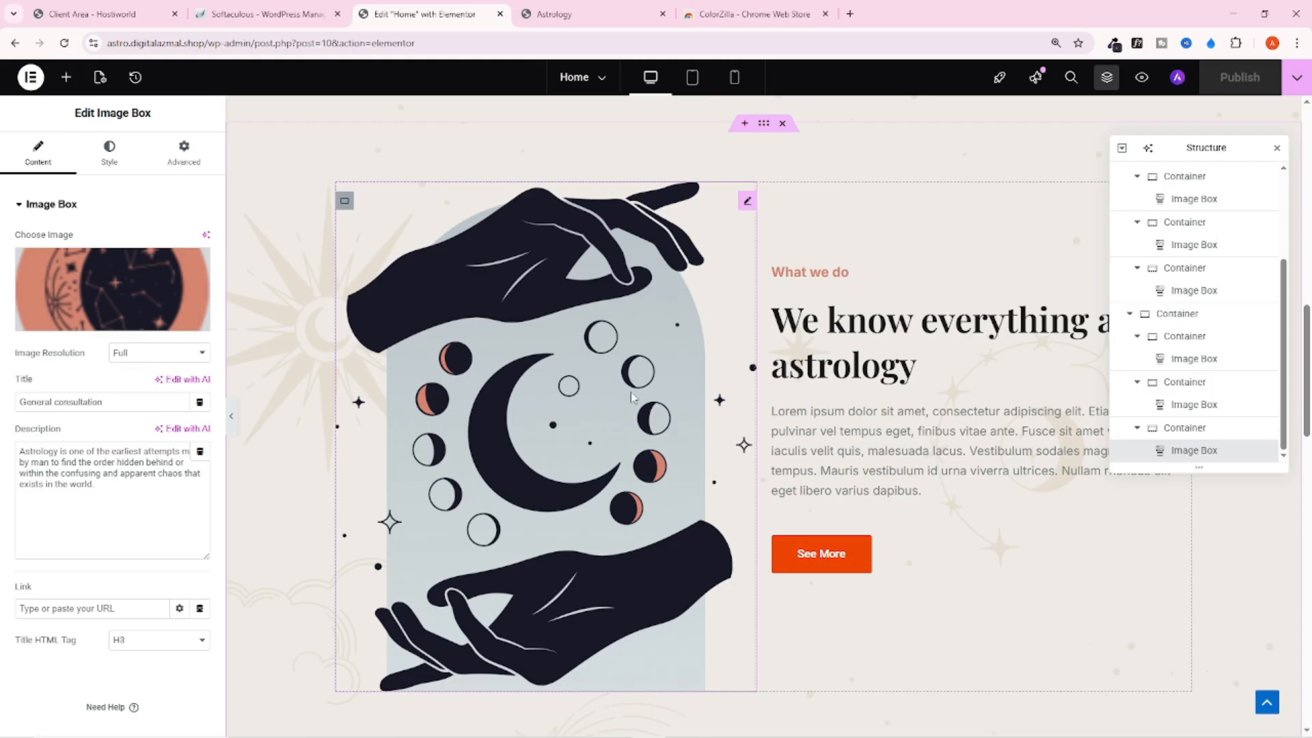
pyautogui.click(577, 13)
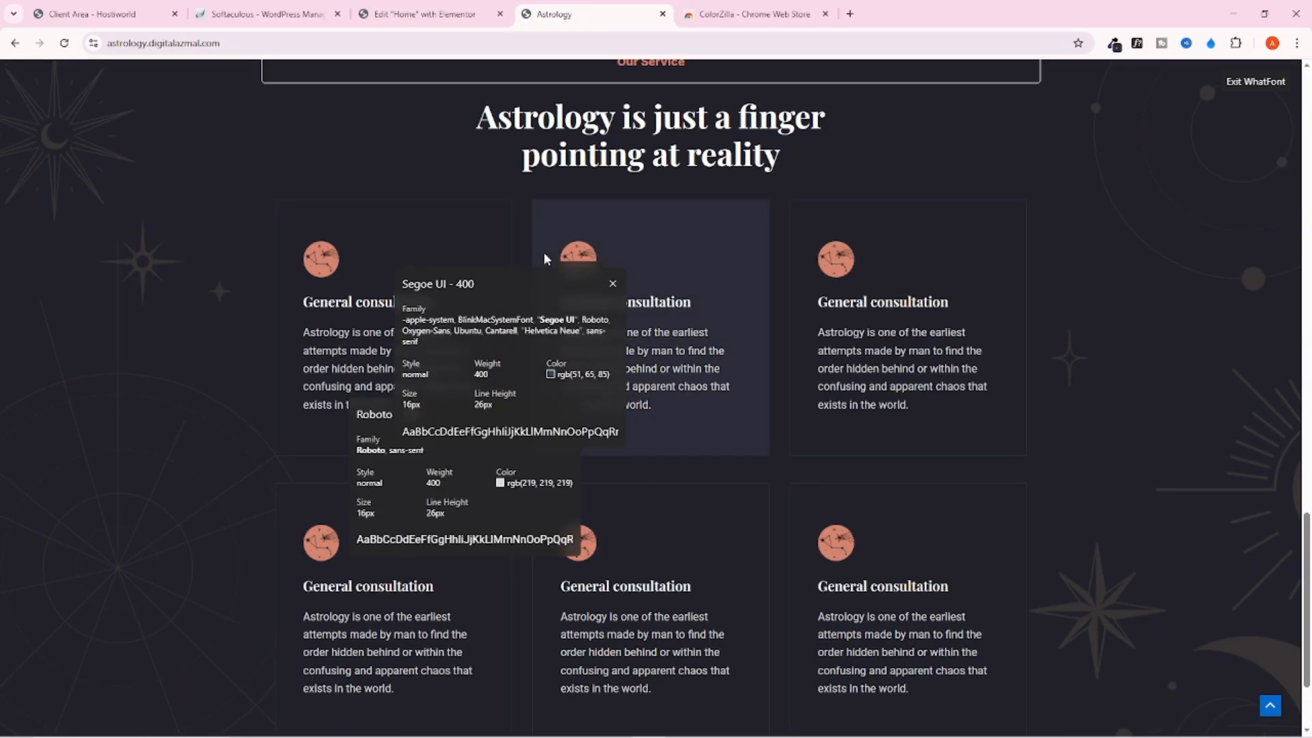
pyautogui.scroll(10, 543, 258)
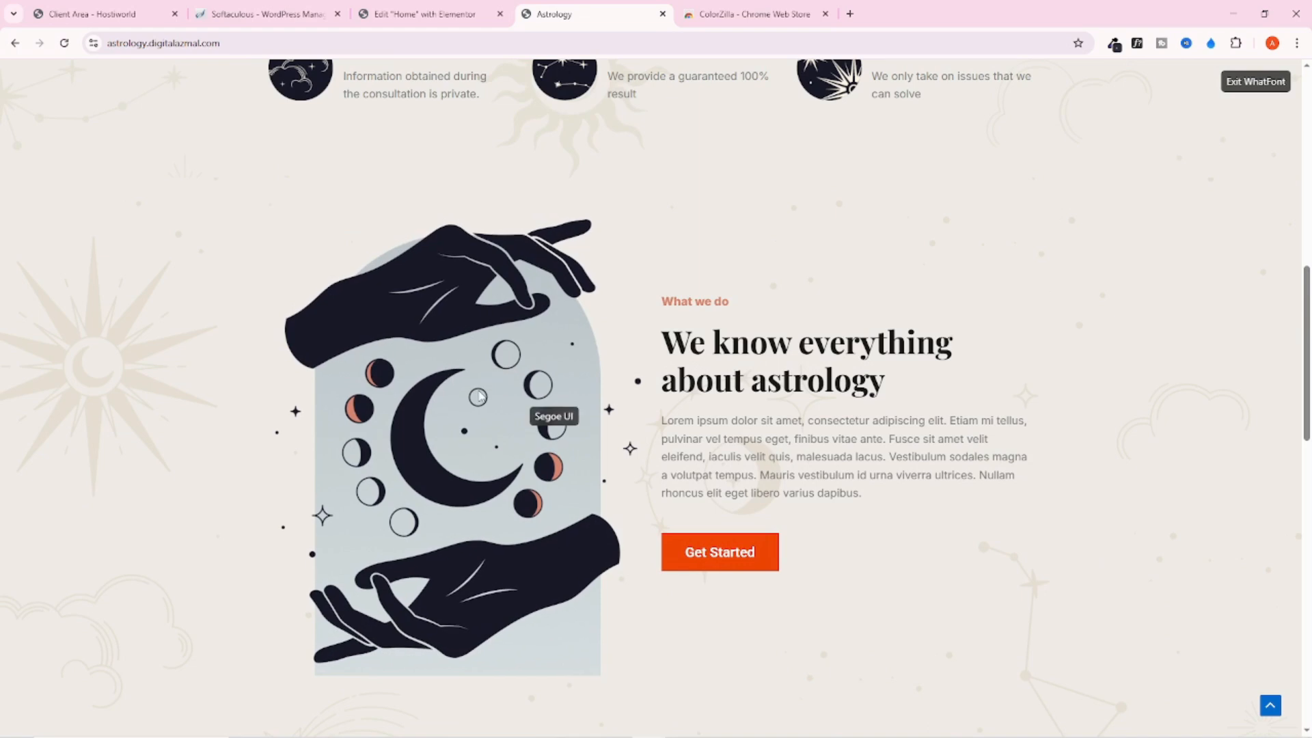
pyautogui.click(423, 14)
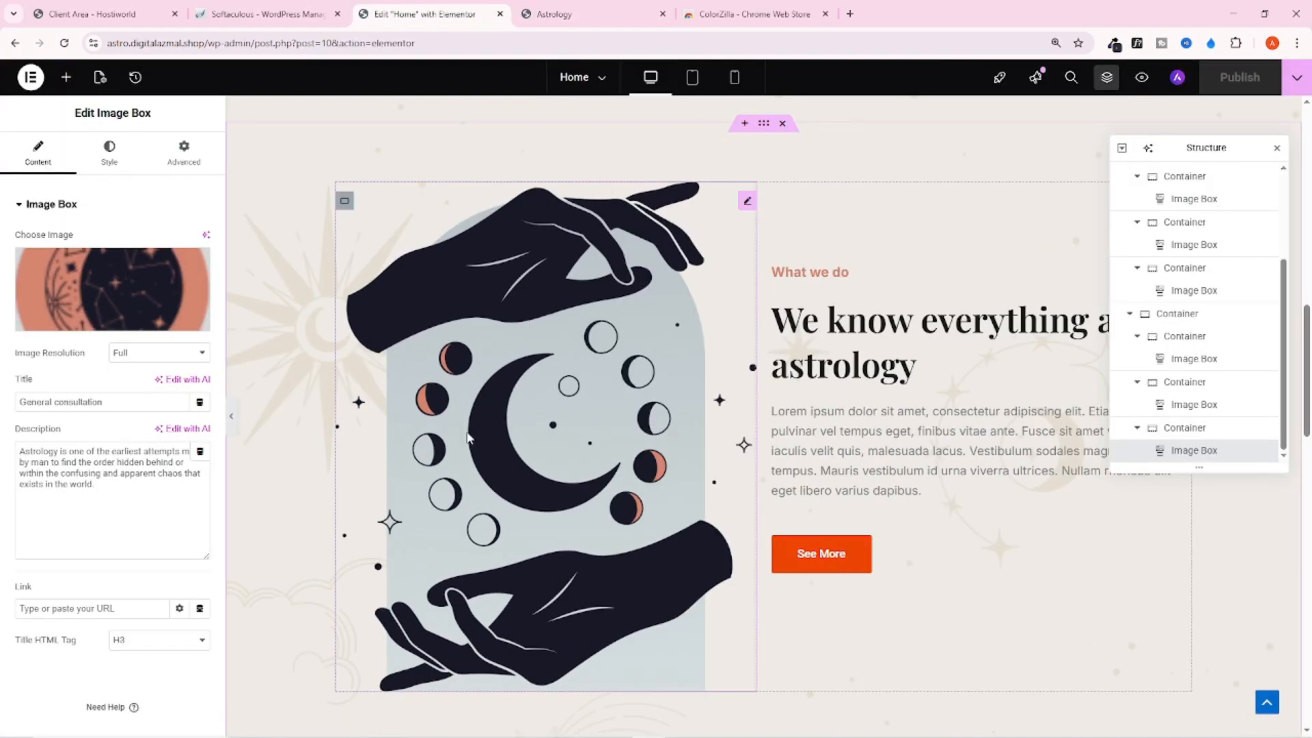
# Open the custom CSS editor for the hands-and-moon image in the What we do section
pyautogui.click(747, 204)
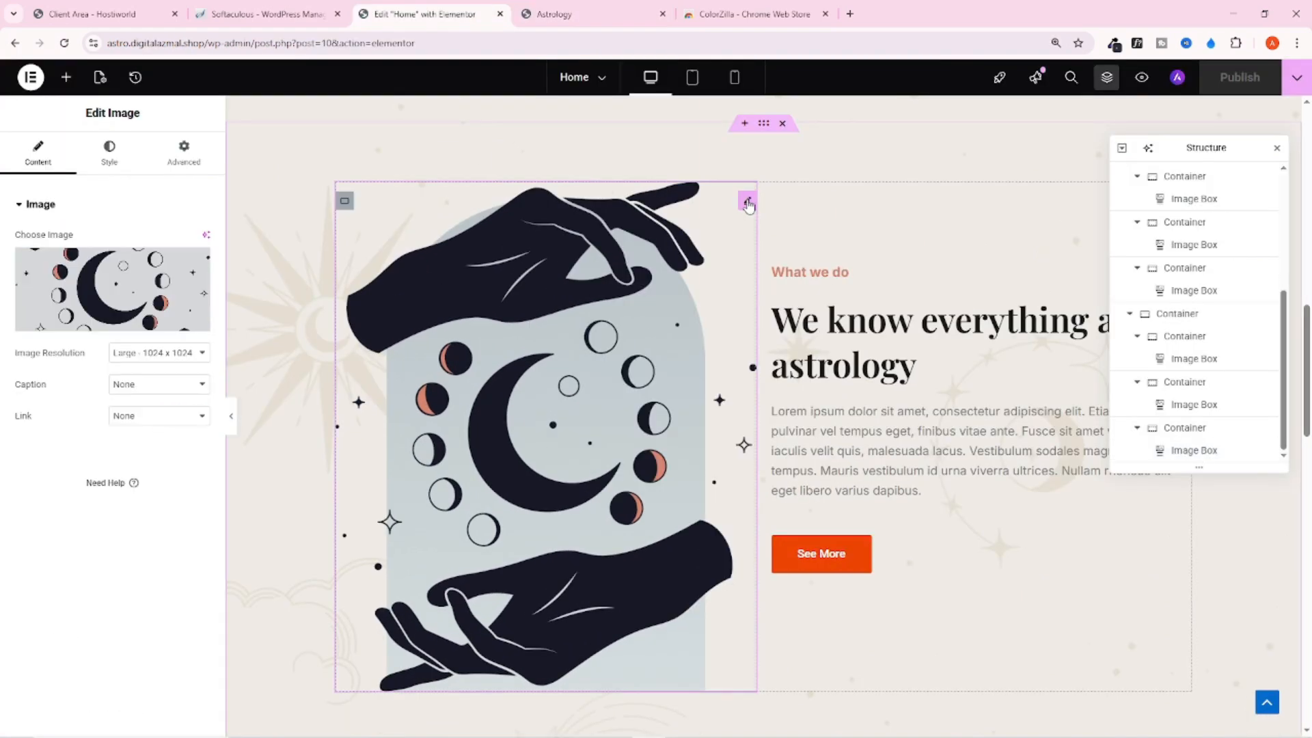
pyautogui.click(183, 152)
pyautogui.scroll(-5, 116, 551)
pyautogui.scroll(-3, 116, 550)
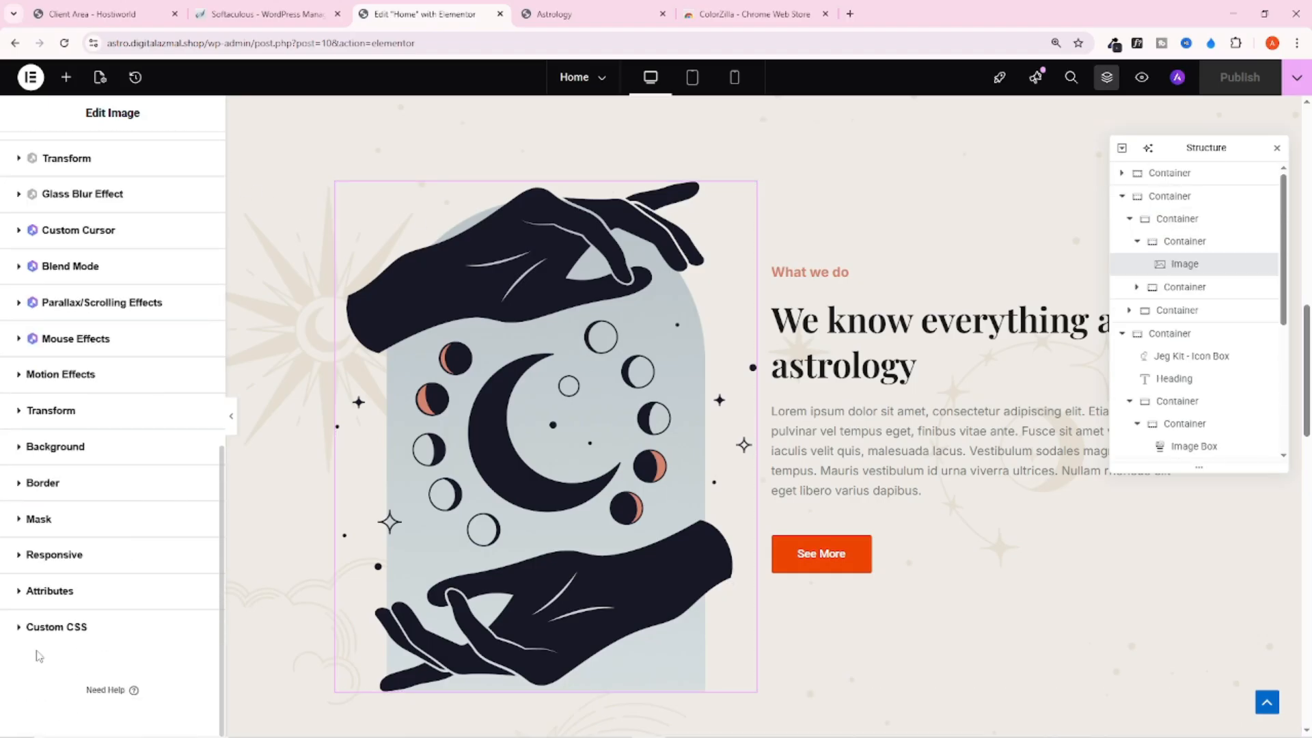
pyautogui.click(77, 627)
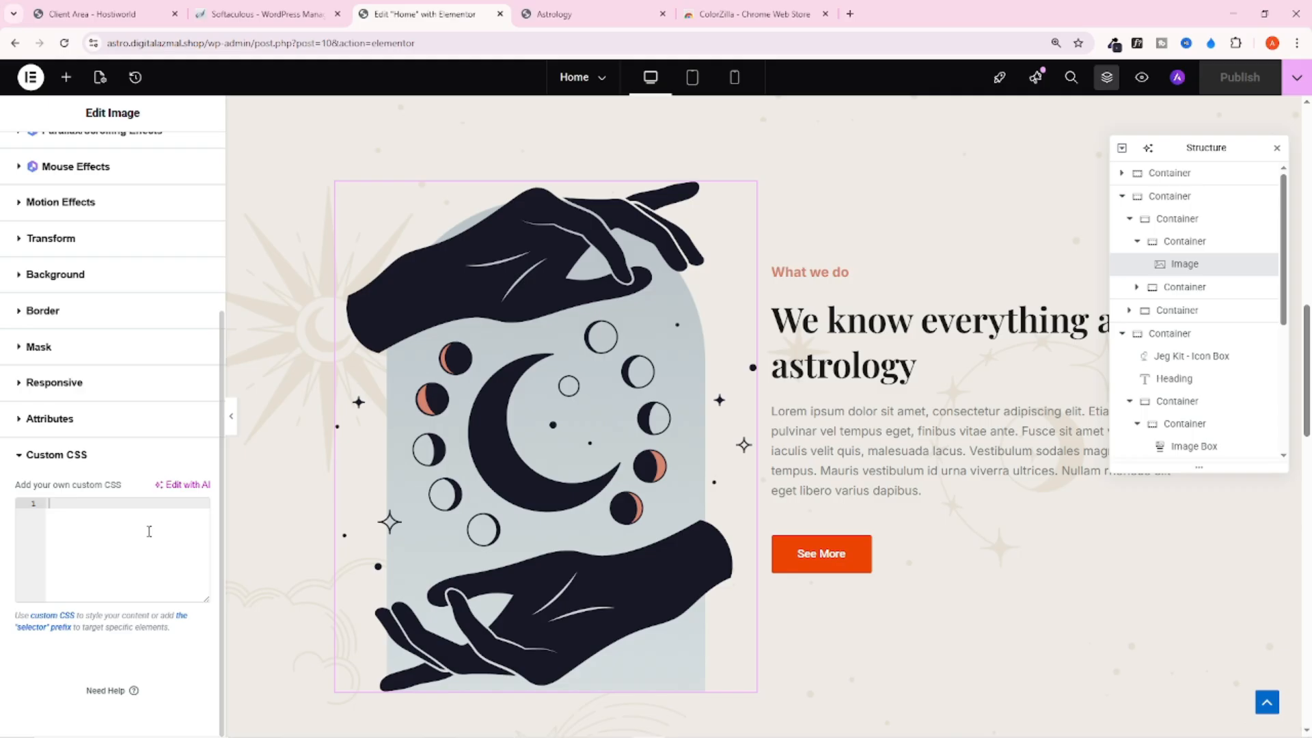
pyautogui.scroll(4, 113, 442)
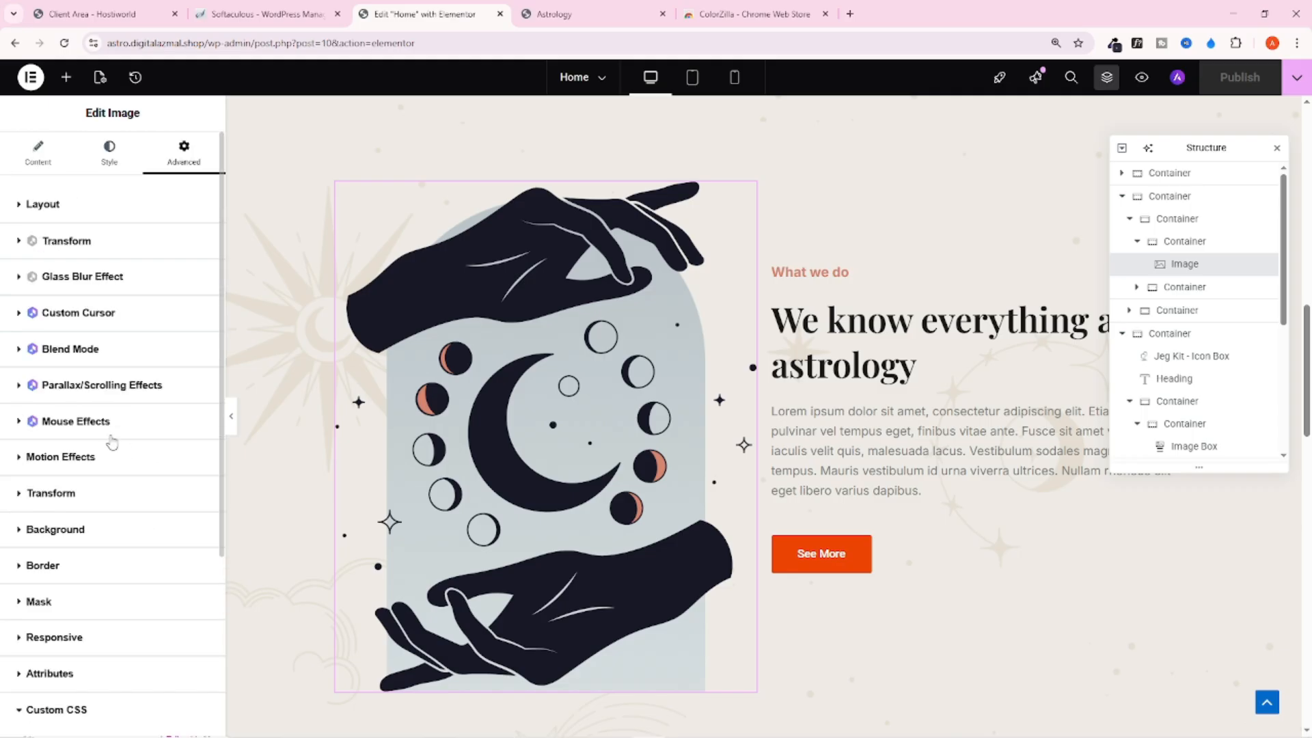
pyautogui.scroll(-4, 76, 625)
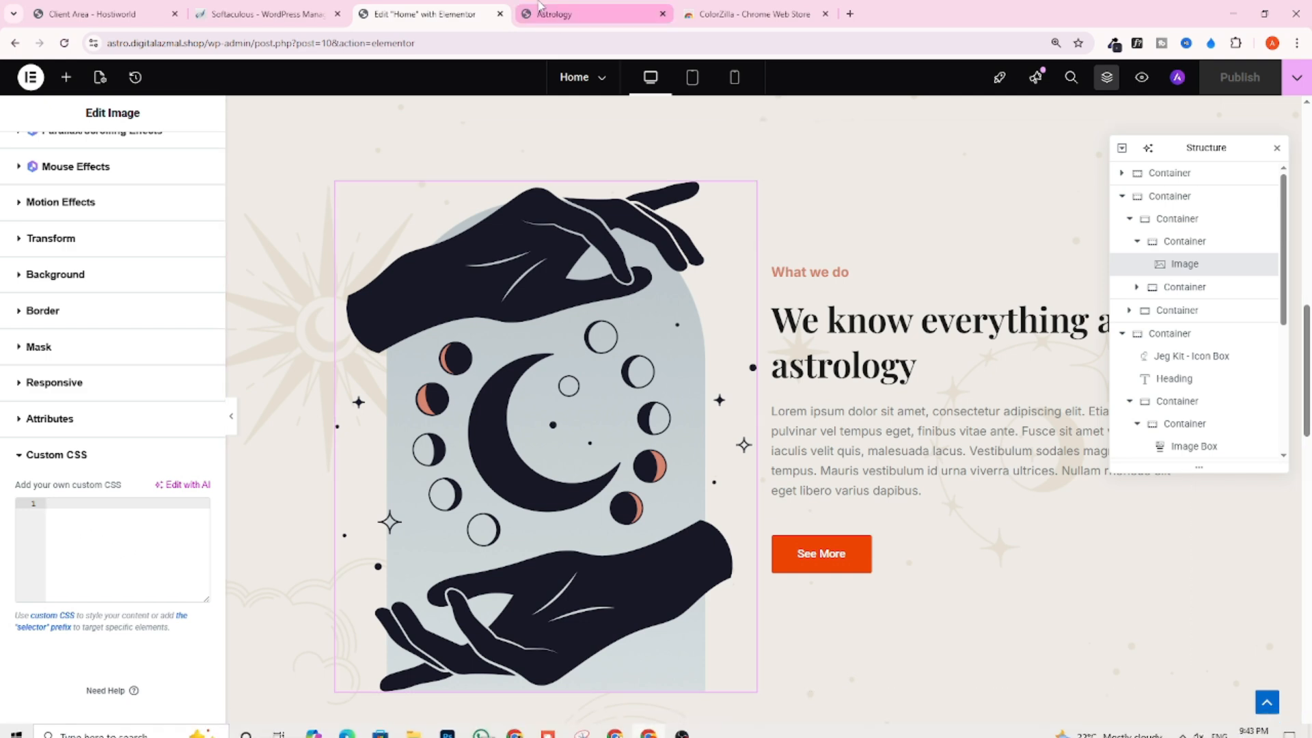
# Examine the hands-and-moon image's floating motion on the Astrology reference site
pyautogui.click(581, 14)
pyautogui.scroll(3, 527, 348)
pyautogui.scroll(-3, 479, 410)
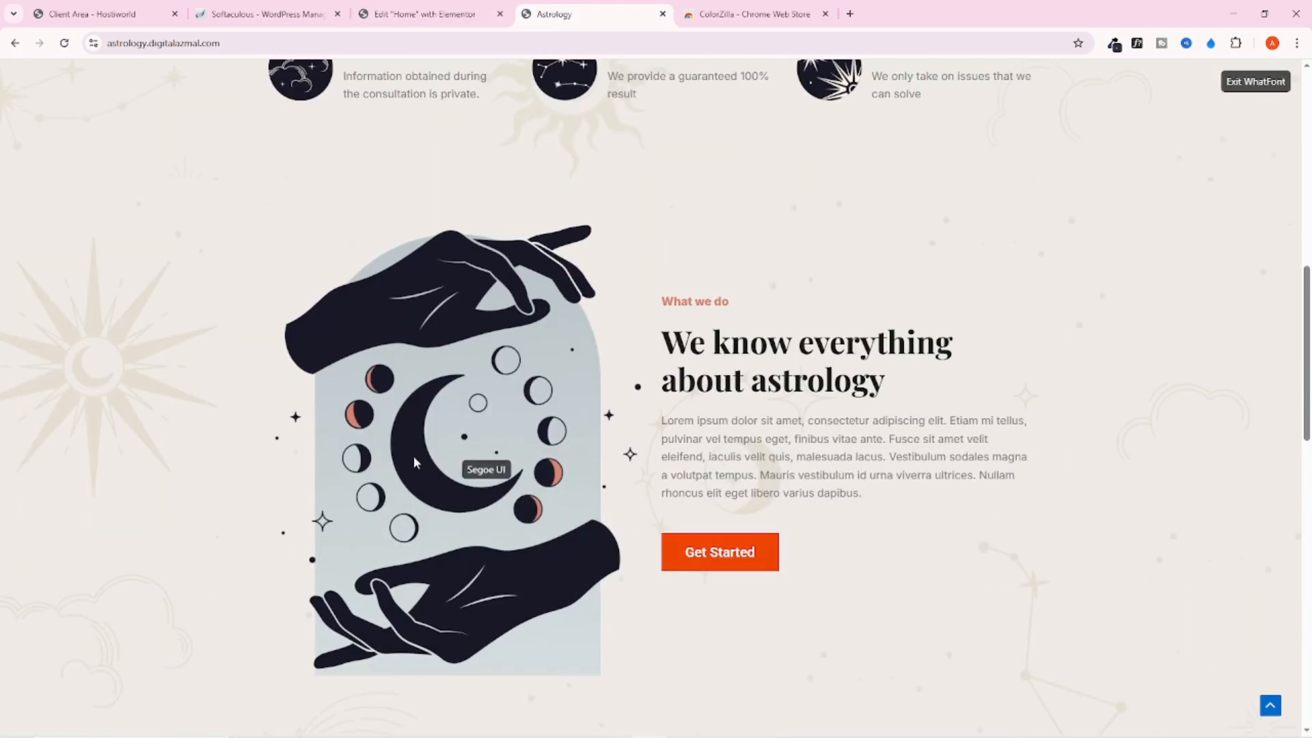
# Switch to the ChatGPT conversation and copy the CSS code under "CSS (Up–Down Floating Effect)"
pyautogui.moveTo(582, 732)
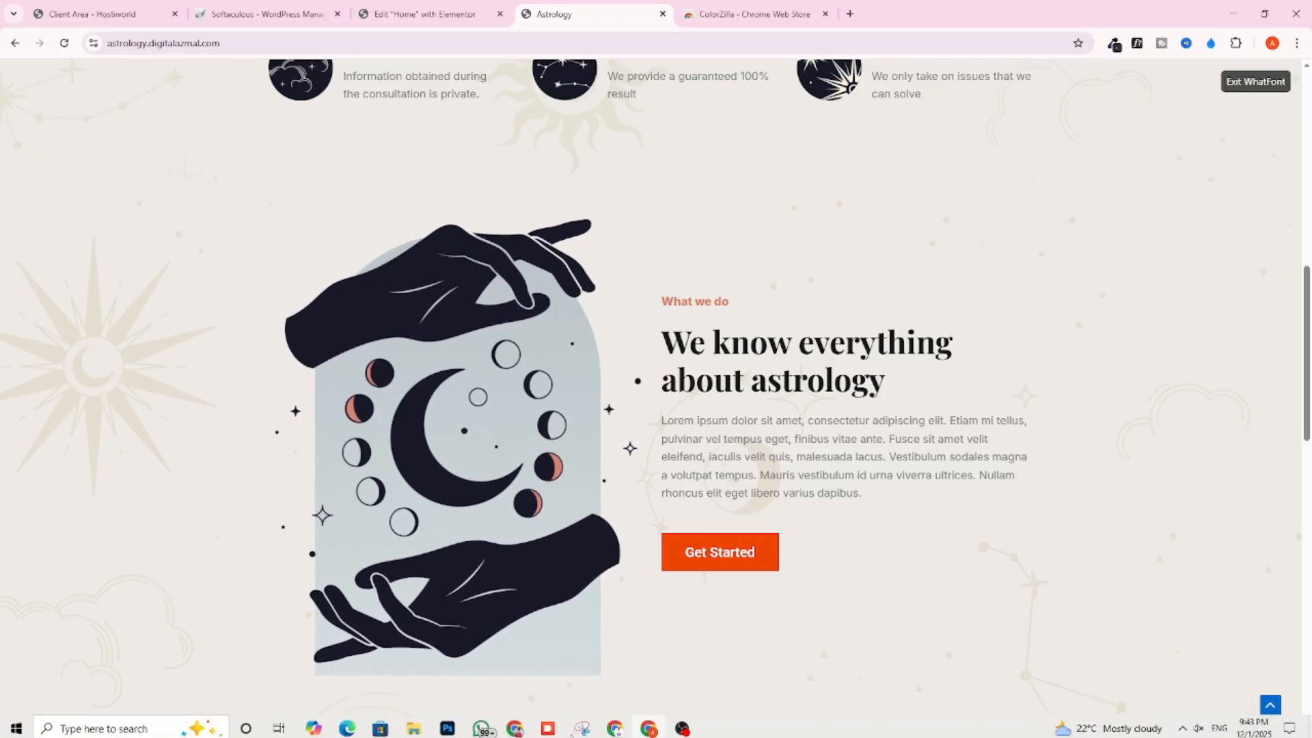
pyautogui.click(516, 729)
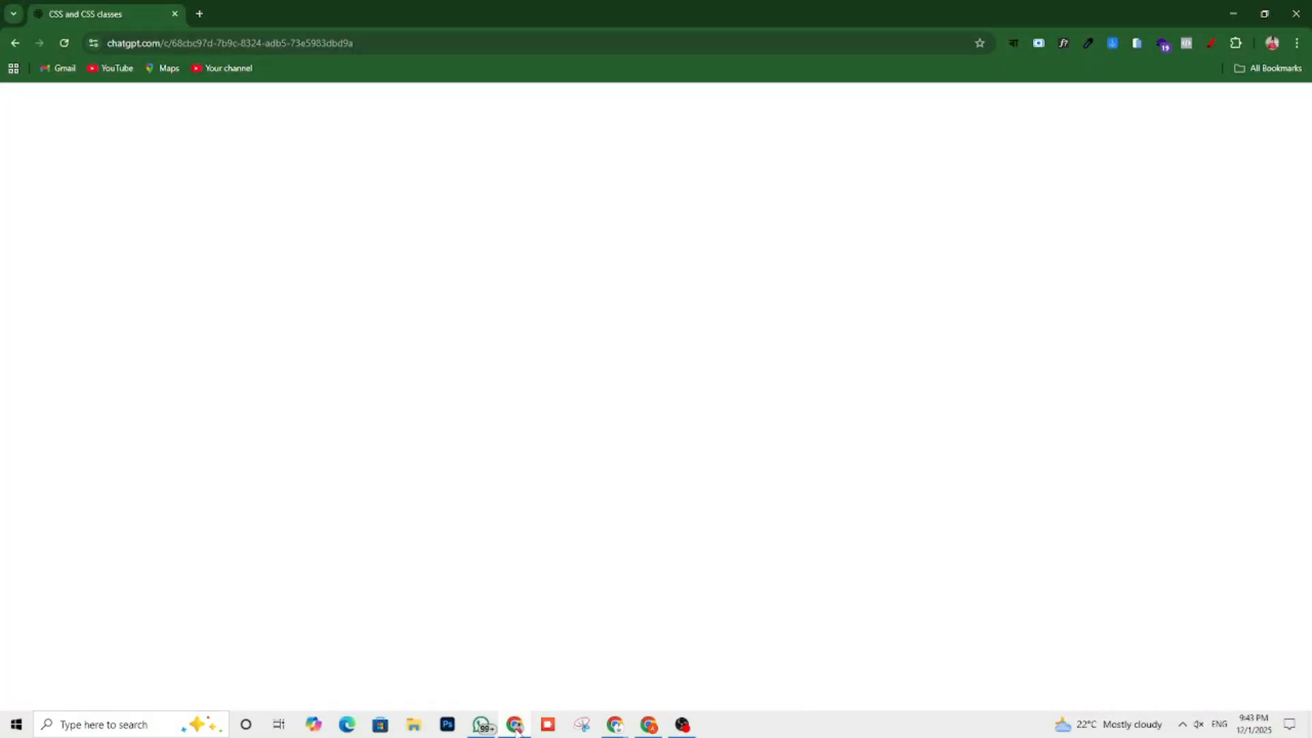
pyautogui.scroll(7, 574, 358)
pyautogui.scroll(-3, 784, 415)
pyautogui.scroll(-2, 784, 416)
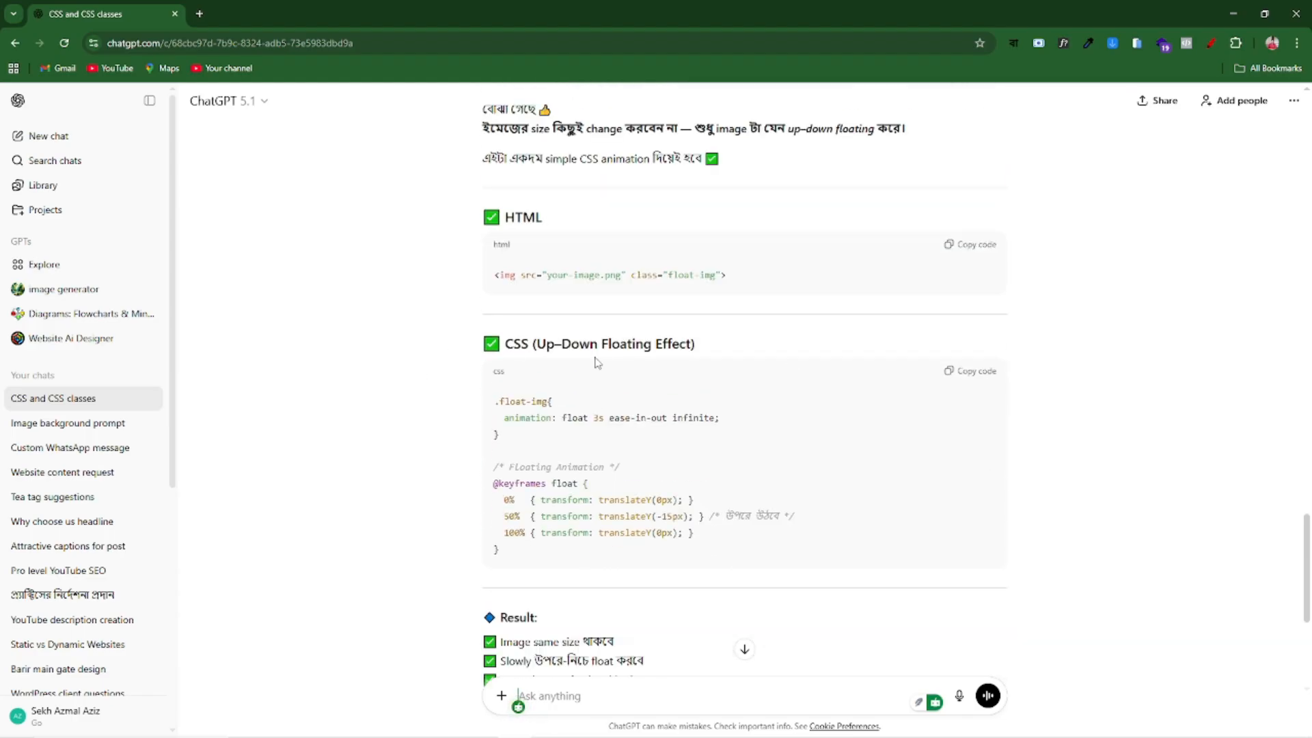
pyautogui.moveTo(513, 346); pyautogui.dragTo(657, 348)
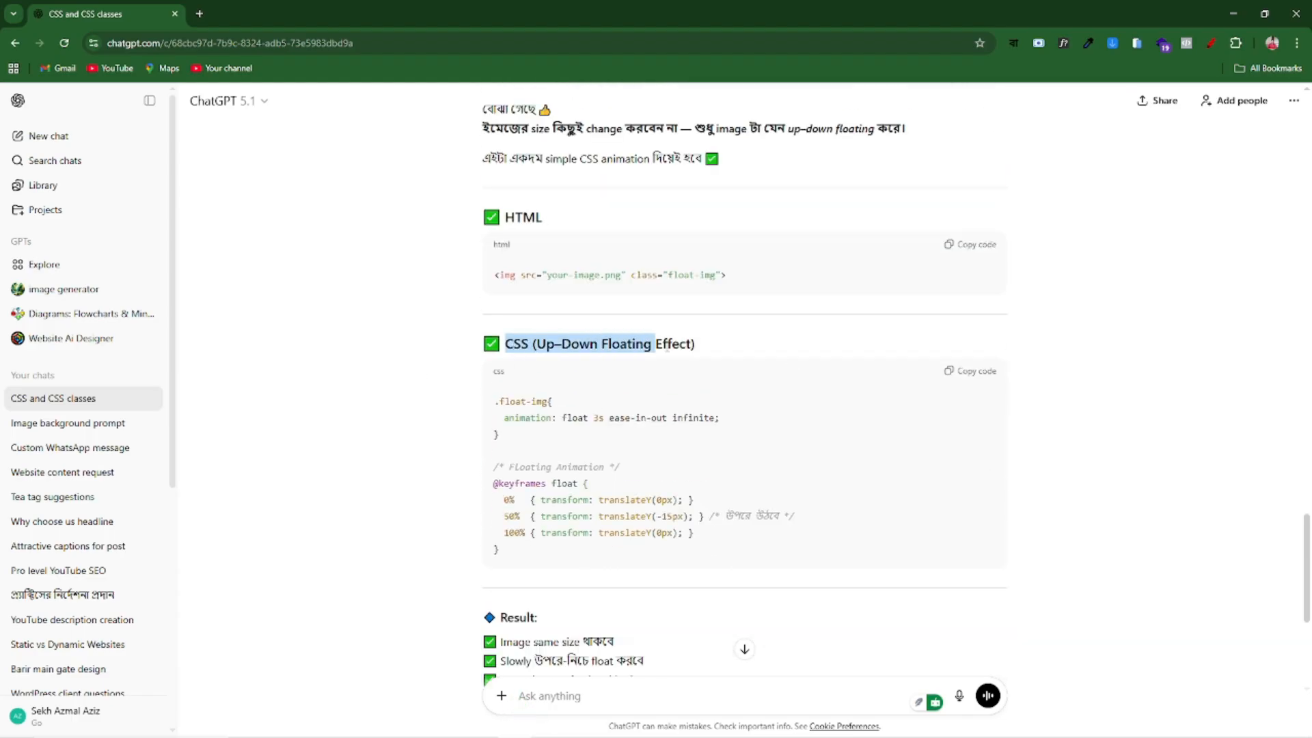
pyautogui.click(753, 354)
pyautogui.scroll(-1, 752, 353)
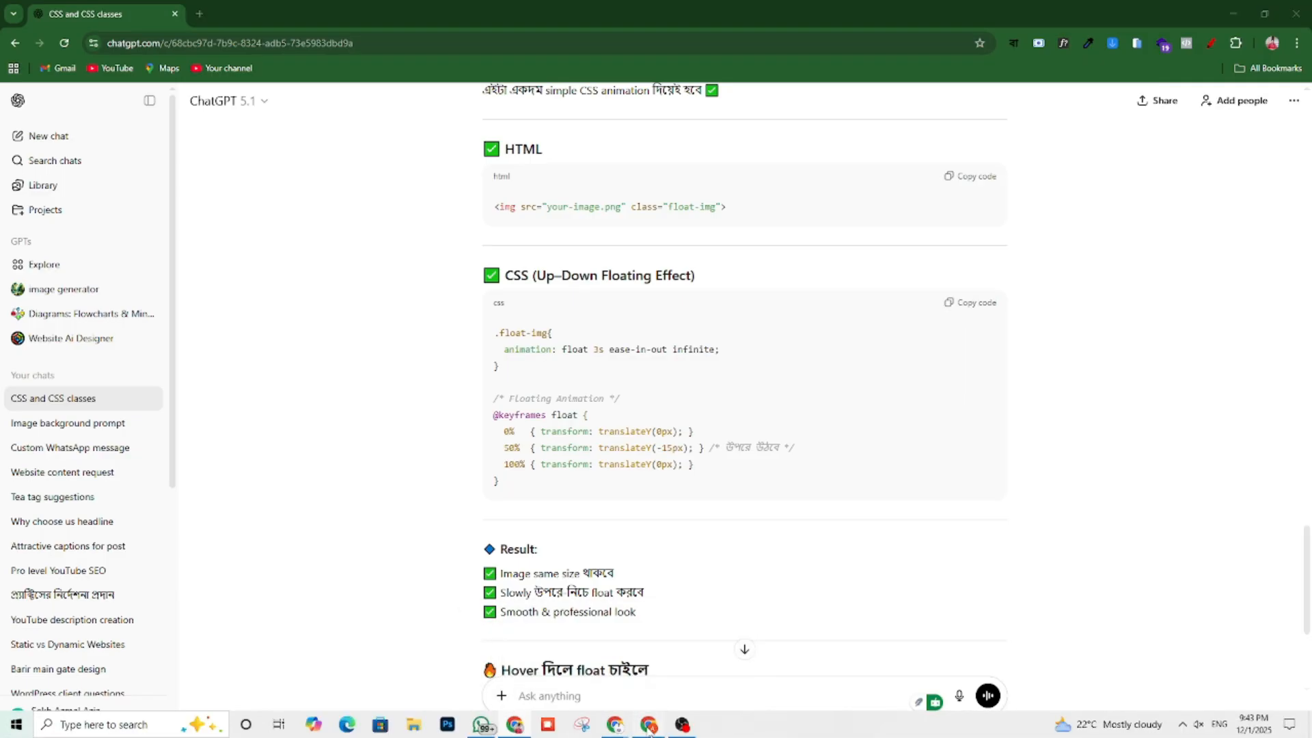
# Back in the Elementor editor, paste the .float-img animation (float 3s ease-in-out infinite) and its translateY keyframes into the image's custom CSS
pyautogui.click(649, 726)
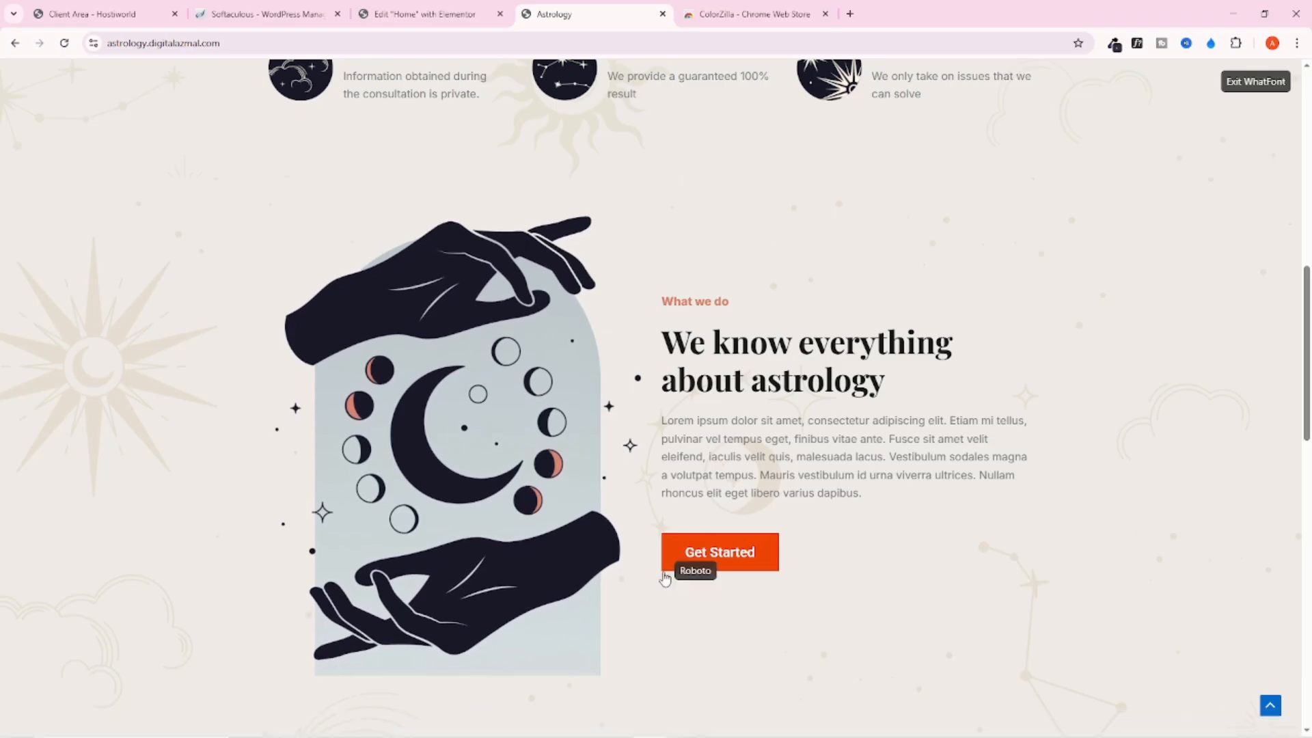
pyautogui.click(417, 15)
pyautogui.scroll(4, 46, 497)
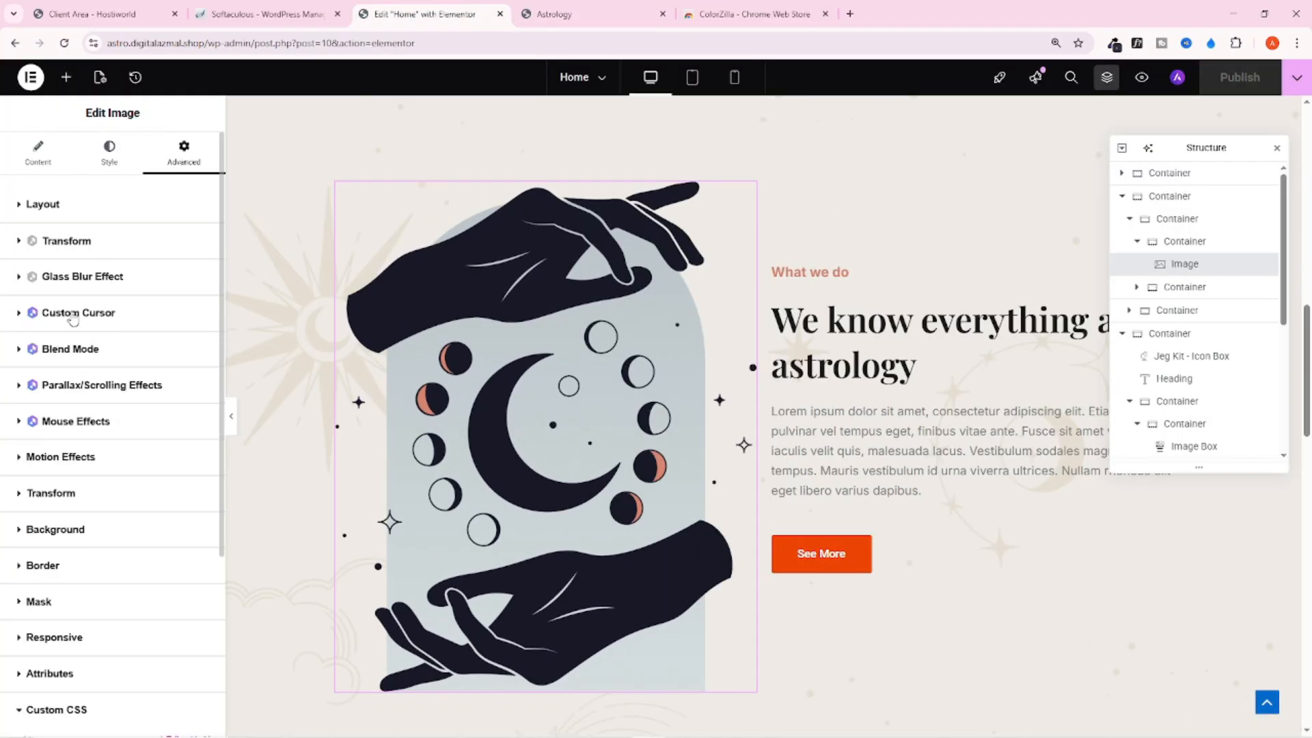
pyautogui.scroll(-4, 68, 396)
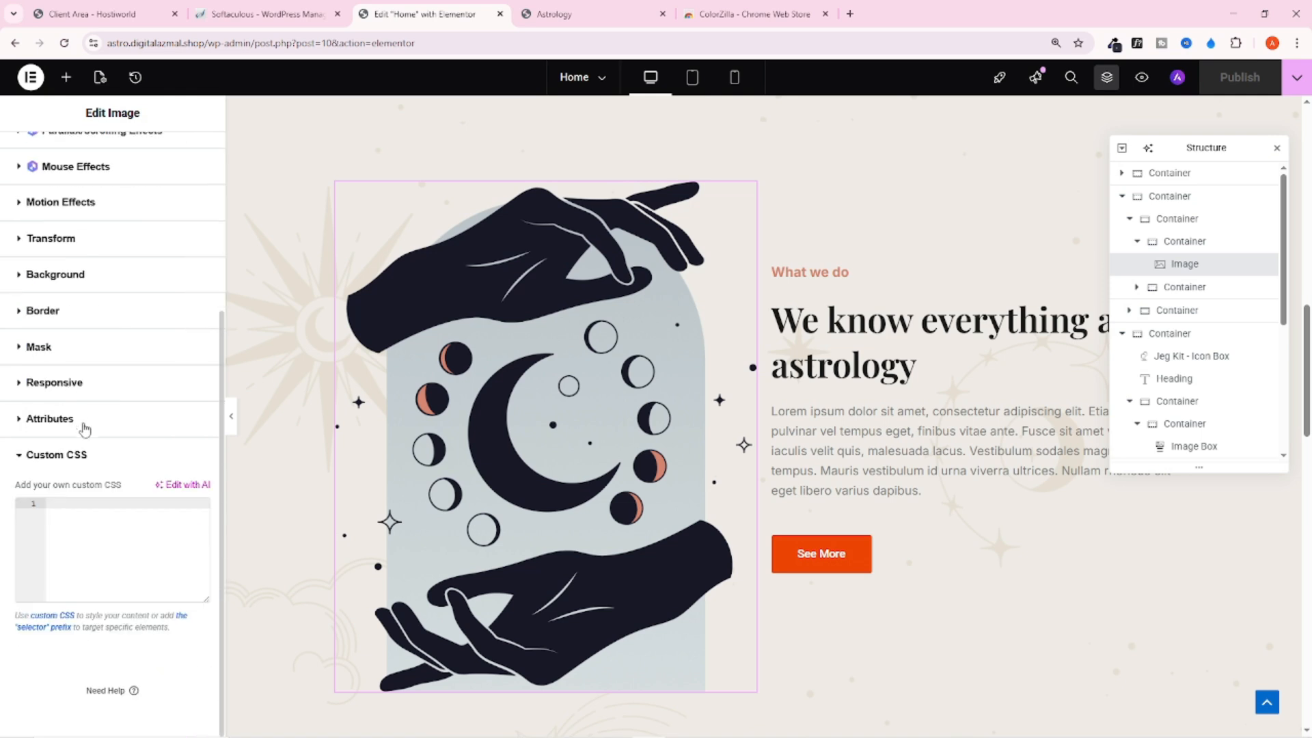
pyautogui.click(106, 546)
pyautogui.write('.float-img{   animation: float 3s ease-in-out infinite; }  /* Floating Animation */ @keyframes float {   0%   { transform: translateY(0px); }   50%  { transform: translateY(-15px); } /* উপরে উঠবে */   100% { transform: translateY(0px); } }')
pyautogui.scroll(4, 96, 587)
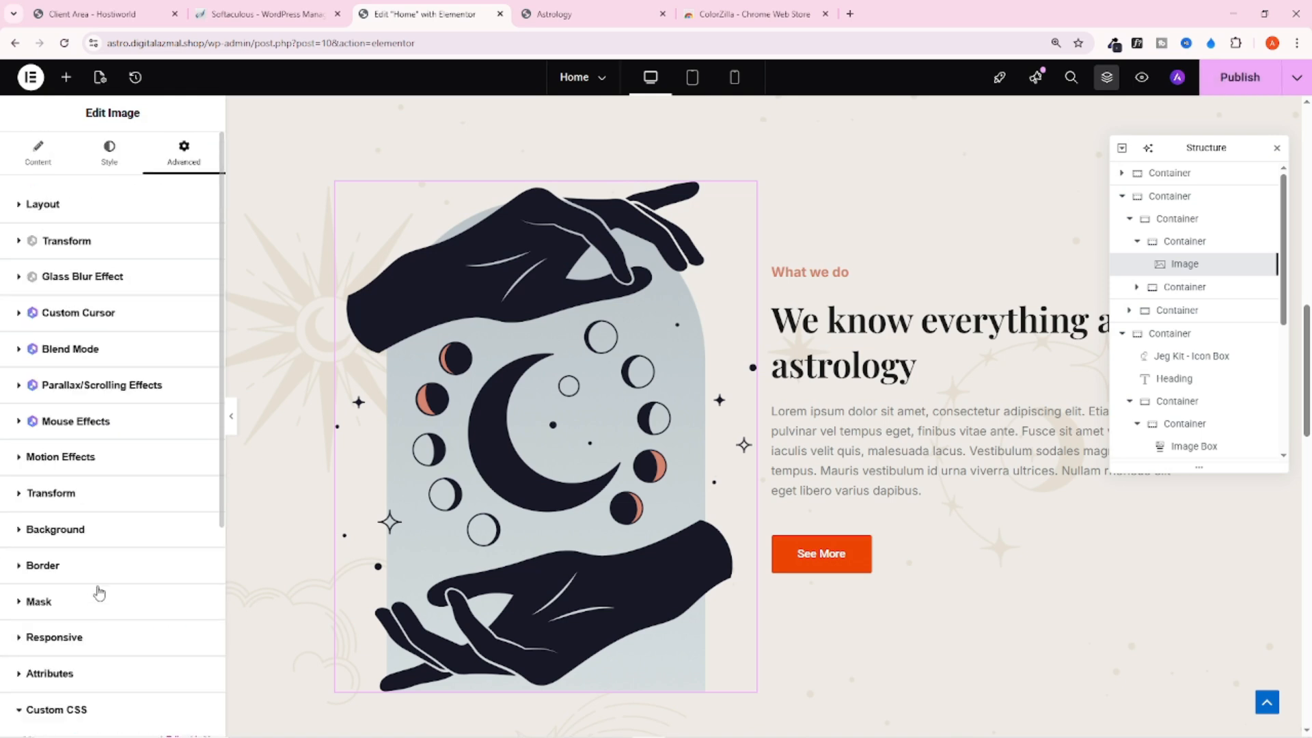
pyautogui.scroll(-5, 96, 588)
pyautogui.scroll(3, 707, 394)
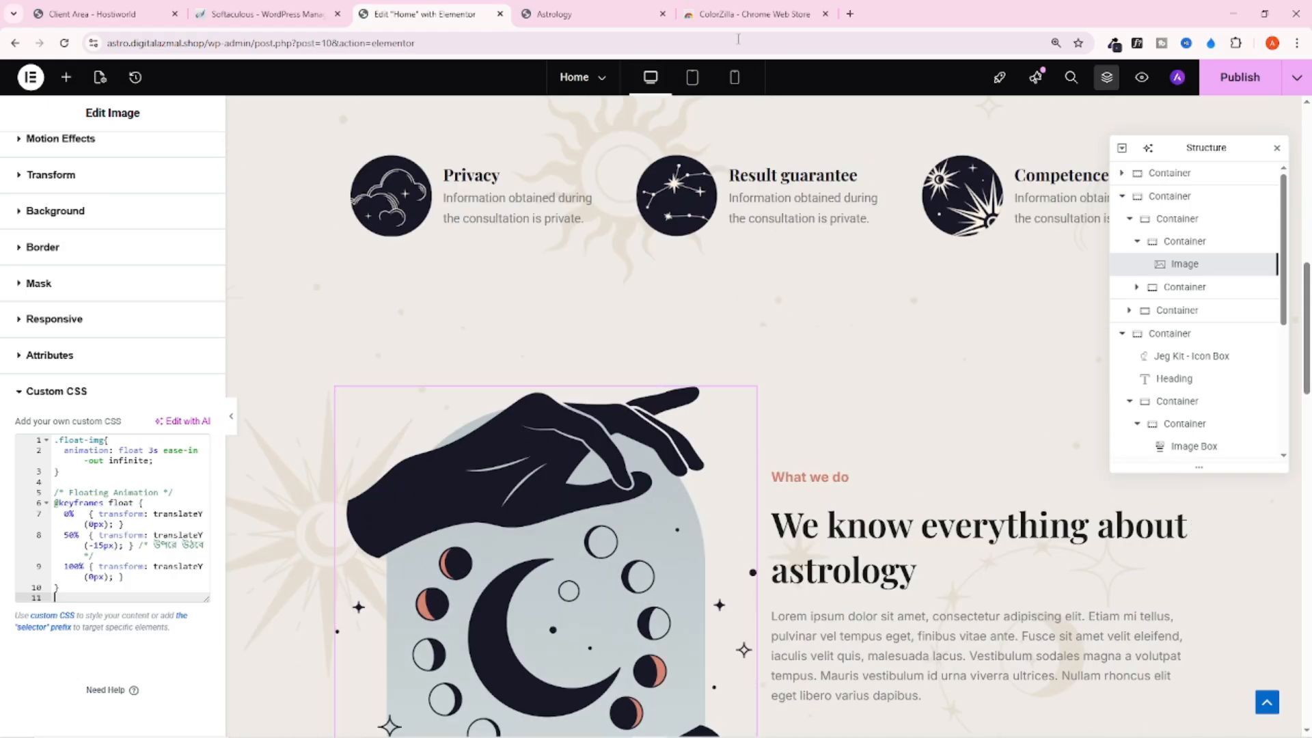
# Switch to ChatGPT and copy the class name float-img, without its dot, from the floating-effect CSS
pyautogui.moveTo(602, 733)
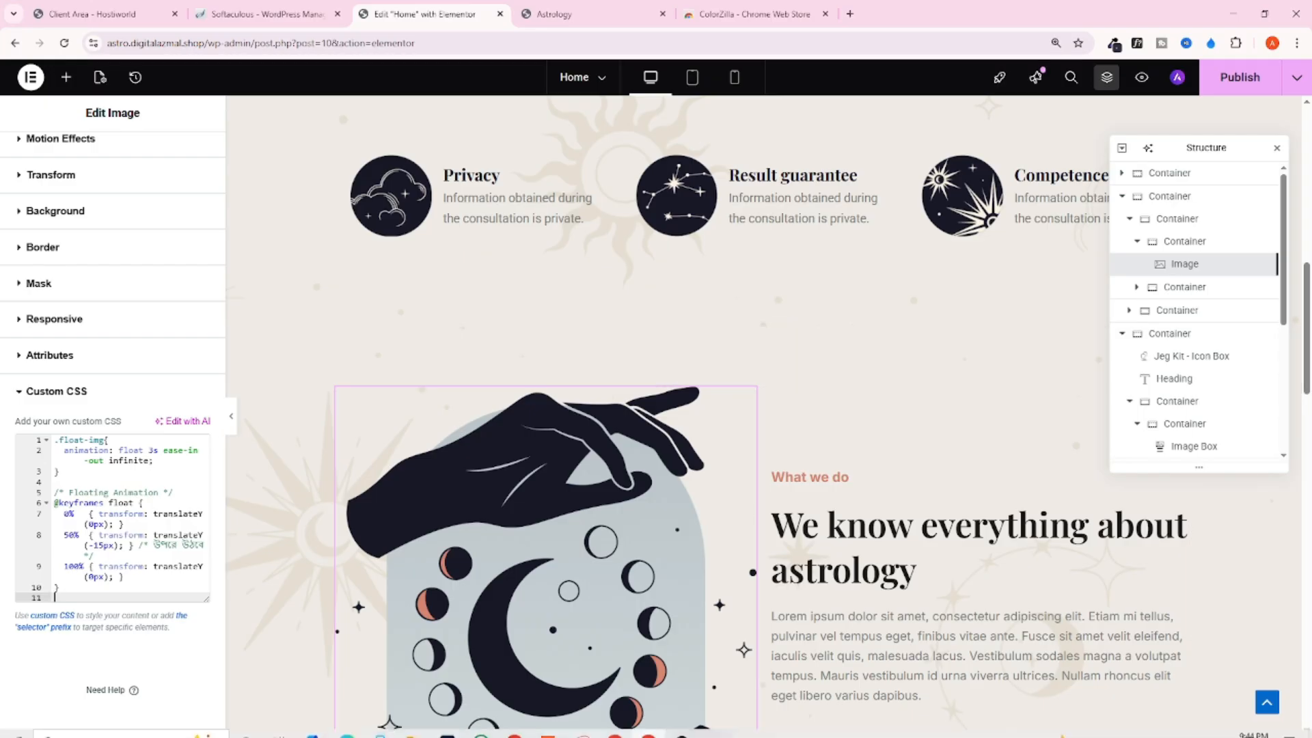
pyautogui.click(516, 723)
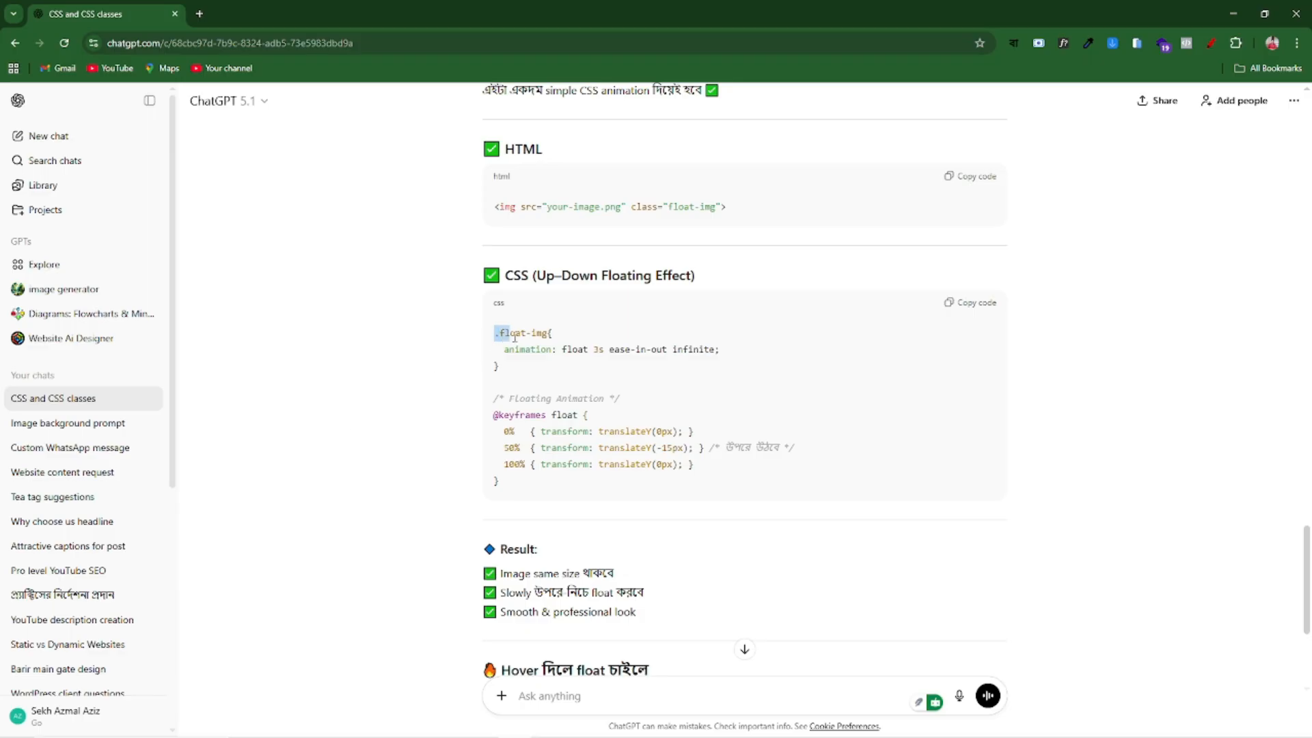
pyautogui.click(455, 349)
pyautogui.click(392, 349)
pyautogui.moveTo(551, 333); pyautogui.dragTo(550, 332)
pyautogui.scroll(5, 556, 419)
pyautogui.scroll(-5, 563, 431)
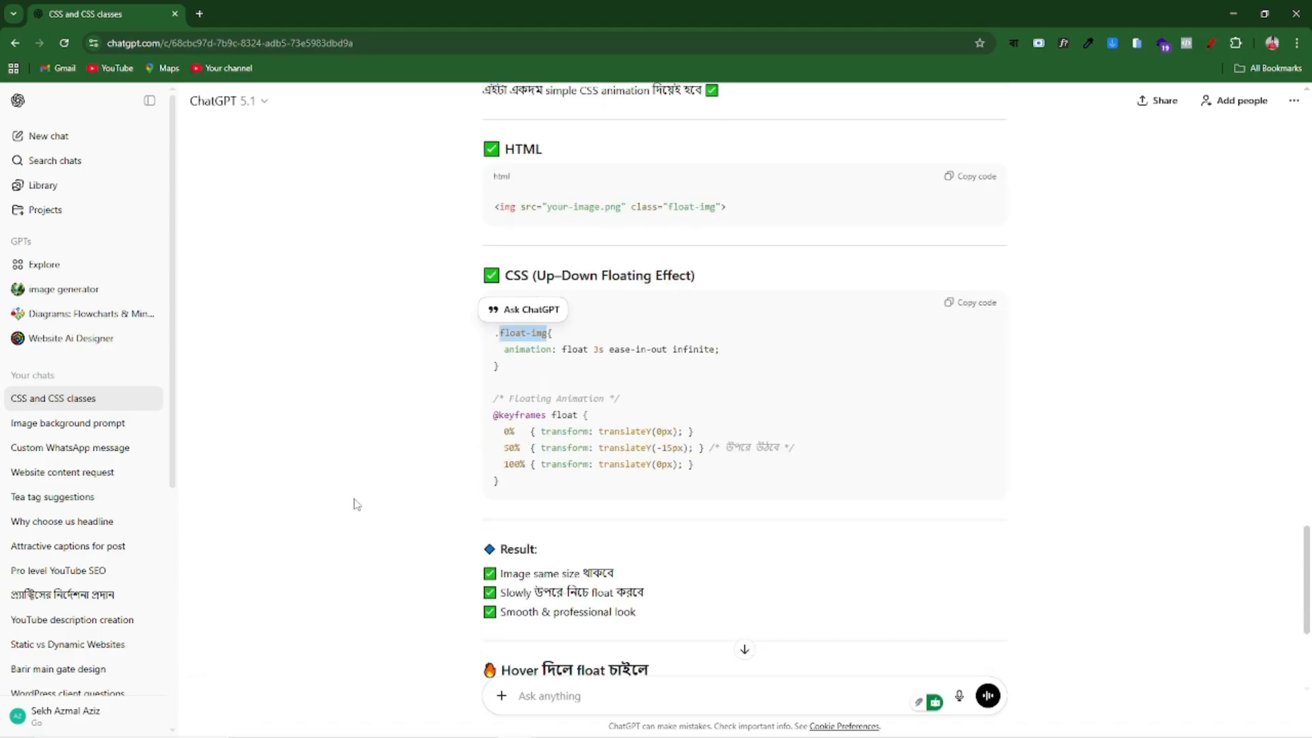
pyautogui.moveTo(236, 499); pyautogui.dragTo(311, 465)
pyautogui.moveTo(550, 334); pyautogui.dragTo(493, 336)
pyautogui.hotkey('ctrl', 'c')
# Review the ChatGPT conversation from the CSS classes explanation through the waving animation to the up-down floating effect code
pyautogui.scroll(9, 569, 331)
pyautogui.scroll(8, 570, 331)
pyautogui.scroll(10, 577, 353)
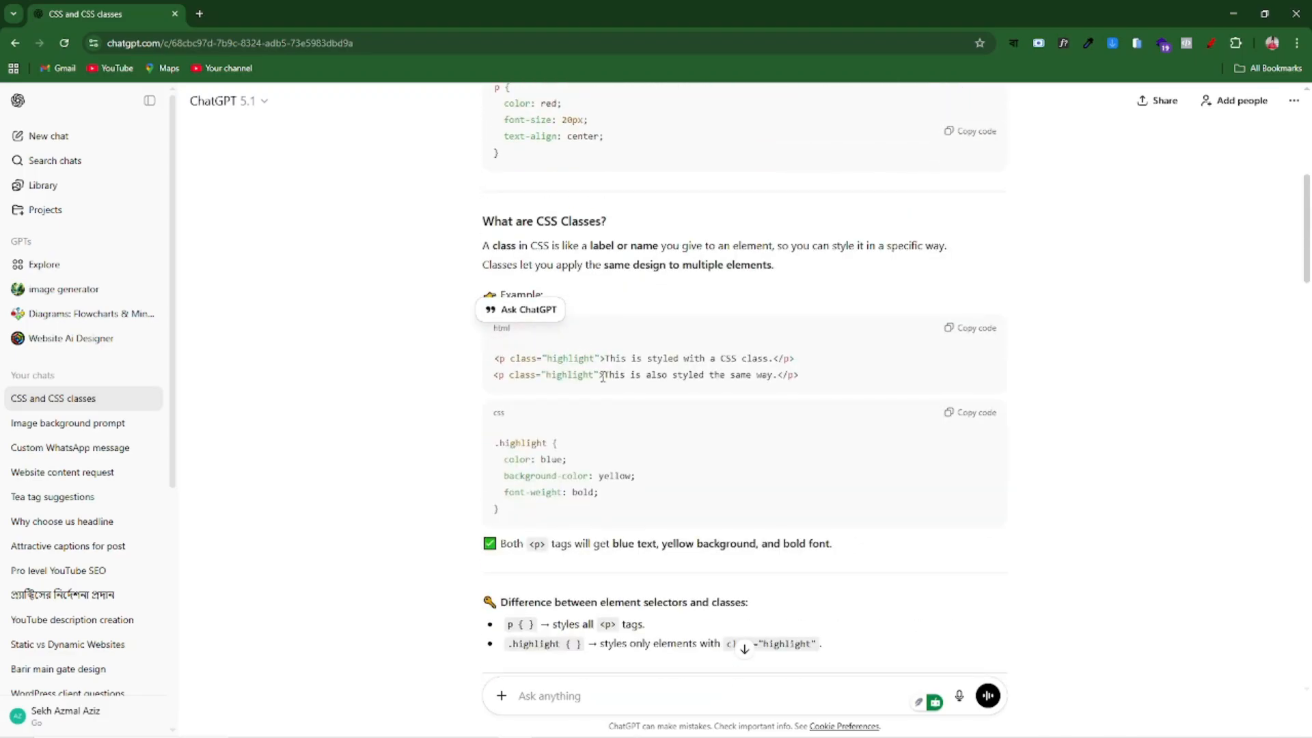
pyautogui.scroll(7, 602, 376)
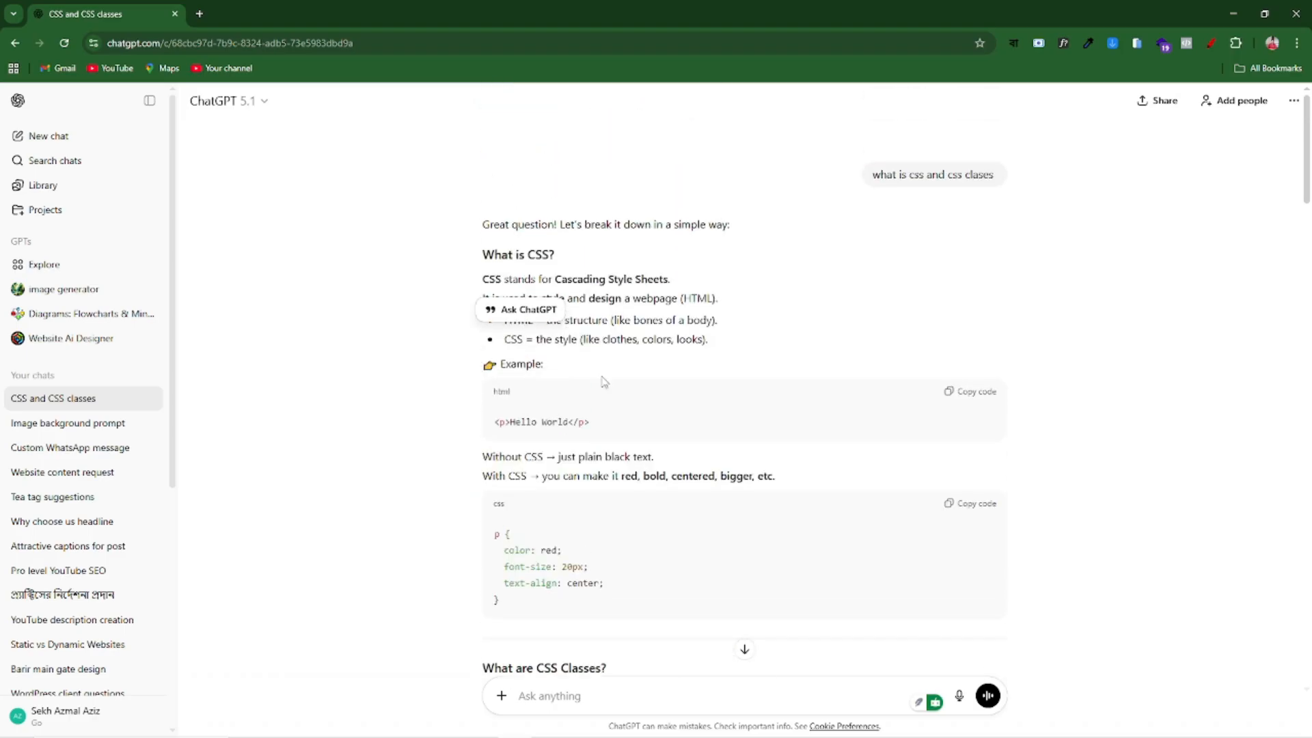
pyautogui.scroll(-15, 604, 382)
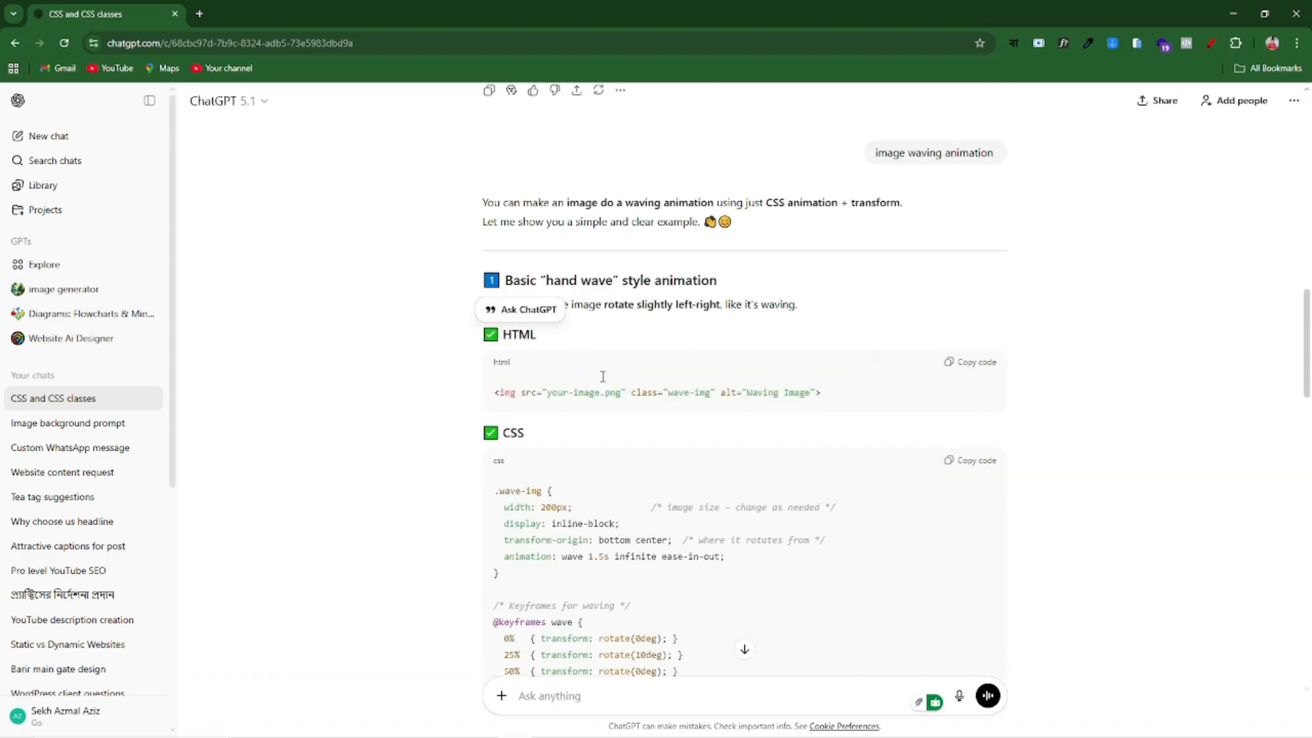
pyautogui.scroll(-5, 603, 377)
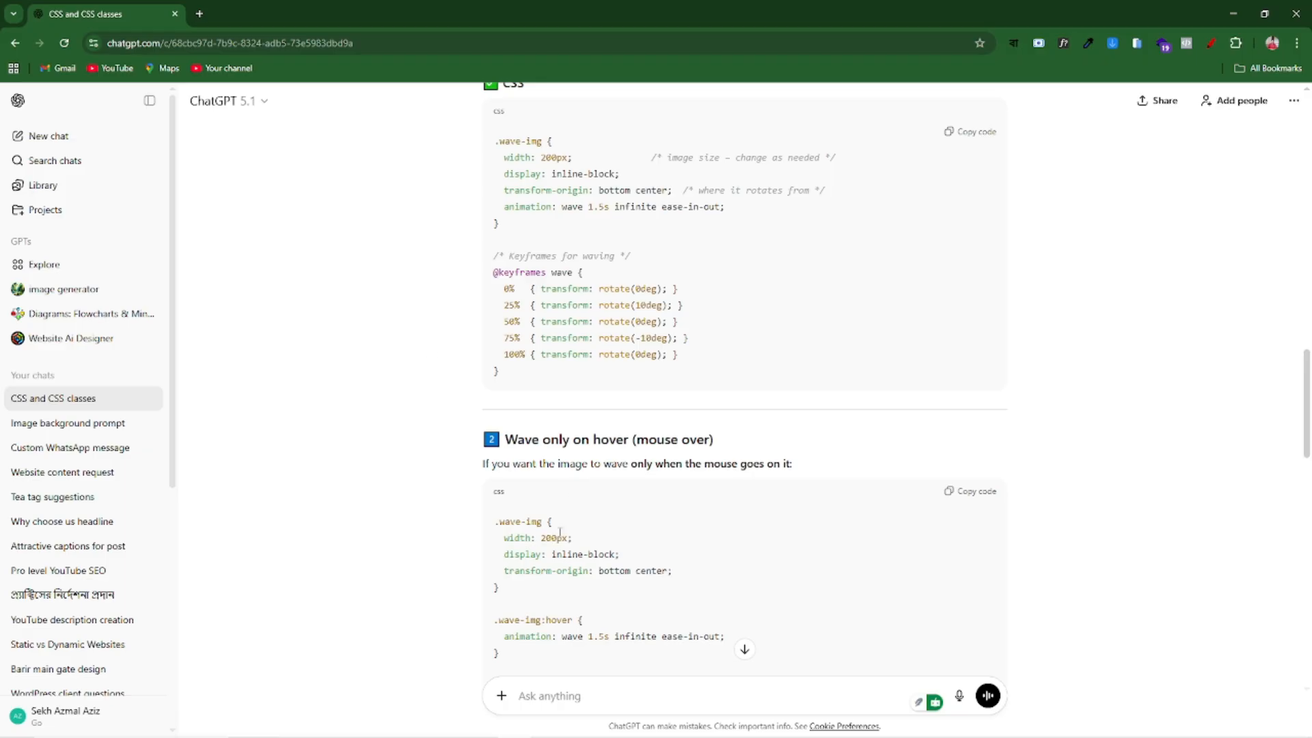
pyautogui.scroll(-2, 560, 532)
pyautogui.scroll(-15, 533, 410)
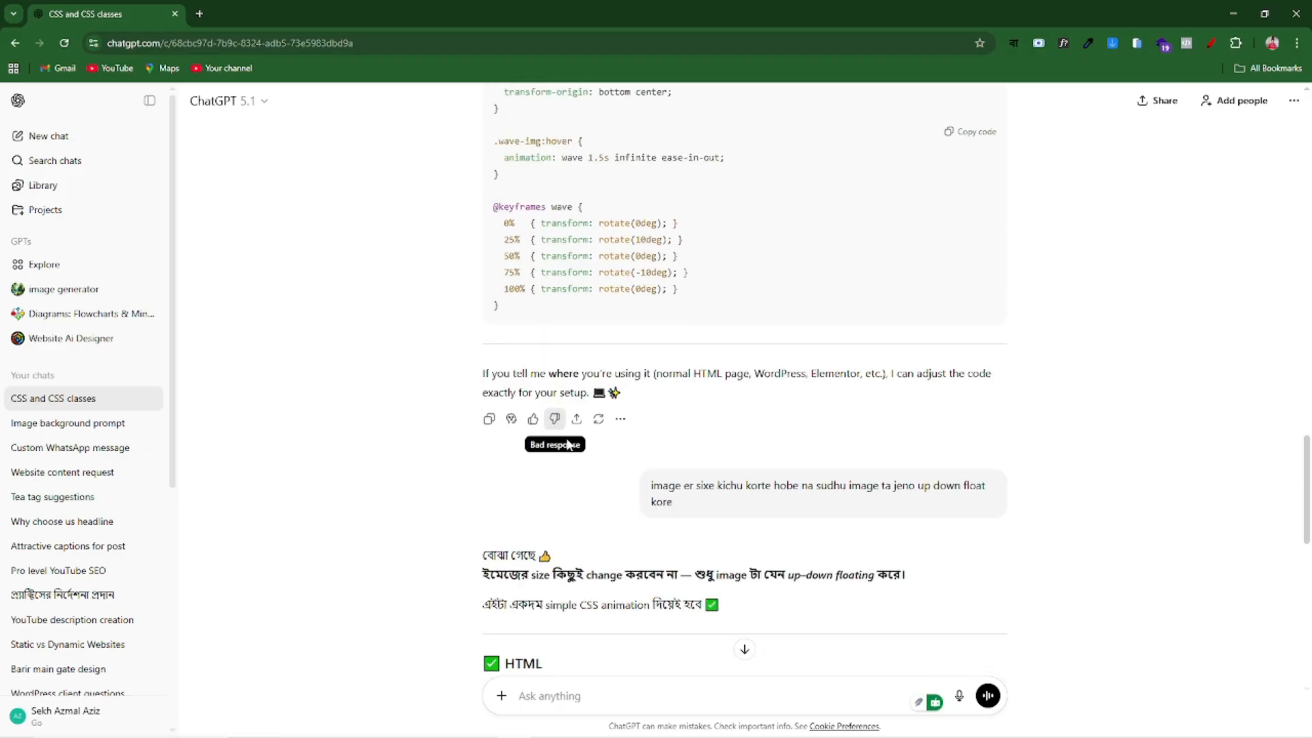
pyautogui.scroll(-3, 567, 449)
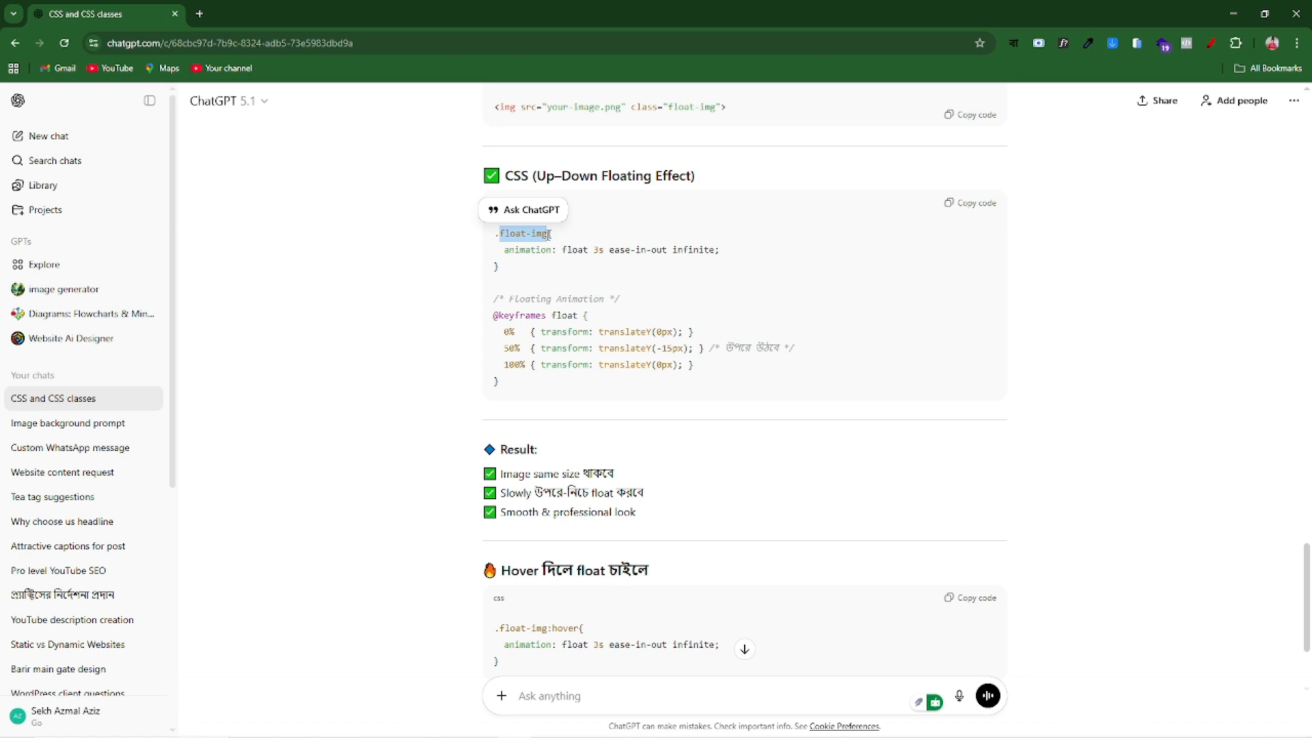
# Return to the Elementor editor, assign the CSS class float-img to the hands-and-moon image and publish the page
pyautogui.moveTo(693, 733)
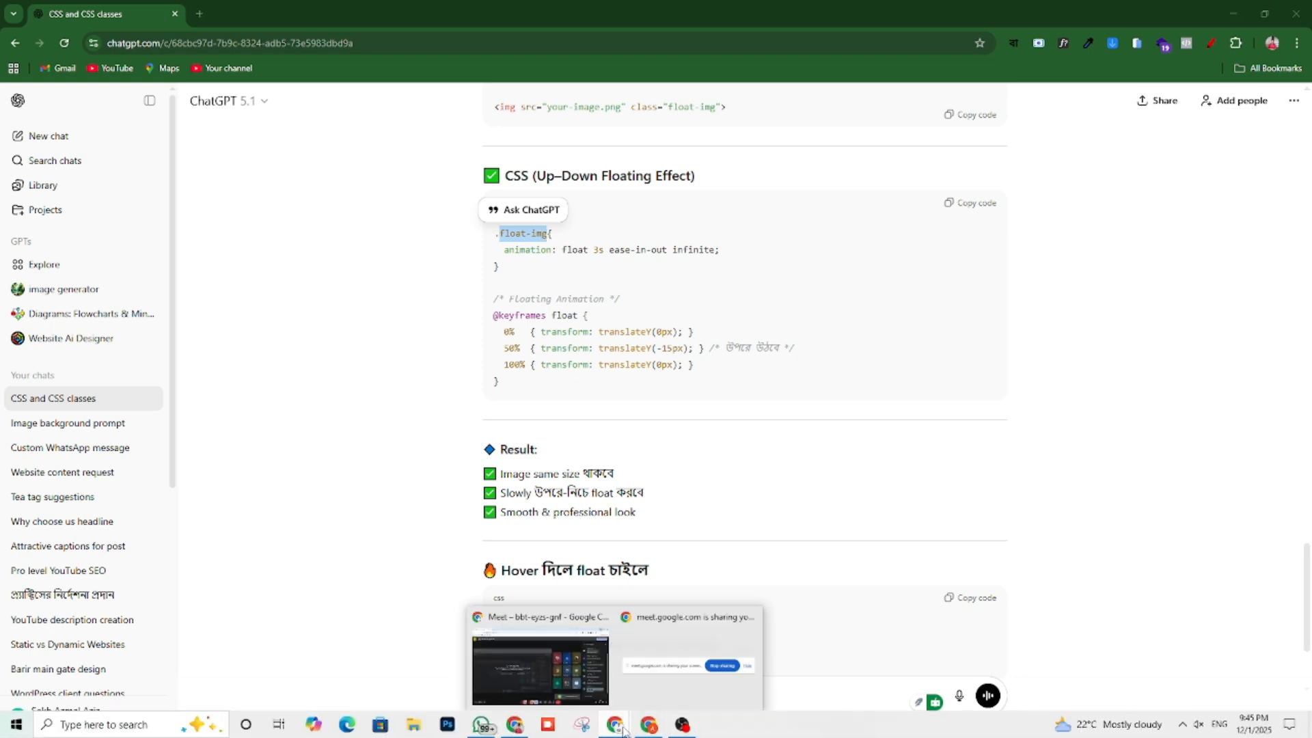
pyautogui.click(648, 726)
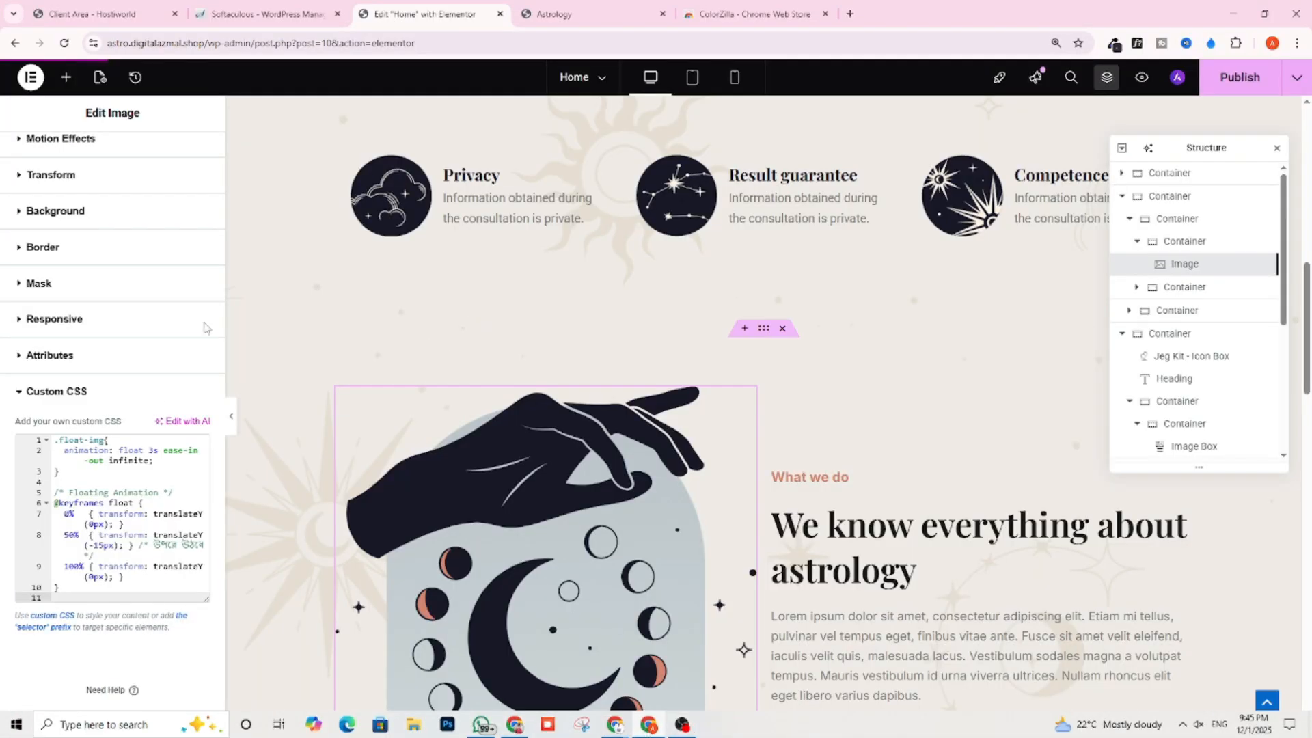
pyautogui.scroll(3, 91, 510)
pyautogui.scroll(-2, 91, 509)
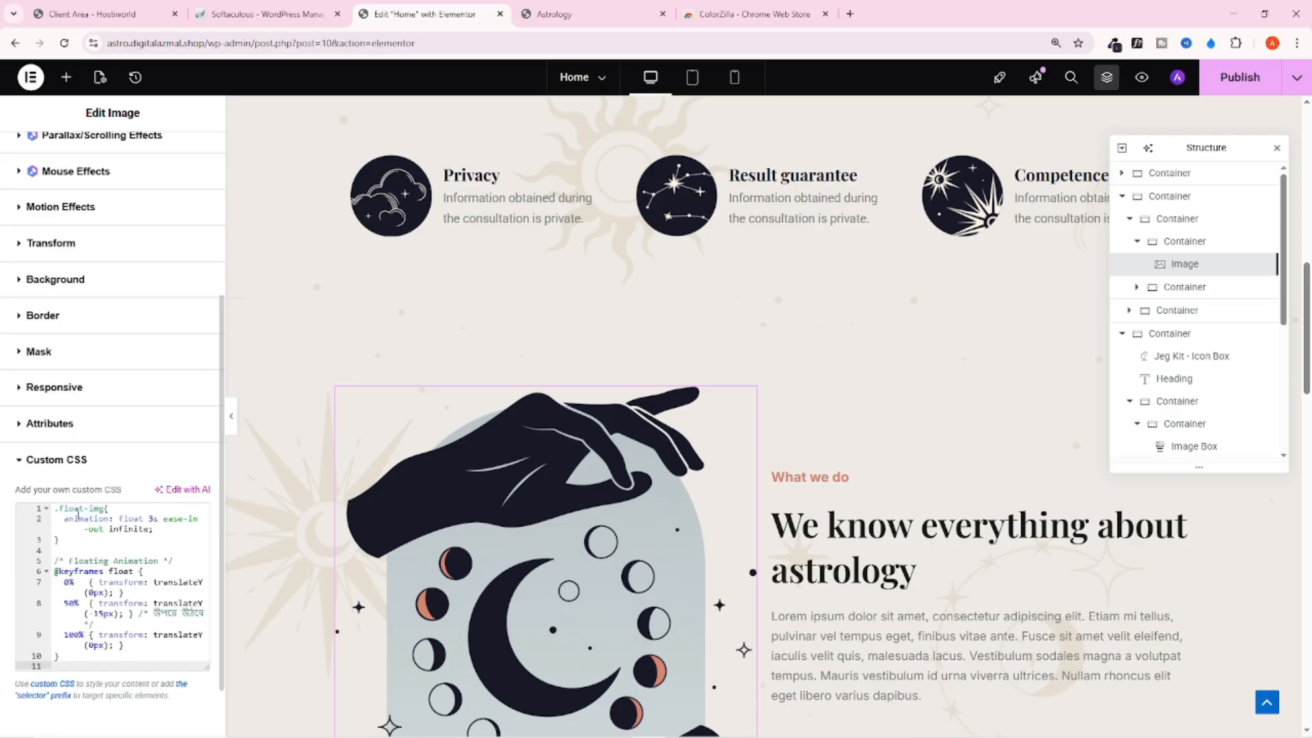
pyautogui.scroll(4, 94, 496)
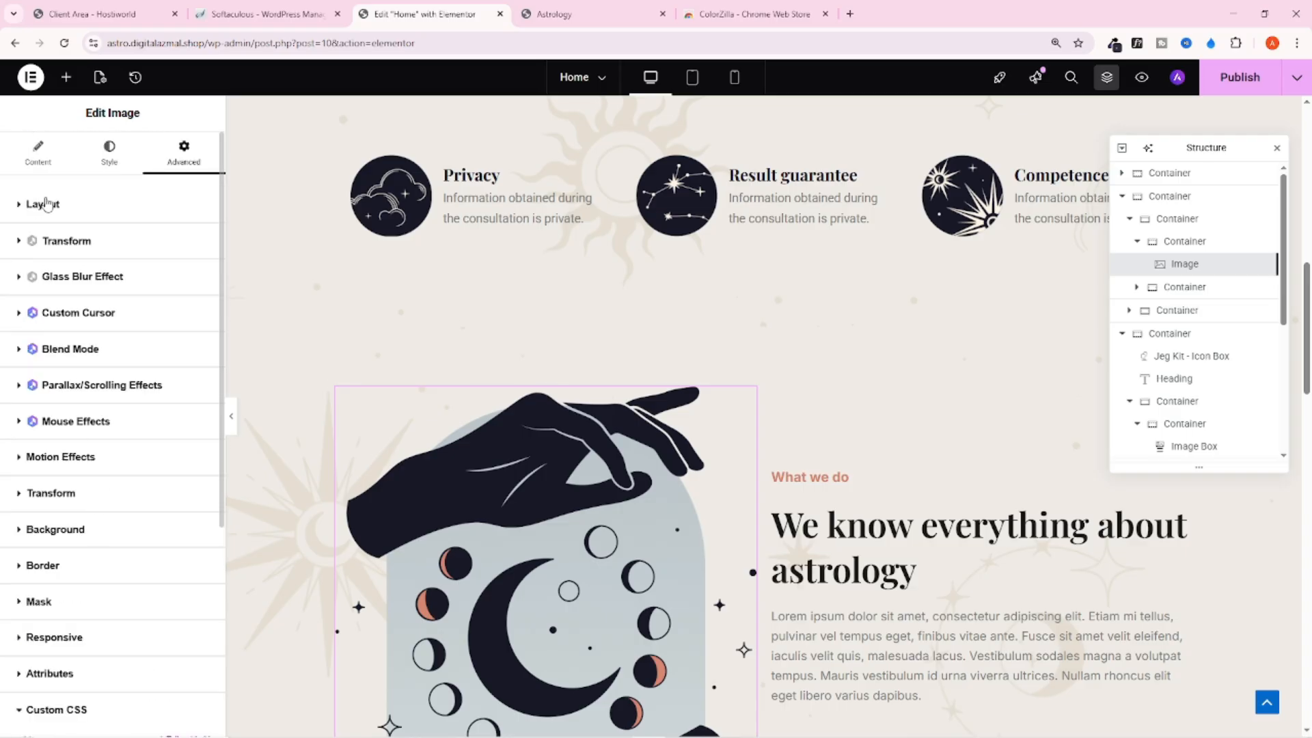
pyautogui.click(46, 204)
pyautogui.scroll(-4, 98, 322)
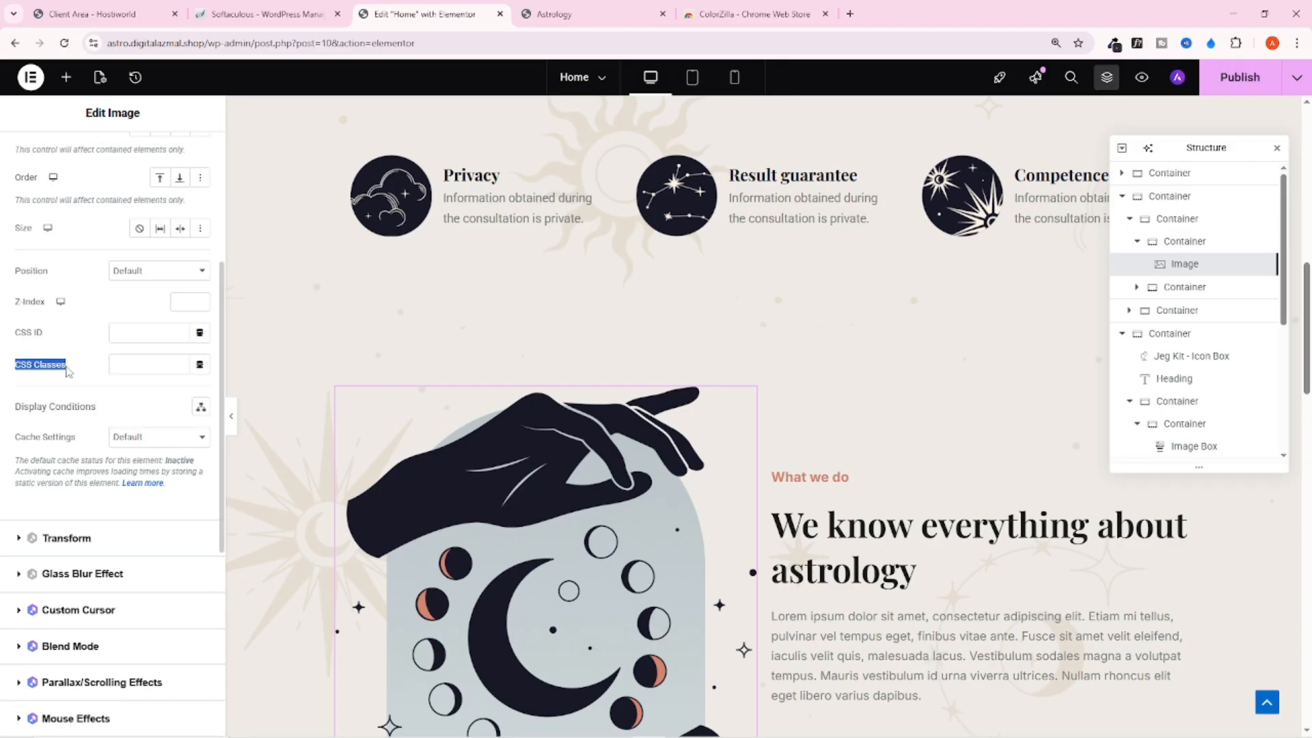
pyautogui.click(149, 371)
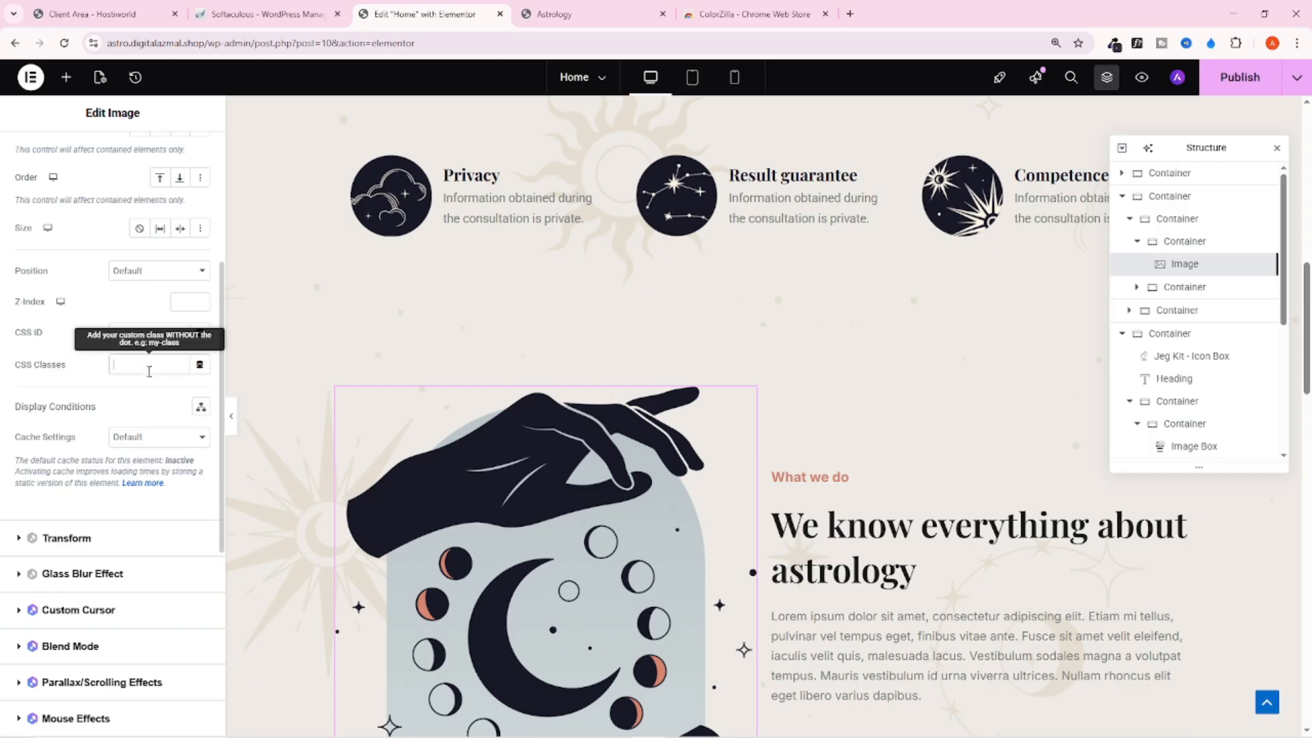
pyautogui.hotkey('ctrl', 'v')
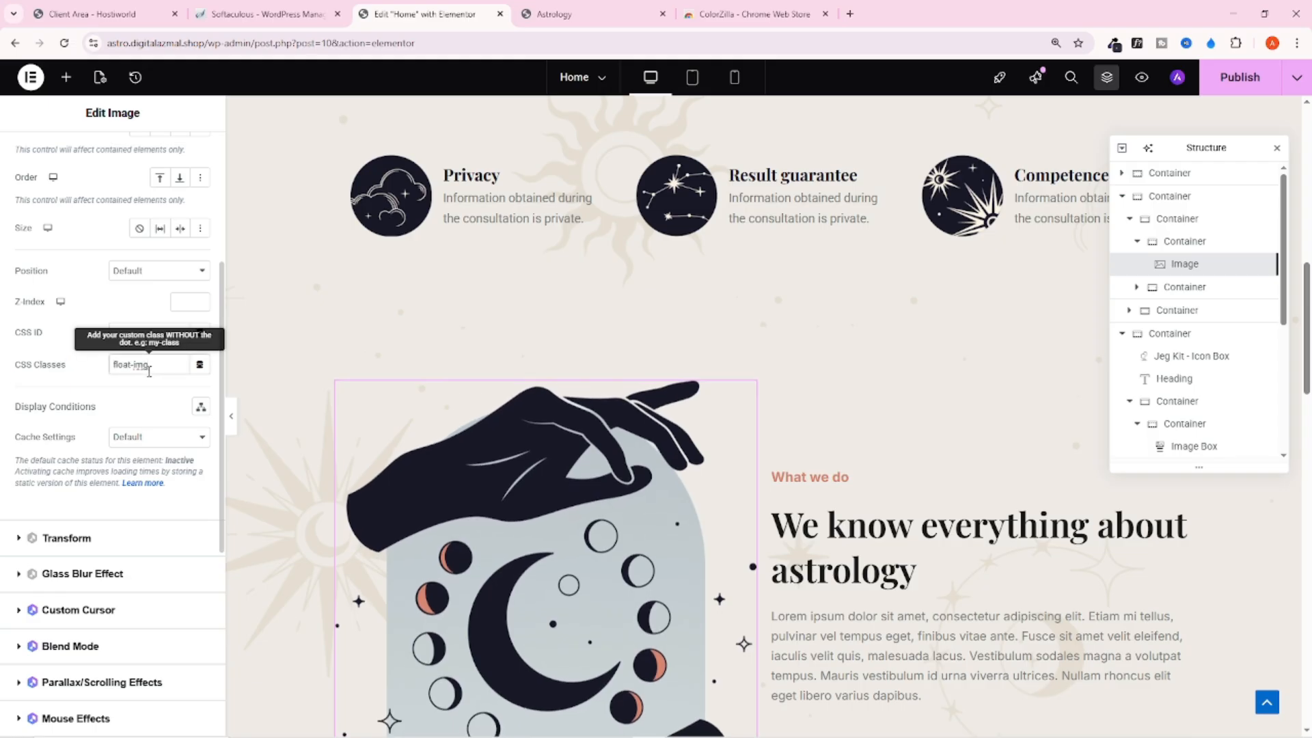
pyautogui.scroll(-2, 358, 391)
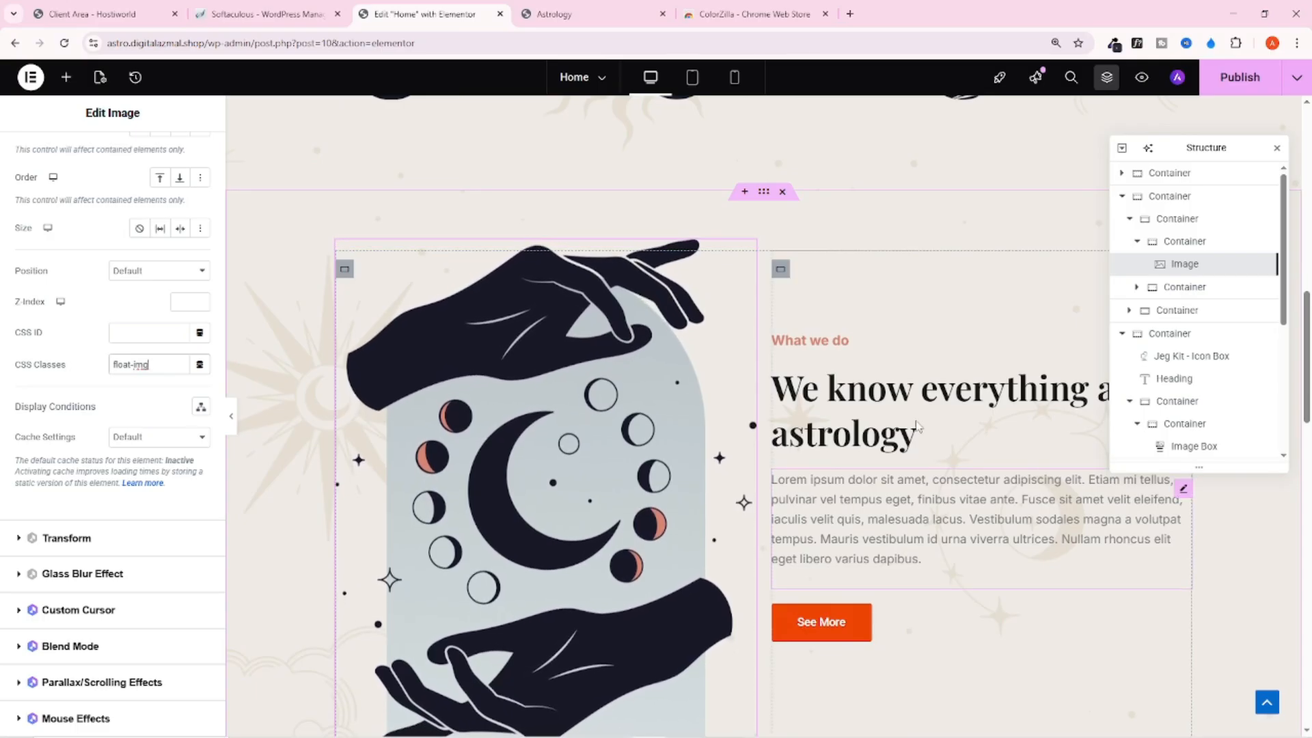
pyautogui.click(1239, 76)
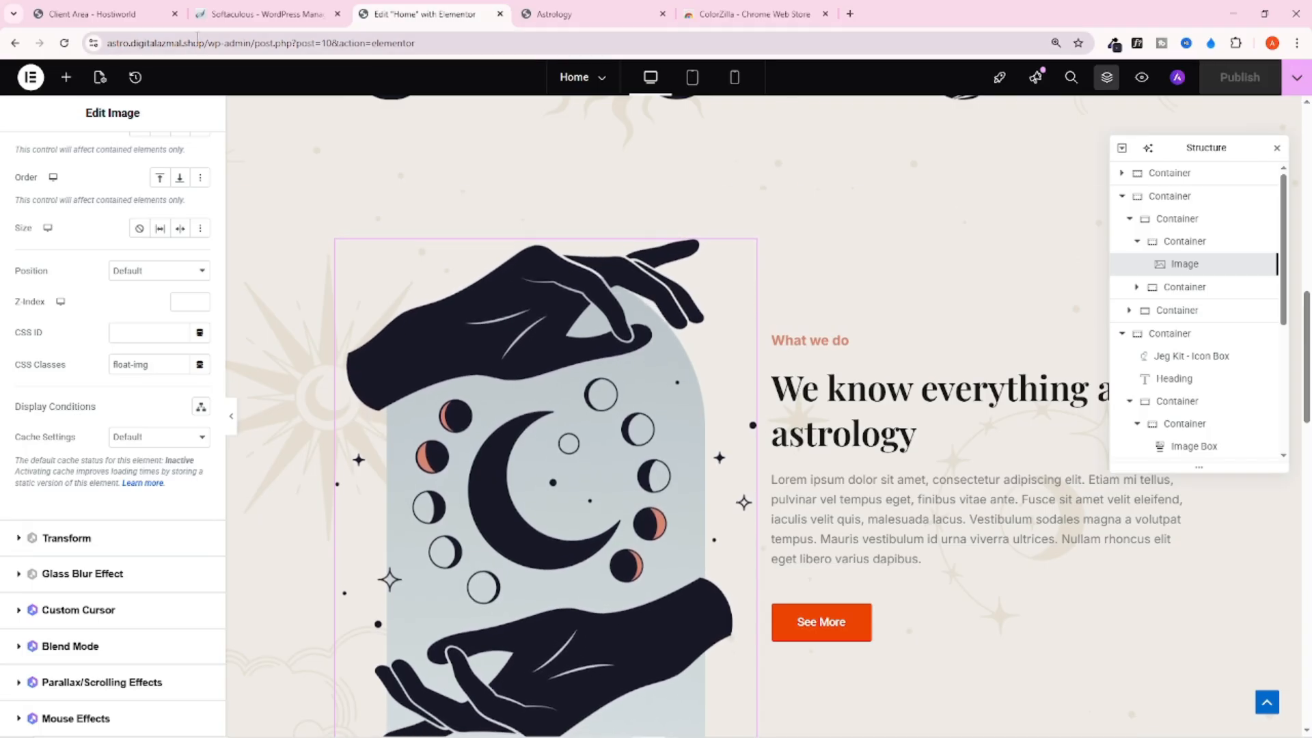
# Open the live site astro.digitalazmal.shop in a new browser tab and check the floating hands-and-moon image in the What we do section
pyautogui.click(198, 42)
pyautogui.moveTo(108, 42); pyautogui.dragTo(236, 43)
pyautogui.hotkey('ctrl', 'c')
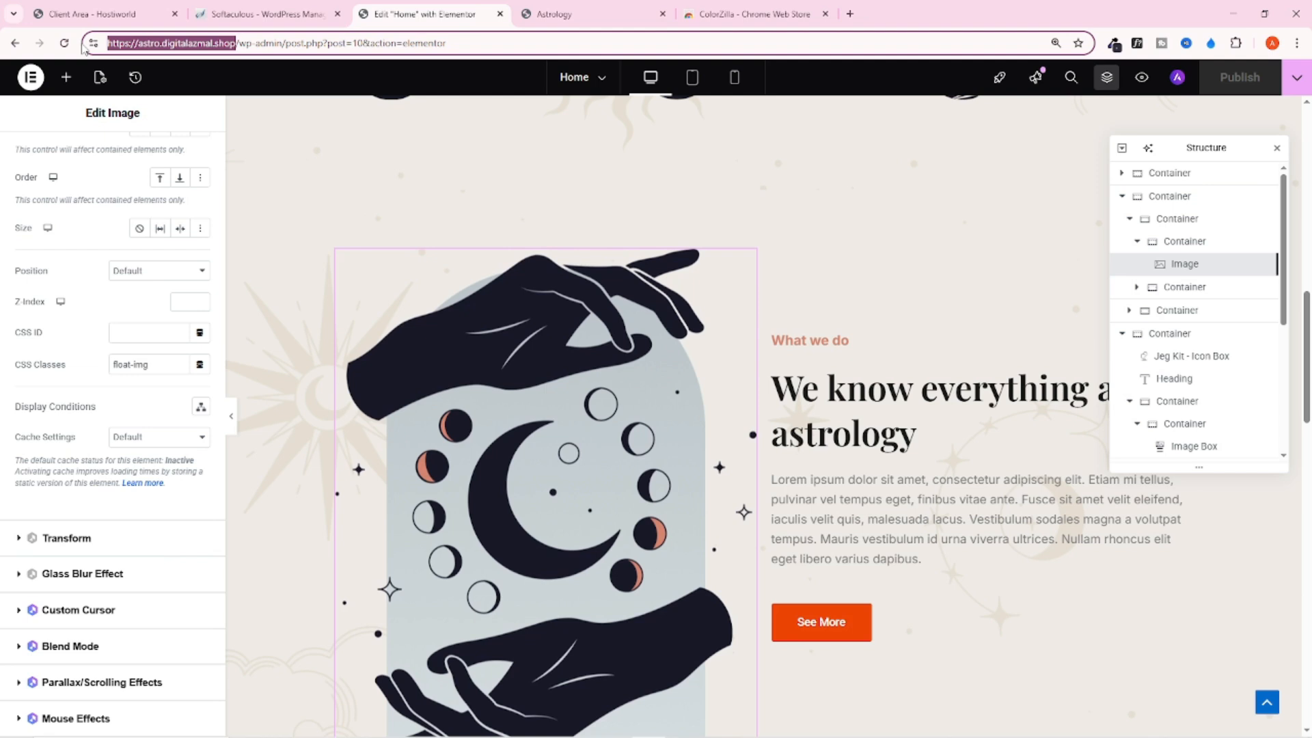
pyautogui.click(850, 13)
pyautogui.click(602, 43)
pyautogui.hotkey('ctrl', 'v')
pyautogui.press('Return')
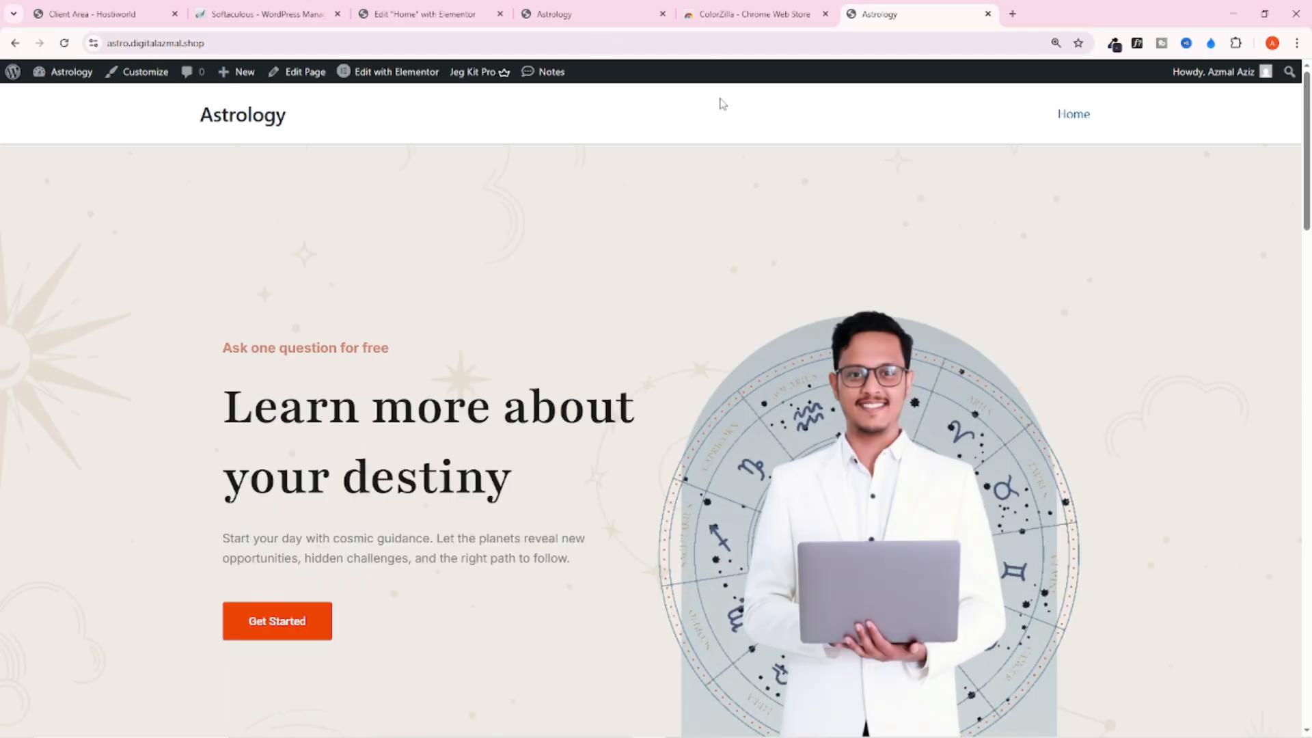
pyautogui.scroll(-12, 721, 103)
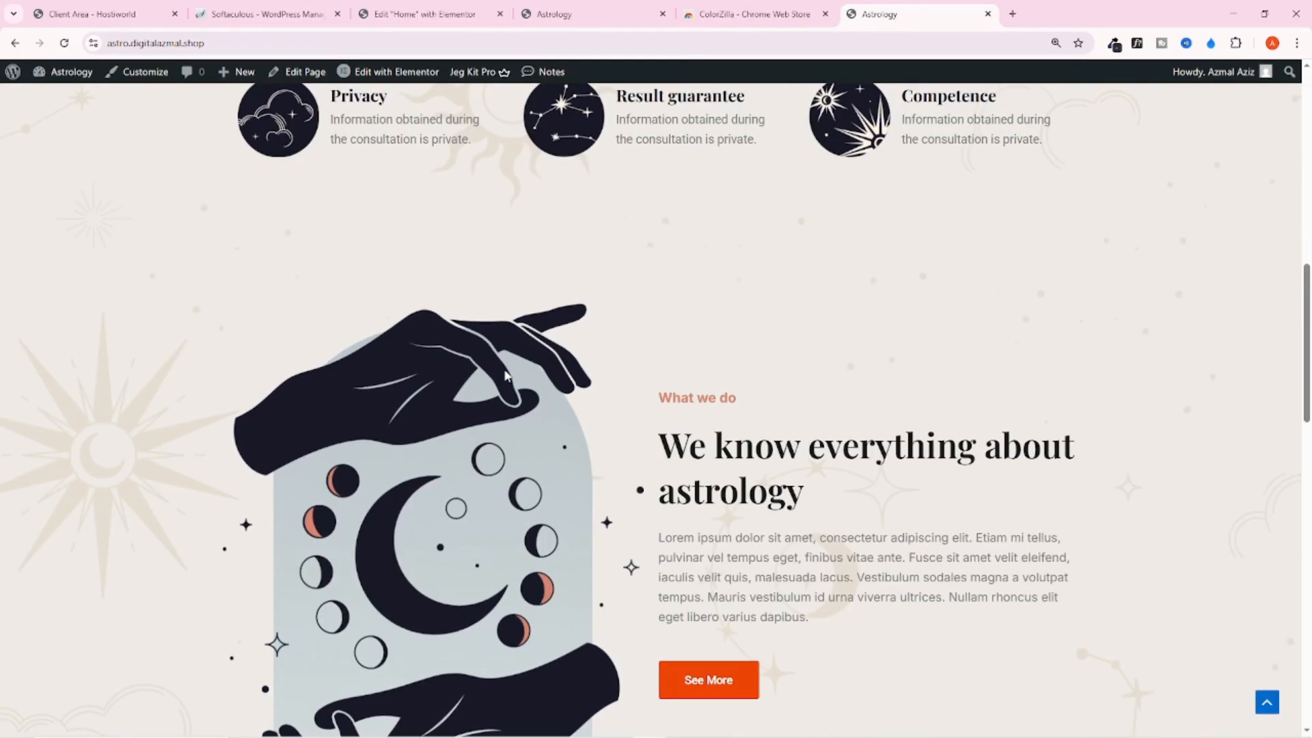
pyautogui.scroll(-4, 506, 374)
pyautogui.scroll(2, 819, 429)
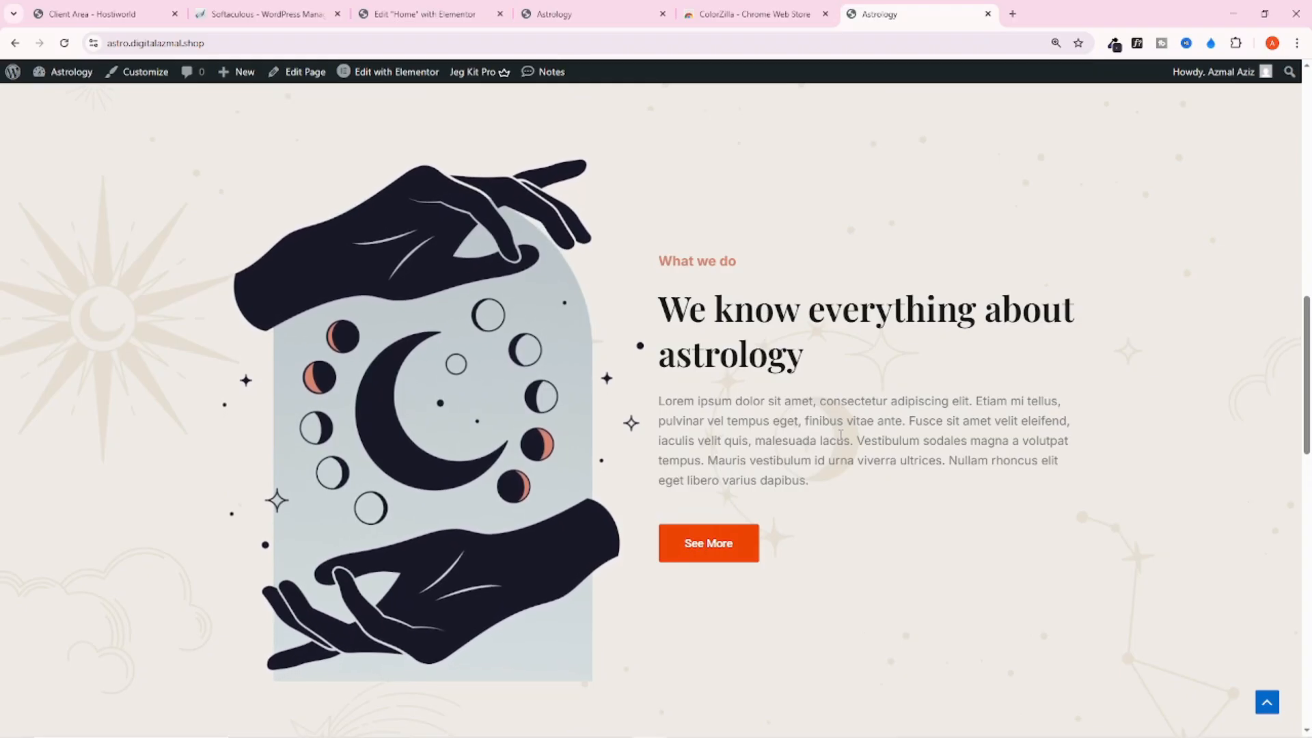
# Switch back to the Elementor editor and set the .float-img animation duration to 5s in the image's custom CSS
pyautogui.click(456, 5)
pyautogui.scroll(-5, 102, 489)
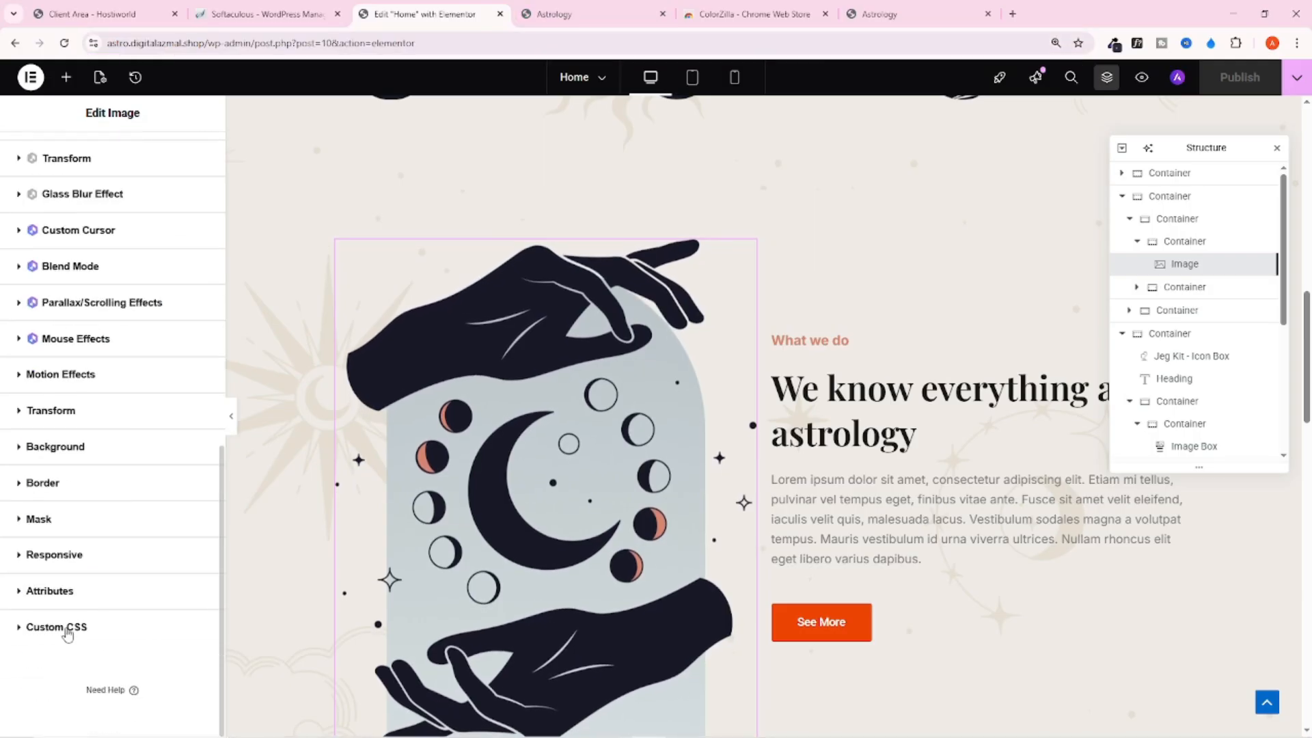
pyautogui.click(67, 634)
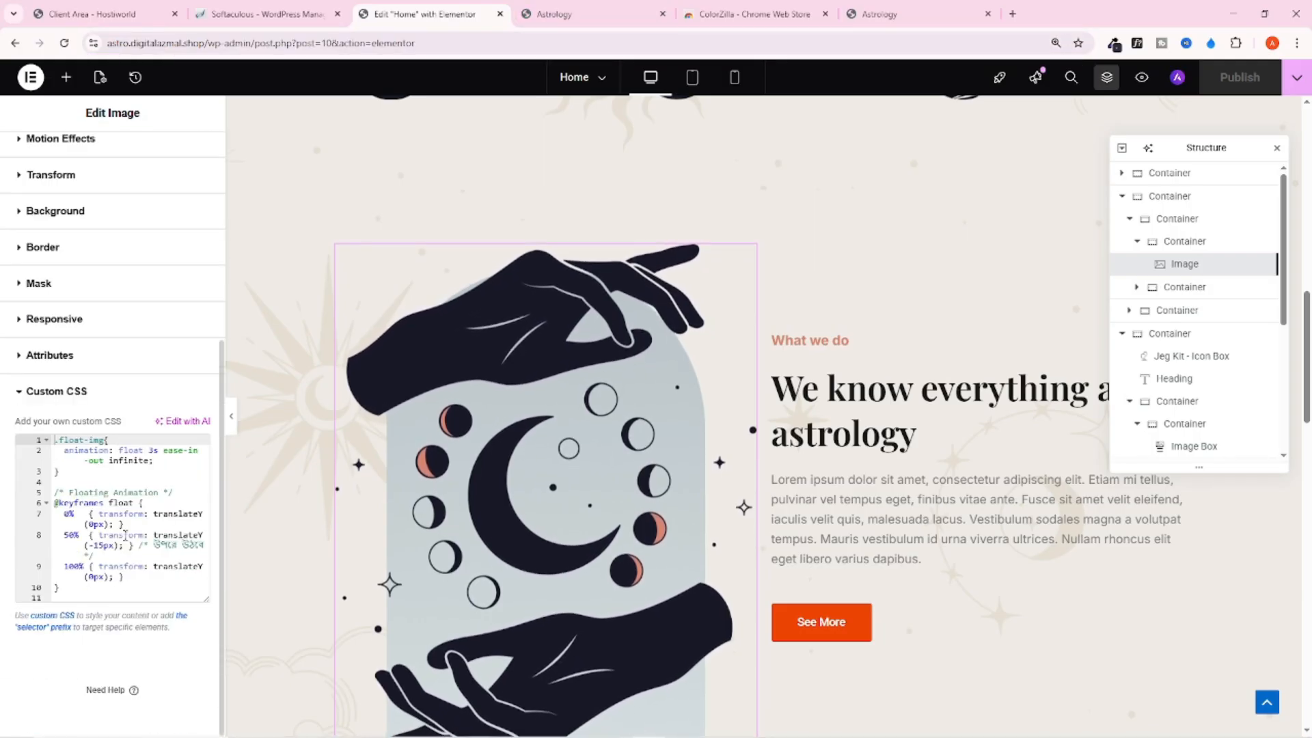
pyautogui.scroll(1, 106, 473)
pyautogui.scroll(-1, 106, 473)
pyautogui.click(150, 451)
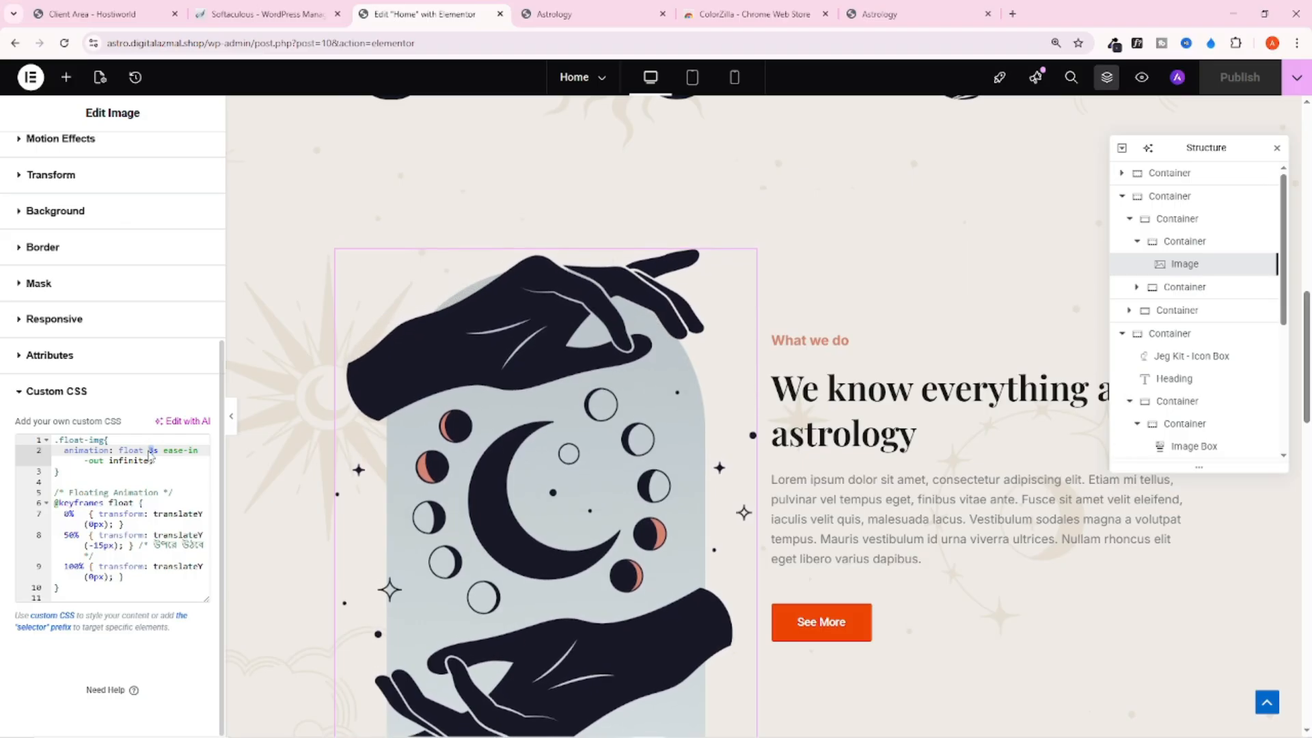
pyautogui.write('5')
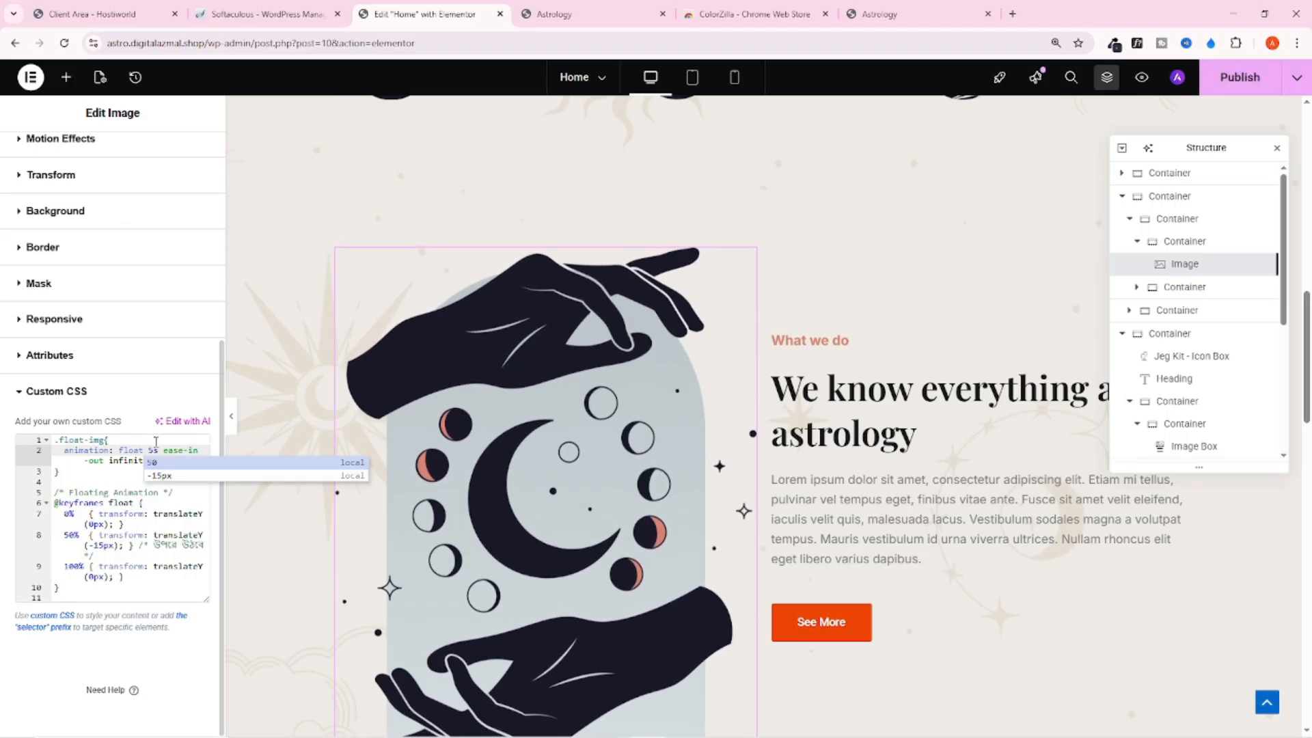
pyautogui.click(162, 408)
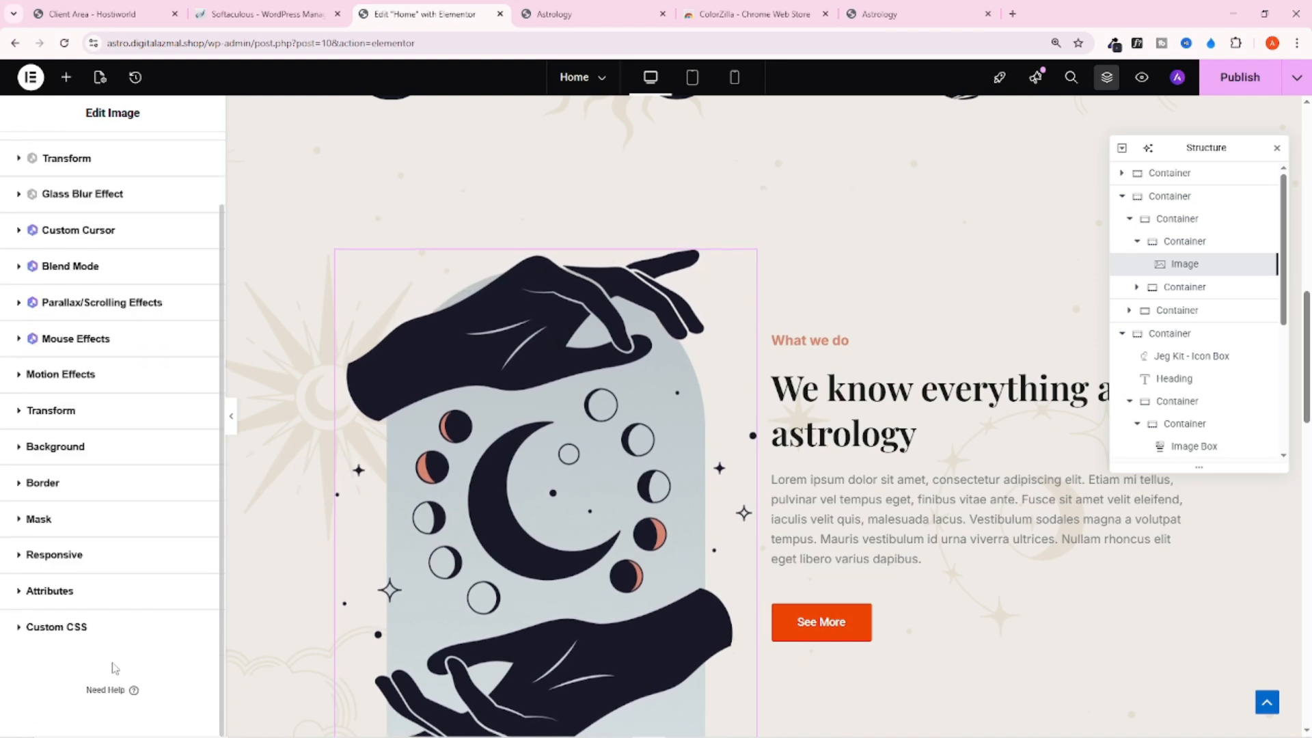
# Reopen the image's custom CSS and set the .float-img animation duration to 1s
pyautogui.click(101, 639)
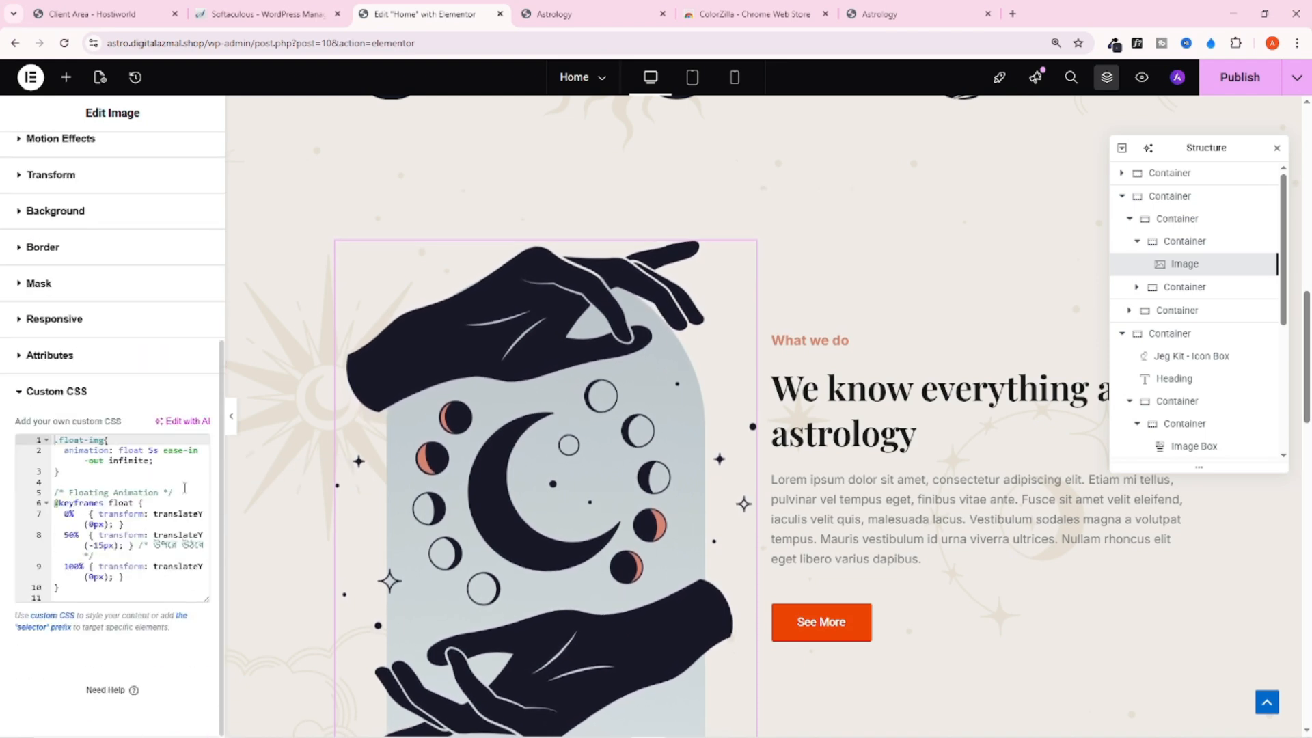
pyautogui.click(153, 450)
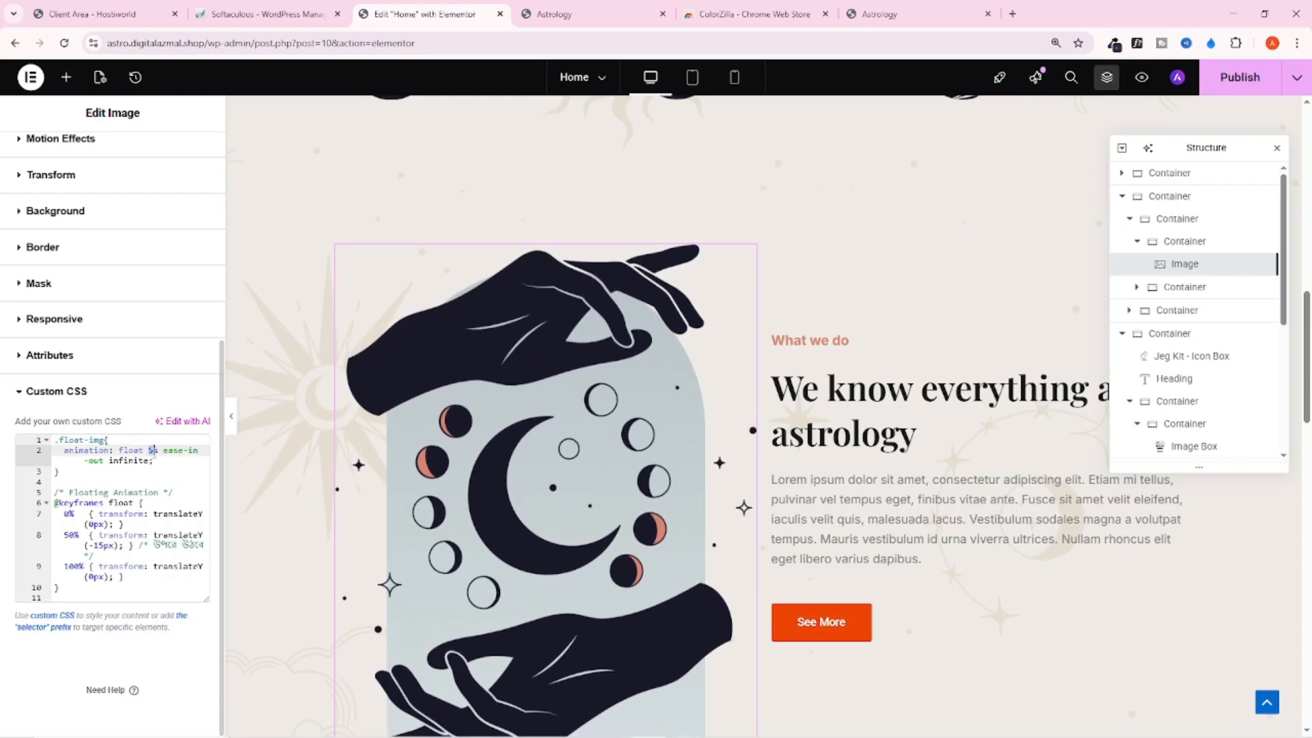
pyautogui.press('BackSpace')
pyautogui.write('1')
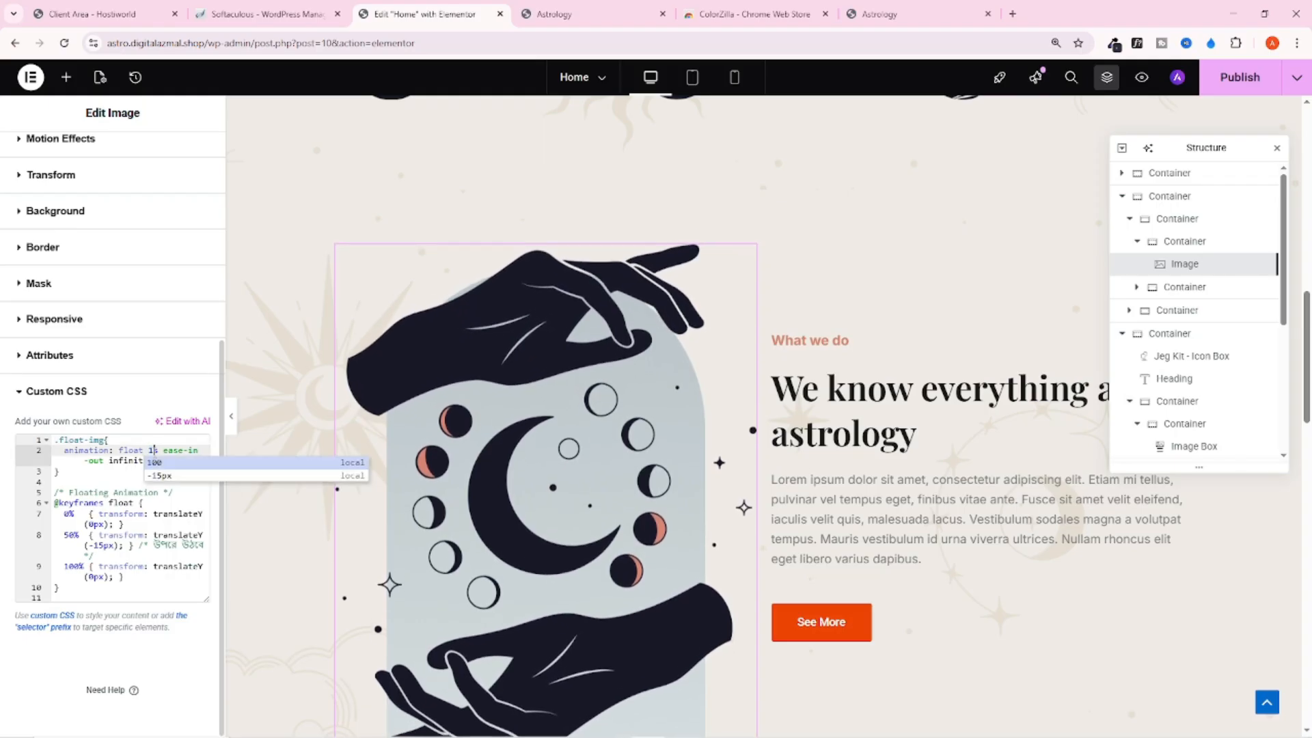